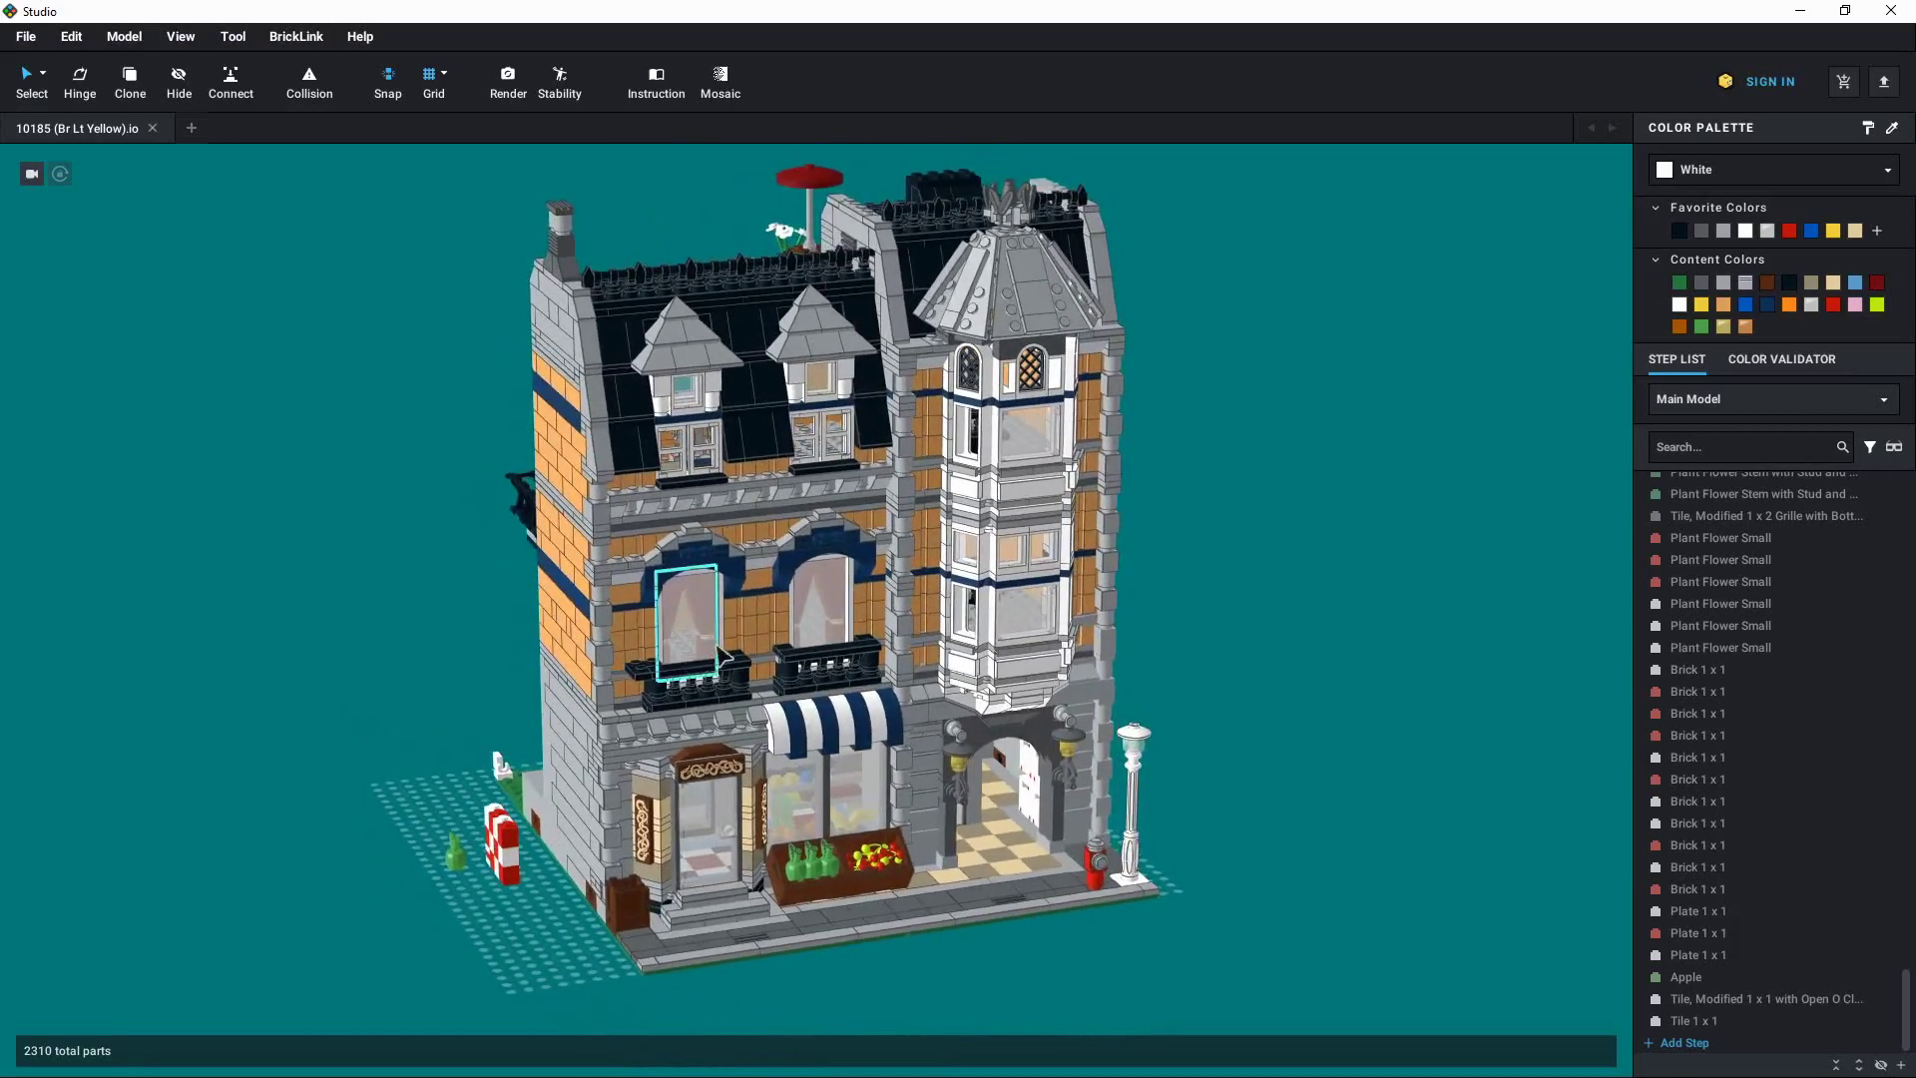
Examine the building's street front and the brown produce crates with apples and cherries outside the shop window
{"action": "scroll", "coordinate": [722, 655], "scroll_direction": "up", "scroll_amount": 3}
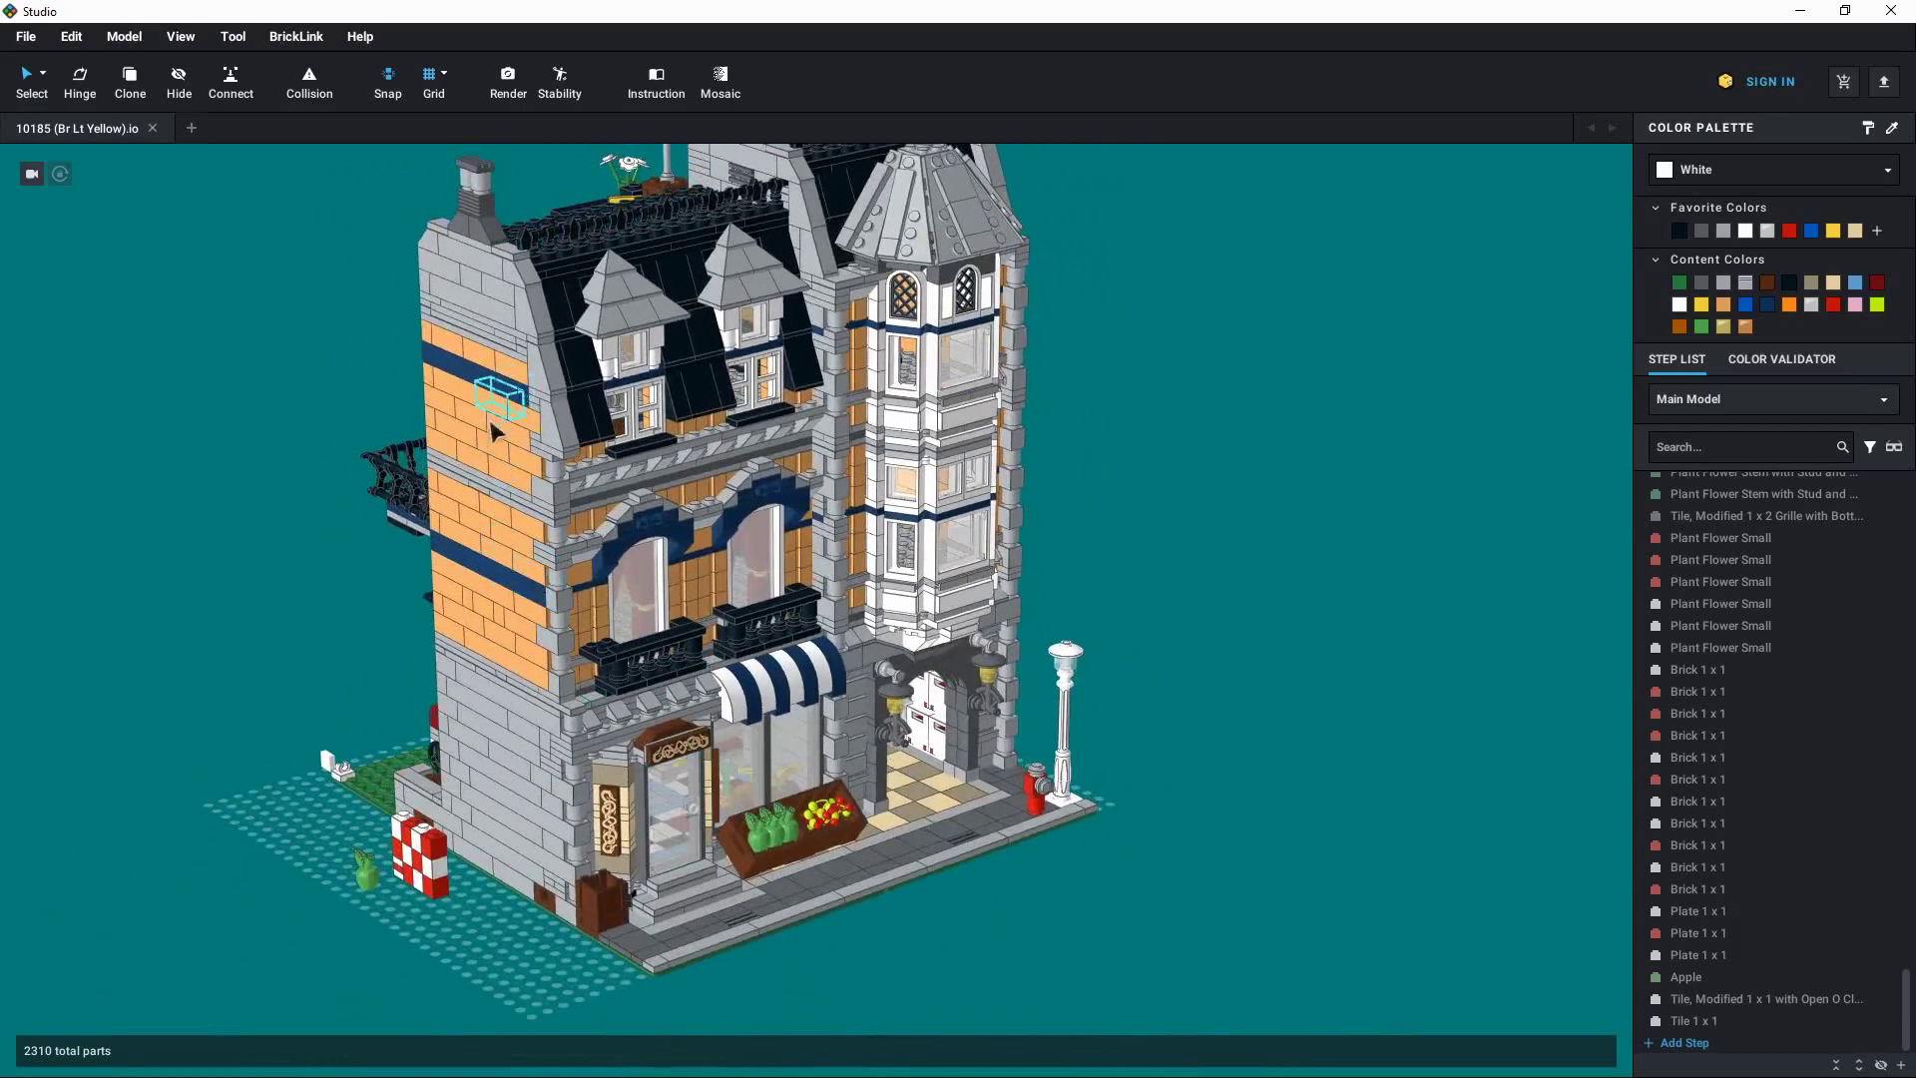
{"action": "middle_click_drag", "start_coordinate": [764, 578], "coordinate": [699, 604]}
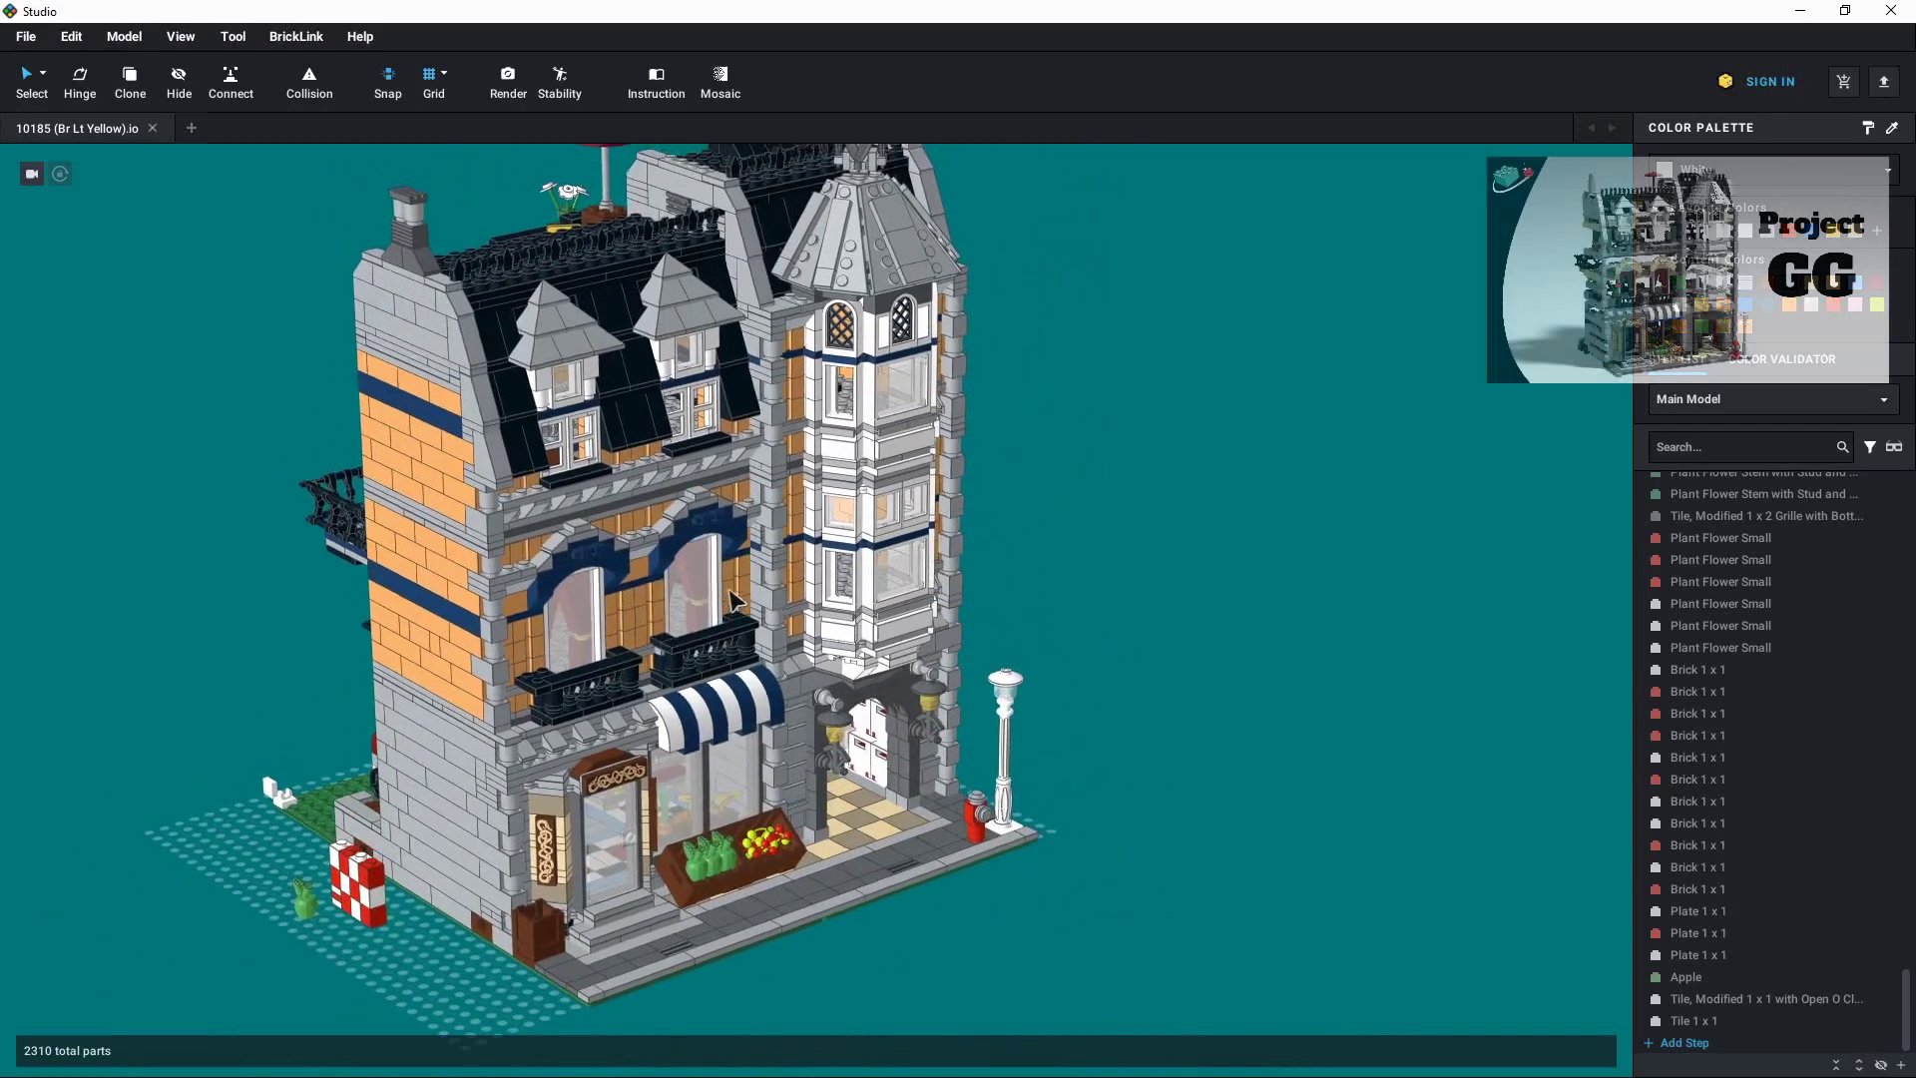
{"action": "scroll", "coordinate": [756, 709], "scroll_direction": "up", "scroll_amount": 3}
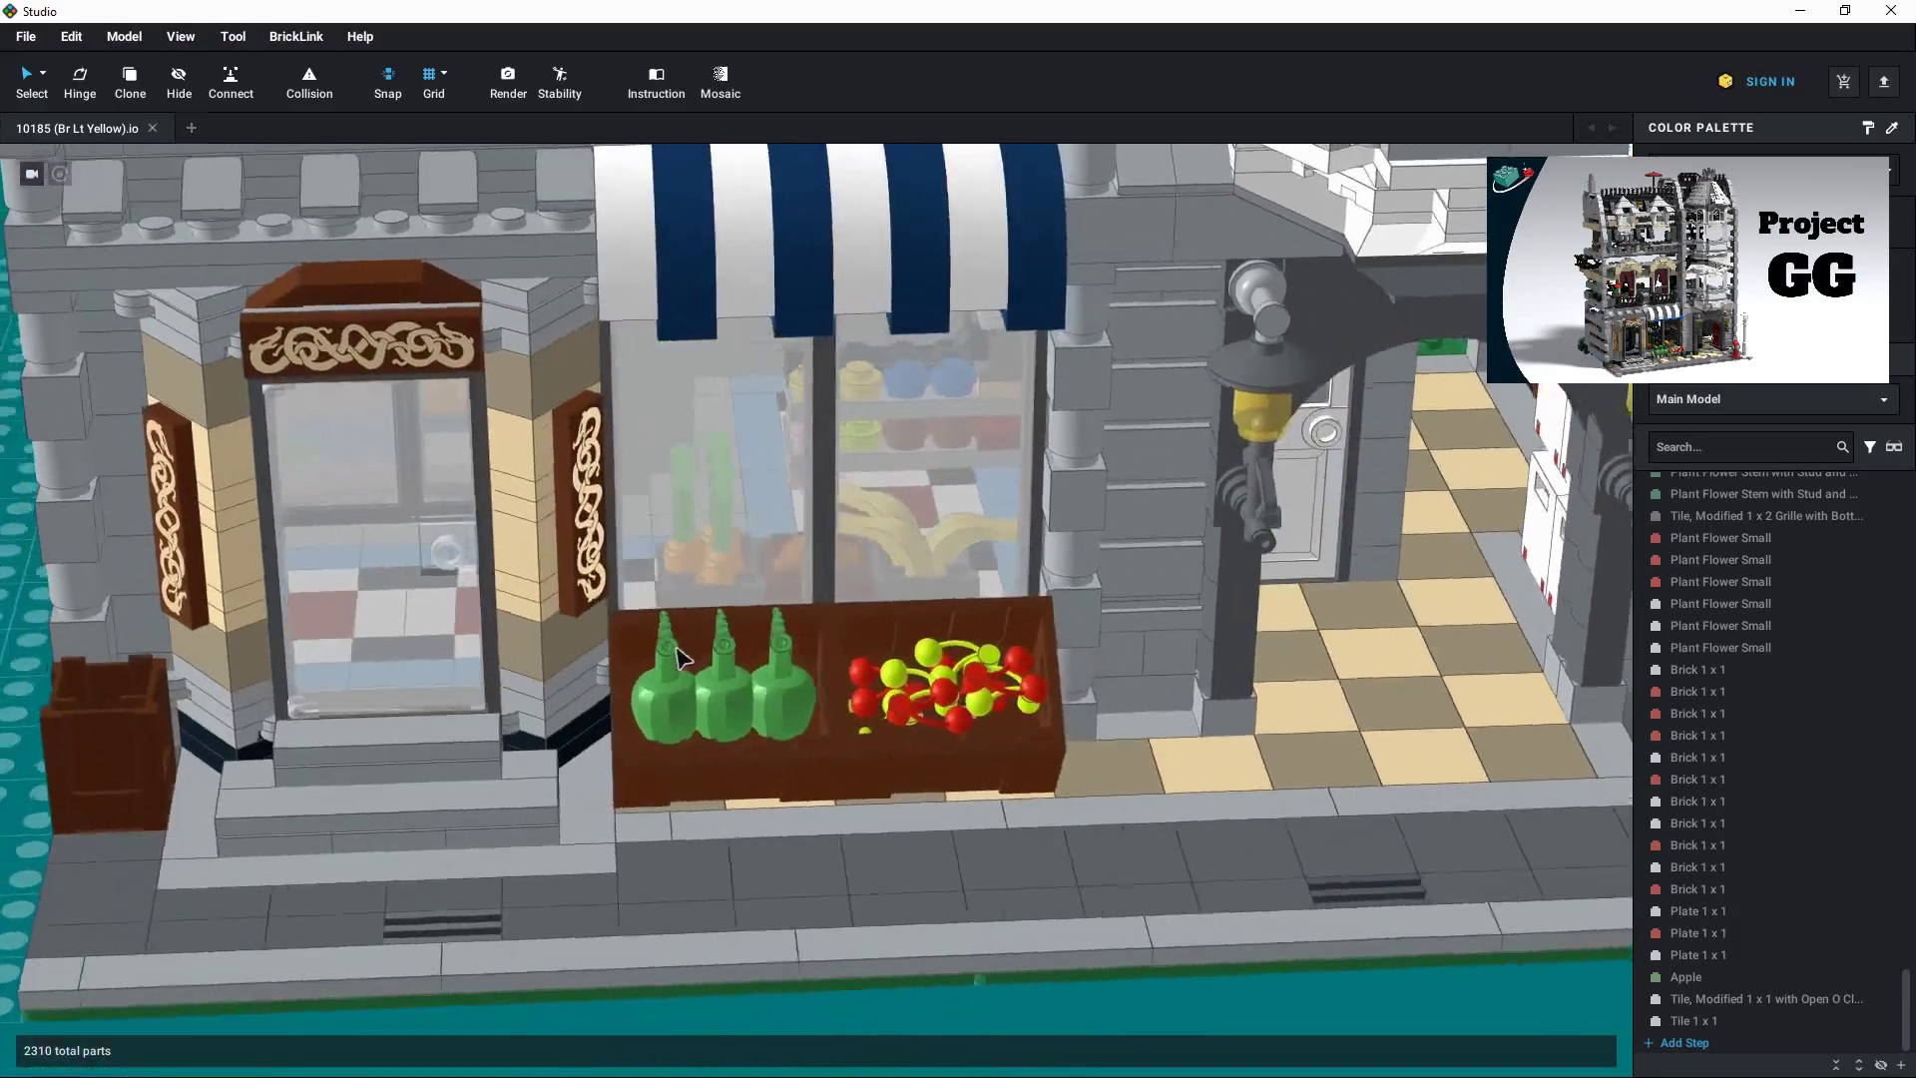
{"action": "right_click_drag", "start_coordinate": [681, 657], "coordinate": [574, 673]}
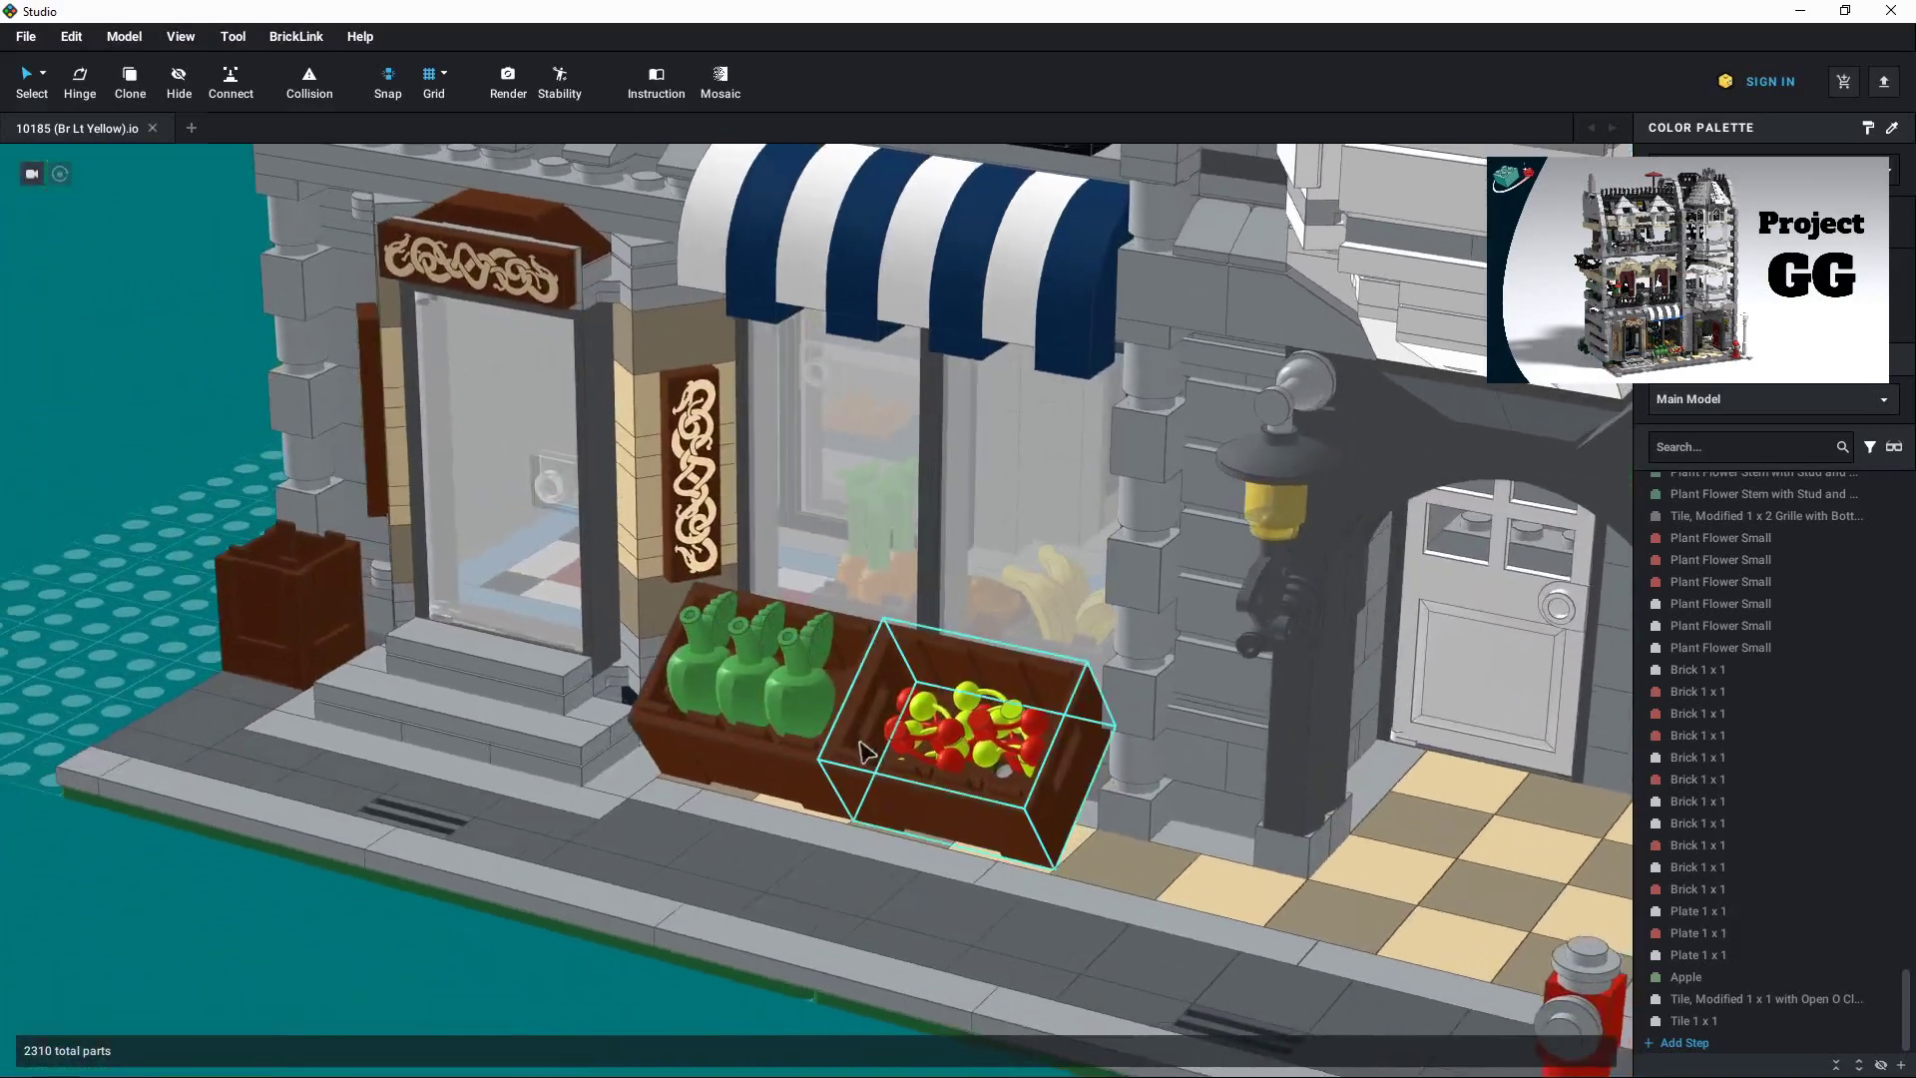
{"action": "scroll", "coordinate": [883, 760], "scroll_direction": "up", "scroll_amount": 2}
{"action": "middle_click_drag", "start_coordinate": [883, 760], "coordinate": [810, 739]}
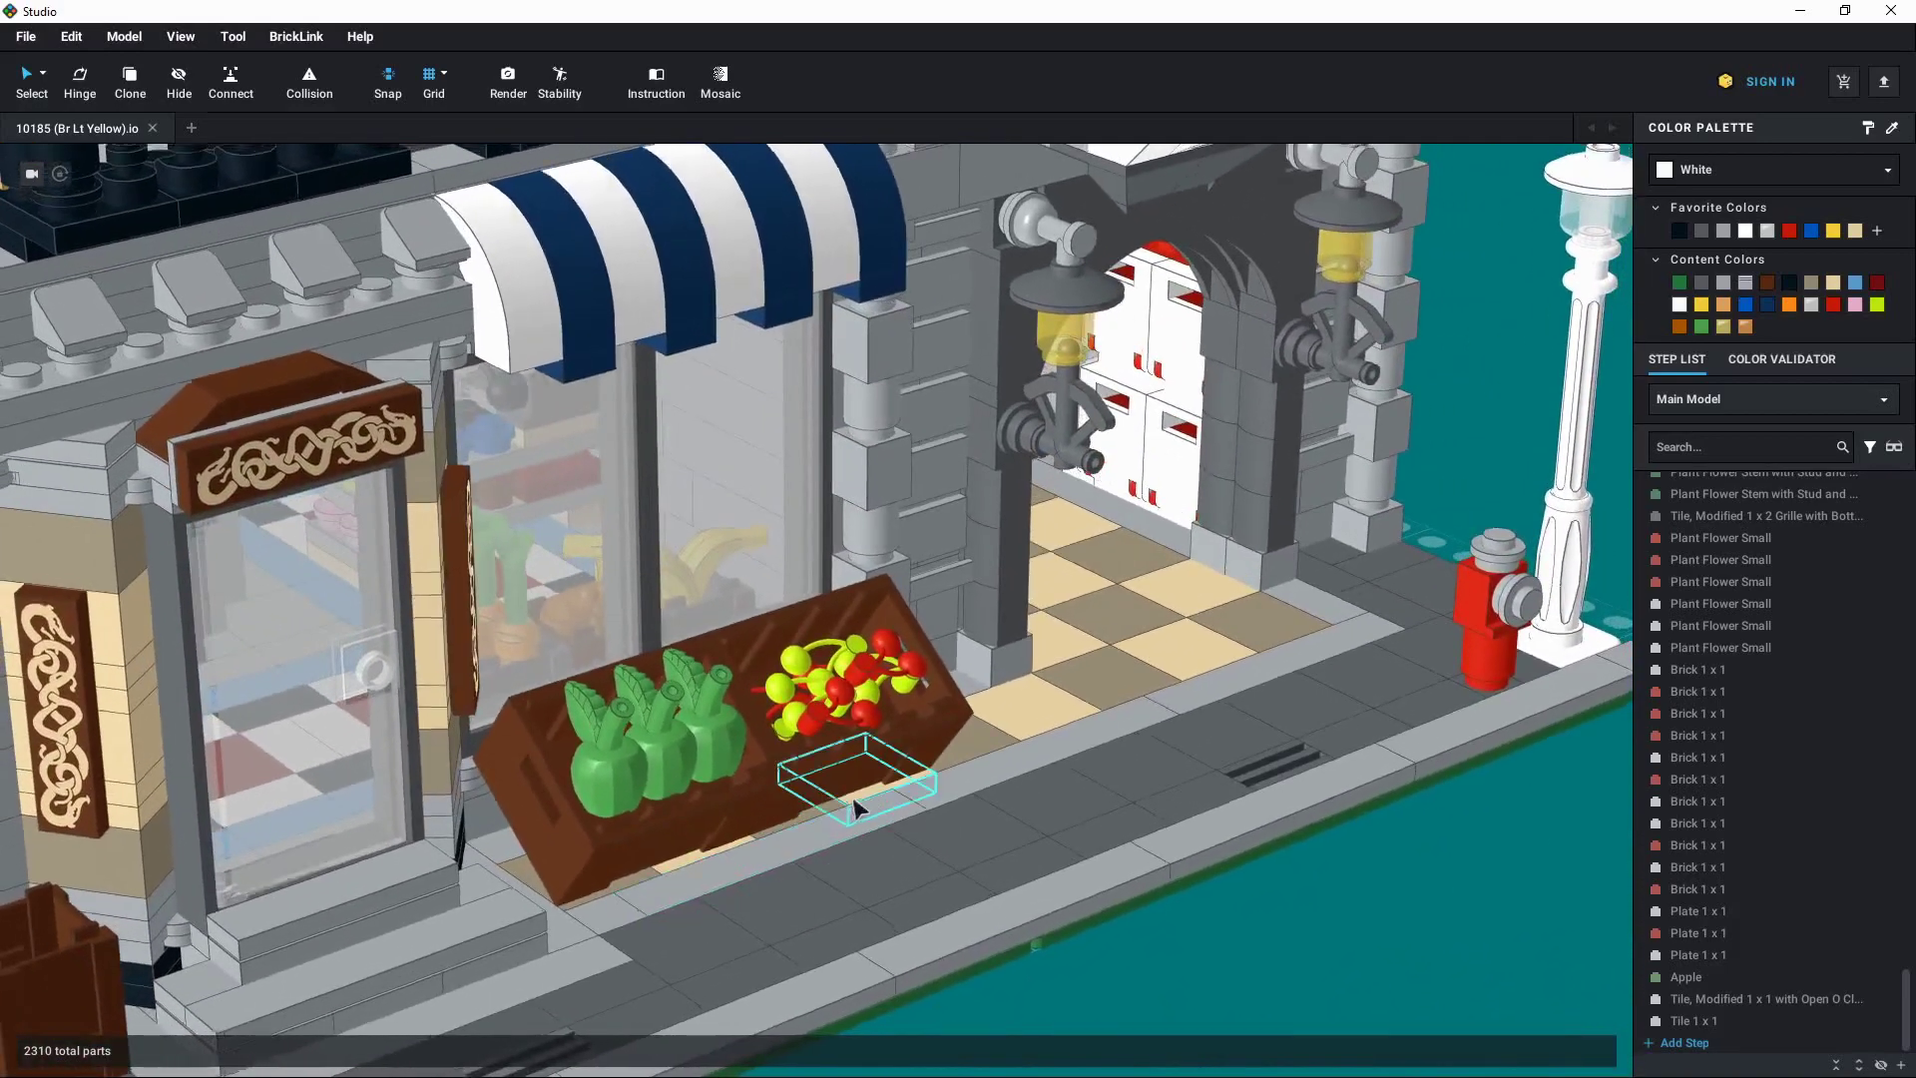
{"action": "middle_click_drag", "start_coordinate": [853, 797], "coordinate": [900, 769]}
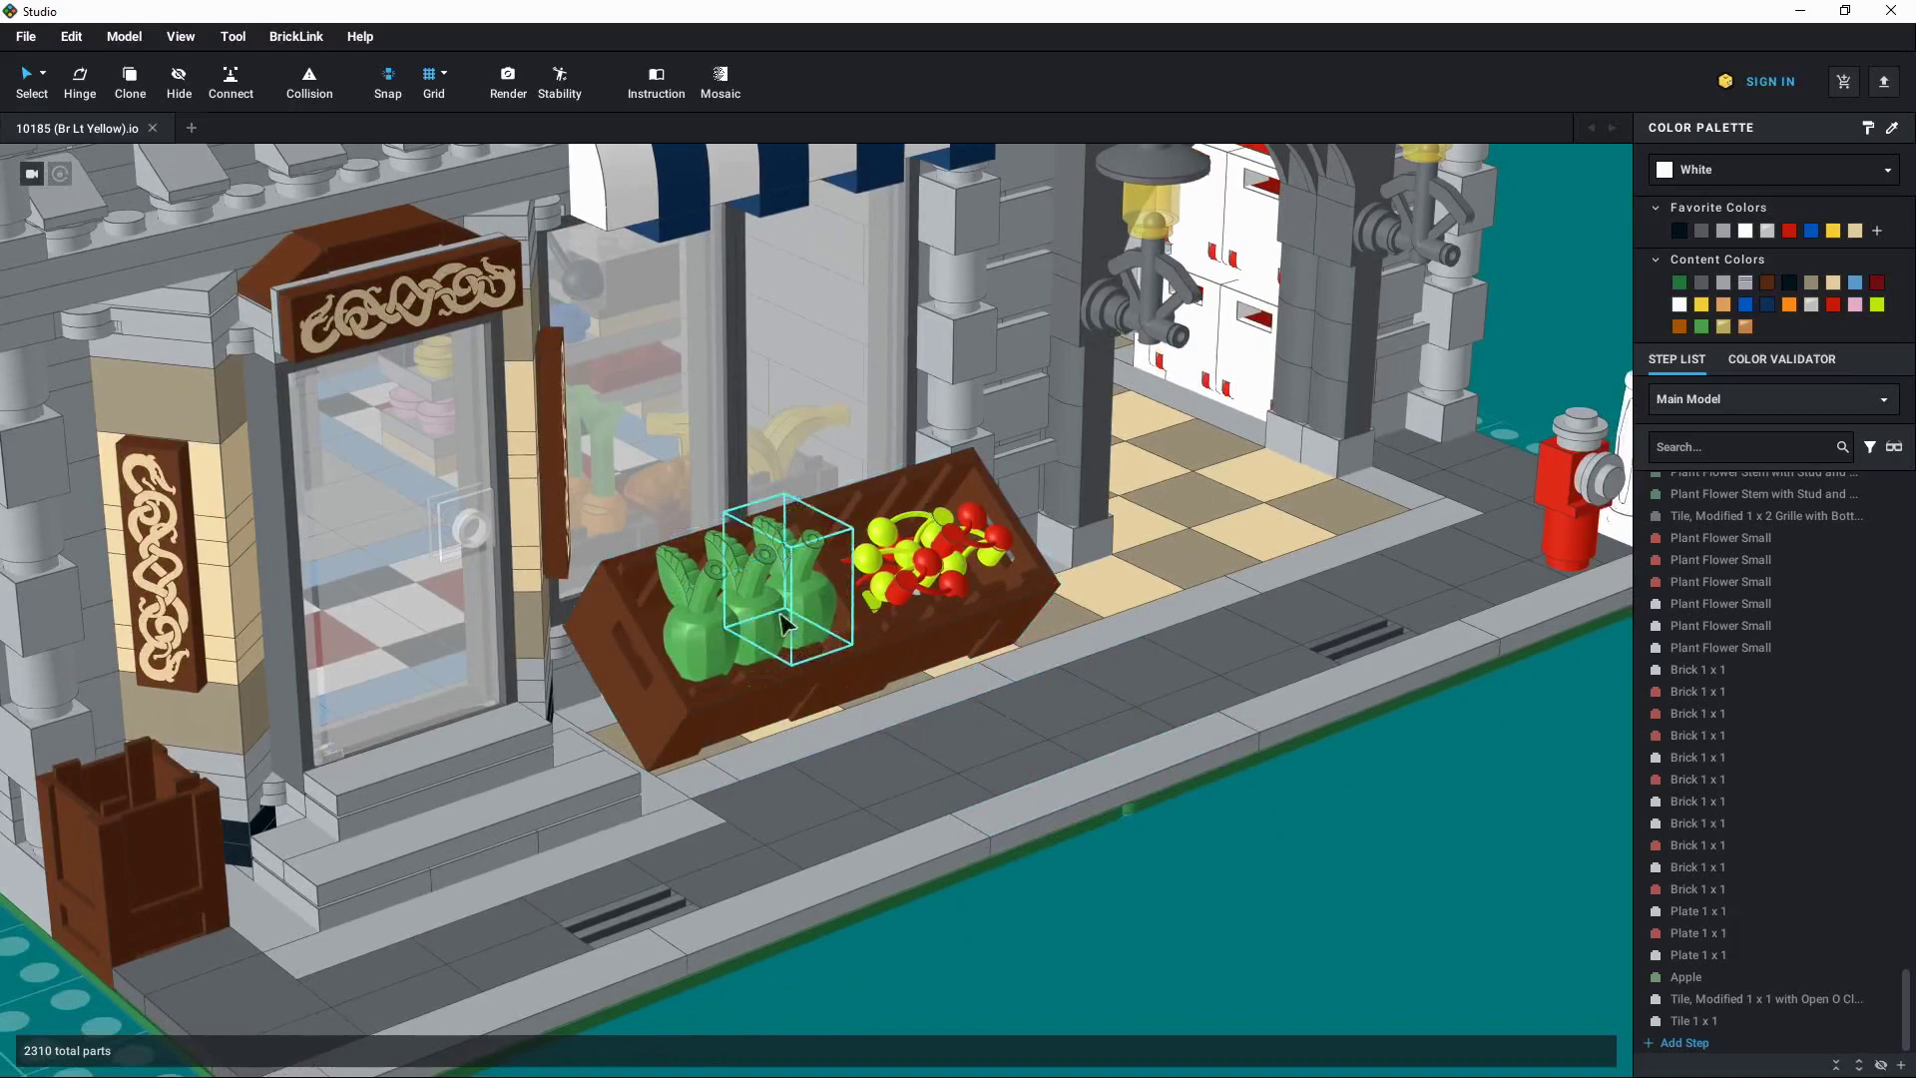
{"action": "right_click_drag", "start_coordinate": [974, 702], "coordinate": [860, 716]}
{"action": "scroll", "coordinate": [782, 635], "scroll_direction": "up", "scroll_amount": 3}
{"action": "middle_click_drag", "start_coordinate": [752, 642], "coordinate": [772, 673]}
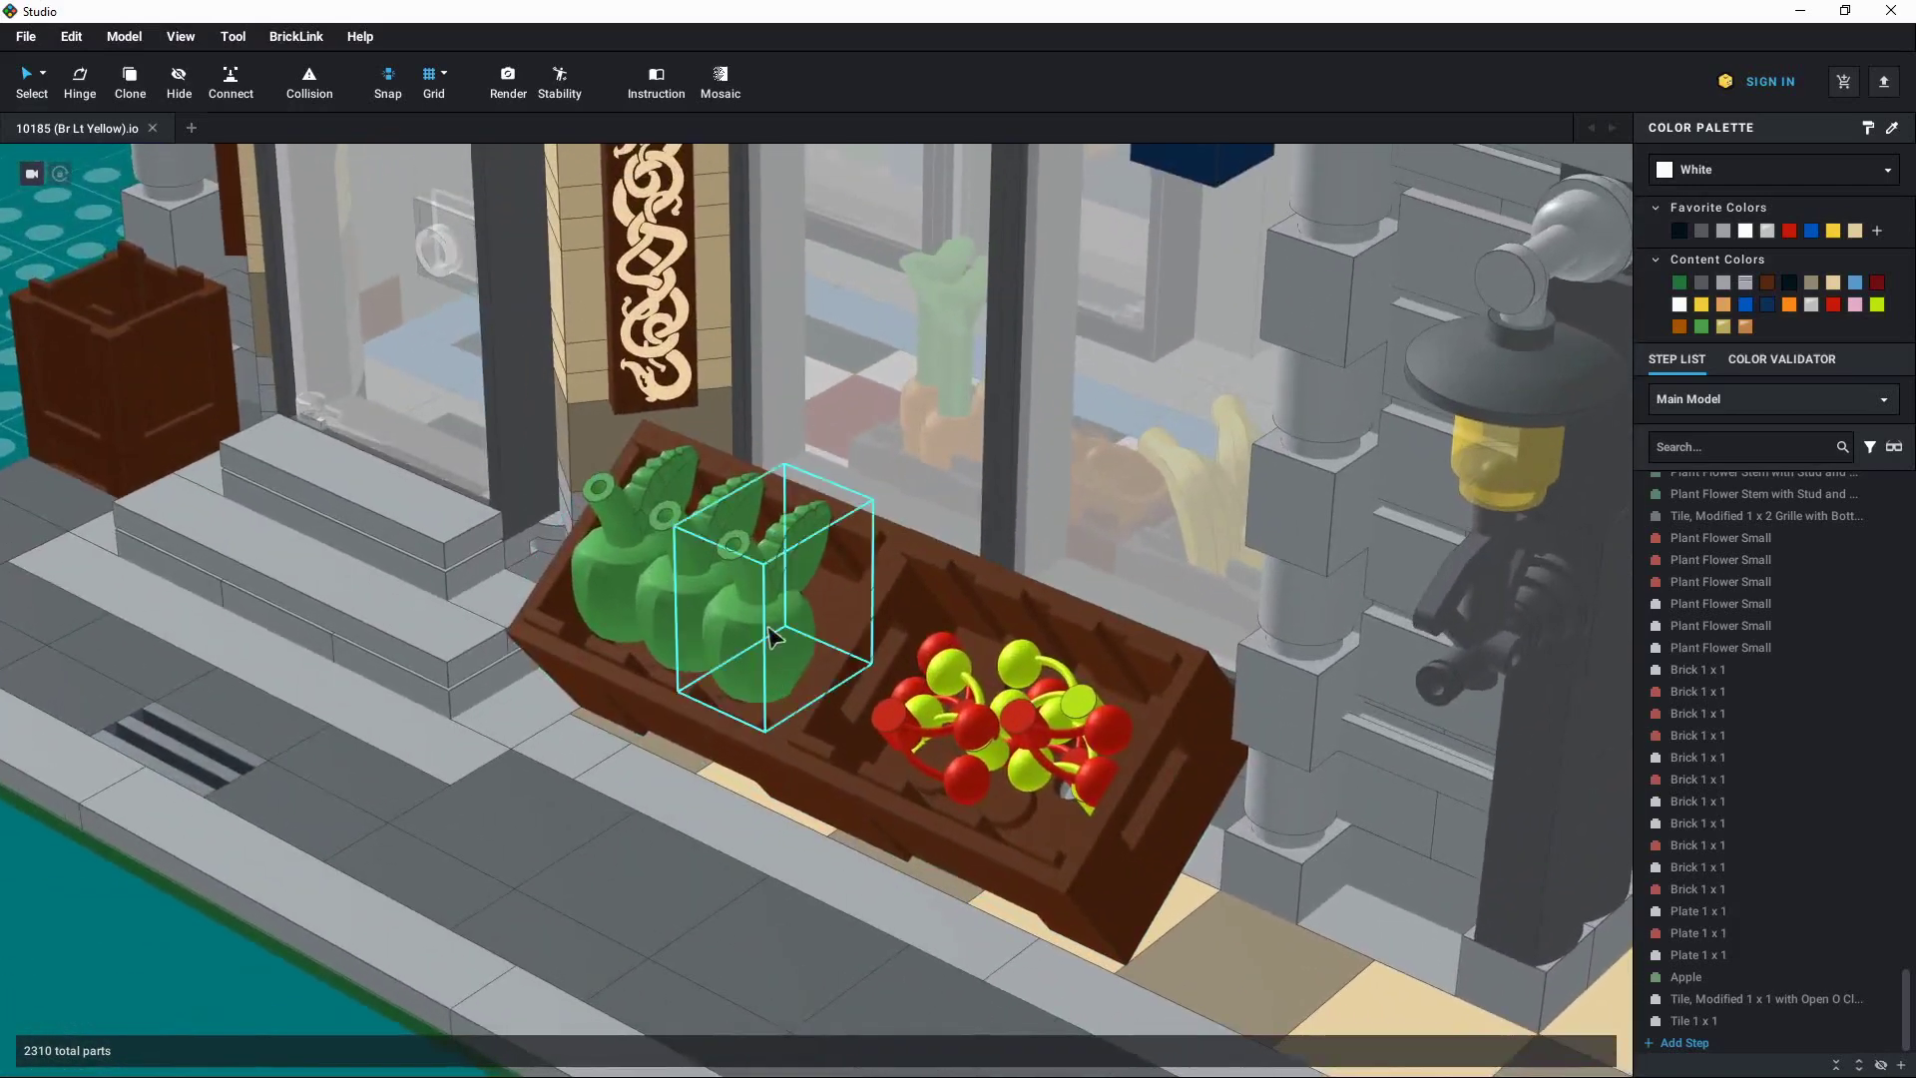
Try to relocate the apple nearest the cherries from its crate to beside the wall lamp, and undo the moves
{"action": "left_click", "coordinate": [771, 637]}
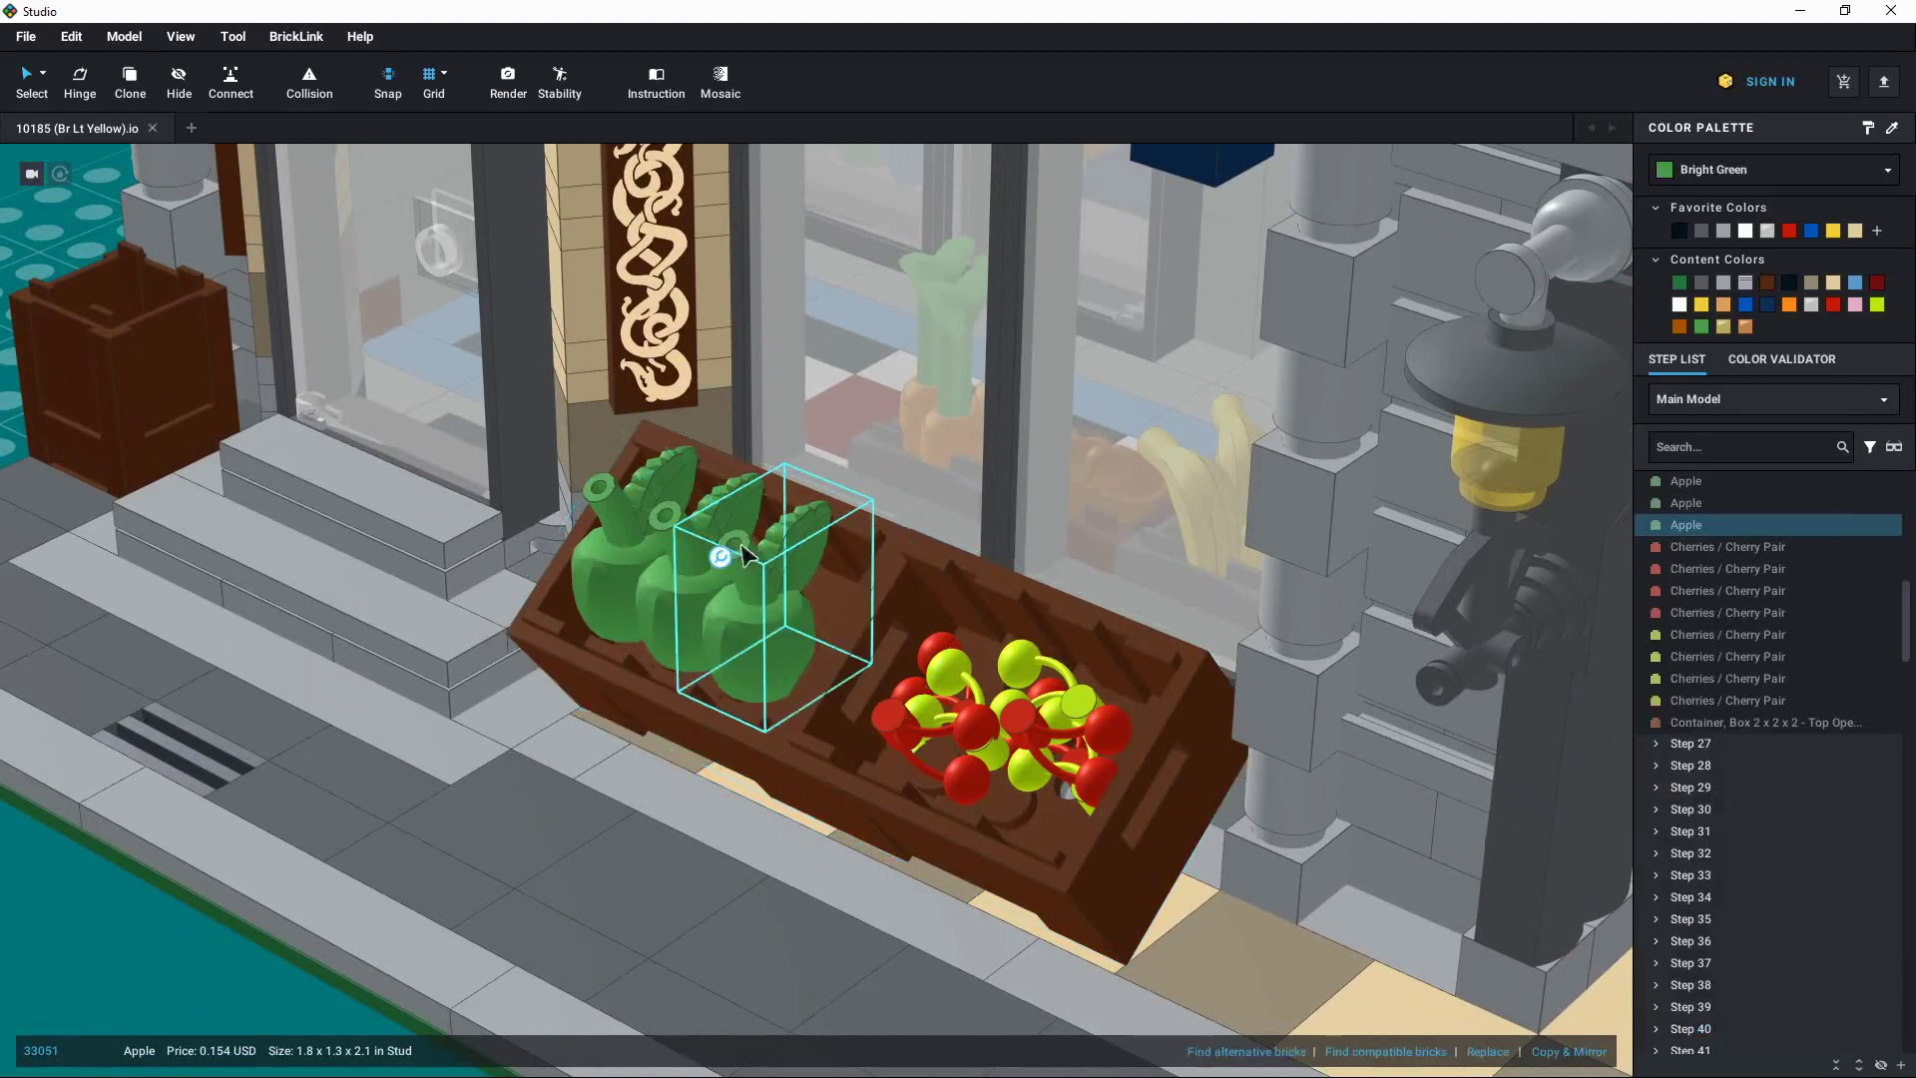
{"action": "scroll", "coordinate": [496, 718], "scroll_direction": "down", "scroll_amount": 1}
{"action": "left_click_drag", "start_coordinate": [758, 640], "coordinate": [332, 505]}
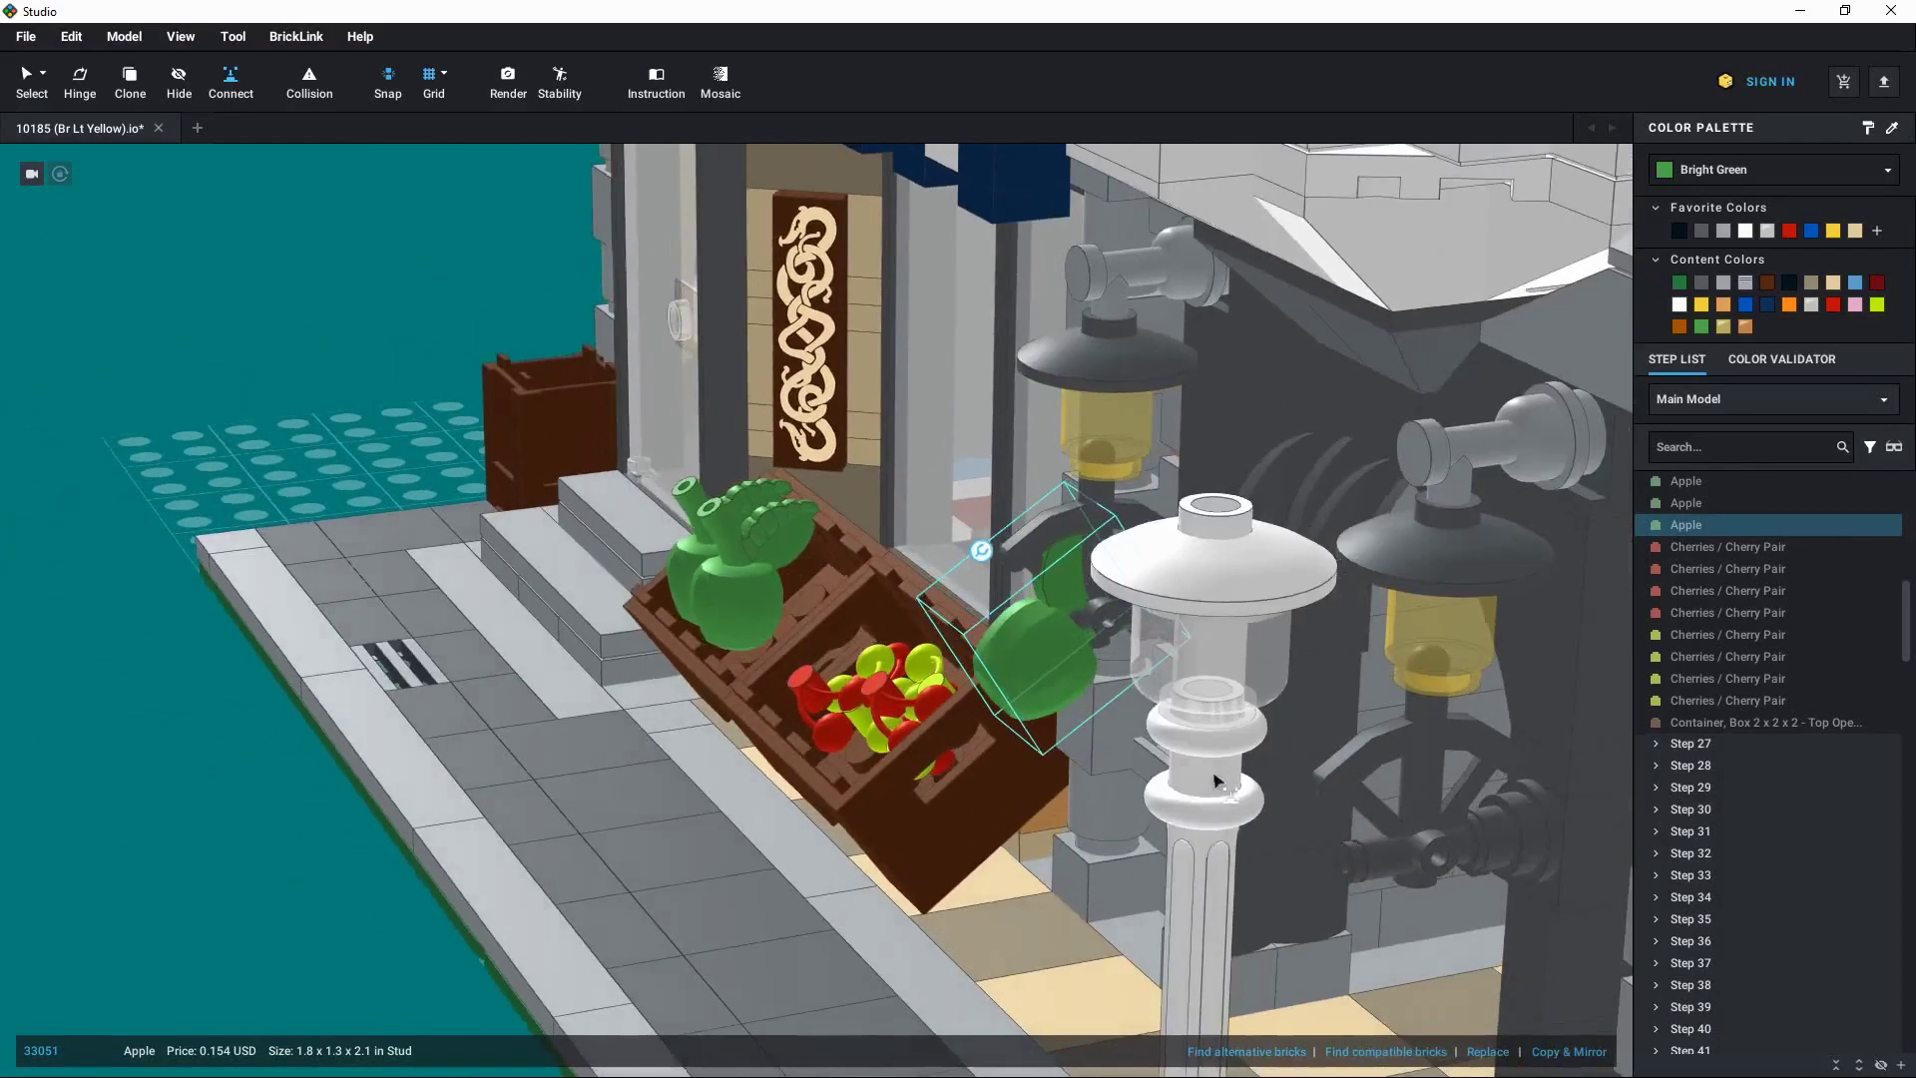
{"action": "right_click_drag", "start_coordinate": [1217, 775], "coordinate": [1227, 782]}
{"action": "left_click_drag", "start_coordinate": [1243, 769], "coordinate": [1287, 600]}
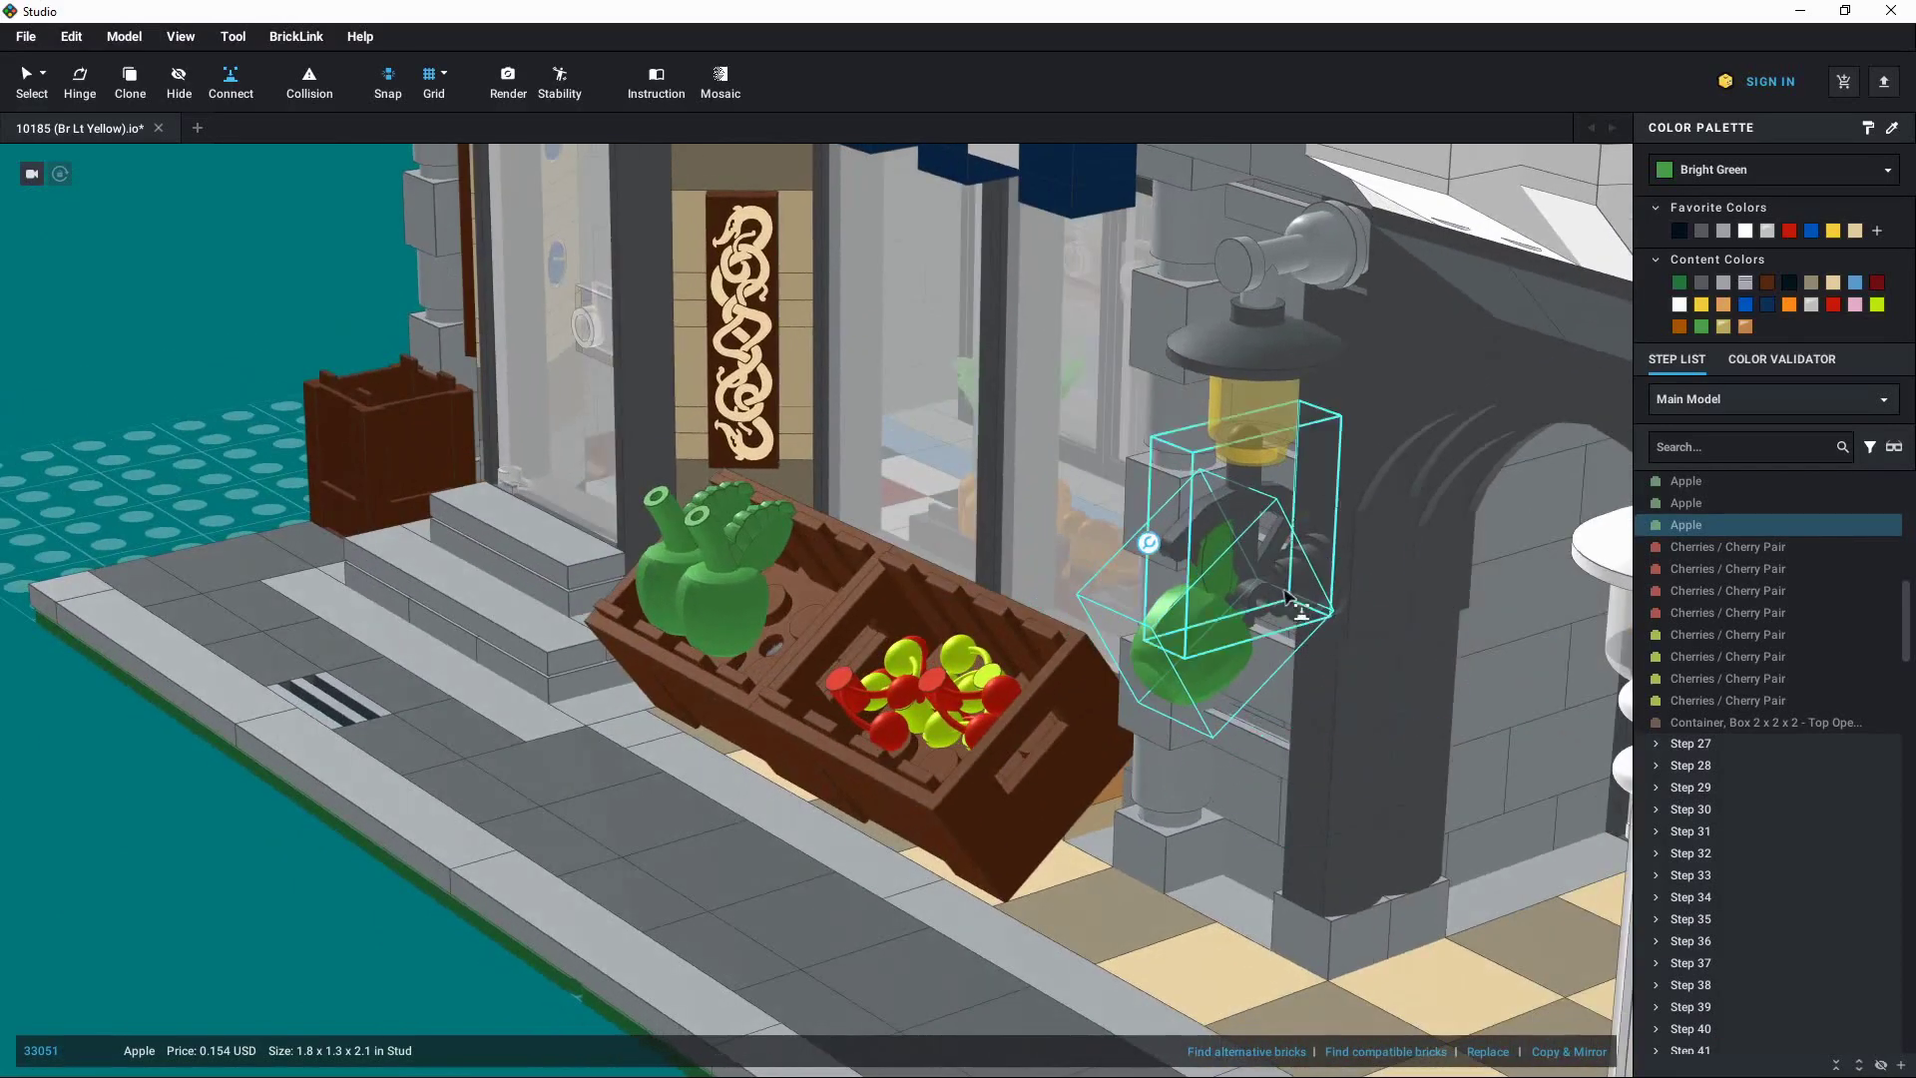
{"action": "scroll", "coordinate": [1280, 598], "scroll_direction": "up", "scroll_amount": 3}
{"action": "middle_click_drag", "start_coordinate": [1382, 643], "coordinate": [1240, 658]}
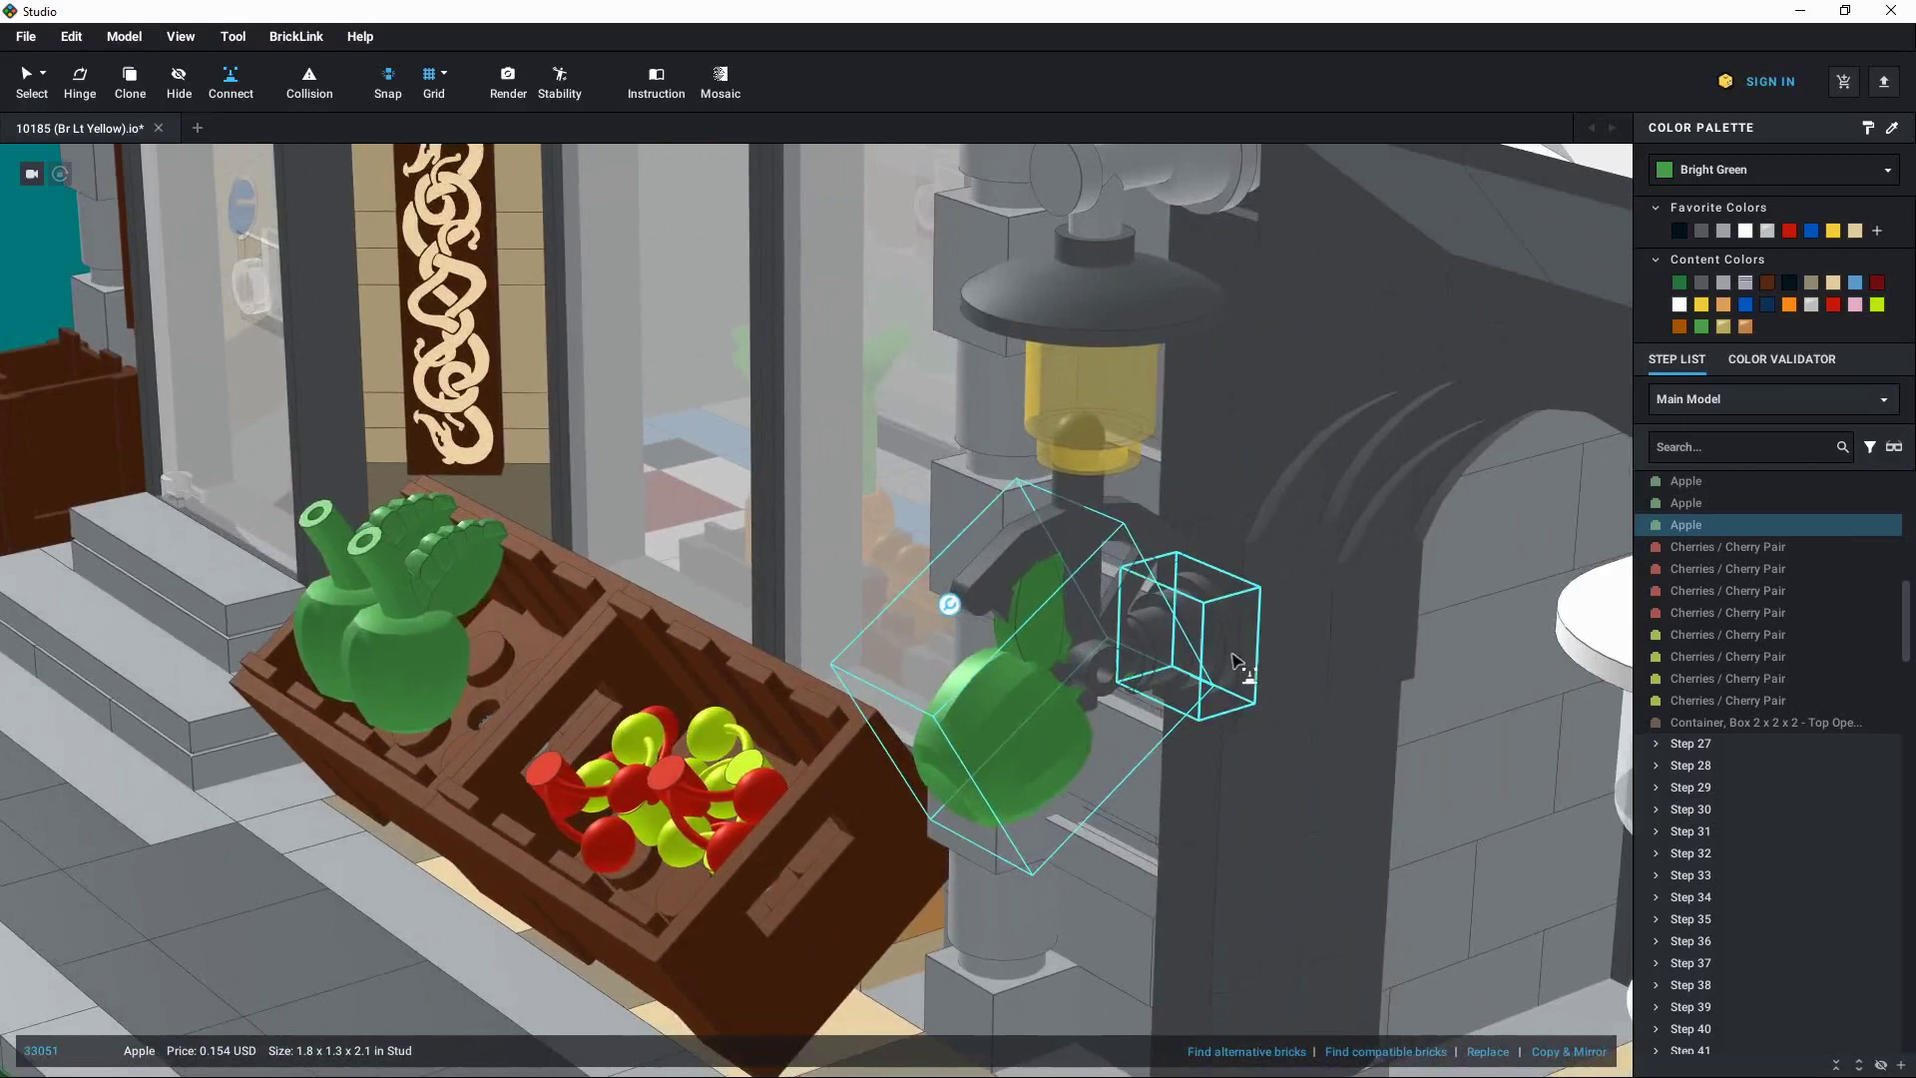
{"action": "left_click_drag", "start_coordinate": [1162, 643], "coordinate": [1060, 711]}
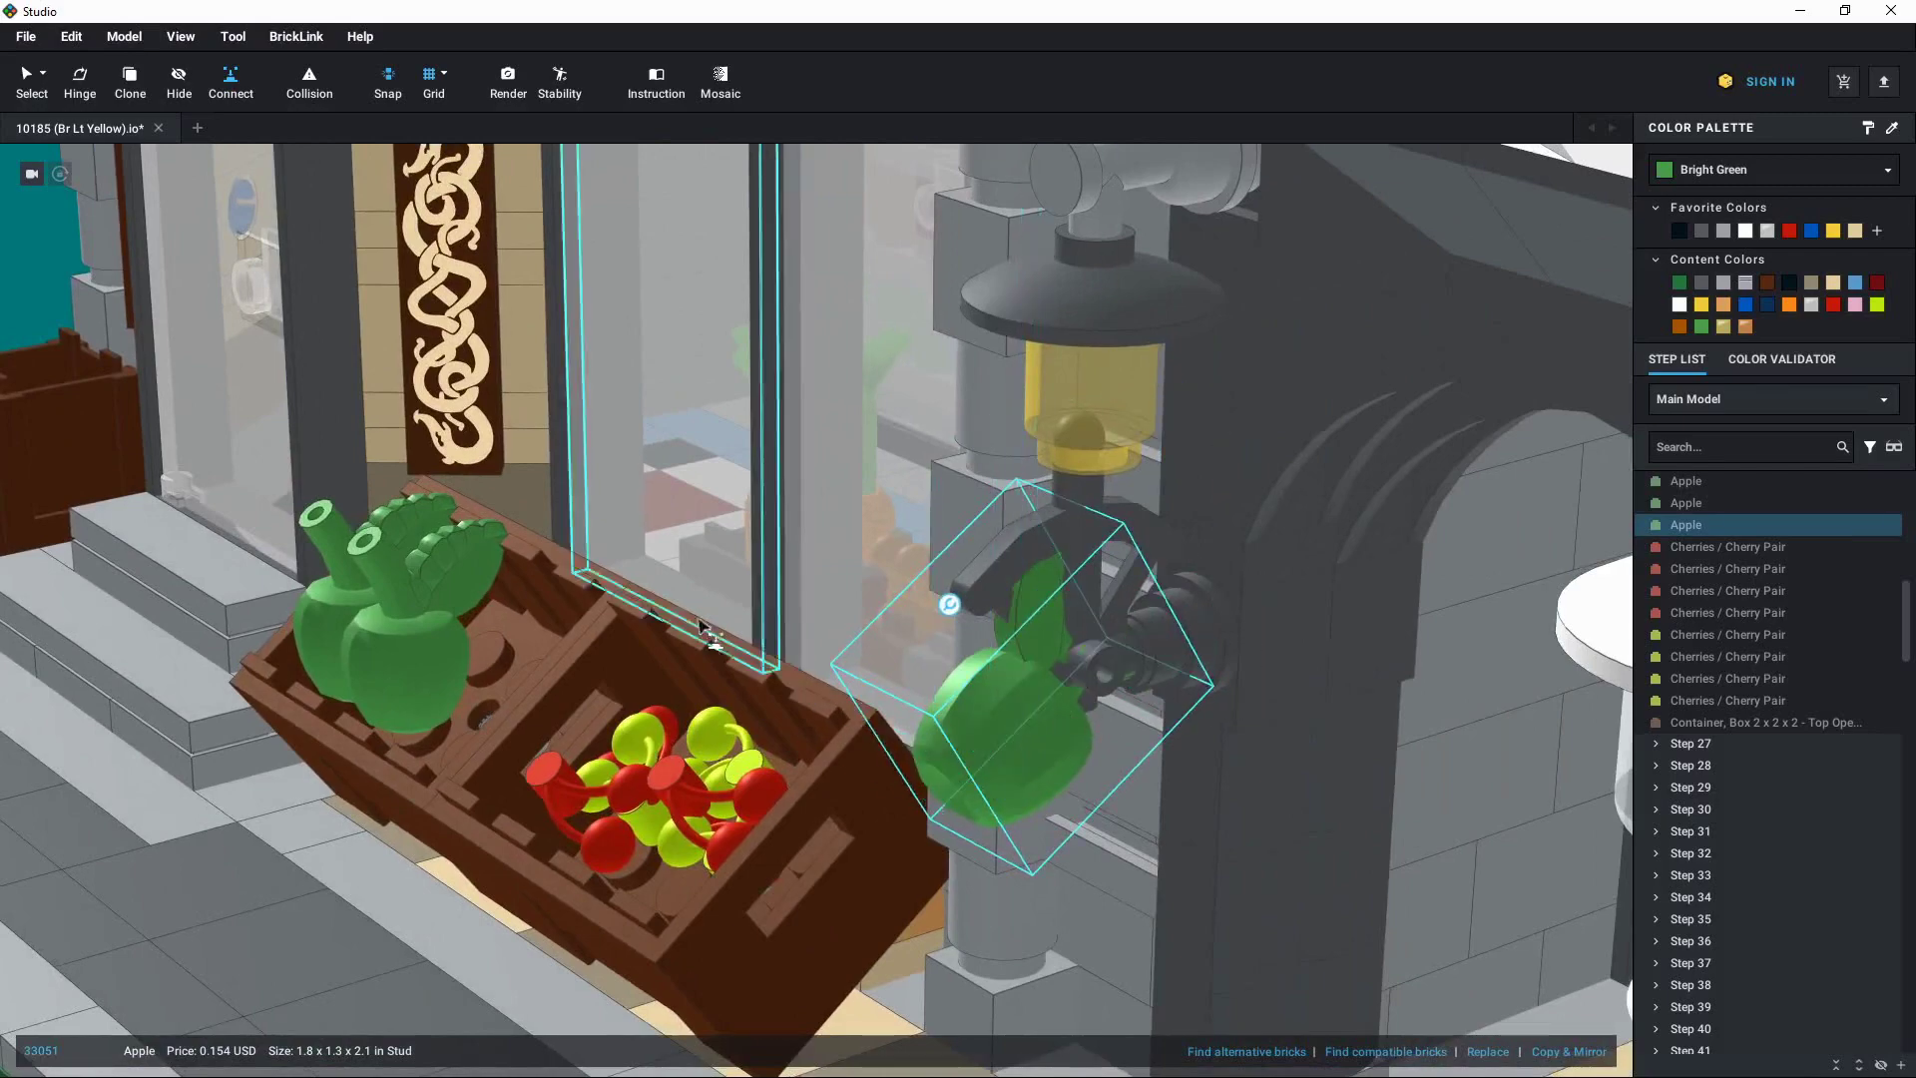
{"action": "scroll", "coordinate": [320, 769], "scroll_direction": "down", "scroll_amount": 5}
{"action": "left_click", "coordinate": [316, 816]}
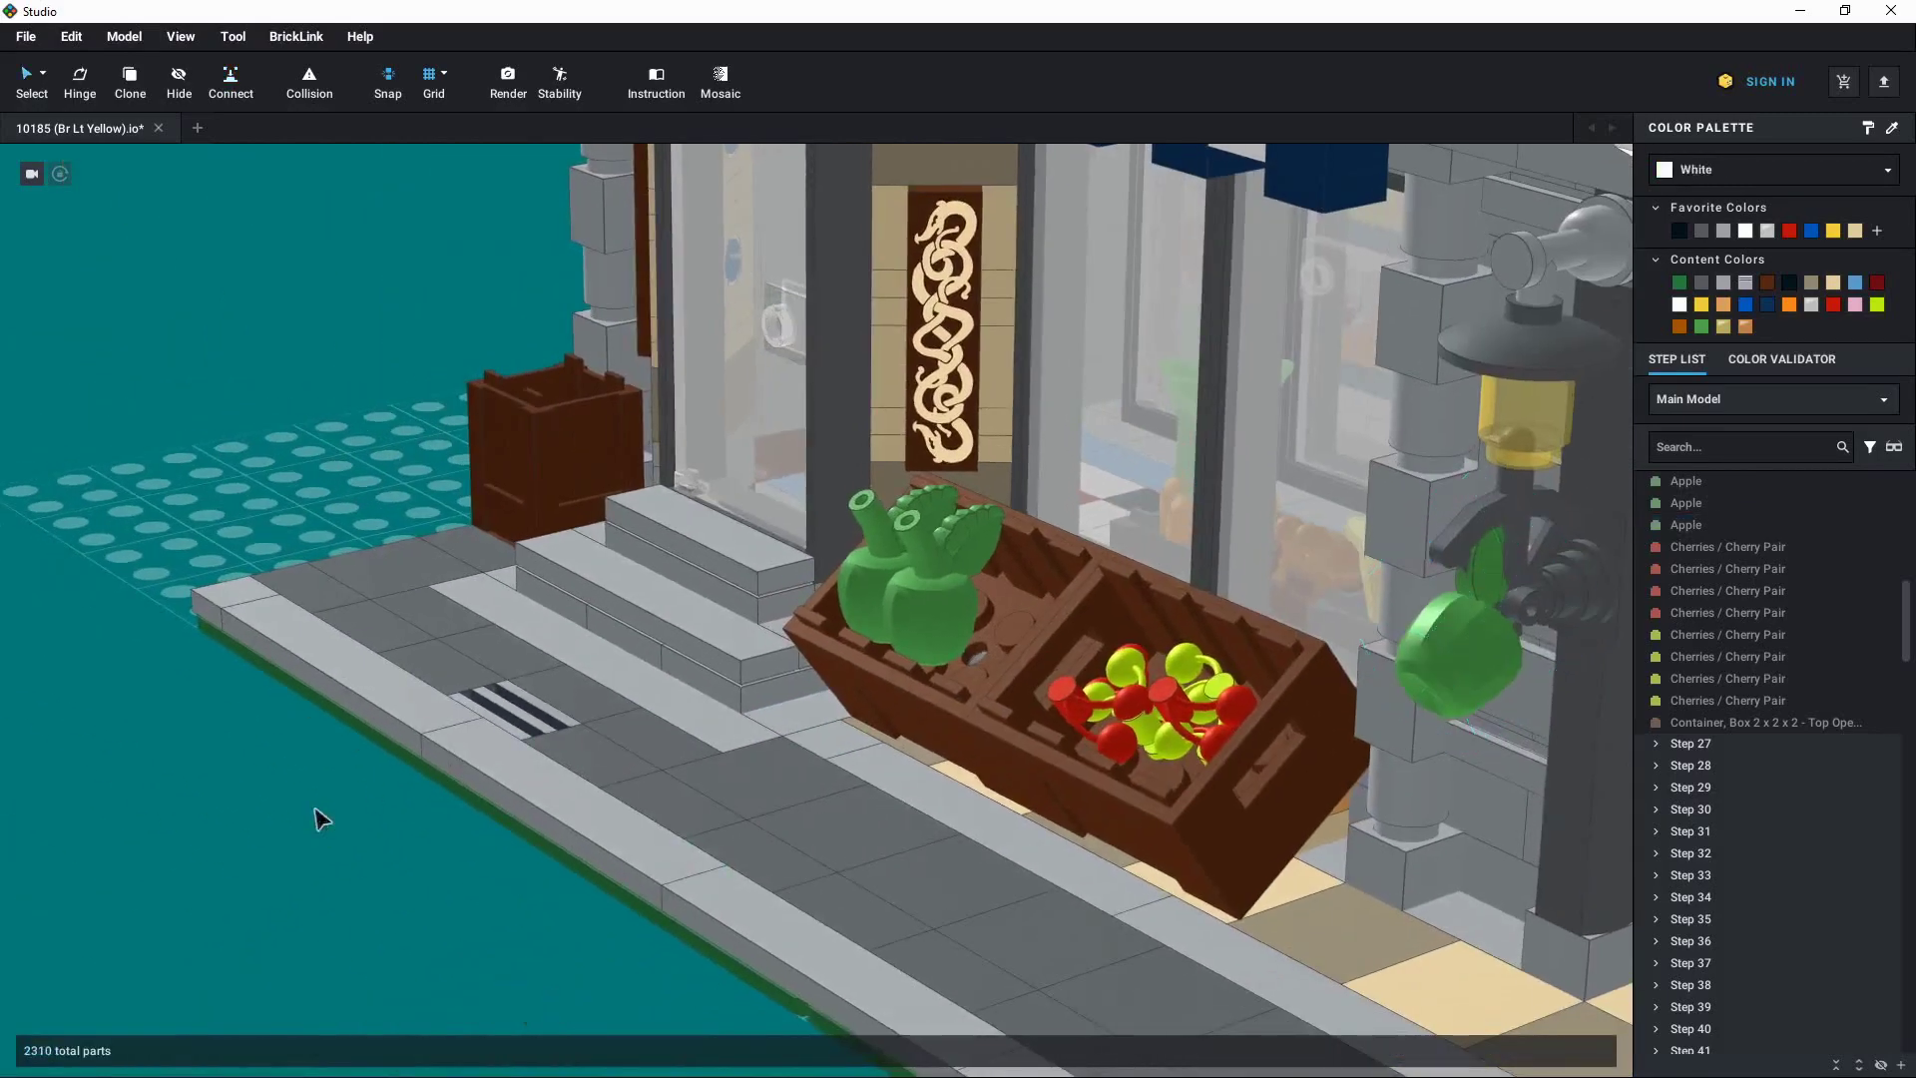
{"action": "key", "text": "ctrl+z"}
{"action": "key", "text": "ctrl+z"}
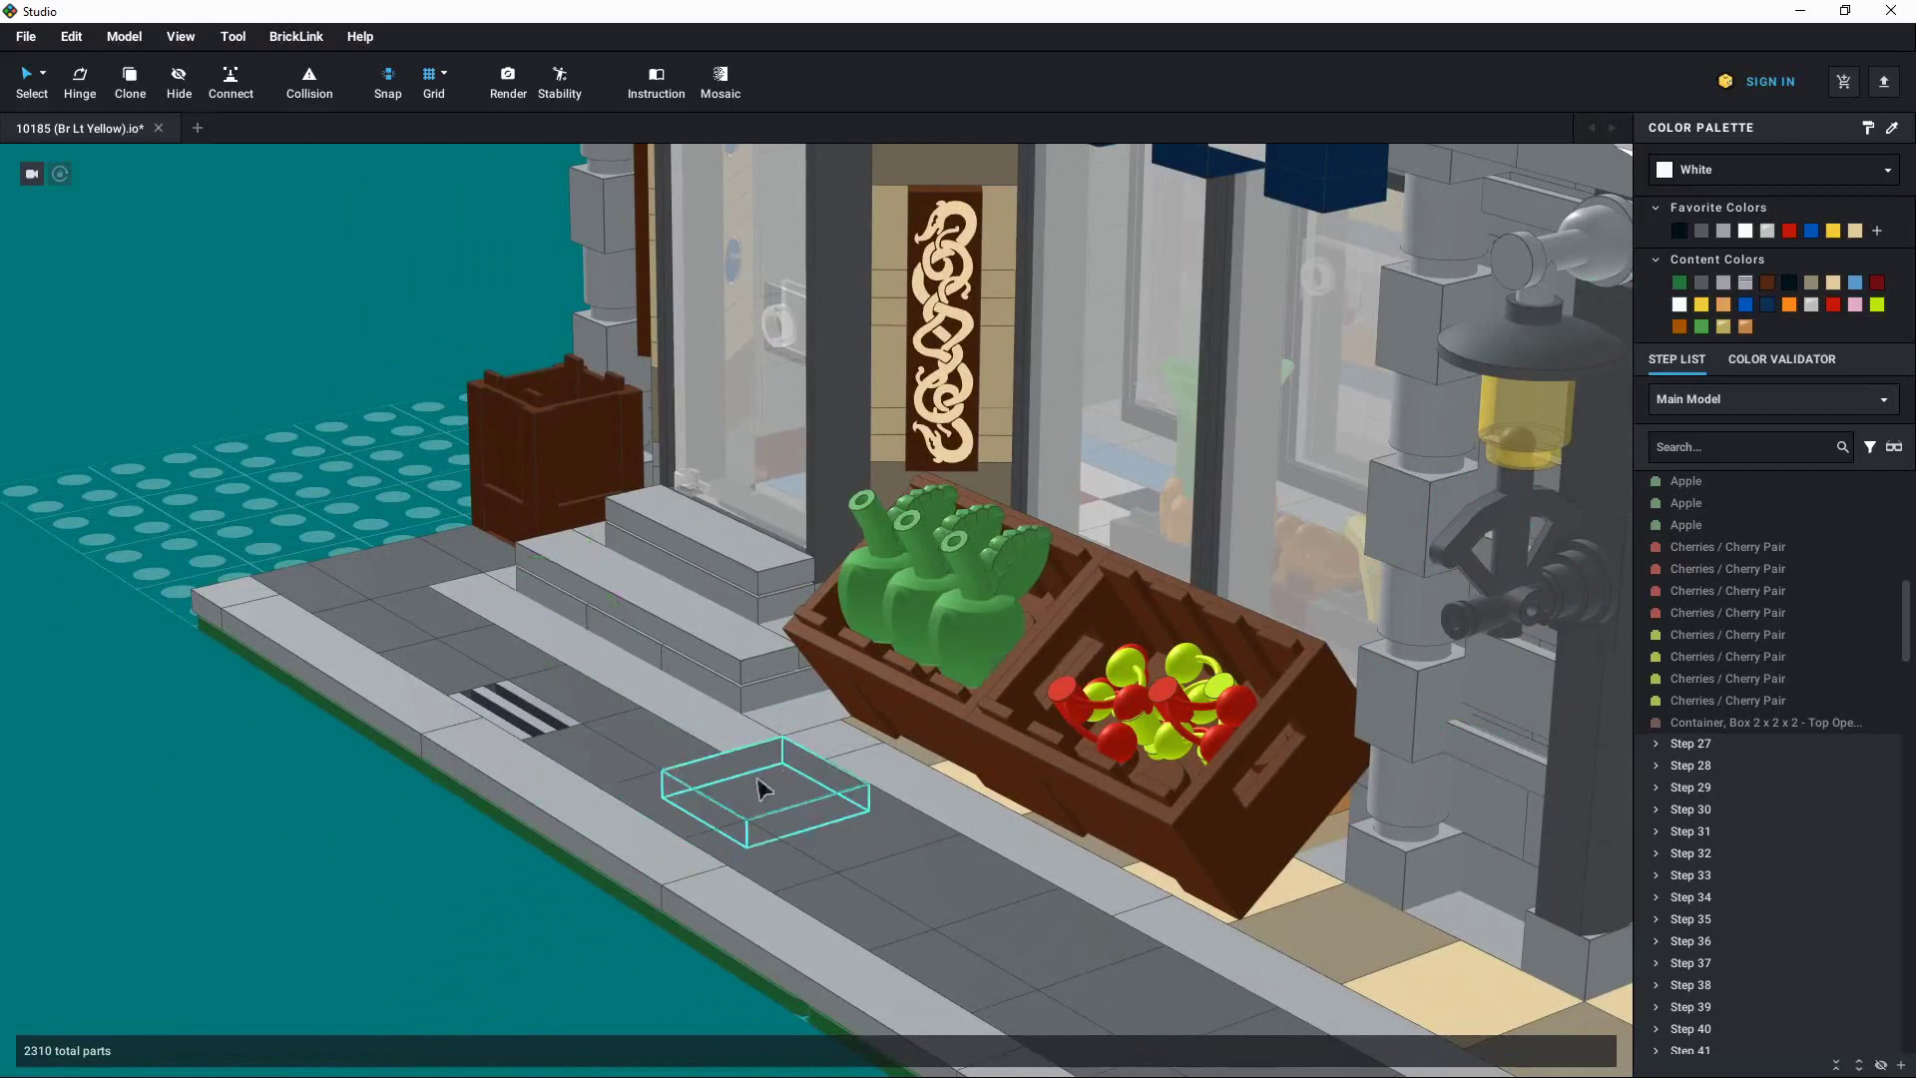
Rotate the apple nearest the cherries slightly in its crate with its rotation handles
{"action": "scroll", "coordinate": [962, 684], "scroll_direction": "up", "scroll_amount": 1}
{"action": "right_click_drag", "start_coordinate": [962, 684], "coordinate": [1135, 725]}
{"action": "left_click", "coordinate": [928, 552]}
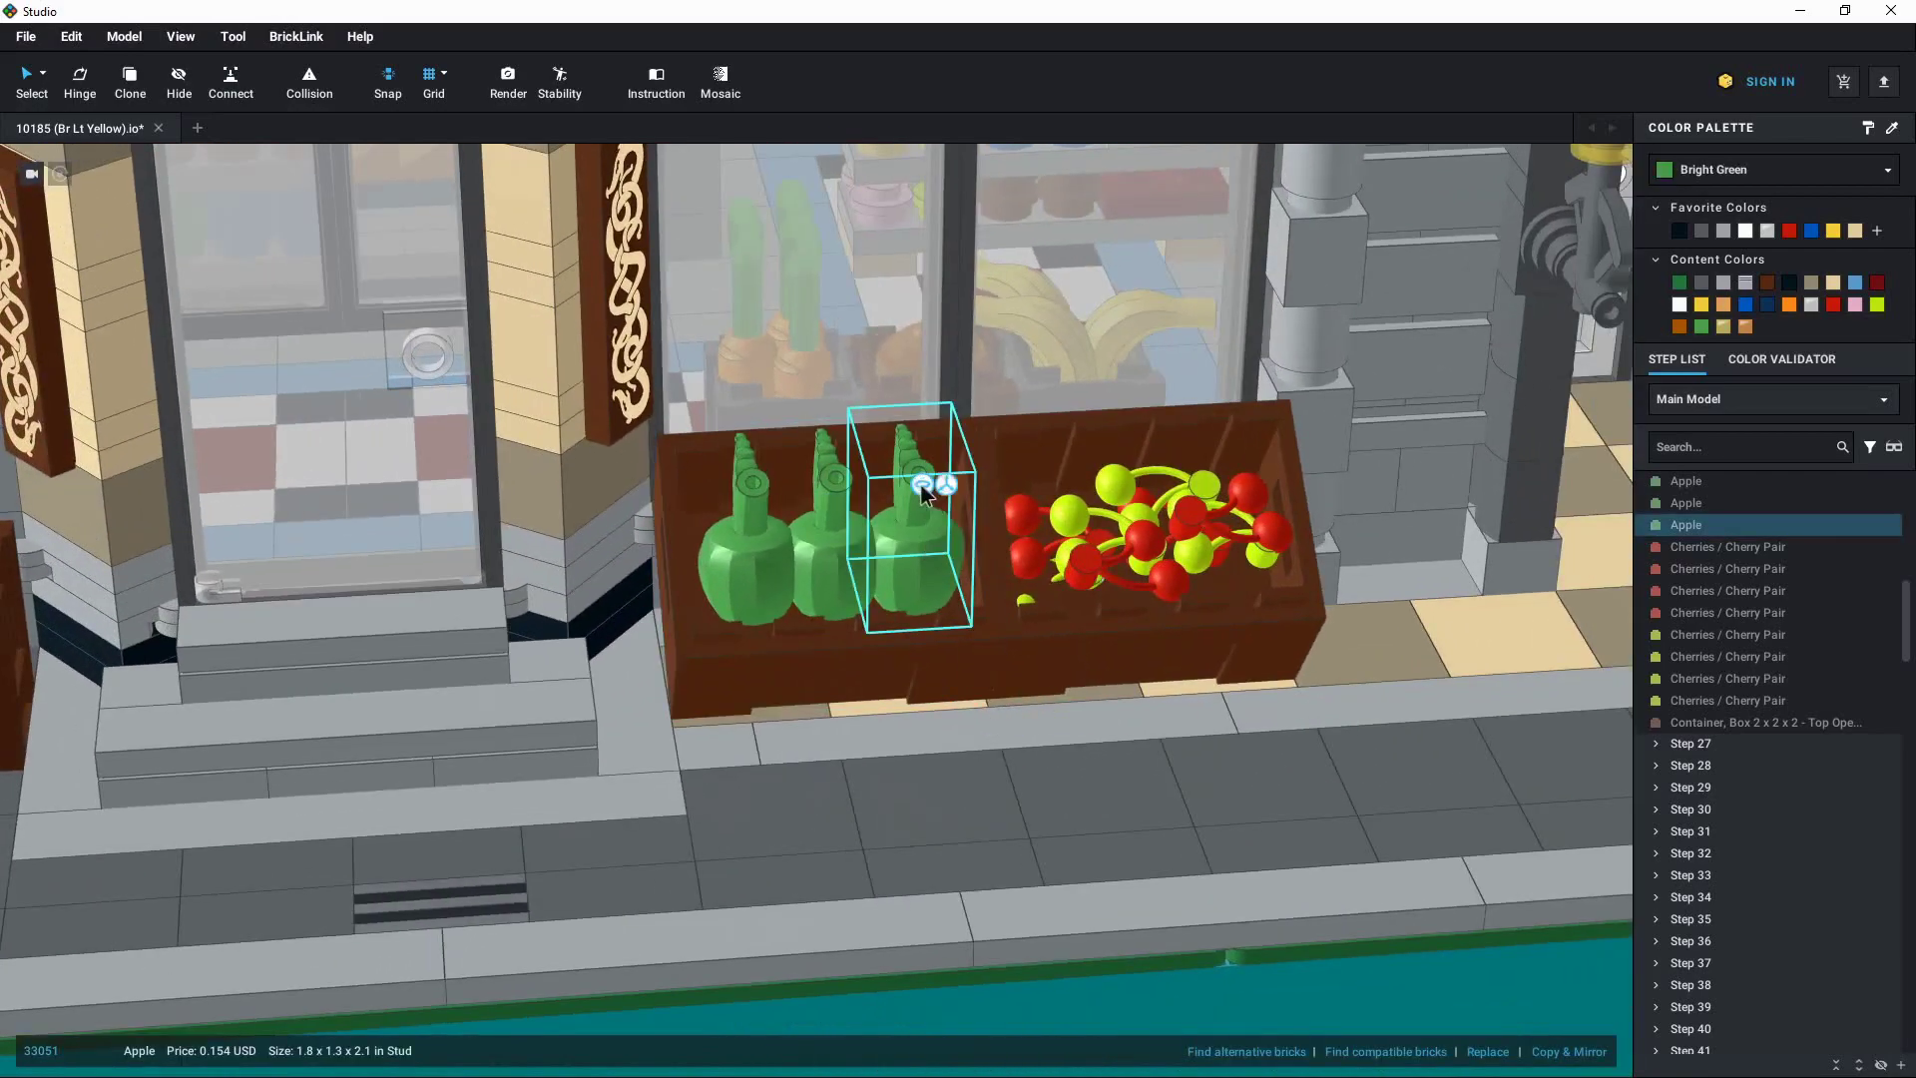
{"action": "right_click_drag", "start_coordinate": [983, 589], "coordinate": [986, 629]}
{"action": "left_click", "coordinate": [1139, 973]}
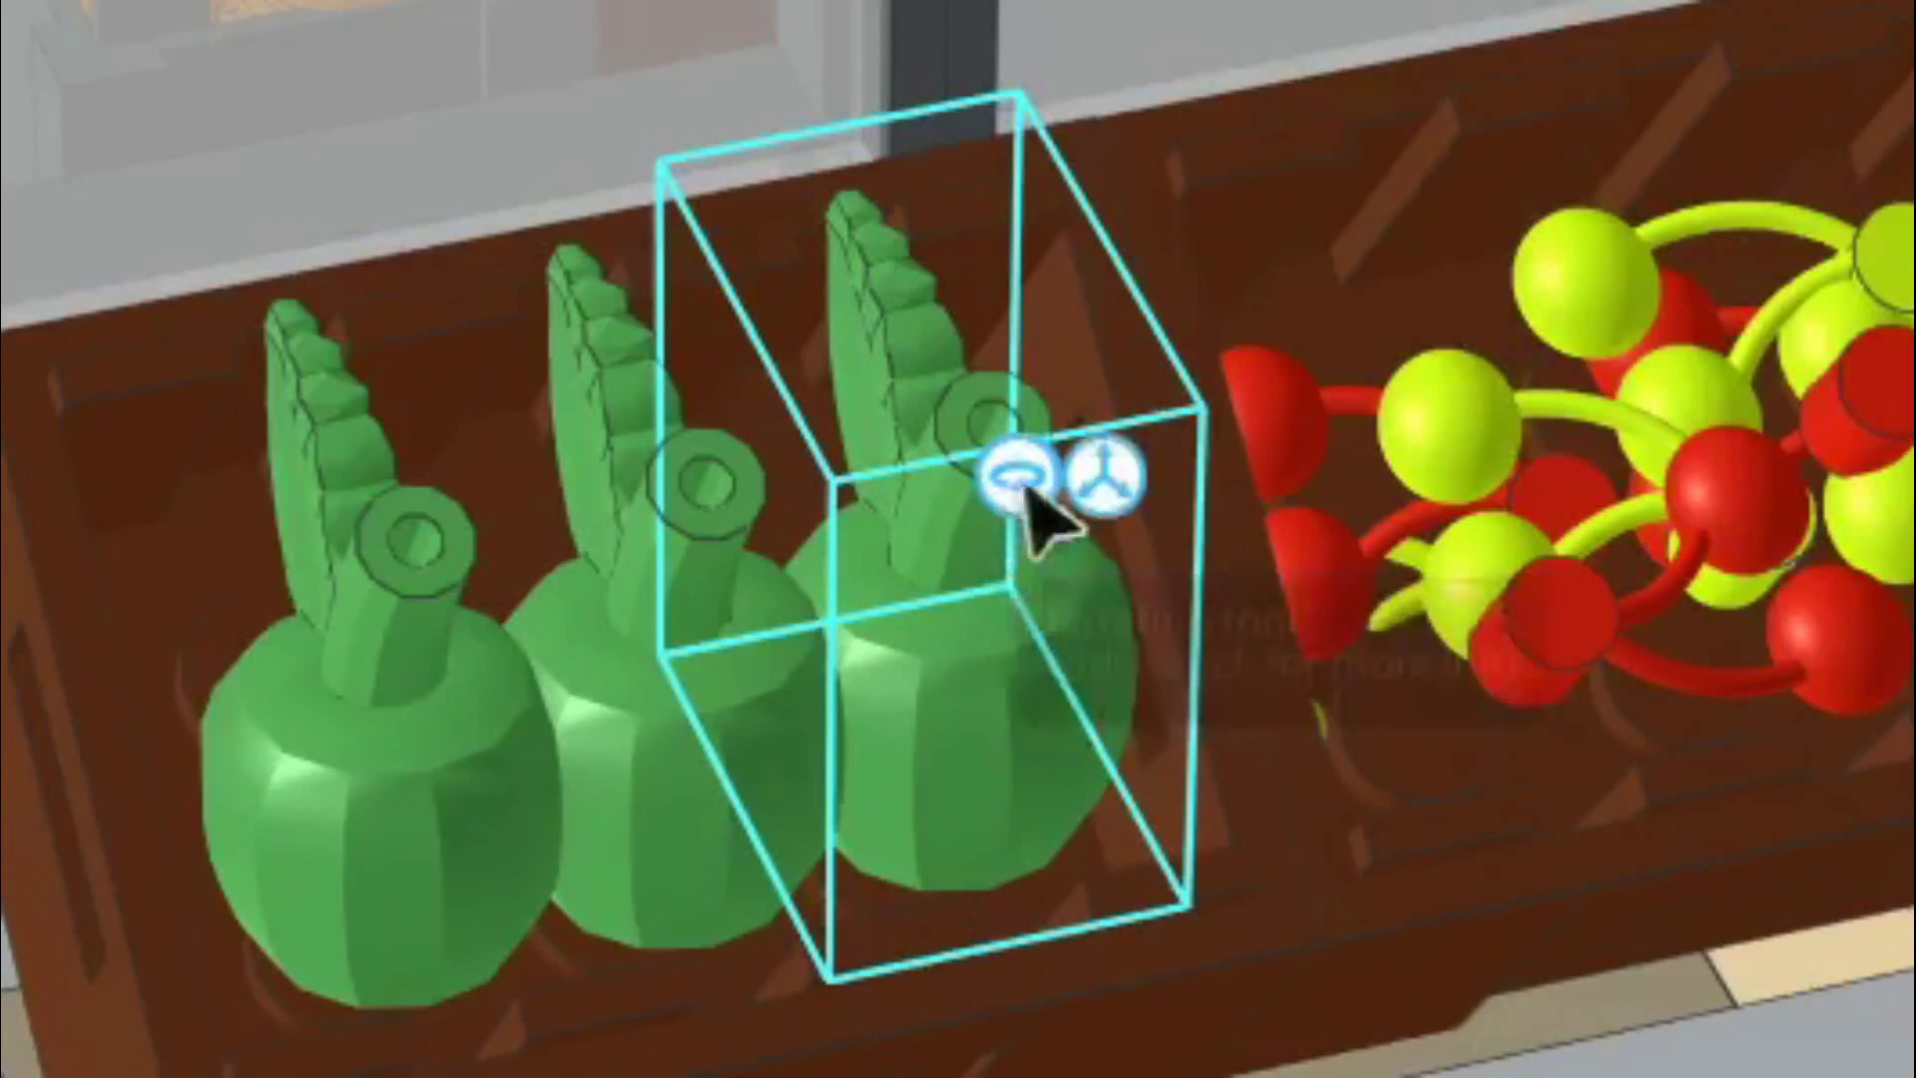
{"action": "left_click", "coordinate": [1020, 475]}
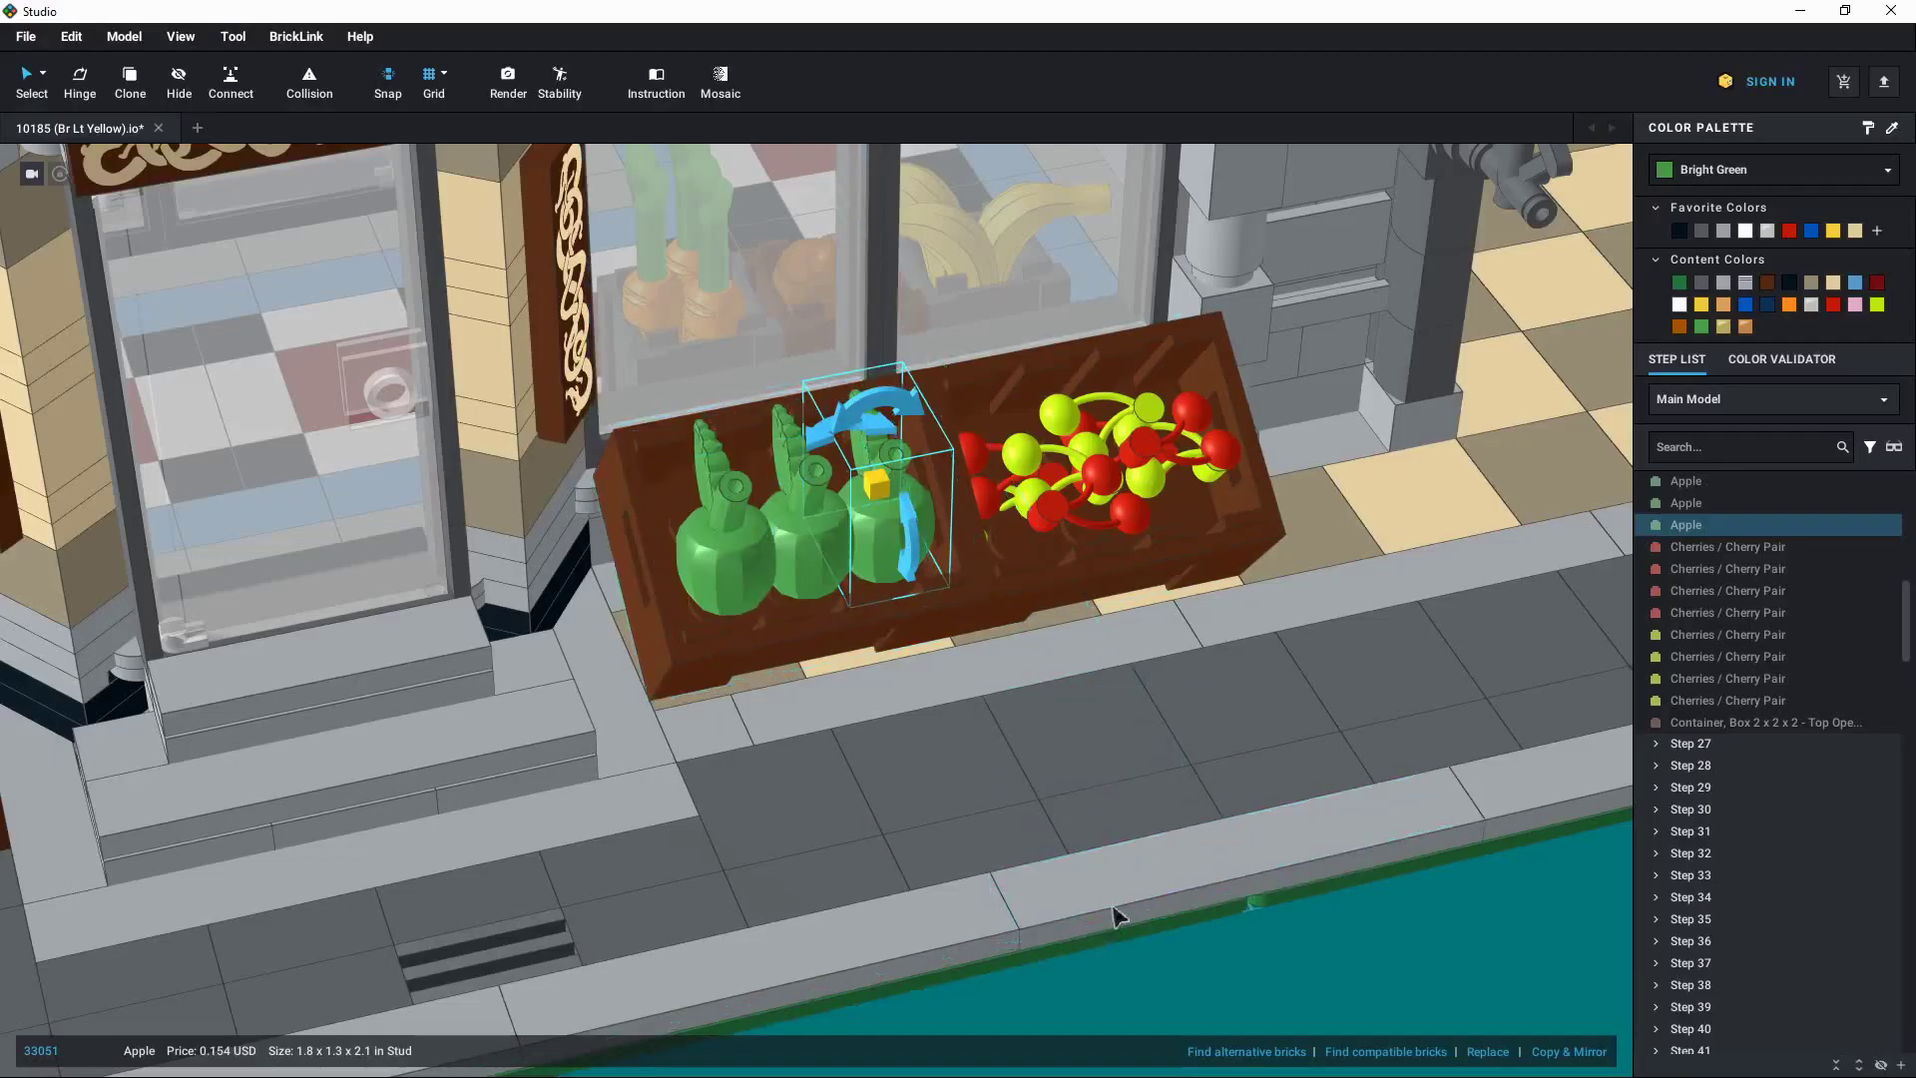
{"action": "left_click_drag", "start_coordinate": [810, 434], "coordinate": [766, 364]}
{"action": "left_click", "coordinate": [1322, 1016]}
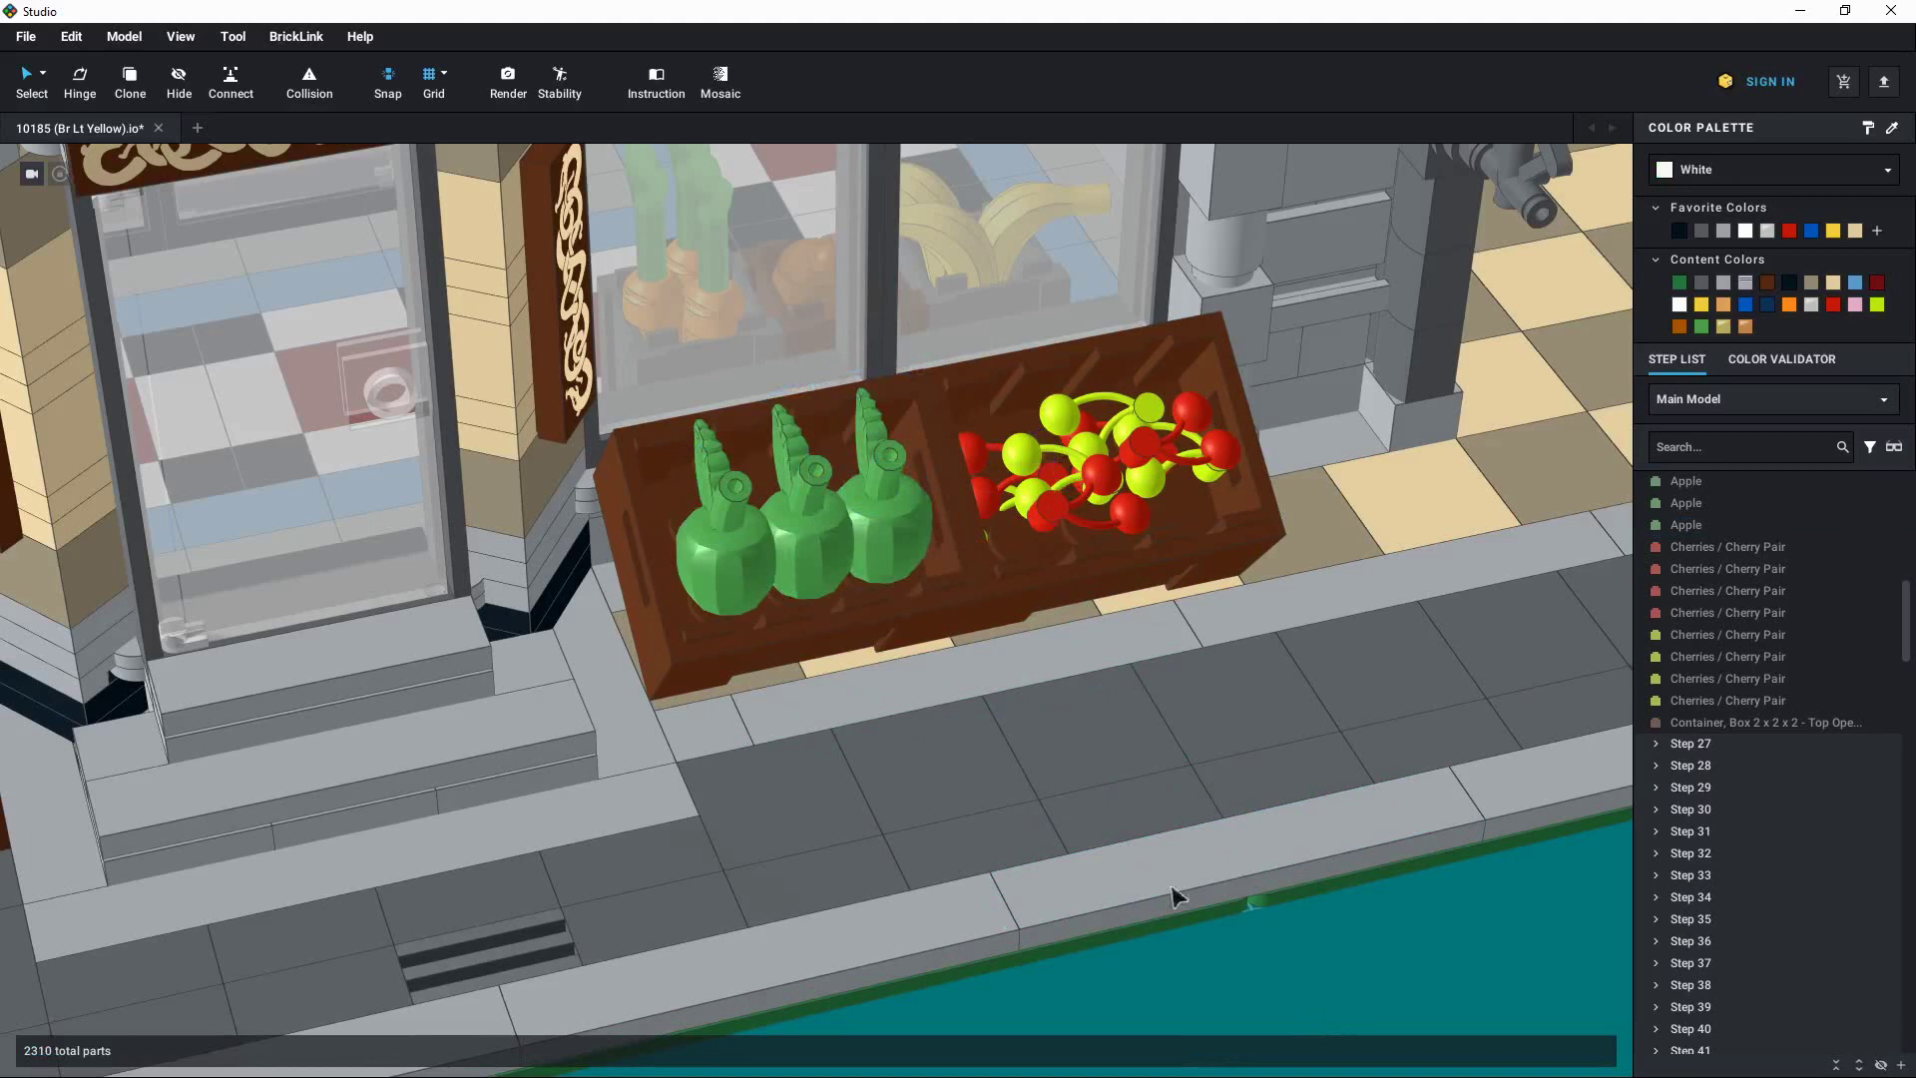
Try turning the apple nearest the cherries further with the Hinge tool and deselect it
{"action": "left_click", "coordinate": [80, 86]}
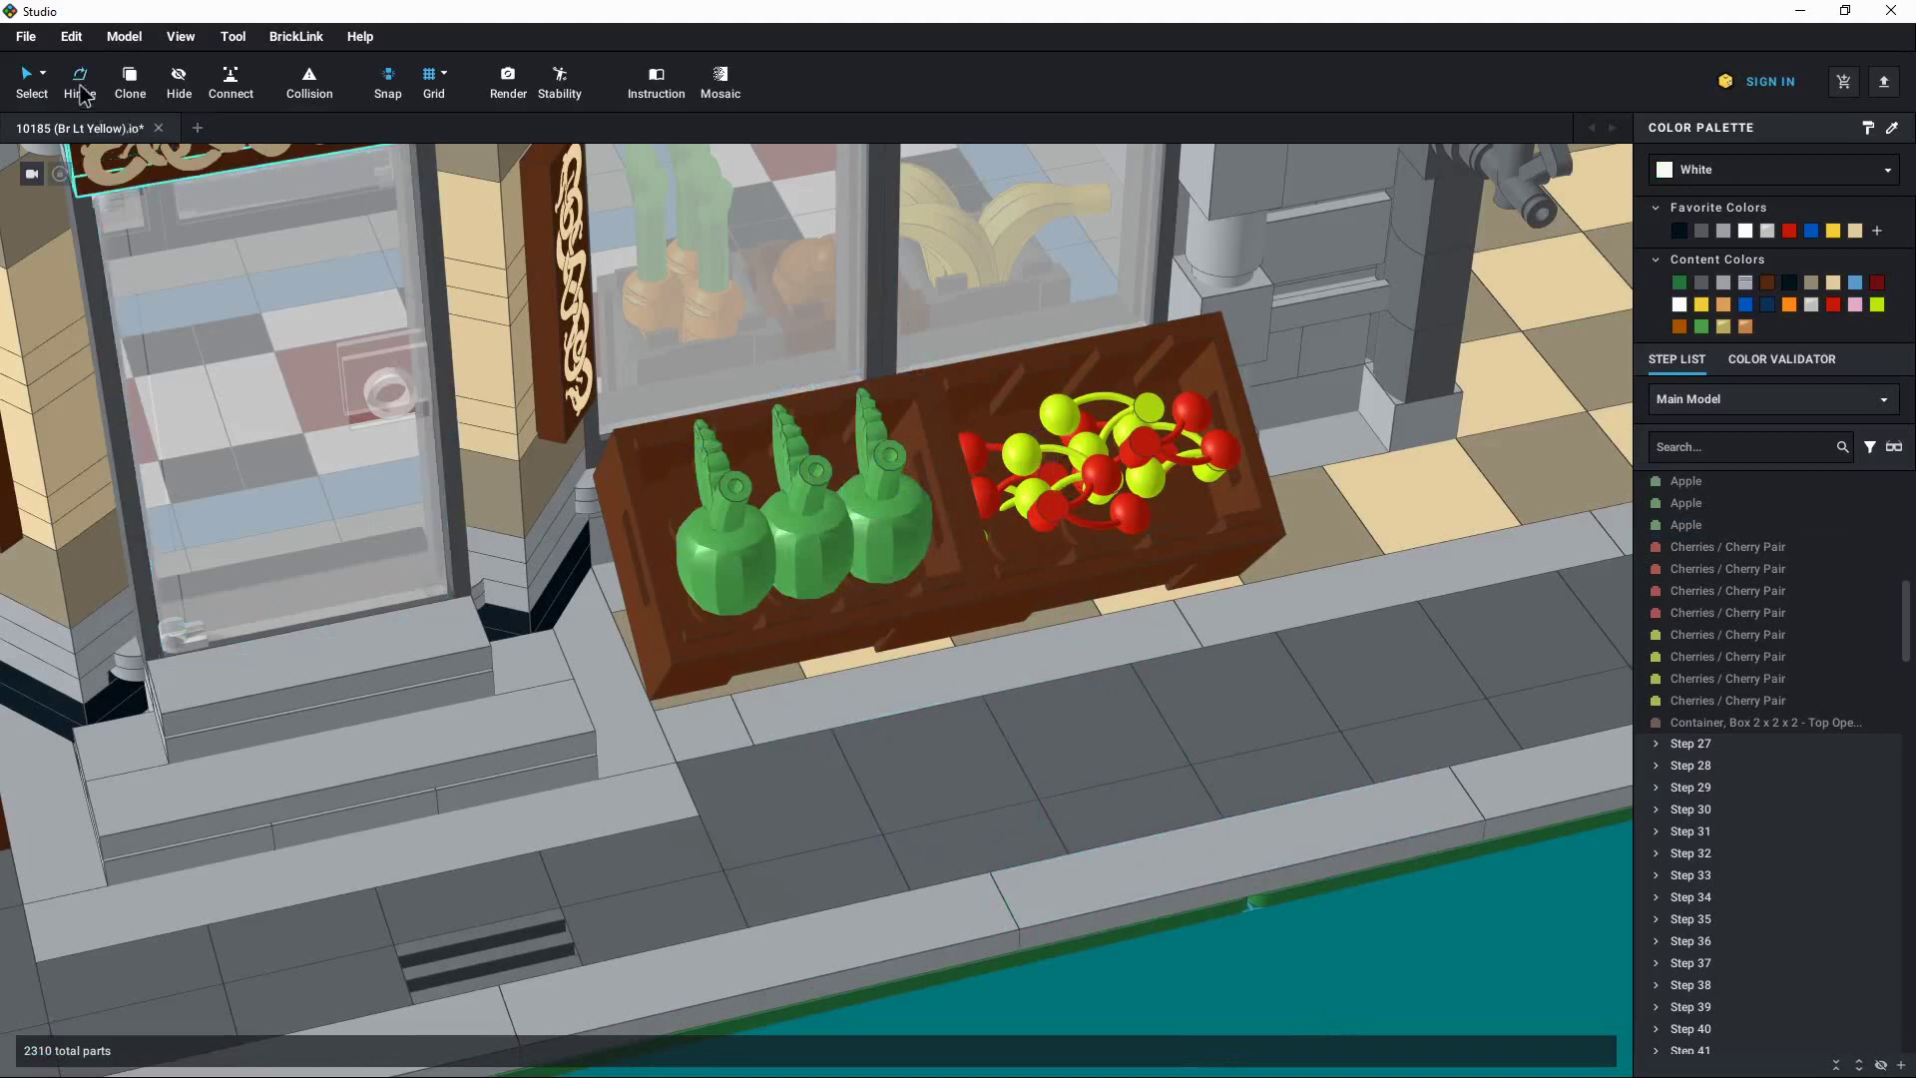
{"action": "left_click", "coordinate": [920, 519]}
{"action": "mouse_move", "coordinate": [877, 409]}
{"action": "left_mouse_down"}
{"action": "mouse_move", "coordinate": [767, 502]}
{"action": "mouse_move", "coordinate": [864, 423]}
{"action": "left_mouse_up"}
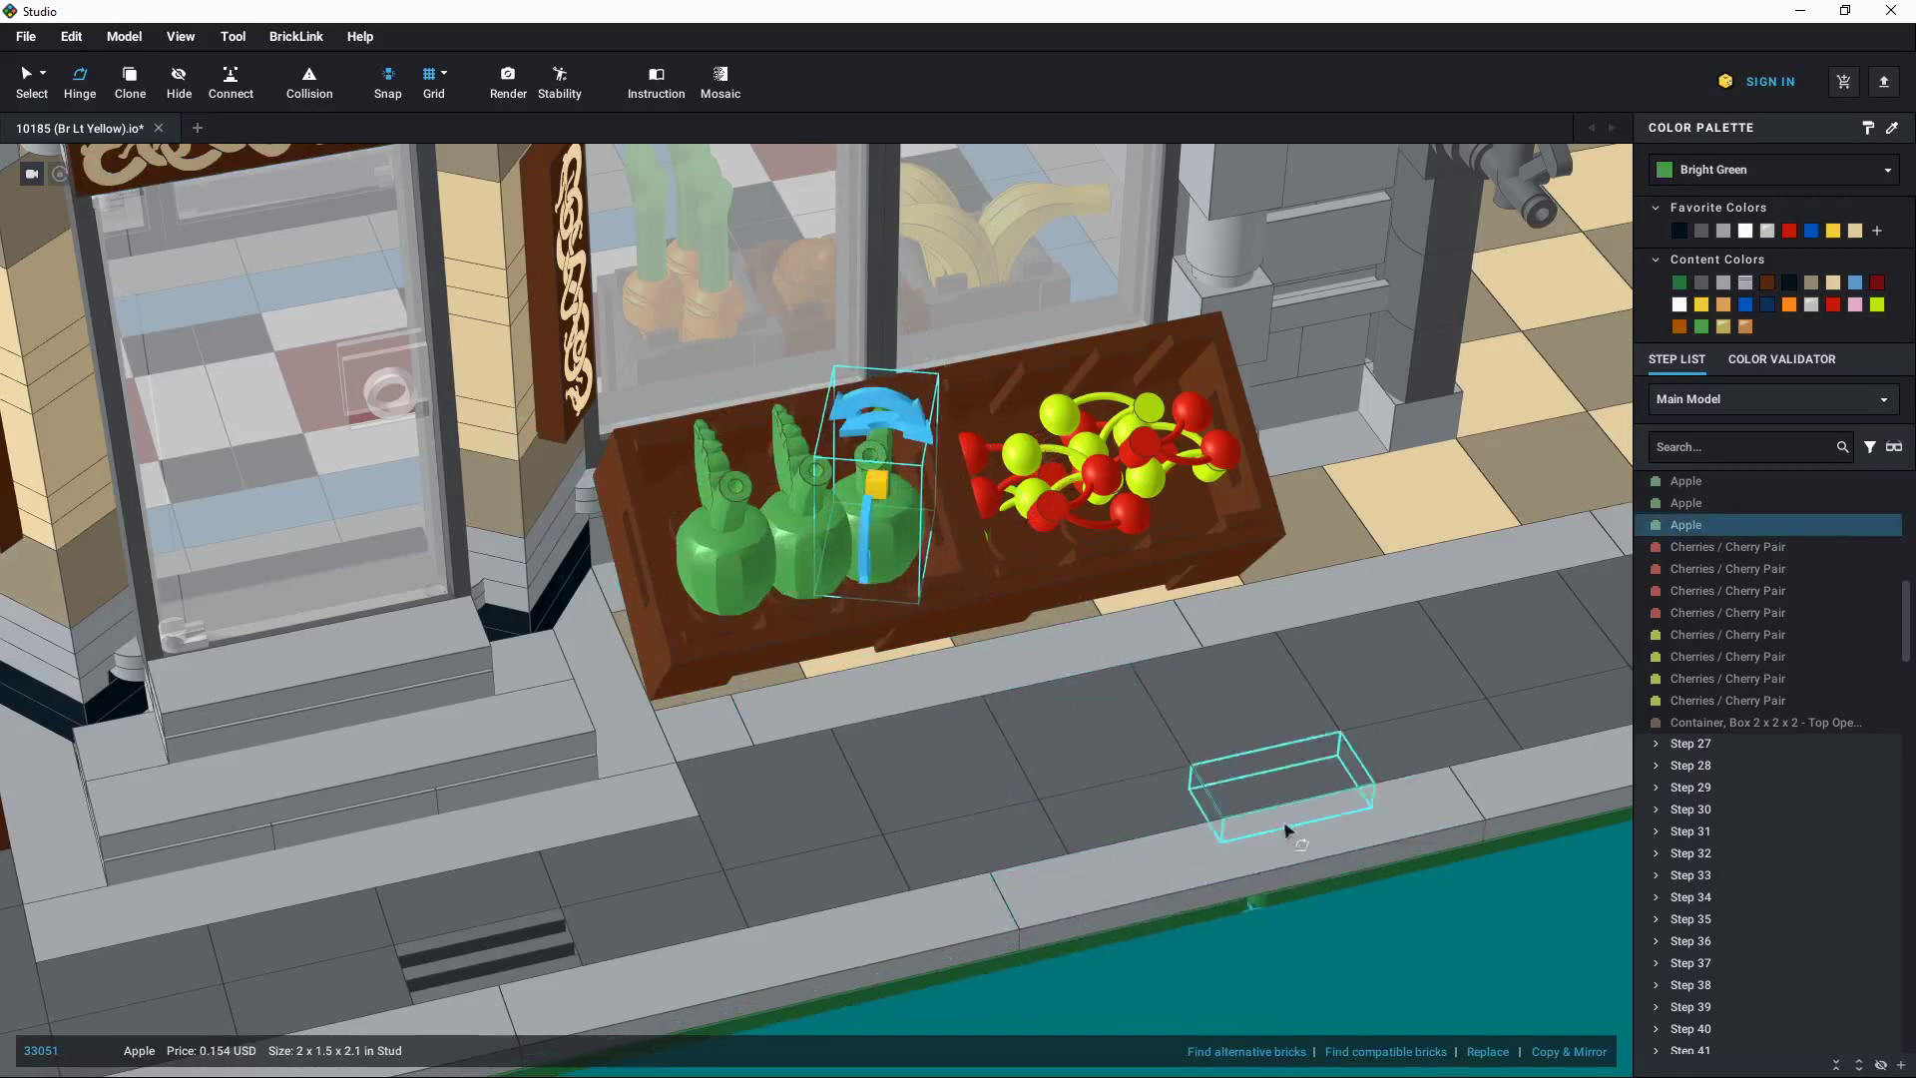
{"action": "key", "text": "Escape"}
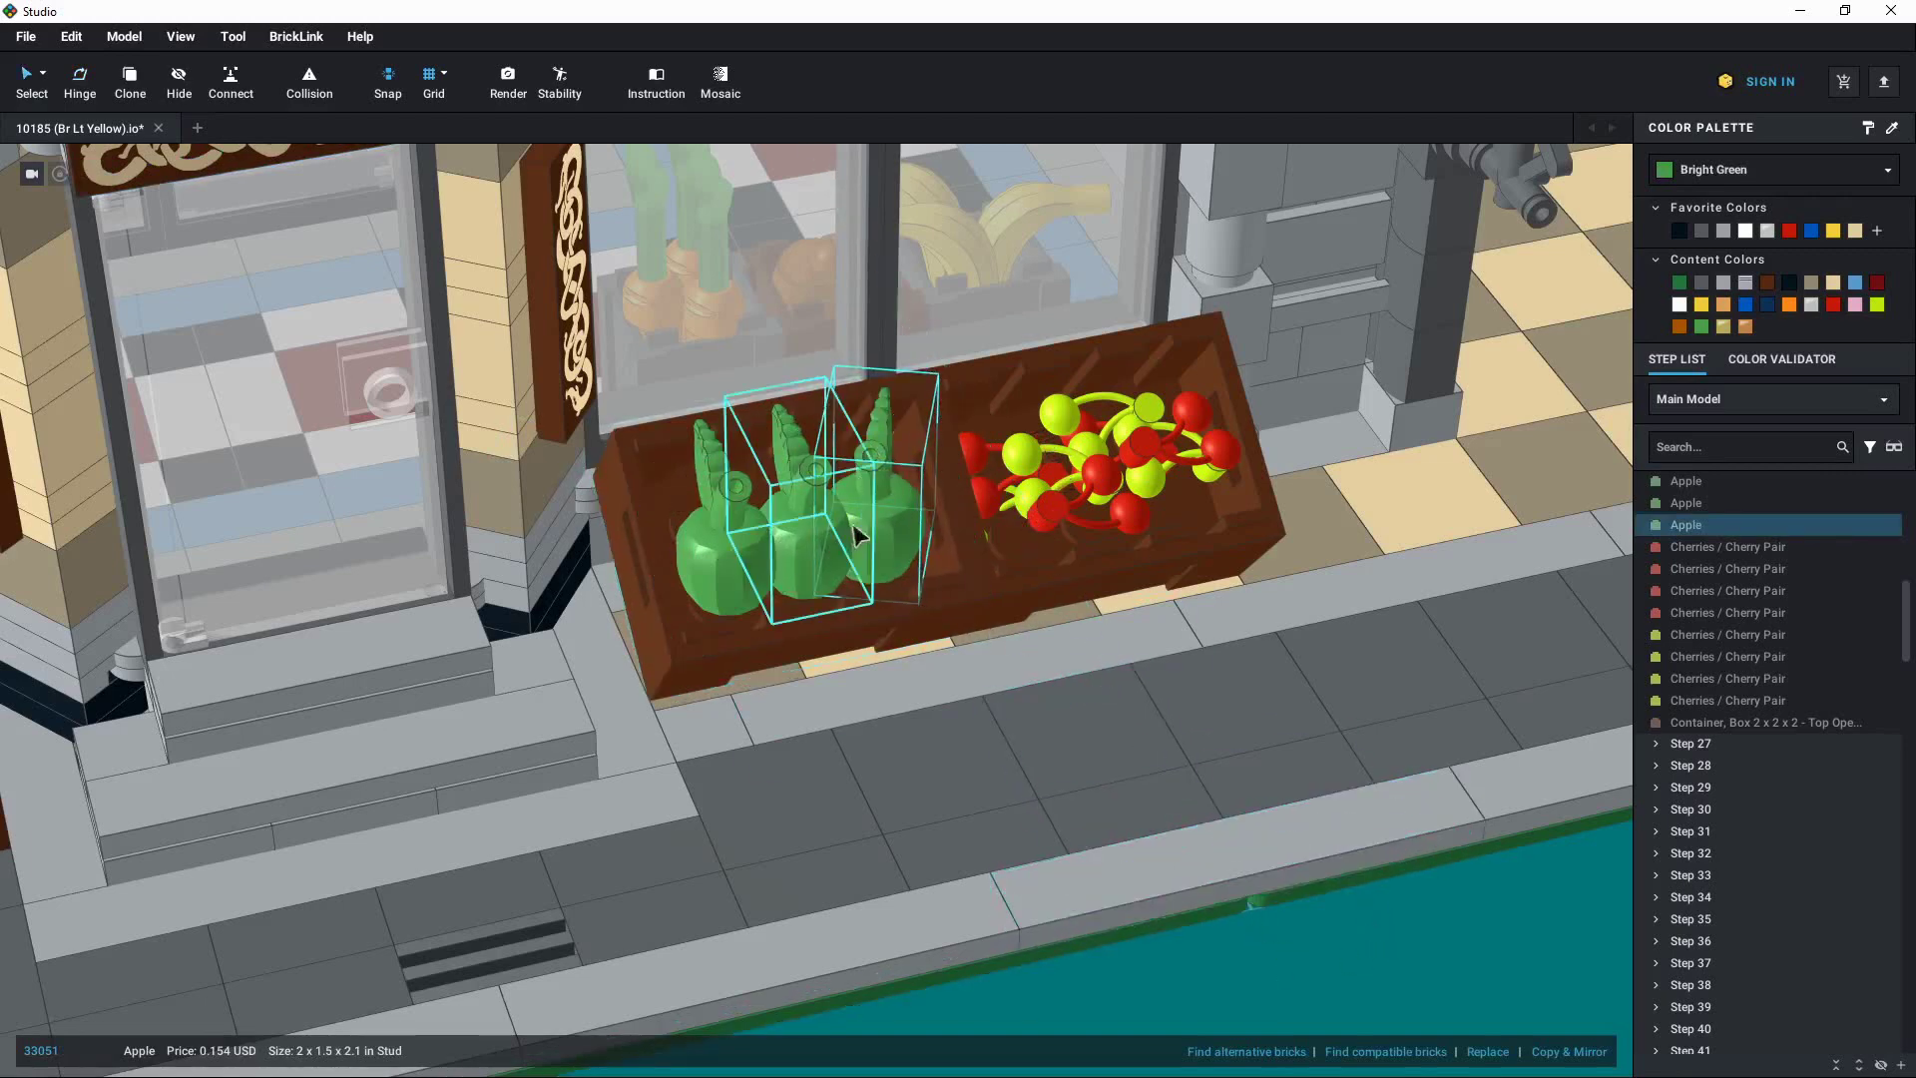
{"action": "left_click", "coordinate": [1485, 930]}
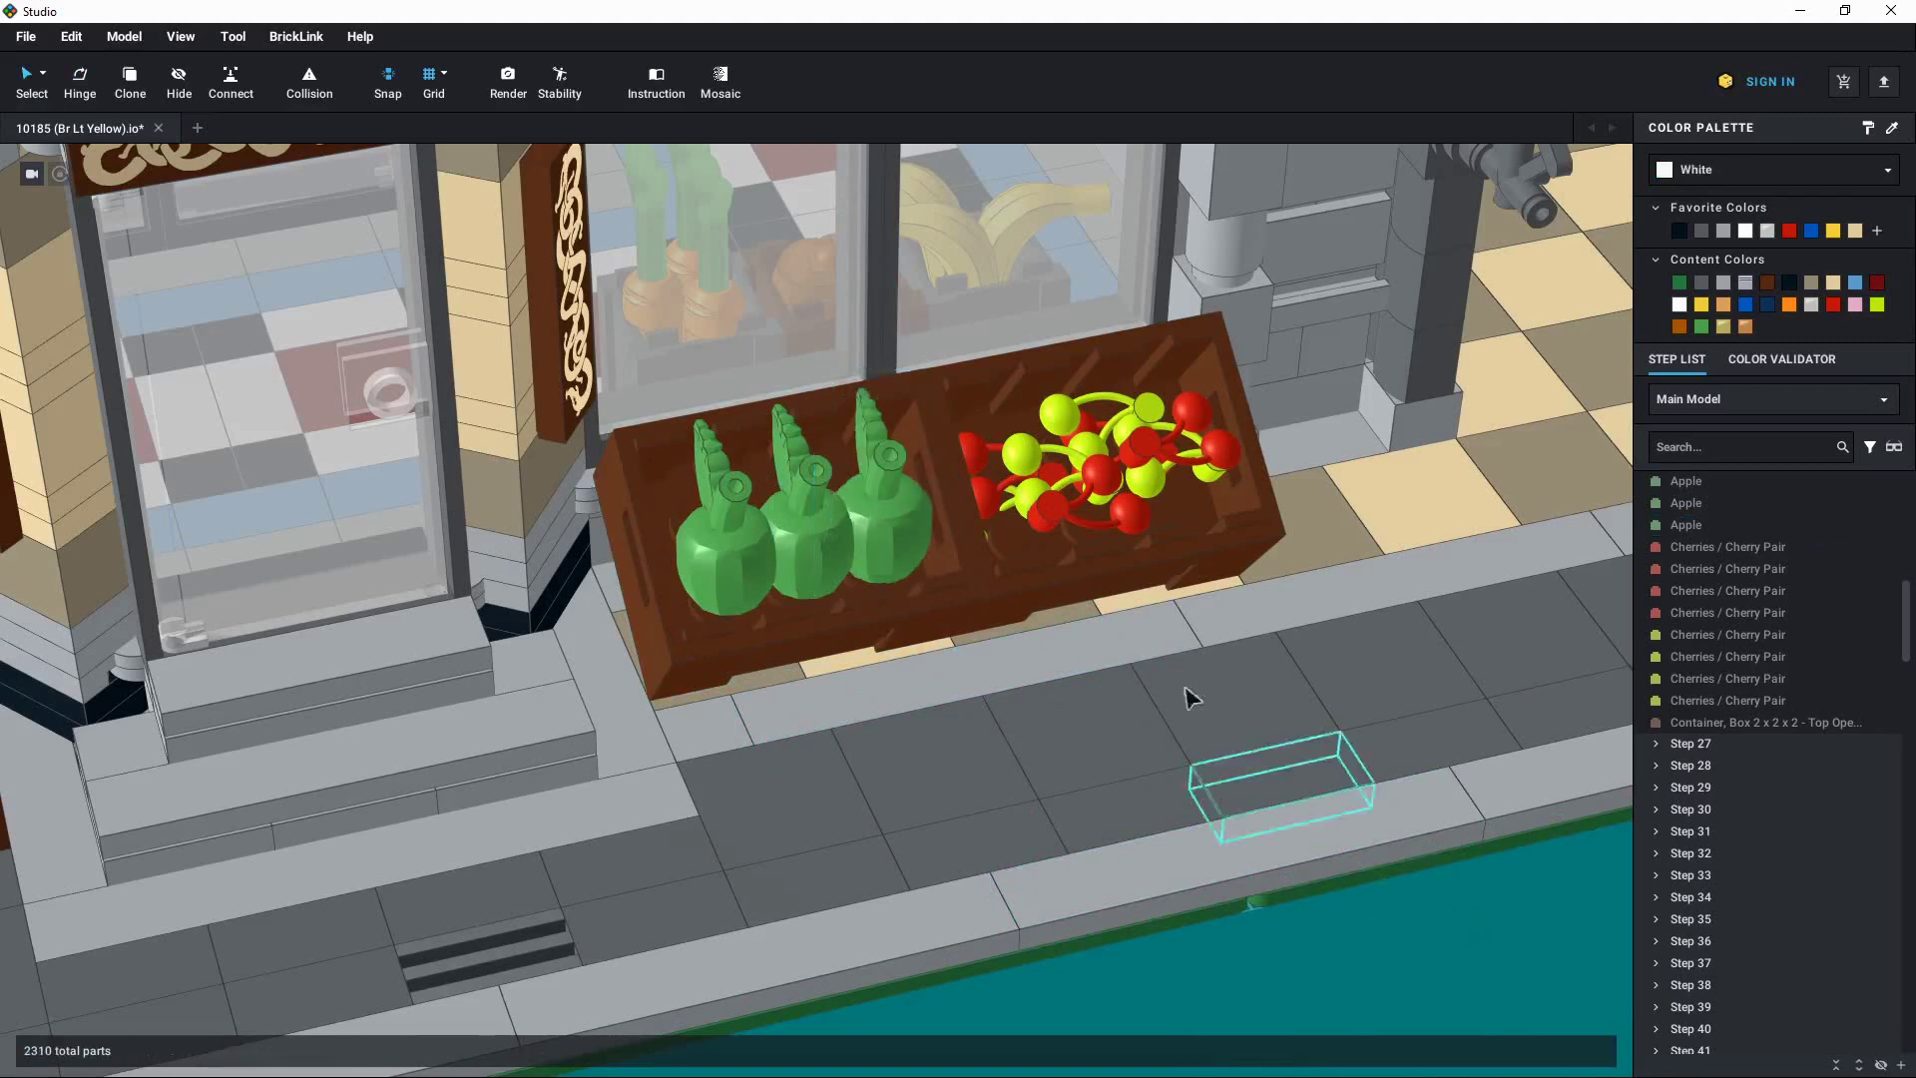
Activate the Move tool on the apple nearest the cherries and examine its axis arrows from several angles
{"action": "left_click", "coordinate": [905, 525]}
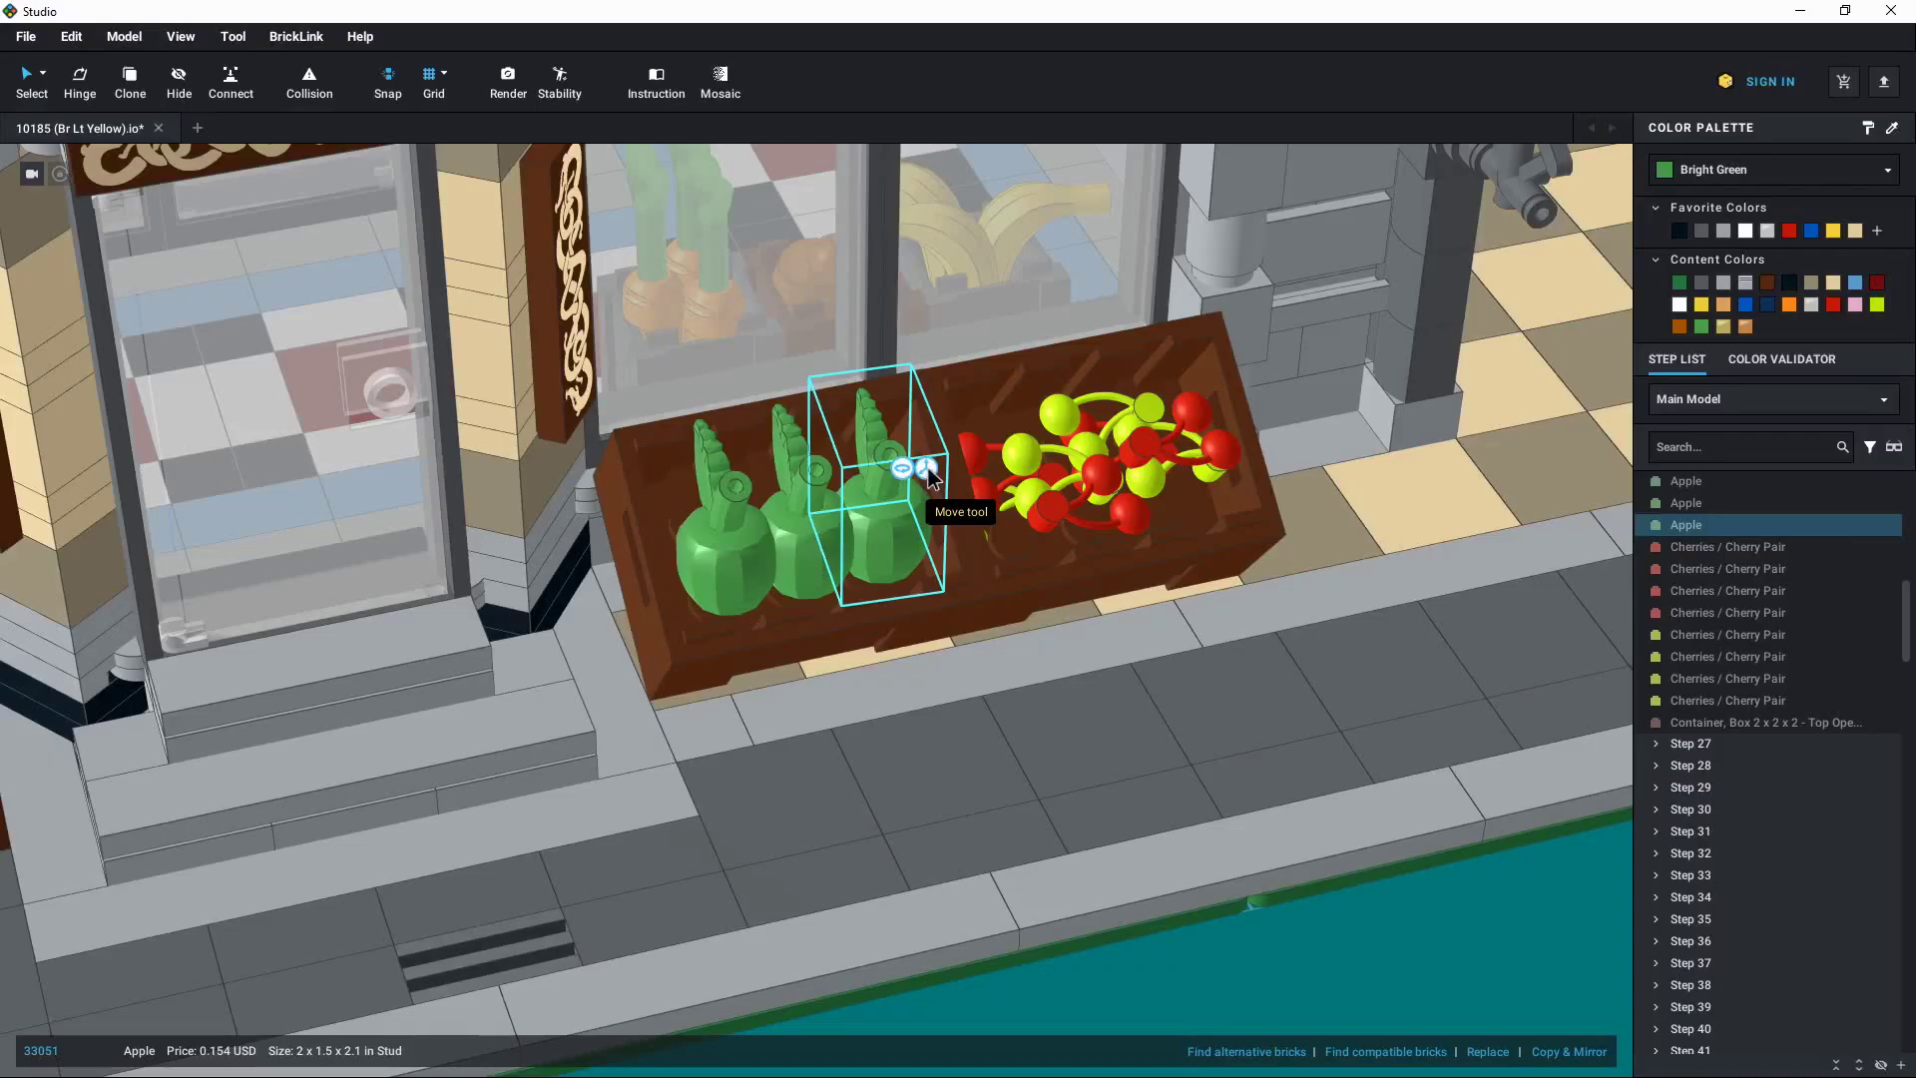
{"action": "left_click", "coordinate": [1187, 496]}
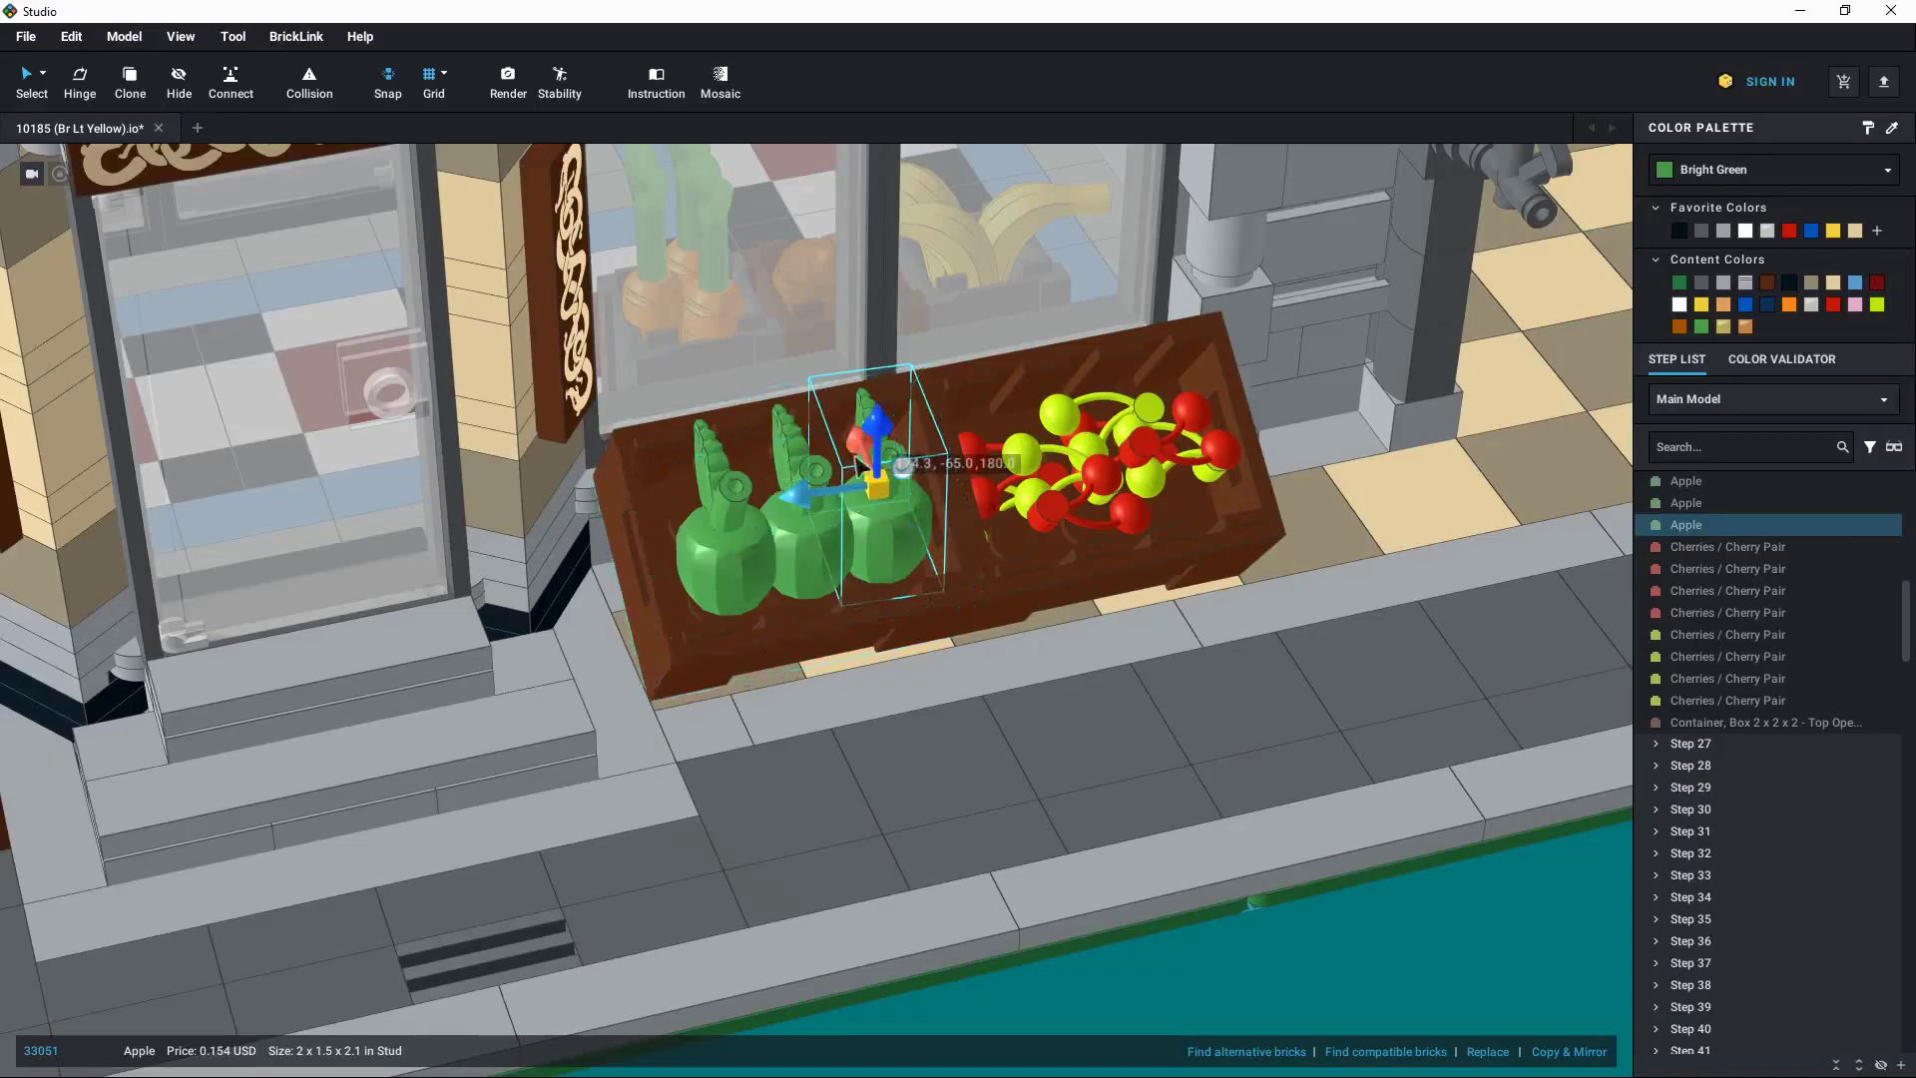
{"action": "right_click_drag", "start_coordinate": [1006, 633], "coordinate": [1028, 641]}
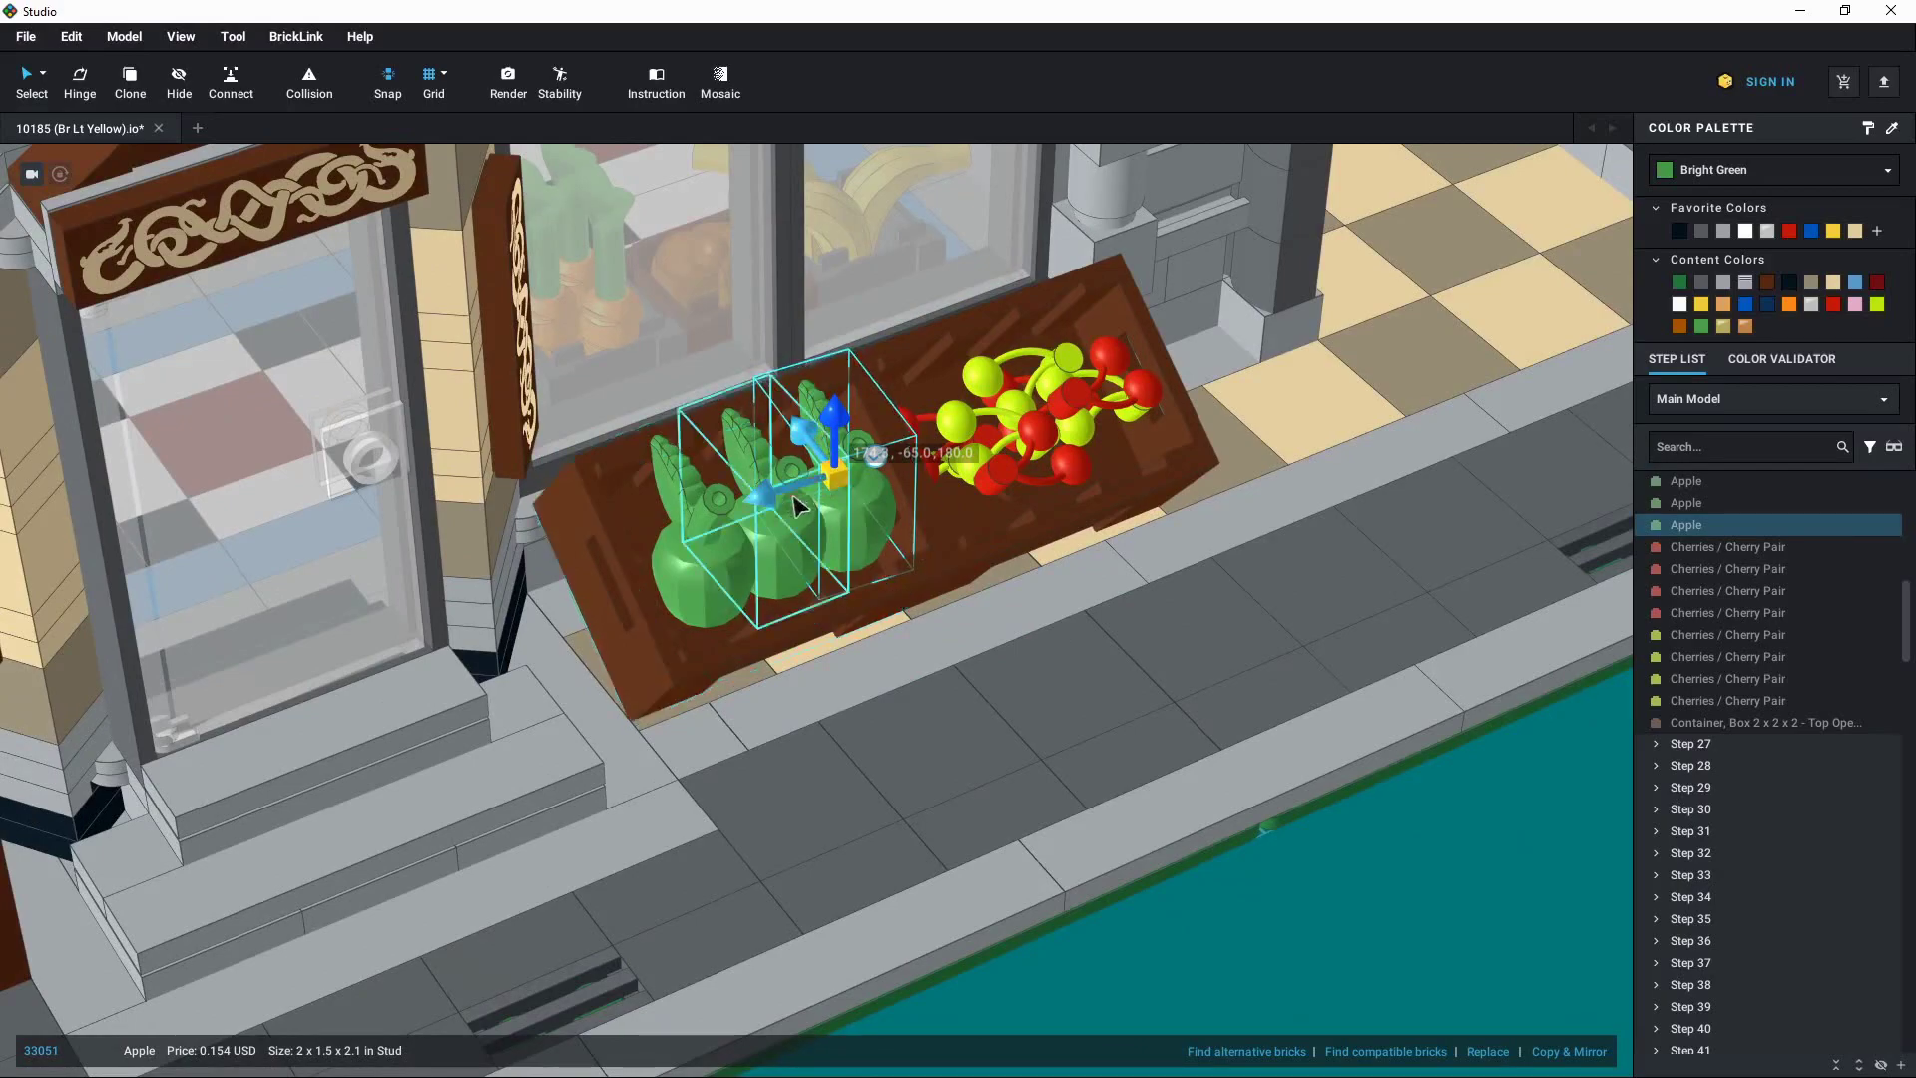
{"action": "right_click_drag", "start_coordinate": [1003, 589], "coordinate": [931, 610]}
{"action": "scroll", "coordinate": [975, 597], "scroll_direction": "down", "scroll_amount": 3}
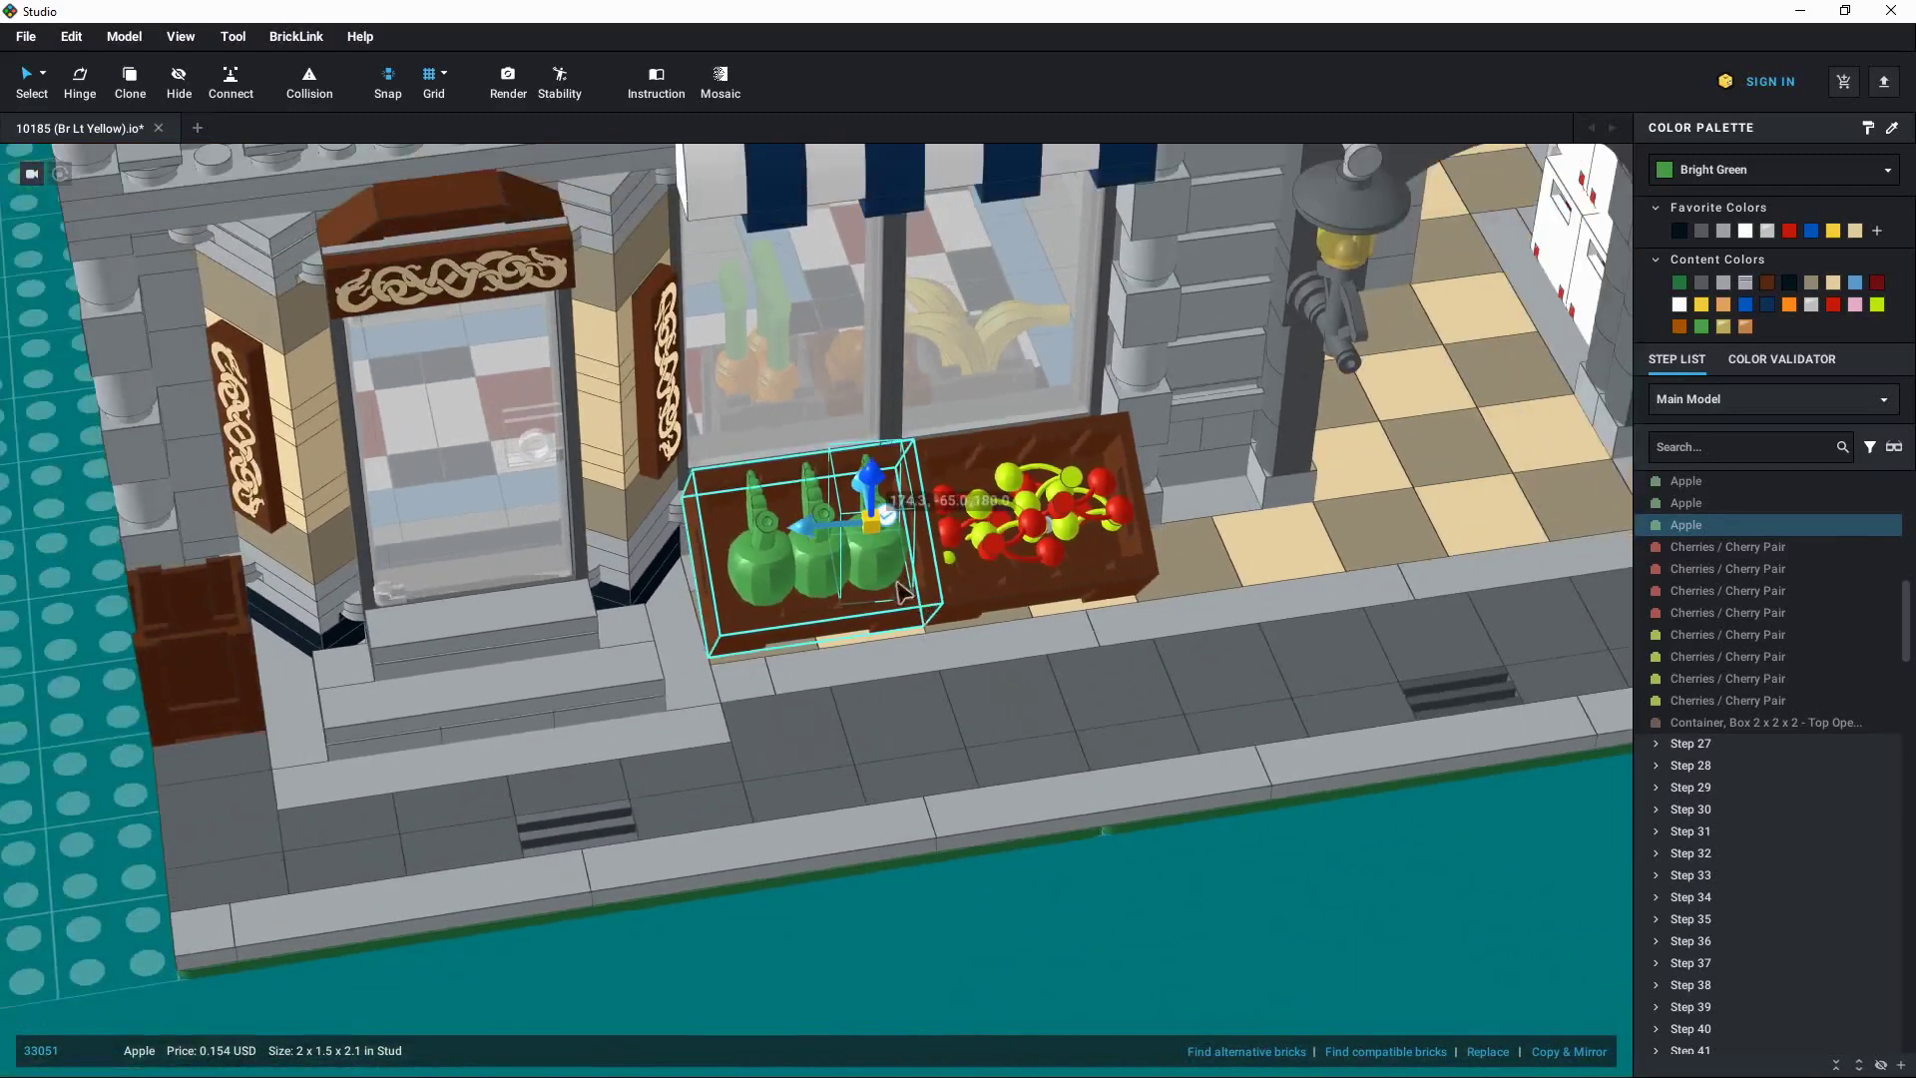
{"action": "scroll", "coordinate": [899, 587], "scroll_direction": "up", "scroll_amount": 3}
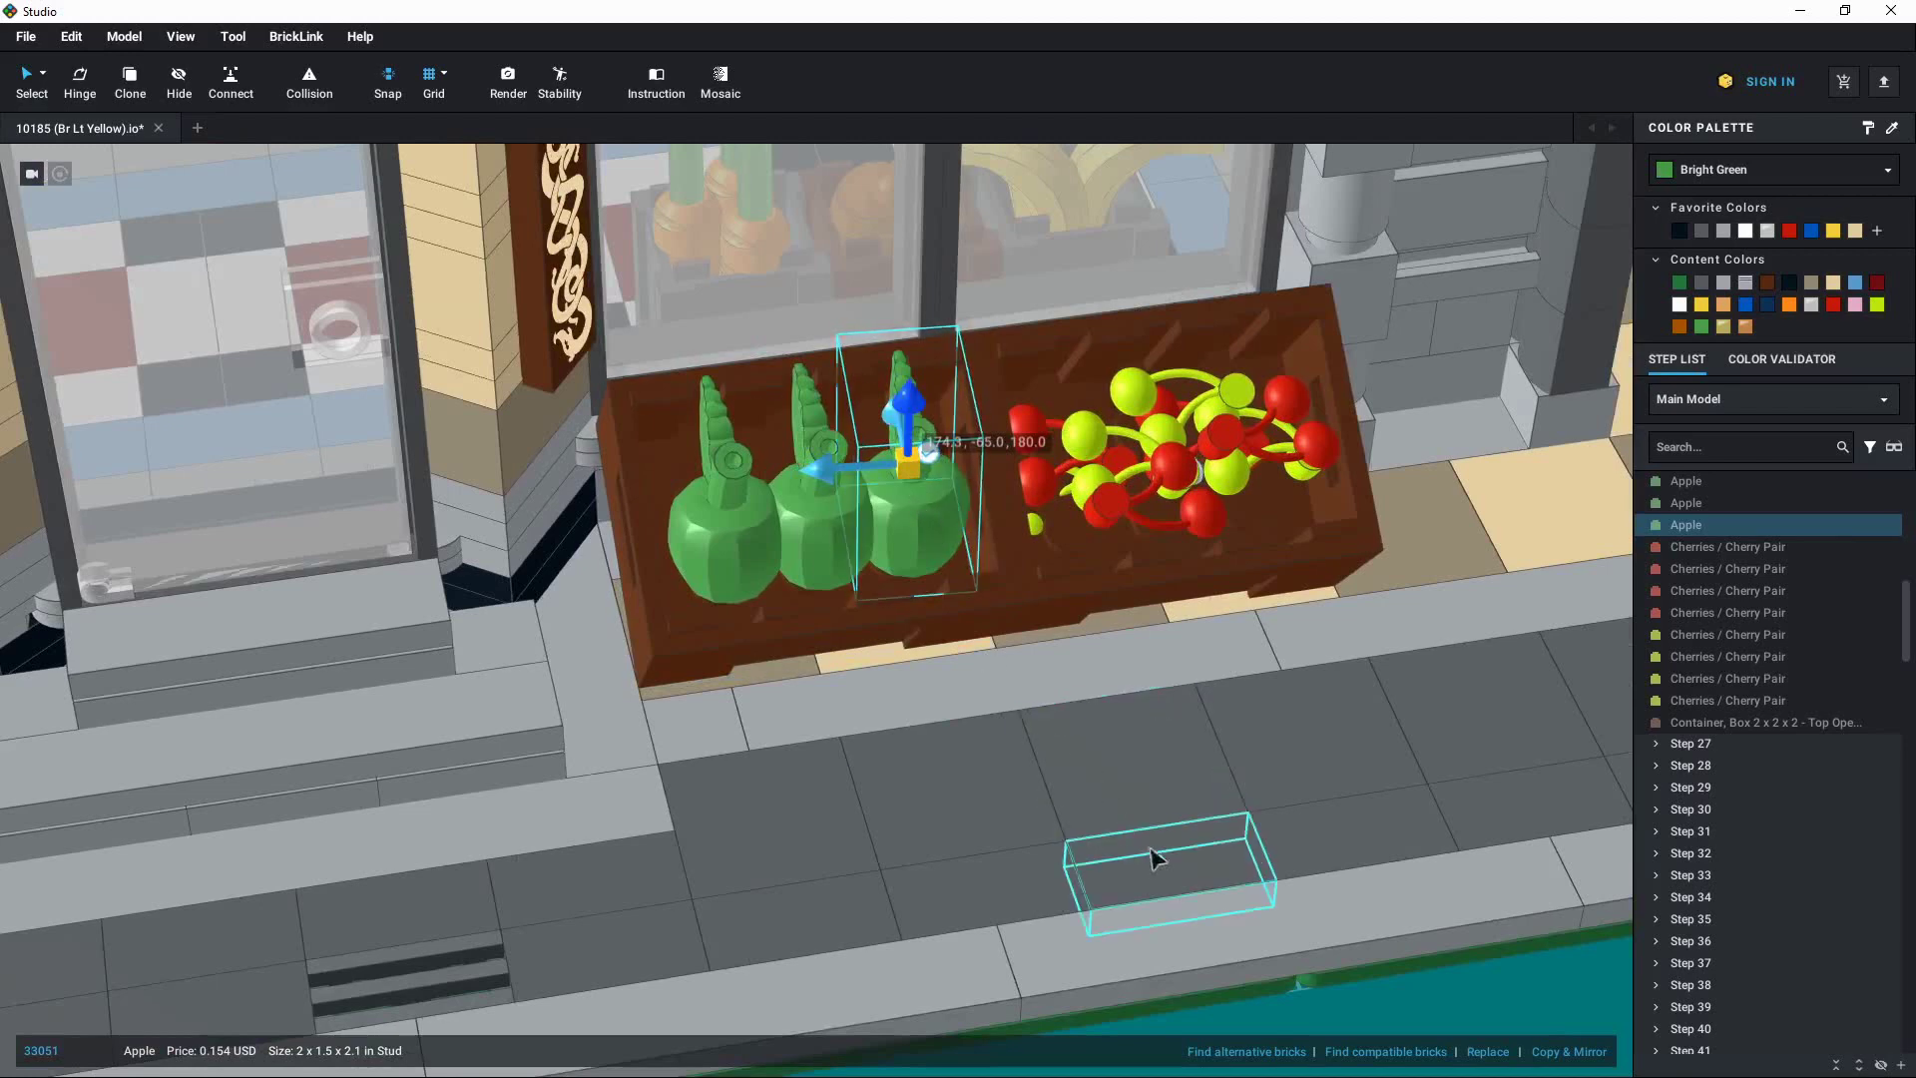
Turn the apple nearest the cherries with the Hinge tool so its leaf leans toward the cherries
{"action": "left_click", "coordinate": [1317, 1004]}
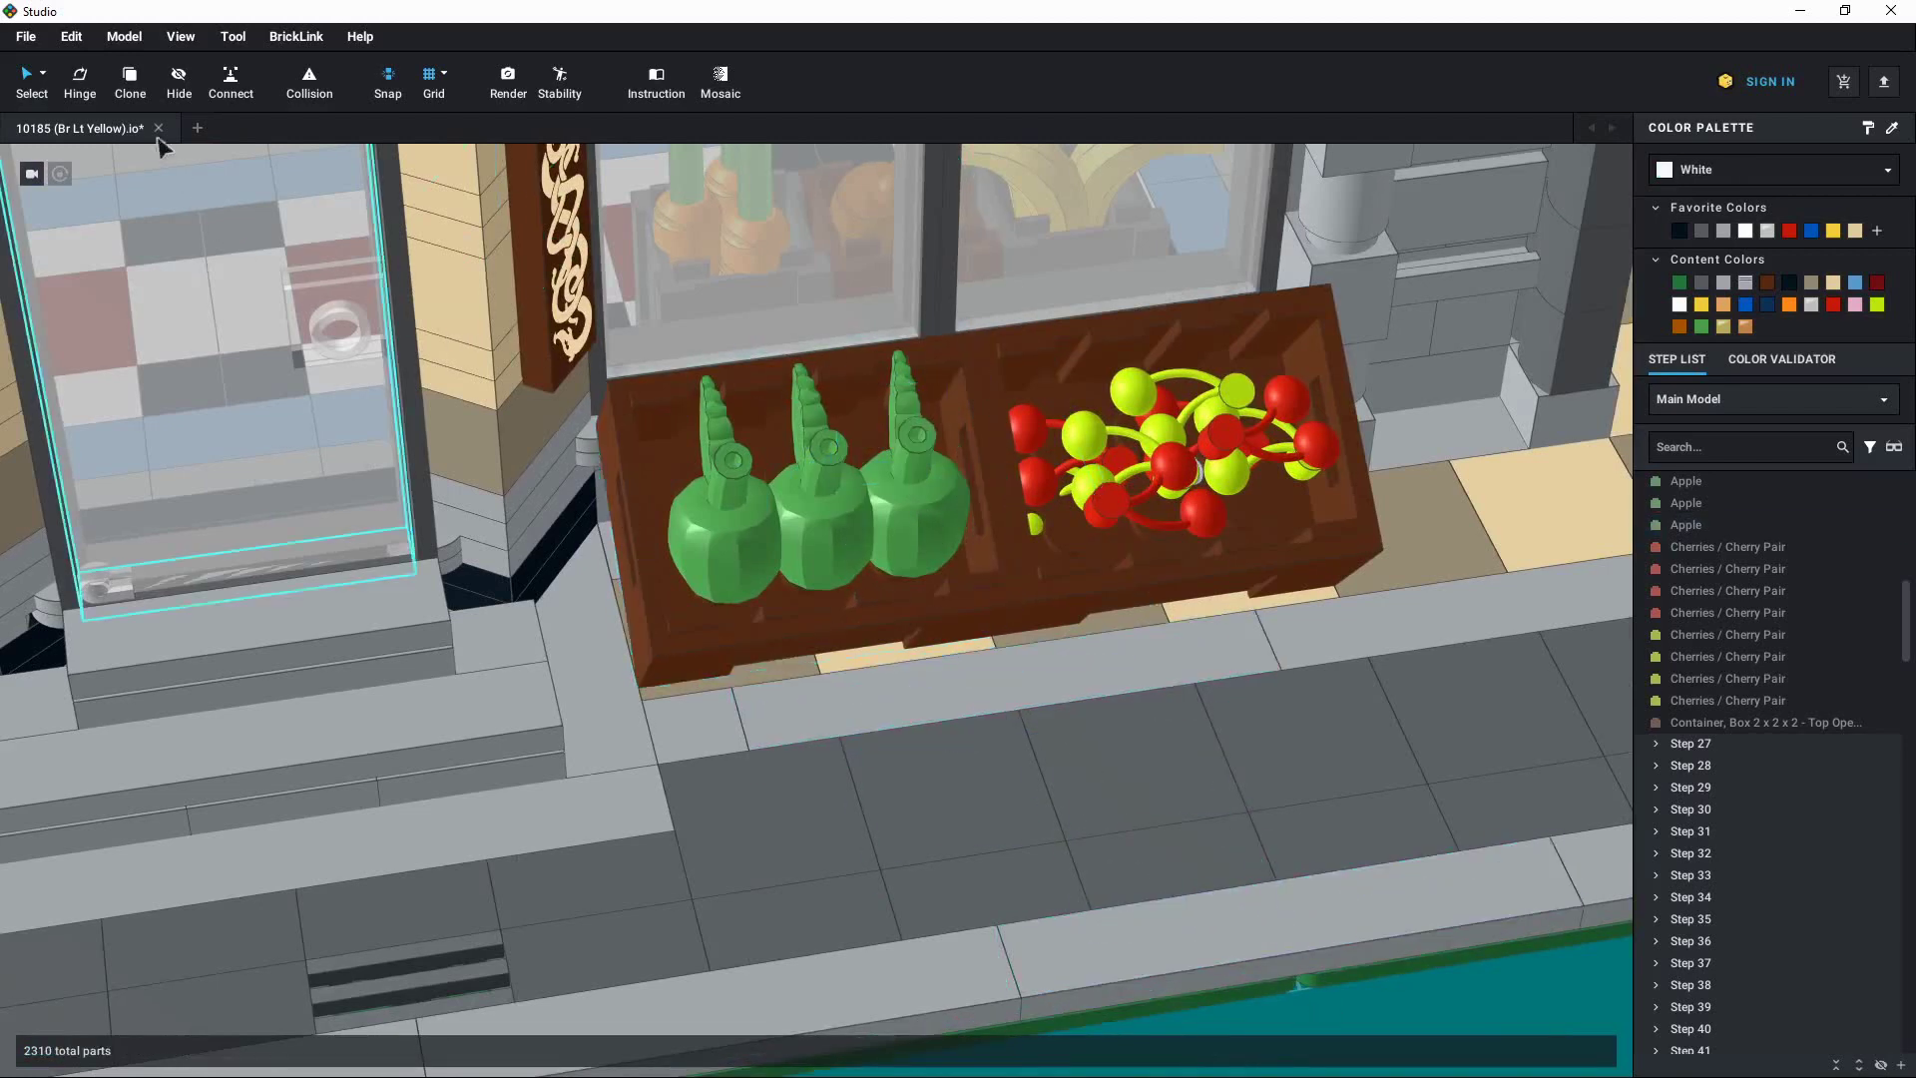
{"action": "left_click", "coordinate": [930, 415]}
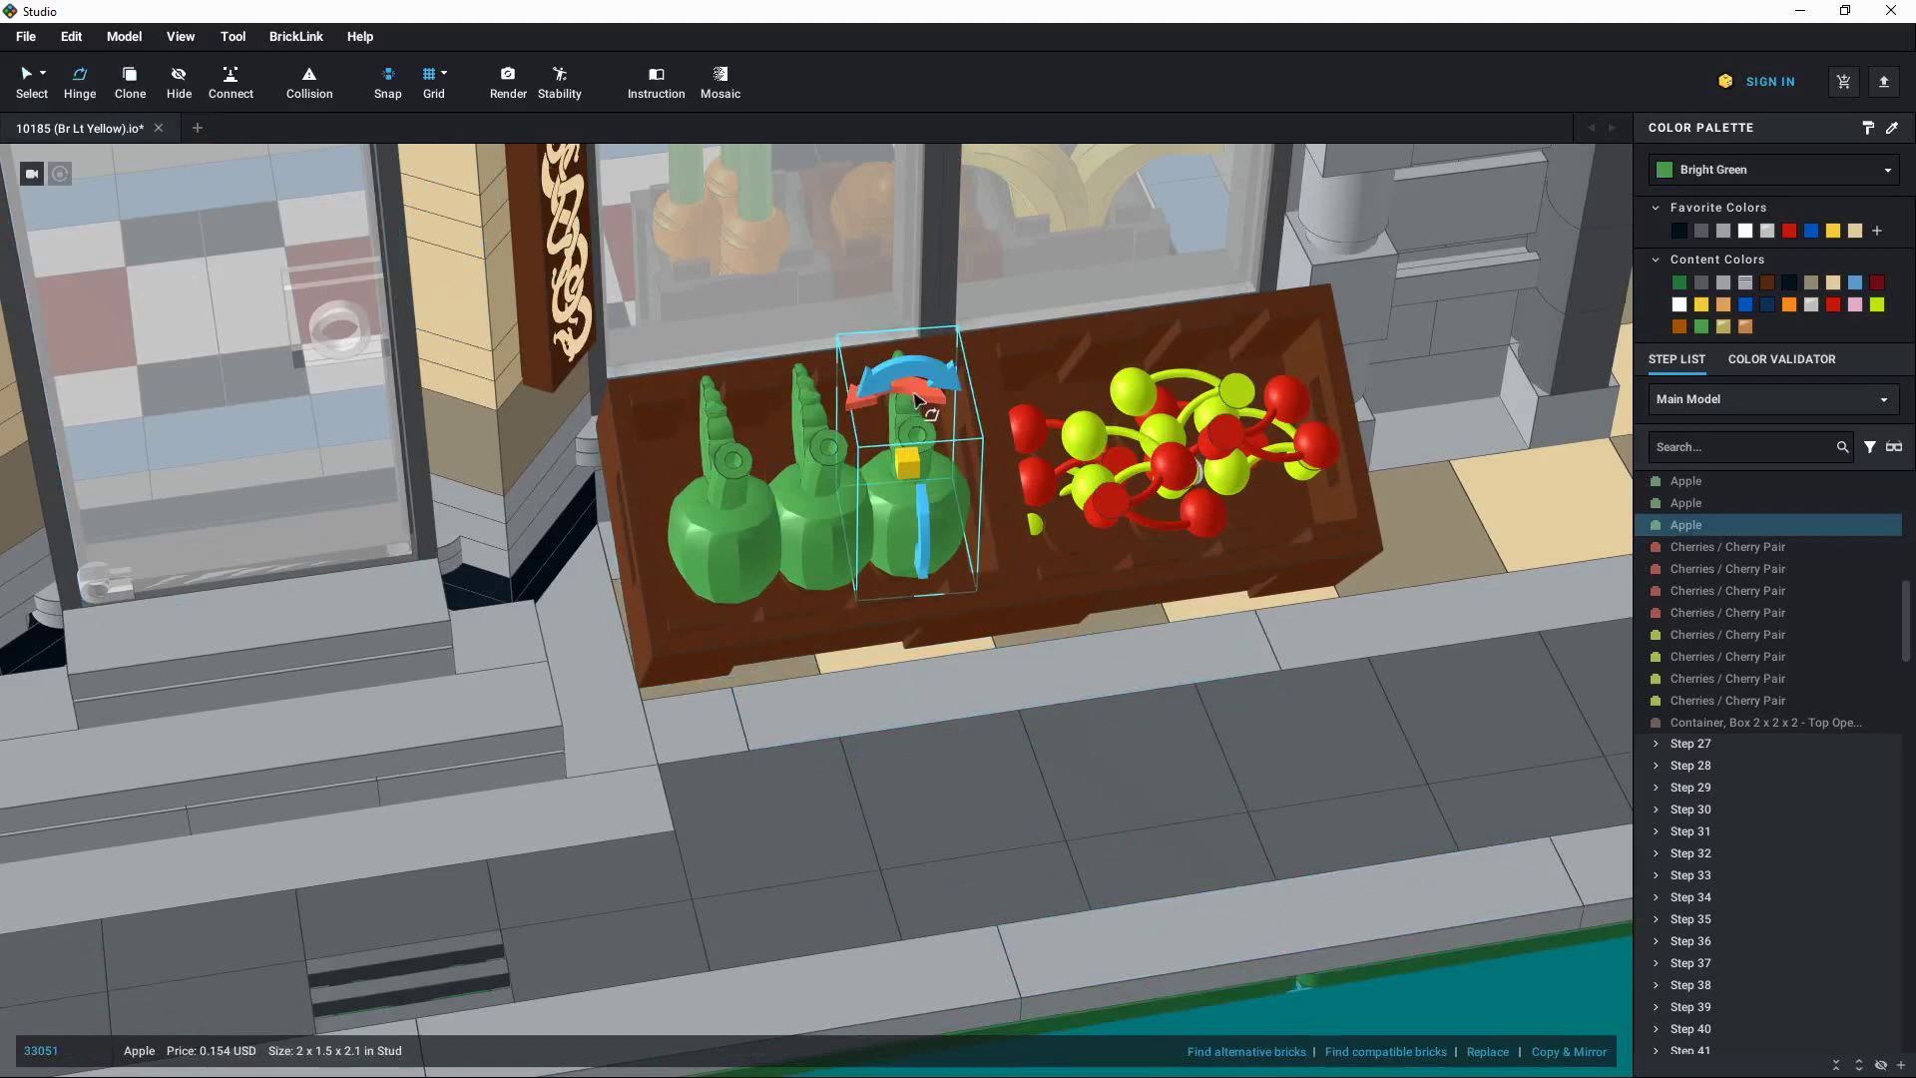
{"action": "key", "text": "Escape"}
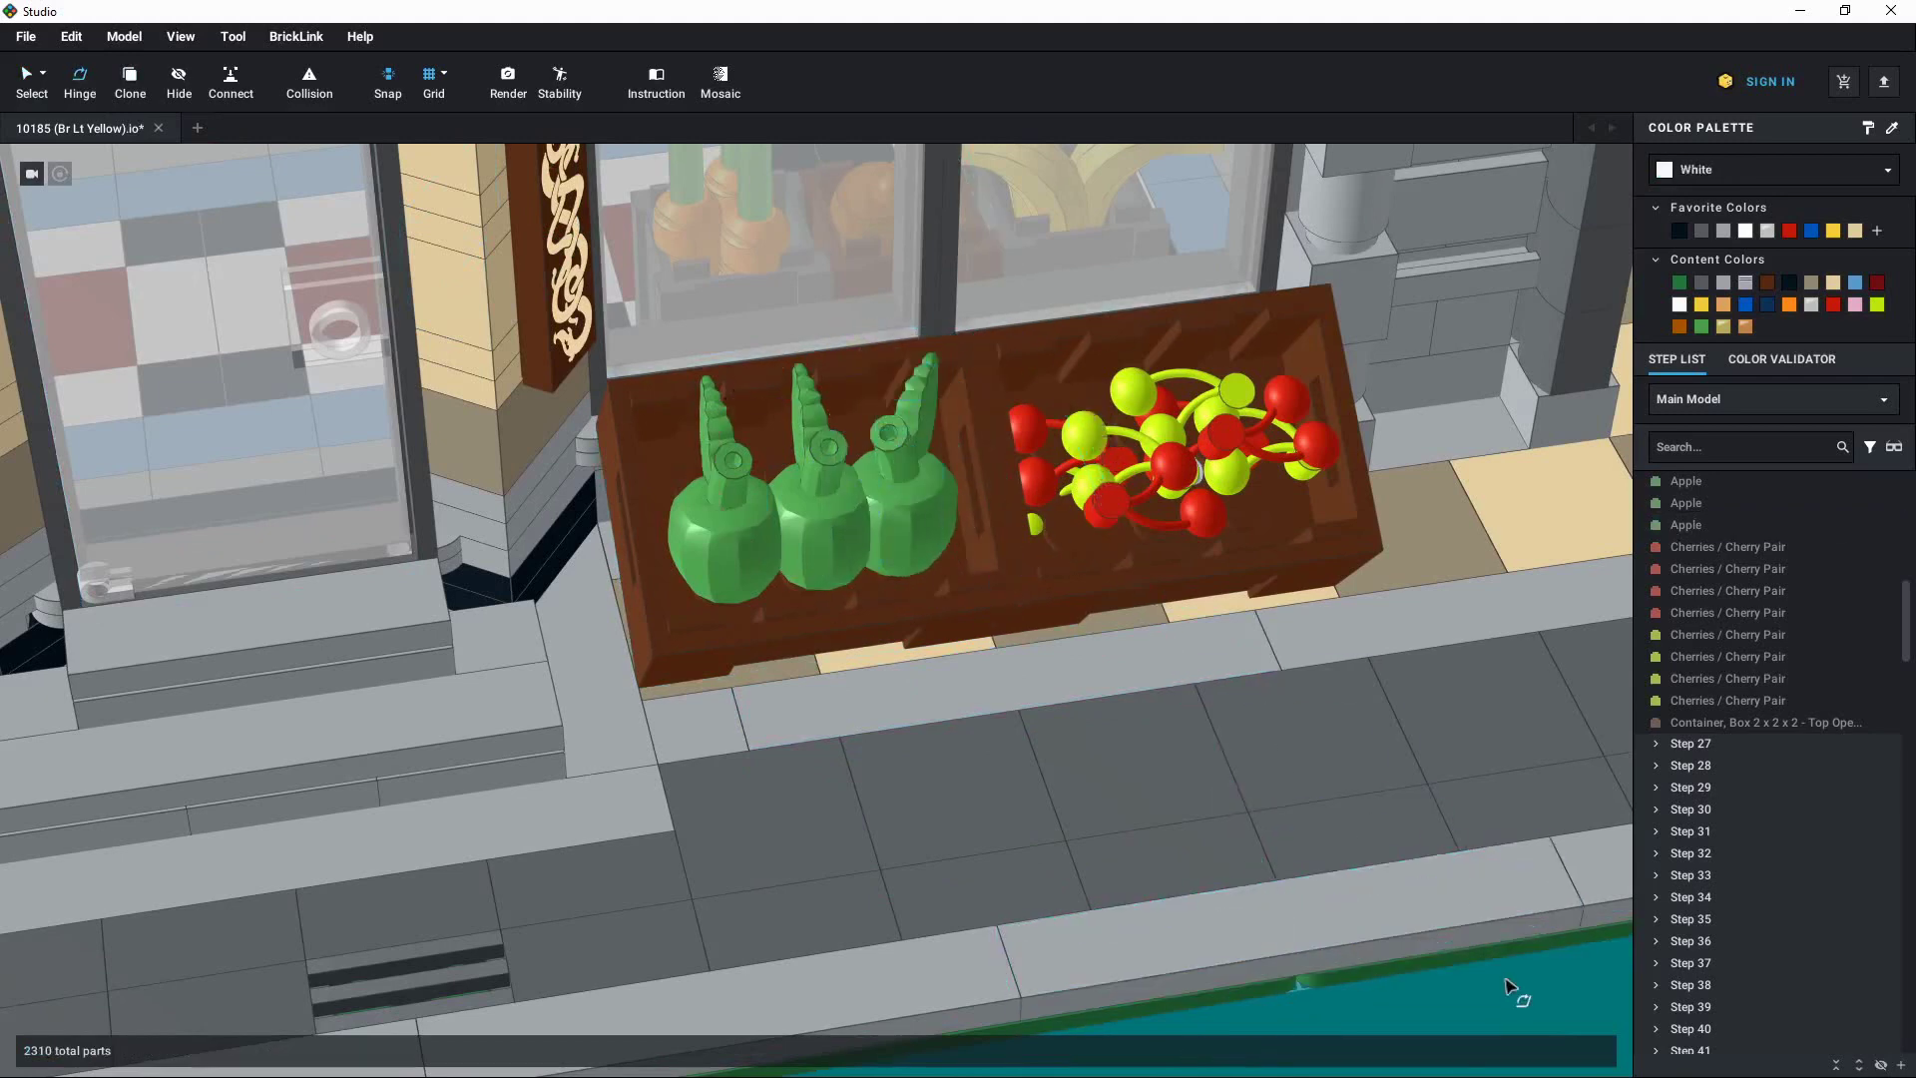
Activate the Move tool on the turned apple and examine the directions of its axis arrows
{"action": "left_click", "coordinate": [917, 499]}
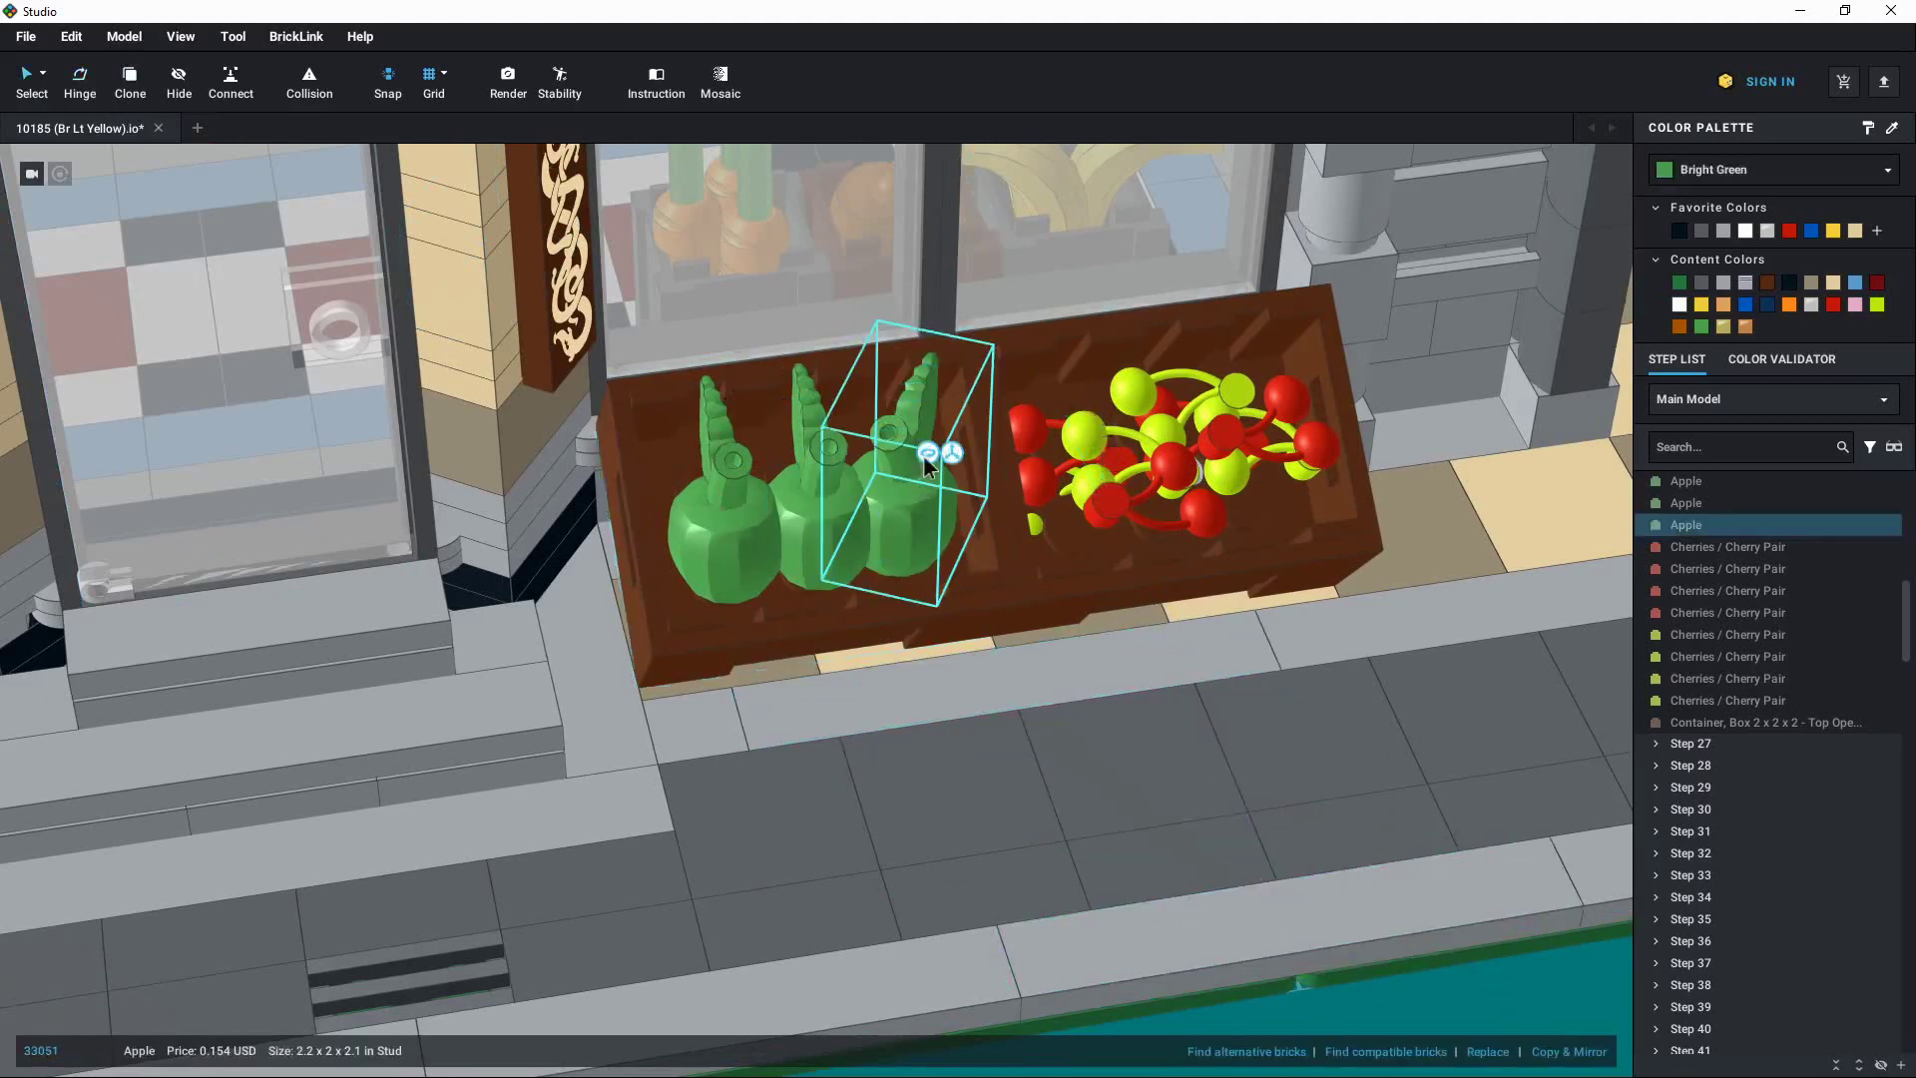
{"action": "left_click", "coordinate": [952, 454]}
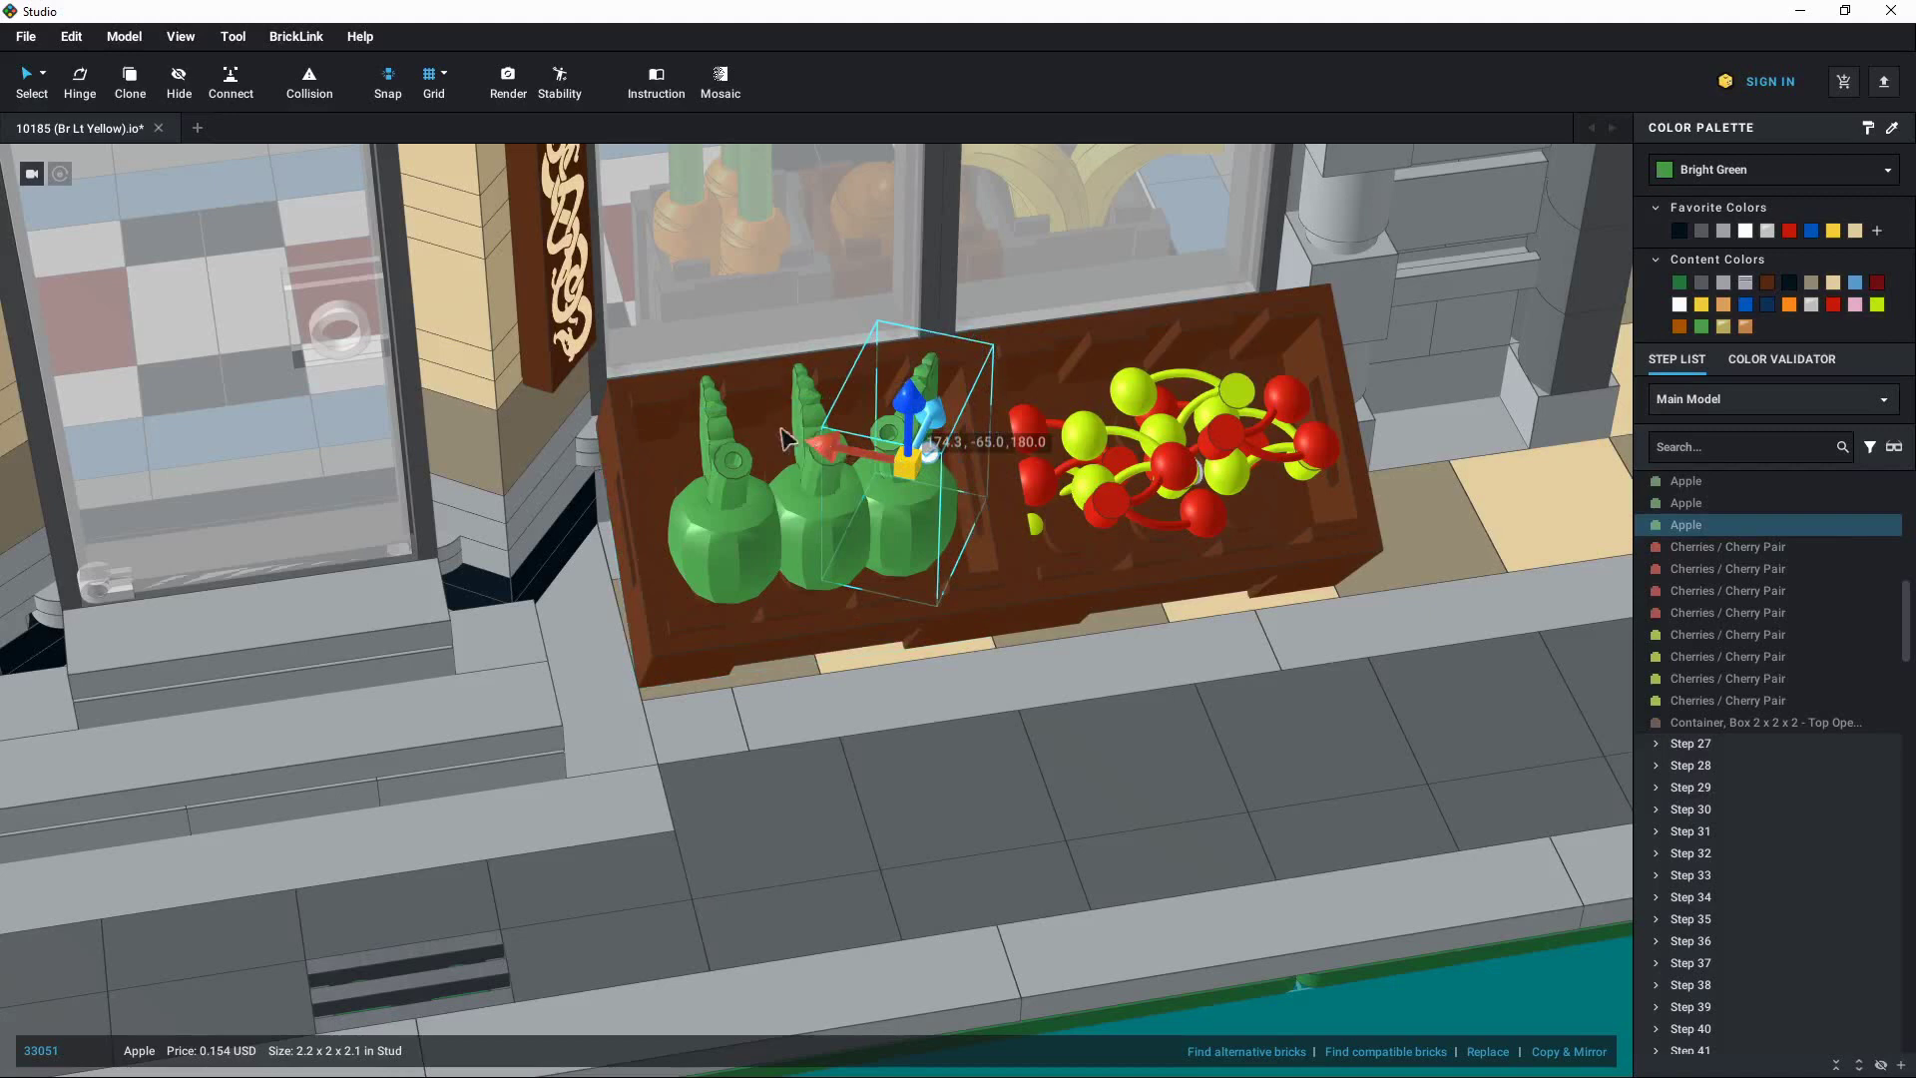
{"action": "mouse_move", "coordinate": [785, 439]}
{"action": "left_mouse_down"}
{"action": "mouse_move", "coordinate": [704, 414]}
{"action": "mouse_move", "coordinate": [938, 454]}
{"action": "mouse_move", "coordinate": [769, 444]}
{"action": "mouse_move", "coordinate": [918, 494]}
{"action": "mouse_move", "coordinate": [801, 461]}
{"action": "left_mouse_up"}
{"action": "scroll", "coordinate": [801, 461], "scroll_direction": "down", "scroll_amount": 3}
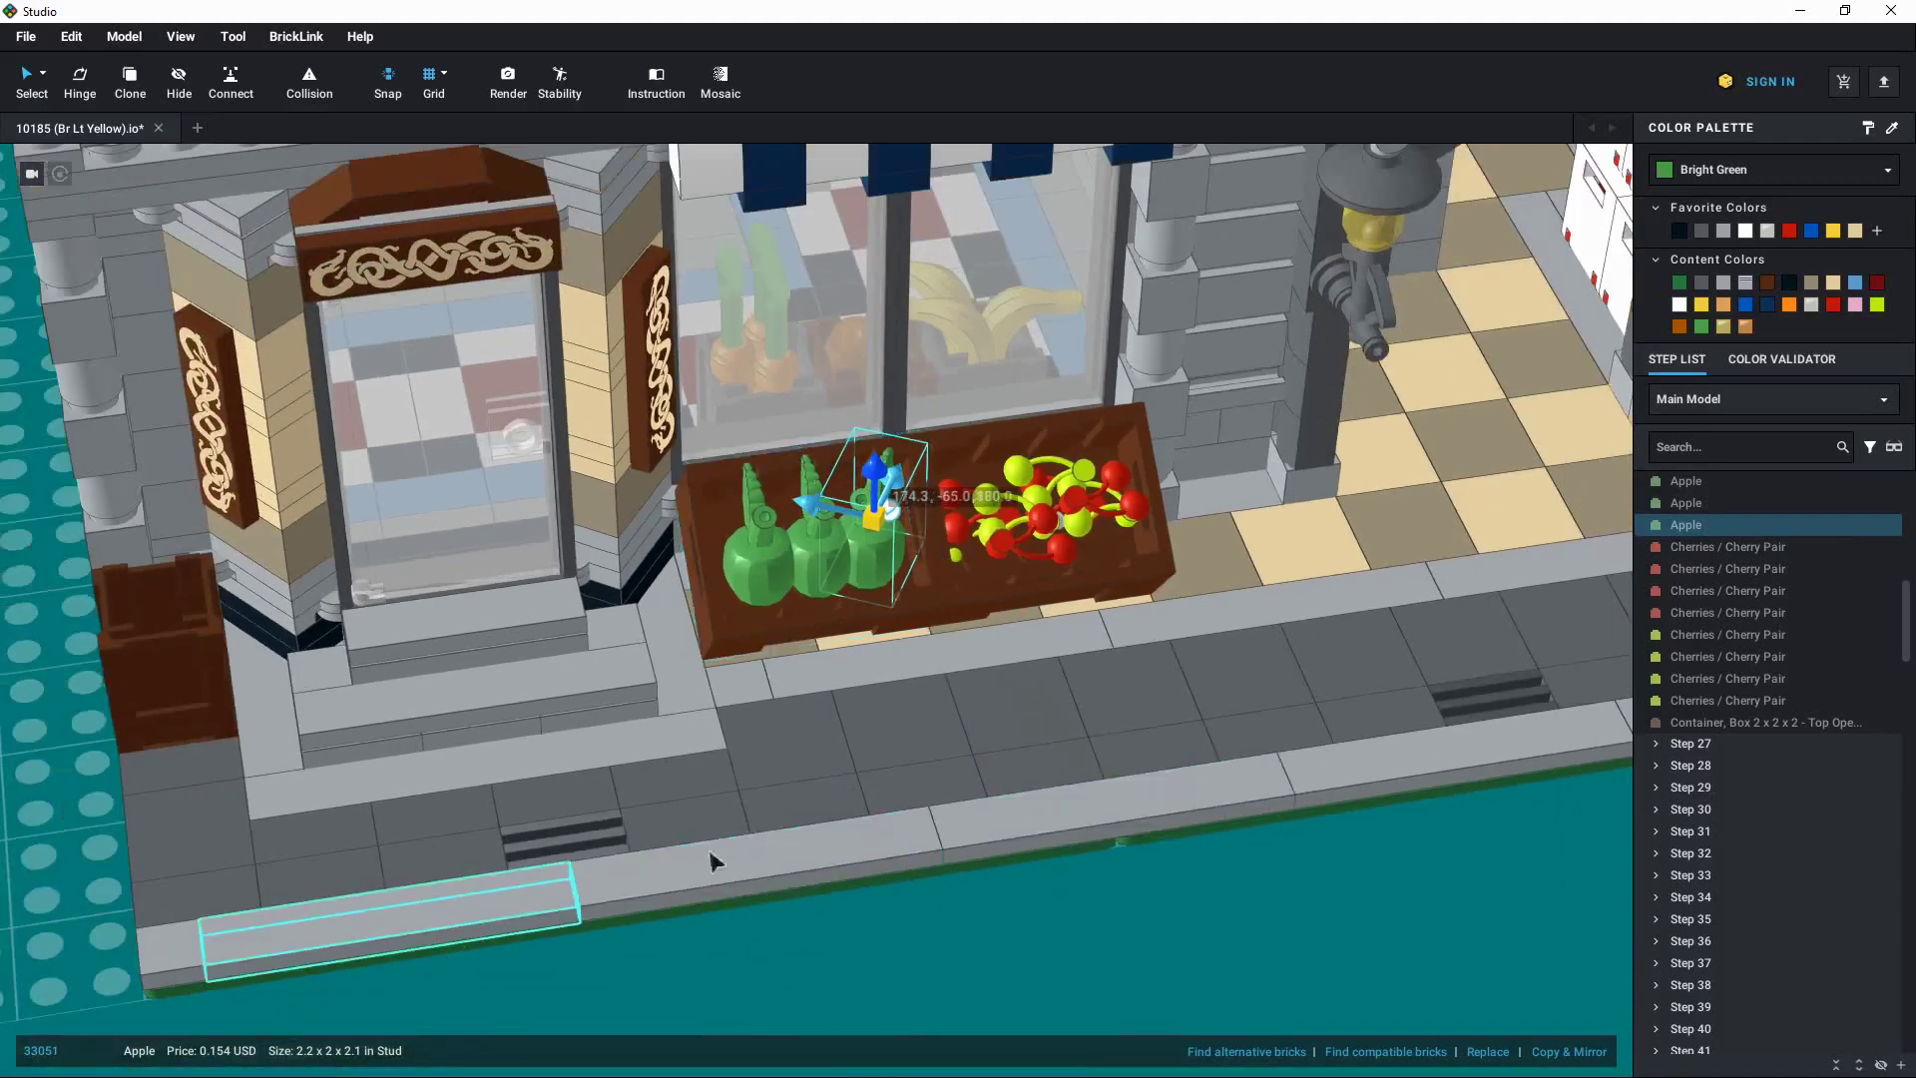
Inspect the Move tool on the unturned apple nearest the shop door for comparison, and clear the selection
{"action": "left_click", "coordinate": [766, 537]}
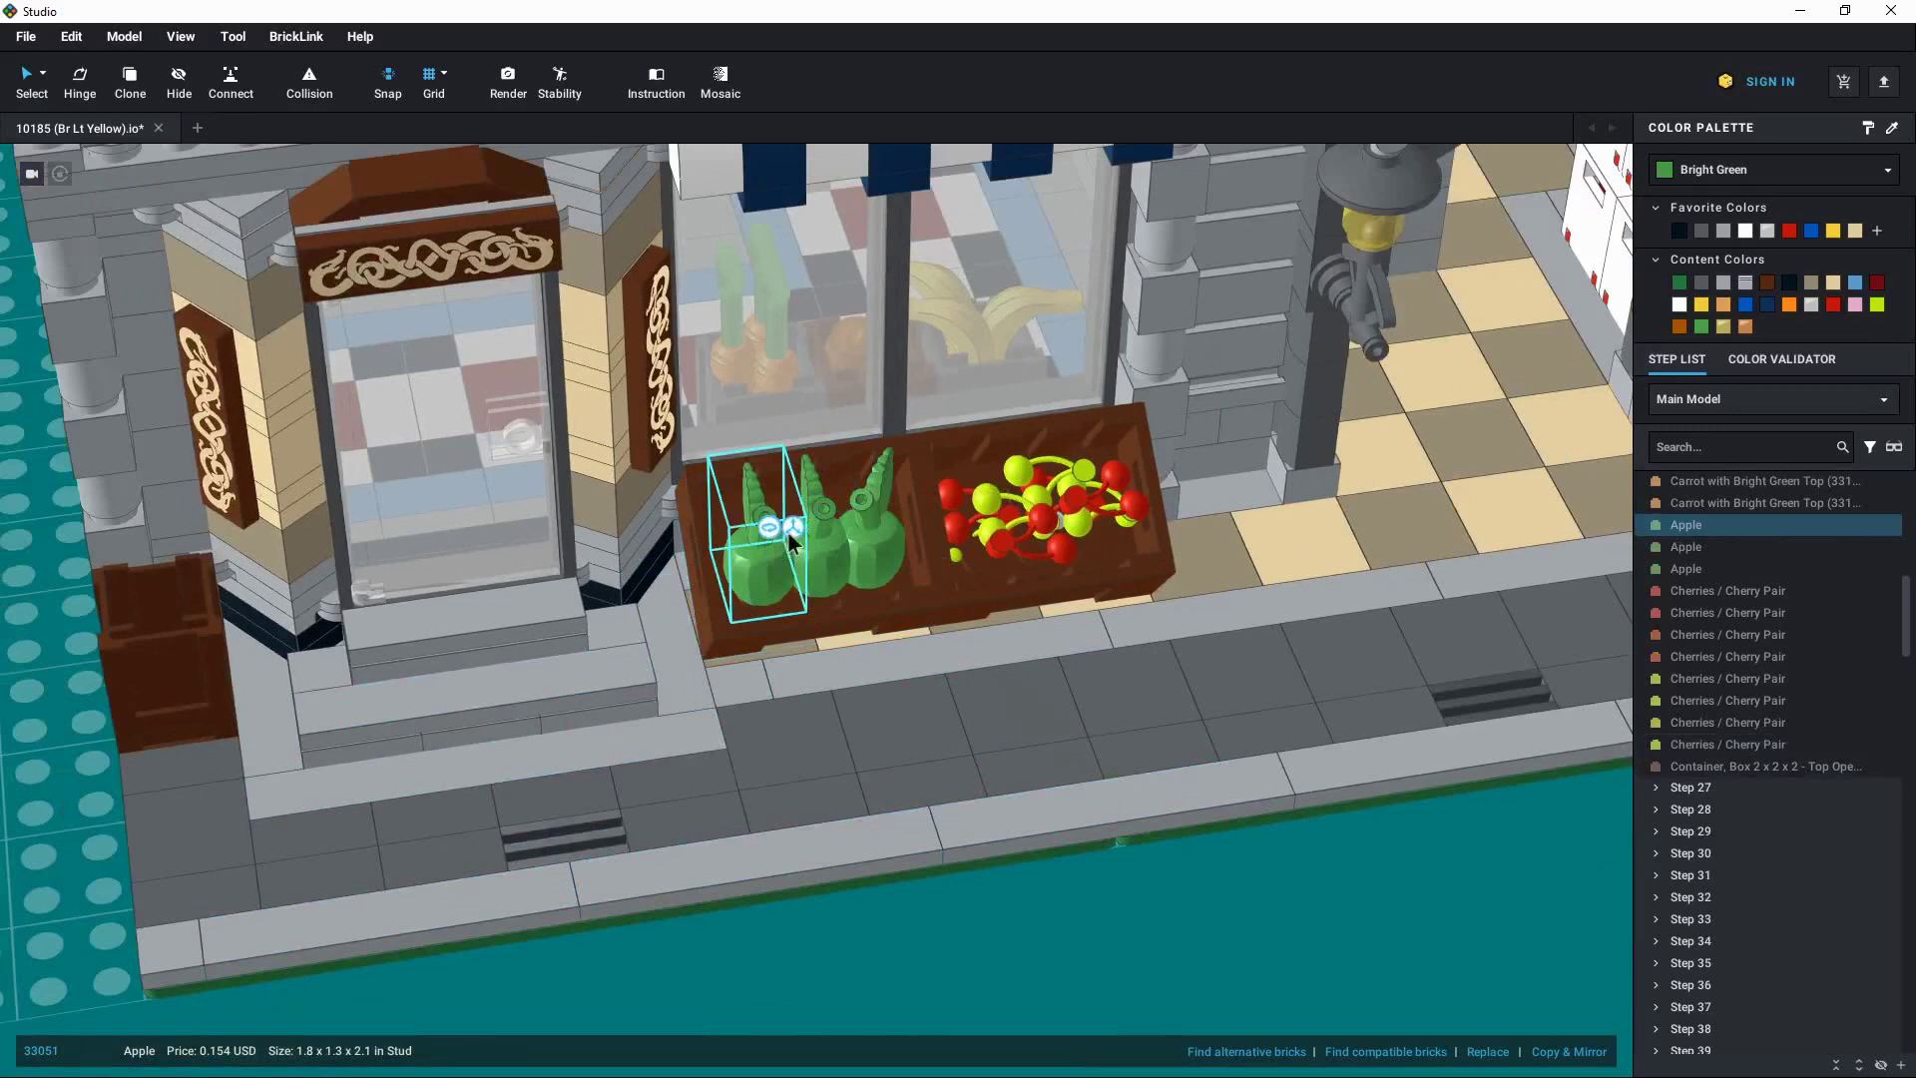
{"action": "mouse_move", "coordinate": [694, 541]}
{"action": "left_mouse_down"}
{"action": "mouse_move", "coordinate": [513, 569]}
{"action": "mouse_move", "coordinate": [705, 559]}
{"action": "mouse_move", "coordinate": [374, 606]}
{"action": "mouse_move", "coordinate": [705, 577]}
{"action": "left_mouse_up"}
{"action": "scroll", "coordinate": [329, 660], "scroll_direction": "down", "scroll_amount": 1}
{"action": "left_click", "coordinate": [90, 746]}
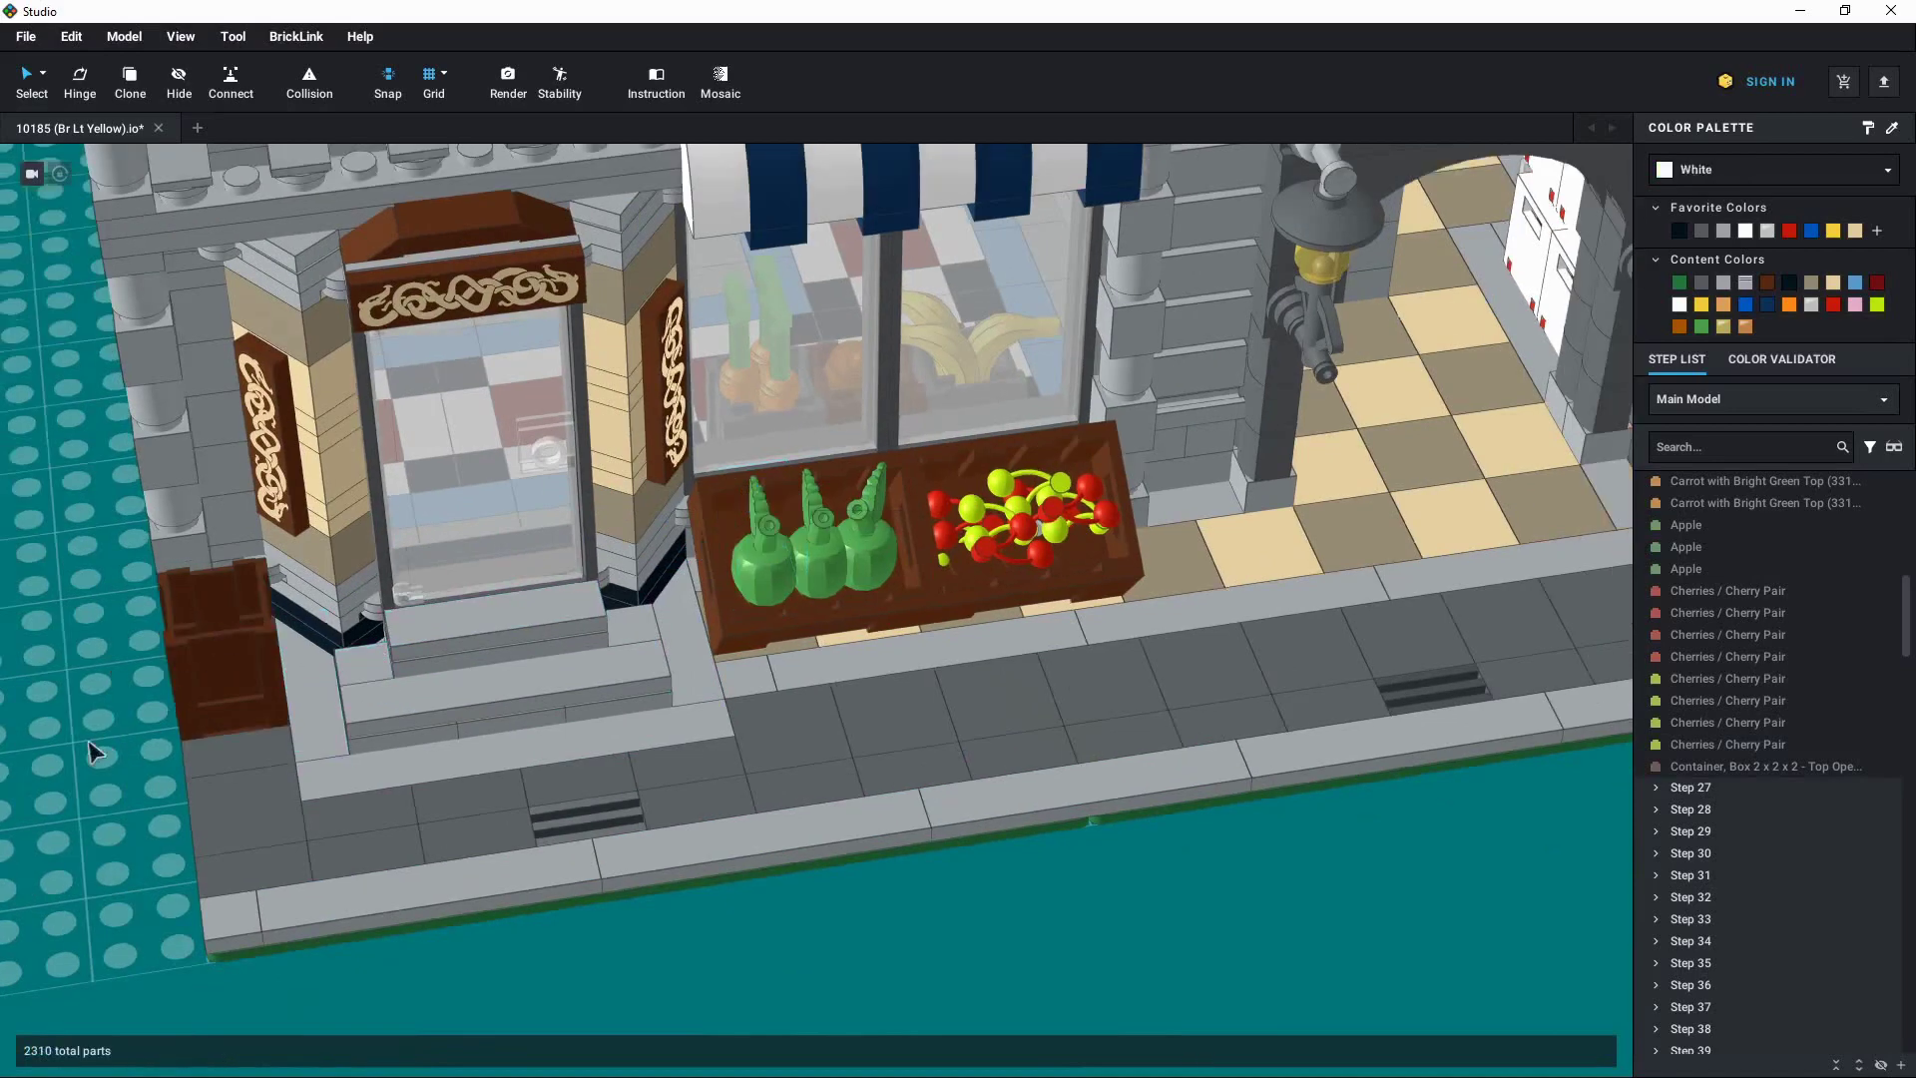
Move the turned crate apple along its slanted axes toward the cherries and the crate's front edge, and clear the selection
{"action": "middle_click_drag", "start_coordinate": [91, 746], "coordinate": [557, 689]}
{"action": "scroll", "coordinate": [855, 719], "scroll_direction": "up", "scroll_amount": 2}
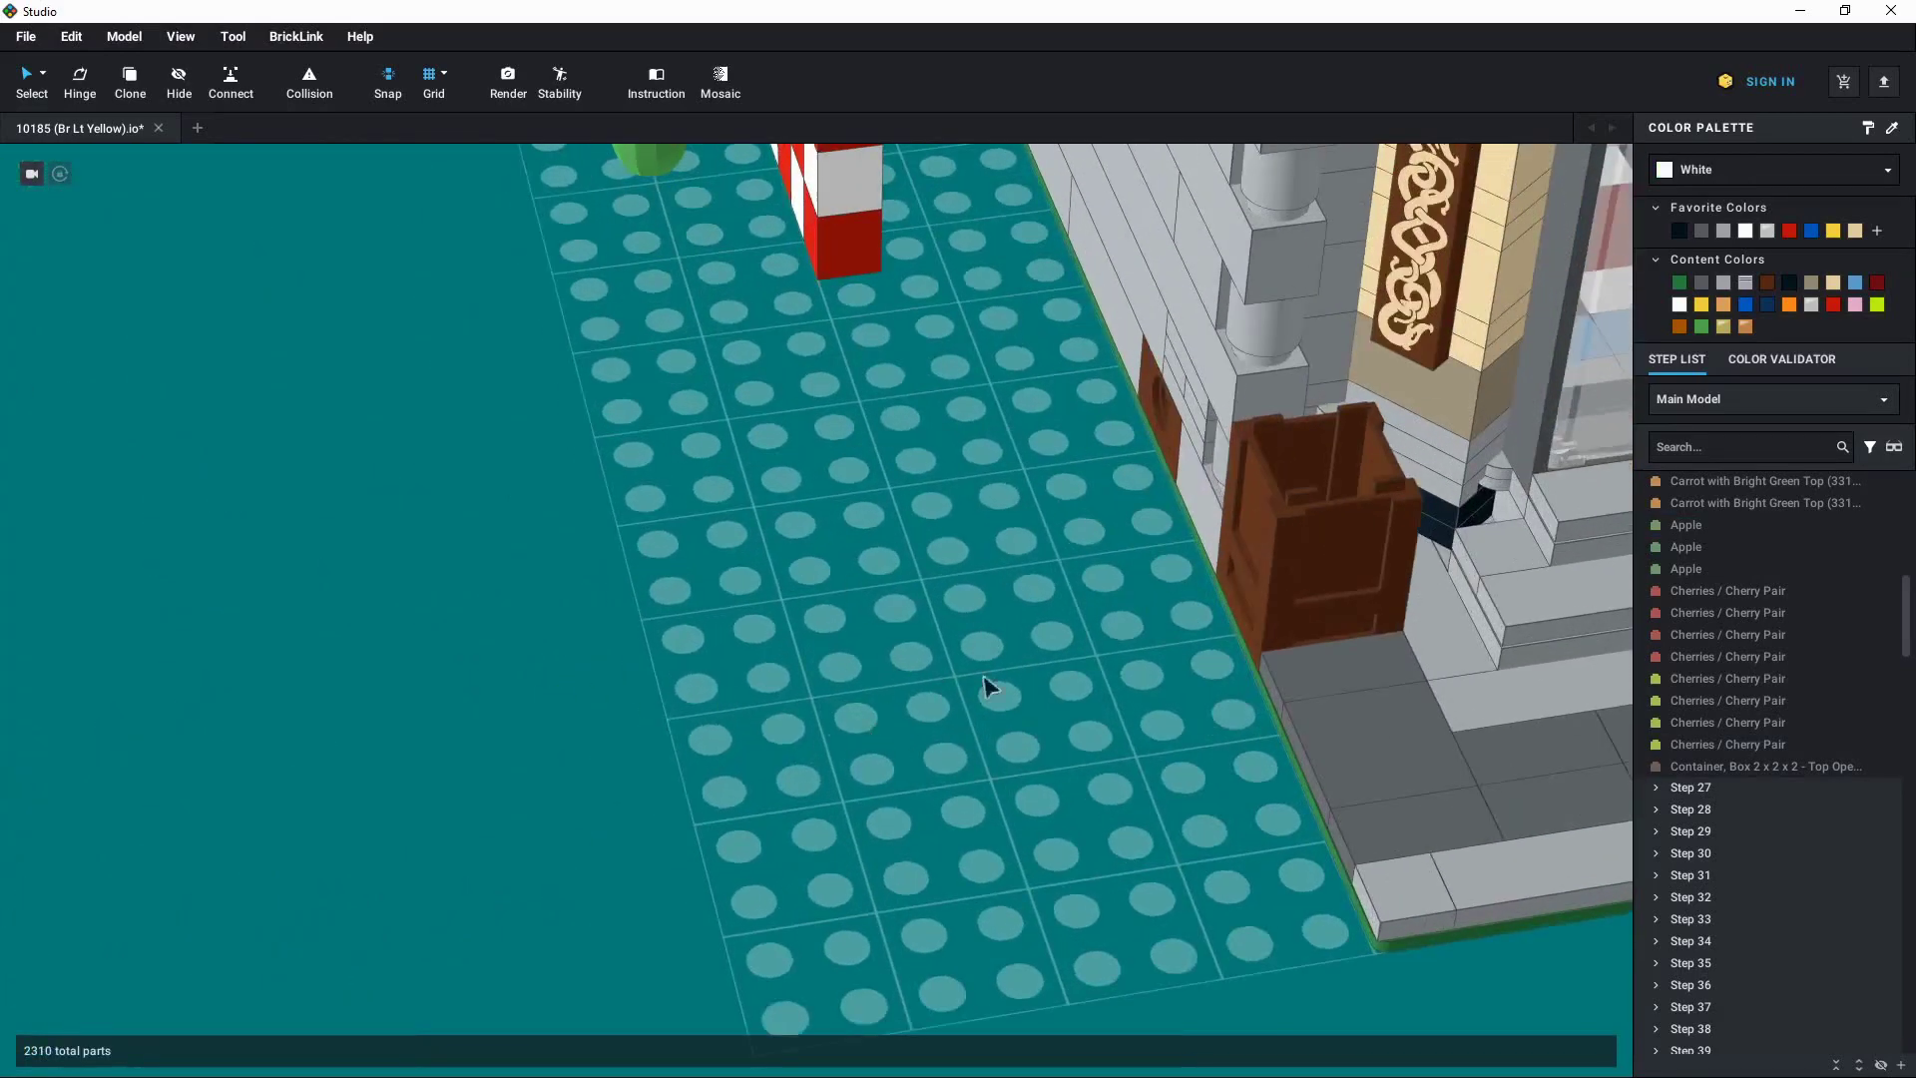
{"action": "scroll", "coordinate": [985, 680], "scroll_direction": "down", "scroll_amount": 2}
{"action": "middle_click_drag", "start_coordinate": [1216, 626], "coordinate": [699, 597]}
{"action": "scroll", "coordinate": [798, 671], "scroll_direction": "up", "scroll_amount": 2}
{"action": "scroll", "coordinate": [702, 597], "scroll_direction": "up", "scroll_amount": 1}
{"action": "middle_click_drag", "start_coordinate": [709, 521], "coordinate": [767, 574]}
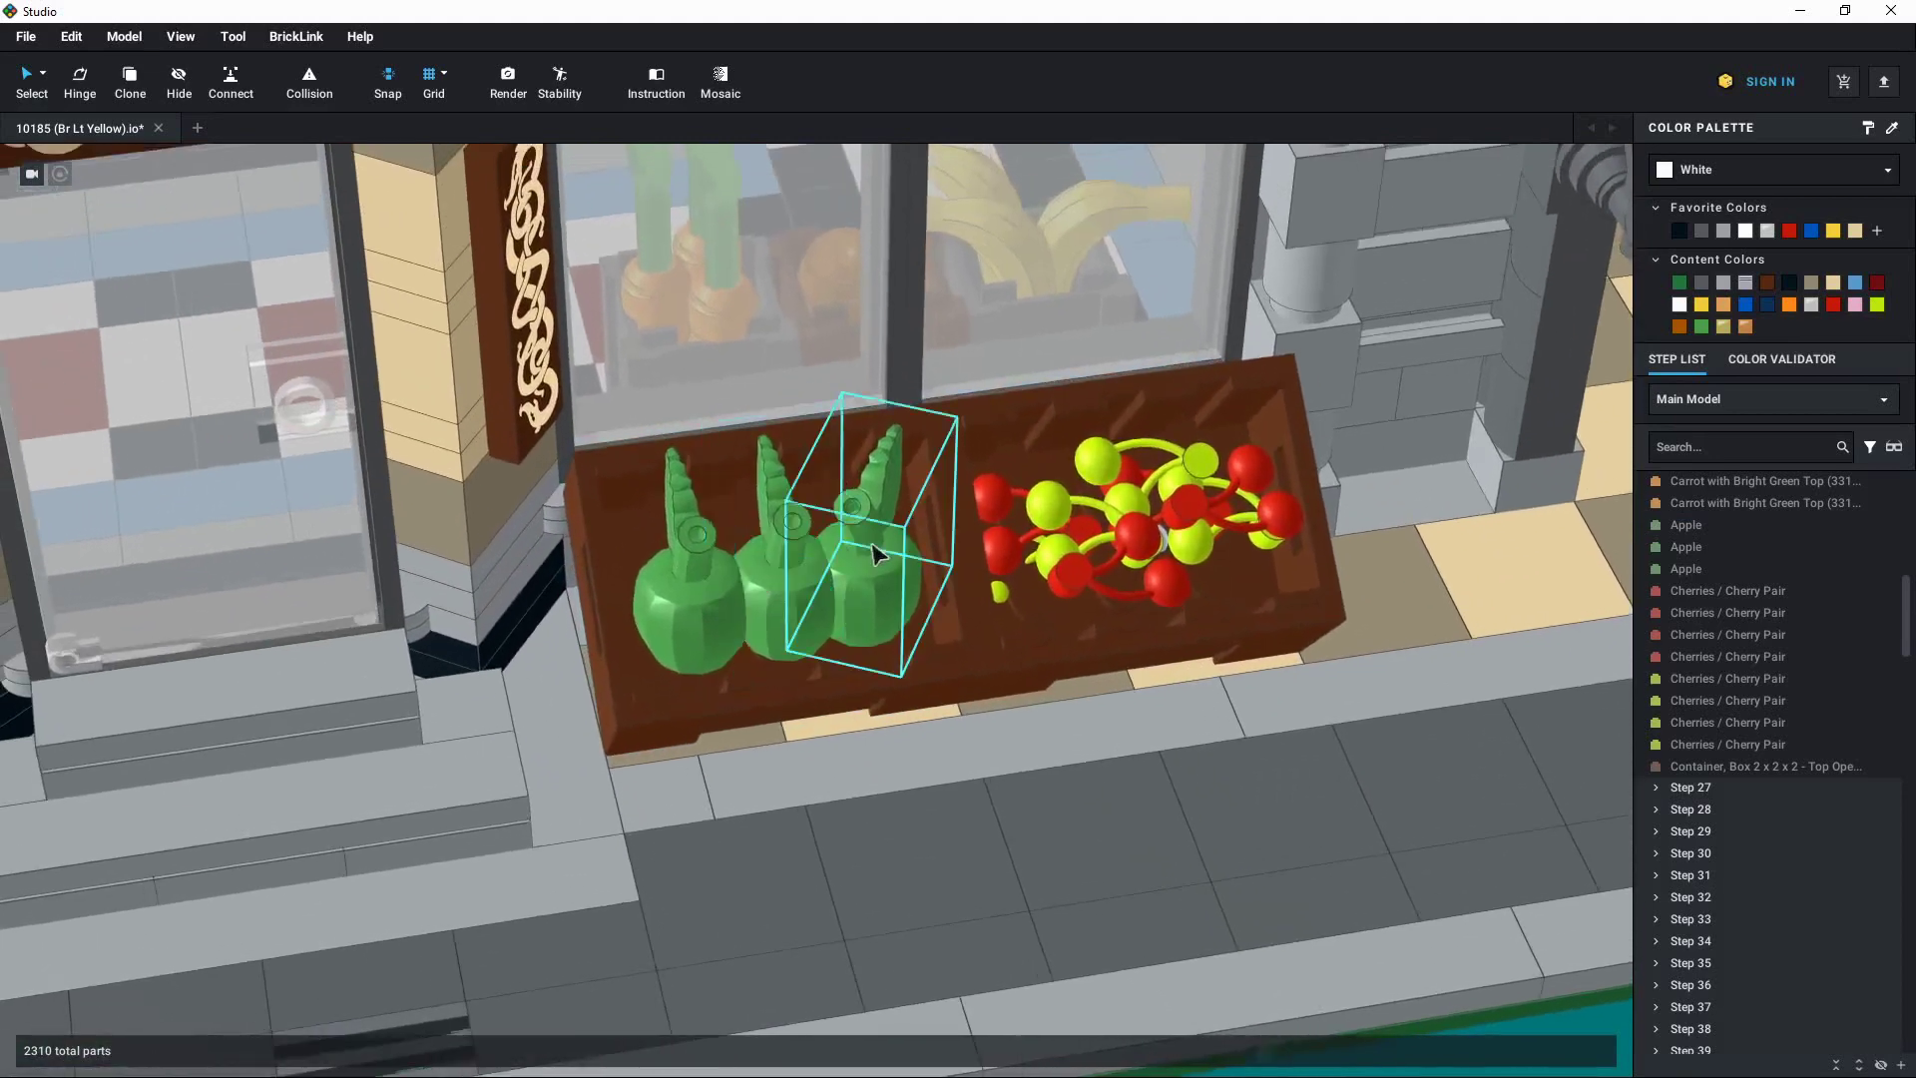
{"action": "left_click", "coordinate": [874, 552]}
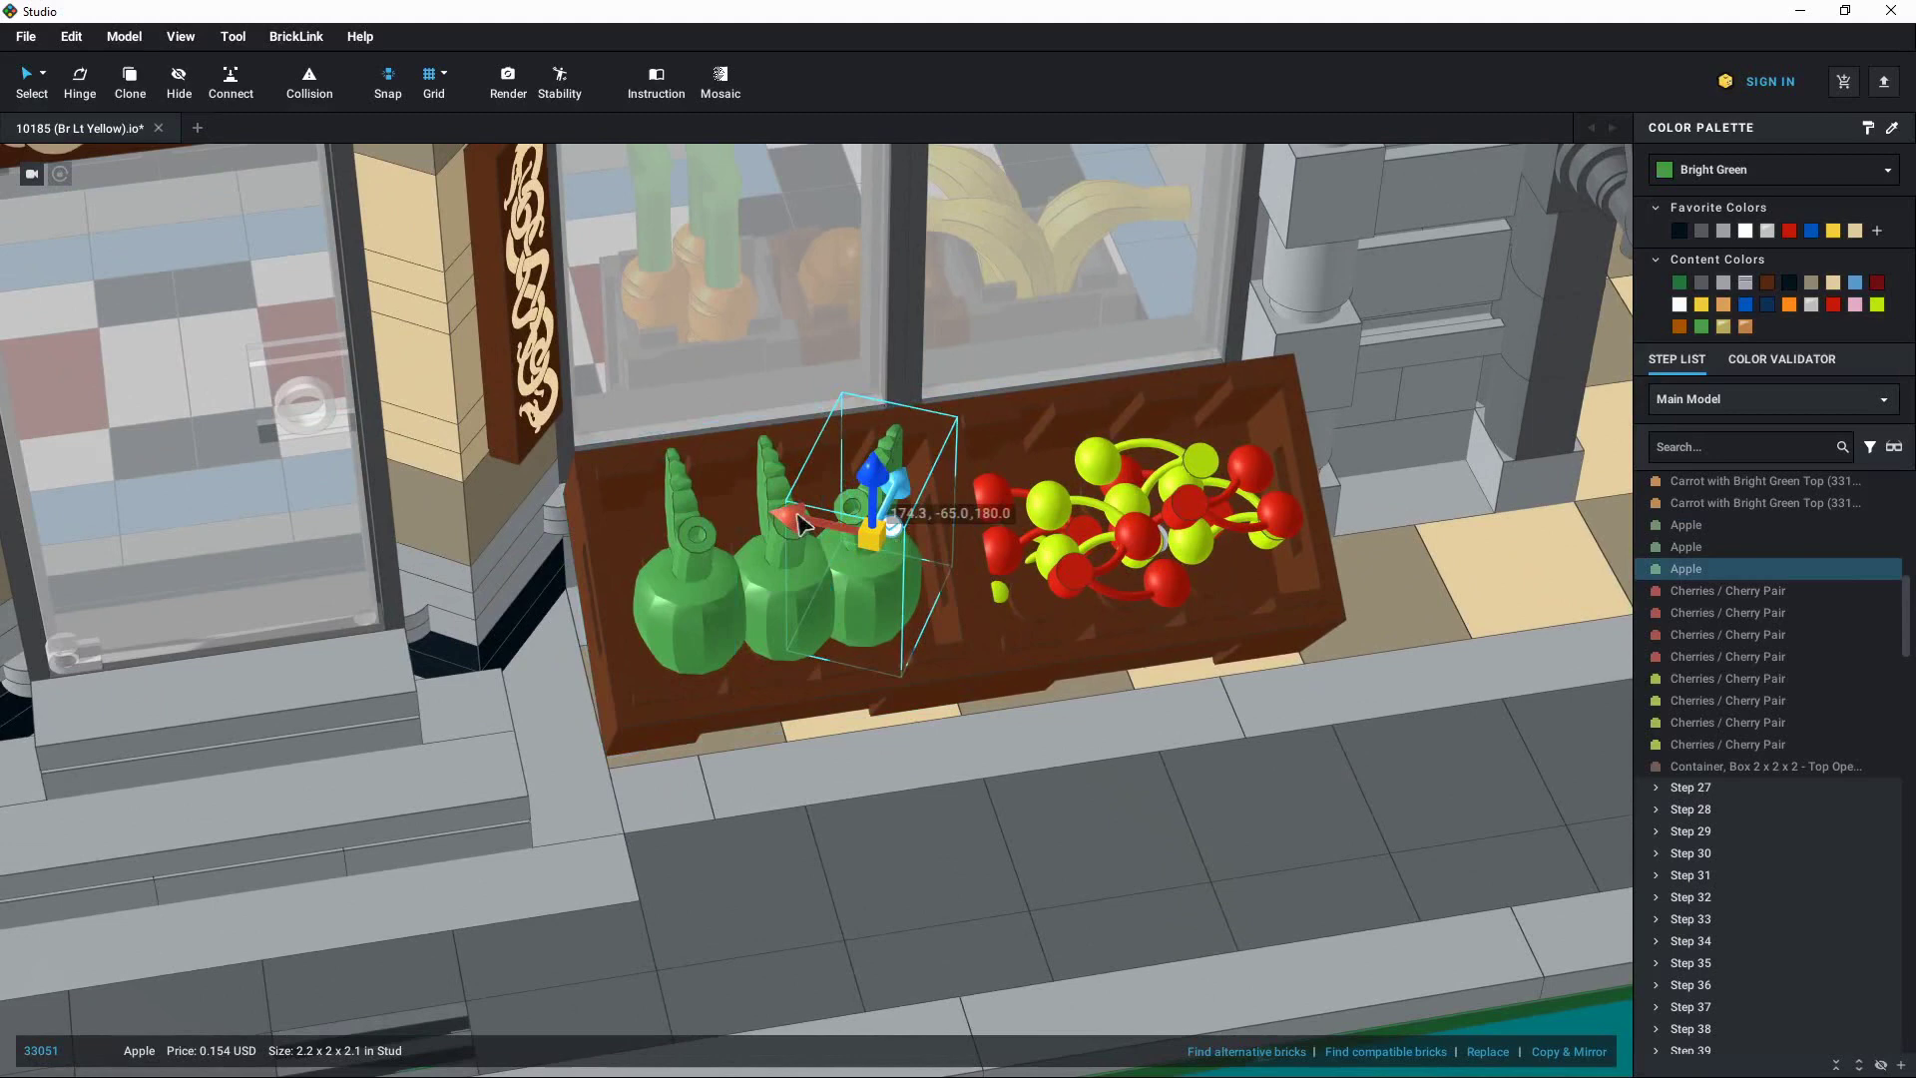
{"action": "left_click_drag", "start_coordinate": [756, 501], "coordinate": [913, 514]}
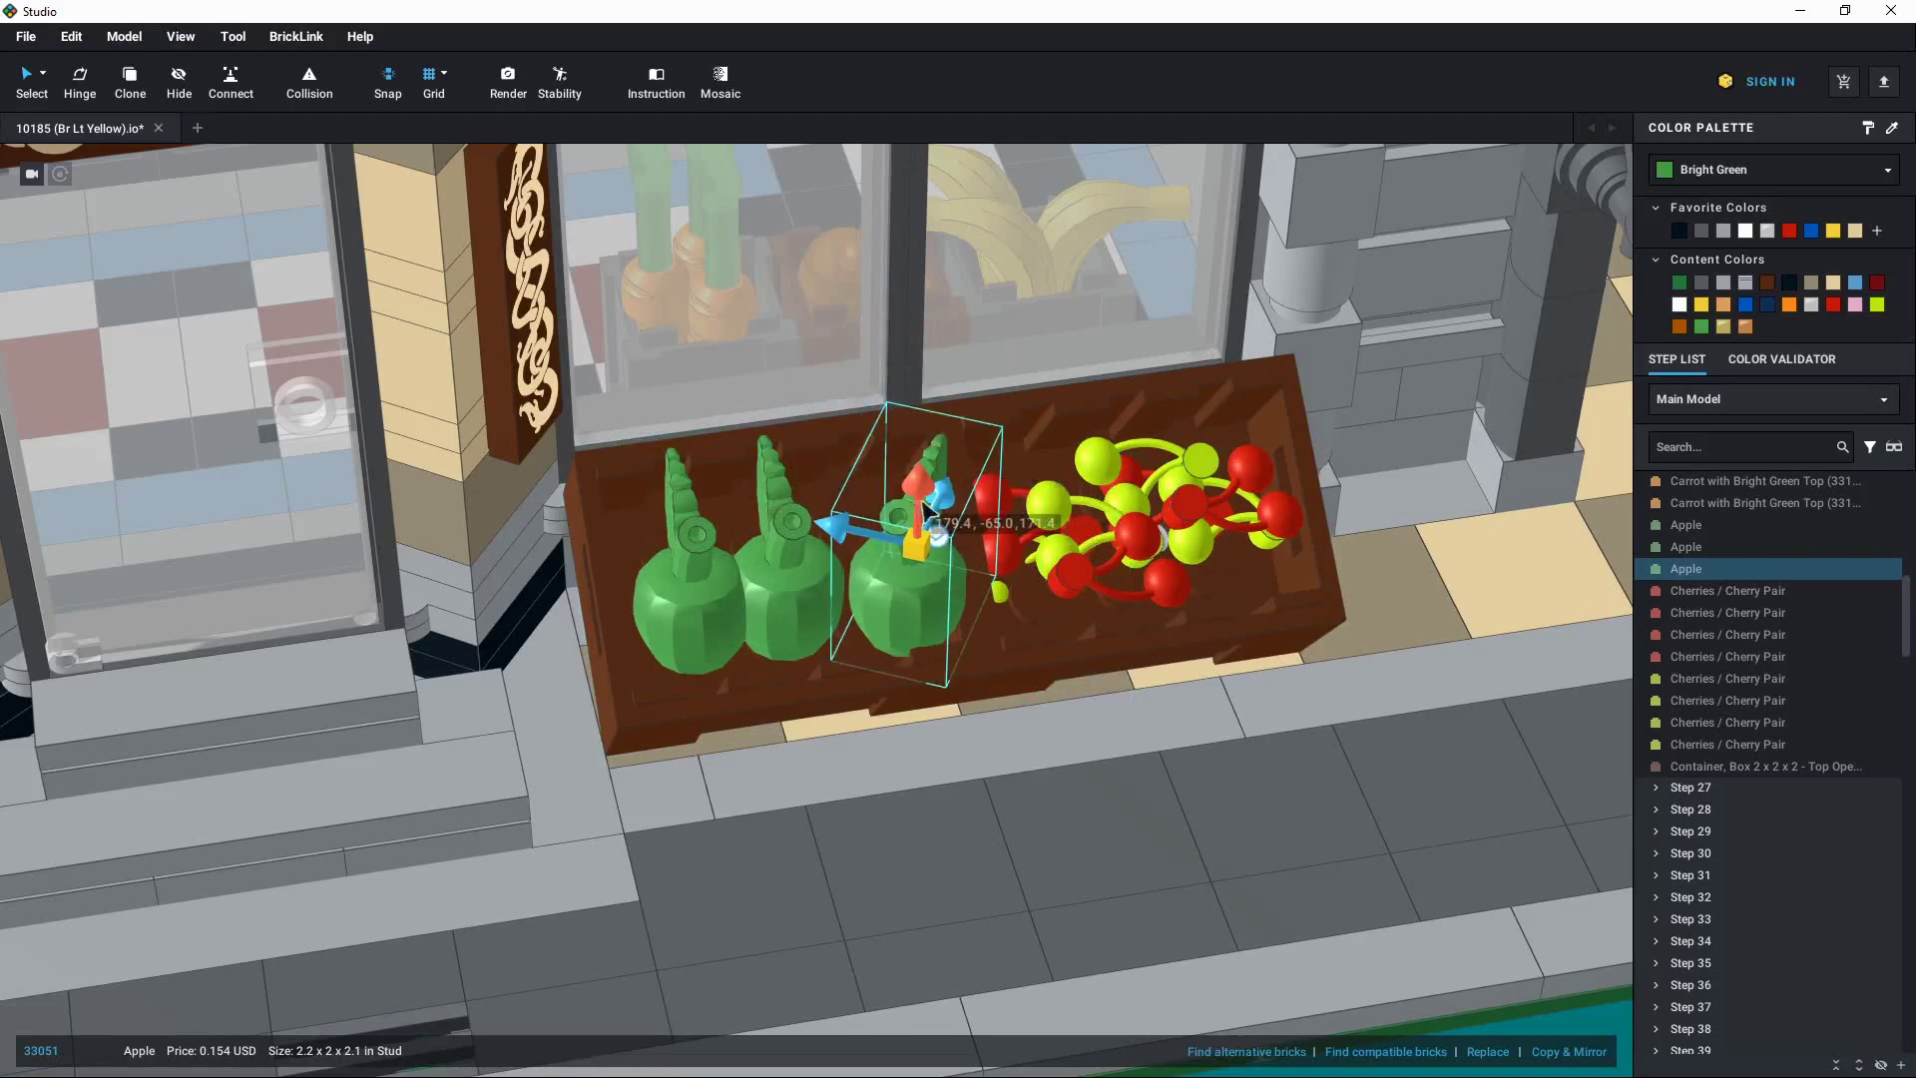
{"action": "left_click_drag", "start_coordinate": [945, 466], "coordinate": [908, 521]}
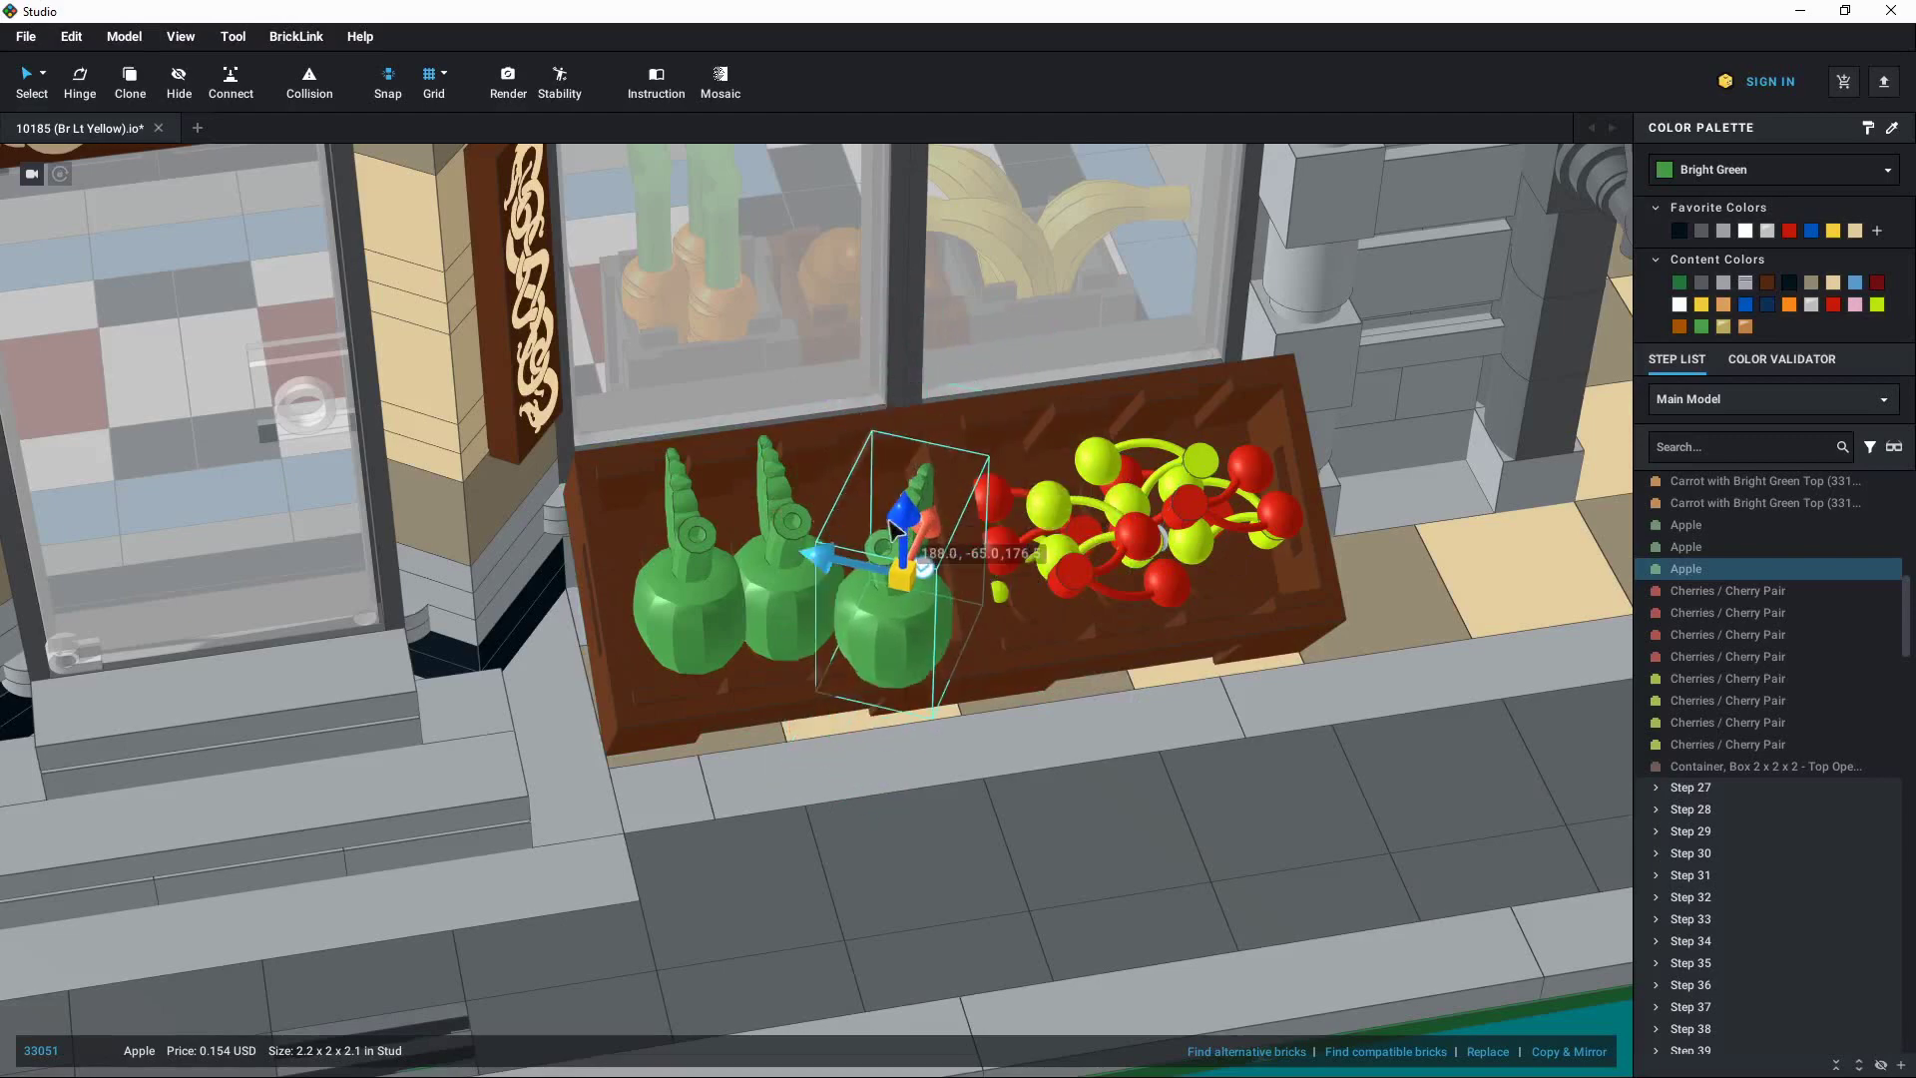
{"action": "scroll", "coordinate": [895, 526], "scroll_direction": "down", "scroll_amount": 5}
{"action": "left_click", "coordinate": [167, 661]}
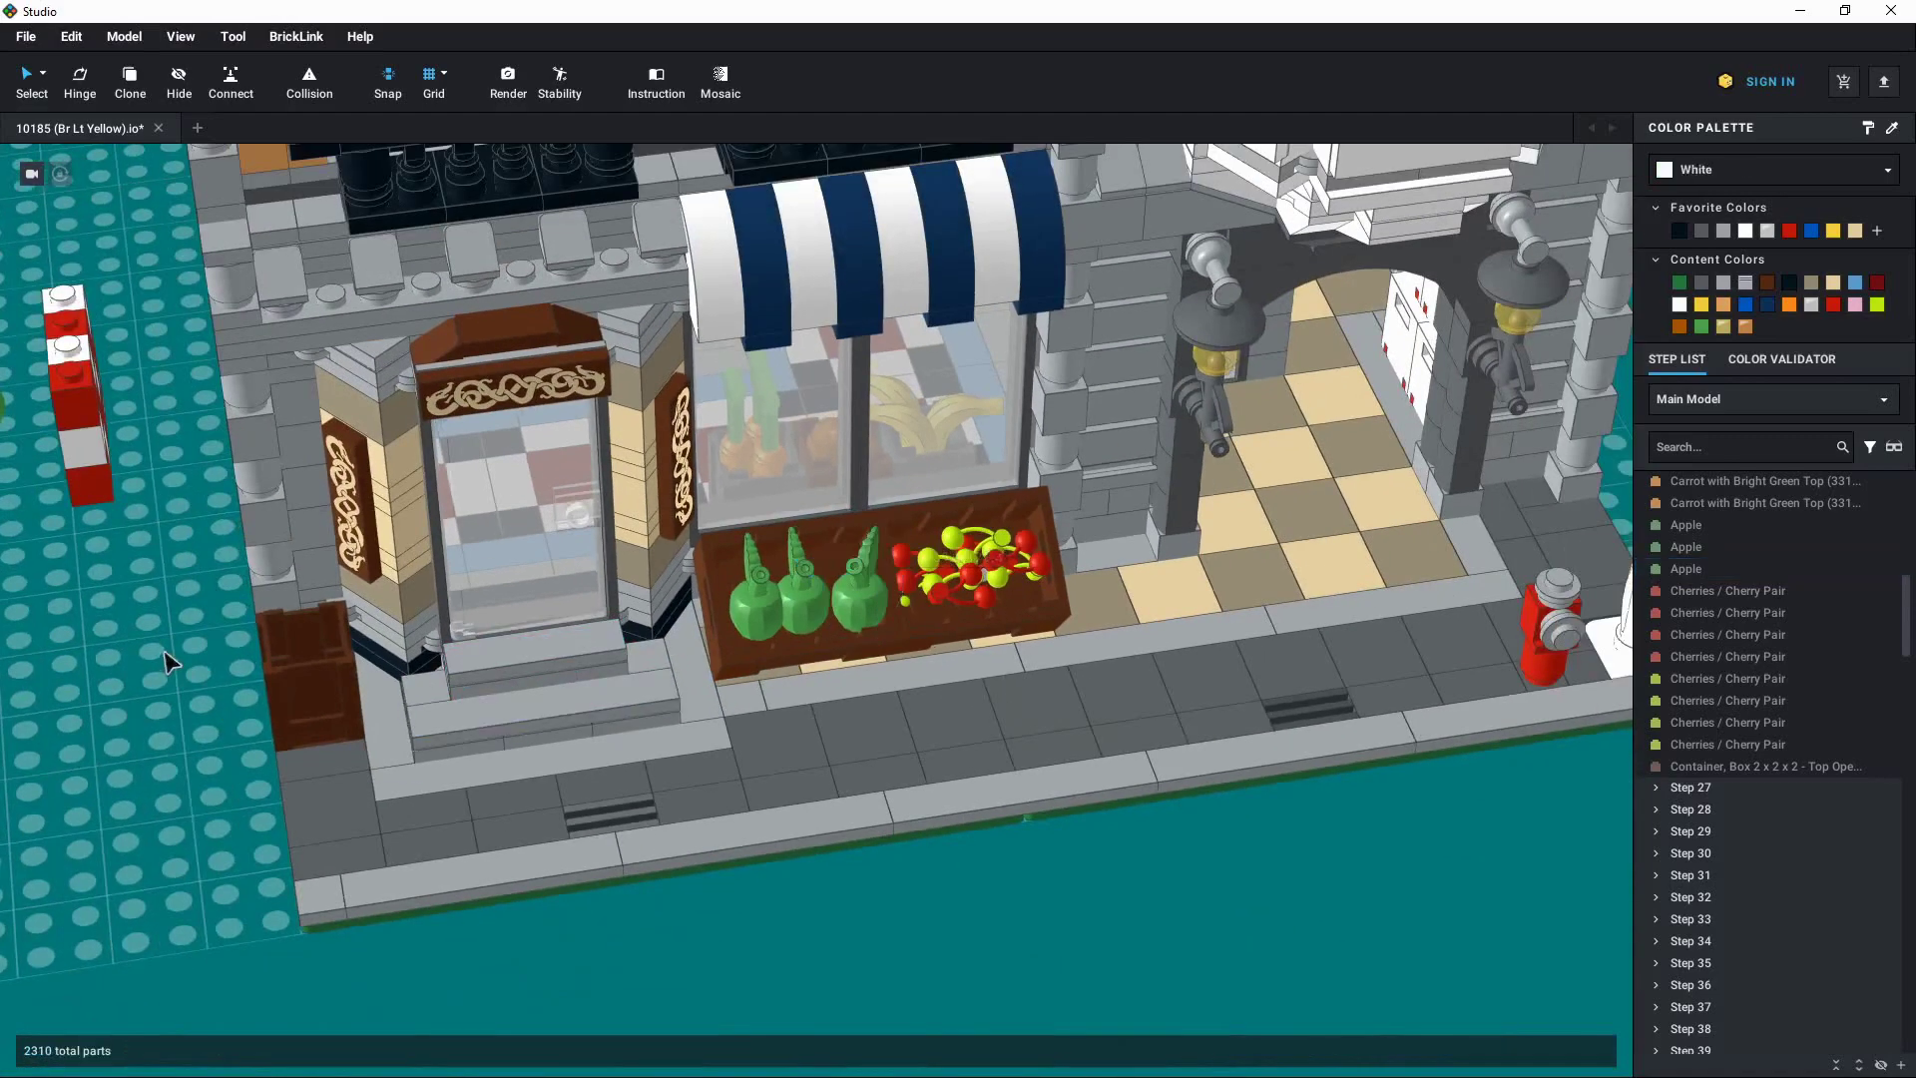
Switch to an orthographic, straight-on view of the loose apple in front of the red-and-white brick wall
{"action": "right_click_drag", "start_coordinate": [166, 662], "coordinate": [332, 605]}
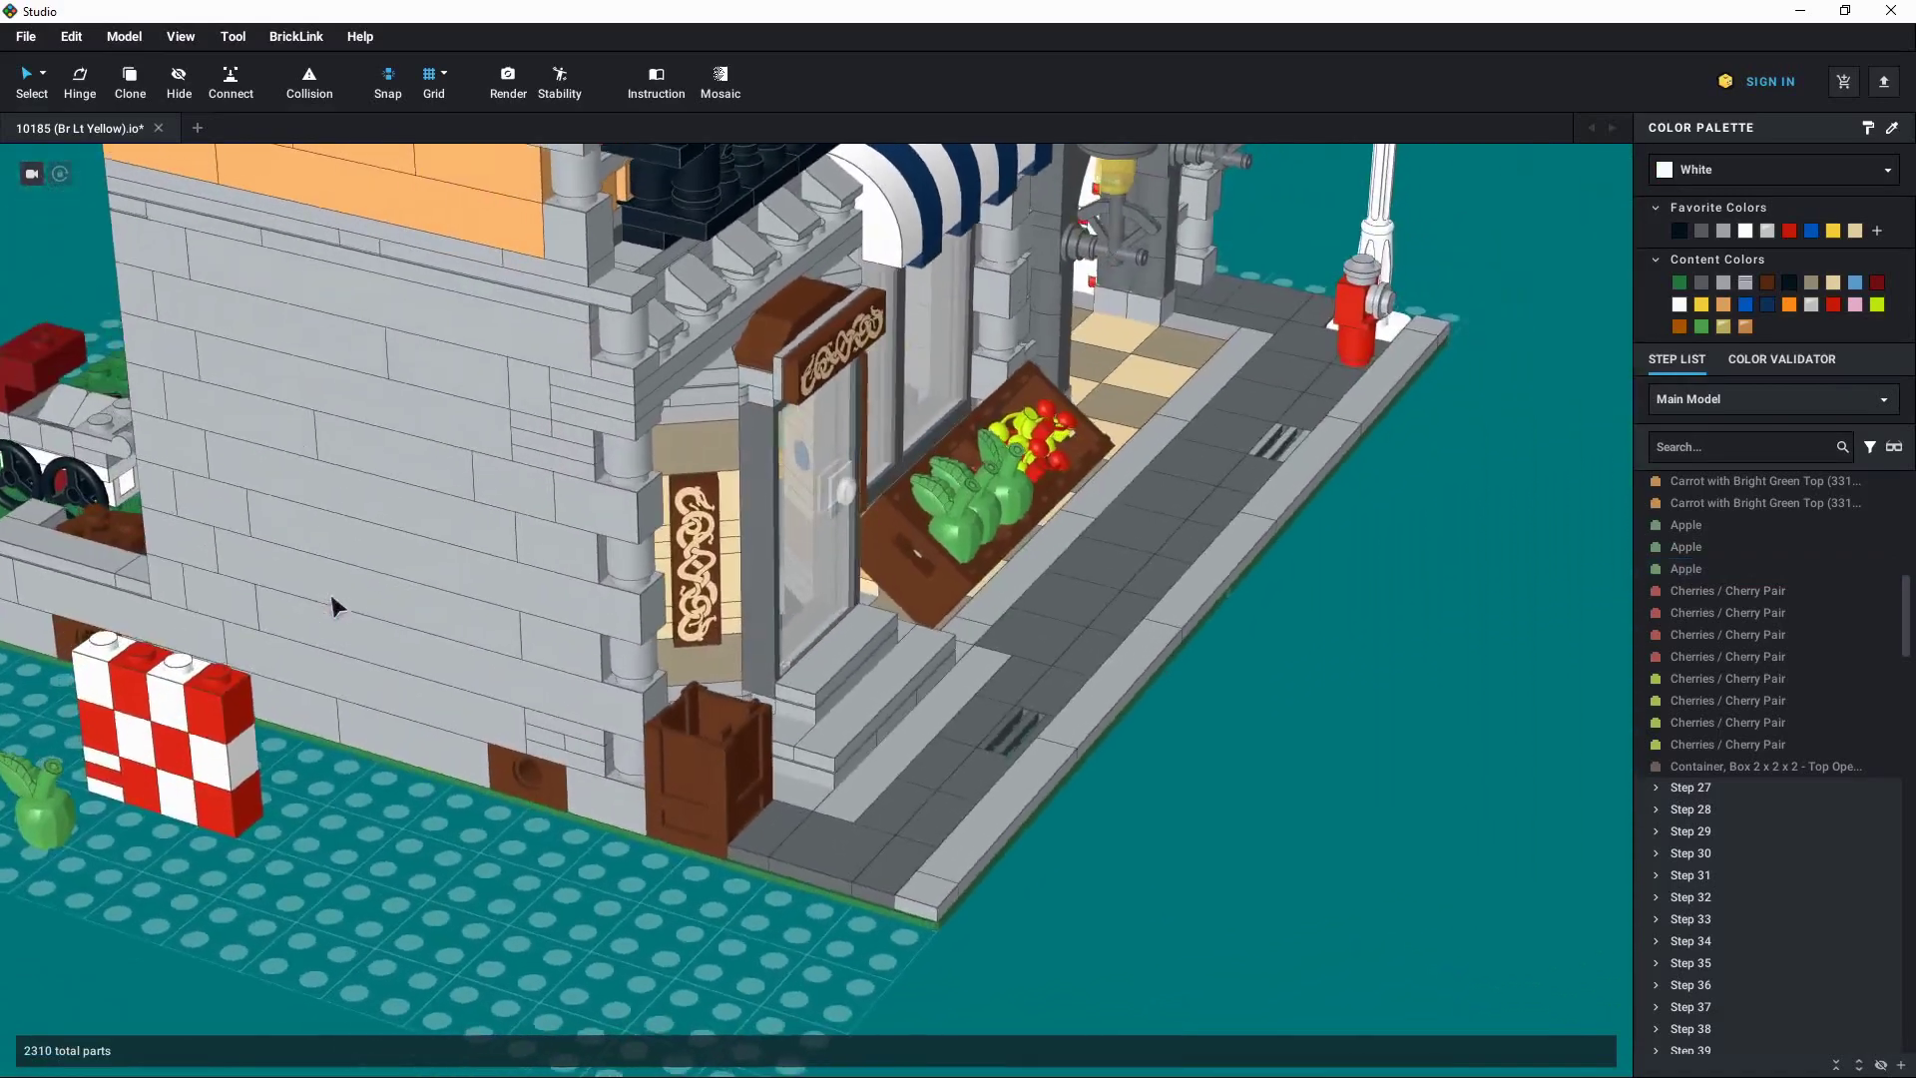
{"action": "middle_click_drag", "start_coordinate": [332, 606], "coordinate": [699, 678]}
{"action": "scroll", "coordinate": [728, 728], "scroll_direction": "up", "scroll_amount": 3}
{"action": "right_click_drag", "start_coordinate": [766, 751], "coordinate": [865, 793]}
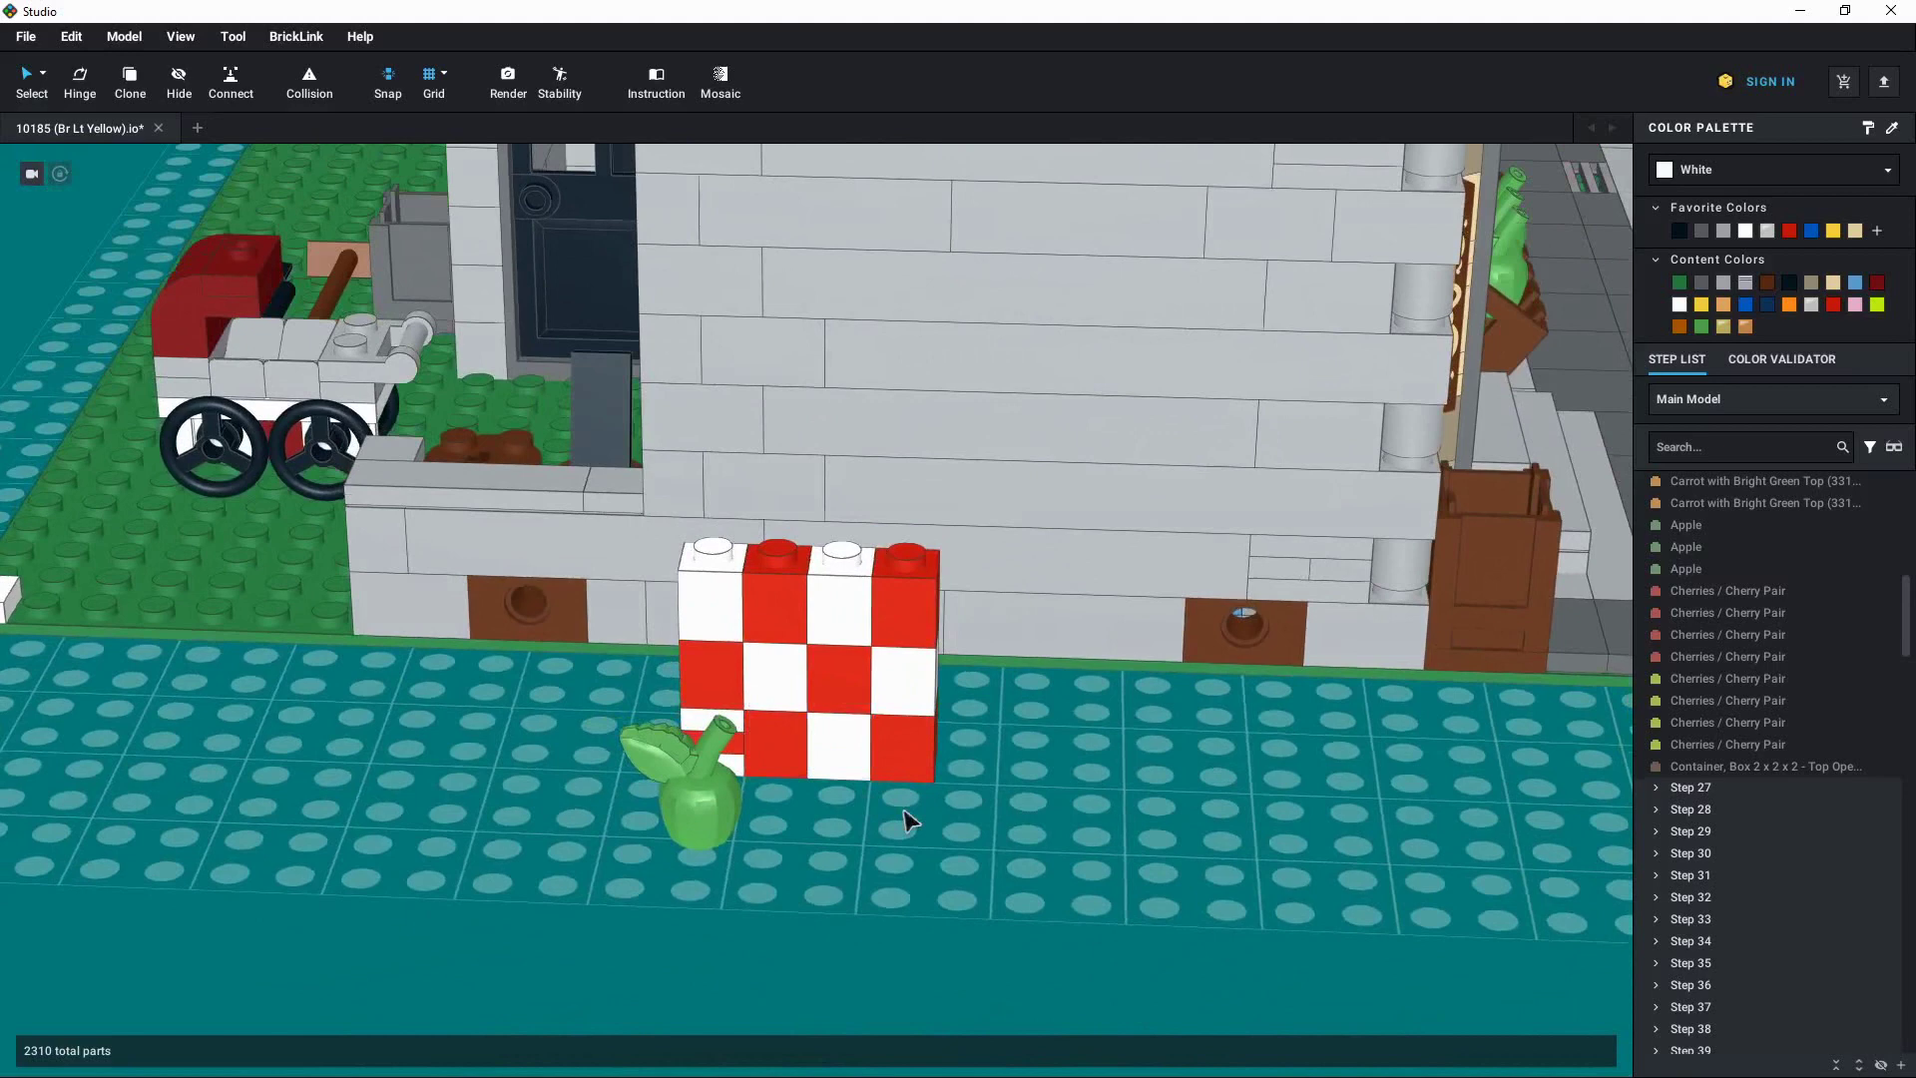
{"action": "mouse_move", "coordinate": [29, 179]}
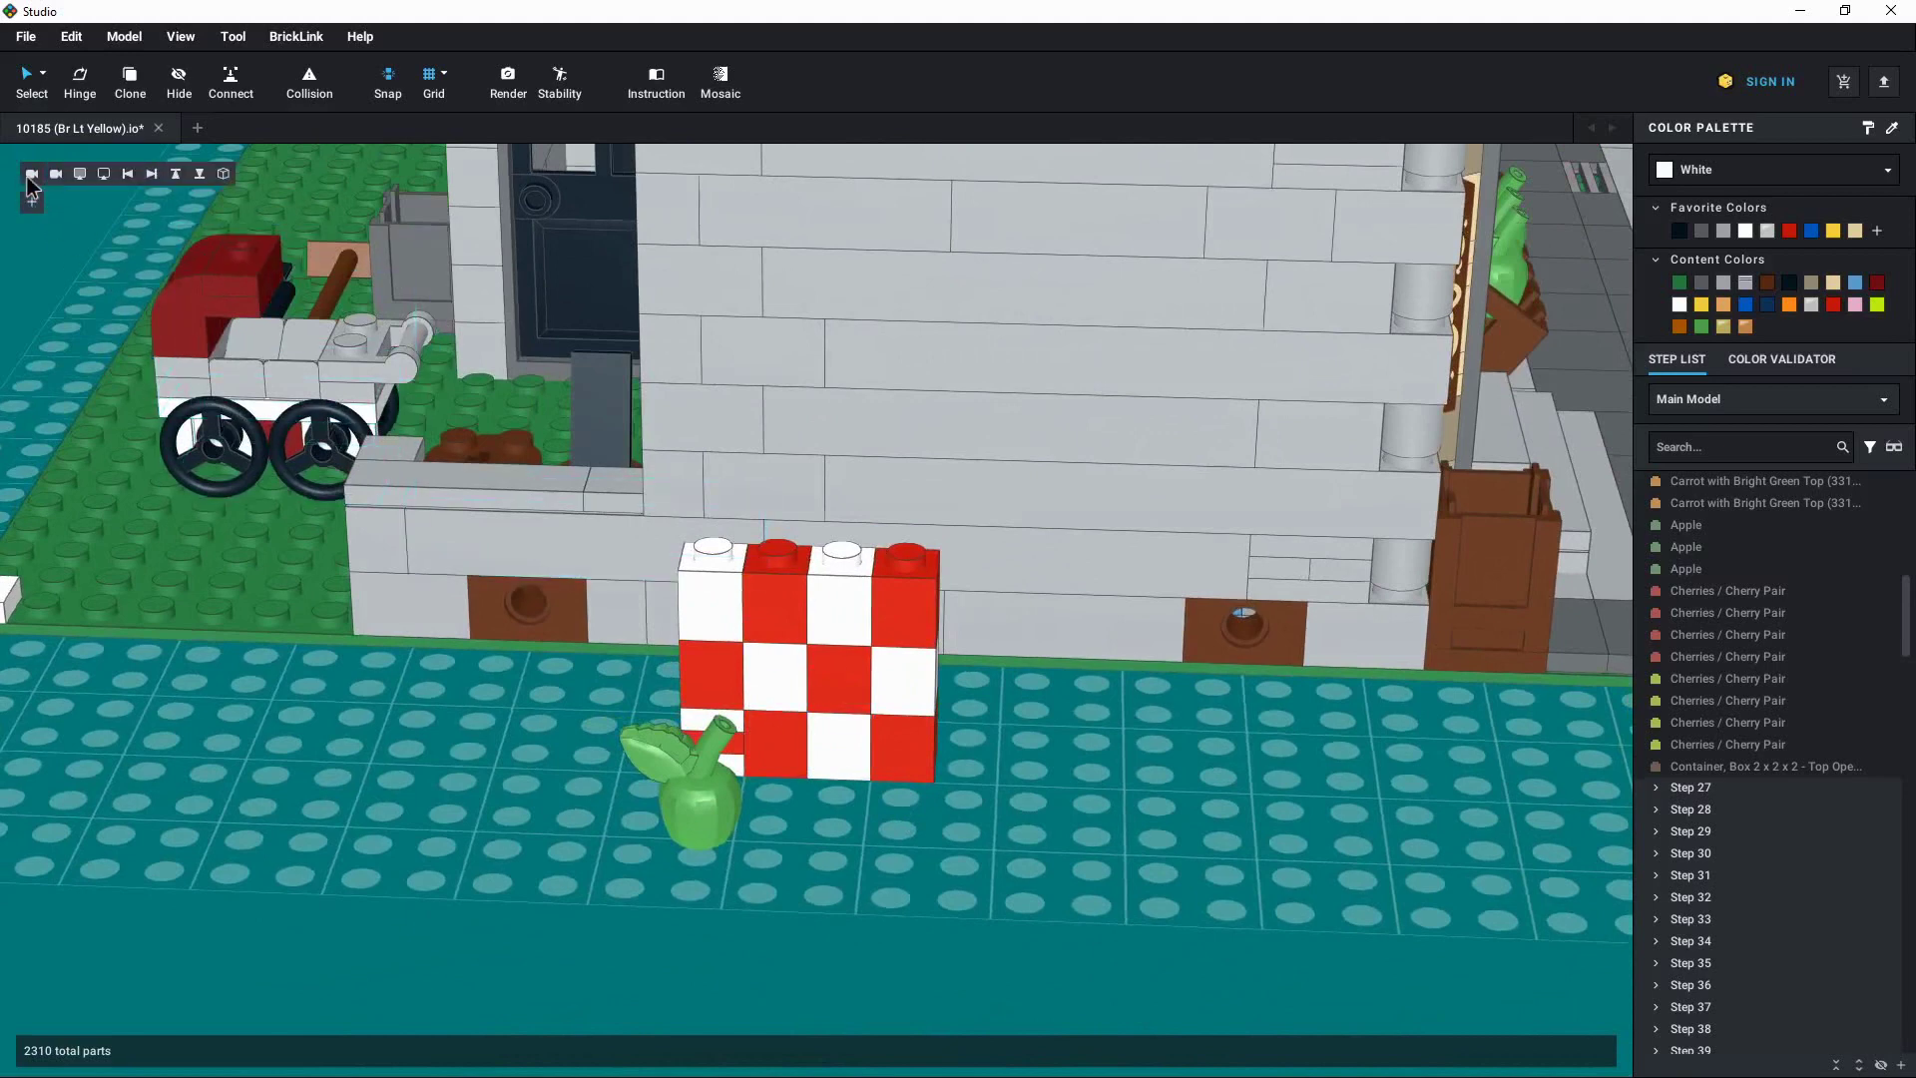
{"action": "left_click", "coordinate": [225, 177]}
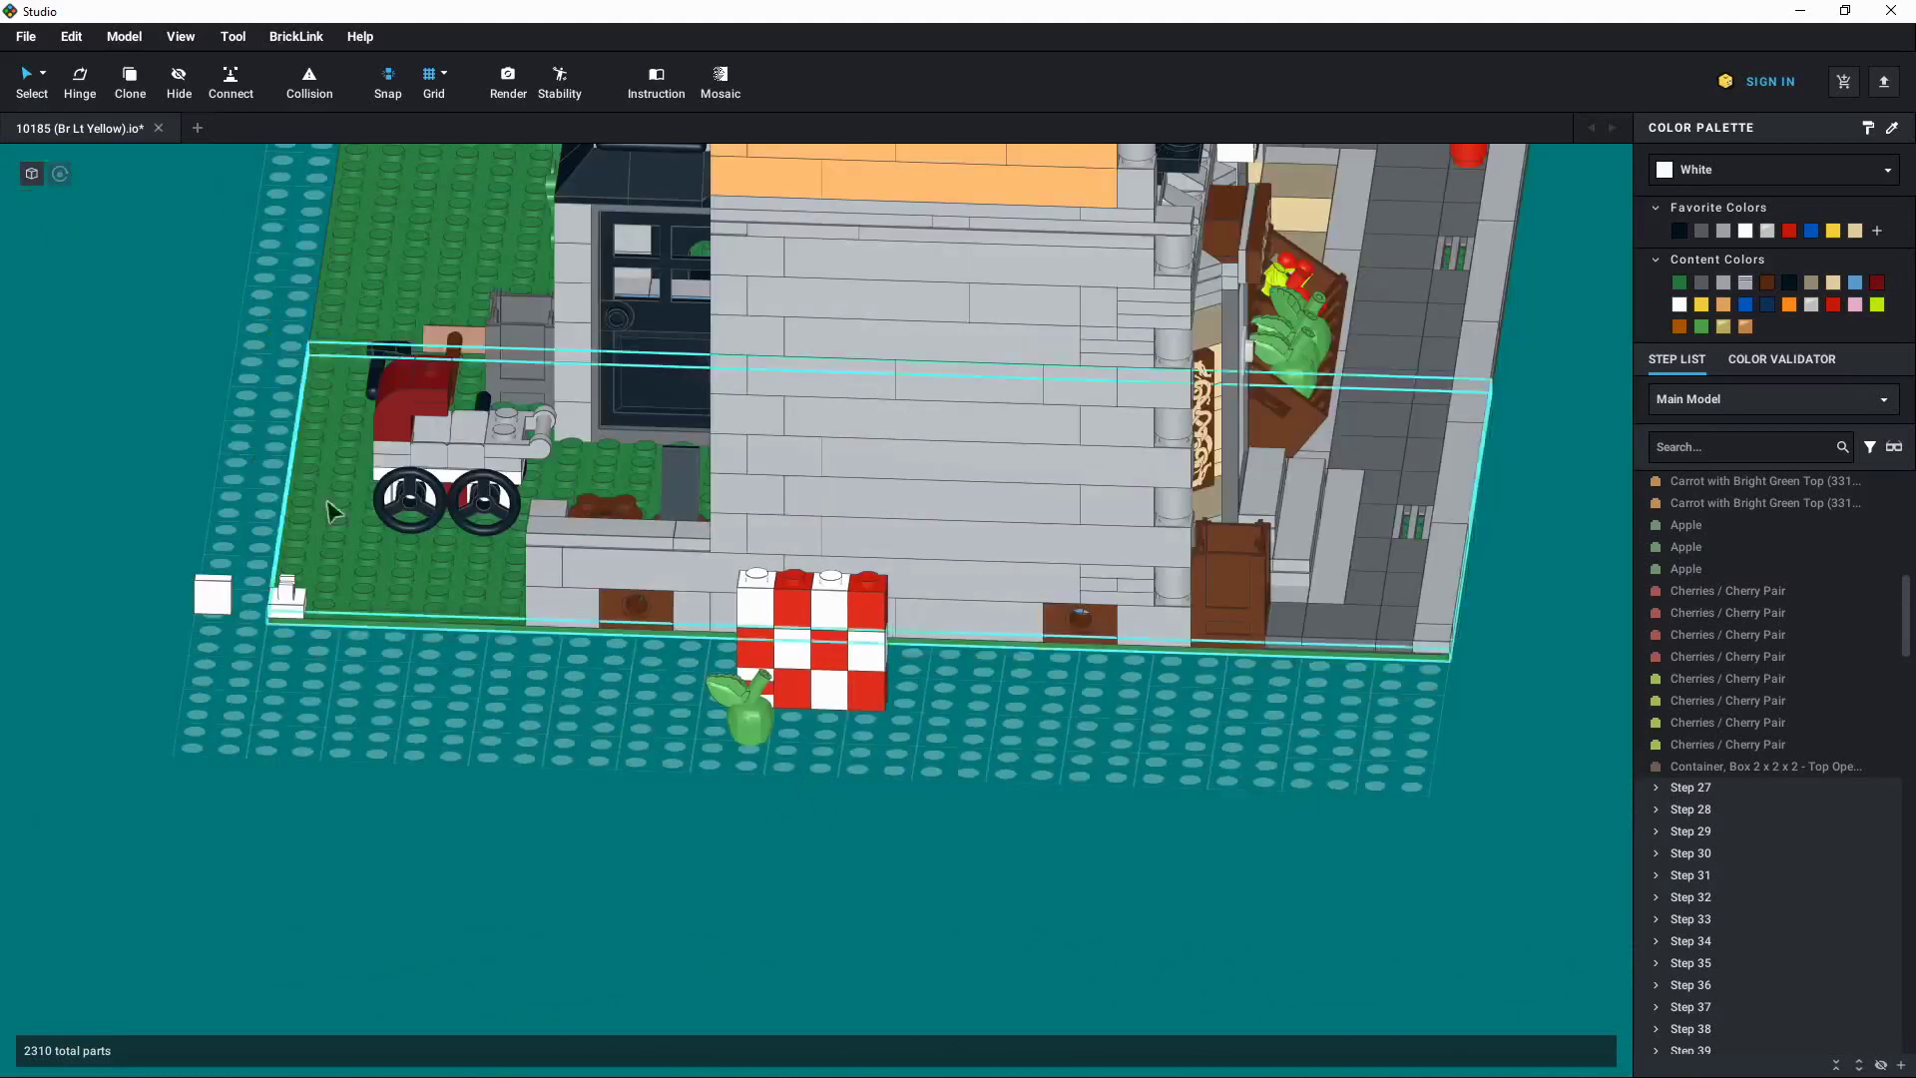
{"action": "left_click", "coordinate": [99, 179]}
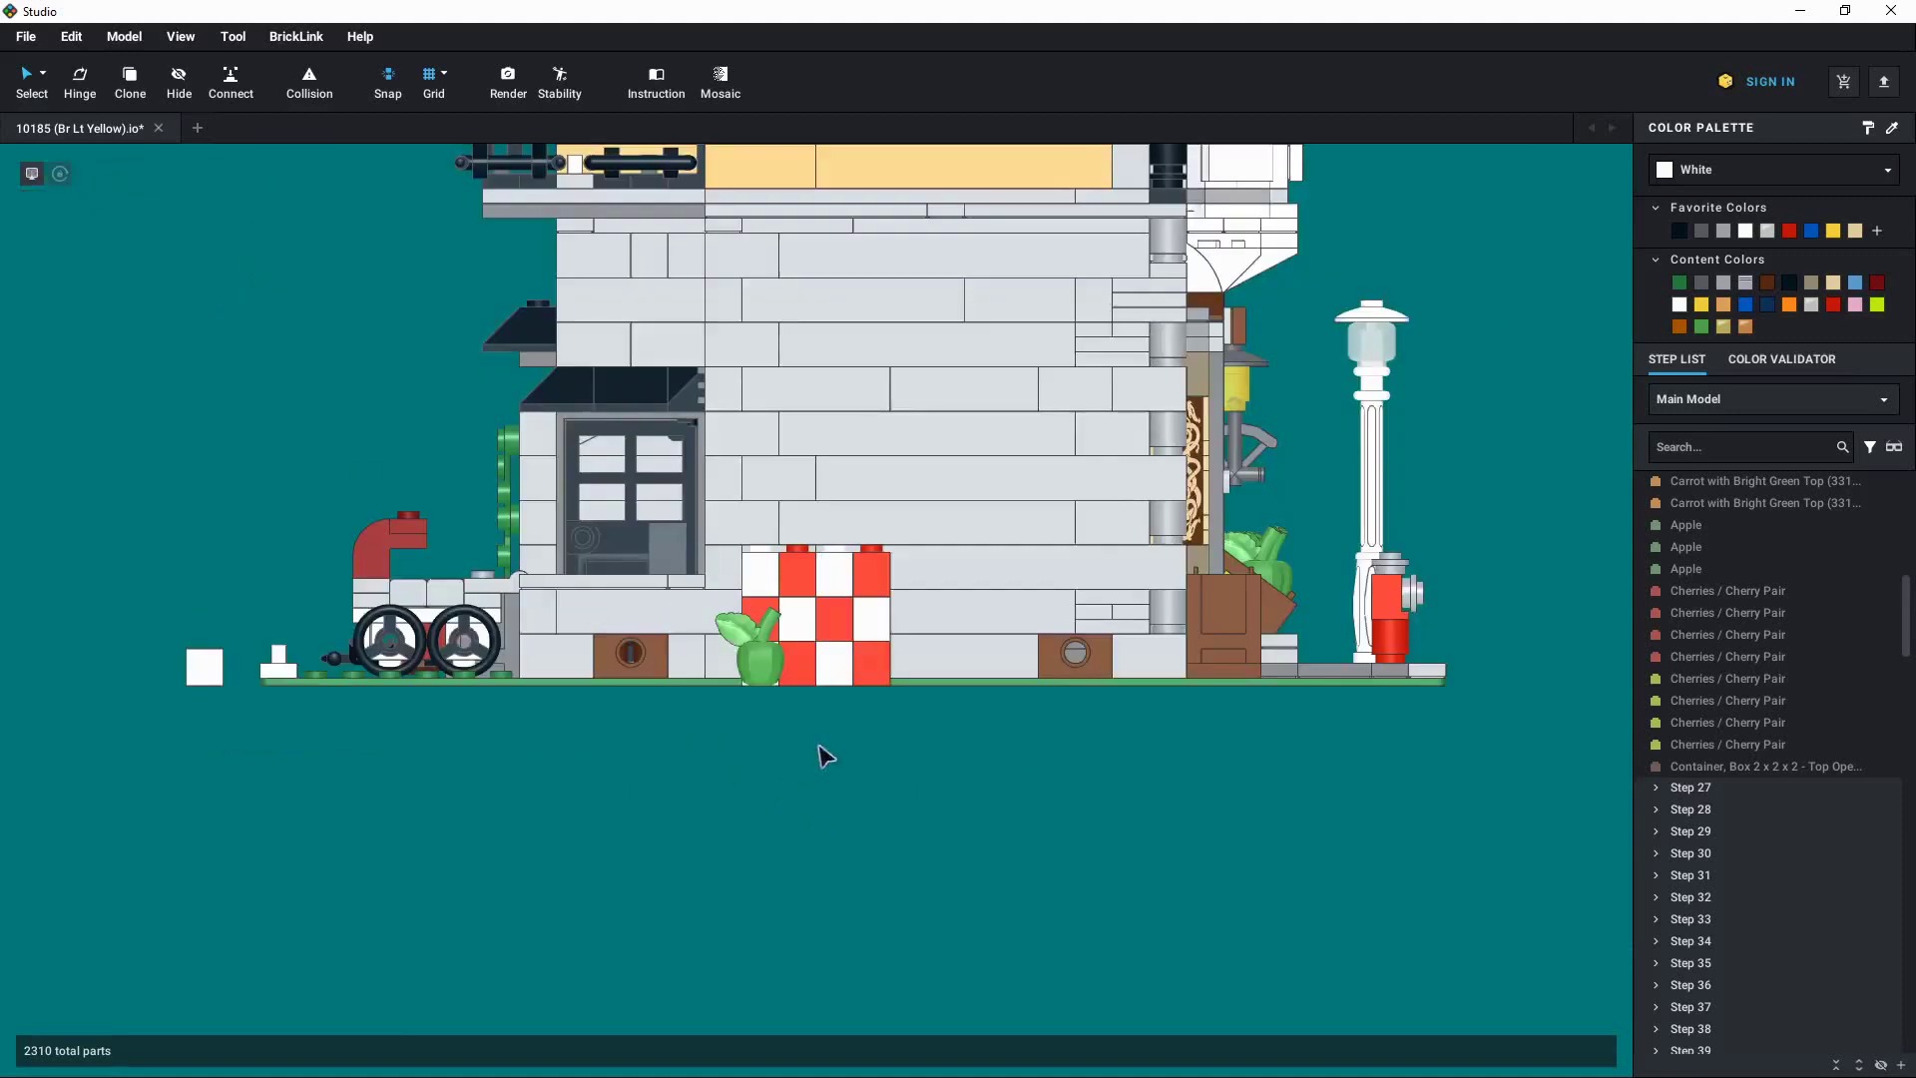
{"action": "scroll", "coordinate": [808, 718], "scroll_direction": "up", "scroll_amount": 5}
{"action": "scroll", "coordinate": [803, 700], "scroll_direction": "up", "scroll_amount": 4}
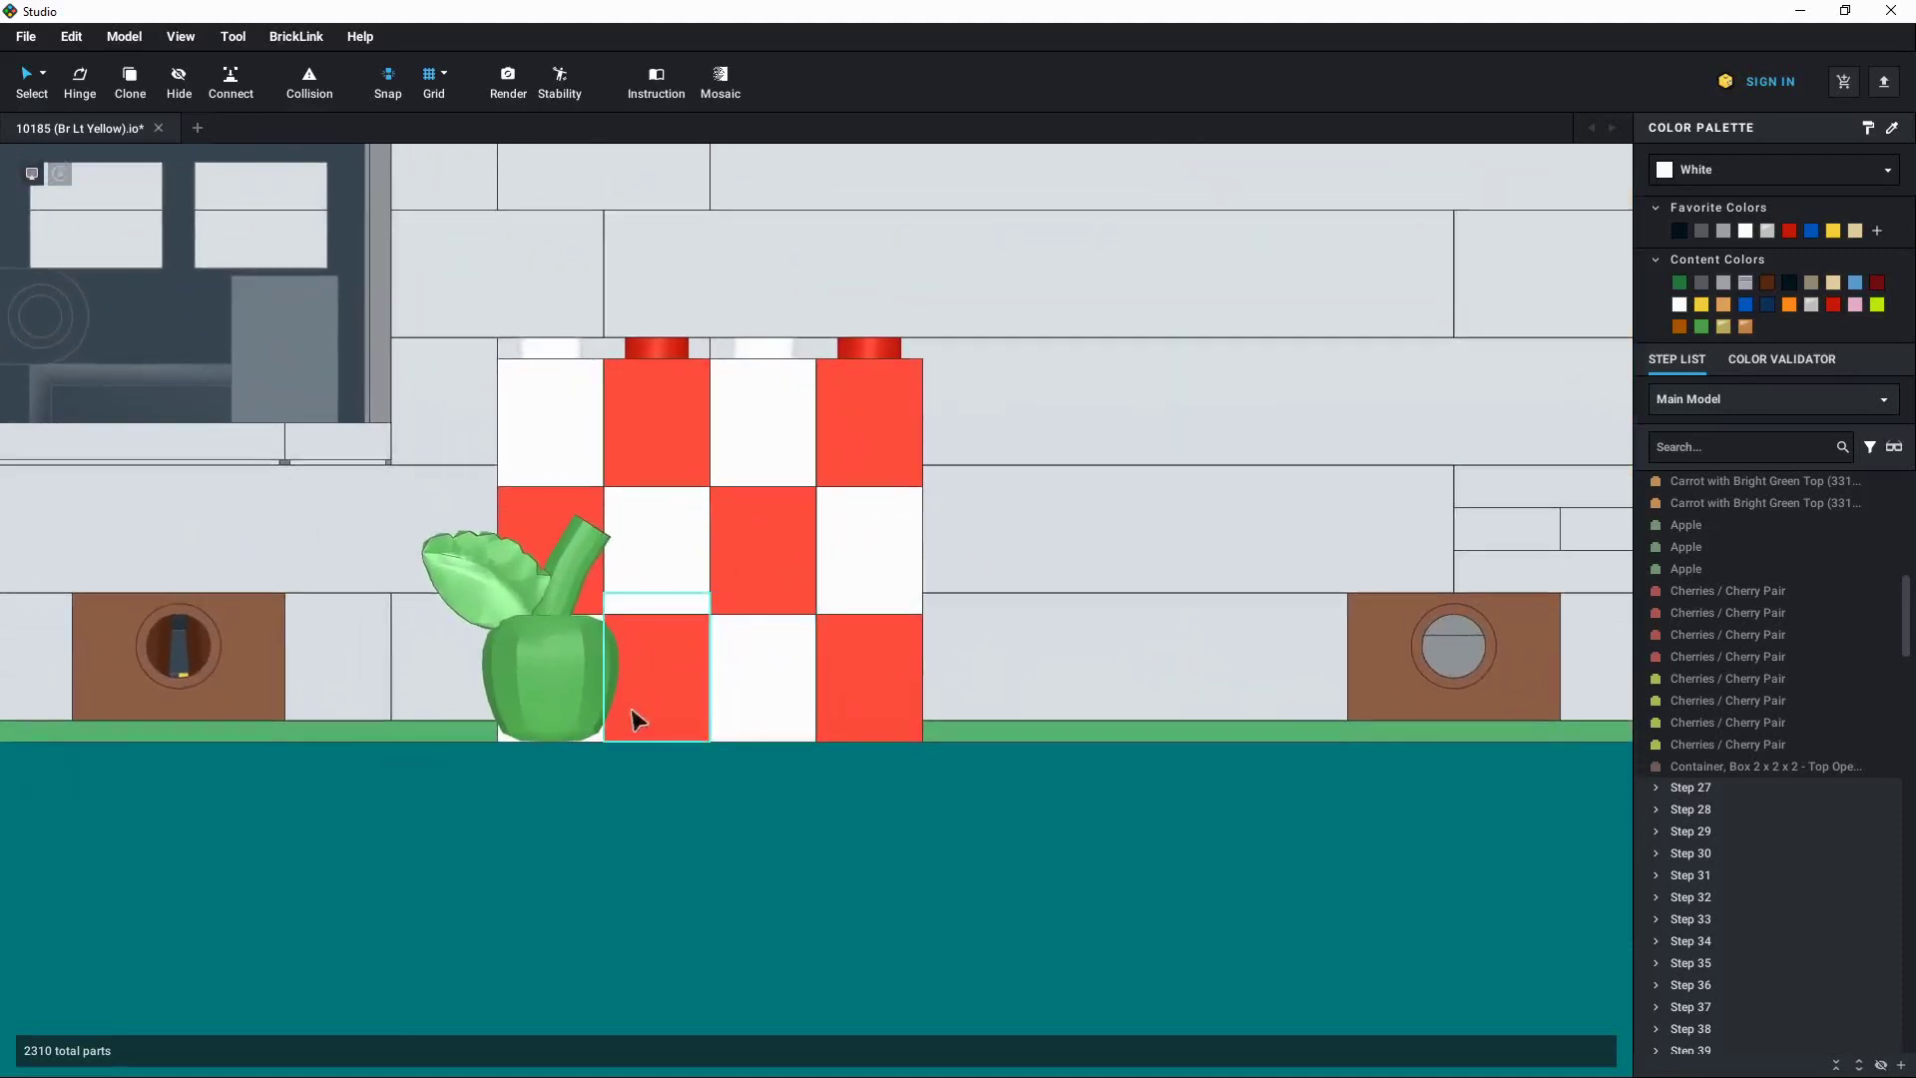
Activate the Move tool on the loose apple and try sliding it sideways along the brick wall
{"action": "left_click", "coordinate": [564, 682]}
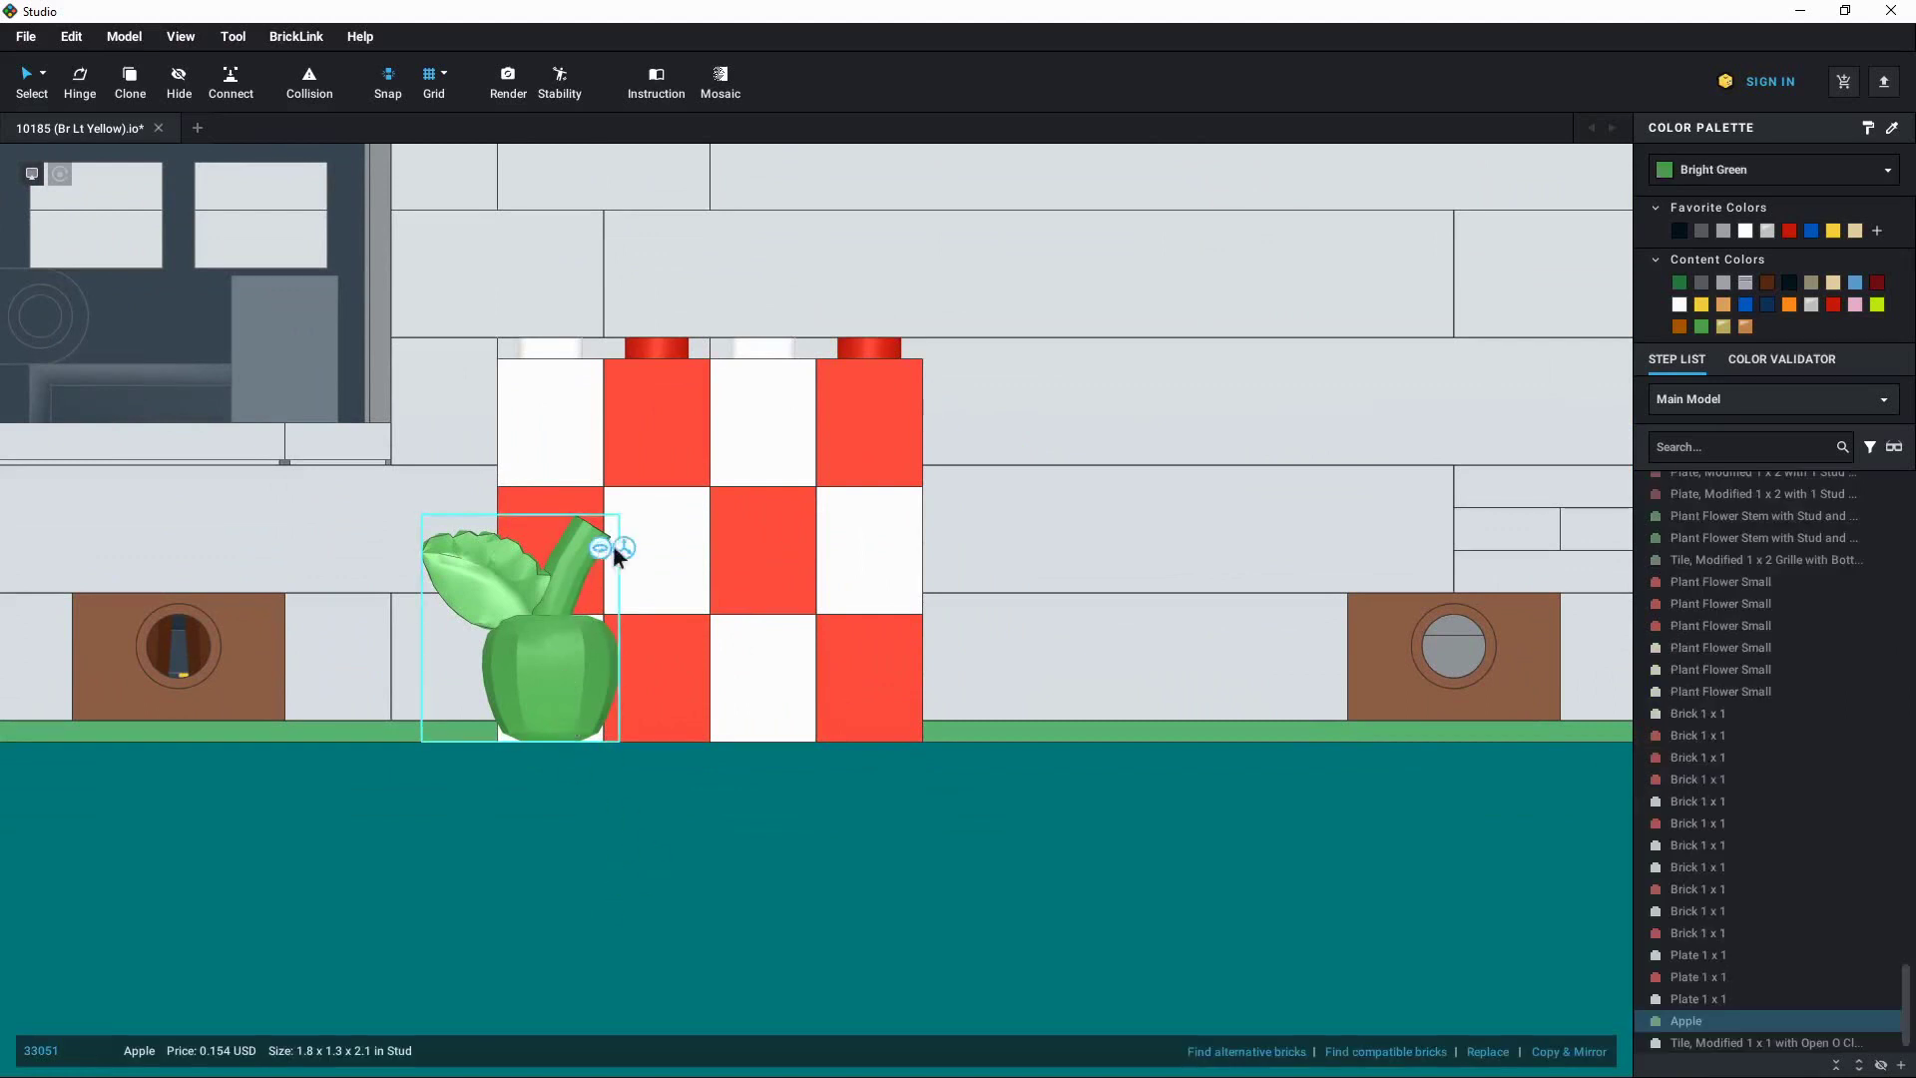
{"action": "left_click", "coordinate": [620, 549]}
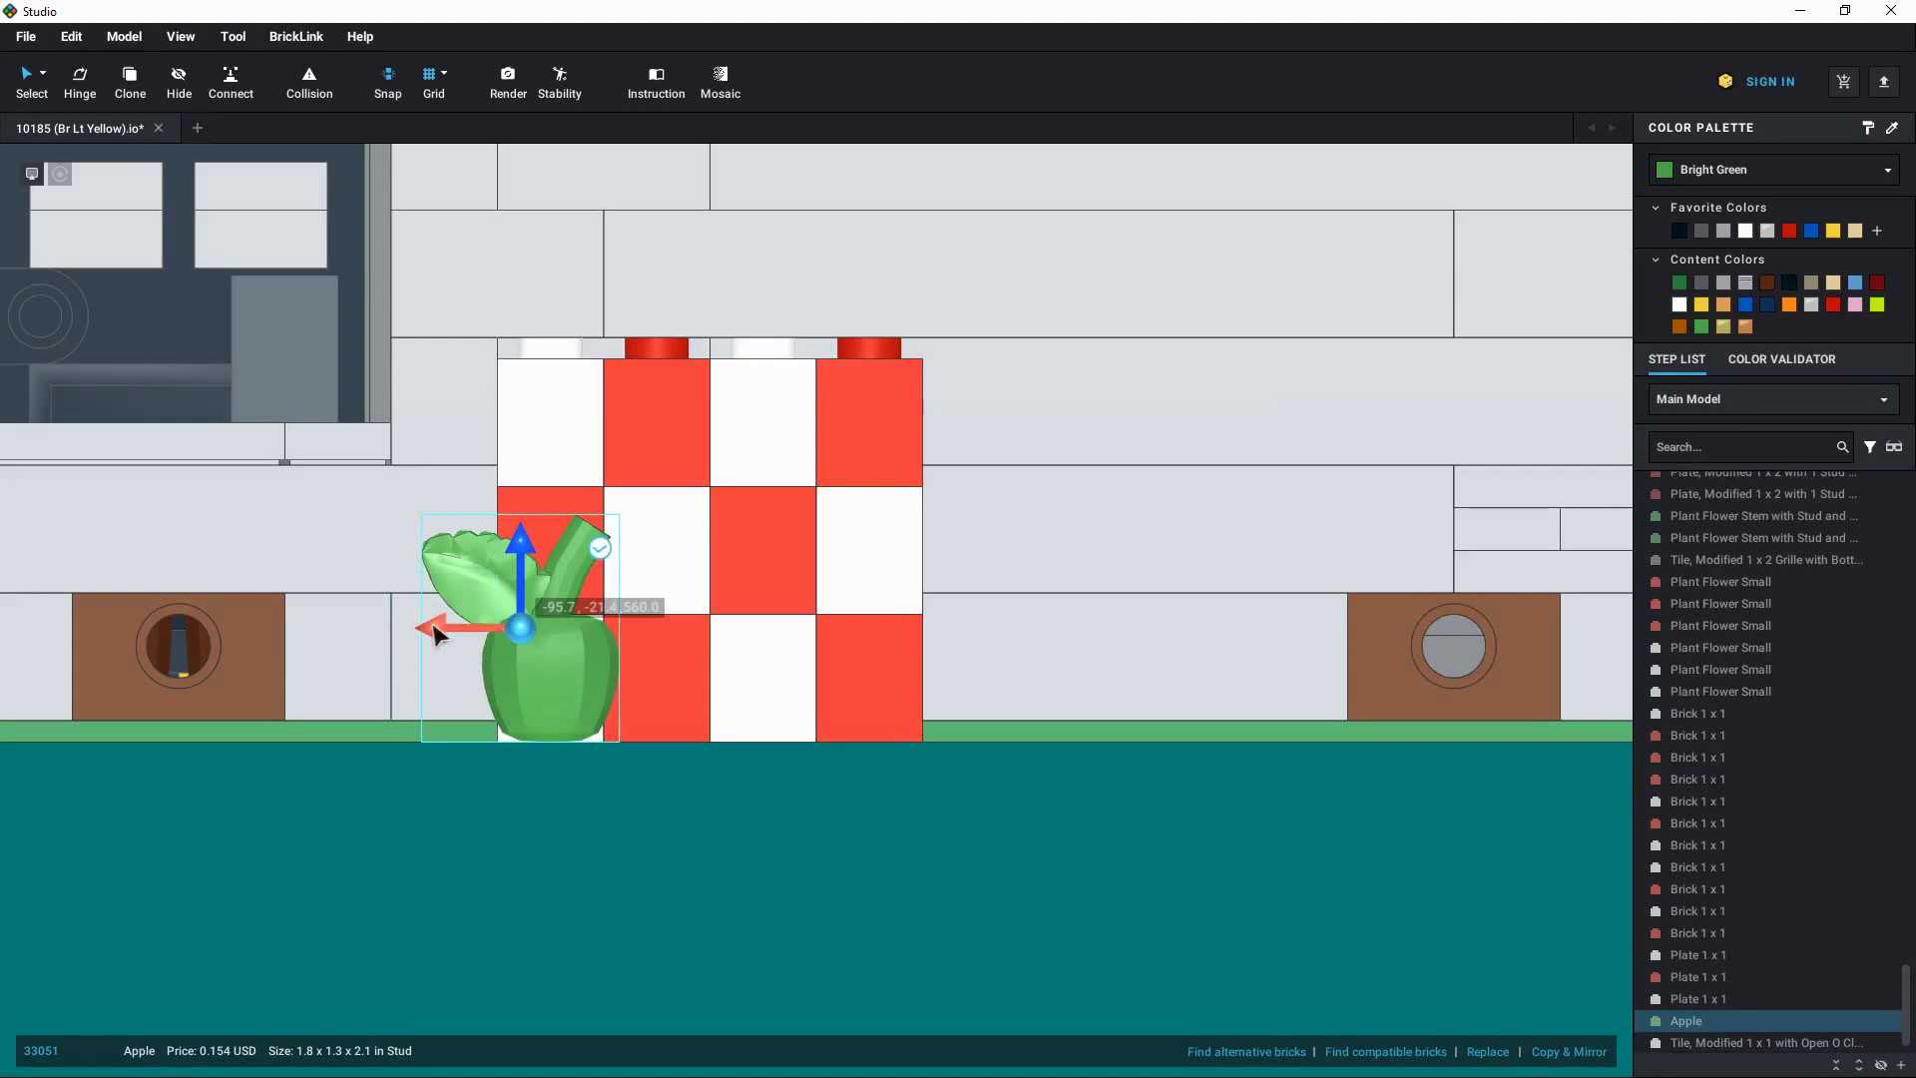
{"action": "left_click_drag", "start_coordinate": [459, 634], "coordinate": [486, 714]}
Set the grid to Coarse and try sliding the loose apple sideways in these larger increments
{"action": "left_click", "coordinate": [439, 81]}
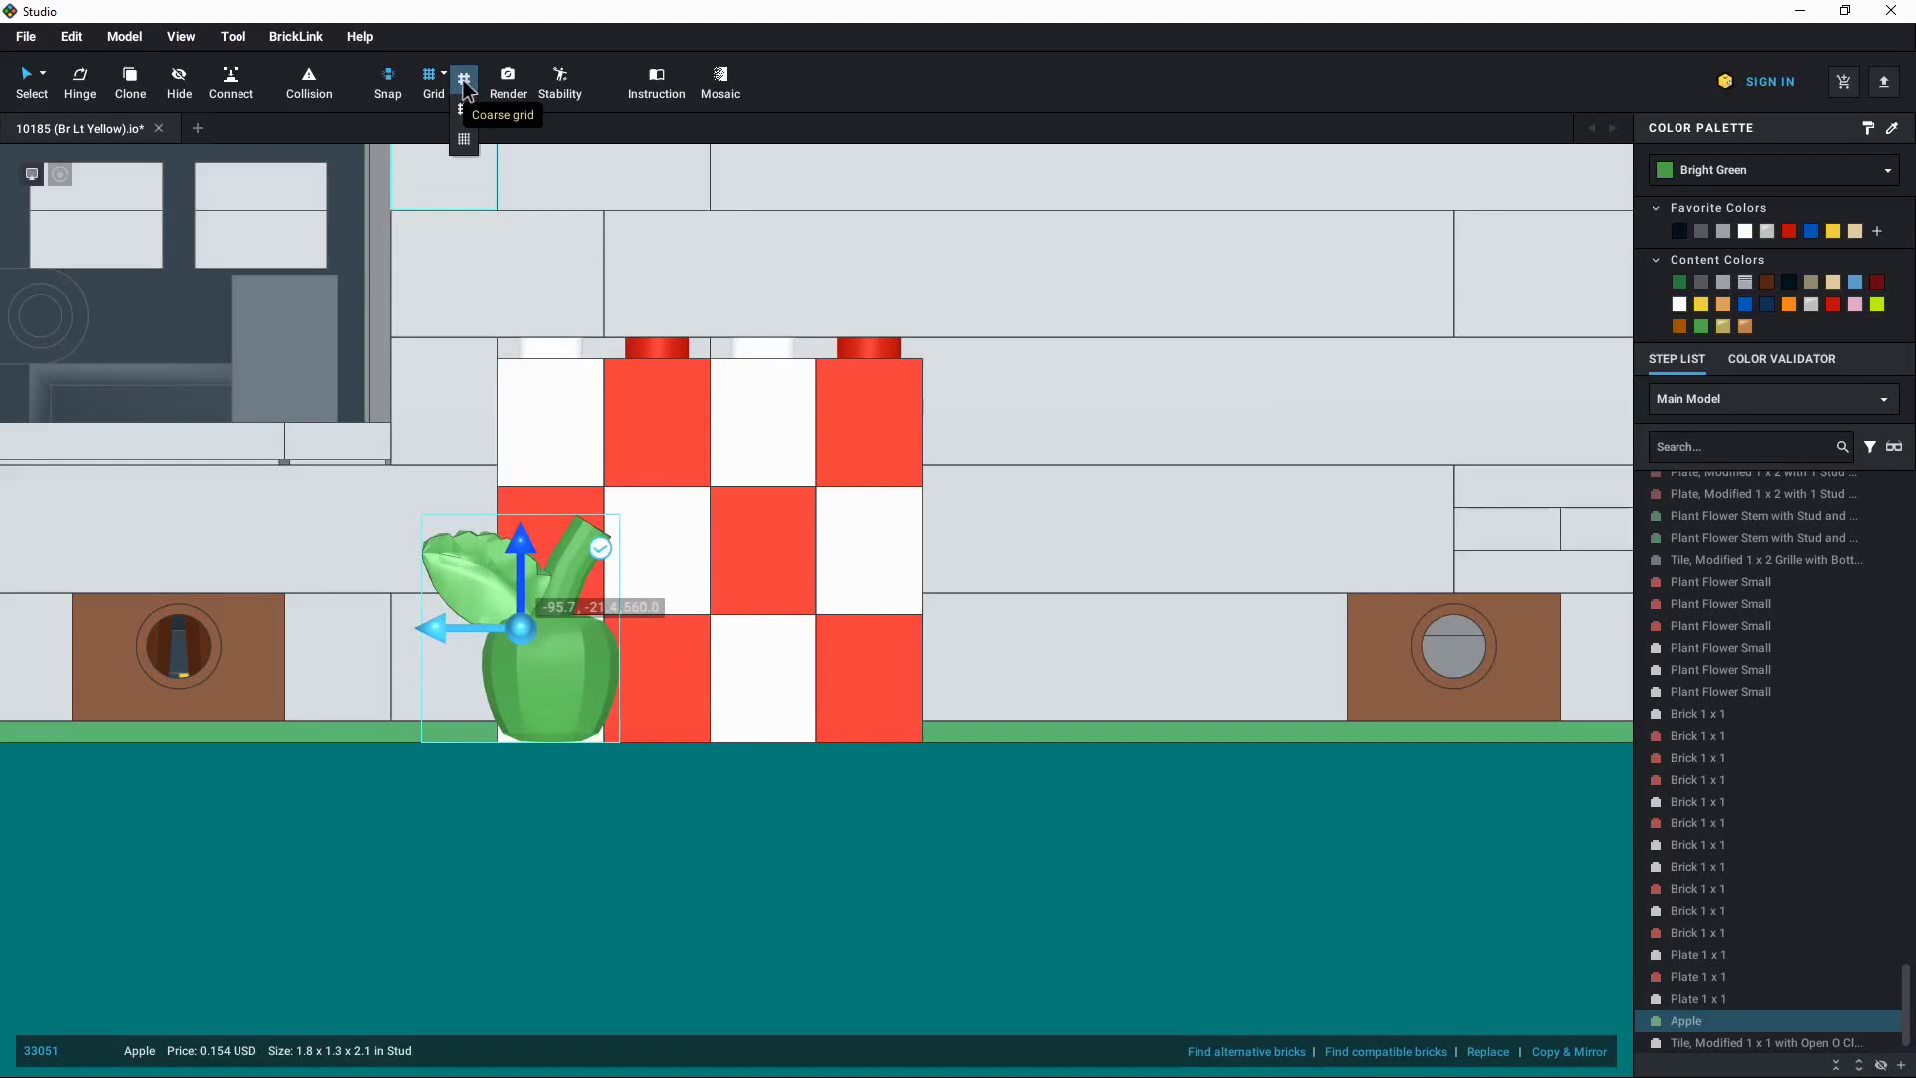
{"action": "left_click", "coordinate": [464, 82]}
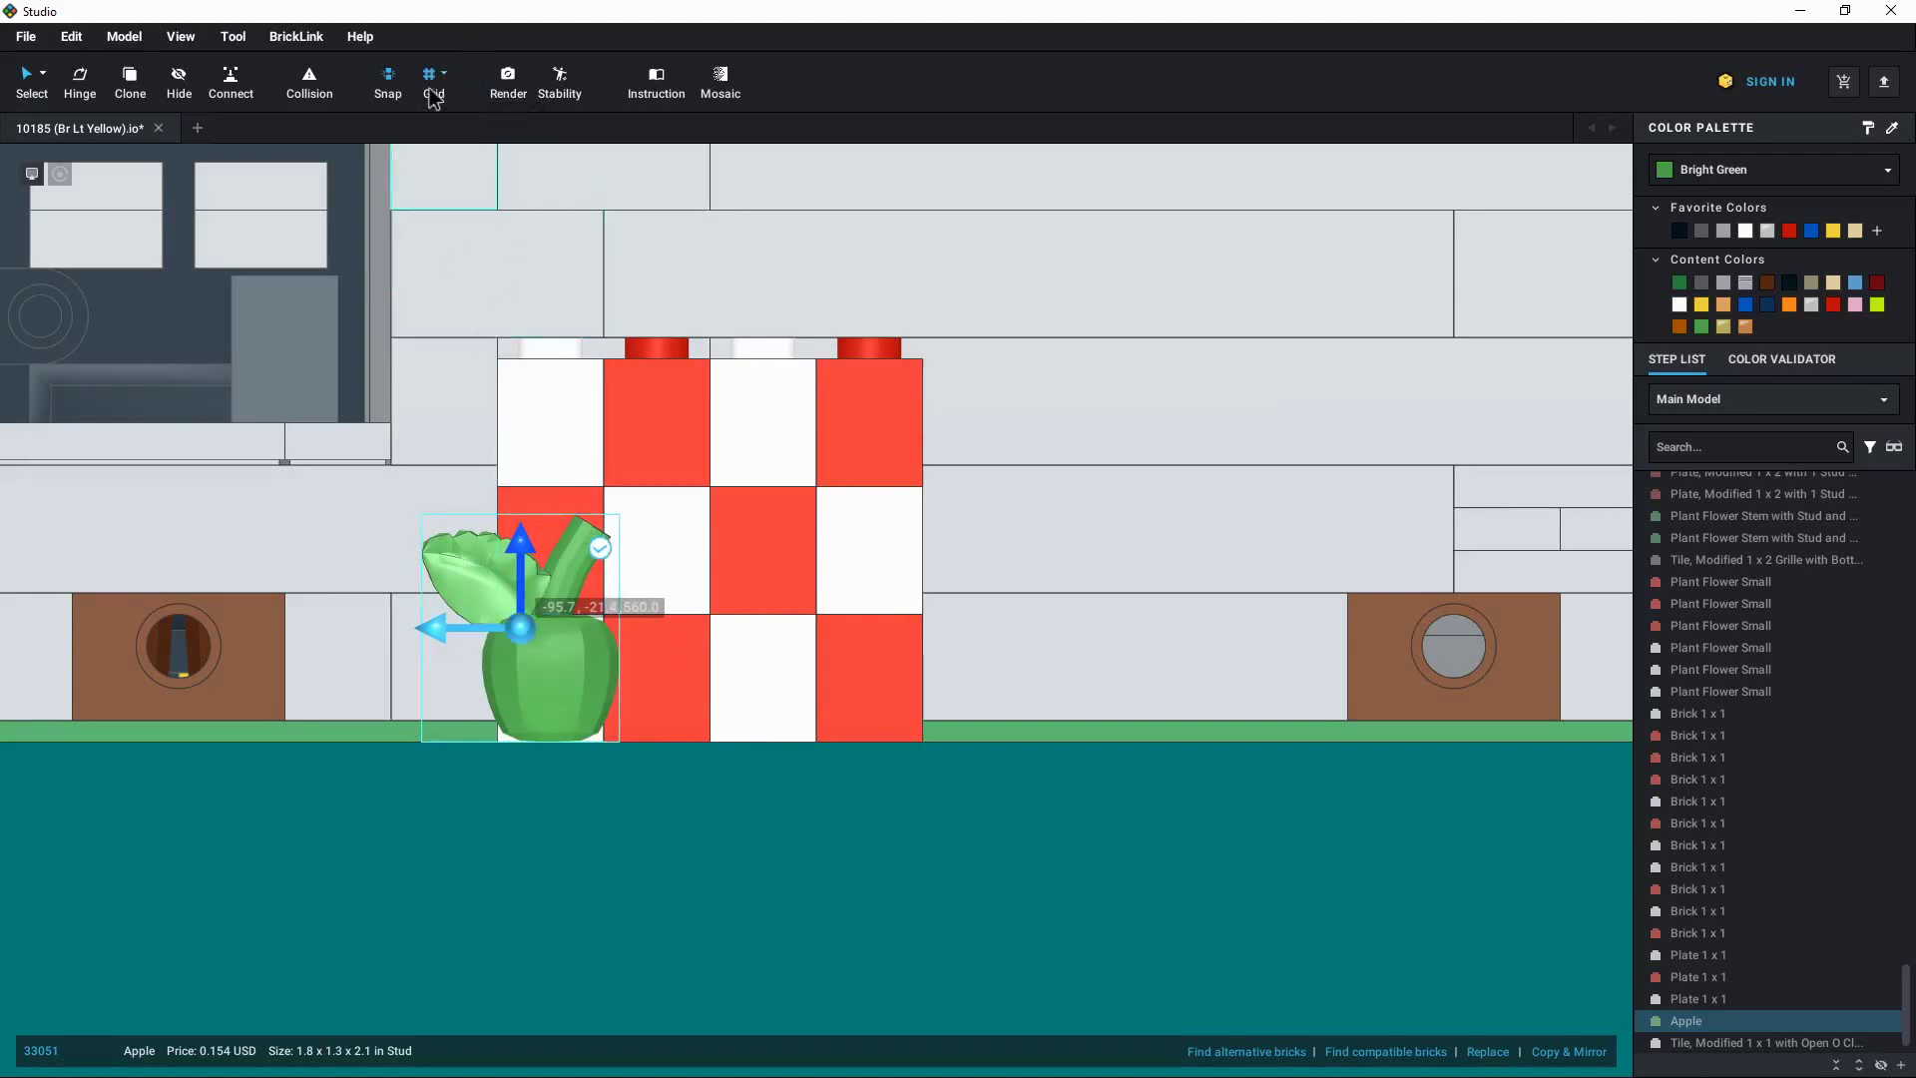
{"action": "mouse_move", "coordinate": [439, 636]}
{"action": "left_mouse_down"}
{"action": "mouse_move", "coordinate": [765, 645]}
{"action": "mouse_move", "coordinate": [445, 649]}
{"action": "left_mouse_up"}
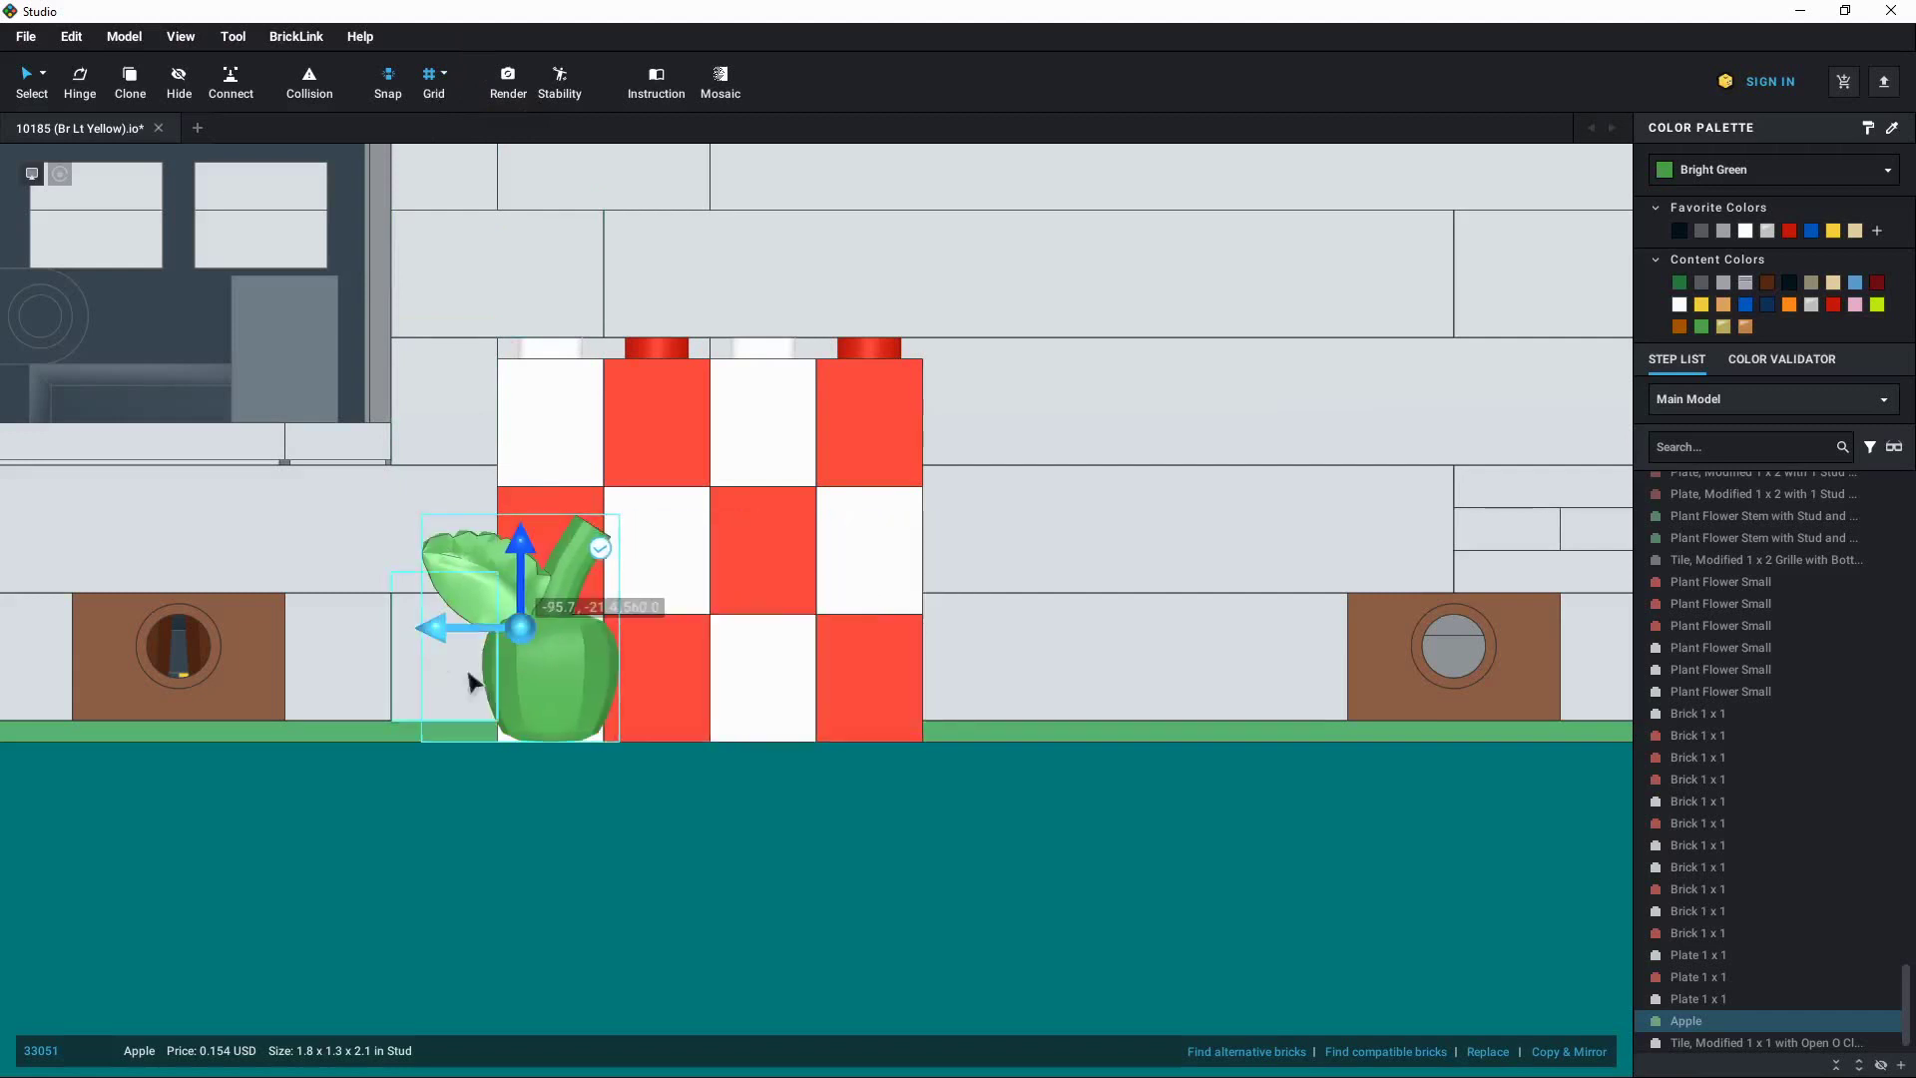
Try moving the upright apple up, down and sideways on the coarse grid against the bricks, and clear the selection
{"action": "left_click_drag", "start_coordinate": [526, 557], "coordinate": [526, 498]}
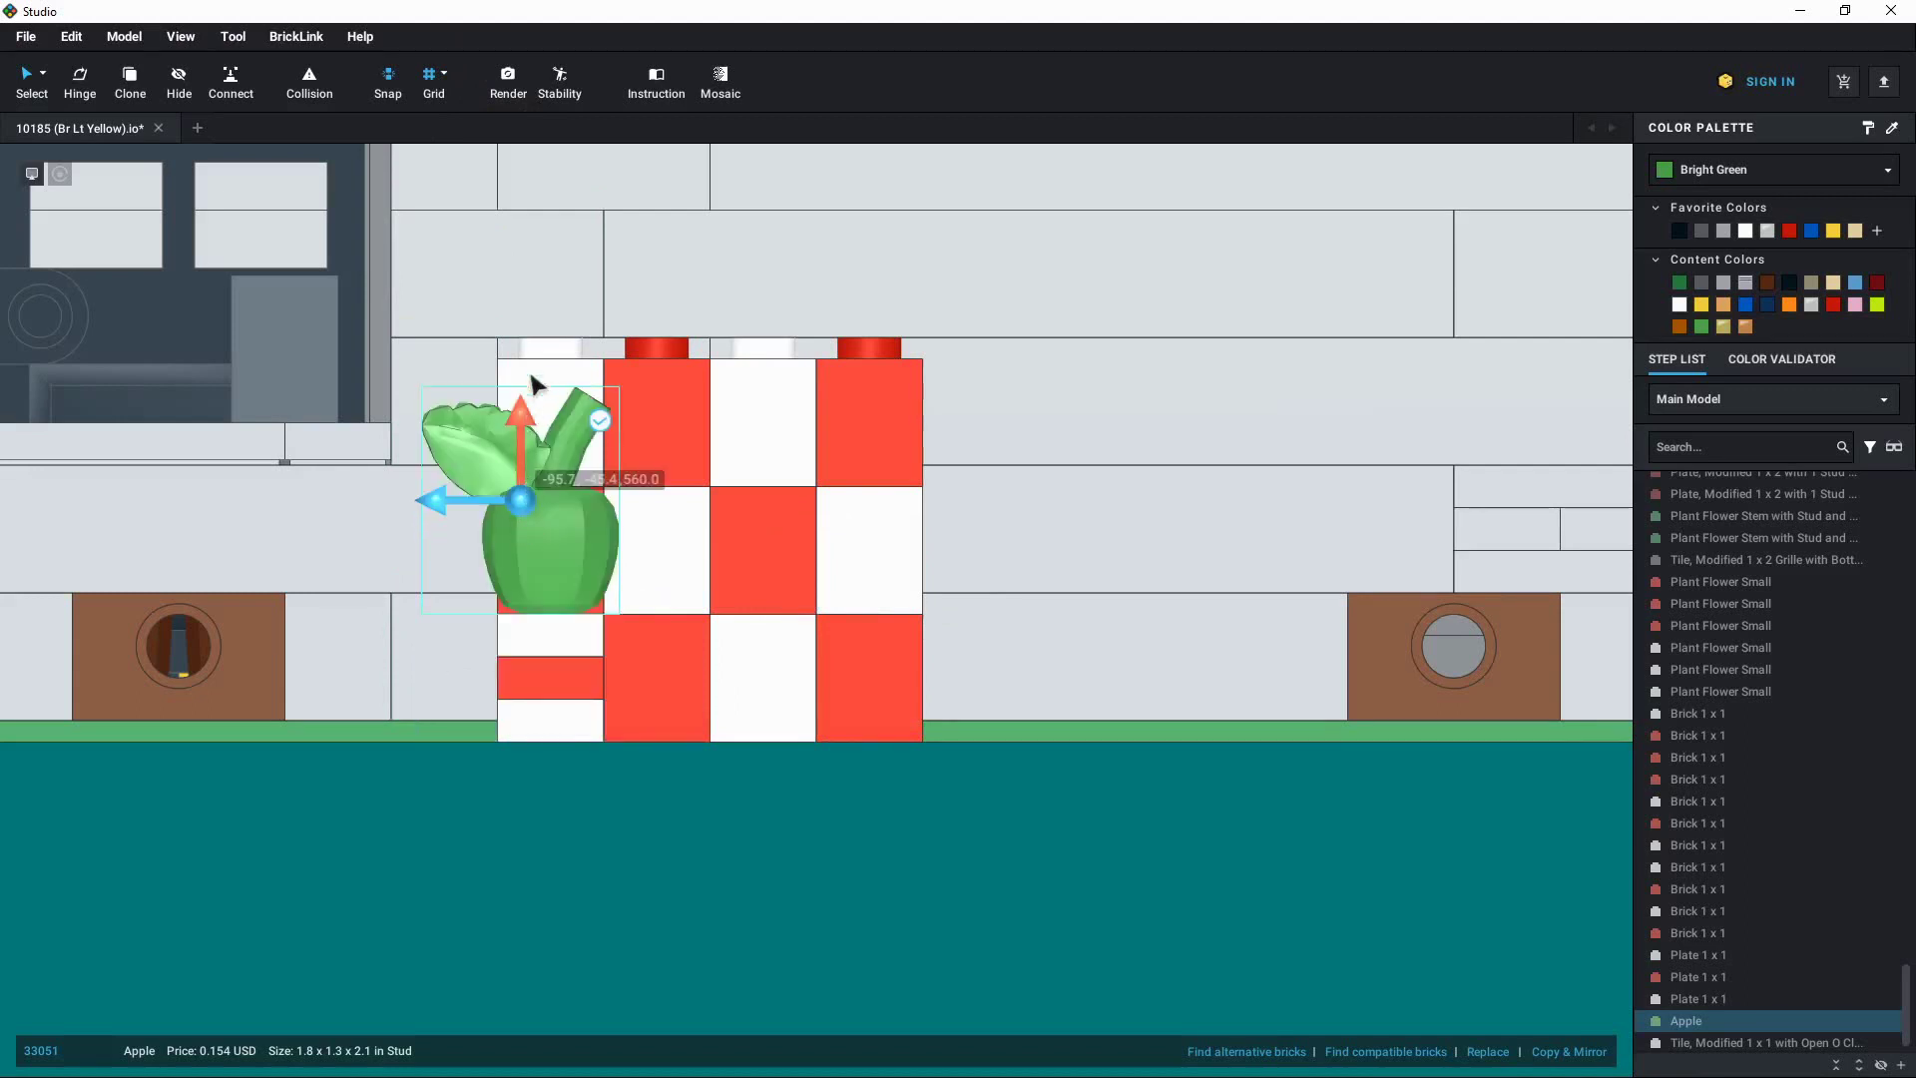
{"action": "left_click_drag", "start_coordinate": [536, 384], "coordinate": [520, 547]}
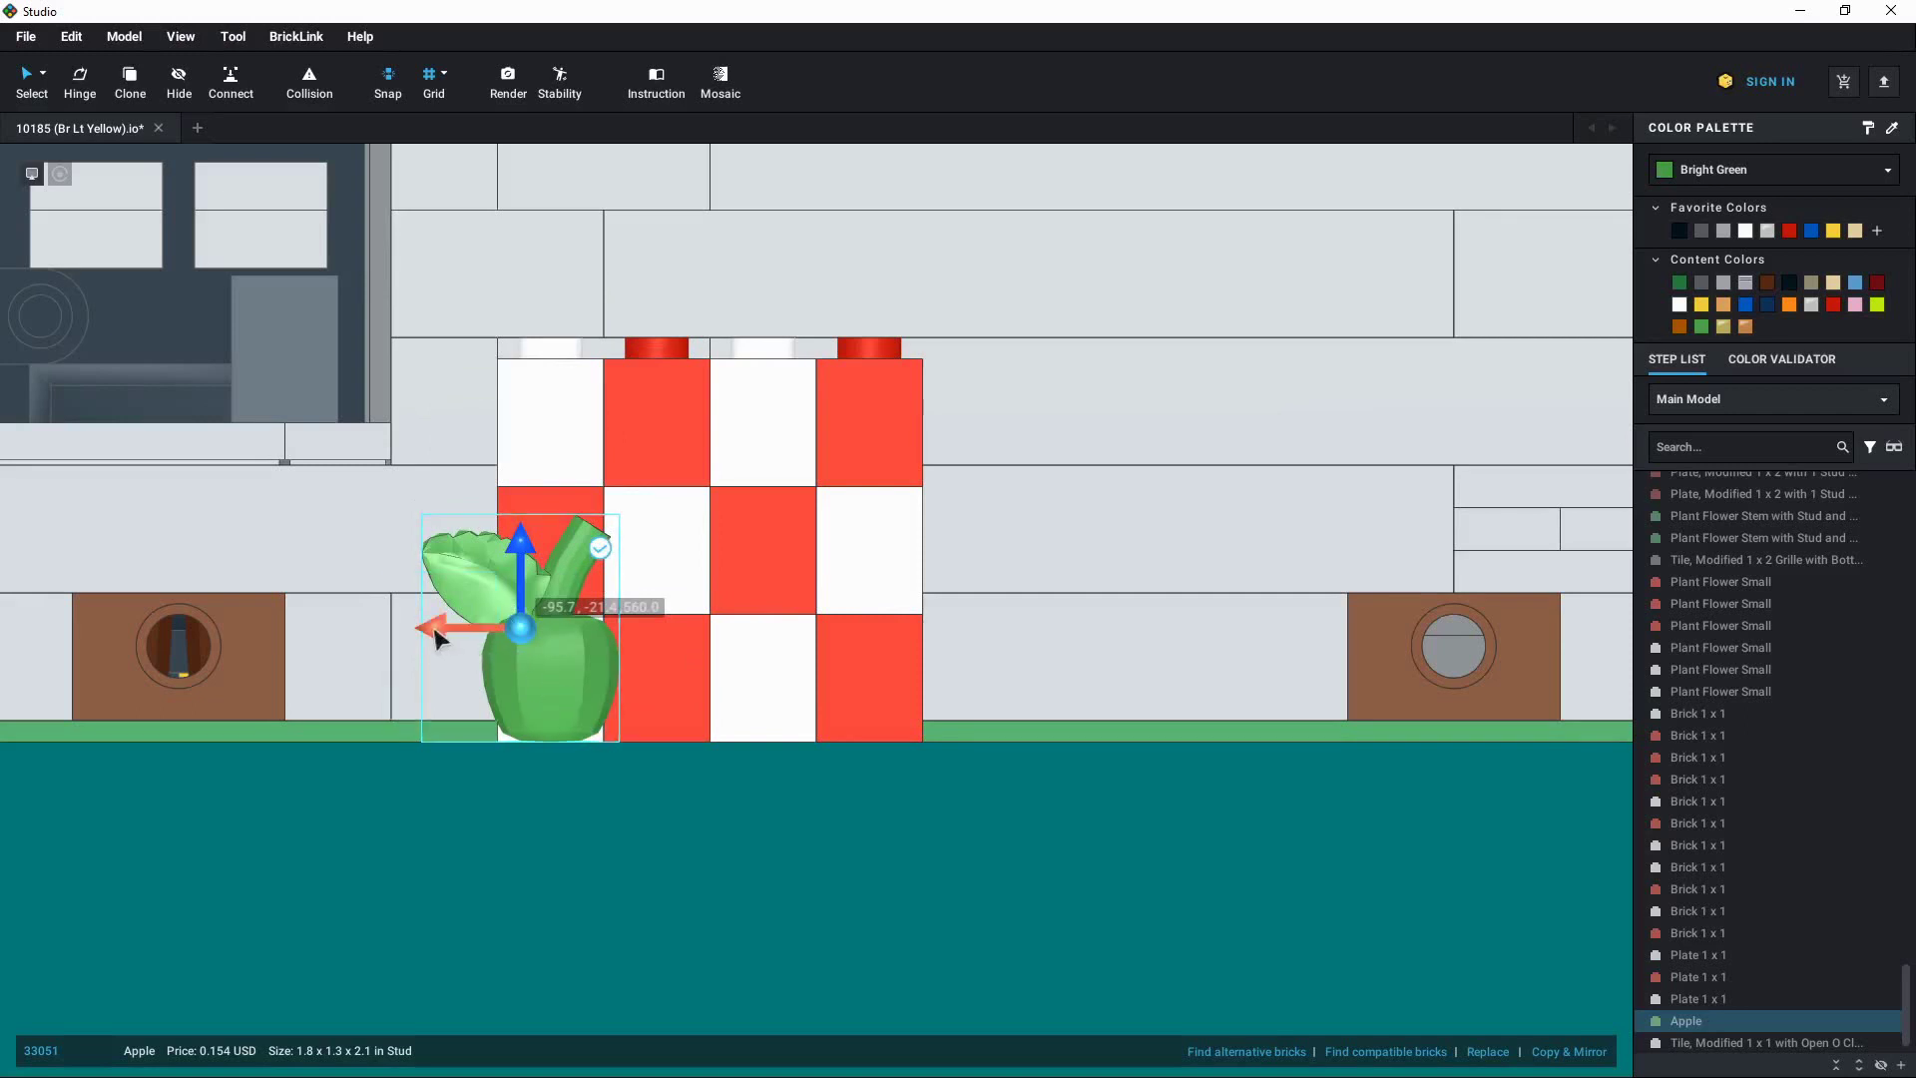
{"action": "mouse_move", "coordinate": [447, 637]}
{"action": "left_mouse_down"}
{"action": "mouse_move", "coordinate": [649, 650]}
{"action": "mouse_move", "coordinate": [799, 628]}
{"action": "mouse_move", "coordinate": [695, 668]}
{"action": "mouse_move", "coordinate": [453, 662]}
{"action": "left_mouse_up"}
{"action": "mouse_move", "coordinate": [521, 534]}
{"action": "left_mouse_down"}
{"action": "mouse_move", "coordinate": [521, 344]}
{"action": "mouse_move", "coordinate": [512, 561]}
{"action": "left_mouse_up"}
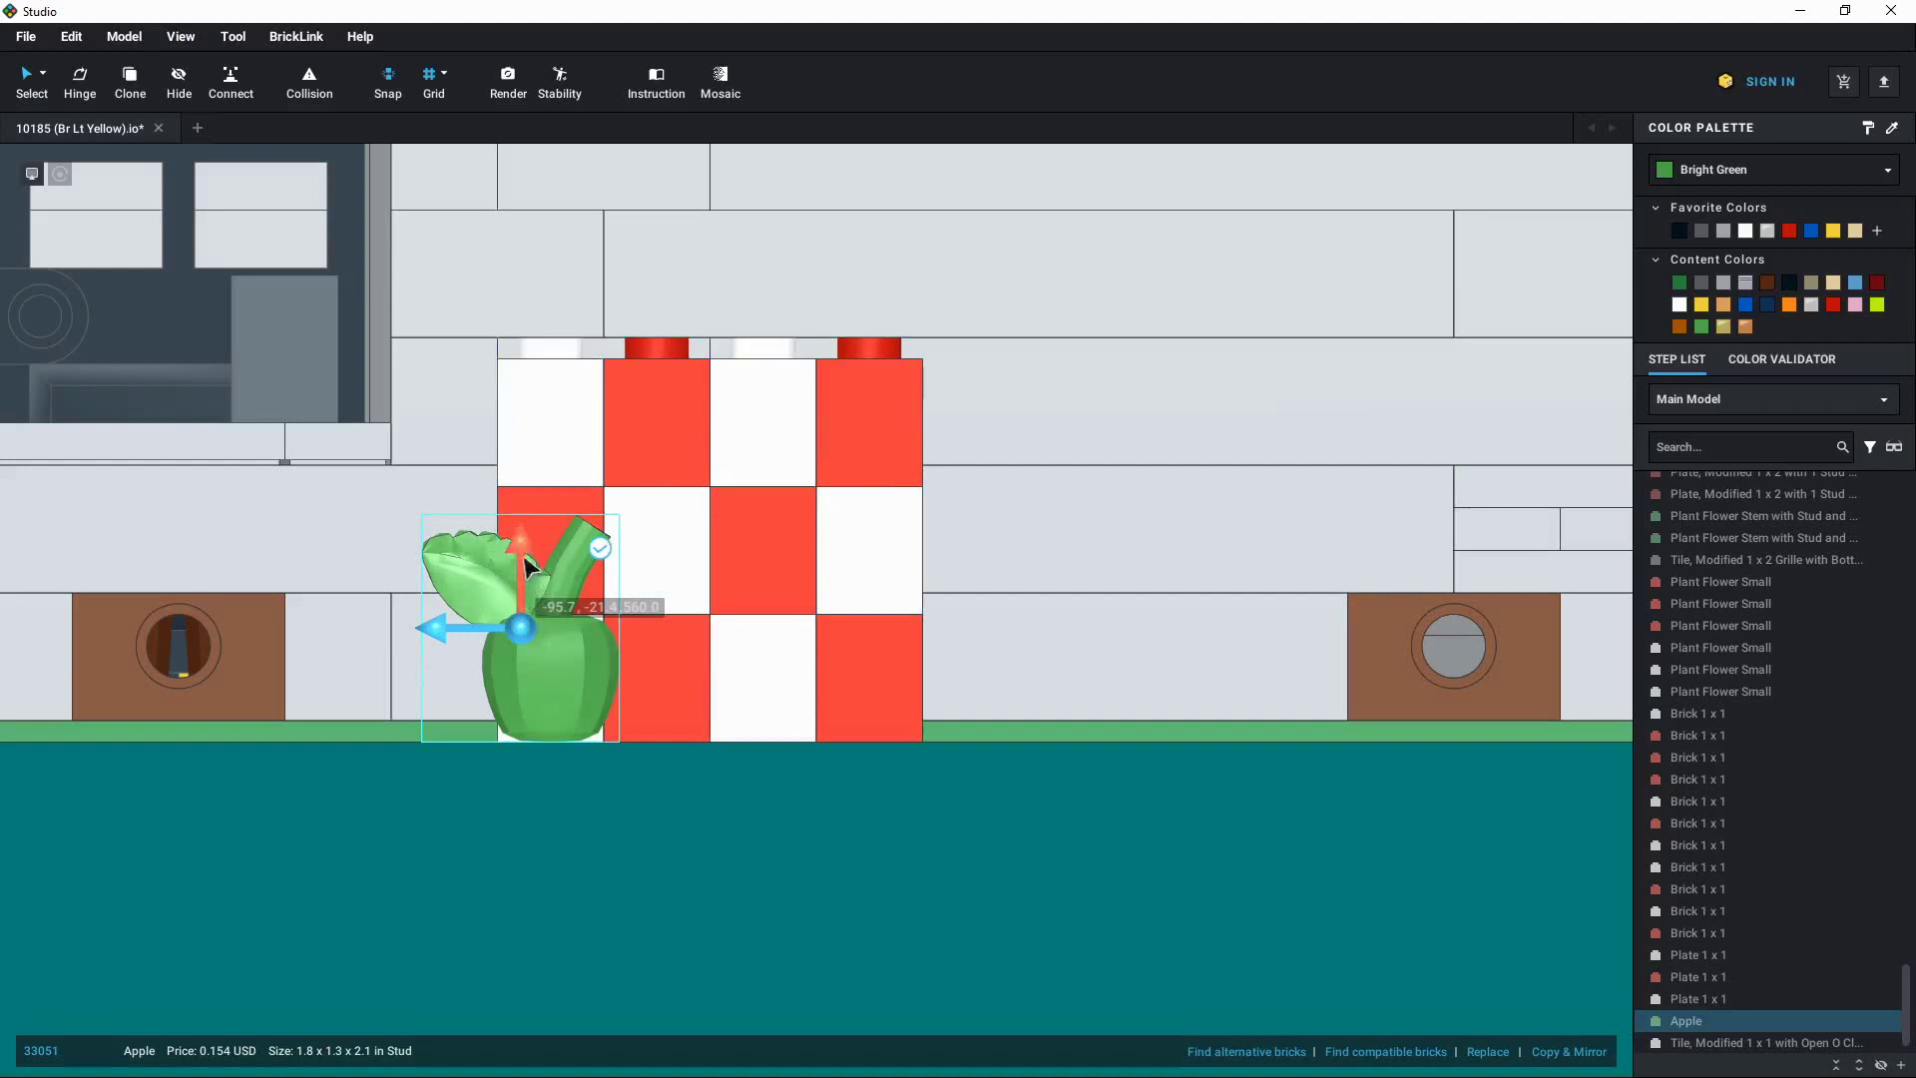
{"action": "left_click_drag", "start_coordinate": [522, 544], "coordinate": [461, 692]}
{"action": "mouse_move", "coordinate": [523, 559]}
{"action": "left_mouse_down"}
{"action": "mouse_move", "coordinate": [526, 381]}
{"action": "mouse_move", "coordinate": [516, 593]}
{"action": "left_mouse_up"}
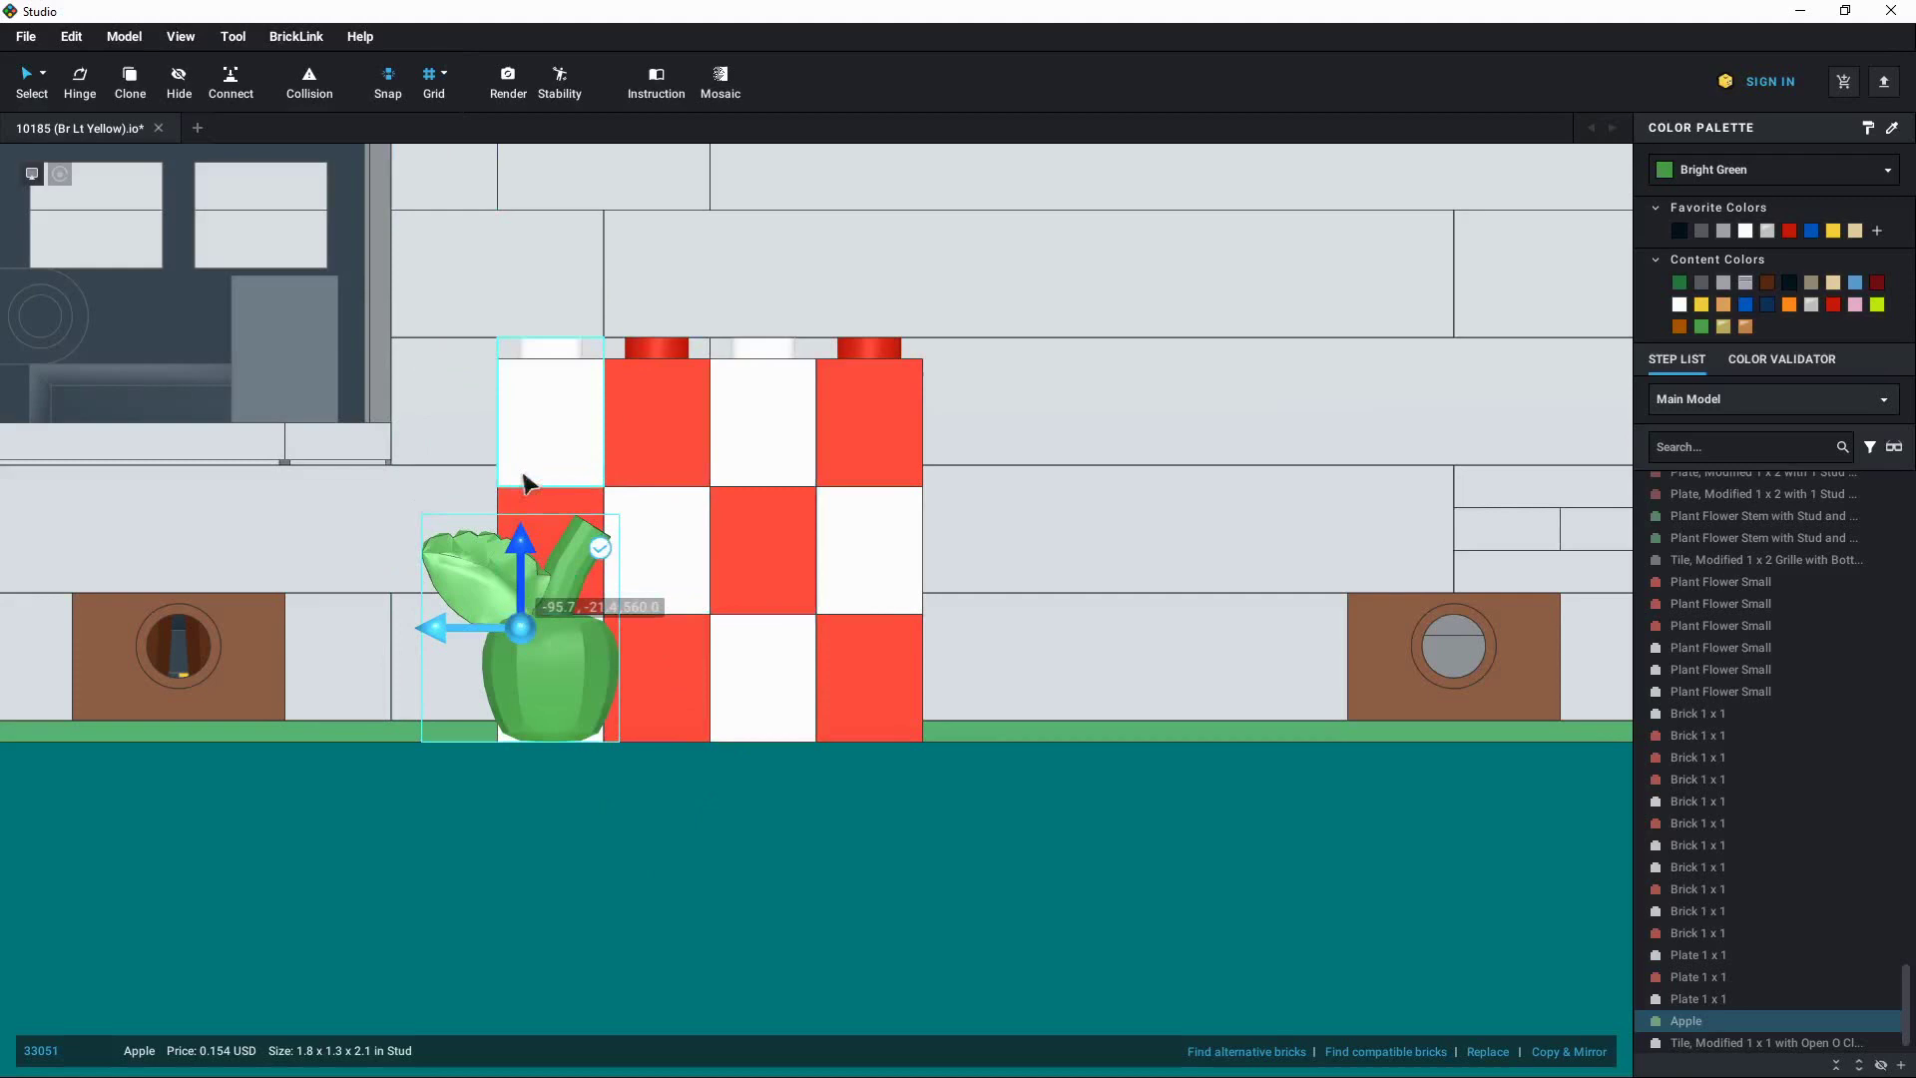
{"action": "left_click", "coordinate": [590, 820]}
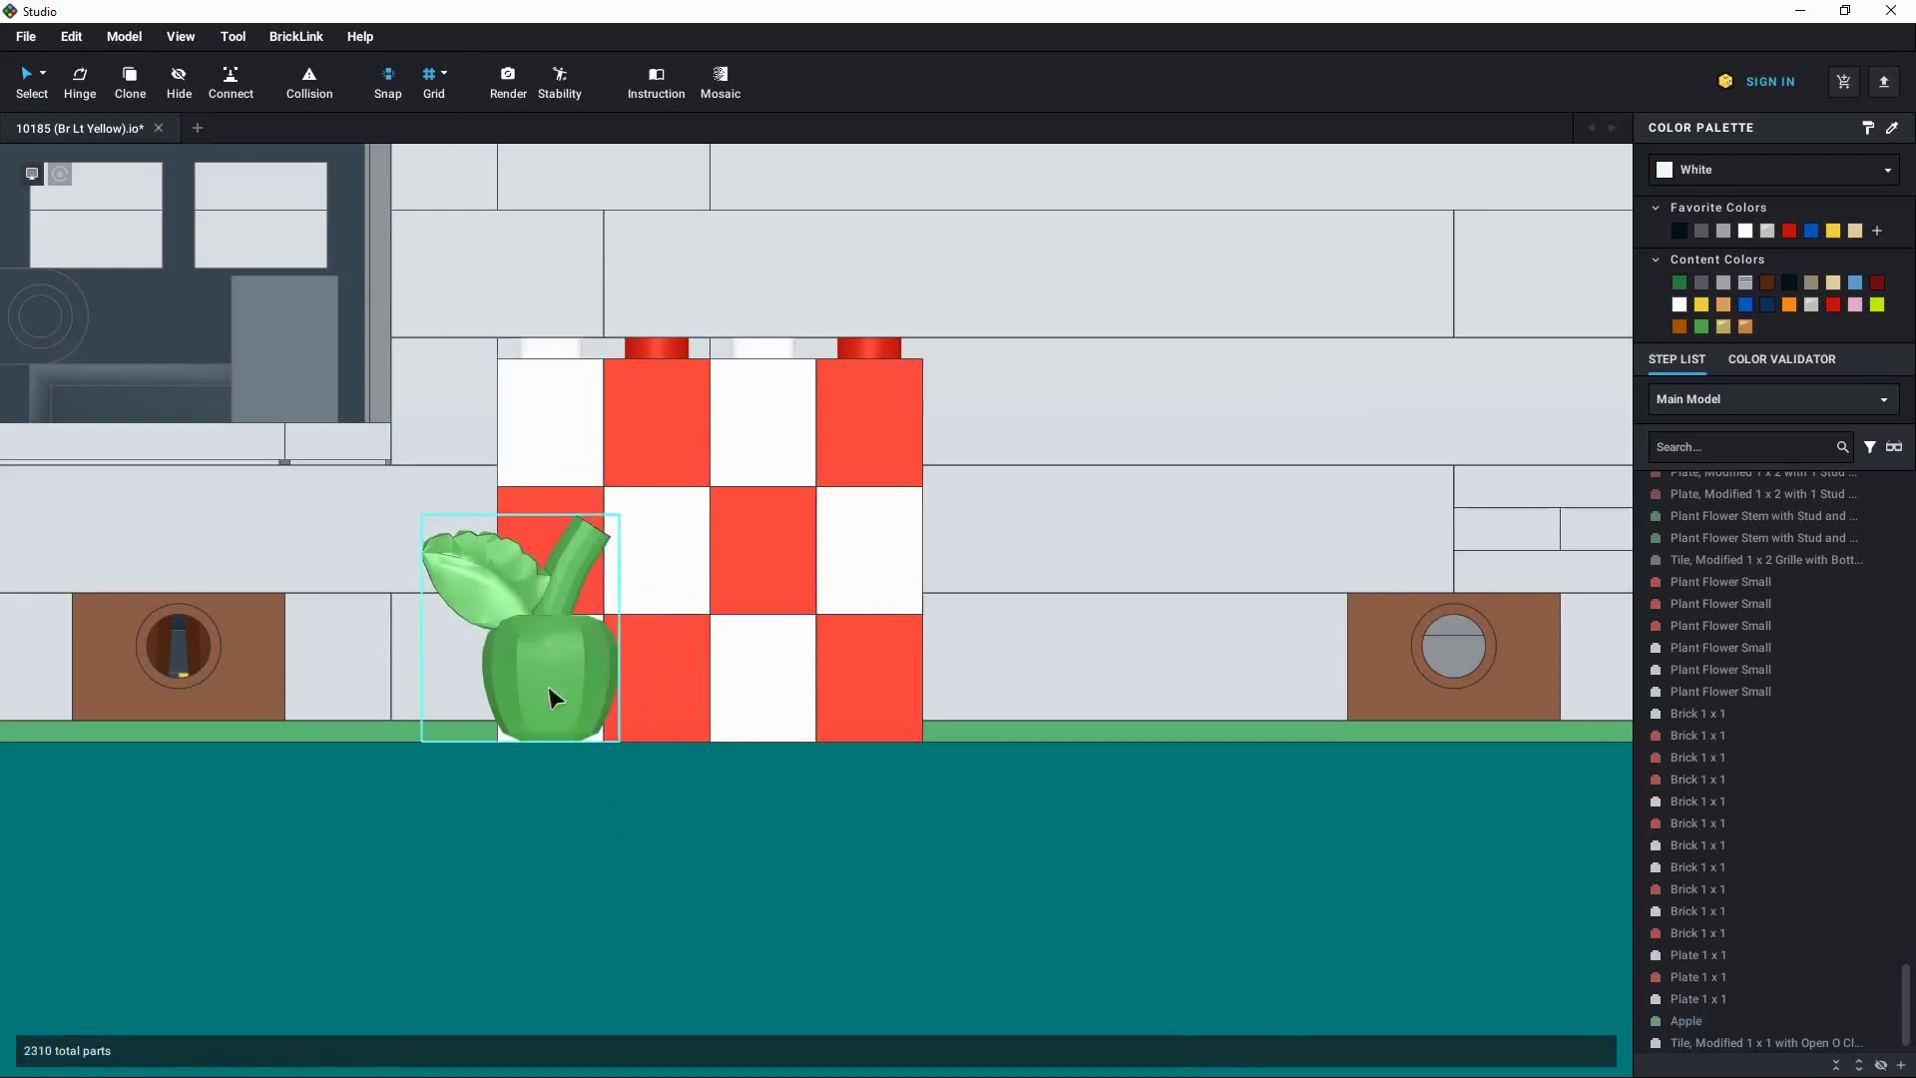
Tip the loose apple onto its side so its stem faces outward, and restore the straight-on orthographic view
{"action": "right_click_drag", "start_coordinate": [552, 703], "coordinate": [540, 724]}
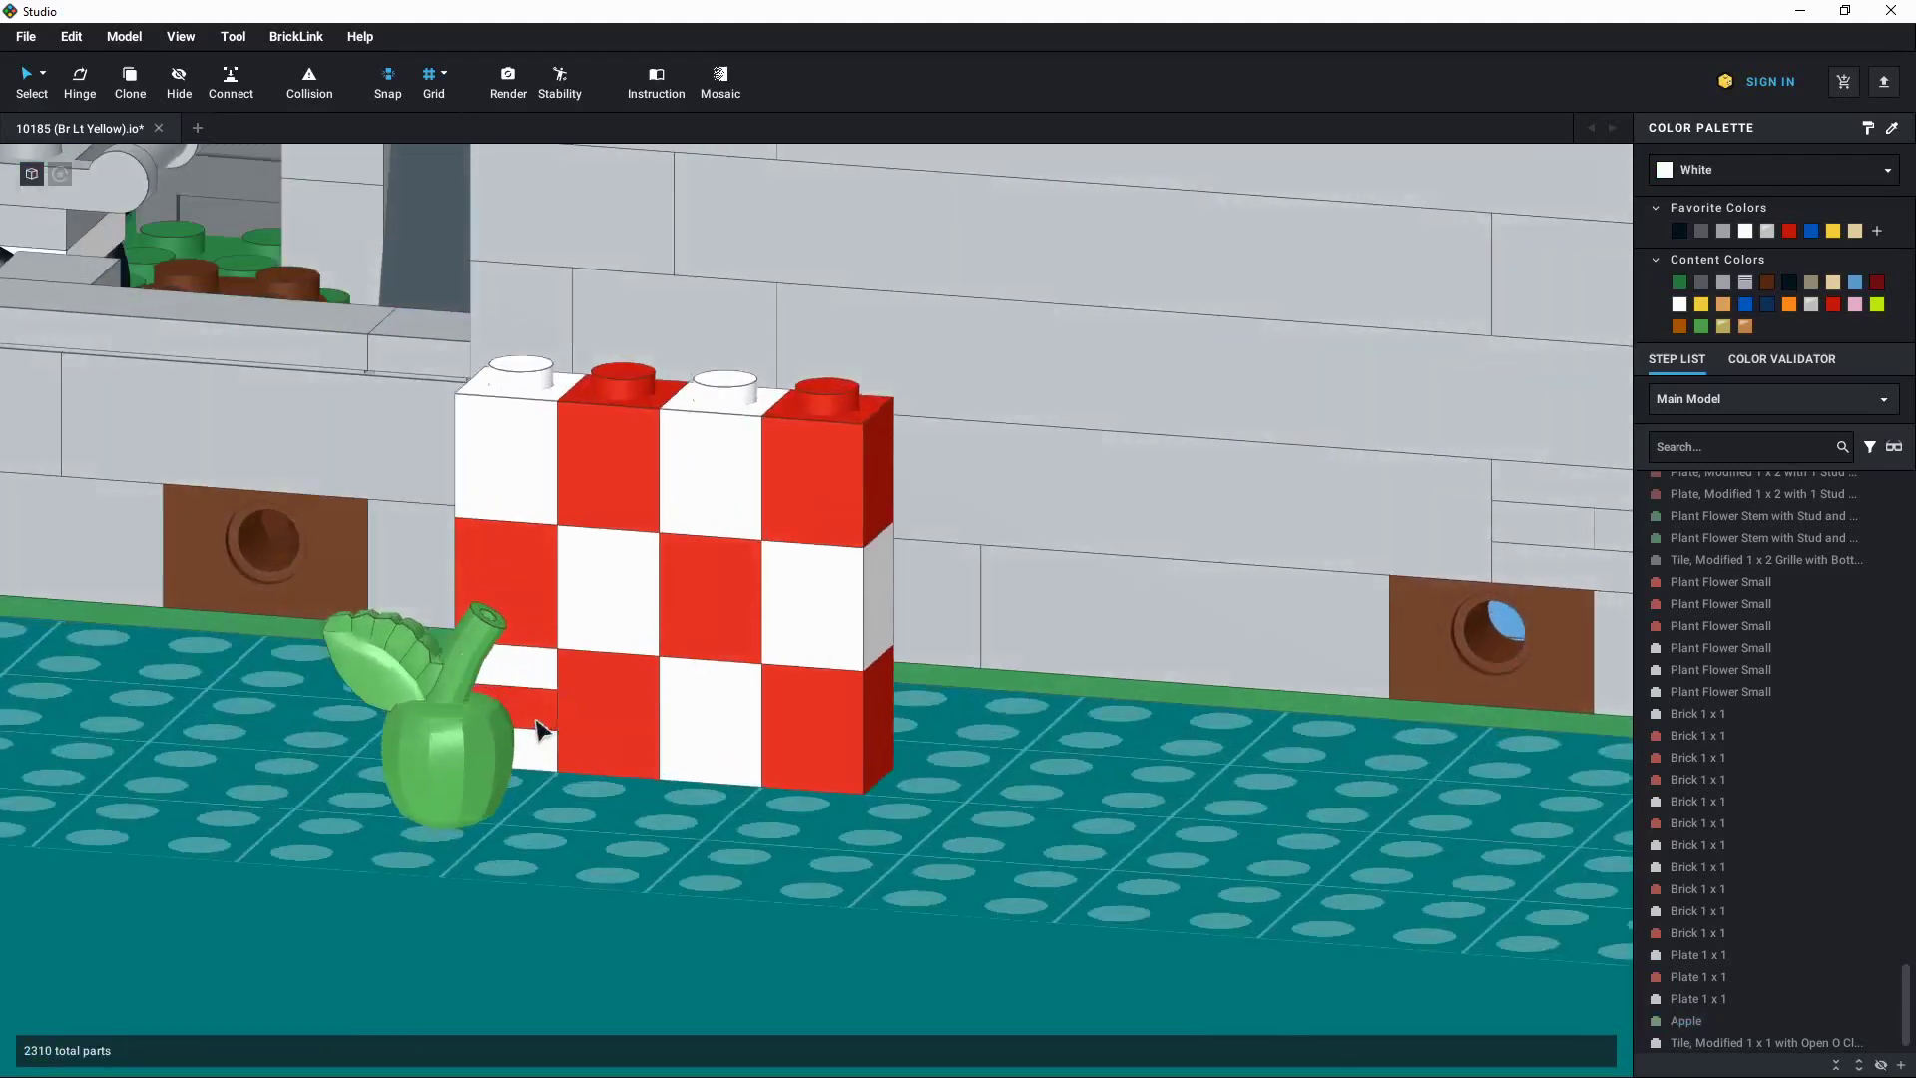
{"action": "left_click", "coordinate": [455, 736]}
{"action": "key", "text": "Down"}
{"action": "left_click", "coordinate": [537, 847]}
{"action": "right_click_drag", "start_coordinate": [576, 844], "coordinate": [597, 827]}
{"action": "left_click", "coordinate": [601, 680]}
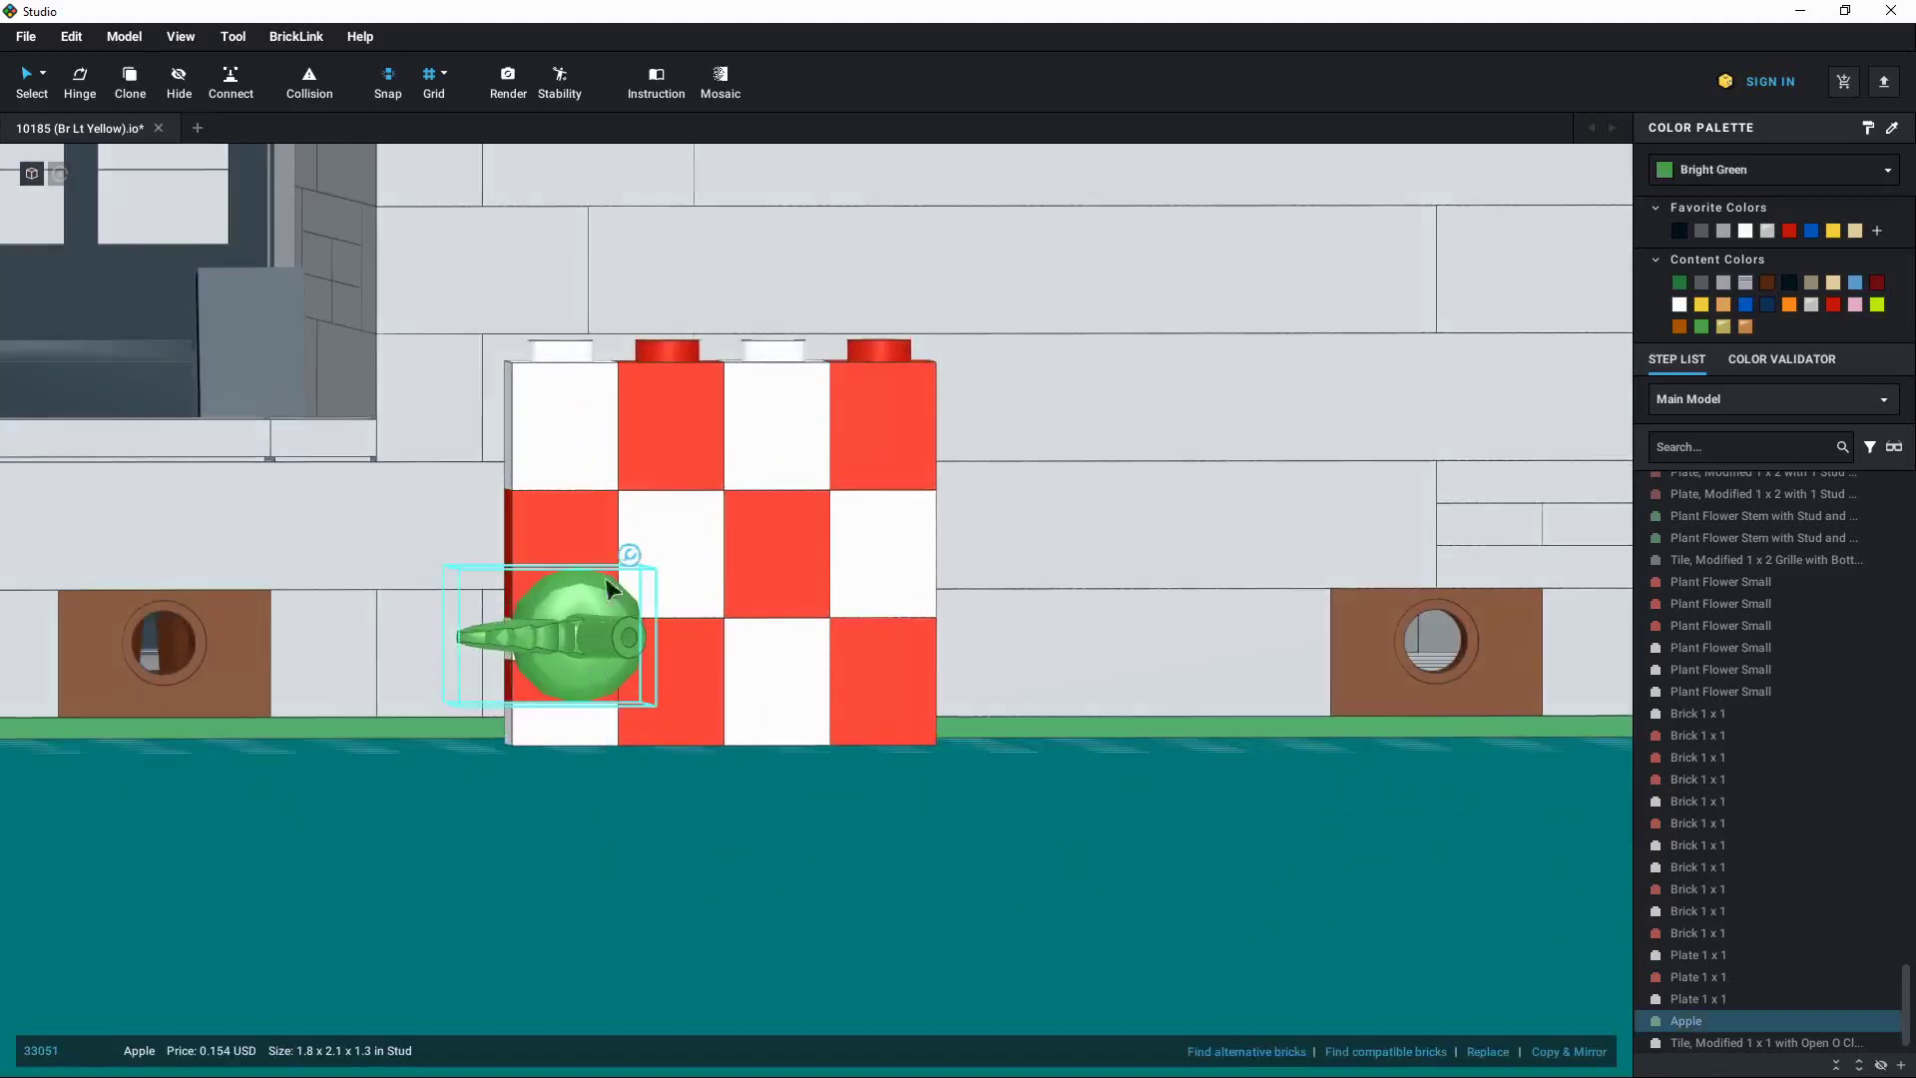
{"action": "left_click", "coordinate": [706, 831]}
{"action": "left_click", "coordinate": [31, 175]}
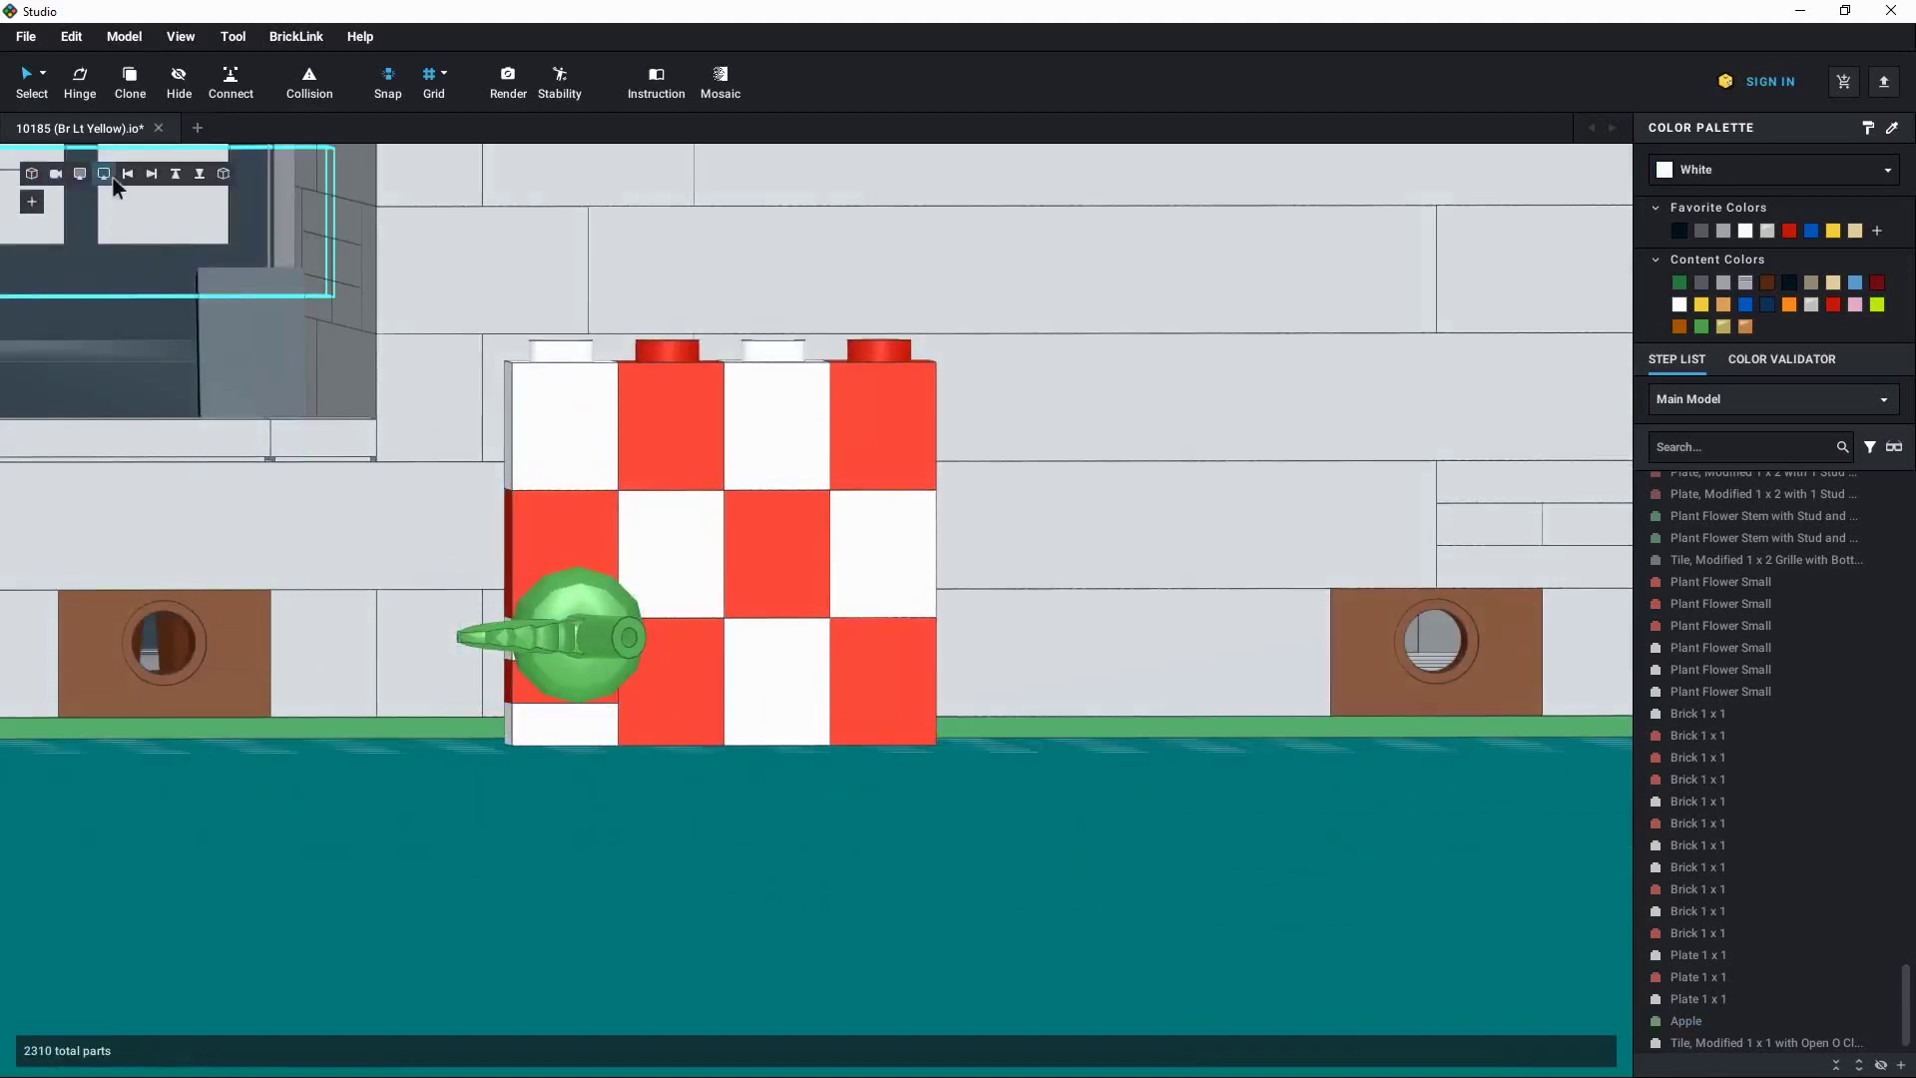
Try moving the tipped apple up and down the brick wall with the Move tool on the coarse grid
{"action": "left_click", "coordinate": [554, 620]}
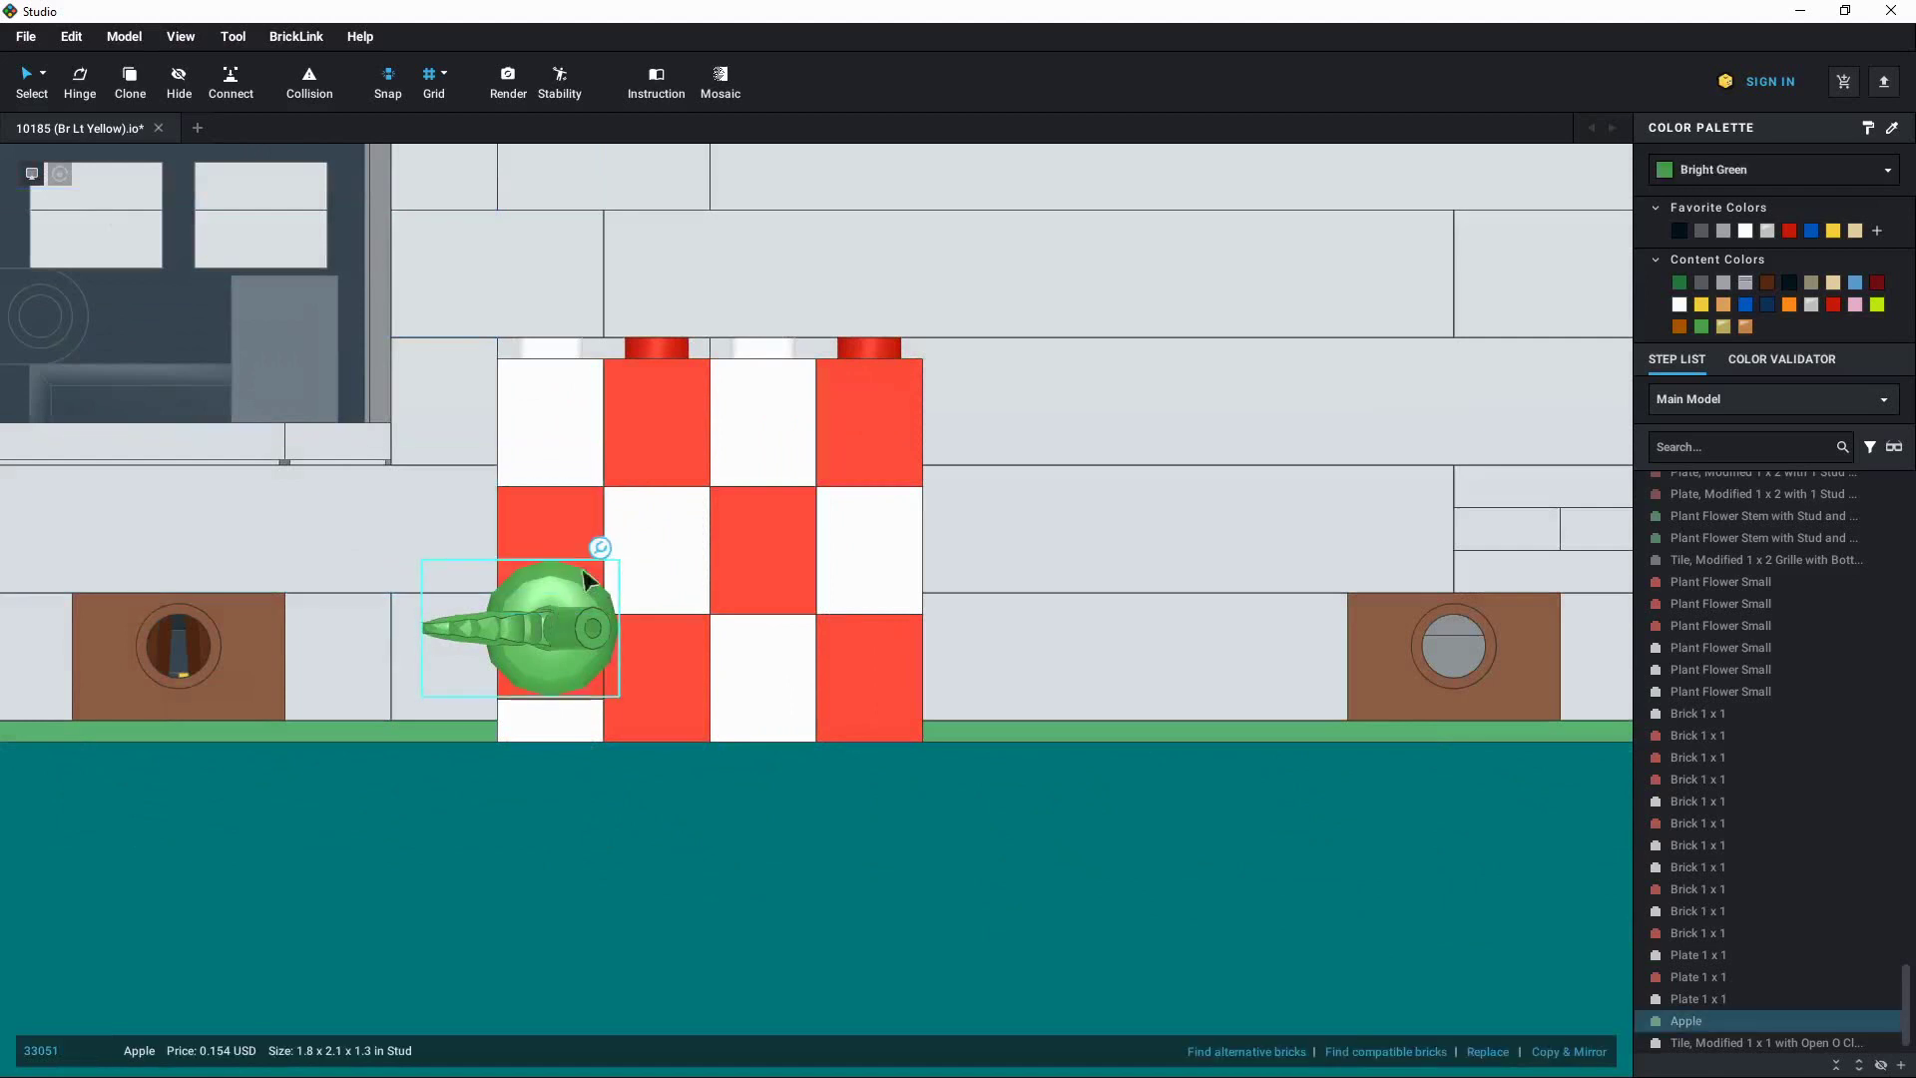
{"action": "left_click", "coordinate": [600, 546]}
{"action": "left_click", "coordinate": [519, 698]}
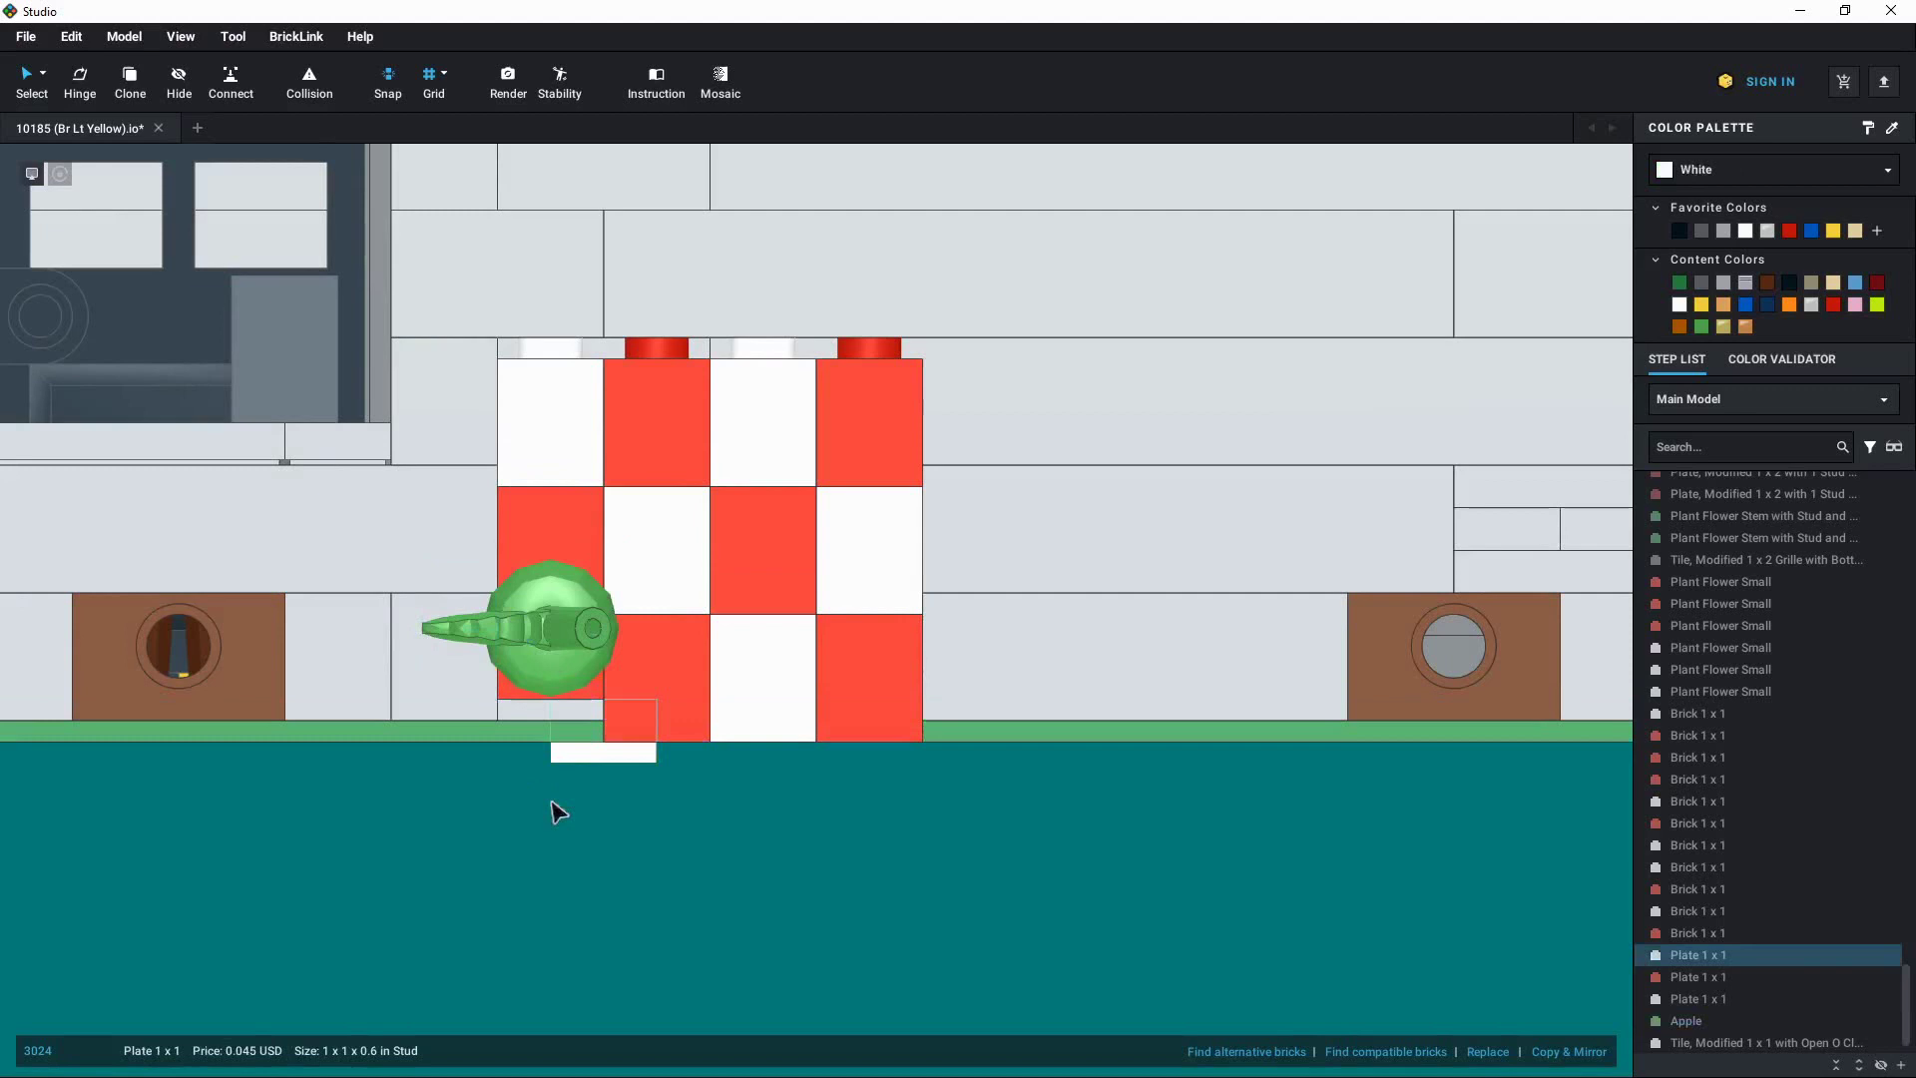
{"action": "left_click", "coordinate": [606, 866]}
{"action": "left_click", "coordinate": [554, 614]}
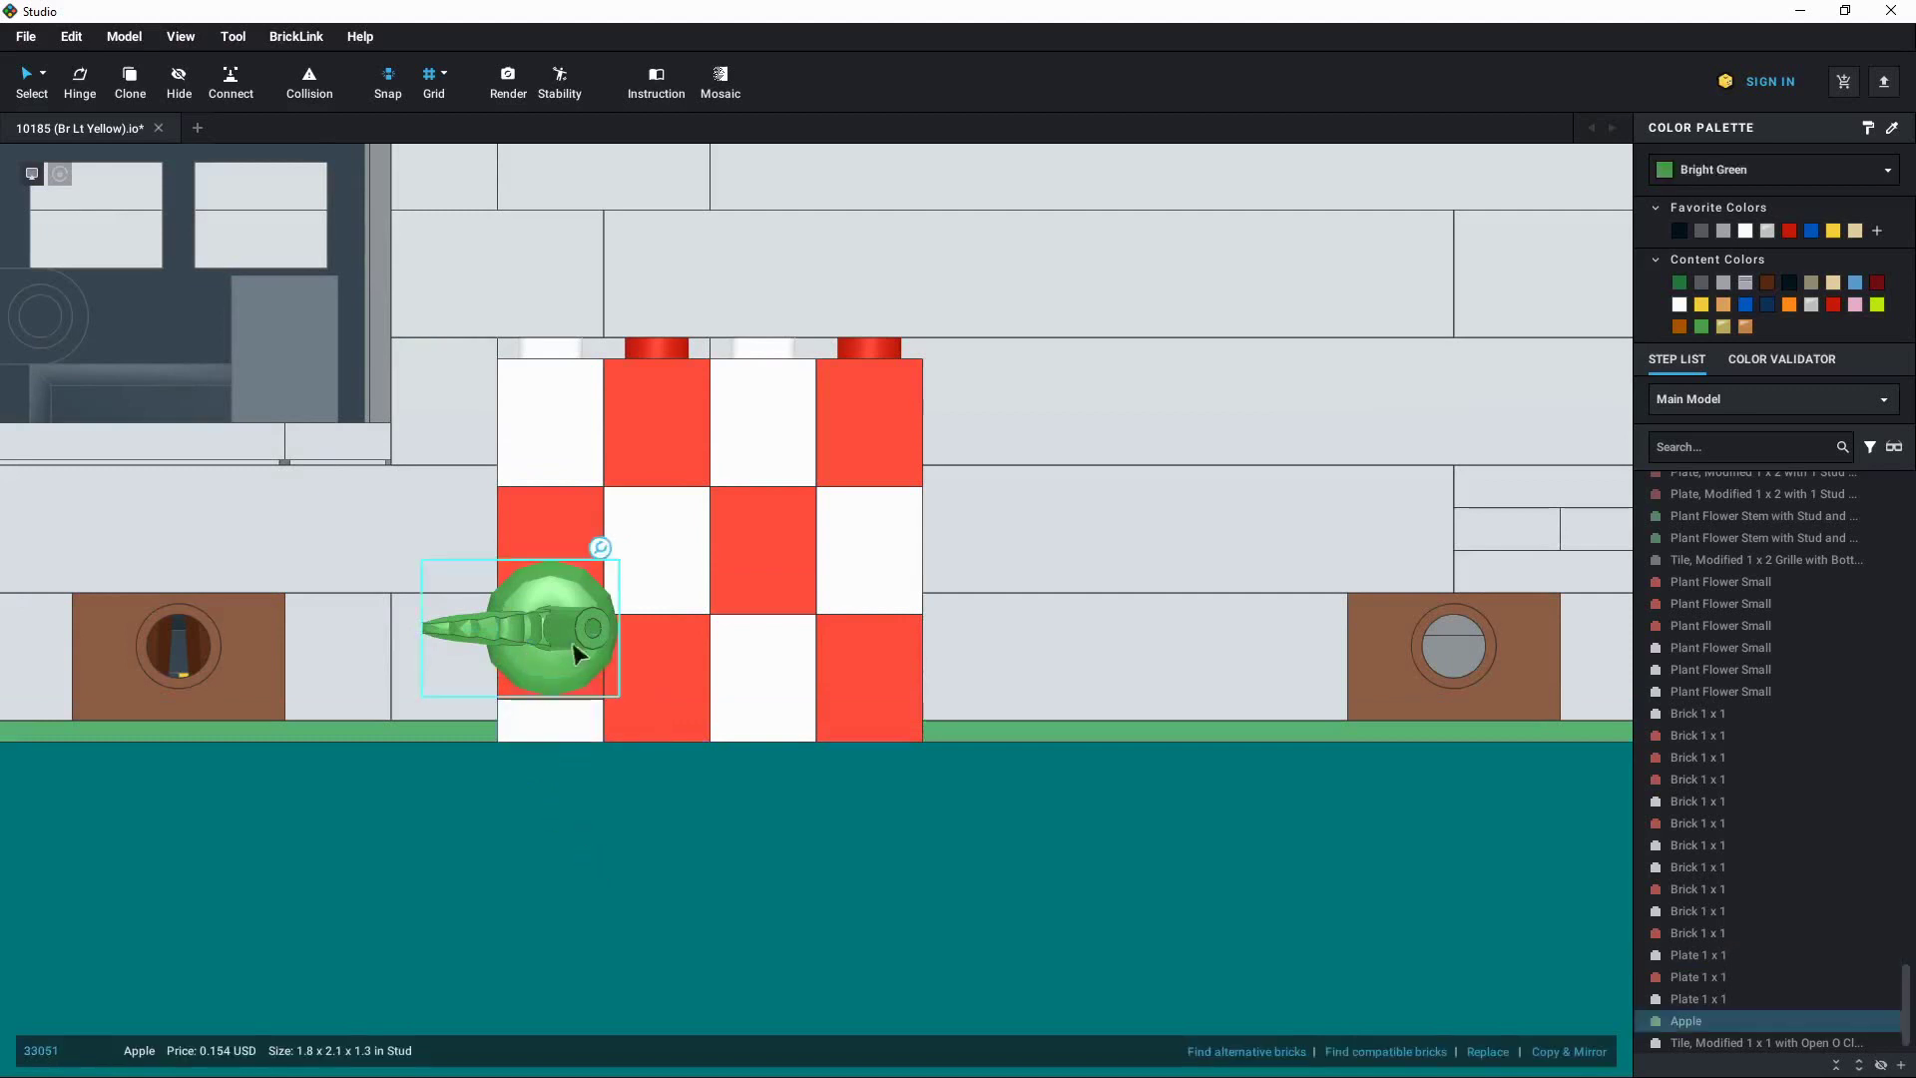
{"action": "left_click", "coordinate": [600, 547]}
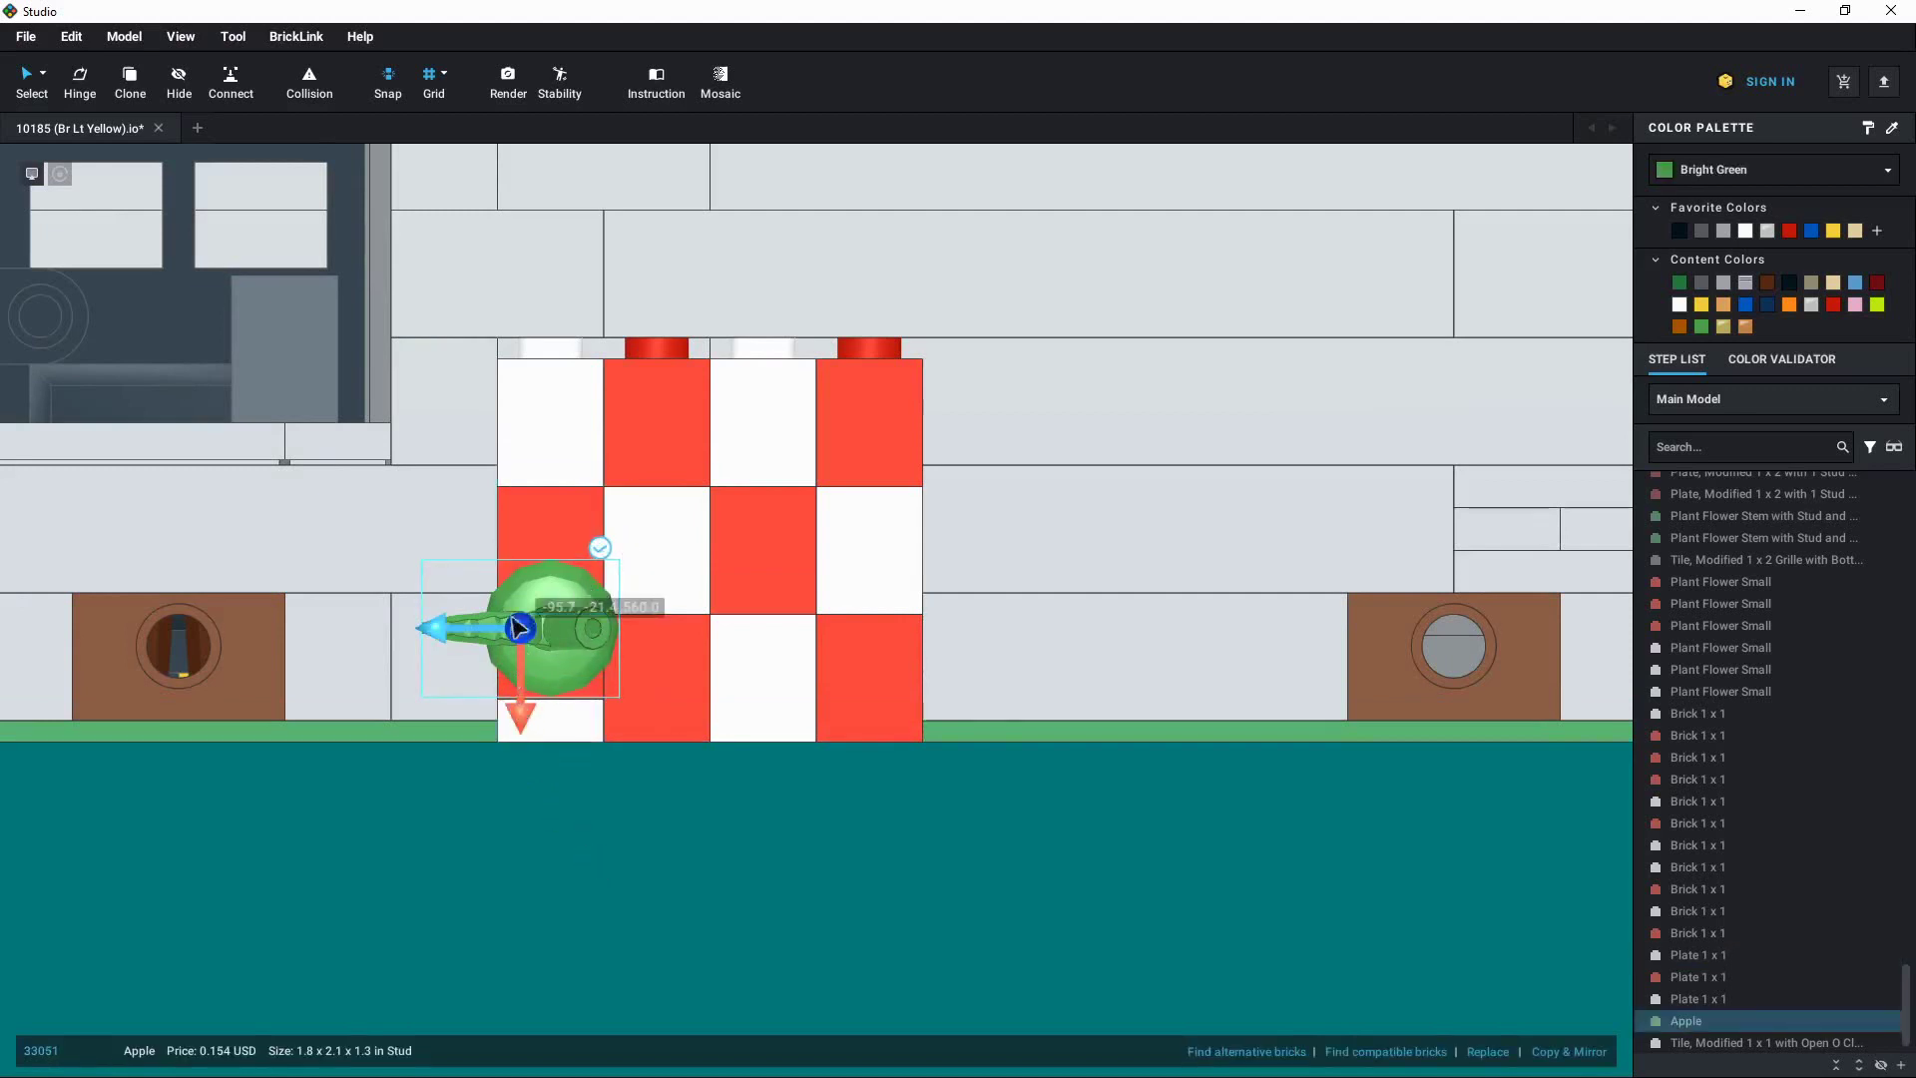
{"action": "left_click_drag", "start_coordinate": [518, 627], "coordinate": [518, 536]}
{"action": "left_click_drag", "start_coordinate": [518, 439], "coordinate": [532, 655]}
{"action": "left_click_drag", "start_coordinate": [536, 736], "coordinate": [521, 607]}
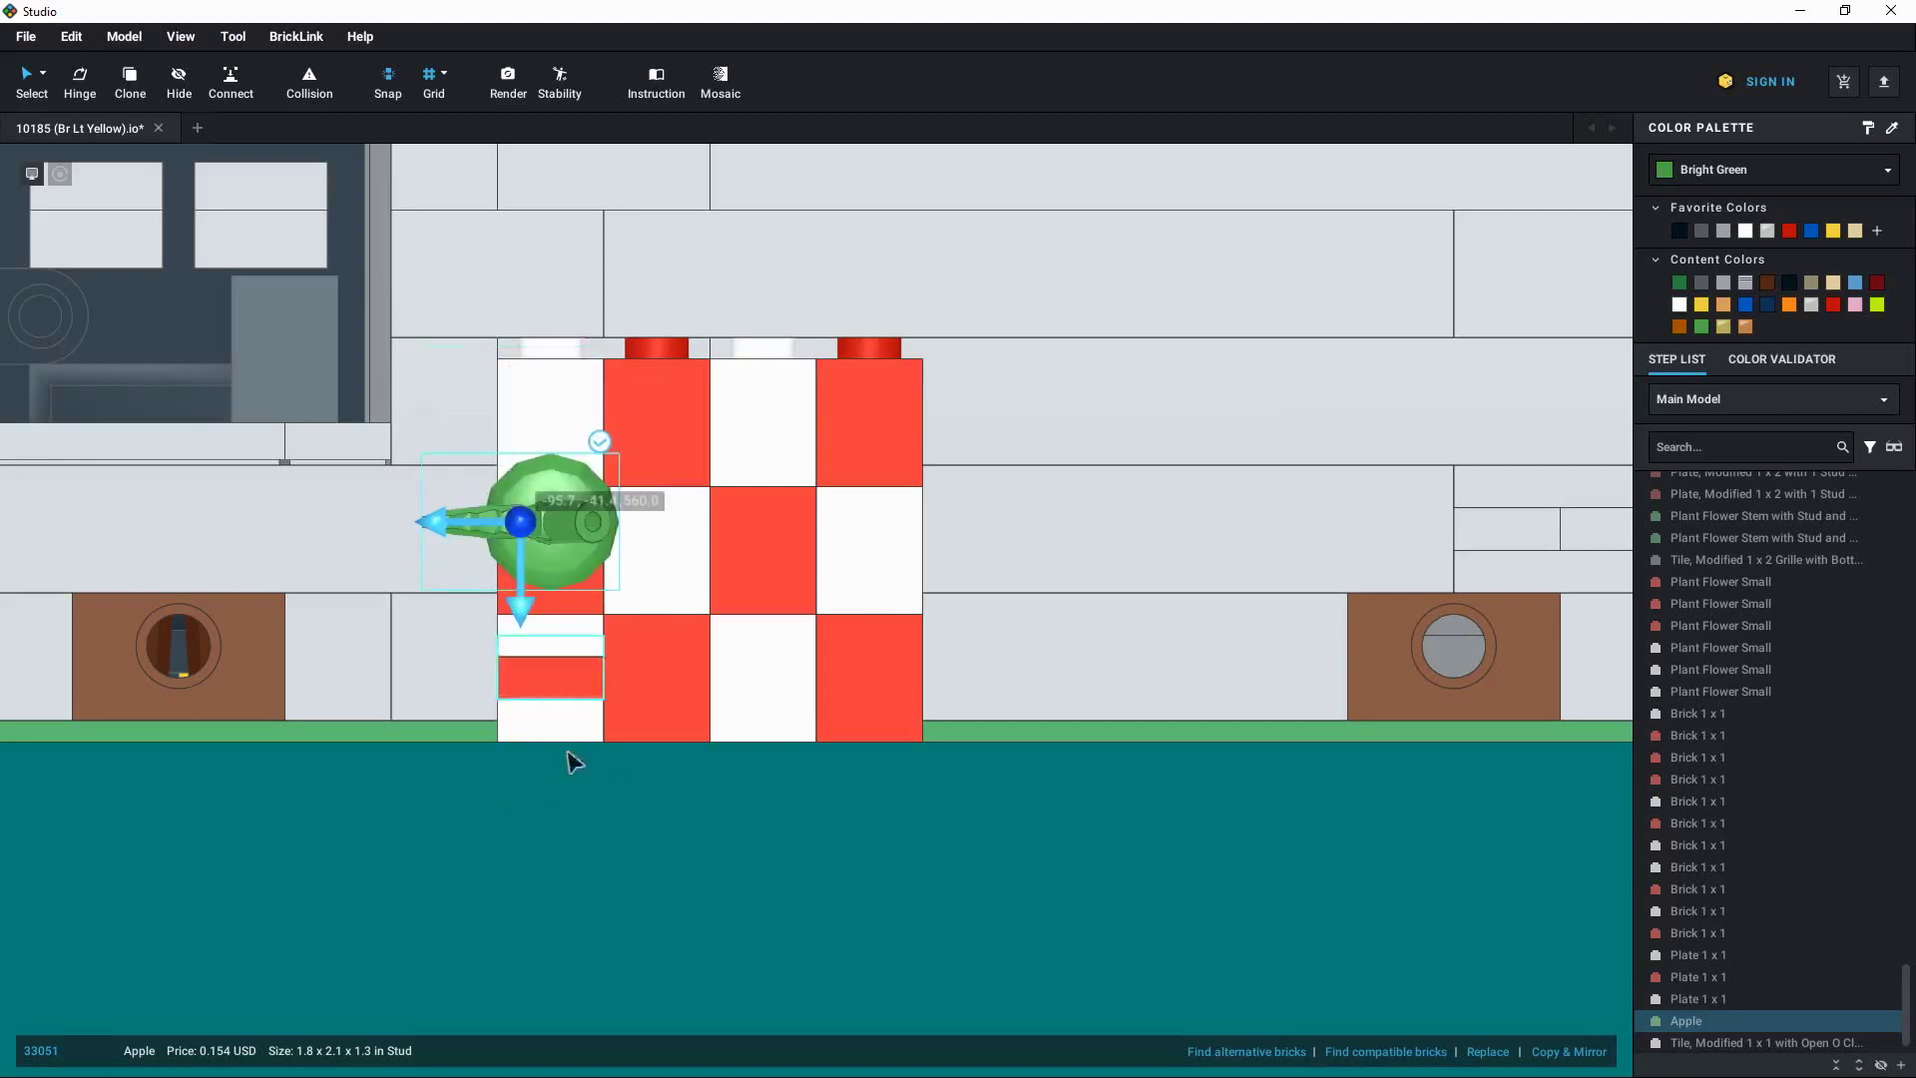
Undo the vertical move and the tipping of the loose apple, and leave the Move tool
{"action": "key", "text": "ctrl+z"}
{"action": "key", "text": "ctrl+z"}
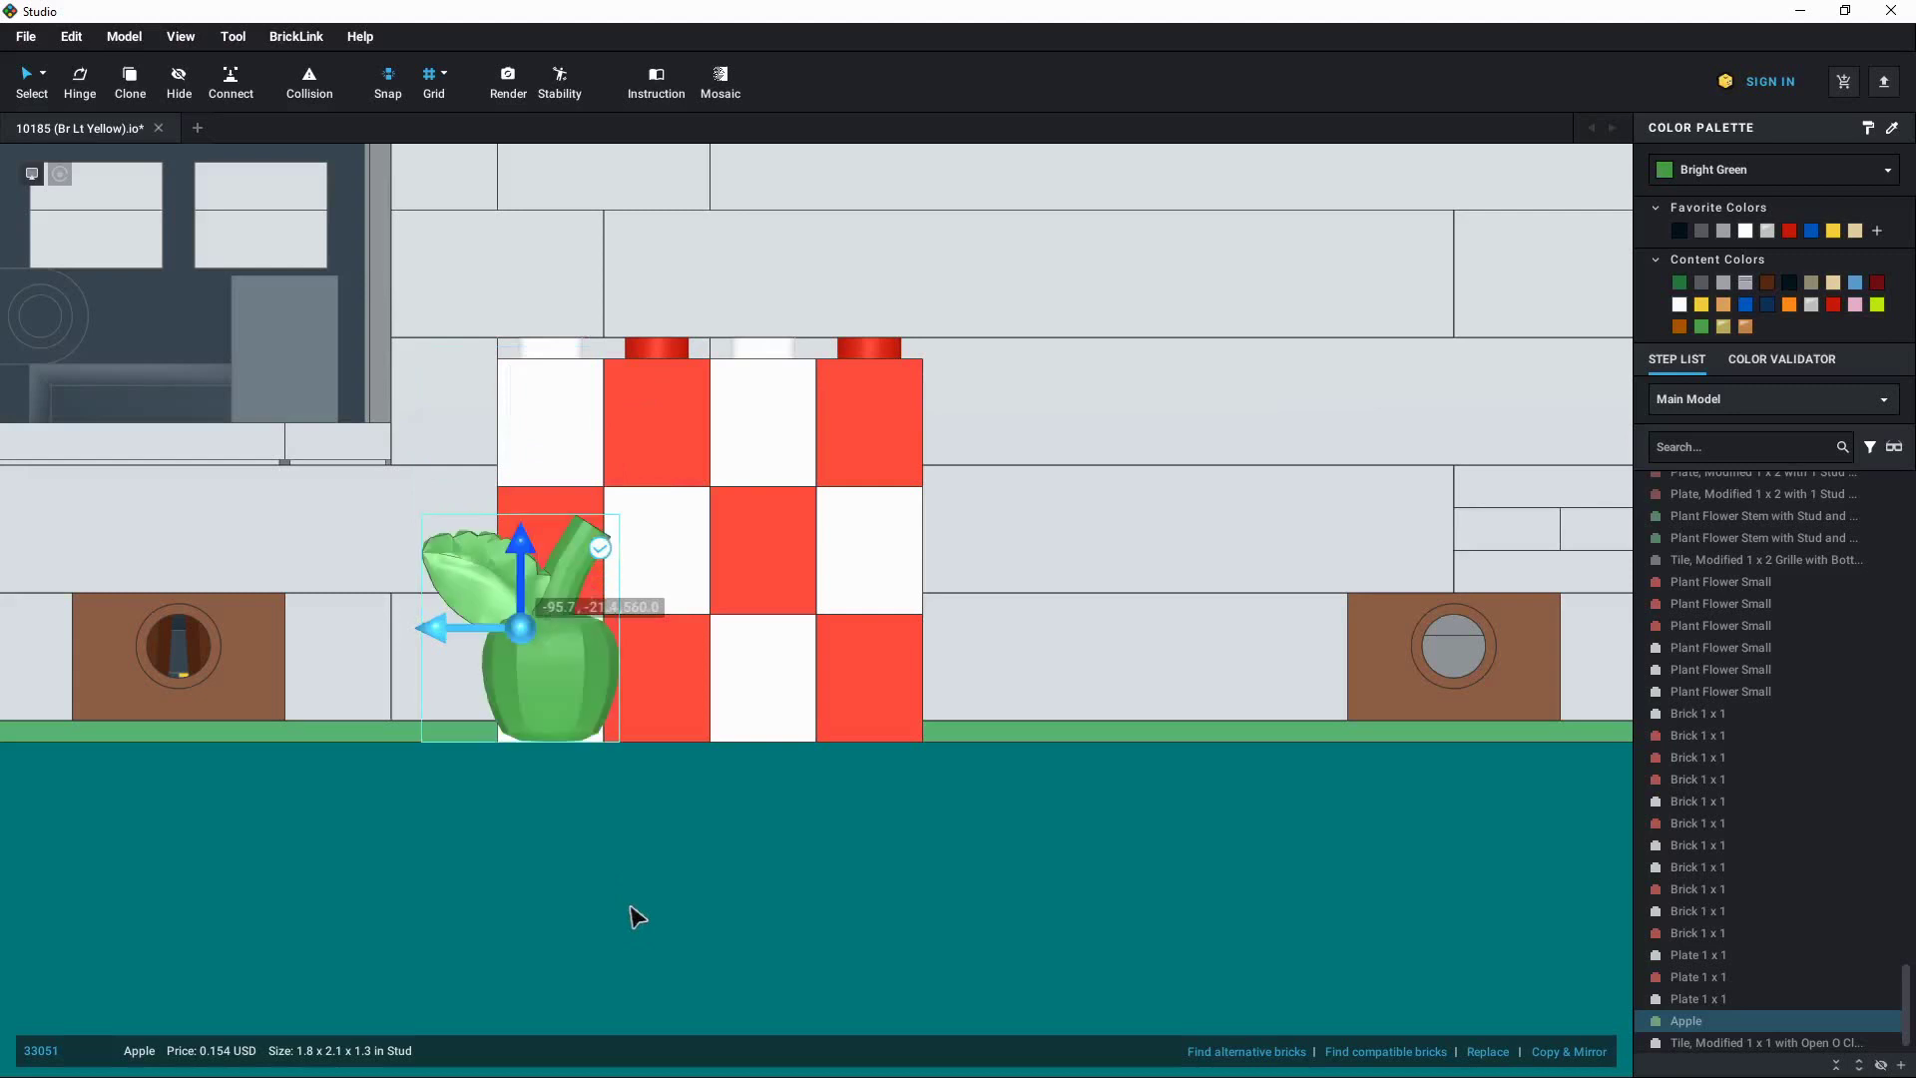
{"action": "key", "text": "Escape"}
Set the first and second Move tool coordinates of the loose apple to 0
{"action": "left_click", "coordinate": [547, 669]}
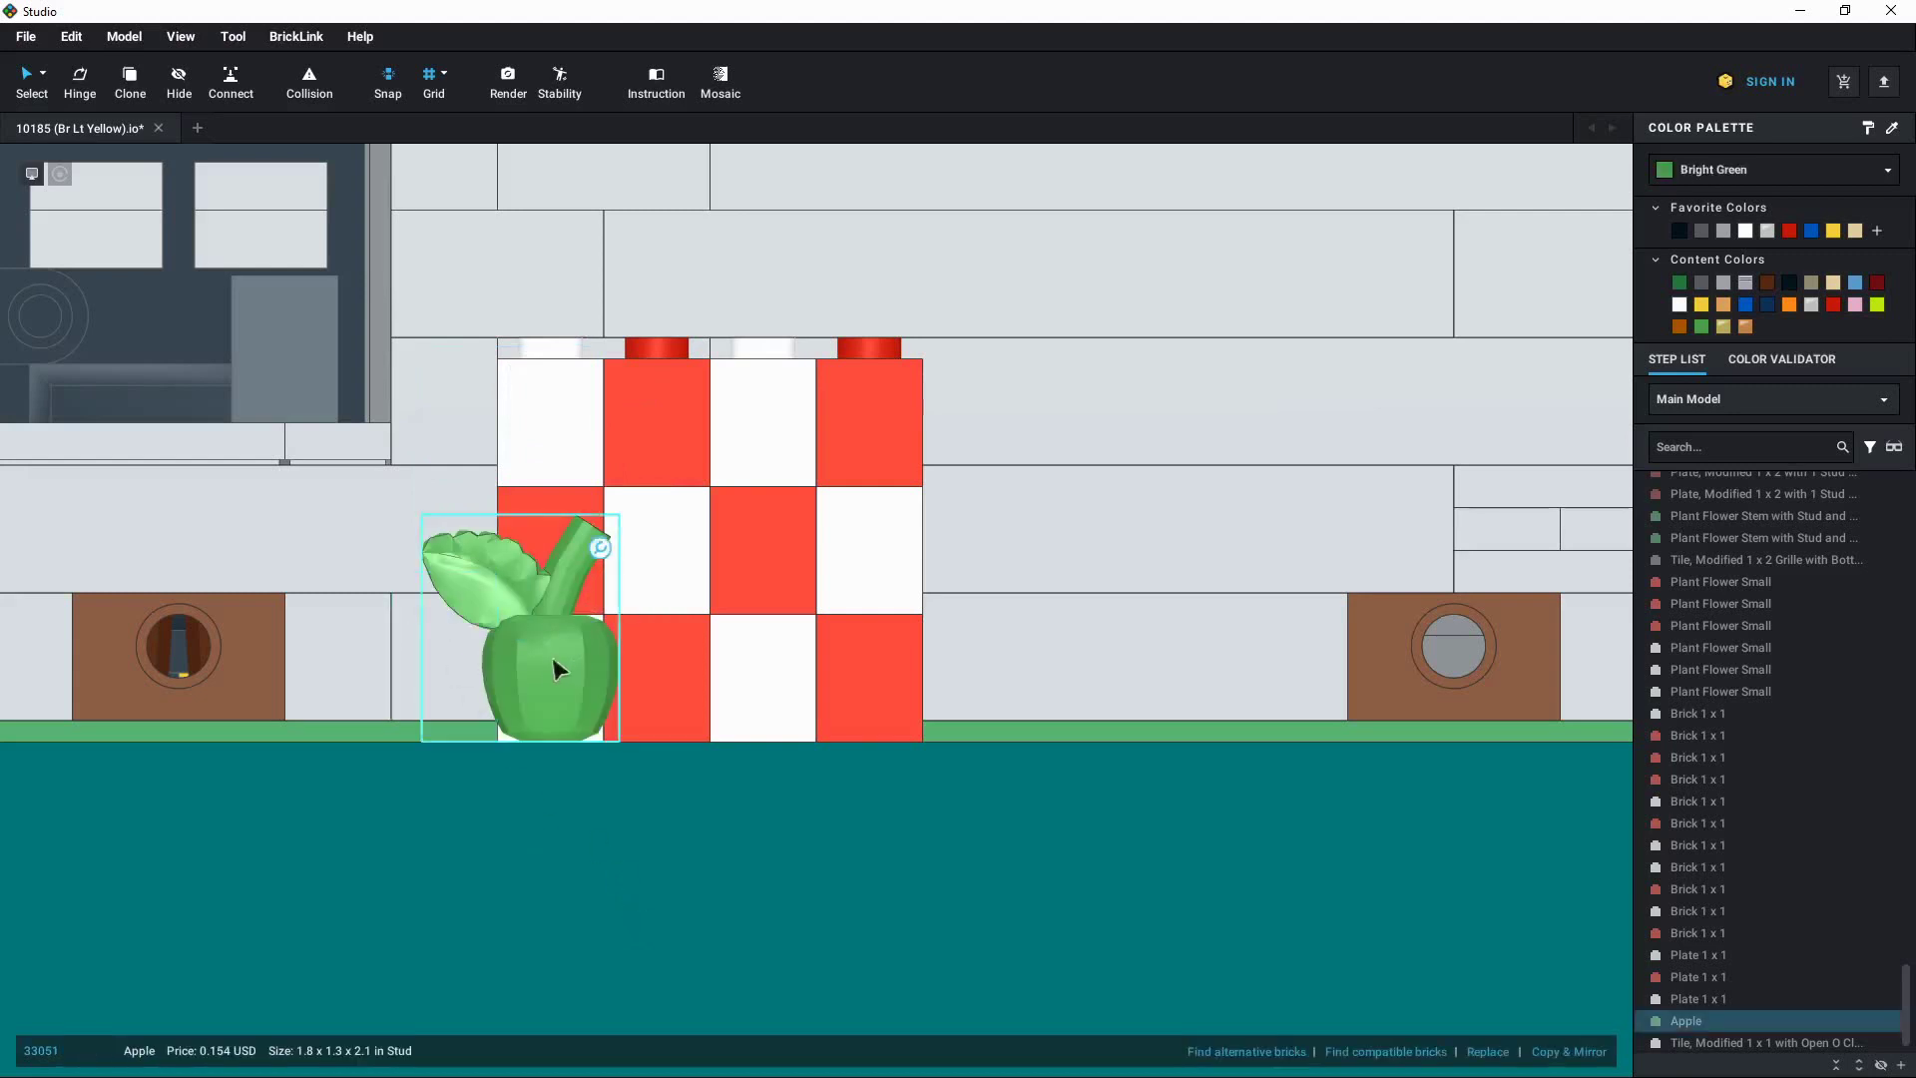
{"action": "left_click", "coordinate": [622, 548]}
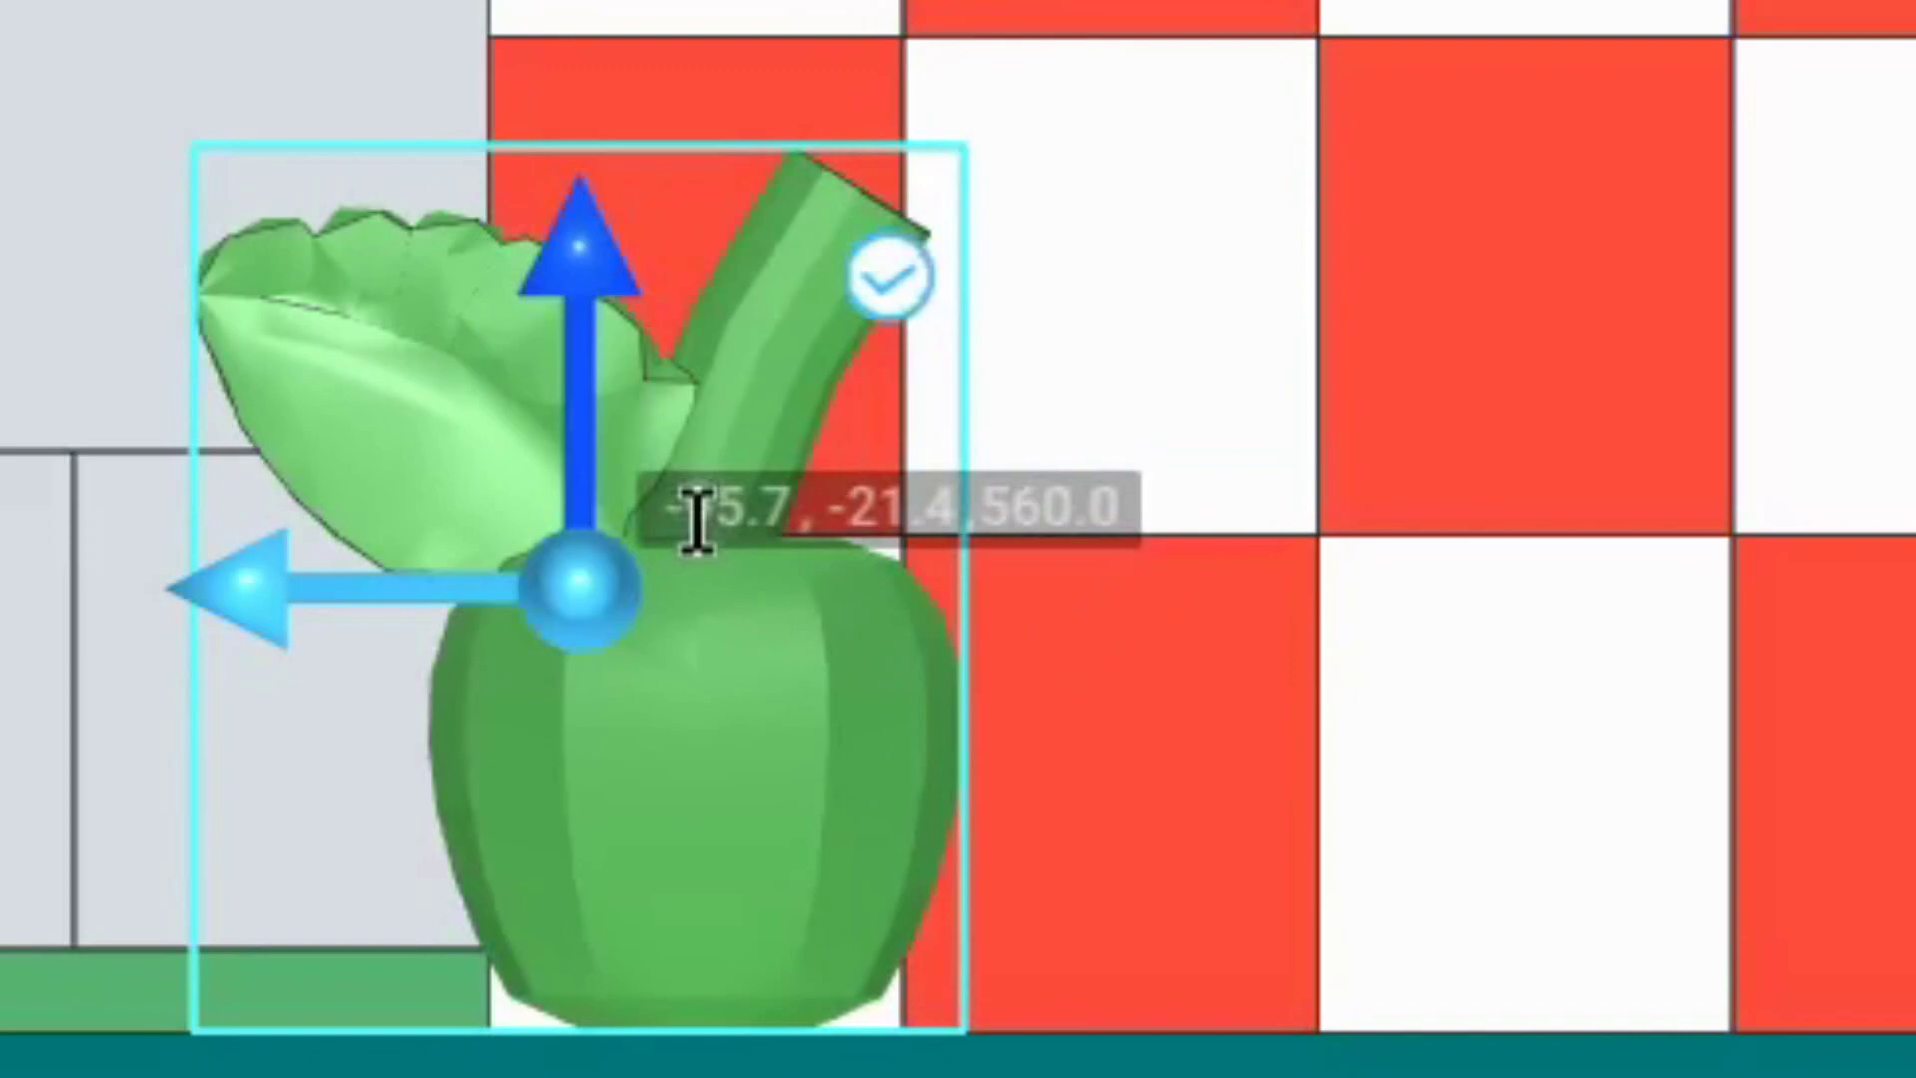
{"action": "left_click", "coordinate": [833, 516]}
{"action": "type", "text": "0"}
{"action": "key", "text": "Tab"}
{"action": "type", "text": "0"}
{"action": "key", "text": "Return"}
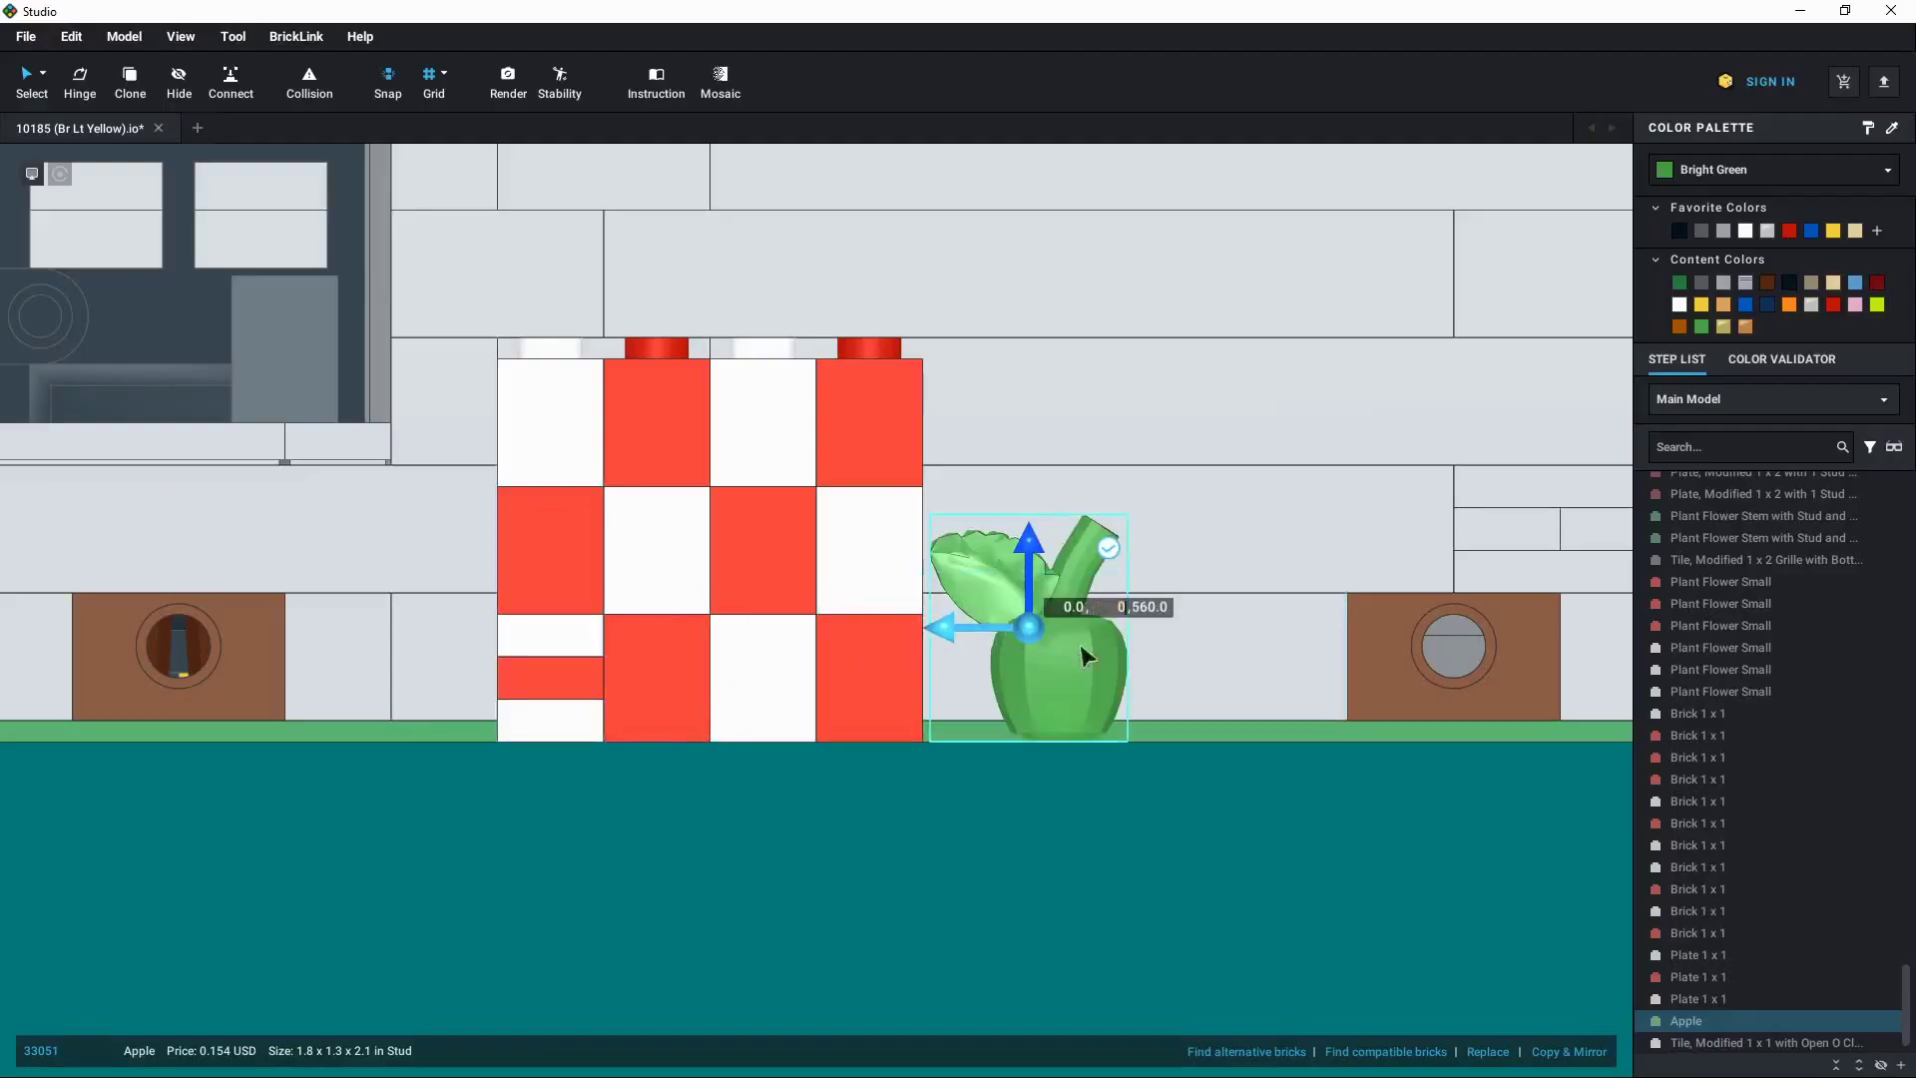
{"action": "key", "text": "Return"}
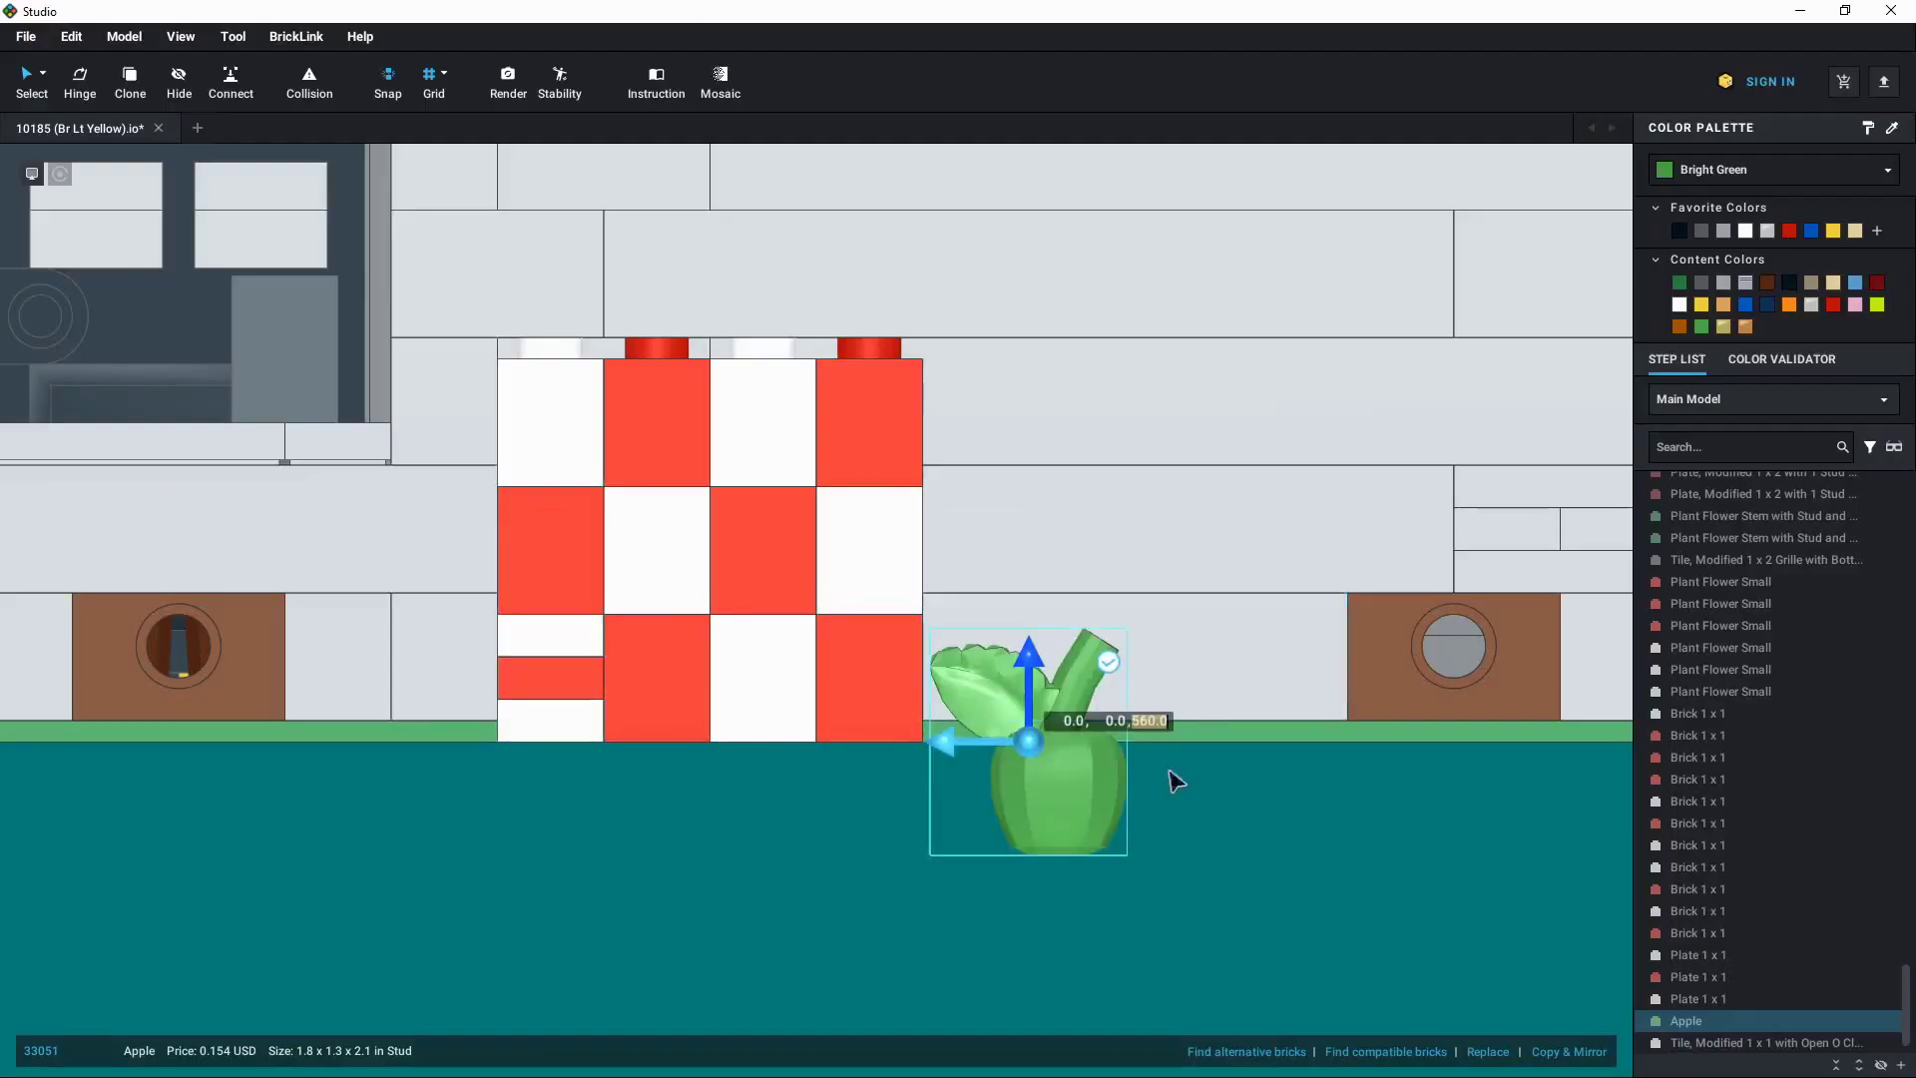
Set the third Move tool coordinate of the loose apple to 0
{"action": "left_click", "coordinate": [1217, 866]}
{"action": "scroll", "coordinate": [1177, 848], "scroll_direction": "down", "scroll_amount": 3}
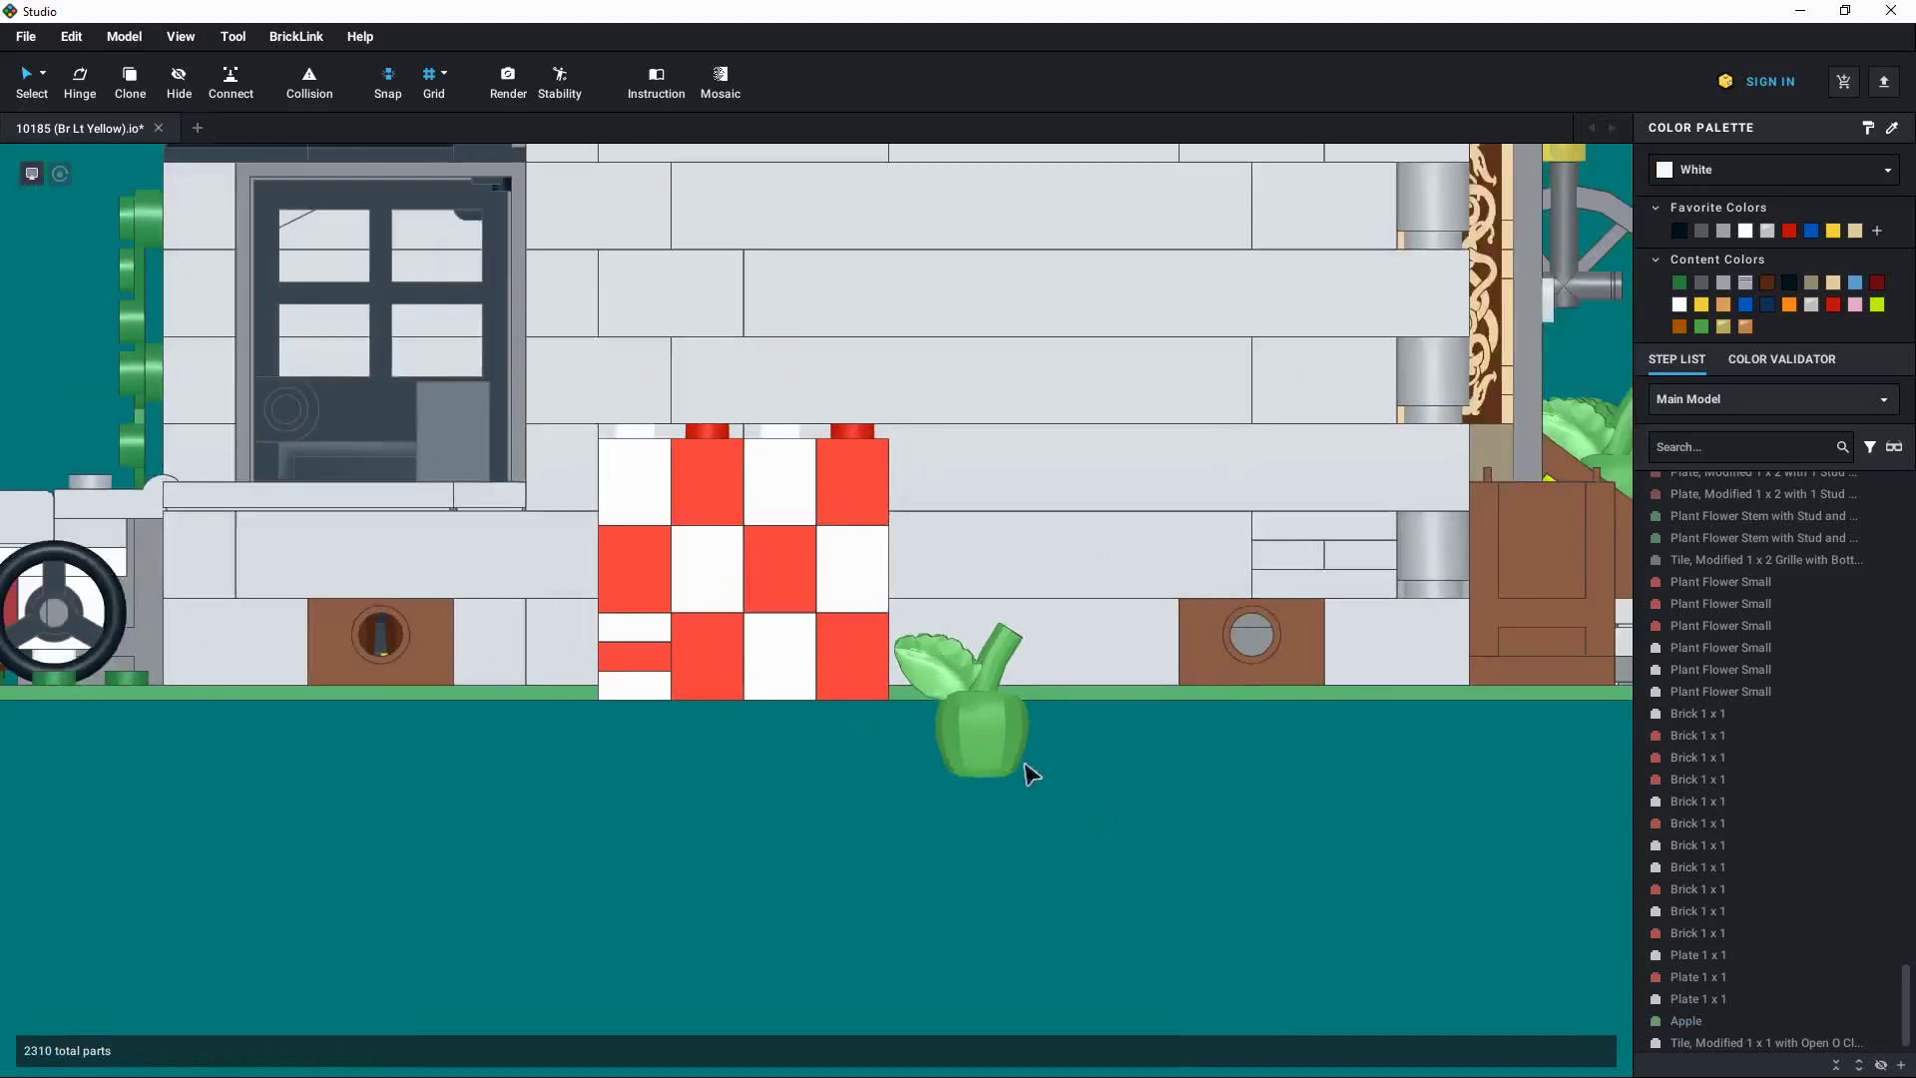
{"action": "left_click", "coordinate": [1028, 759]}
{"action": "left_click", "coordinate": [1020, 639]}
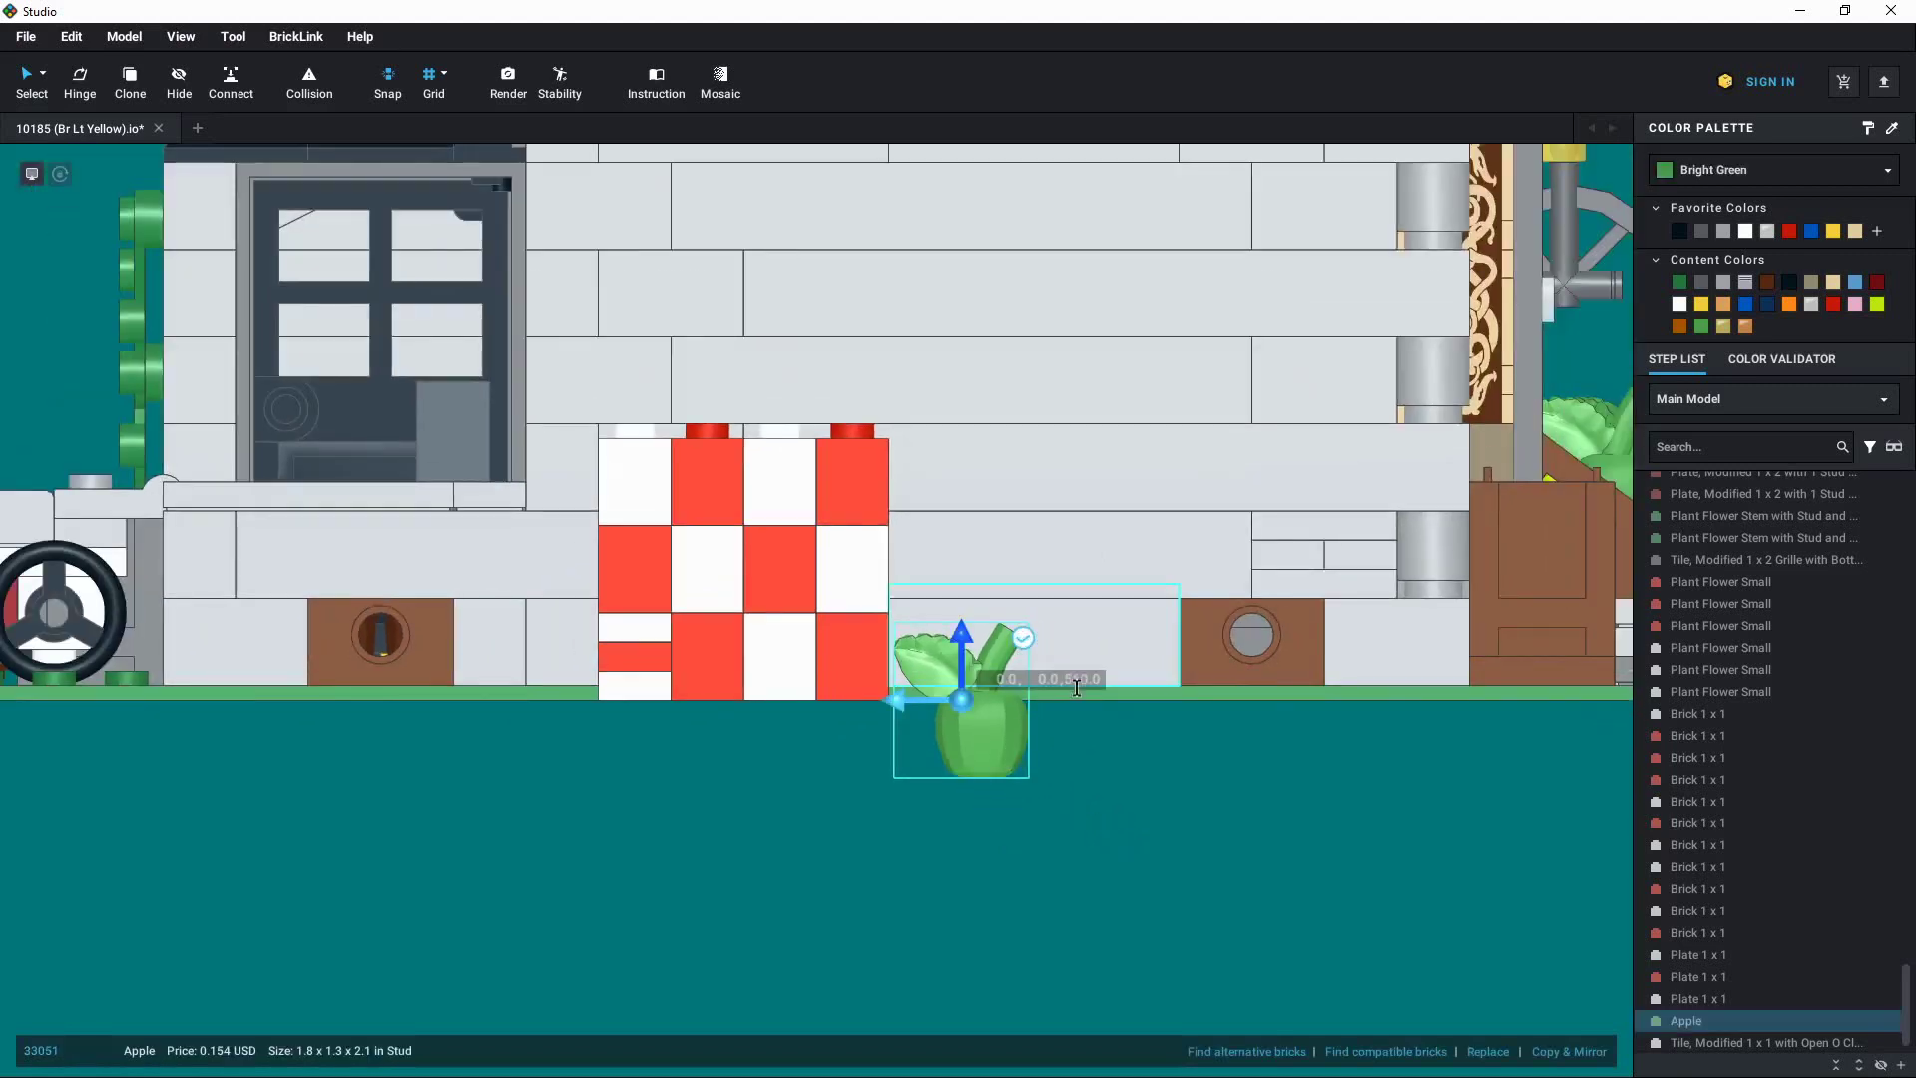
{"action": "scroll", "coordinate": [1105, 726], "scroll_direction": "down", "scroll_amount": 3}
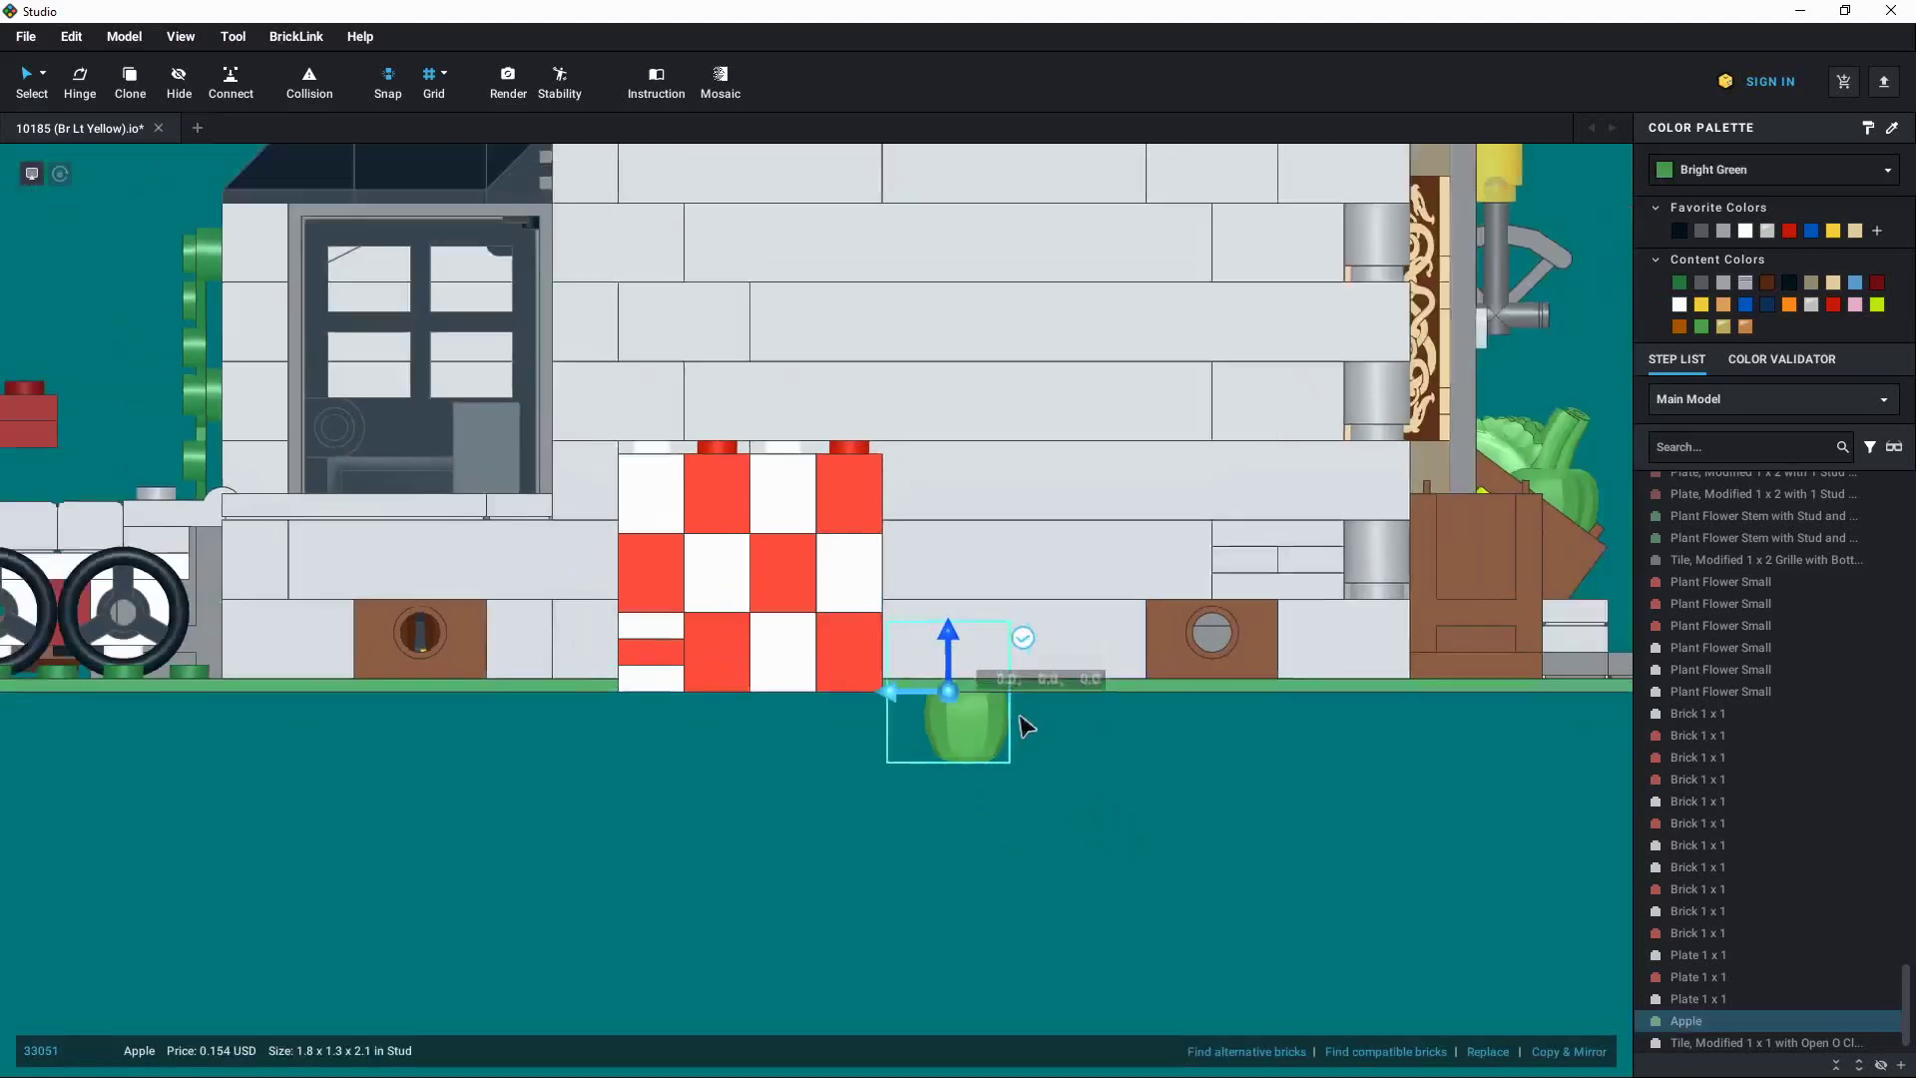
Examine the apple's position at the model's origin from beneath the green baseplates and from the side of the building
{"action": "right_click_drag", "start_coordinate": [1009, 774], "coordinate": [1112, 808]}
{"action": "scroll", "coordinate": [1108, 800], "scroll_direction": "down", "scroll_amount": 3}
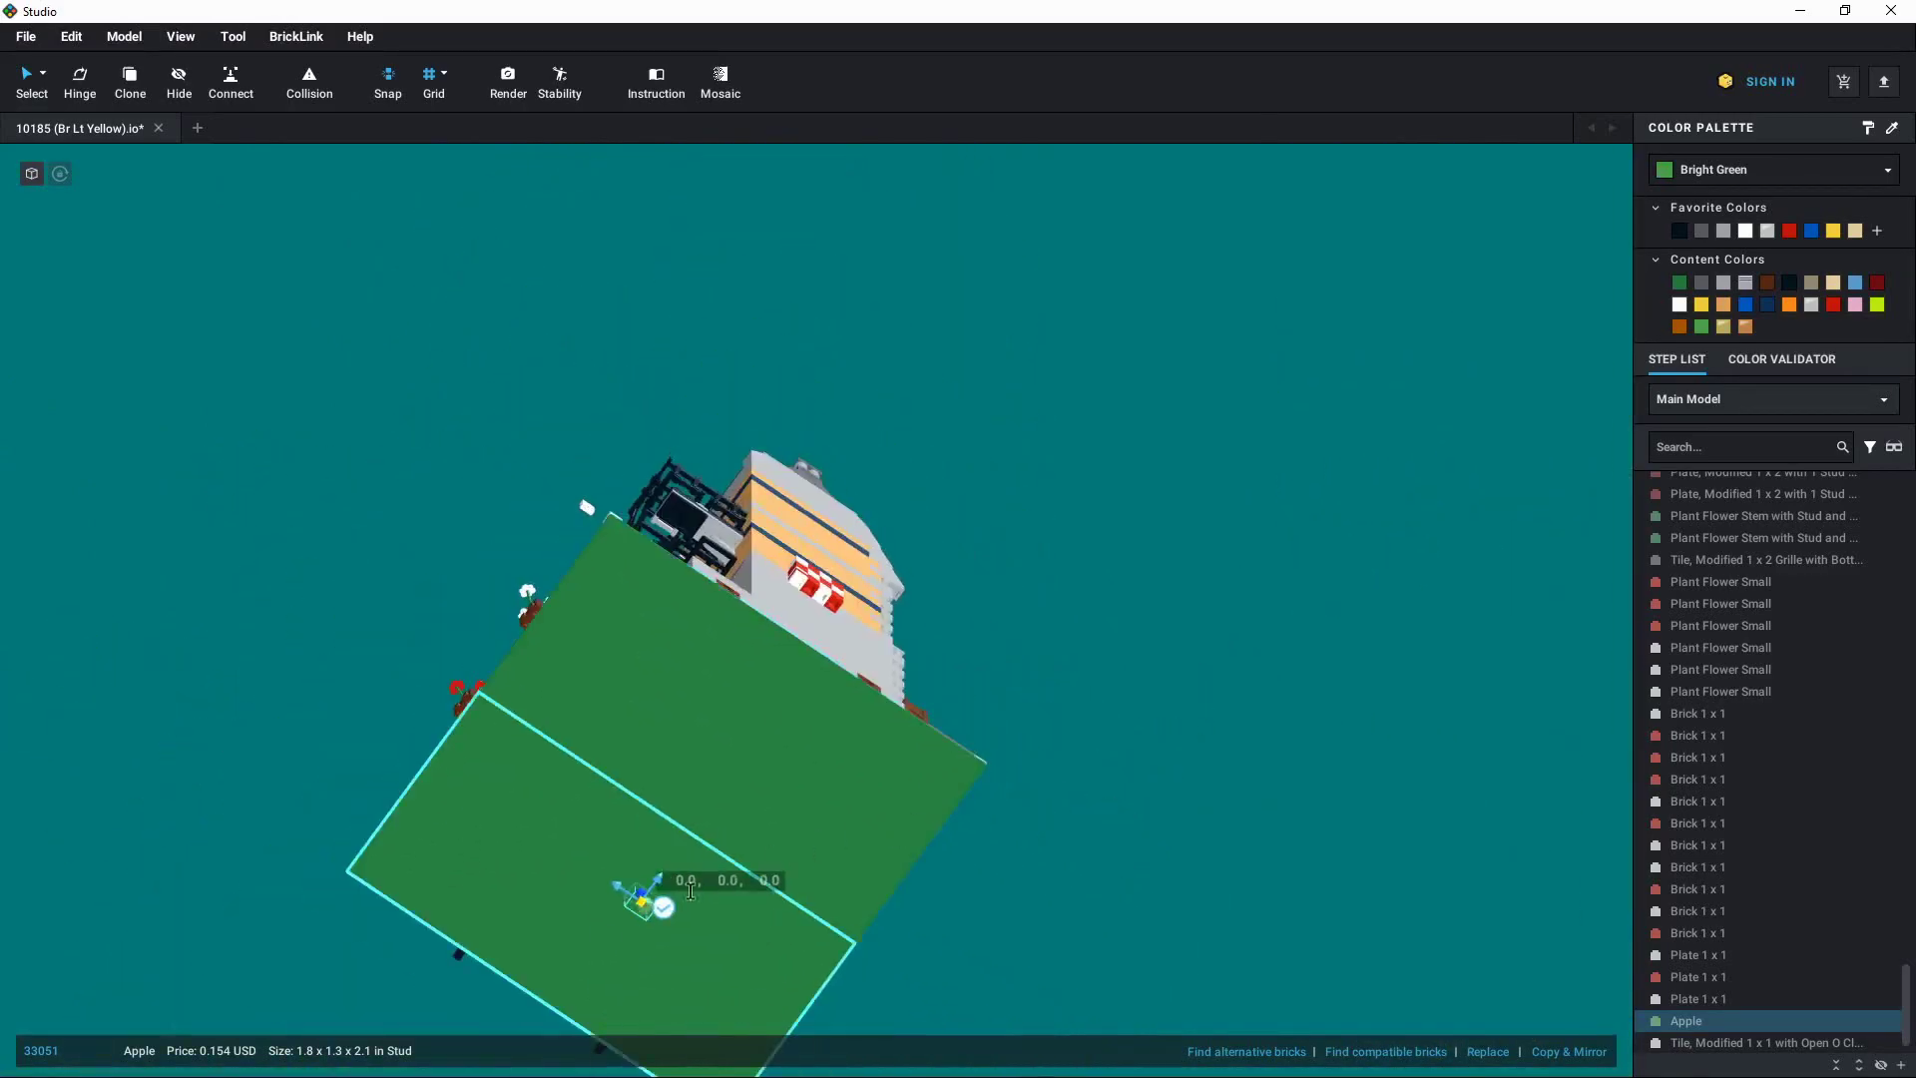
{"action": "scroll", "coordinate": [598, 926], "scroll_direction": "up", "scroll_amount": 2}
{"action": "middle_click_drag", "start_coordinate": [600, 915], "coordinate": [655, 778]}
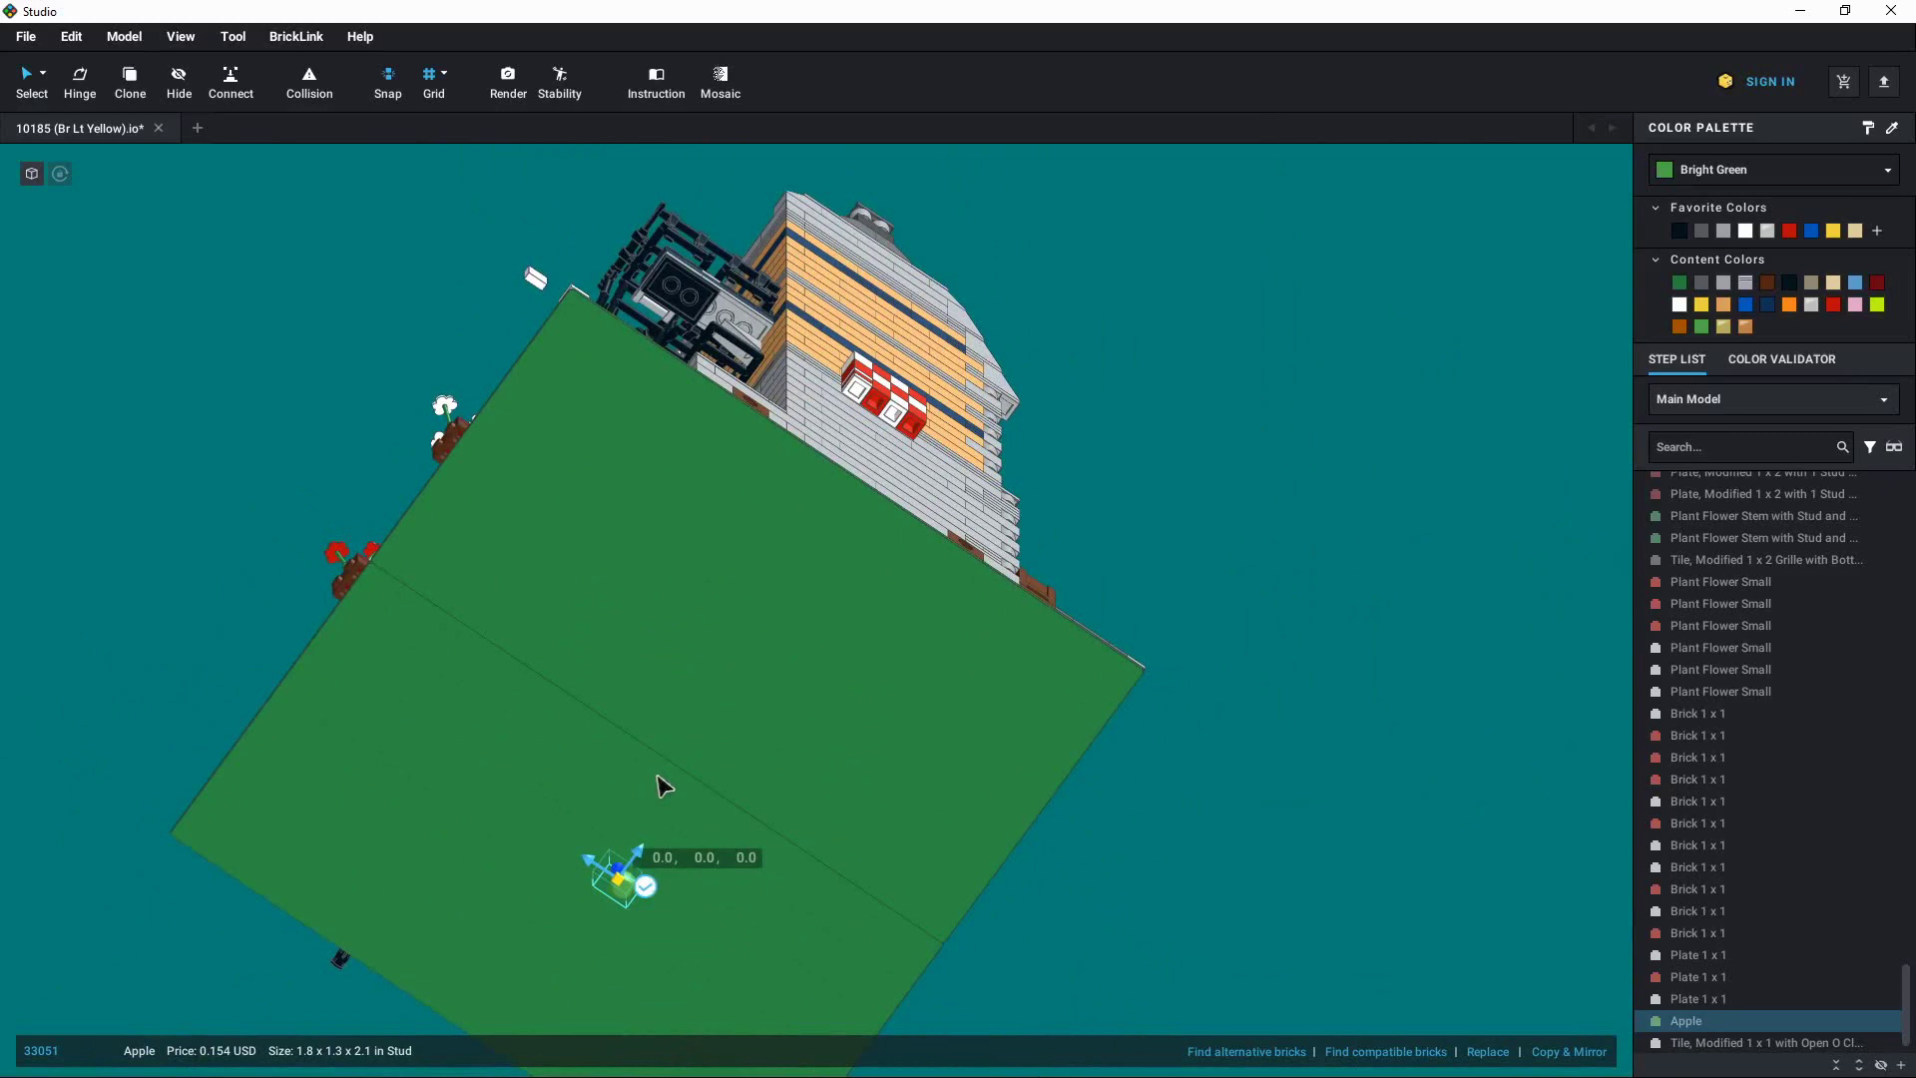
{"action": "right_click_drag", "start_coordinate": [660, 788], "coordinate": [678, 841]}
{"action": "scroll", "coordinate": [521, 834], "scroll_direction": "up", "scroll_amount": 5}
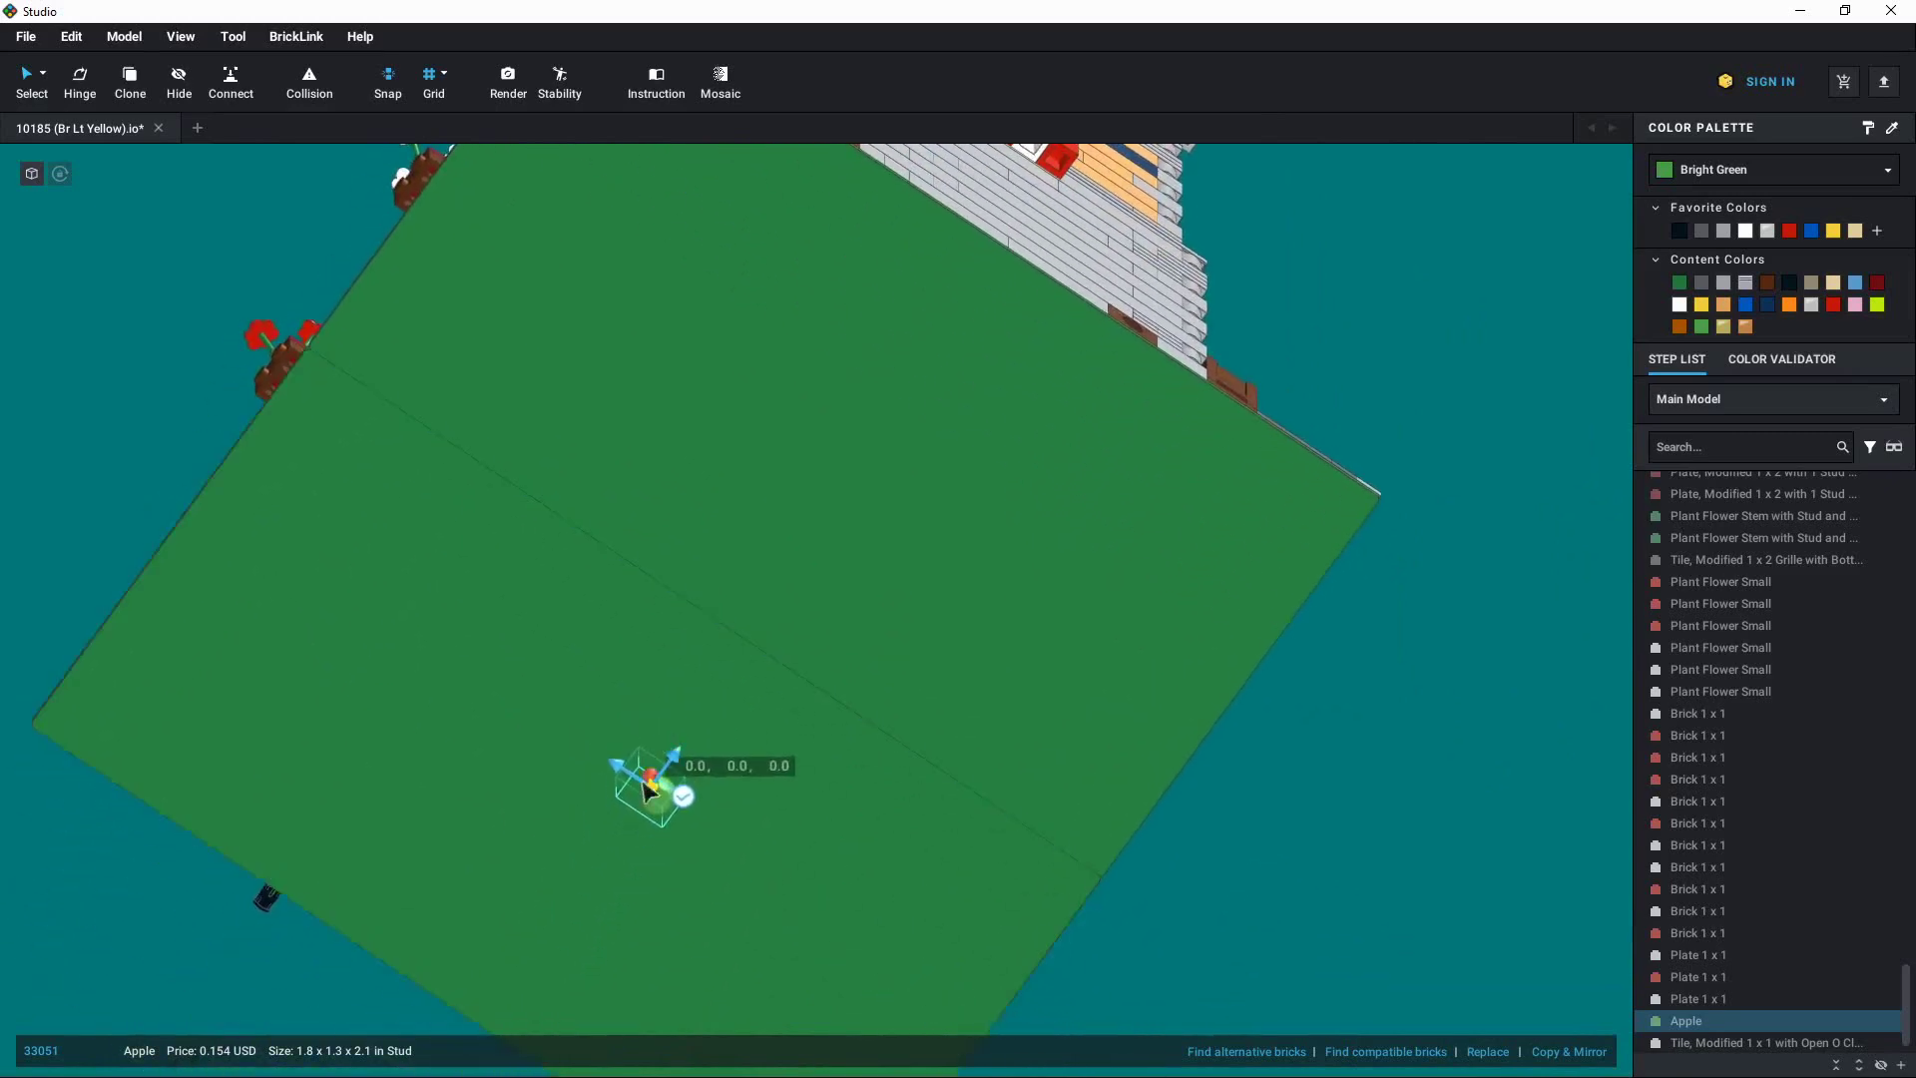
{"action": "scroll", "coordinate": [647, 784], "scroll_direction": "up", "scroll_amount": 3}
{"action": "middle_click_drag", "start_coordinate": [599, 785], "coordinate": [736, 611]}
{"action": "scroll", "coordinate": [788, 625], "scroll_direction": "down", "scroll_amount": 3}
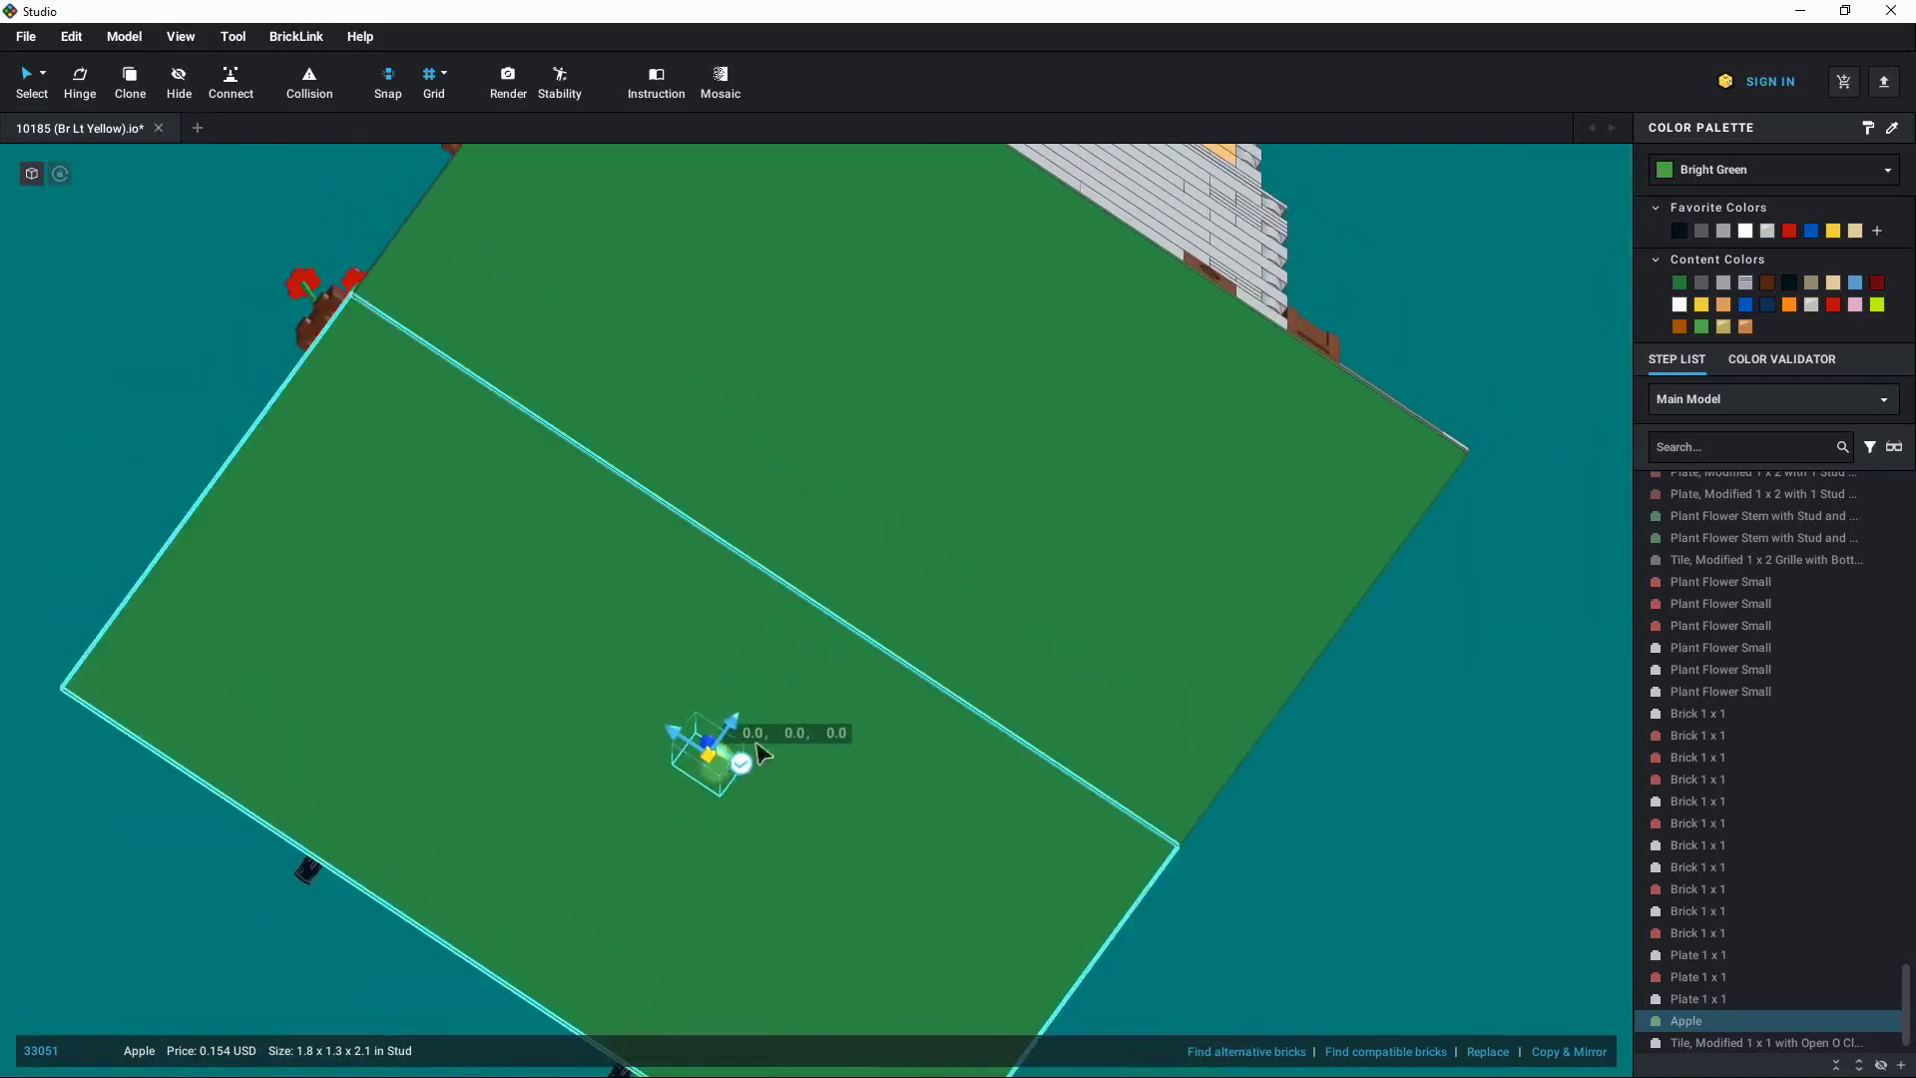
{"action": "mouse_move", "coordinate": [1039, 624]}
{"action": "middle_mouse_down"}
{"action": "mouse_move", "coordinate": [1013, 654]}
{"action": "mouse_move", "coordinate": [1024, 637]}
{"action": "middle_mouse_up"}
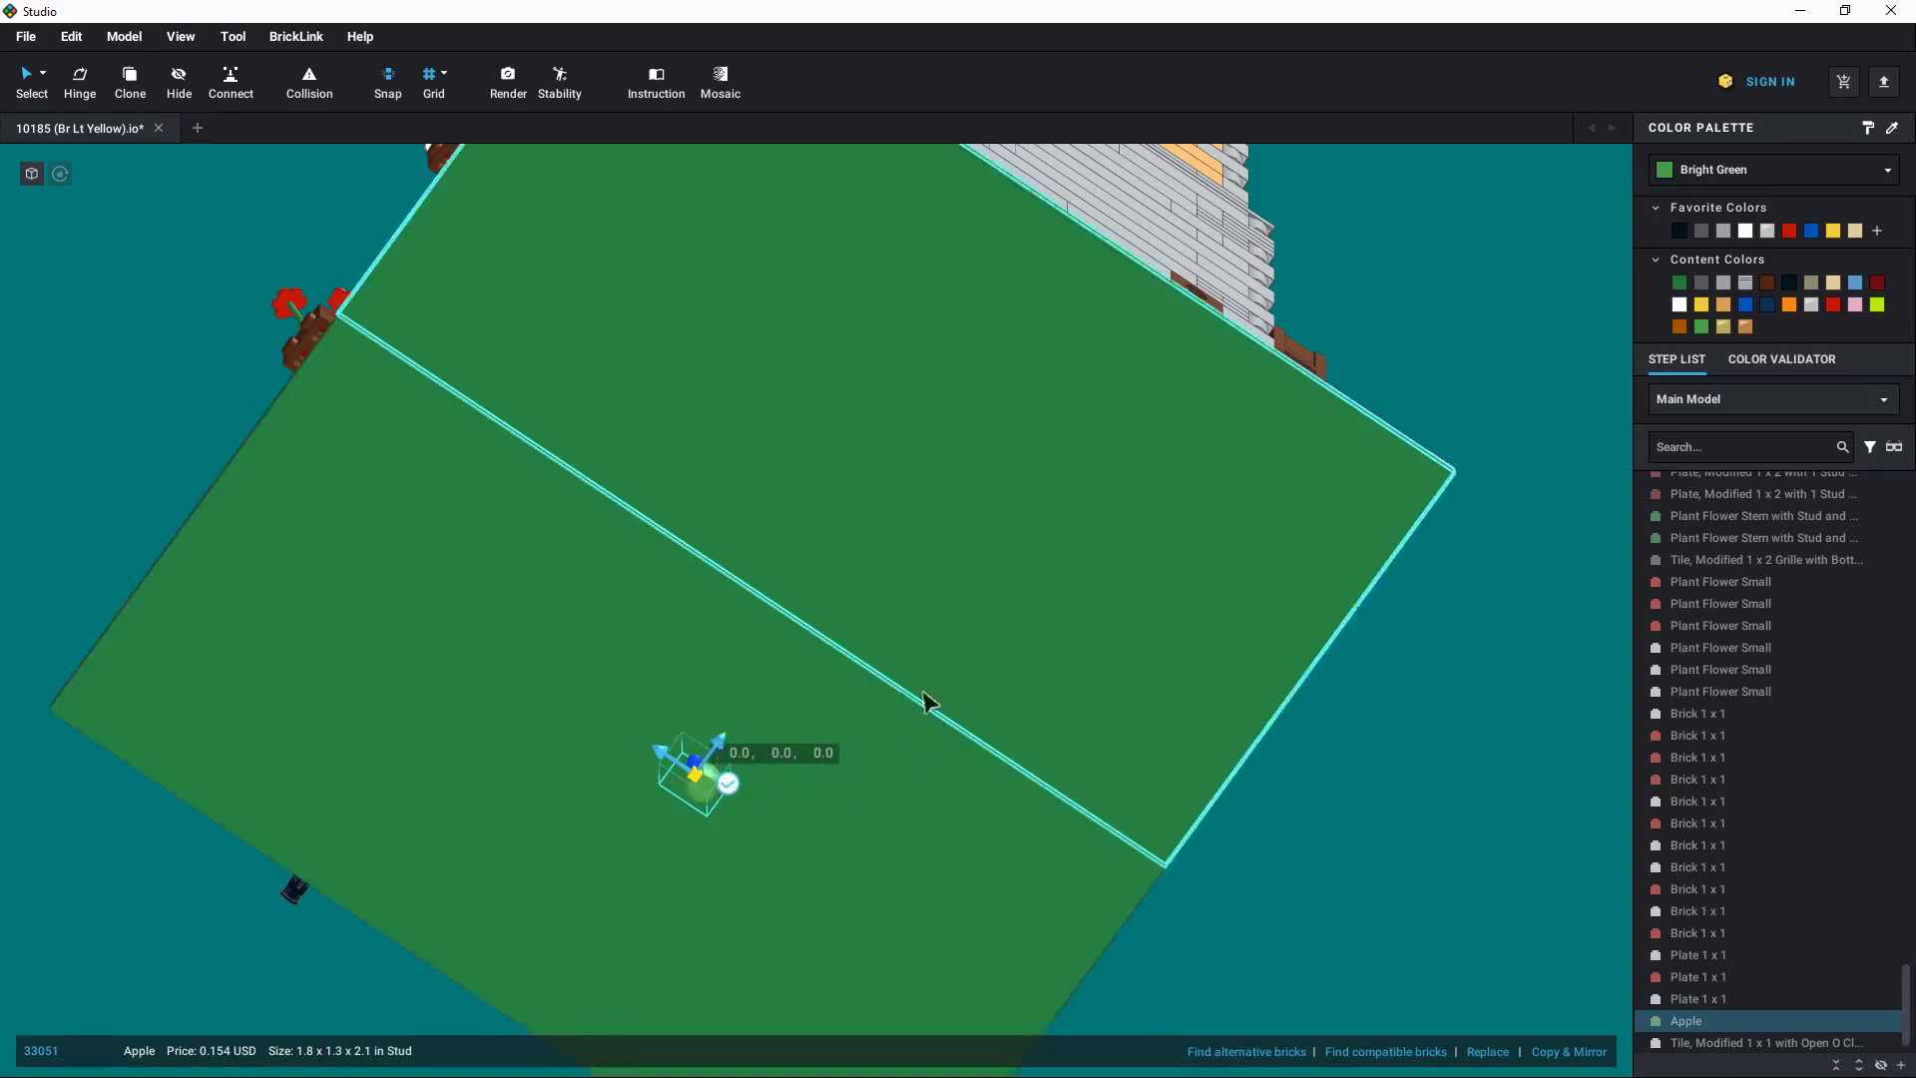
{"action": "scroll", "coordinate": [1001, 669], "scroll_direction": "down", "scroll_amount": 2}
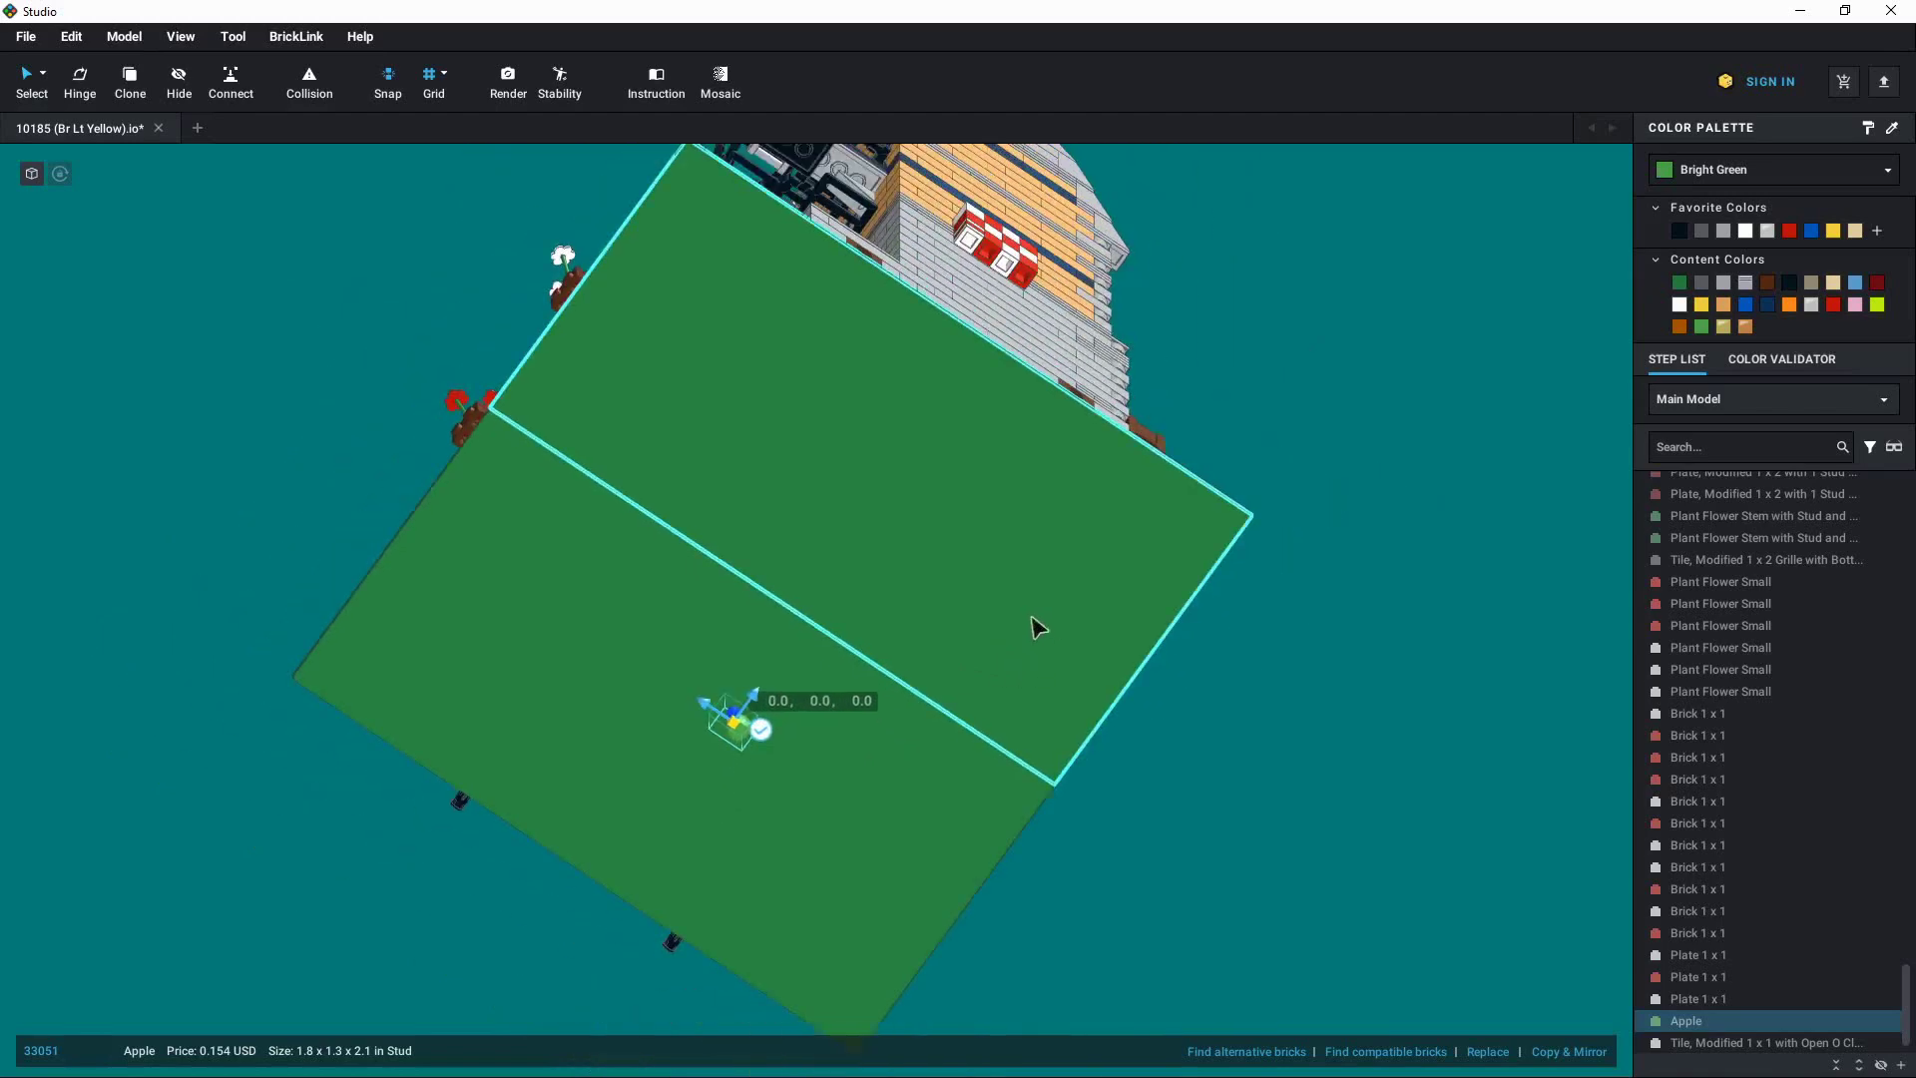
{"action": "right_click_drag", "start_coordinate": [1037, 626], "coordinate": [997, 654]}
{"action": "scroll", "coordinate": [971, 606], "scroll_direction": "up", "scroll_amount": 3}
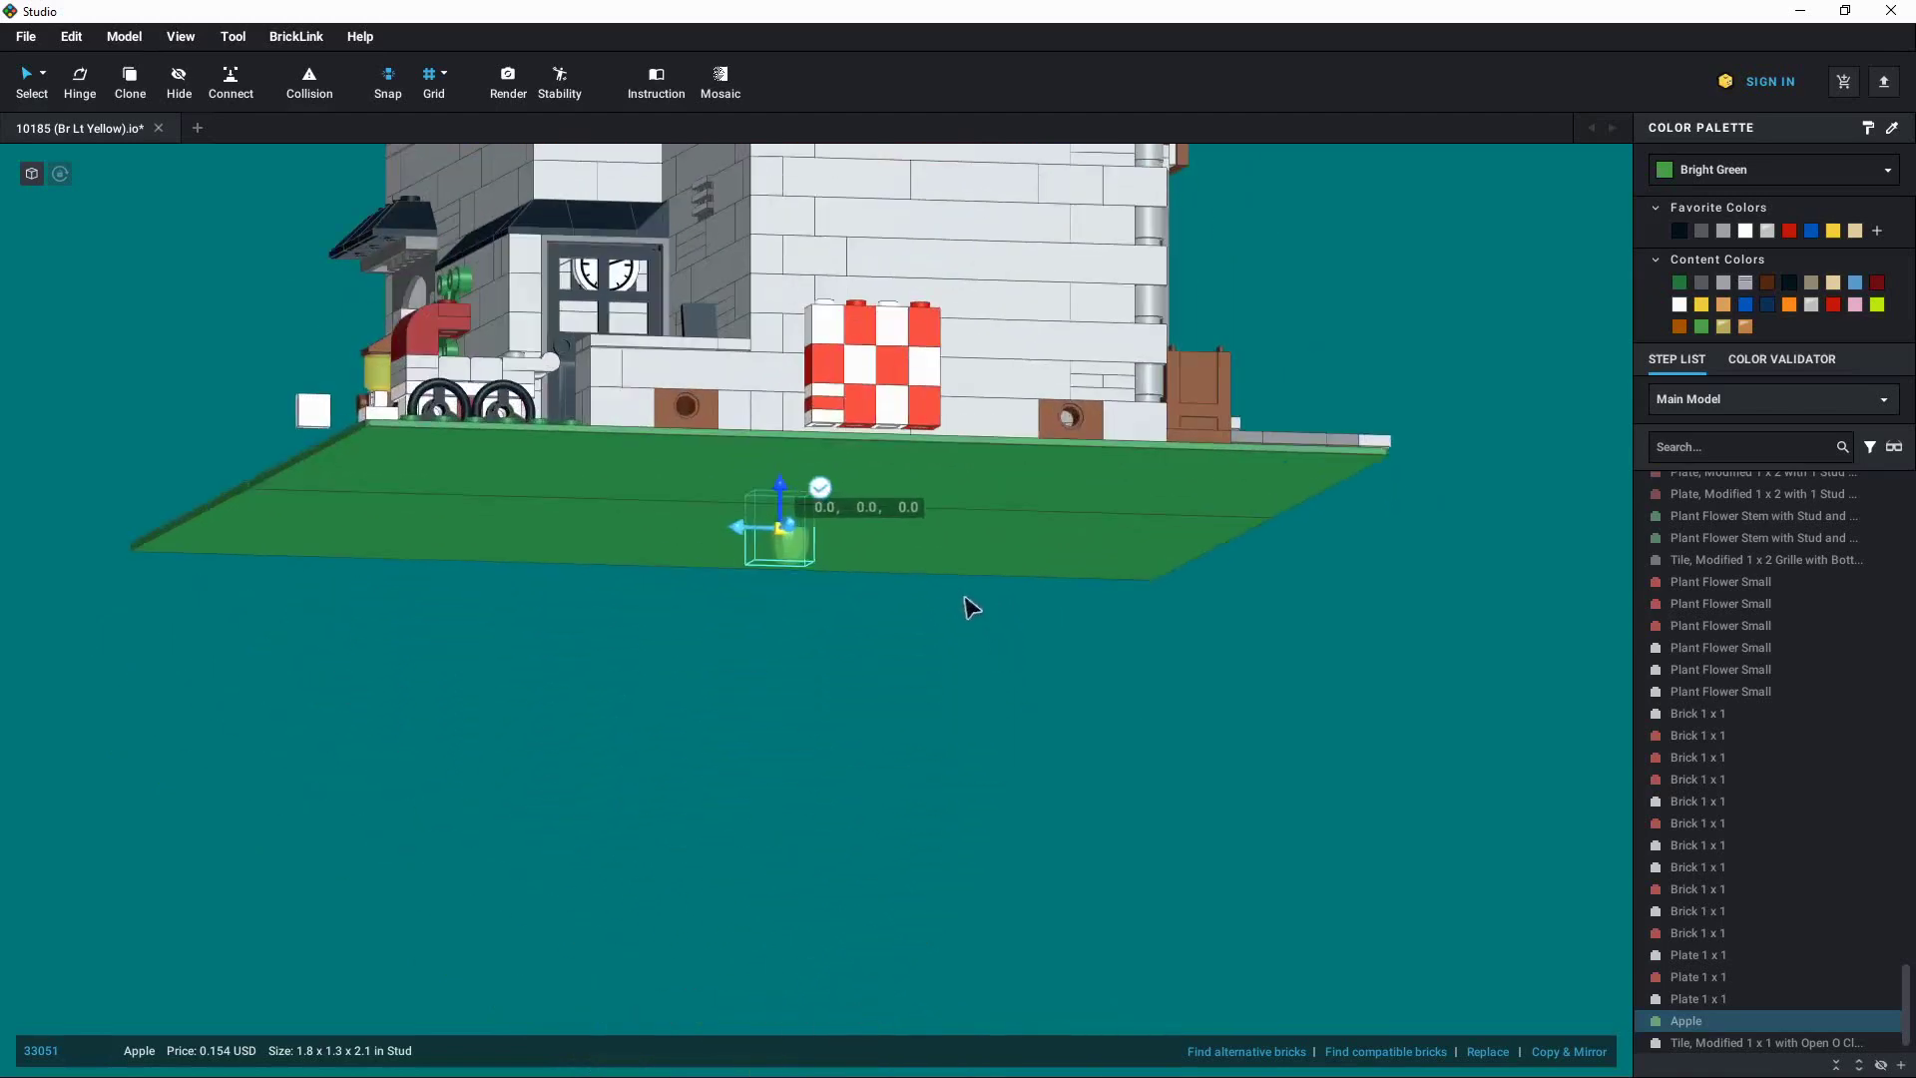
{"action": "middle_click_drag", "start_coordinate": [970, 607], "coordinate": [945, 650]}
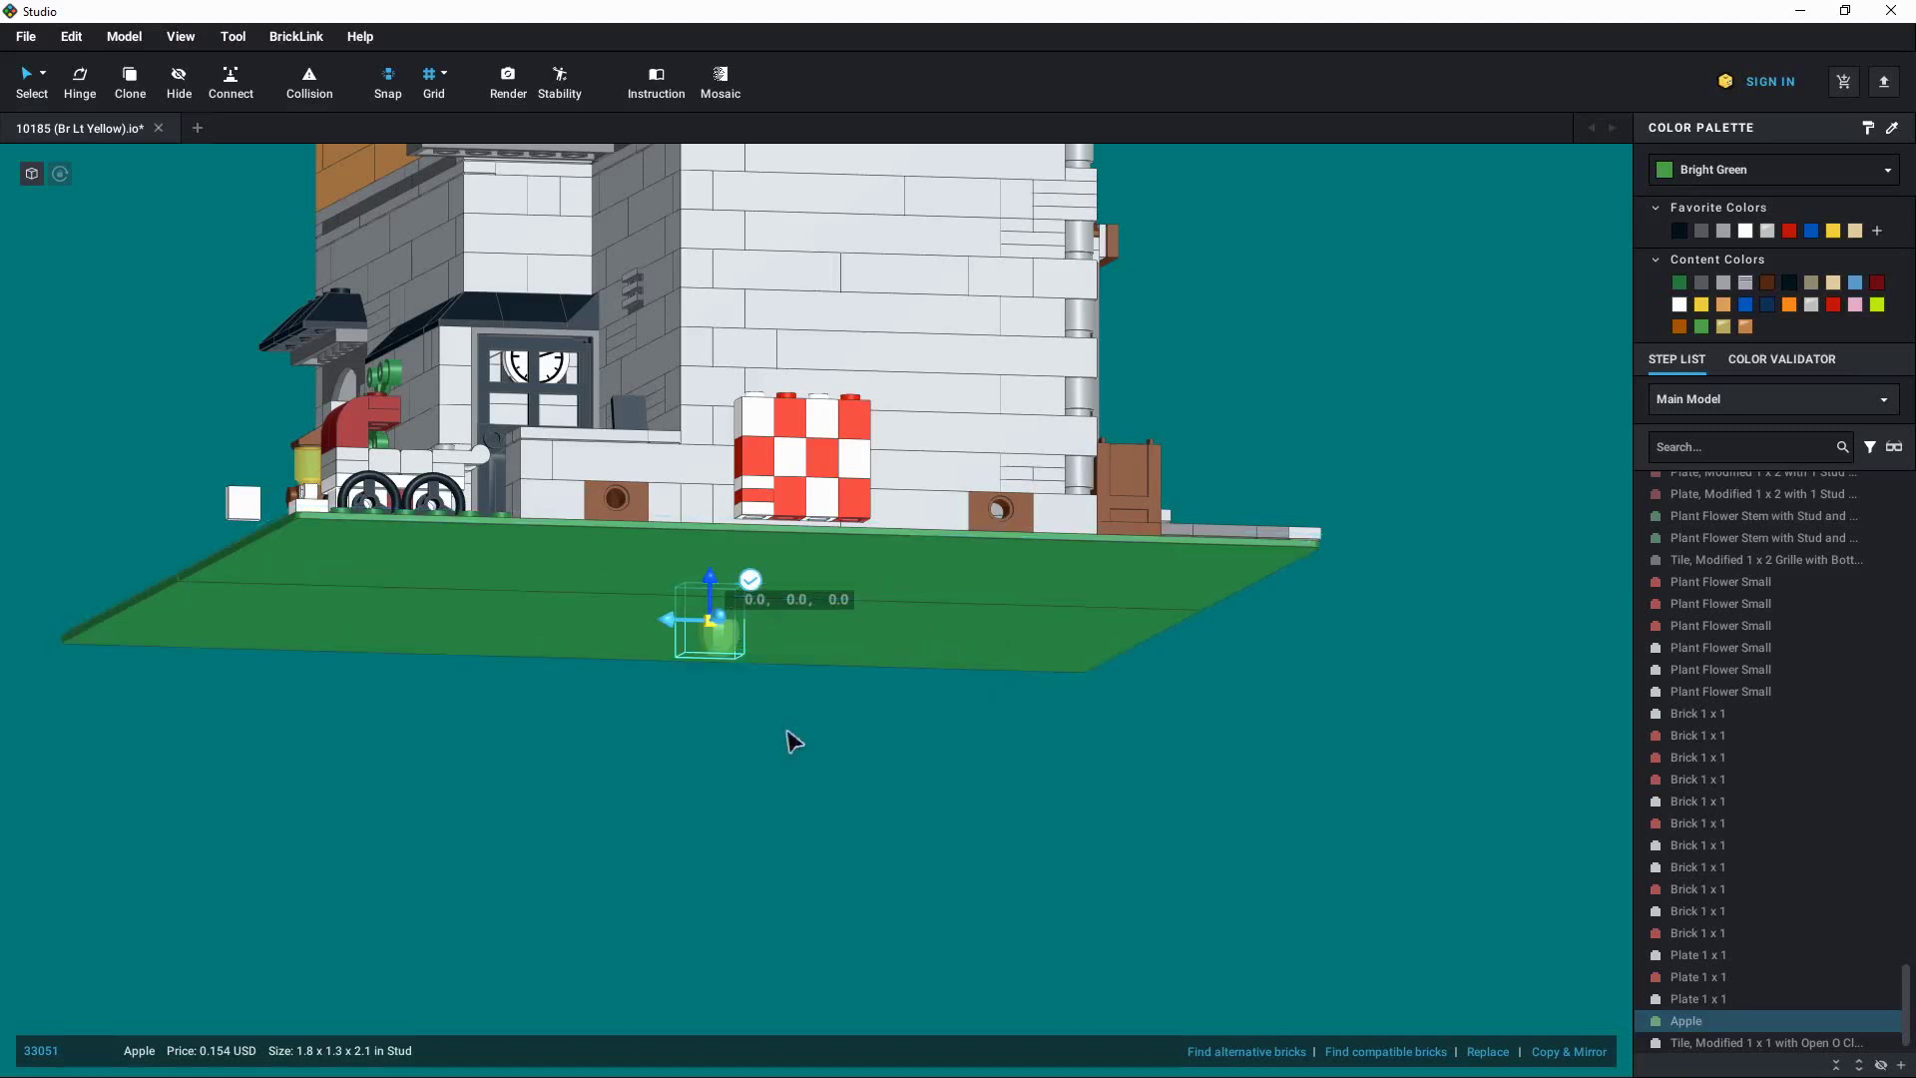
Undo the loose apple's coordinate changes and restore the straight-on front view of the checkered brick wall
{"action": "left_click", "coordinate": [795, 770]}
{"action": "key", "text": "ctrl+z"}
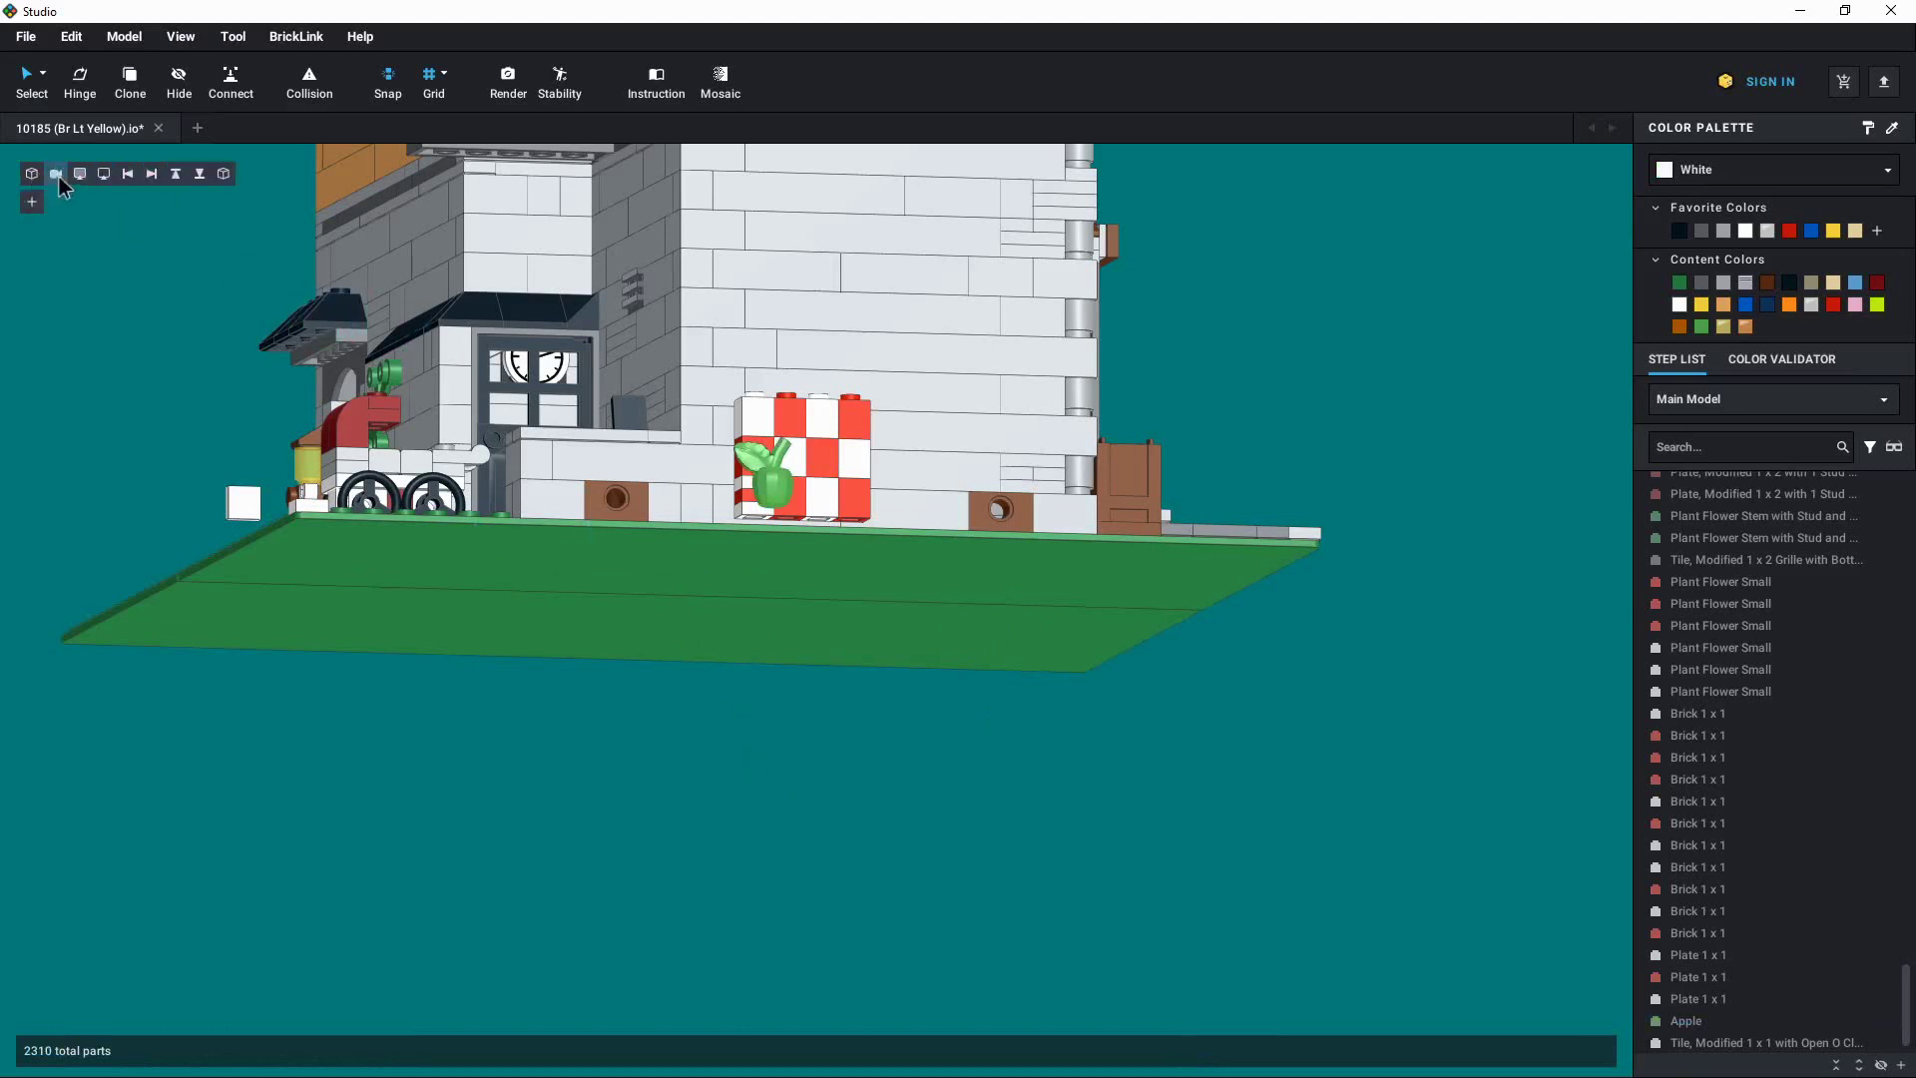
{"action": "left_click", "coordinate": [80, 174]}
{"action": "scroll", "coordinate": [663, 568], "scroll_direction": "up", "scroll_amount": 10}
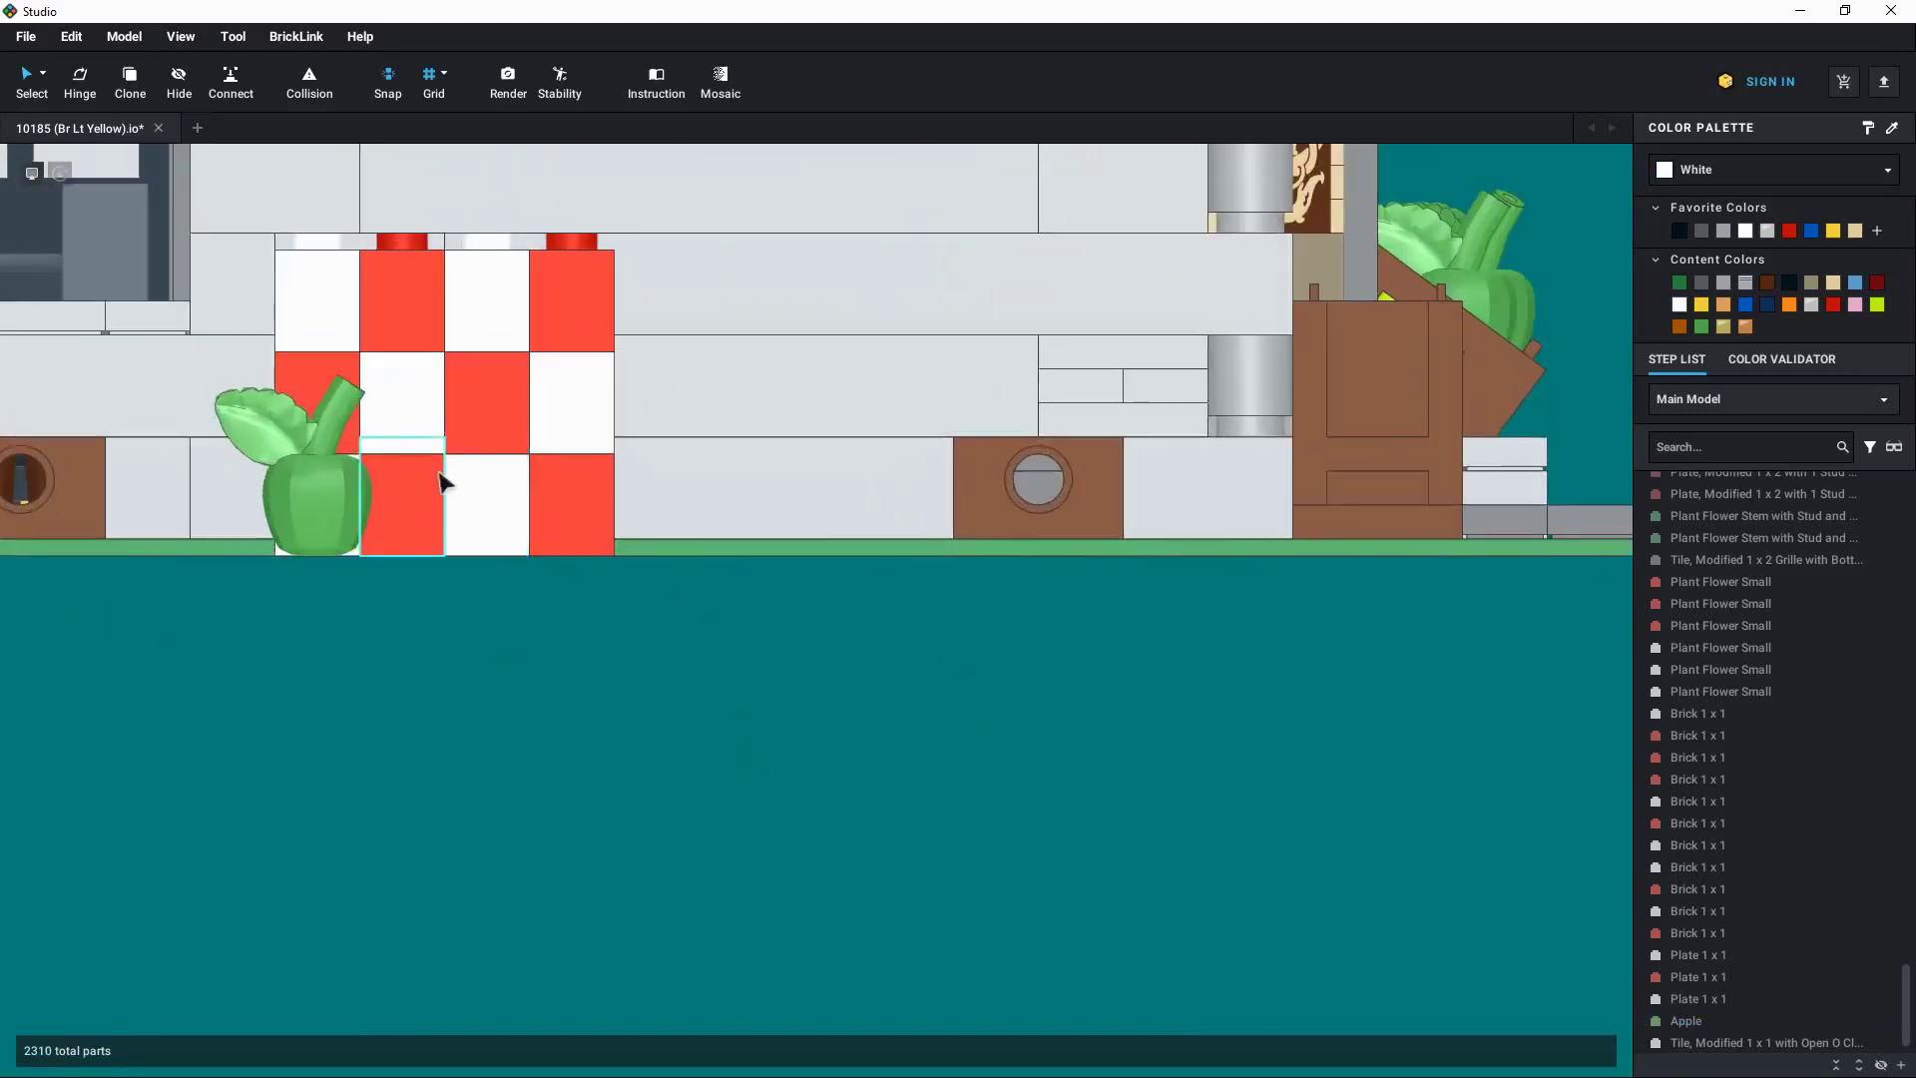
{"action": "scroll", "coordinate": [682, 601], "scroll_direction": "up", "scroll_amount": 3}
Set the grid to medium for moving the loose apple, and deselect the apple
{"action": "left_click", "coordinate": [481, 489]}
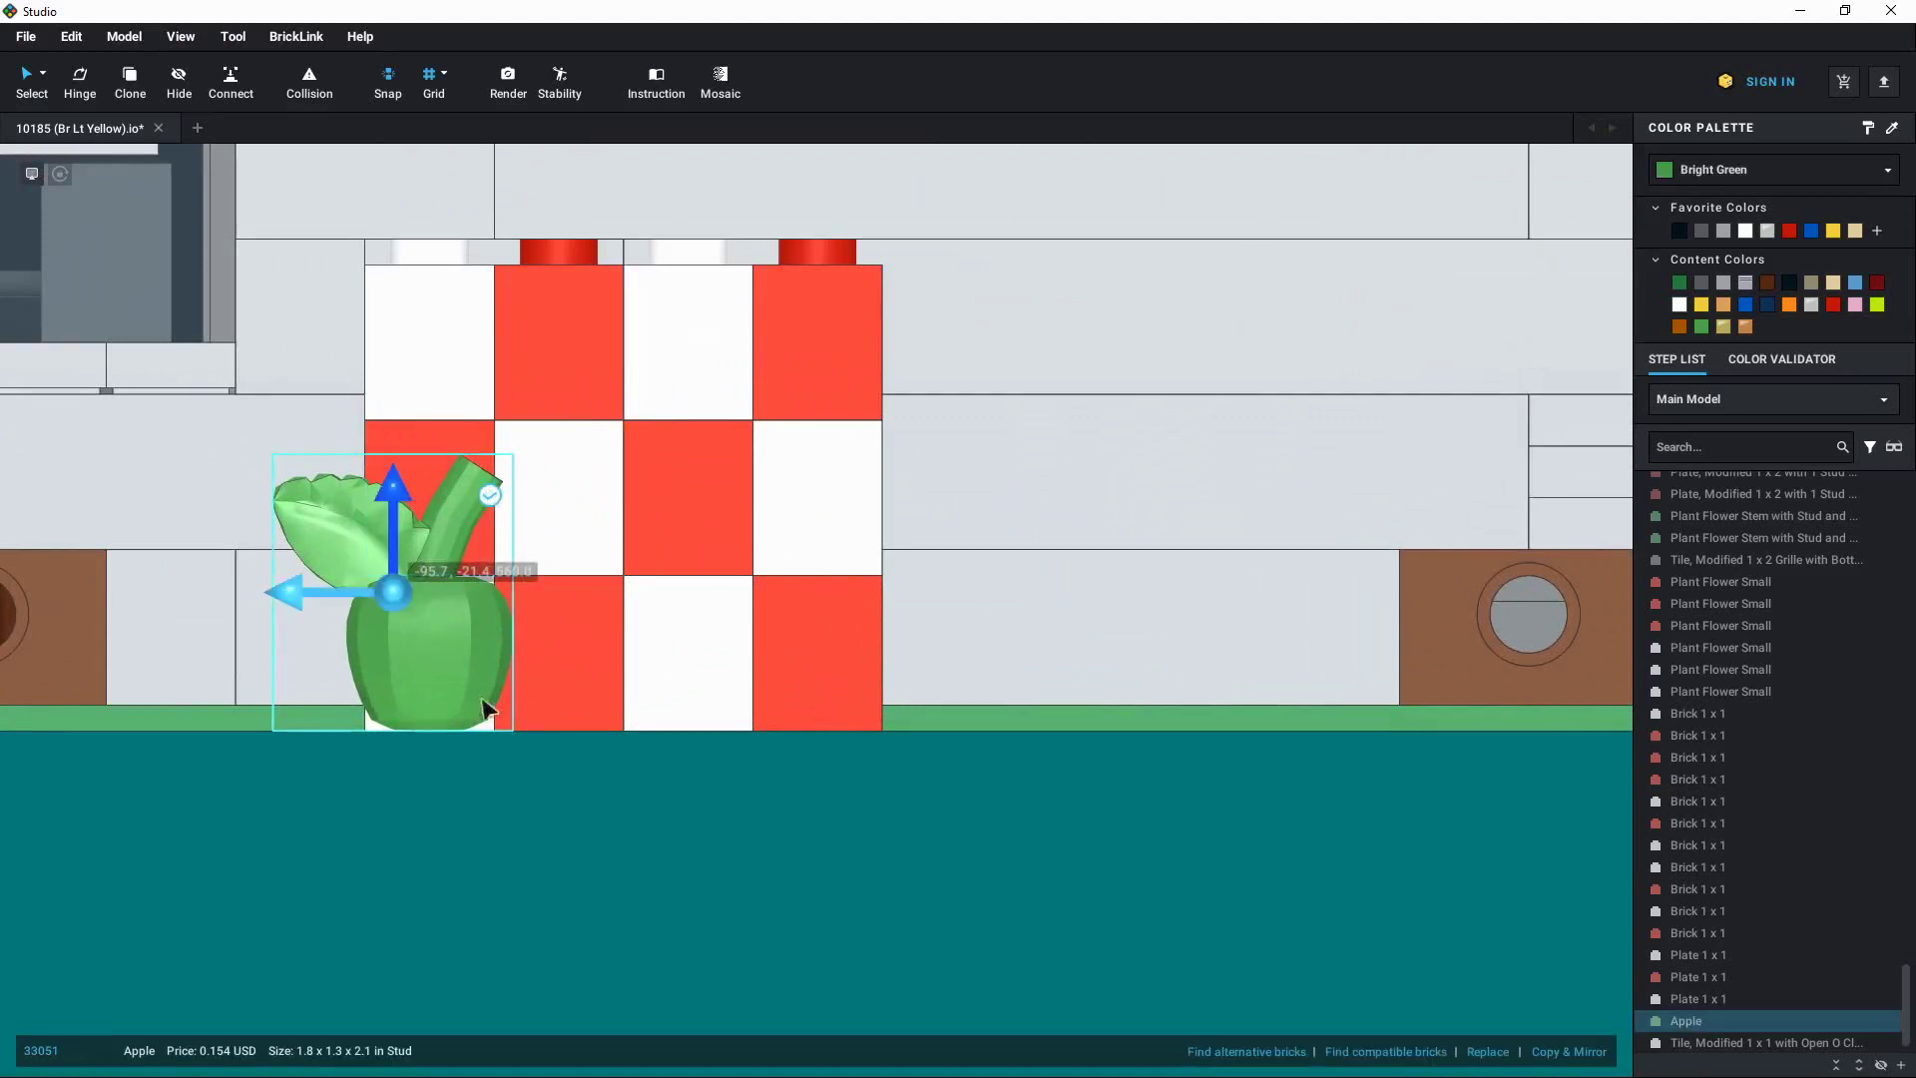
{"action": "middle_click_drag", "start_coordinate": [500, 747], "coordinate": [703, 775]}
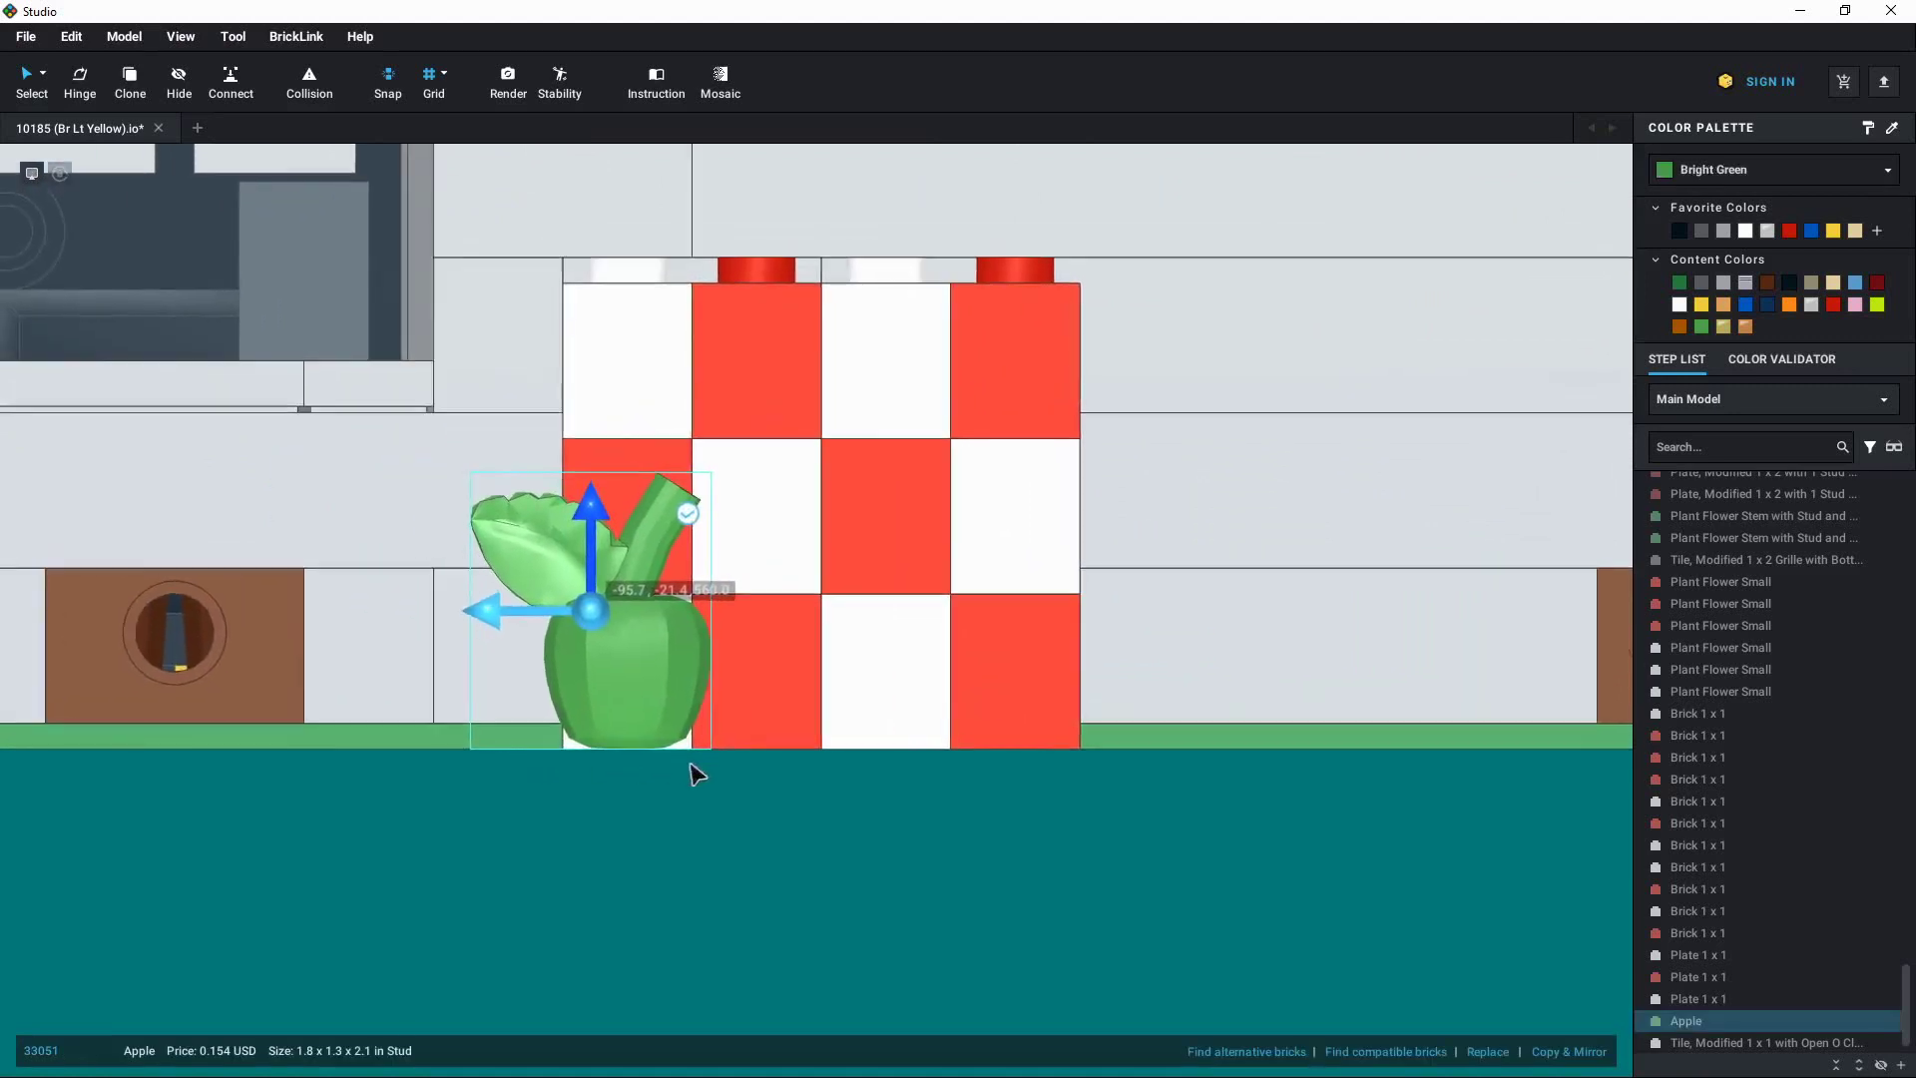
{"action": "left_click", "coordinate": [446, 86]}
{"action": "mouse_move", "coordinate": [464, 110]}
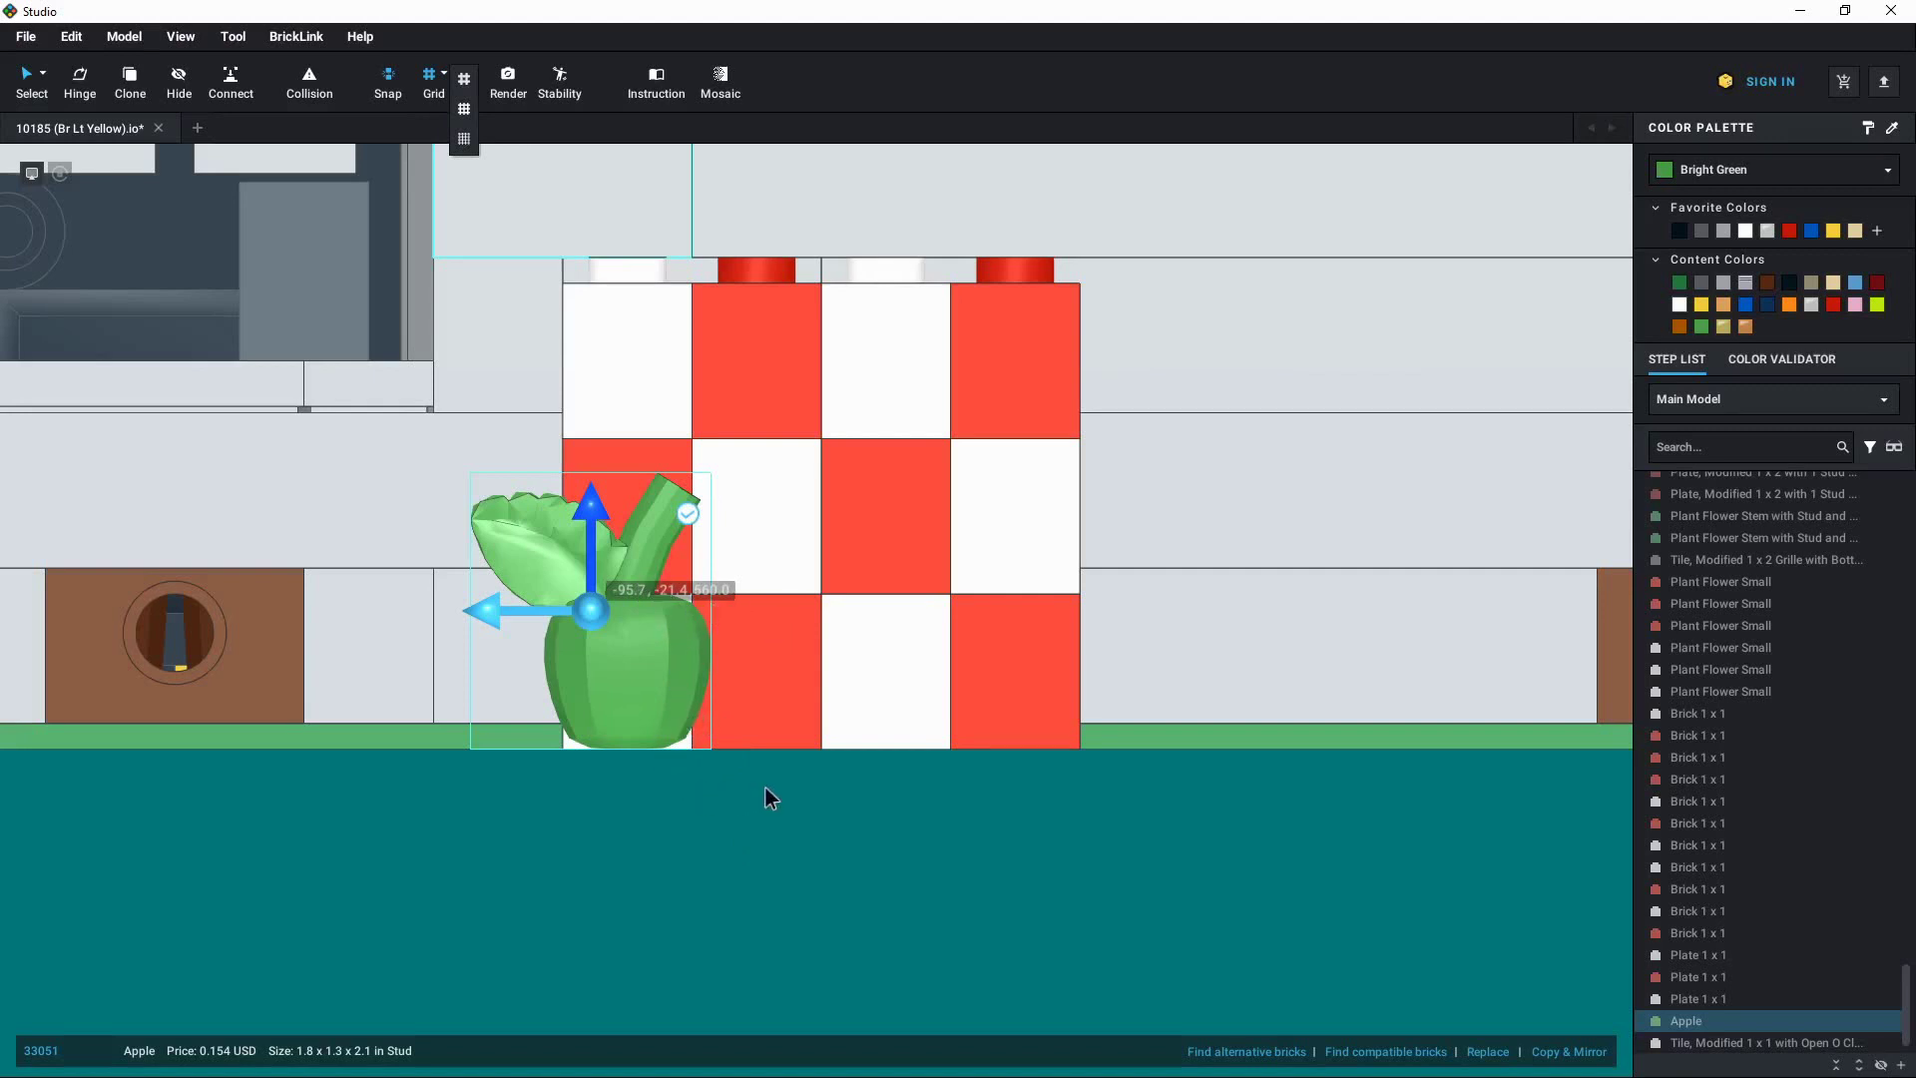
{"action": "left_click", "coordinate": [441, 76]}
{"action": "left_click", "coordinate": [464, 110]}
{"action": "left_click", "coordinate": [651, 807]}
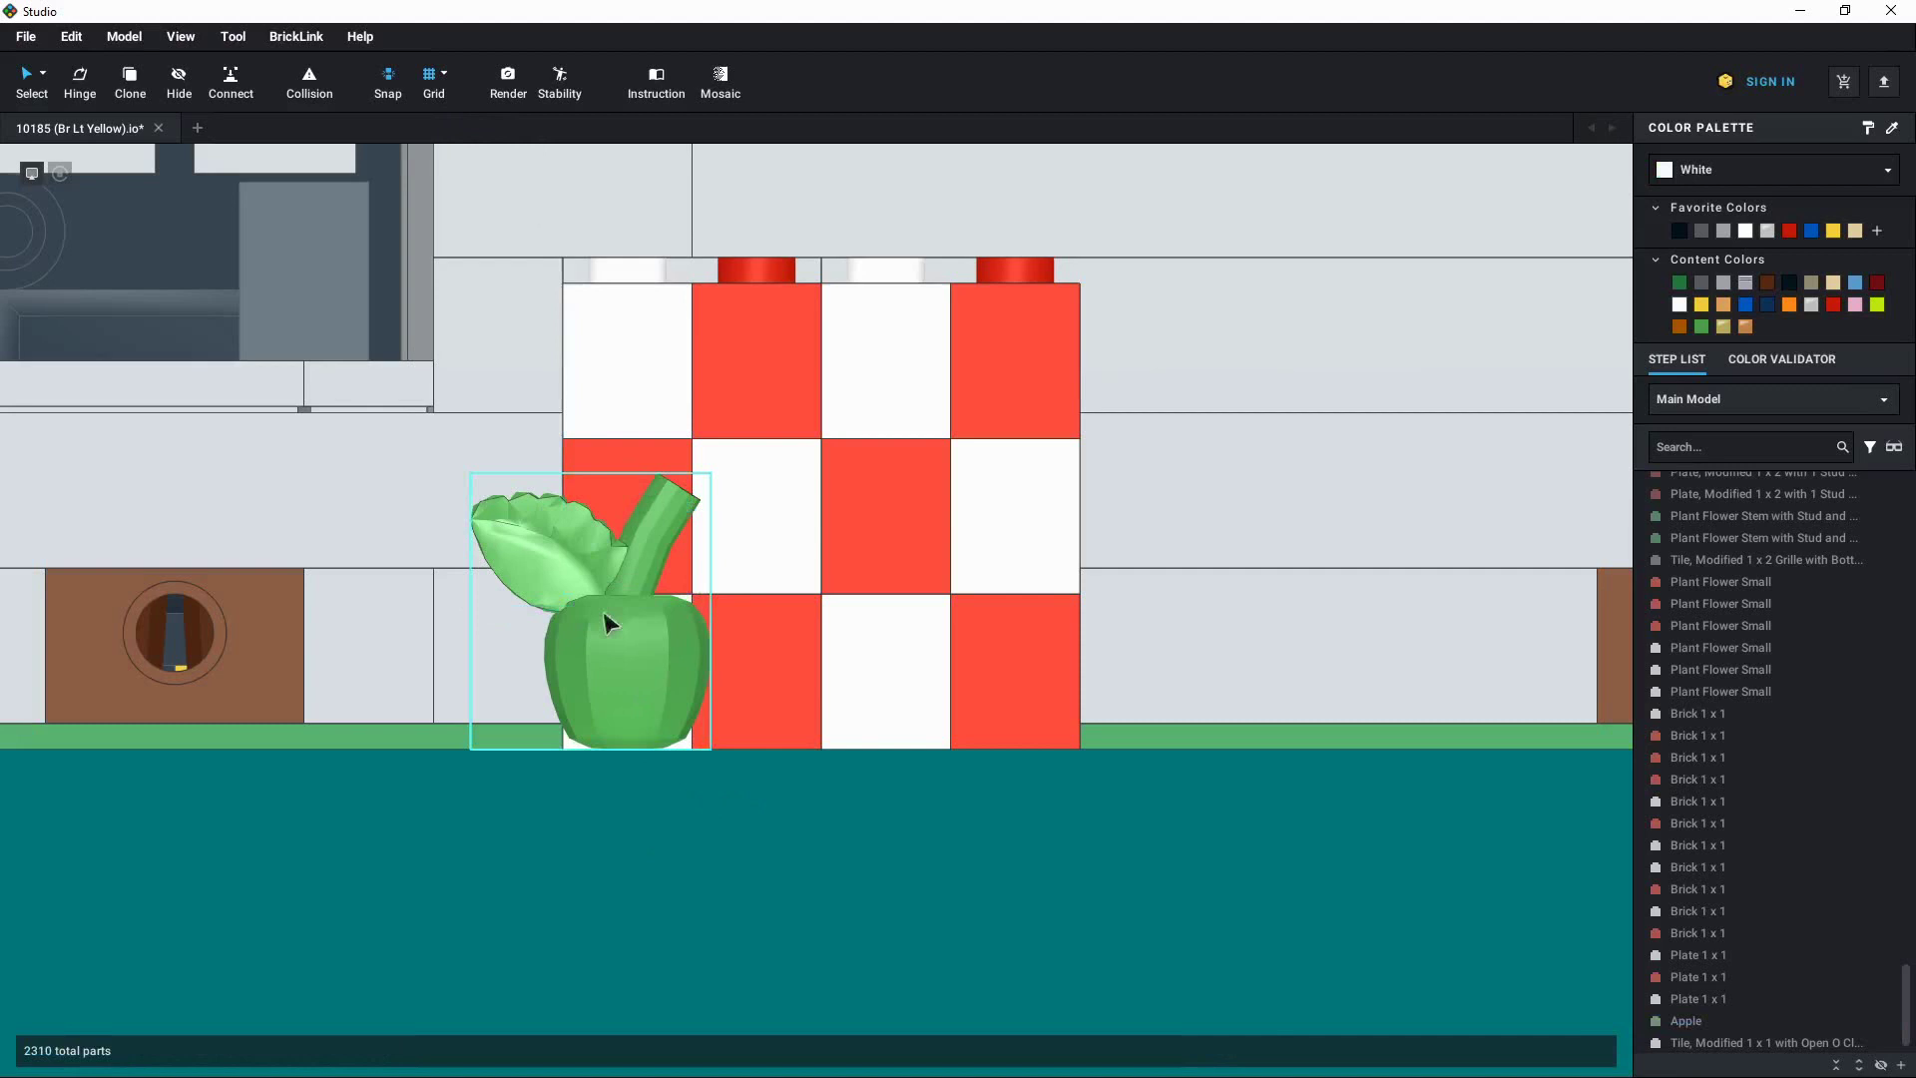
Try moving the apple half a stud sideways along the checkered wall and back with the Move tool
{"action": "left_click", "coordinate": [611, 618]}
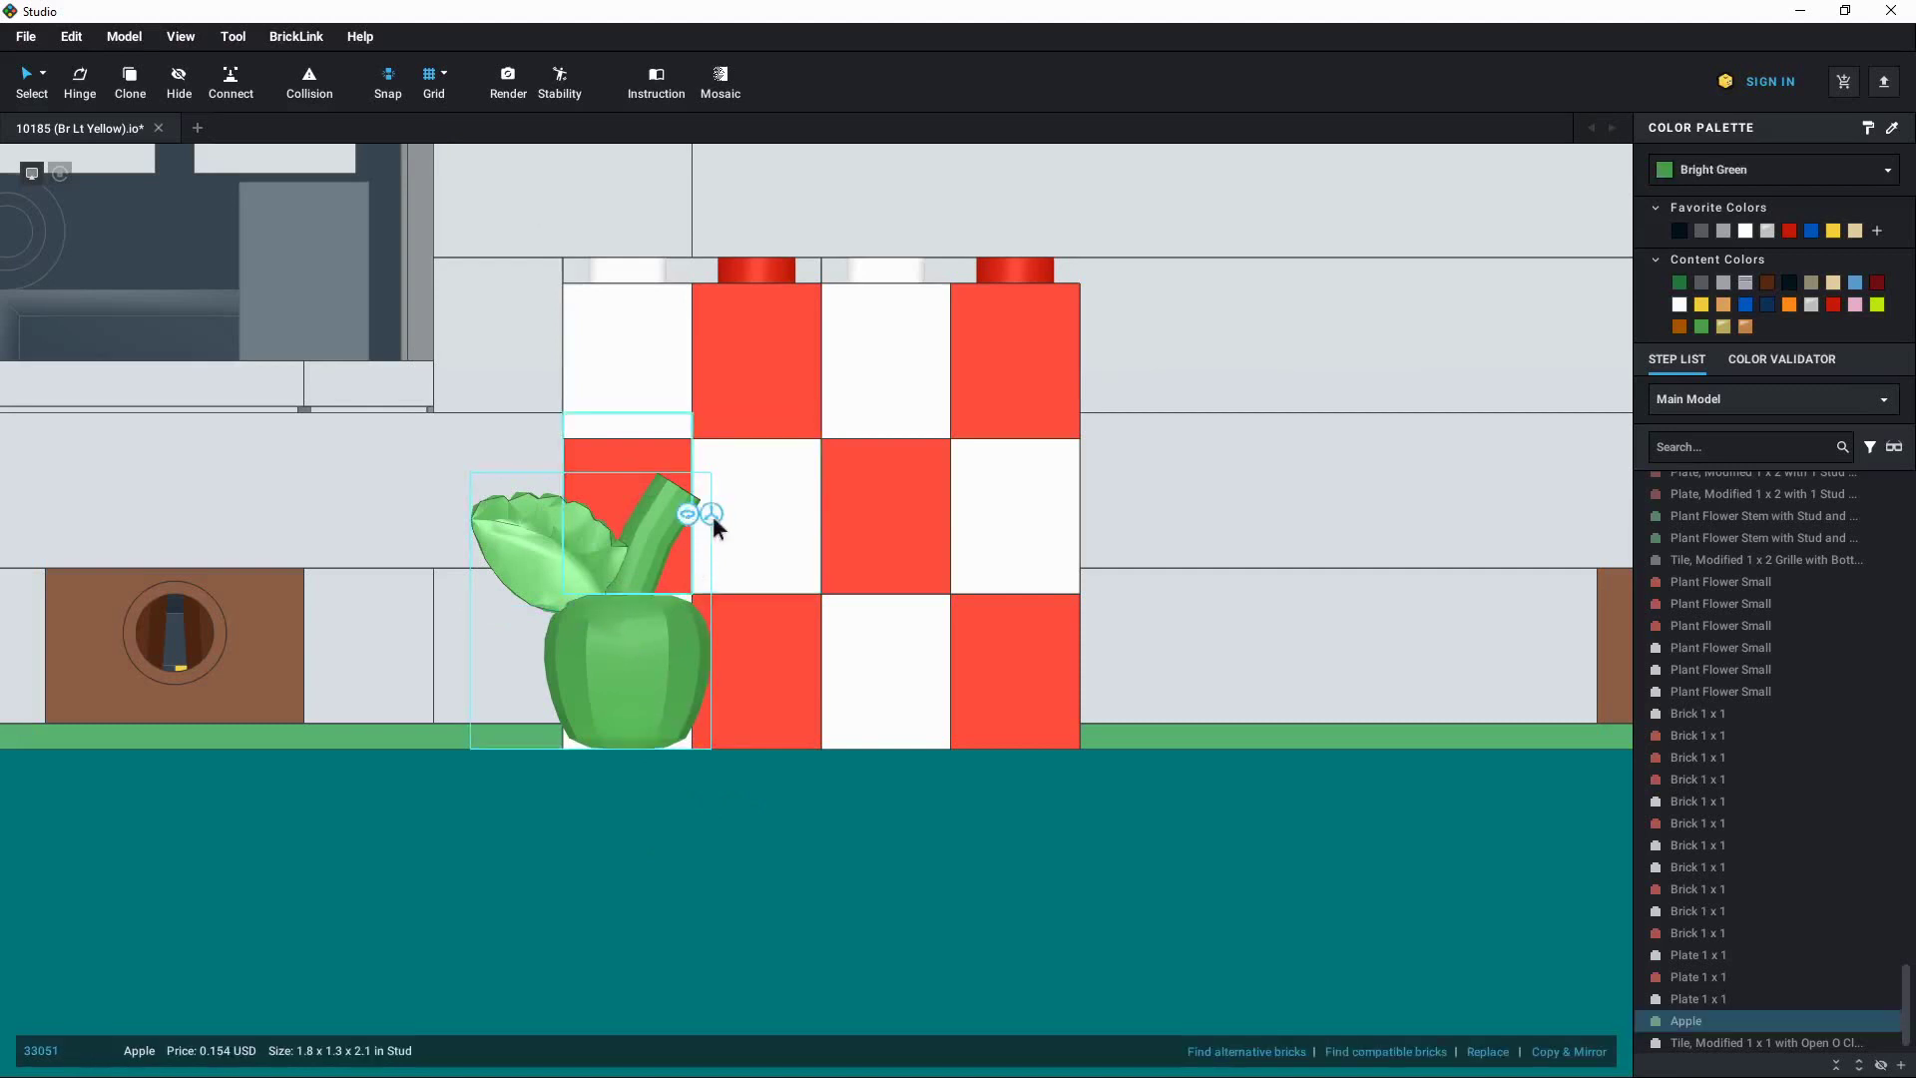
{"action": "left_click", "coordinate": [713, 517]}
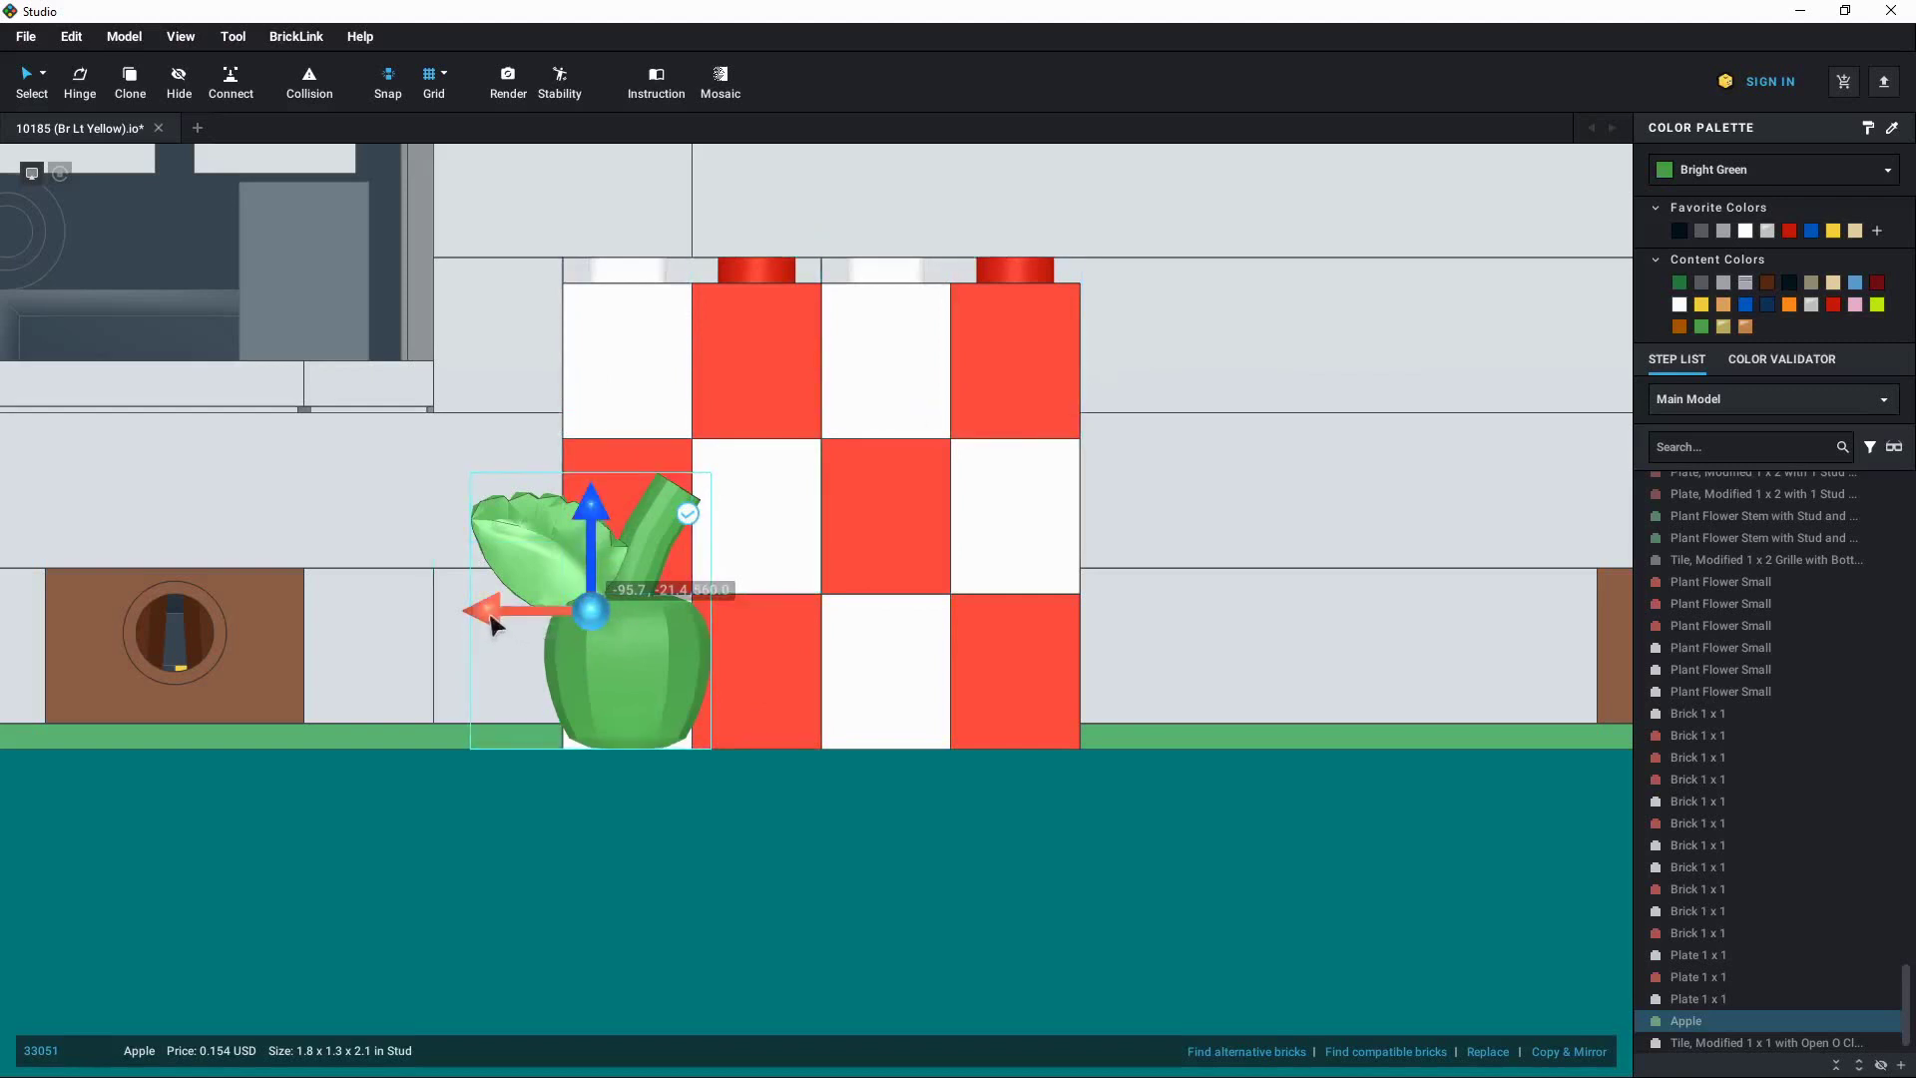
{"action": "left_click_drag", "start_coordinate": [501, 620], "coordinate": [618, 626]}
{"action": "mouse_move", "coordinate": [666, 491]}
{"action": "left_mouse_down"}
{"action": "mouse_move", "coordinate": [669, 210]}
{"action": "mouse_move", "coordinate": [662, 333]}
{"action": "mouse_move", "coordinate": [649, 214]}
{"action": "mouse_move", "coordinate": [645, 505]}
{"action": "left_mouse_up"}
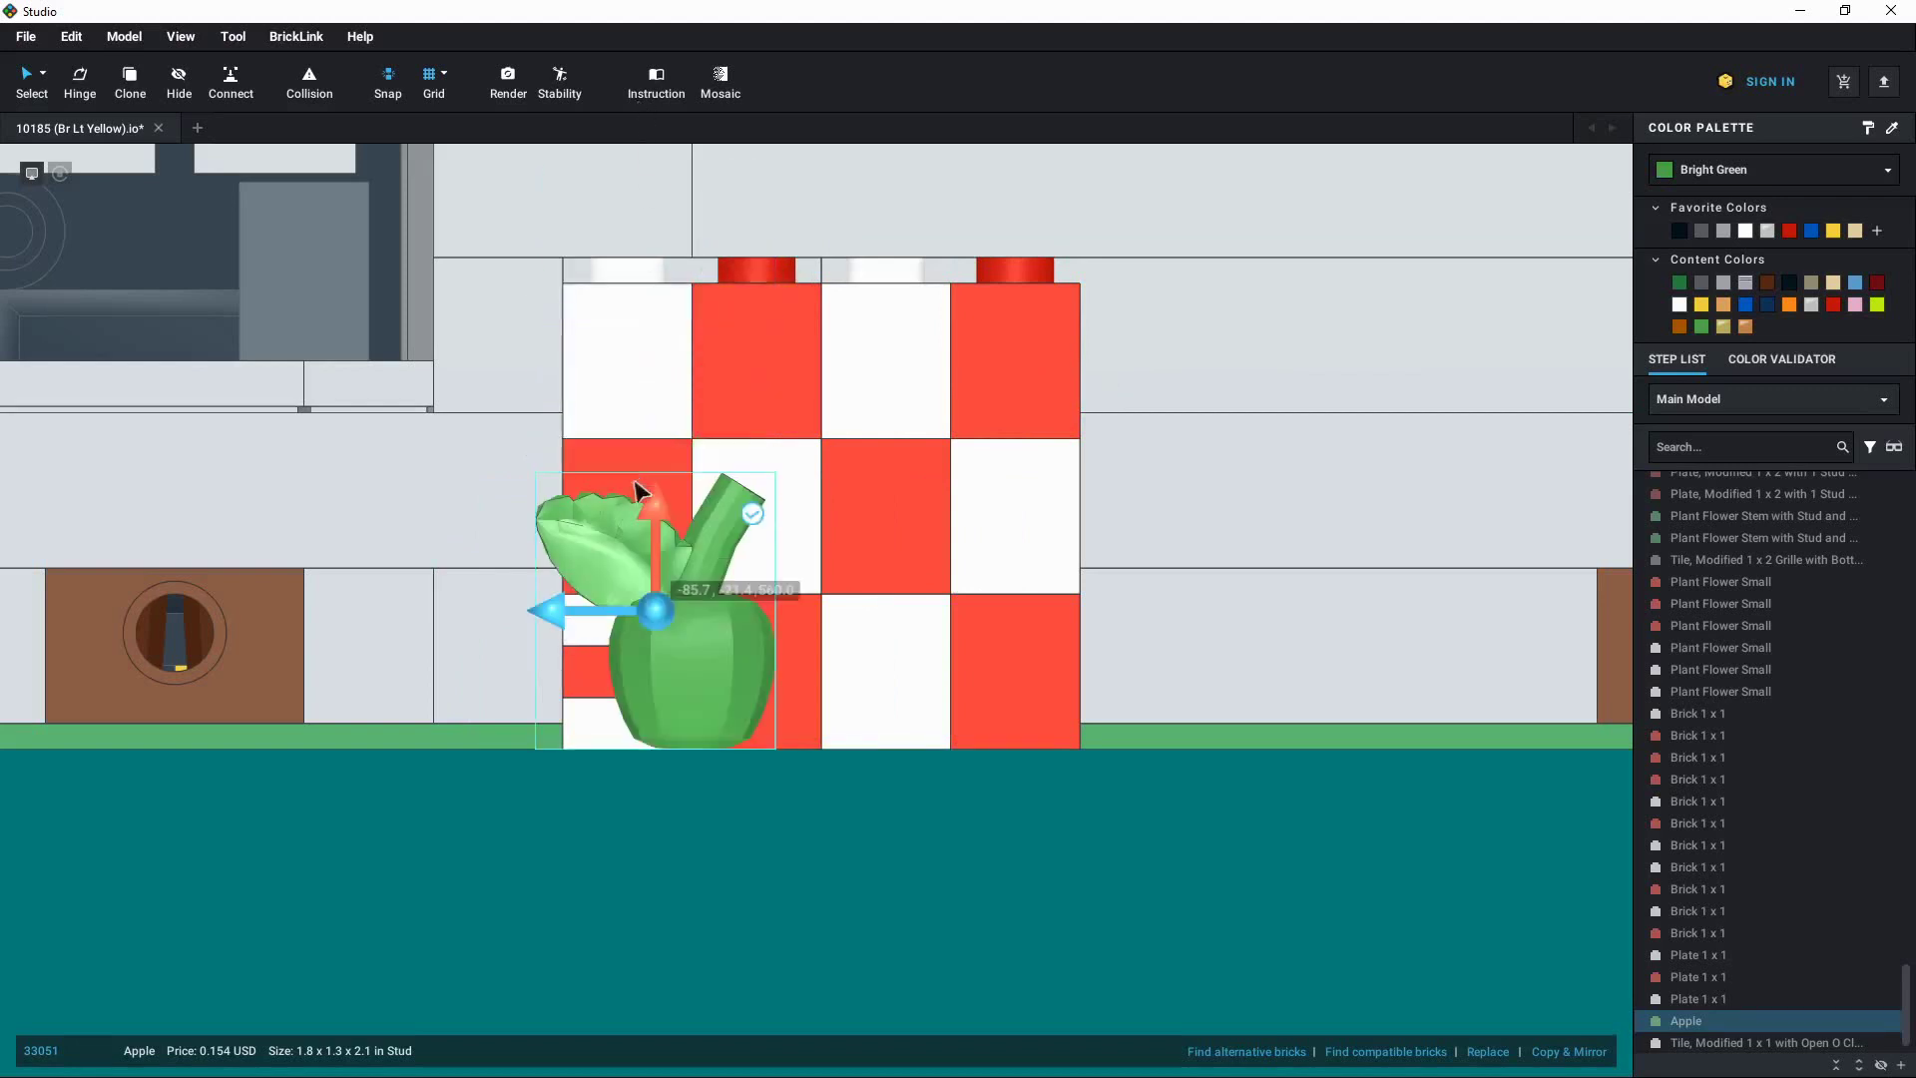
{"action": "left_click_drag", "start_coordinate": [515, 608], "coordinate": [492, 662]}
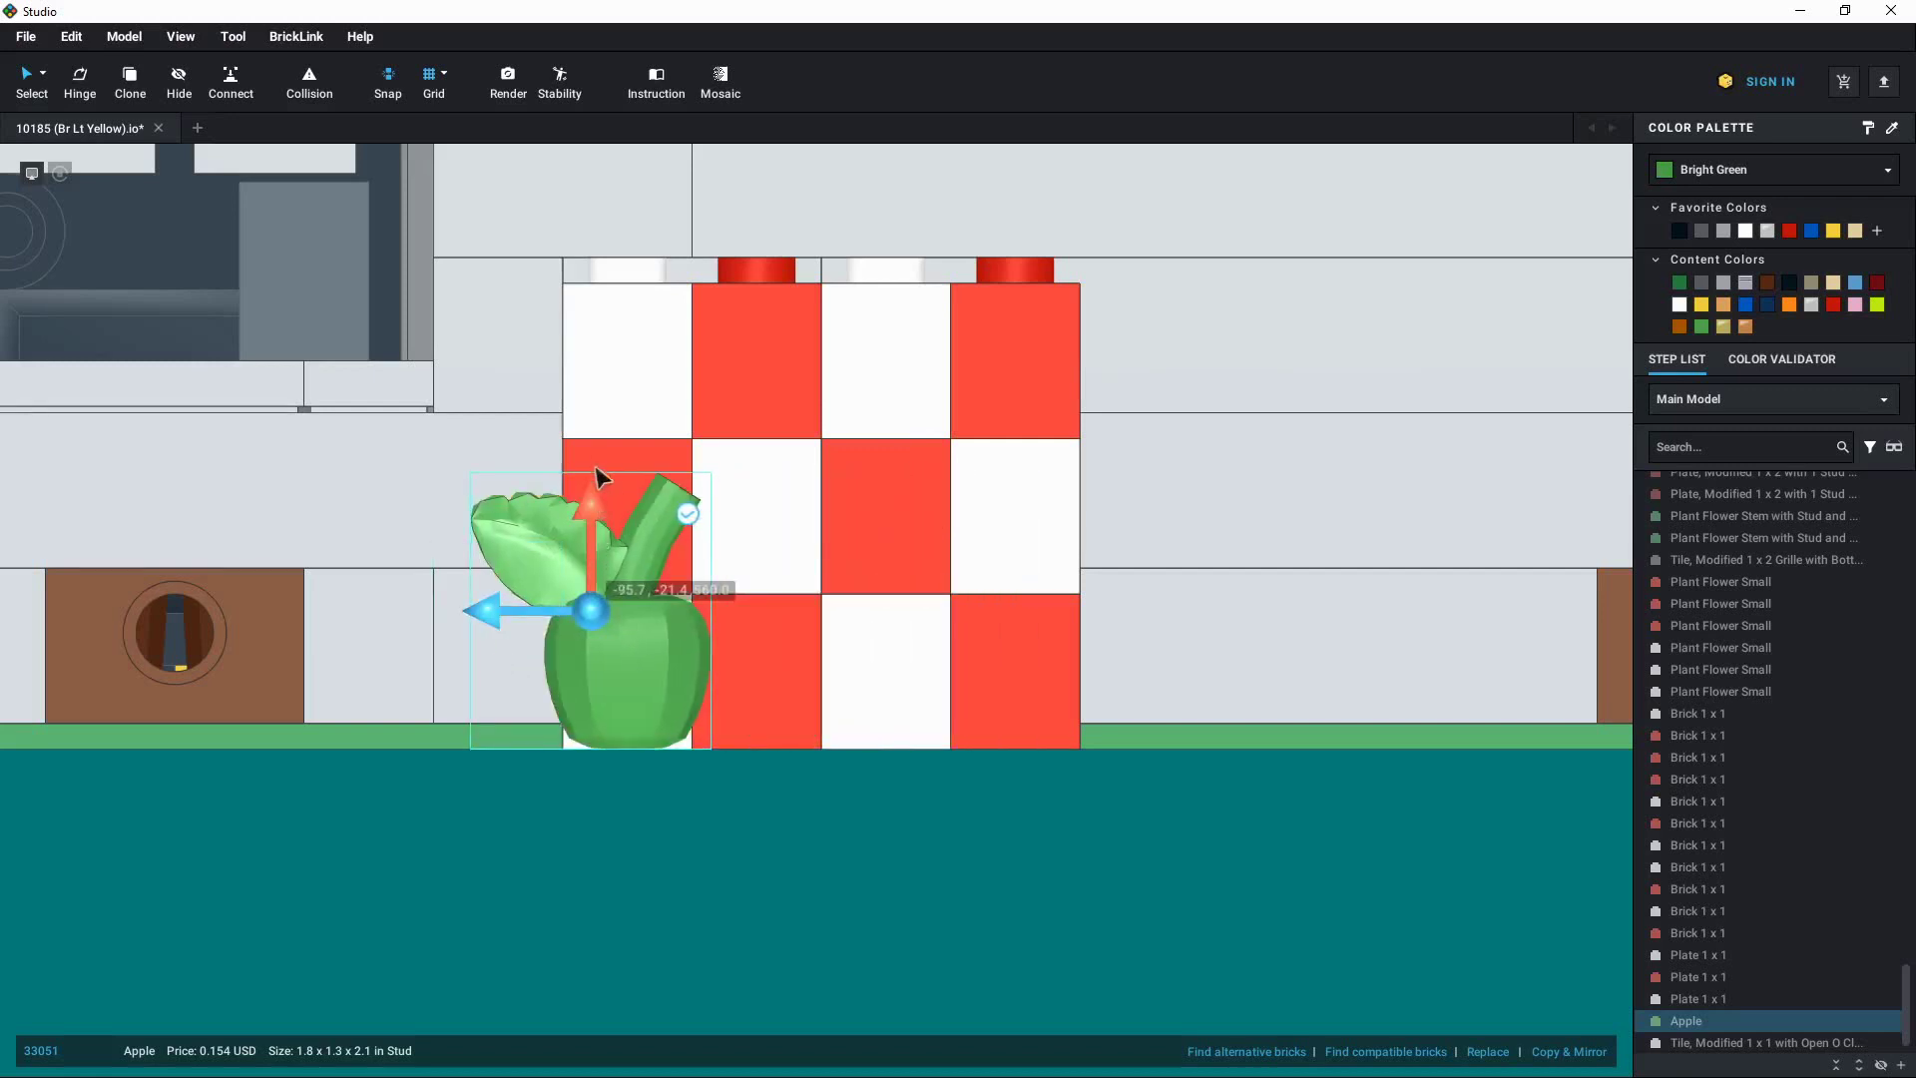
Raise the apple half a brick and move it one stud sideways across the wall, comparing it with the stacked 1 x 1 plates
{"action": "left_click_drag", "start_coordinate": [599, 479], "coordinate": [592, 377]}
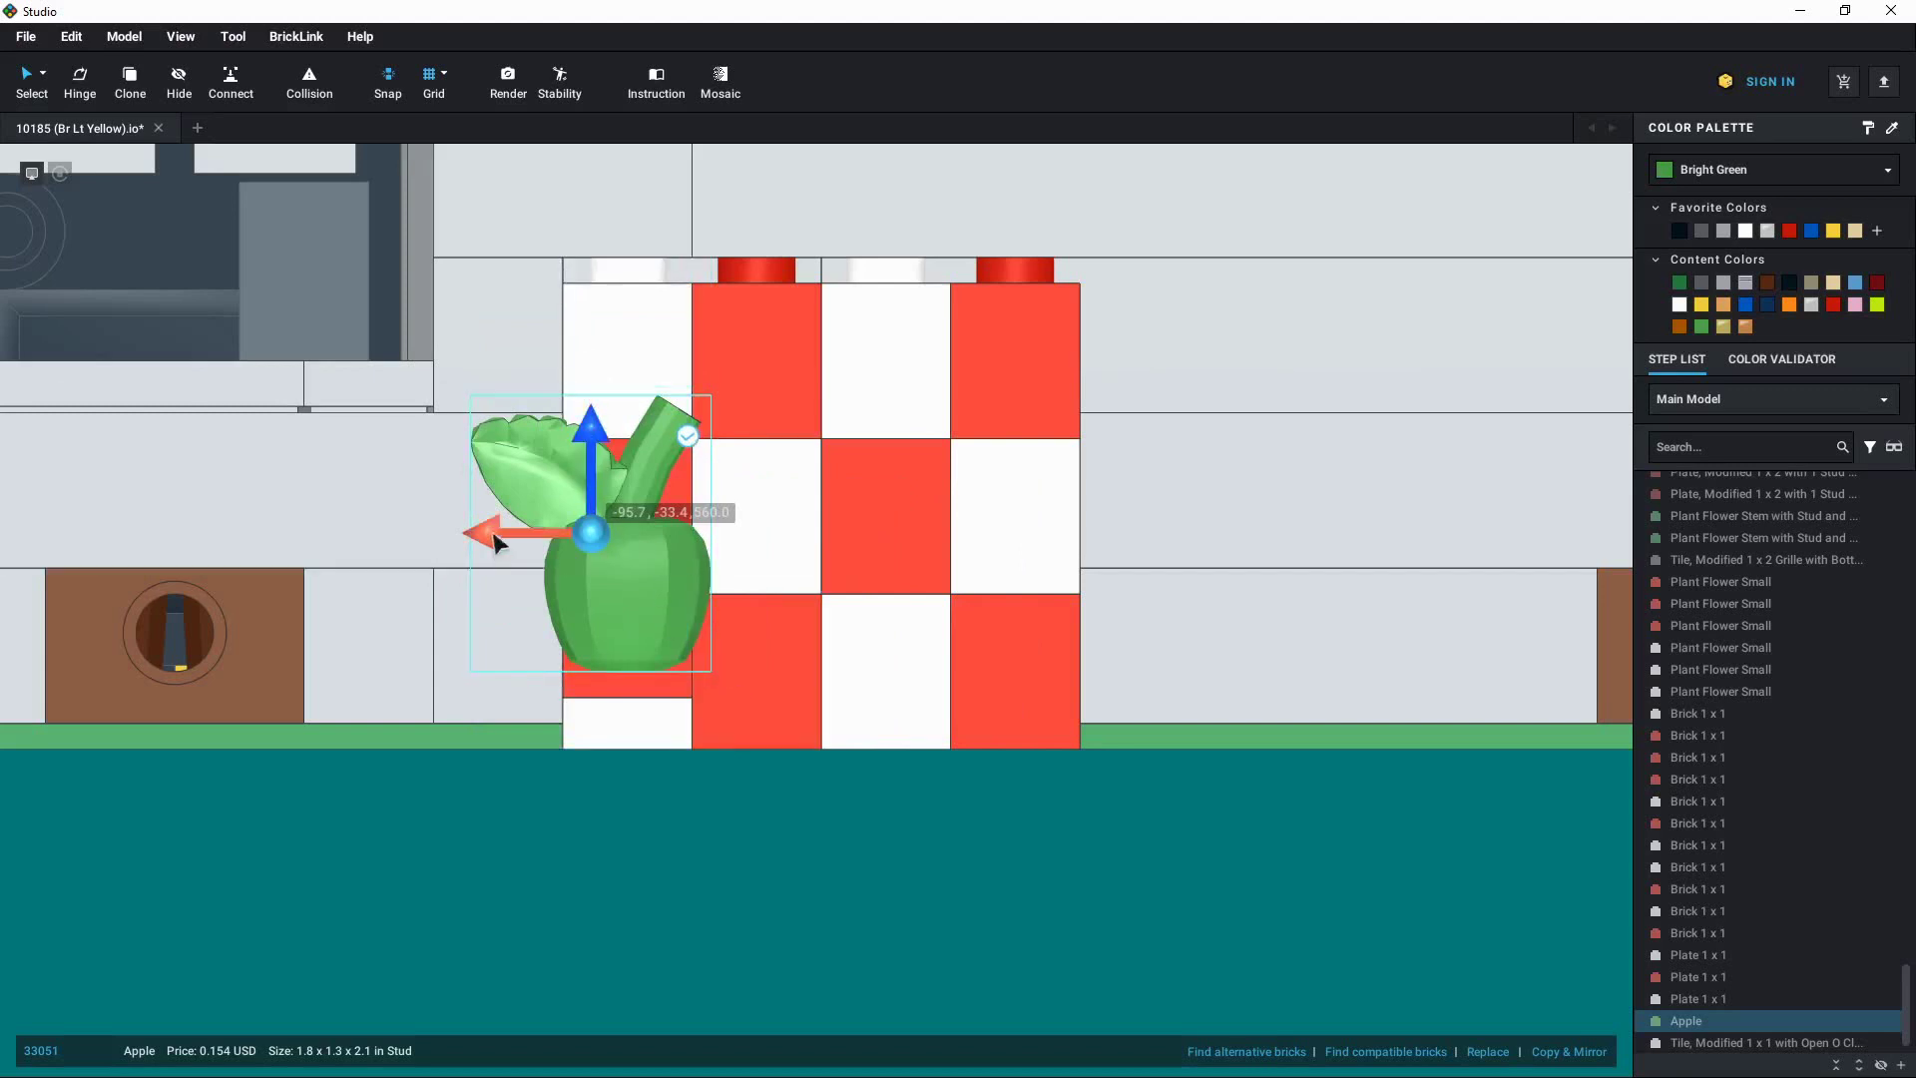
{"action": "left_click_drag", "start_coordinate": [489, 534], "coordinate": [617, 535]}
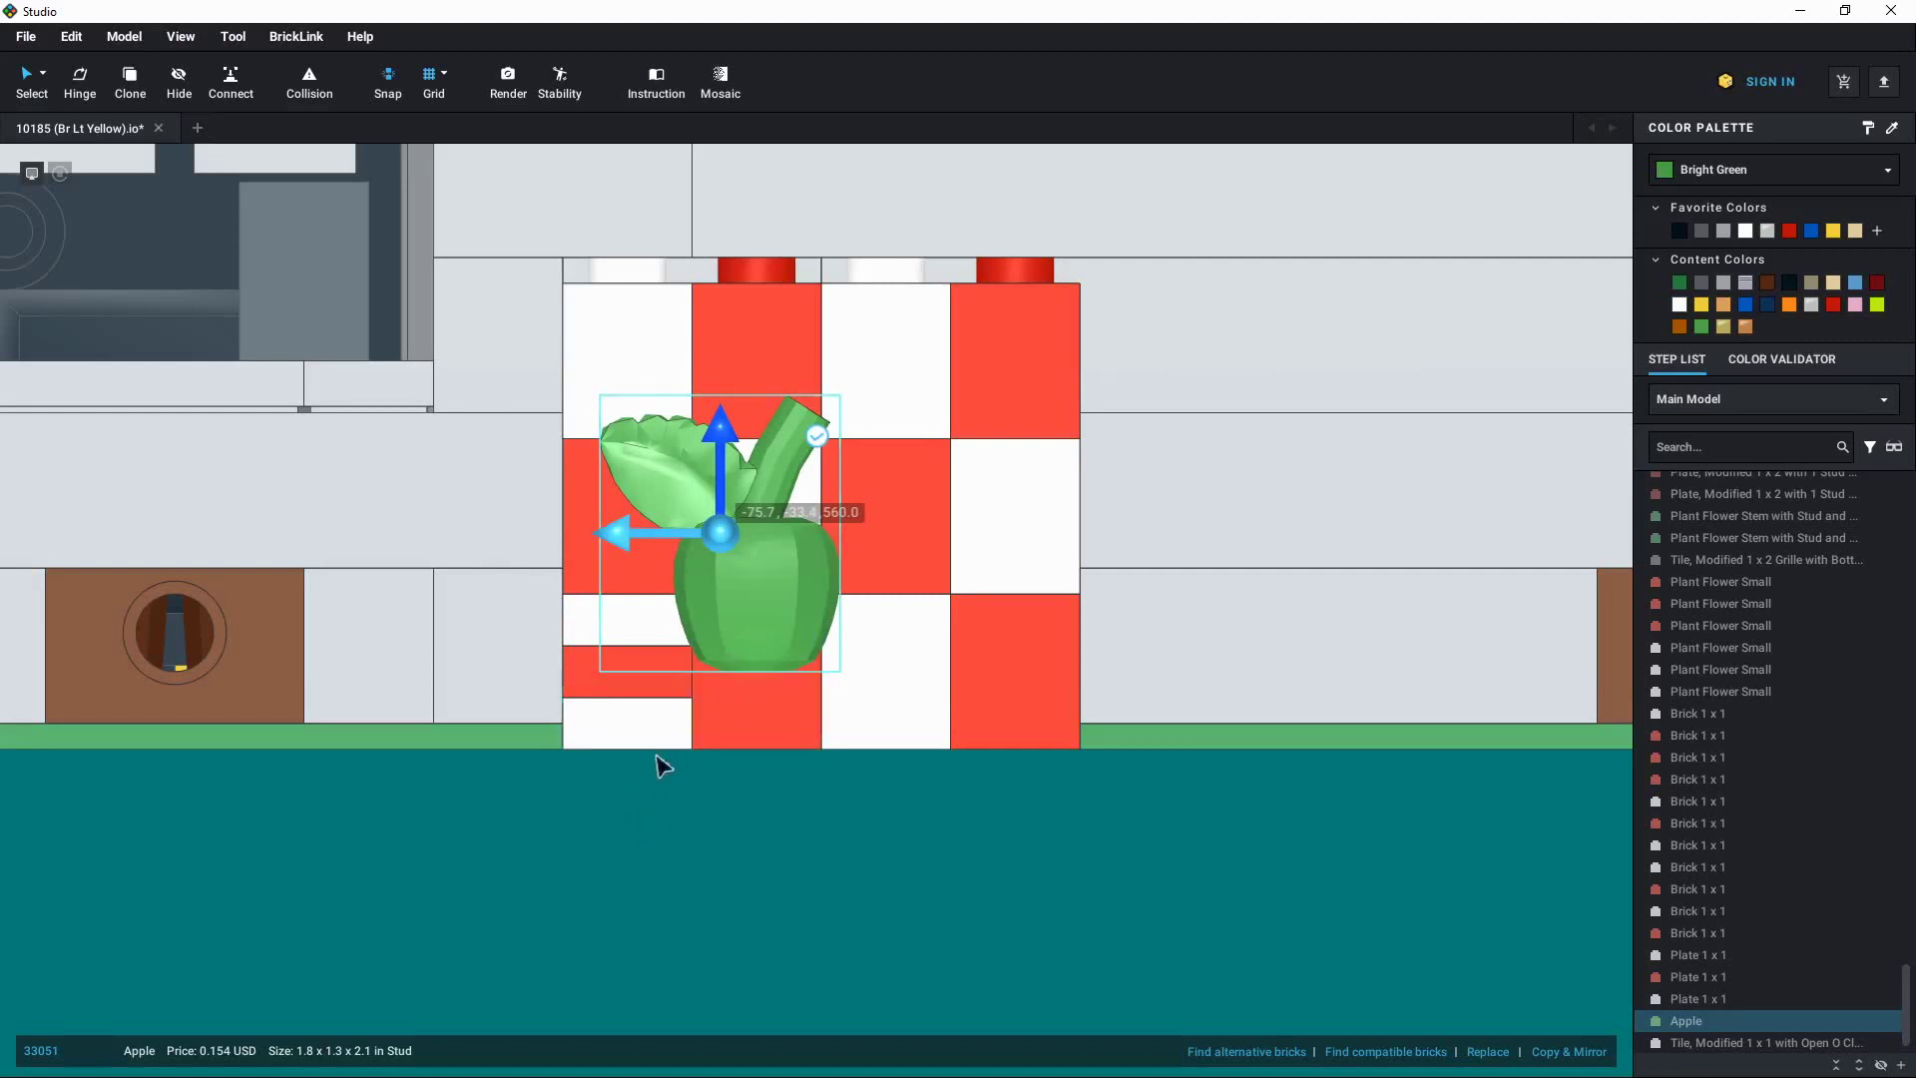
{"action": "left_click", "coordinate": [579, 673]}
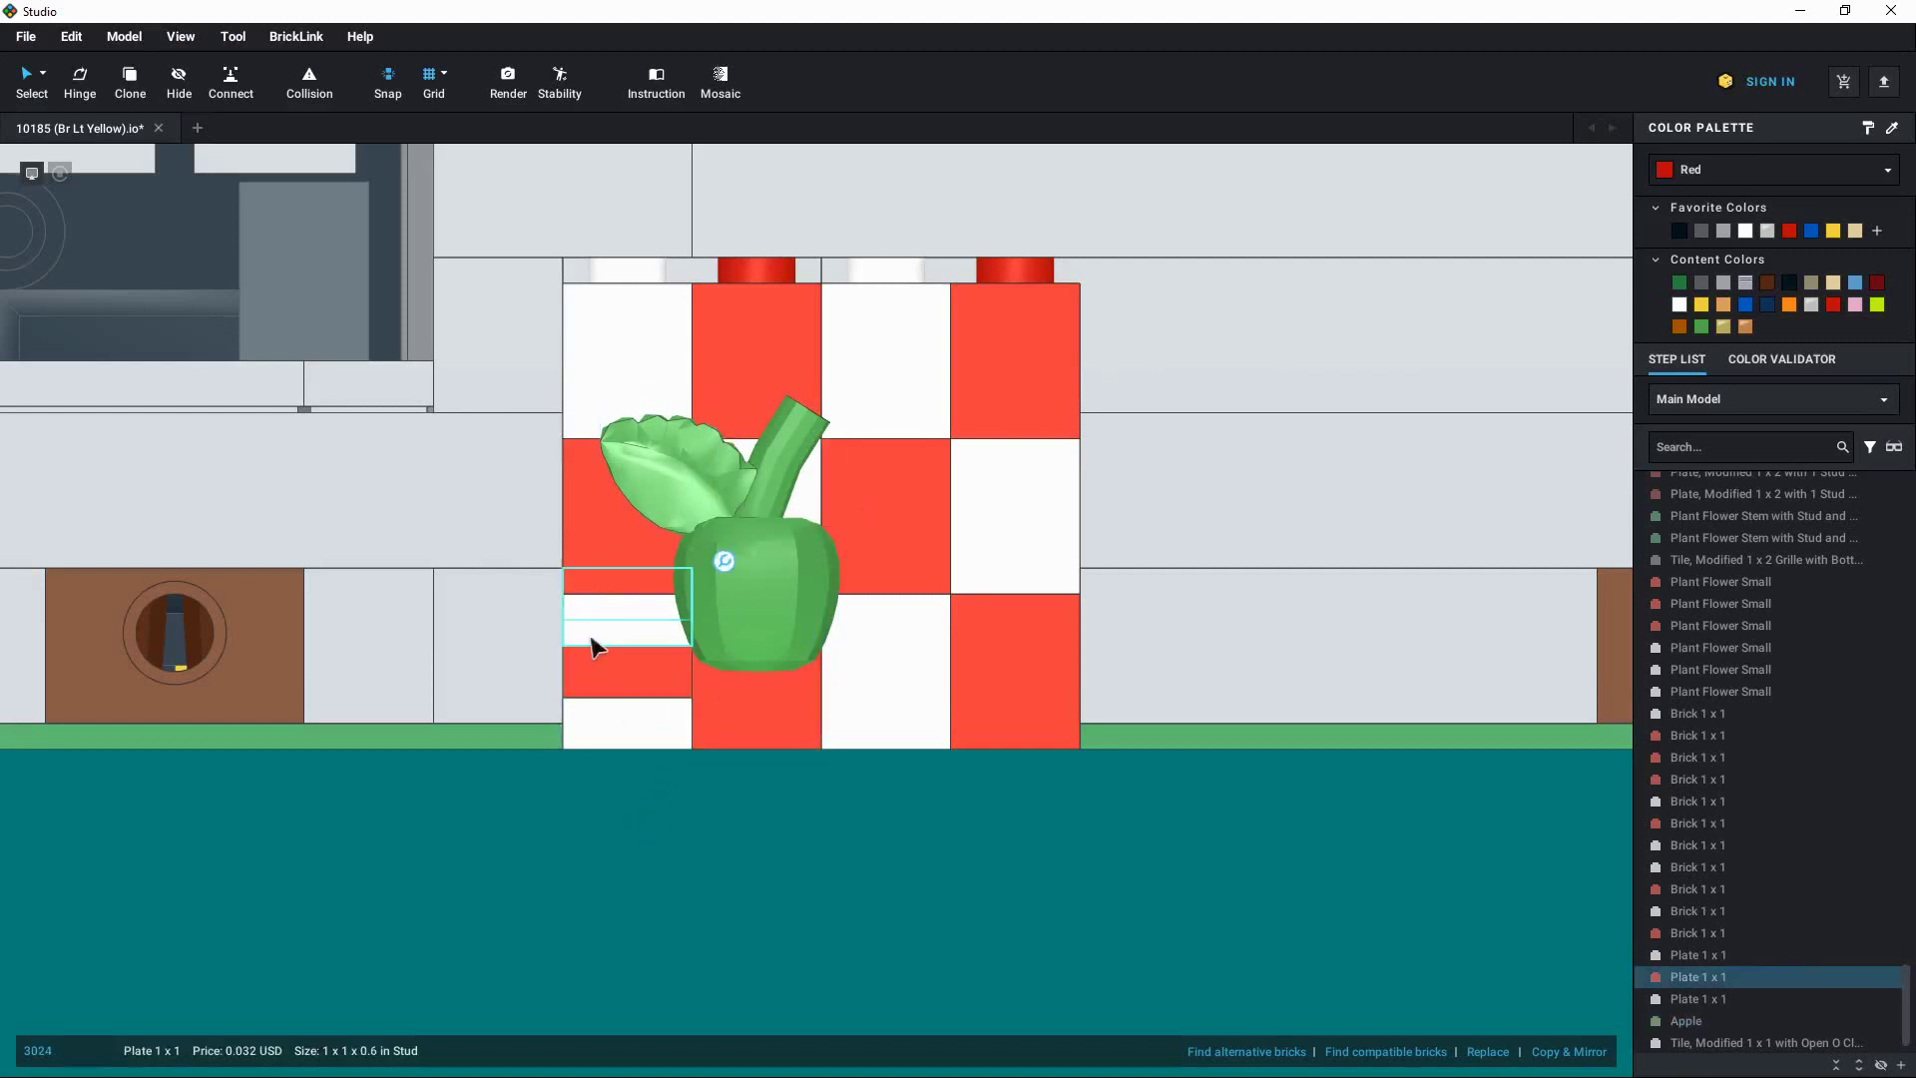
{"action": "left_click", "coordinate": [638, 778]}
Move the apple back down half a brick and one stud sideways to the wall's lower corner, and deselect it
{"action": "left_click", "coordinate": [737, 618]}
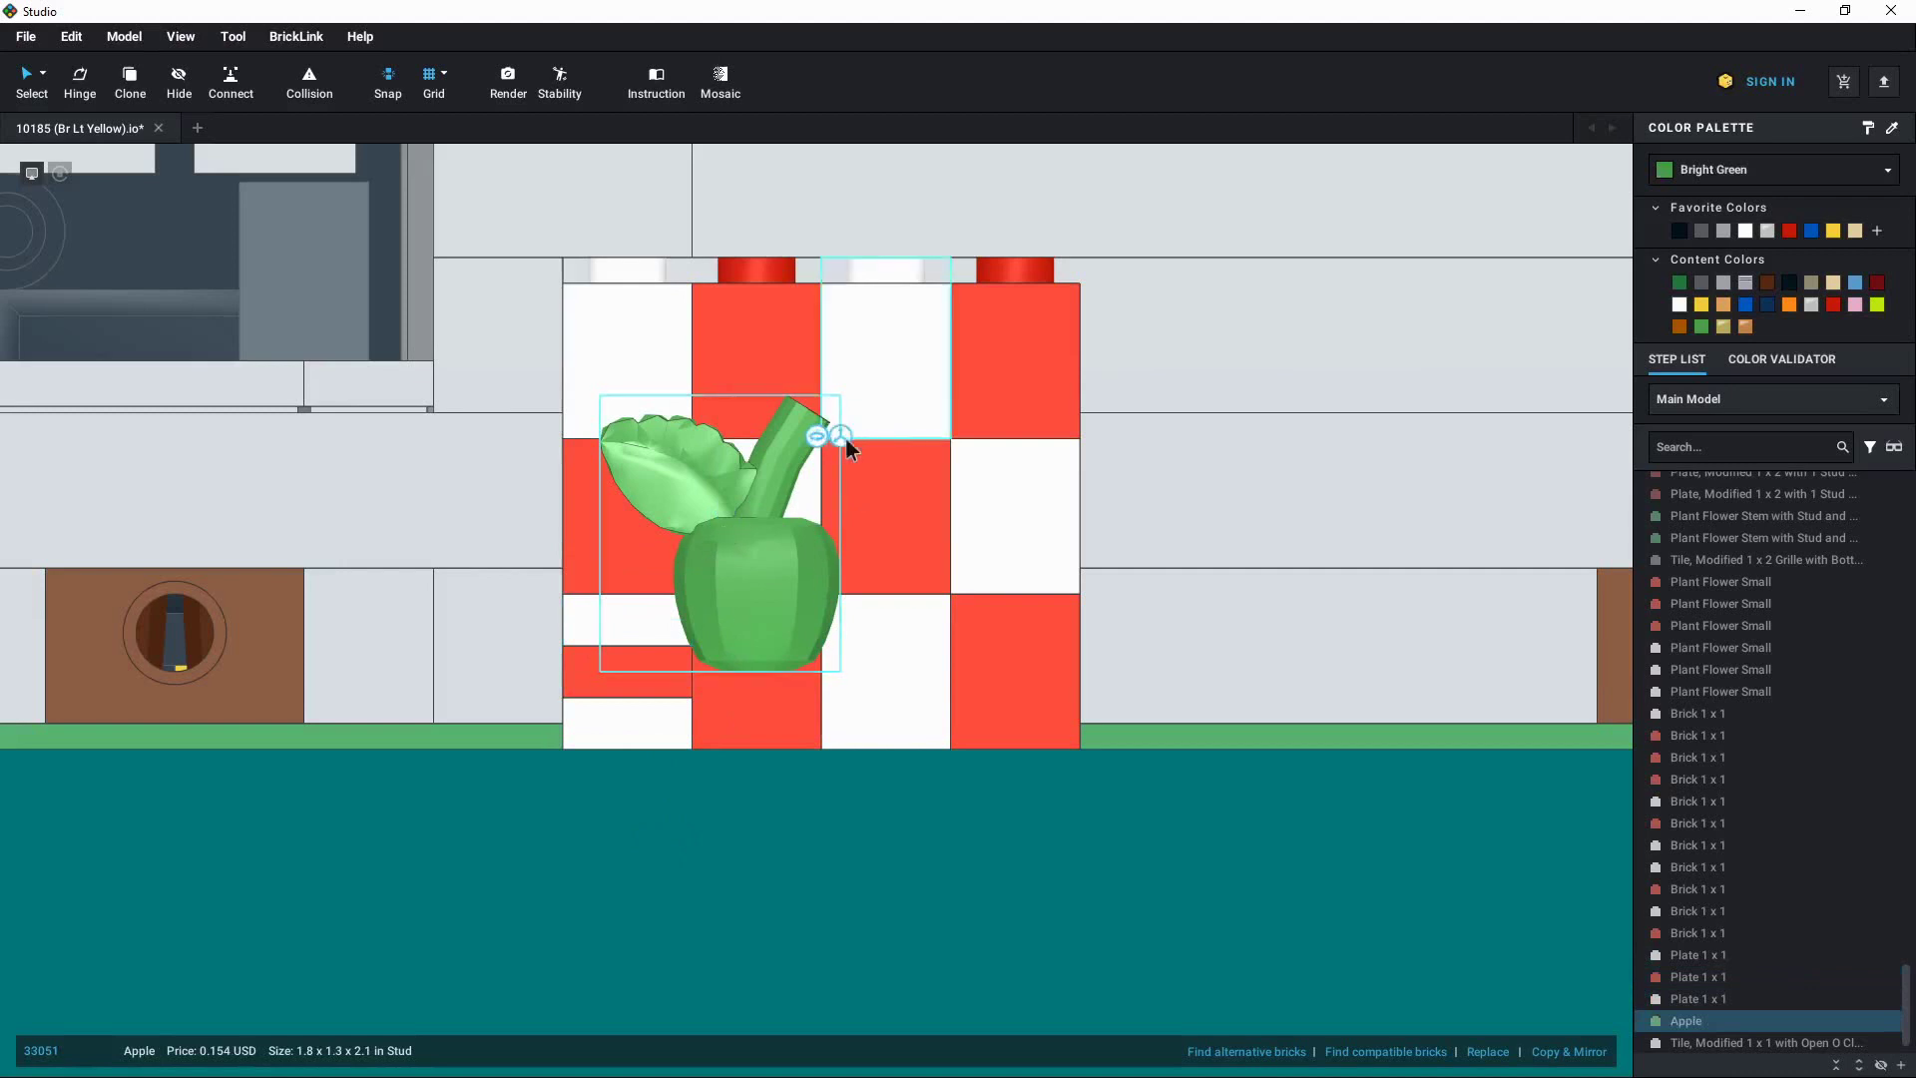
{"action": "left_click", "coordinate": [843, 438]}
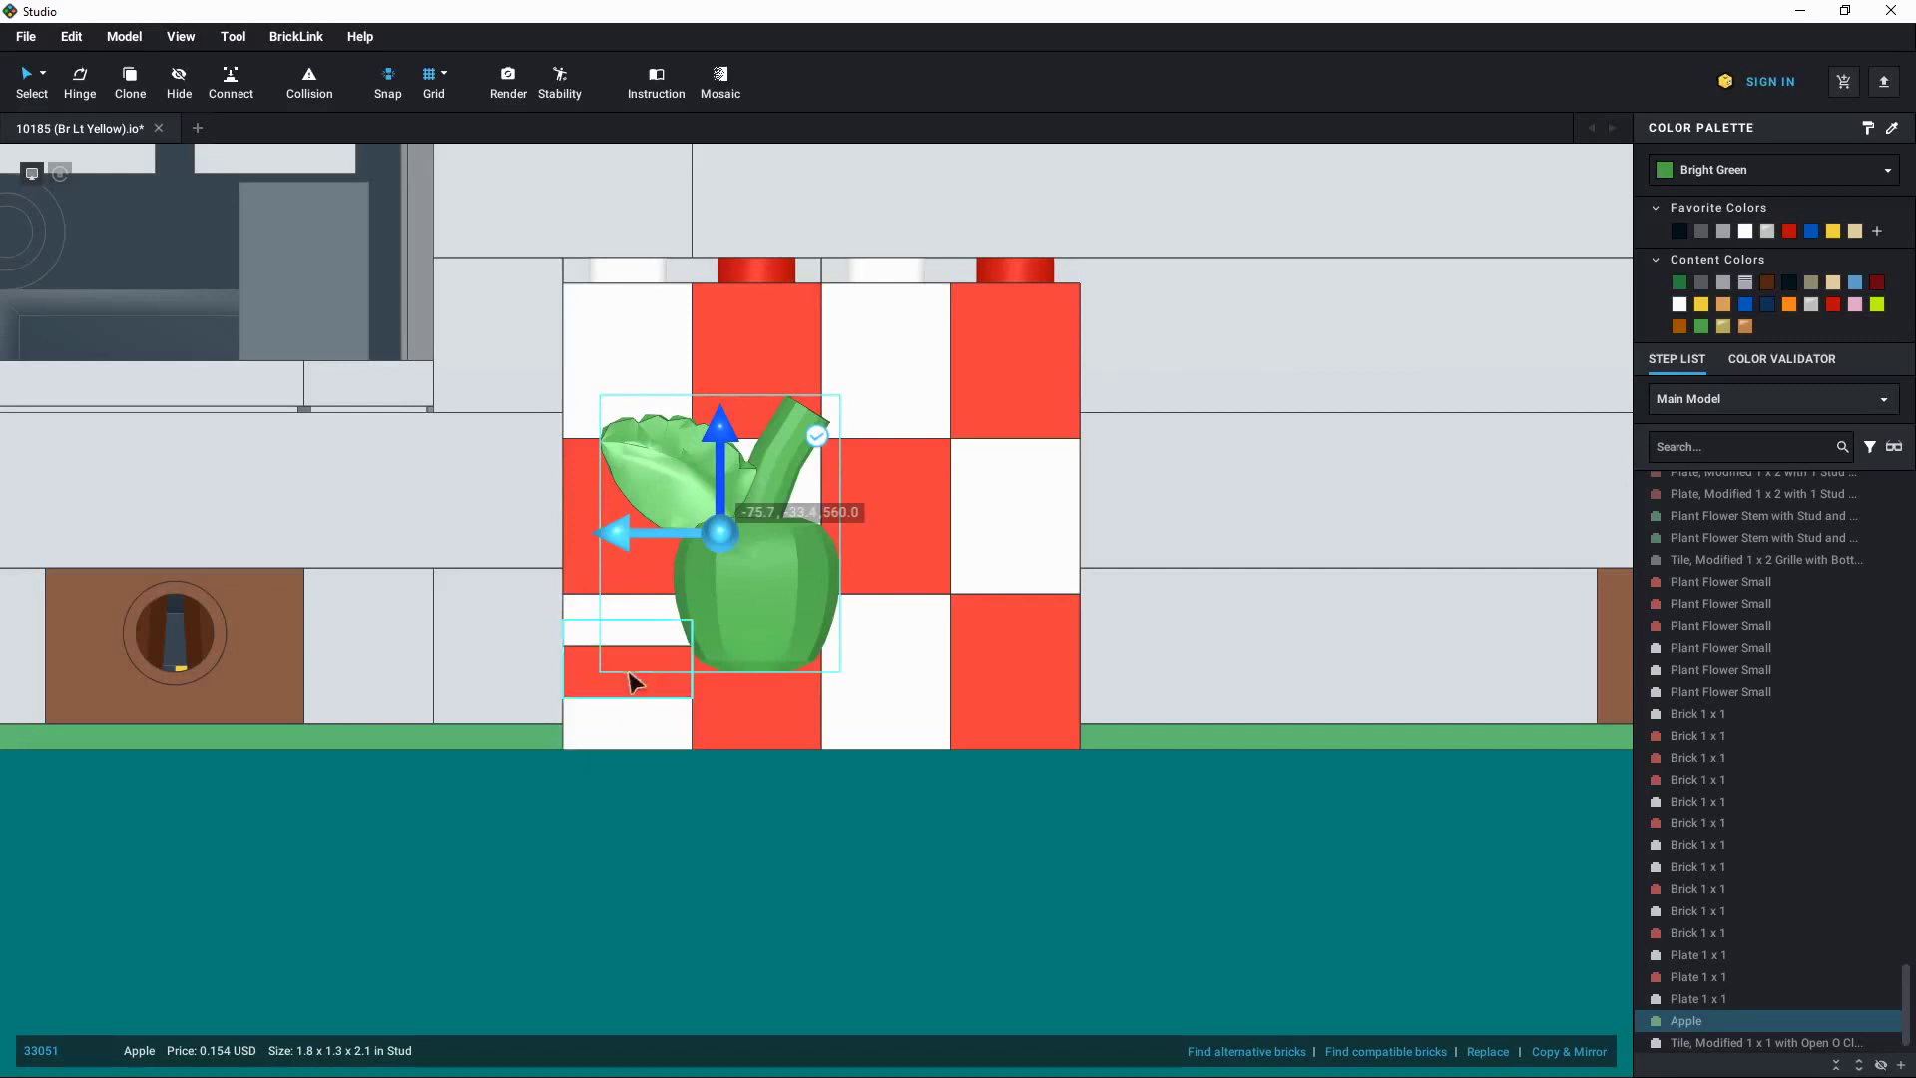
{"action": "left_click_drag", "start_coordinate": [724, 448], "coordinate": [518, 628]}
{"action": "left_click", "coordinate": [707, 884]}
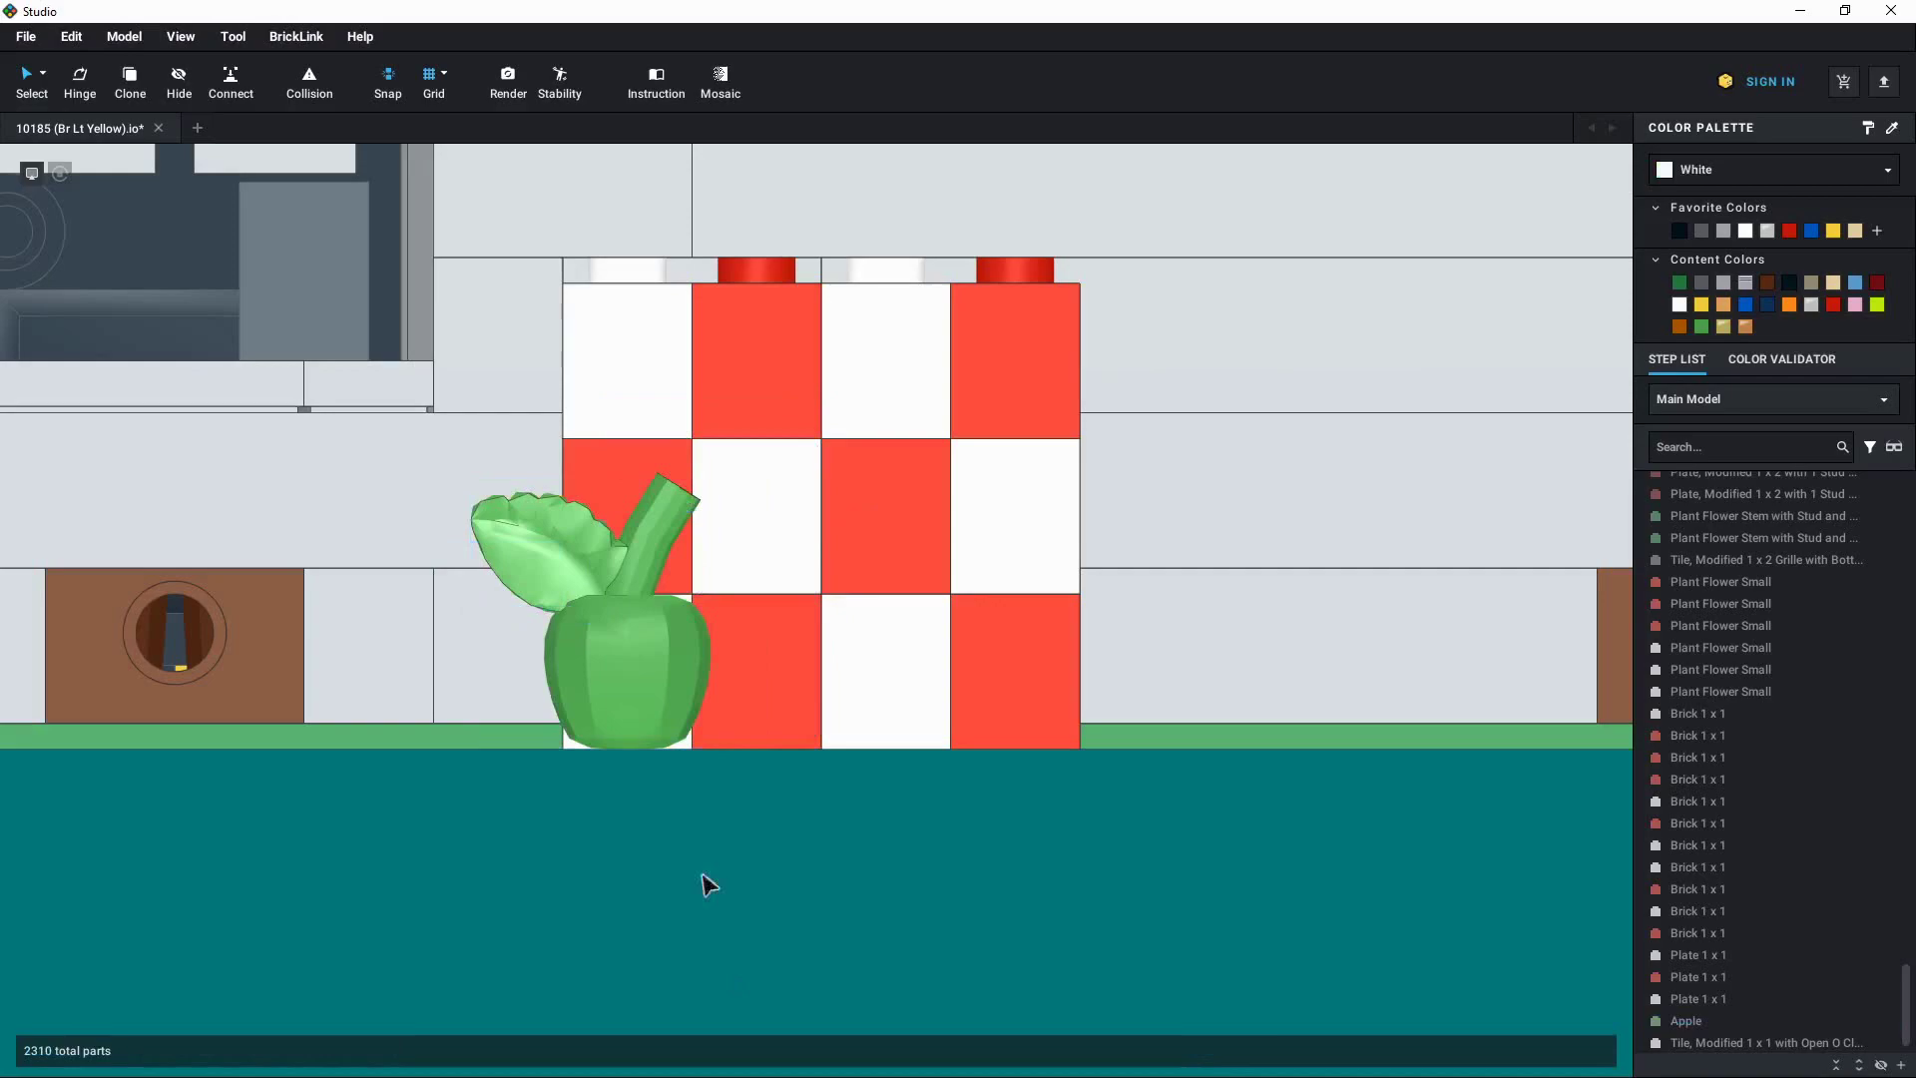
Switch to the browser's Studio Help Center and read the Grid article's step sizes and LDU units, and return to Studio
{"action": "left_click_drag", "start_coordinate": [1914, 239], "coordinate": [758, 0]}
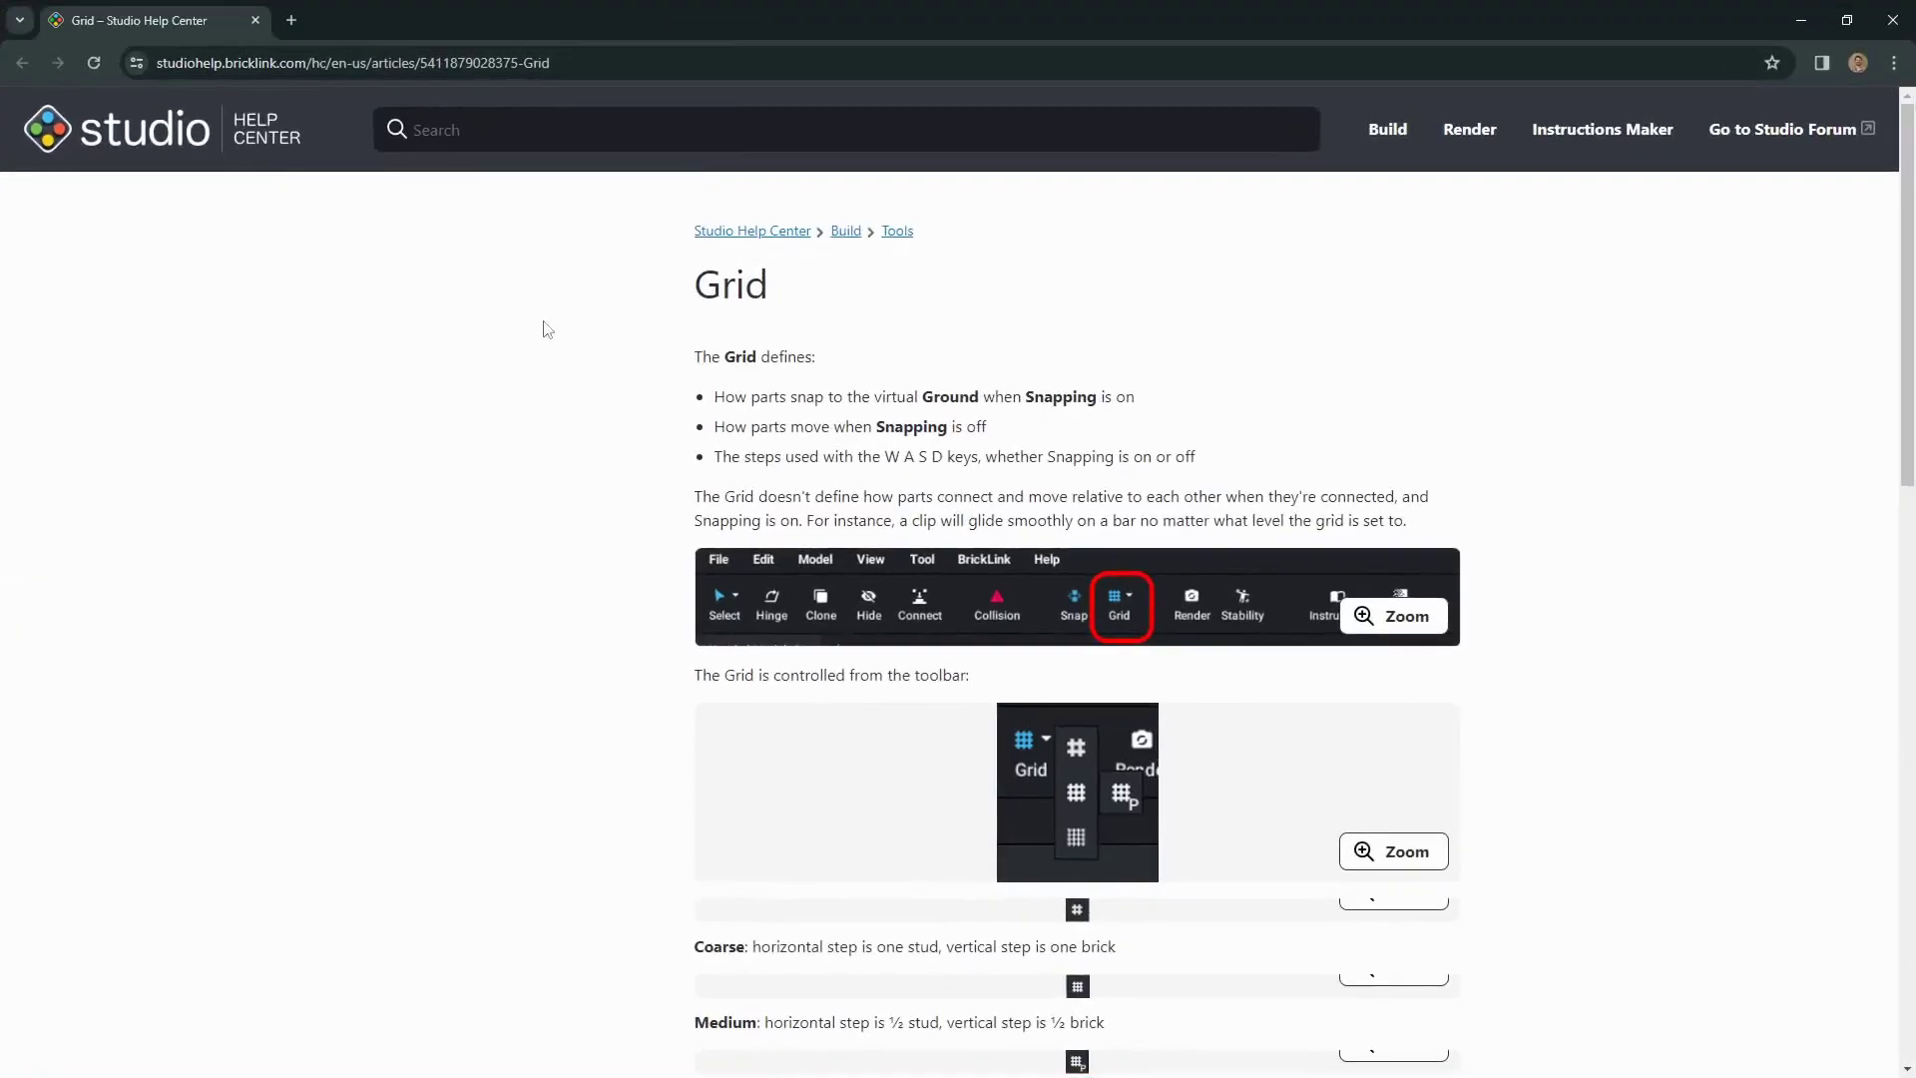
{"action": "scroll", "coordinate": [546, 330], "scroll_direction": "down", "scroll_amount": 6}
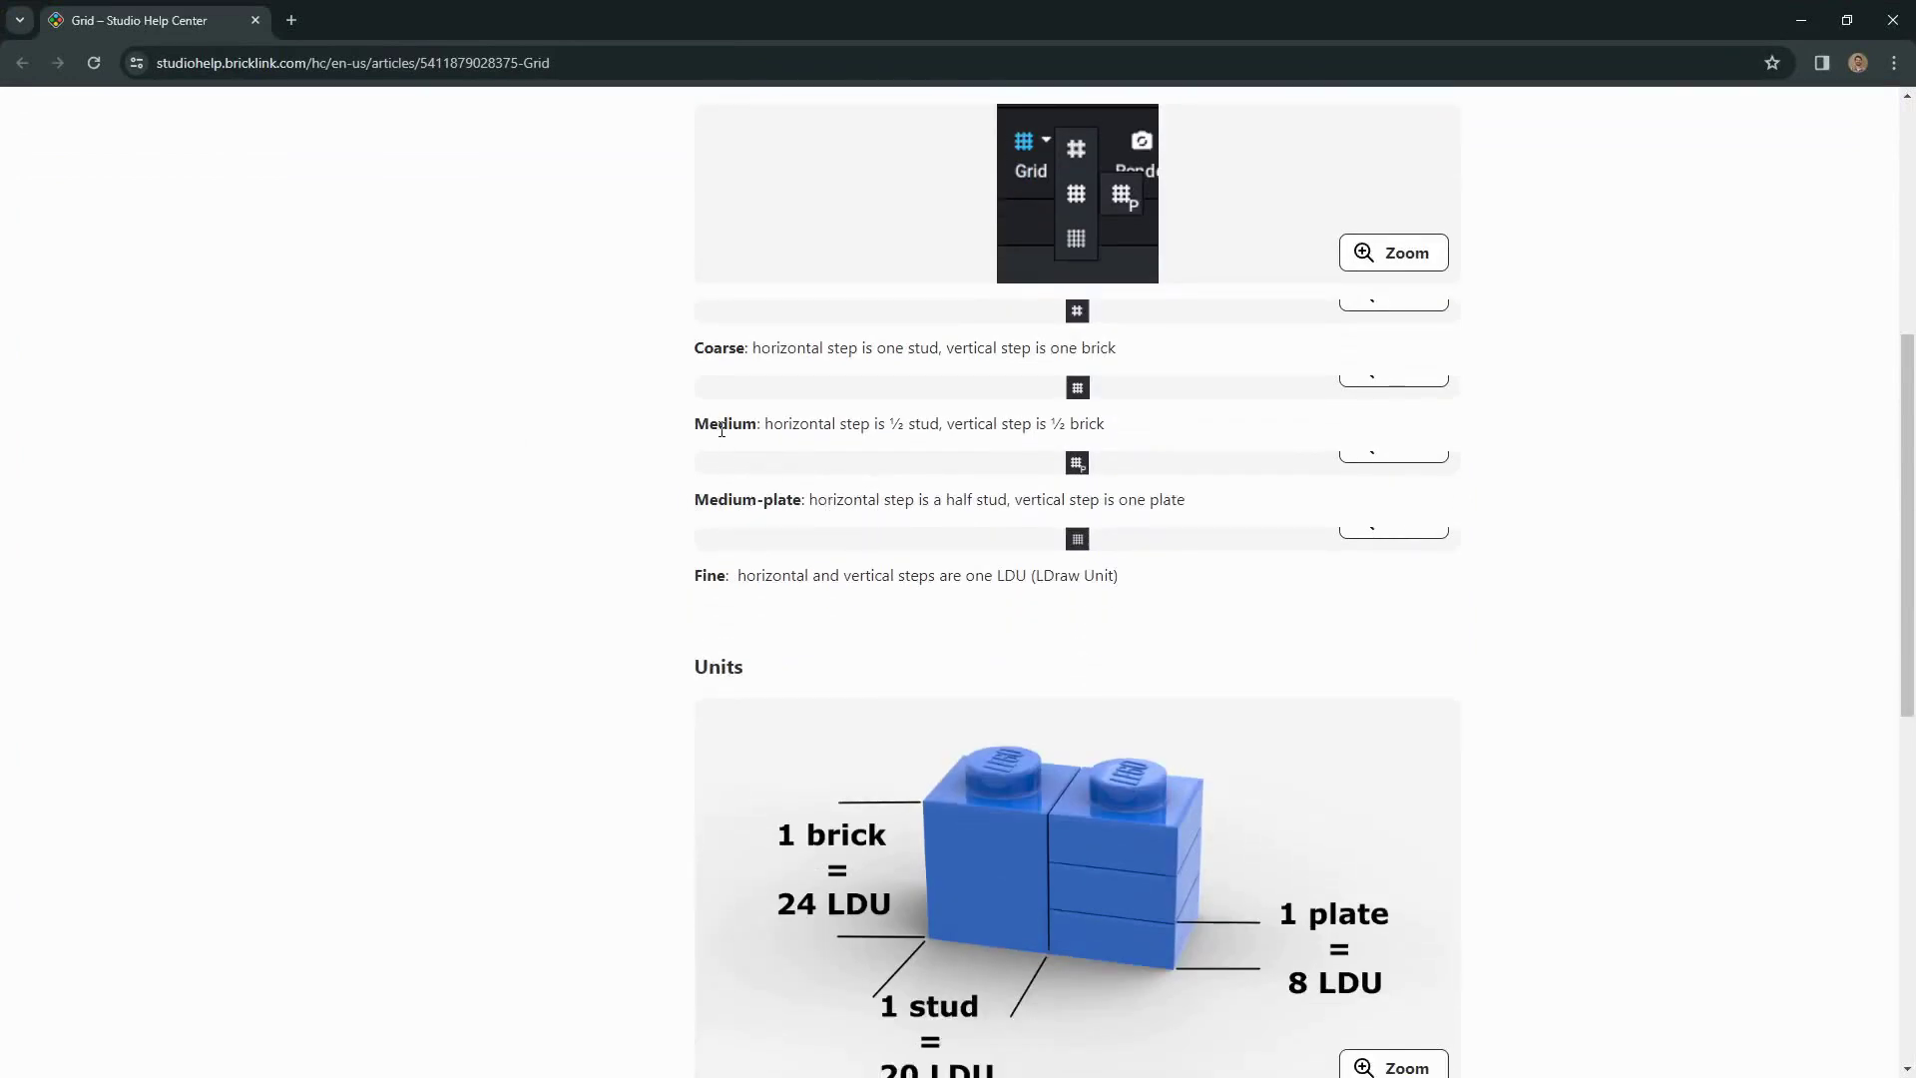
{"action": "scroll", "coordinate": [930, 494], "scroll_direction": "down", "scroll_amount": 1}
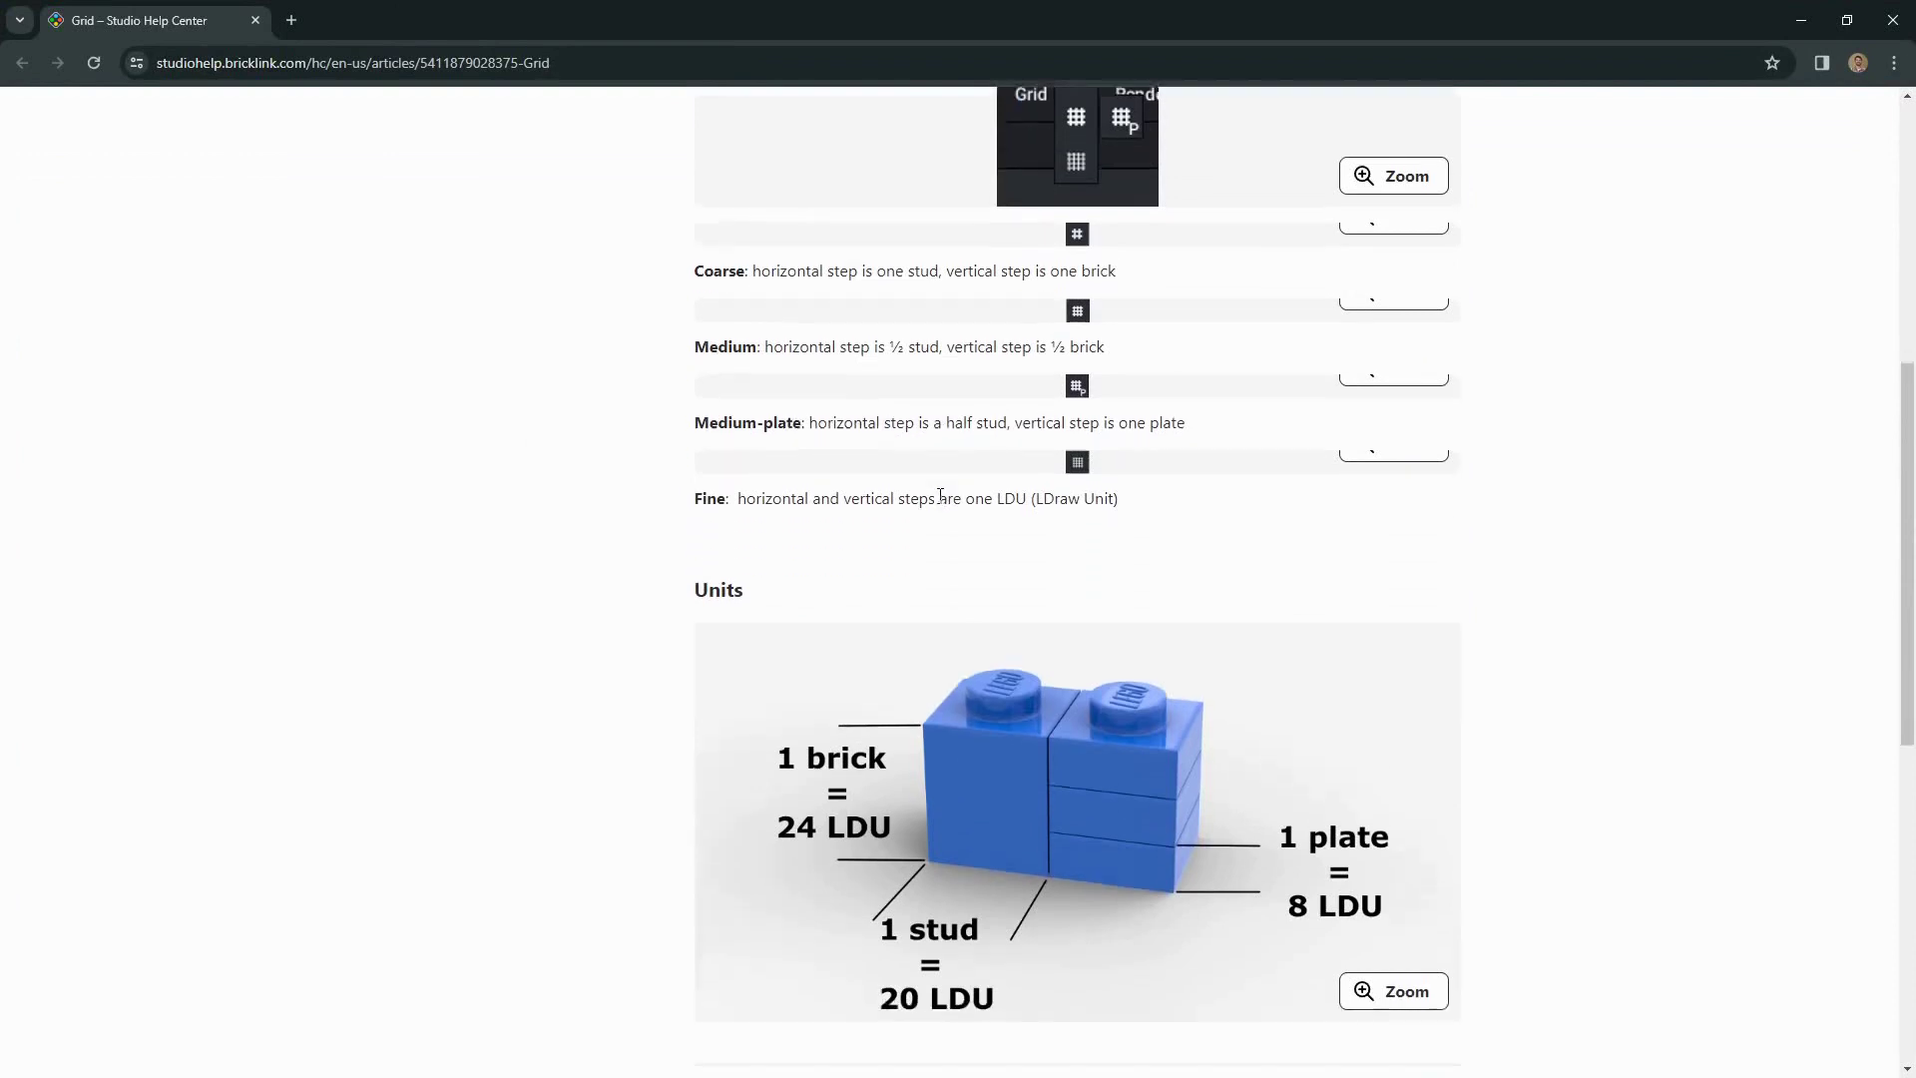
{"action": "left_click", "coordinate": [1801, 20]}
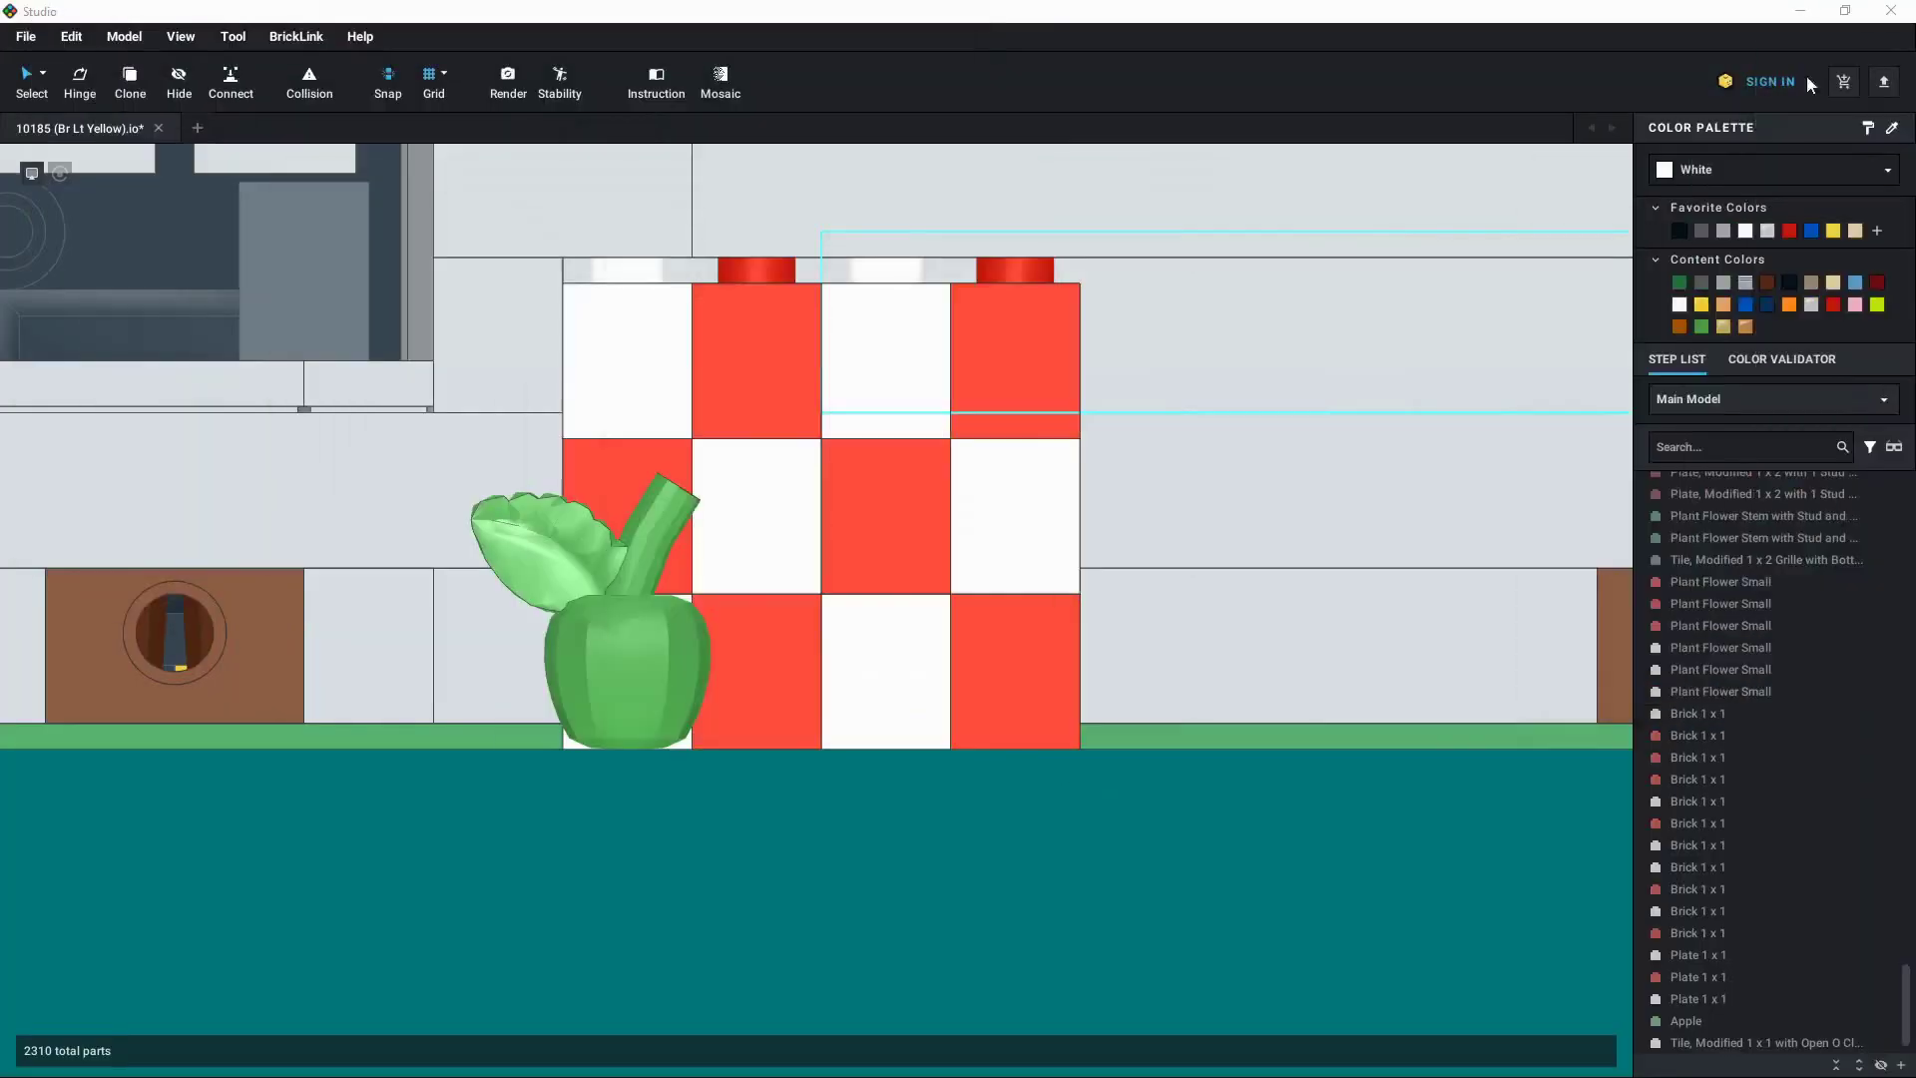
Set the grid to medium-plate and activate the Move tool on the loose apple
{"action": "left_click", "coordinate": [644, 673]}
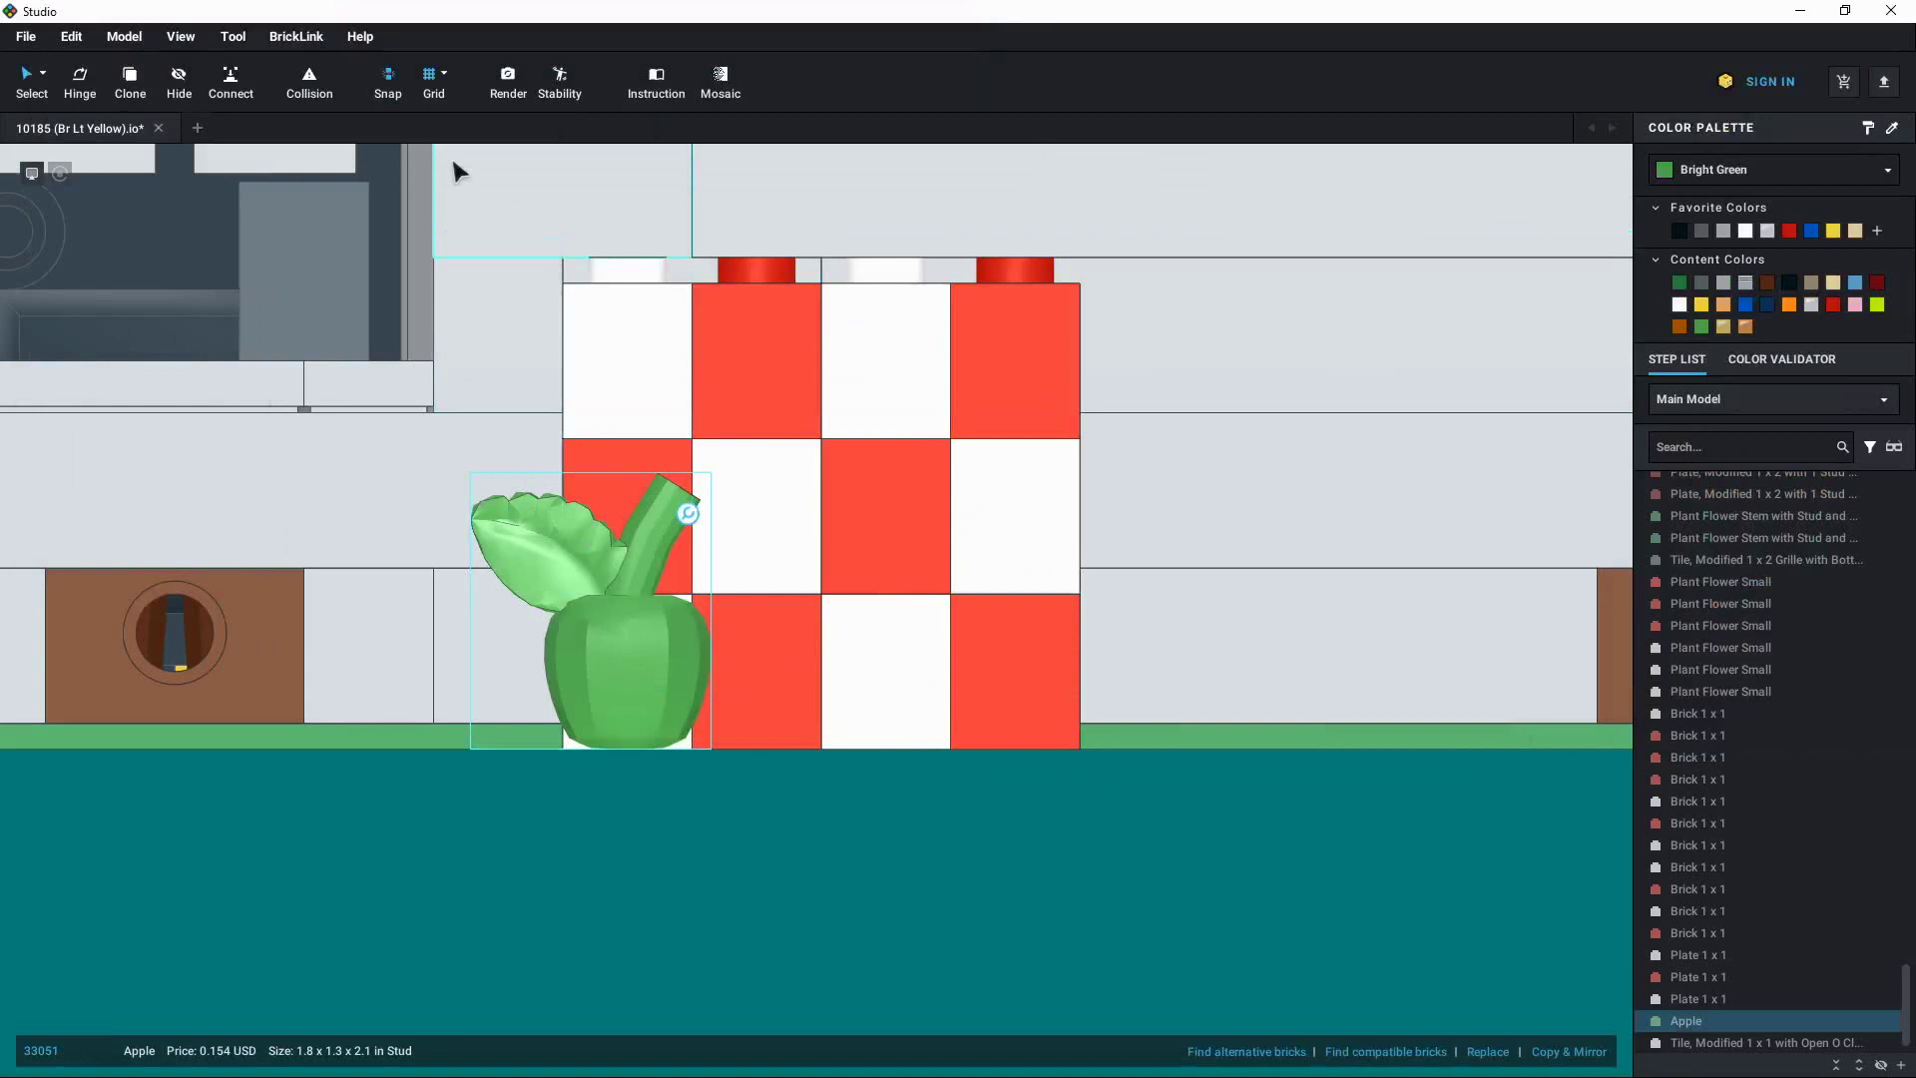
{"action": "left_click", "coordinate": [439, 90]}
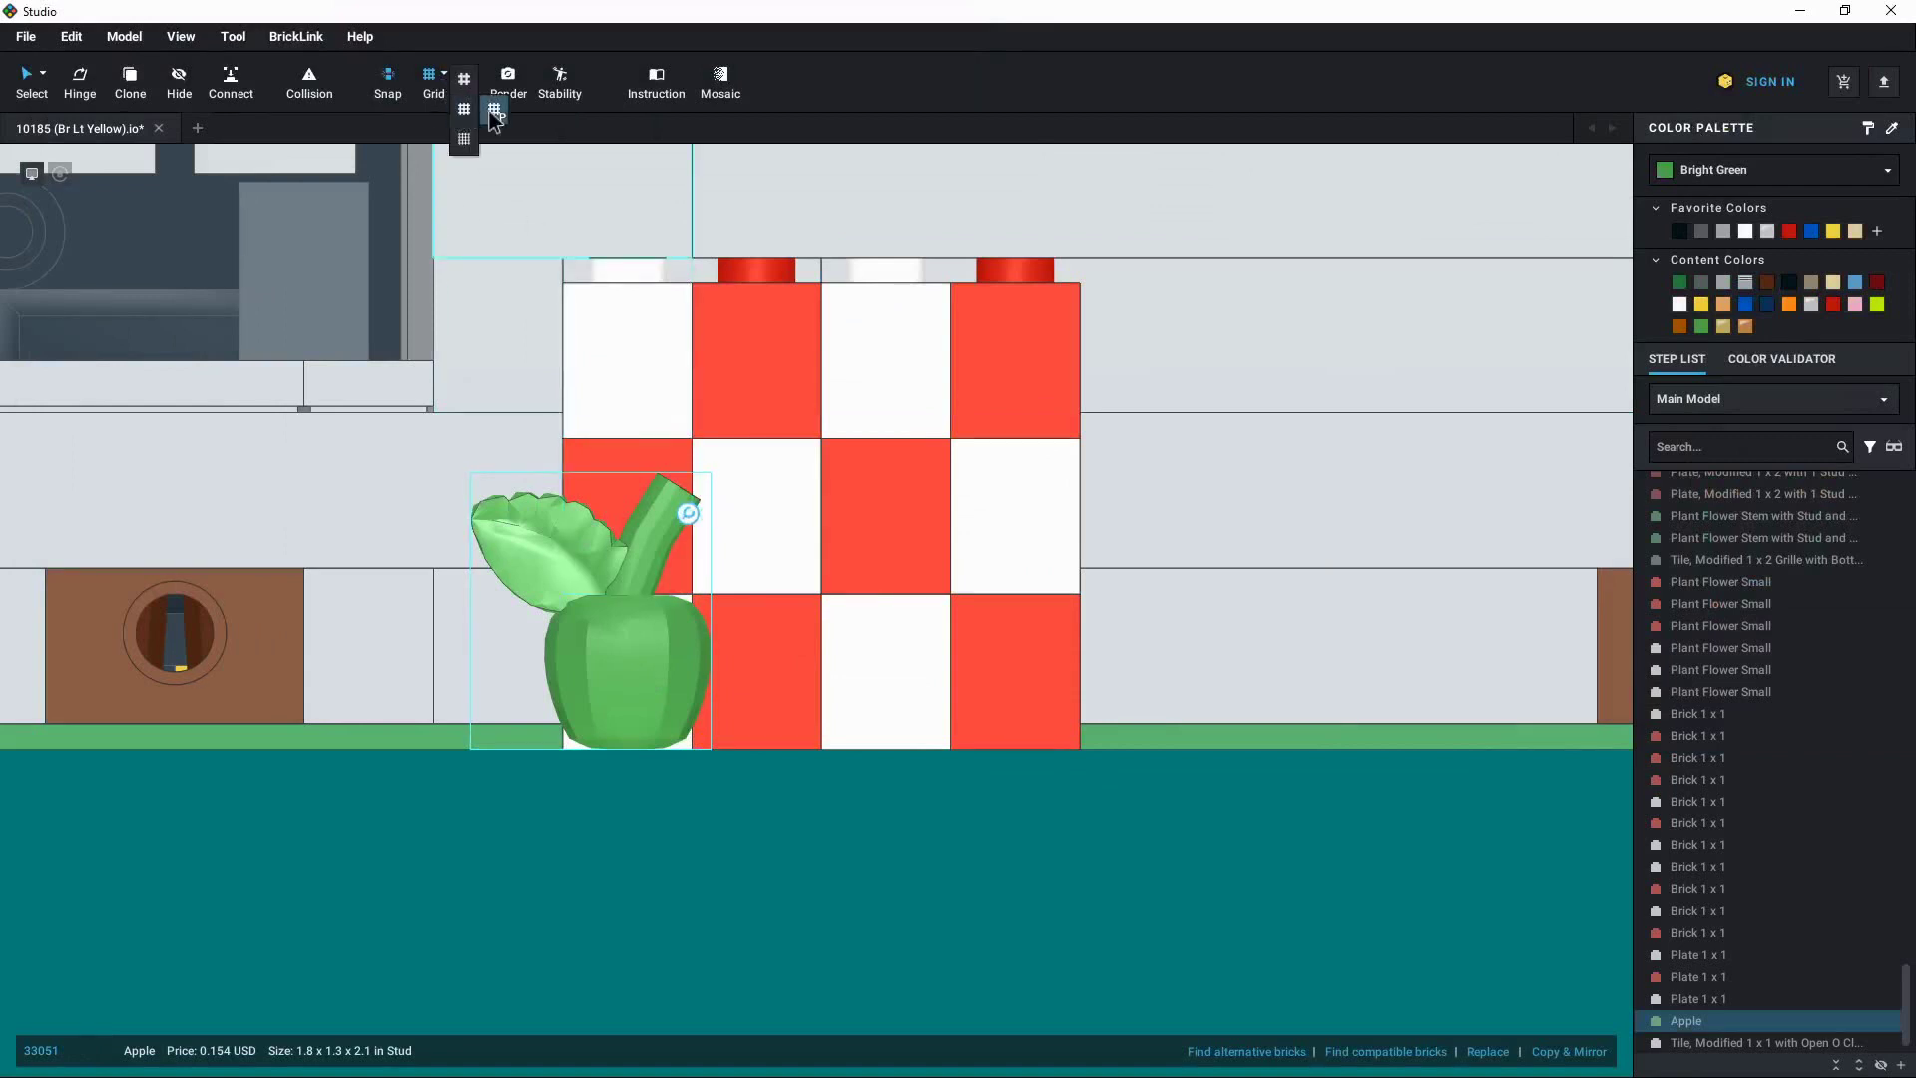
{"action": "left_click", "coordinate": [494, 110]}
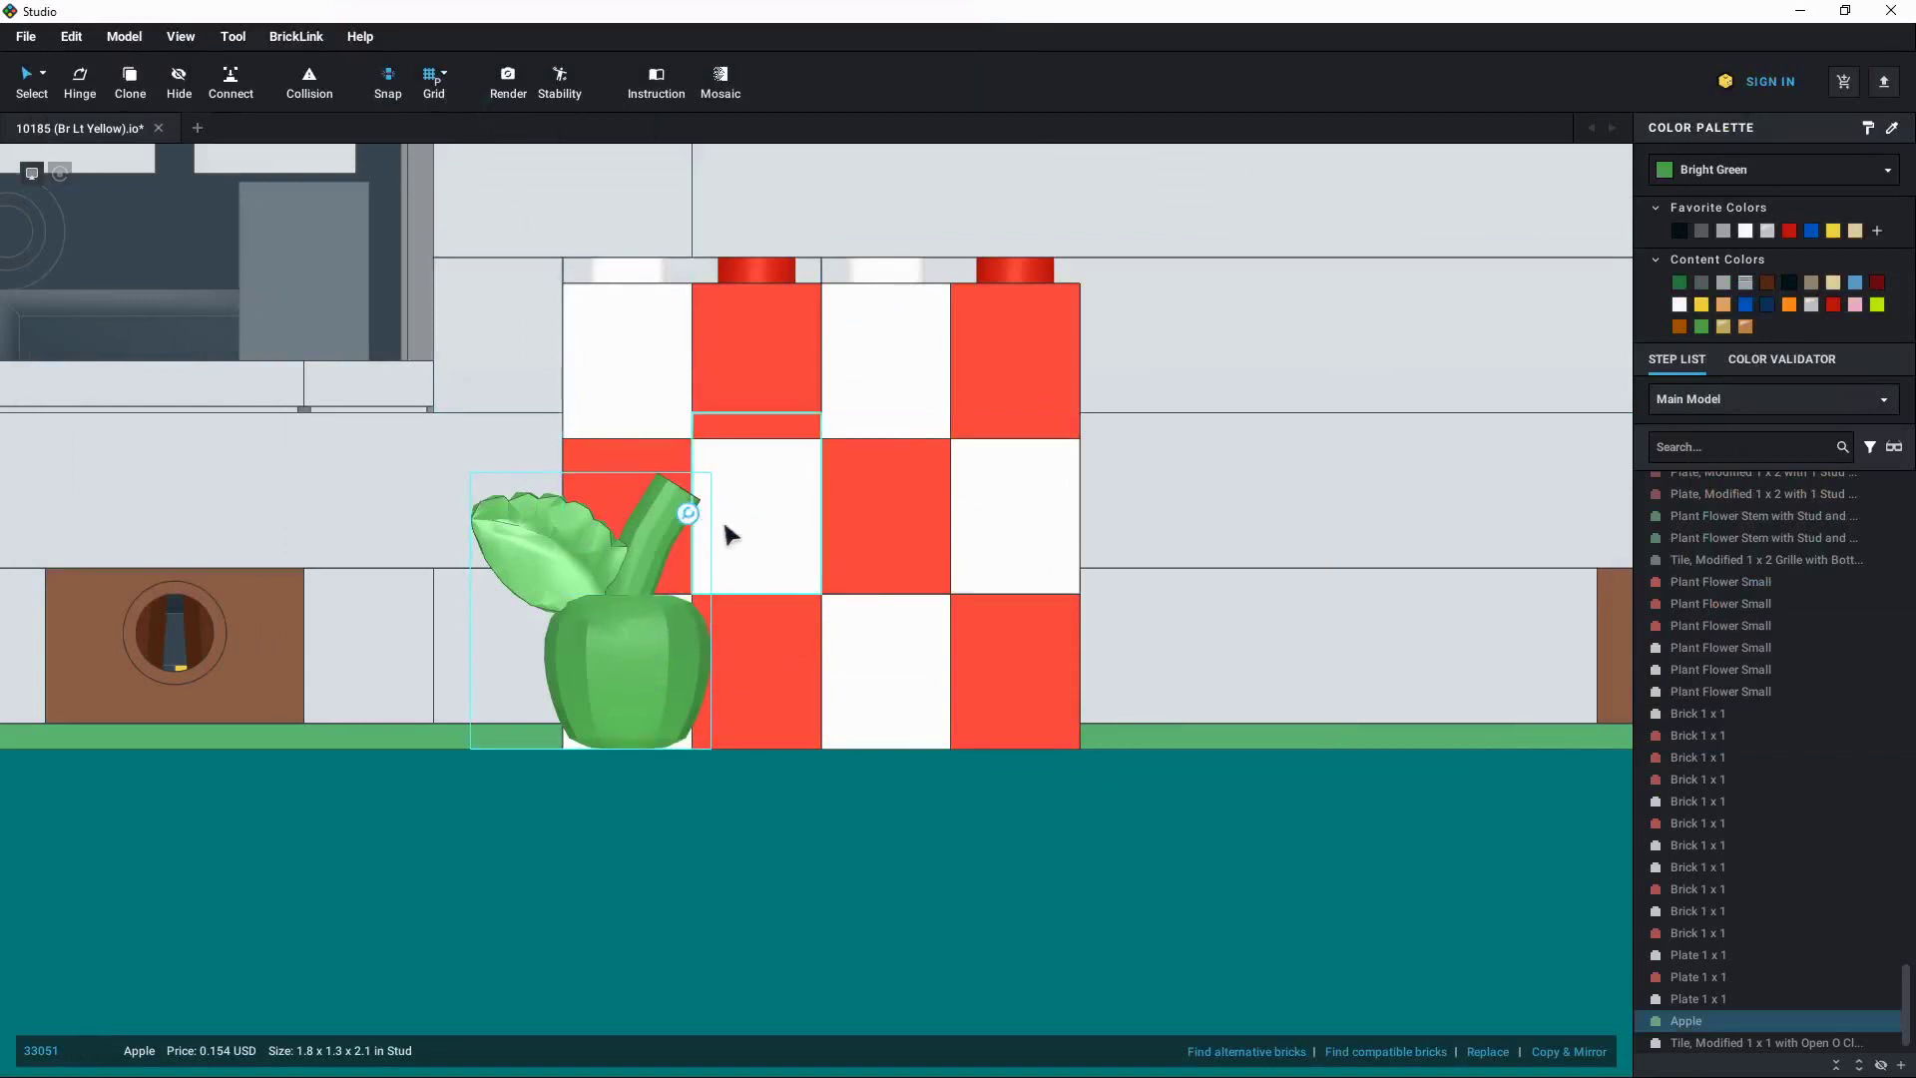
{"action": "left_click", "coordinate": [714, 511]}
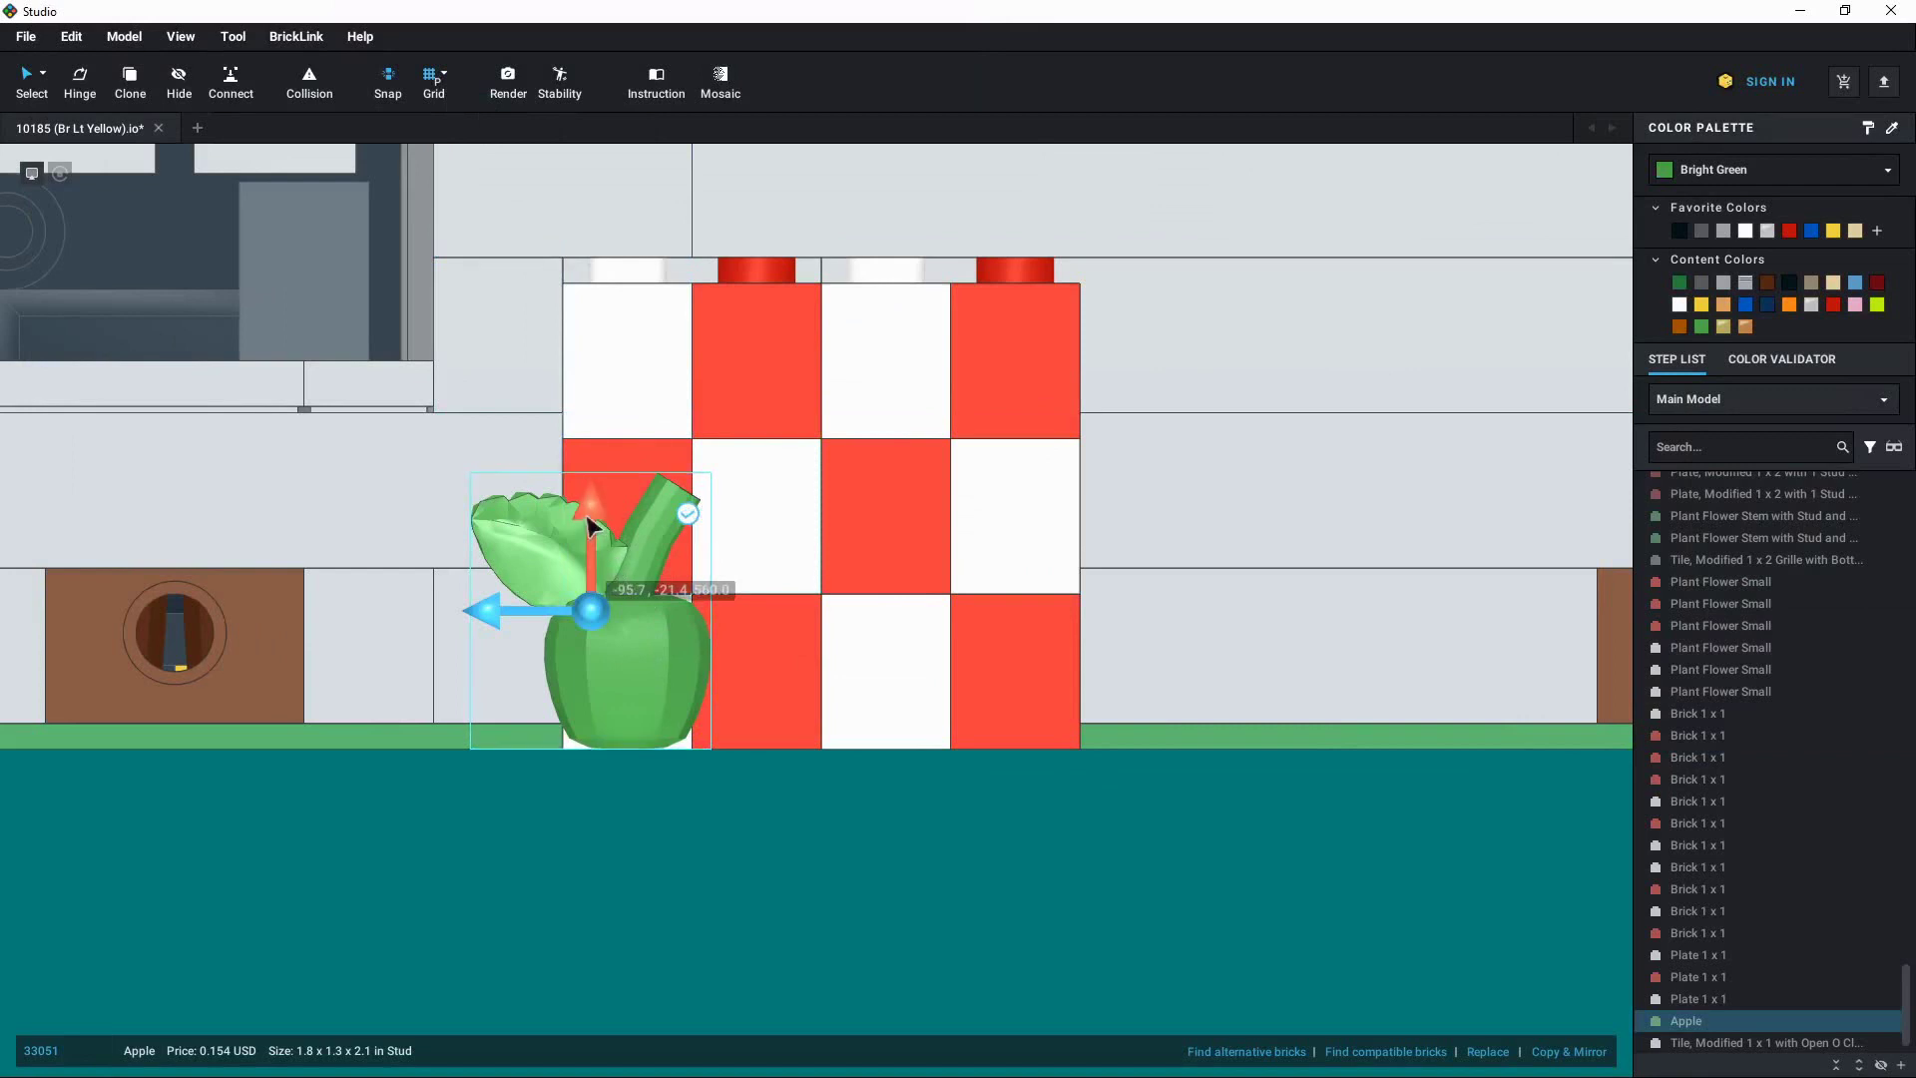
Move the loose apple vertically in one-plate steps, return it to the wall's base, and deselect it
{"action": "mouse_move", "coordinate": [592, 518]}
{"action": "left_mouse_down"}
{"action": "mouse_move", "coordinate": [595, 342]}
{"action": "mouse_move", "coordinate": [583, 404]}
{"action": "mouse_move", "coordinate": [590, 511]}
{"action": "mouse_move", "coordinate": [612, 265]}
{"action": "mouse_move", "coordinate": [602, 544]}
{"action": "left_mouse_up"}
{"action": "left_click", "coordinate": [654, 975]}
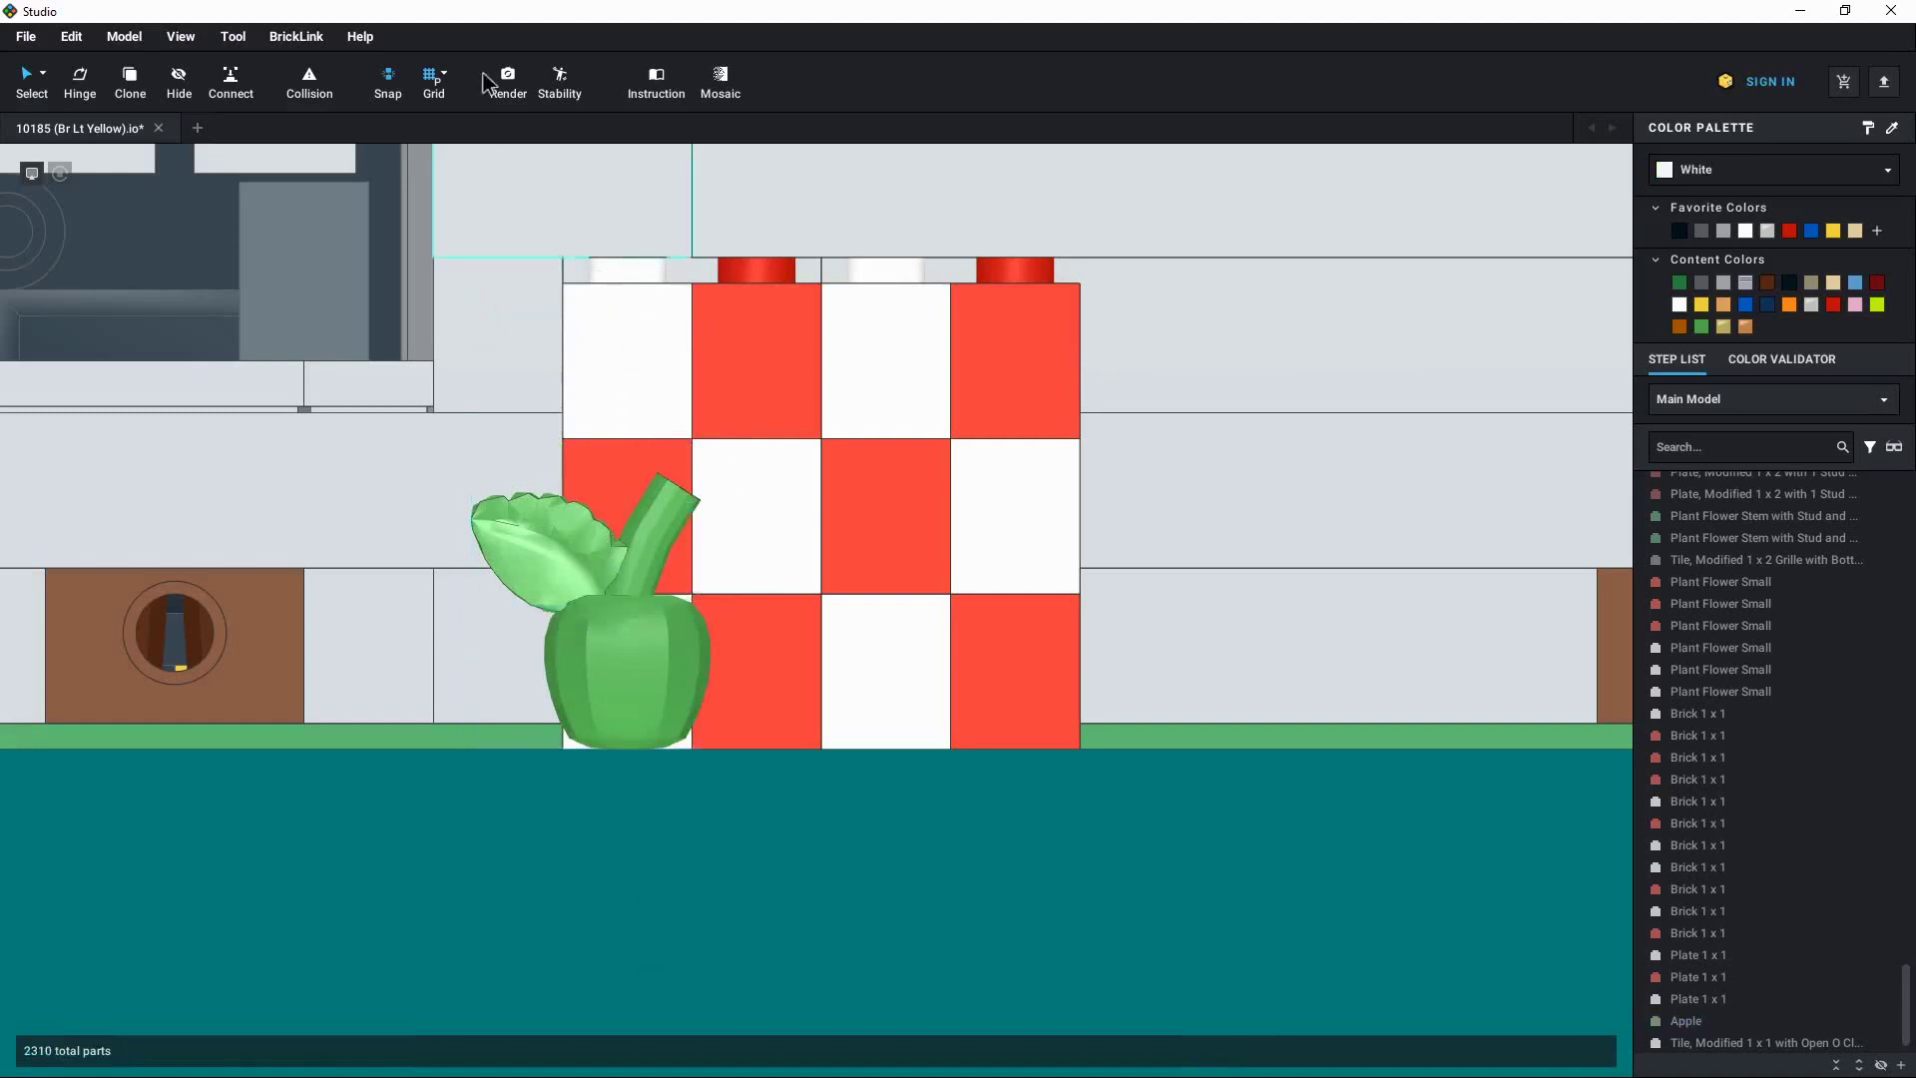
Set the grid to fine and move the loose apple in 1 LDU steps, ending 4 LDU sideways at X -91.7
{"action": "left_click", "coordinate": [444, 74]}
{"action": "left_click", "coordinate": [464, 139]}
{"action": "left_click", "coordinate": [666, 662]}
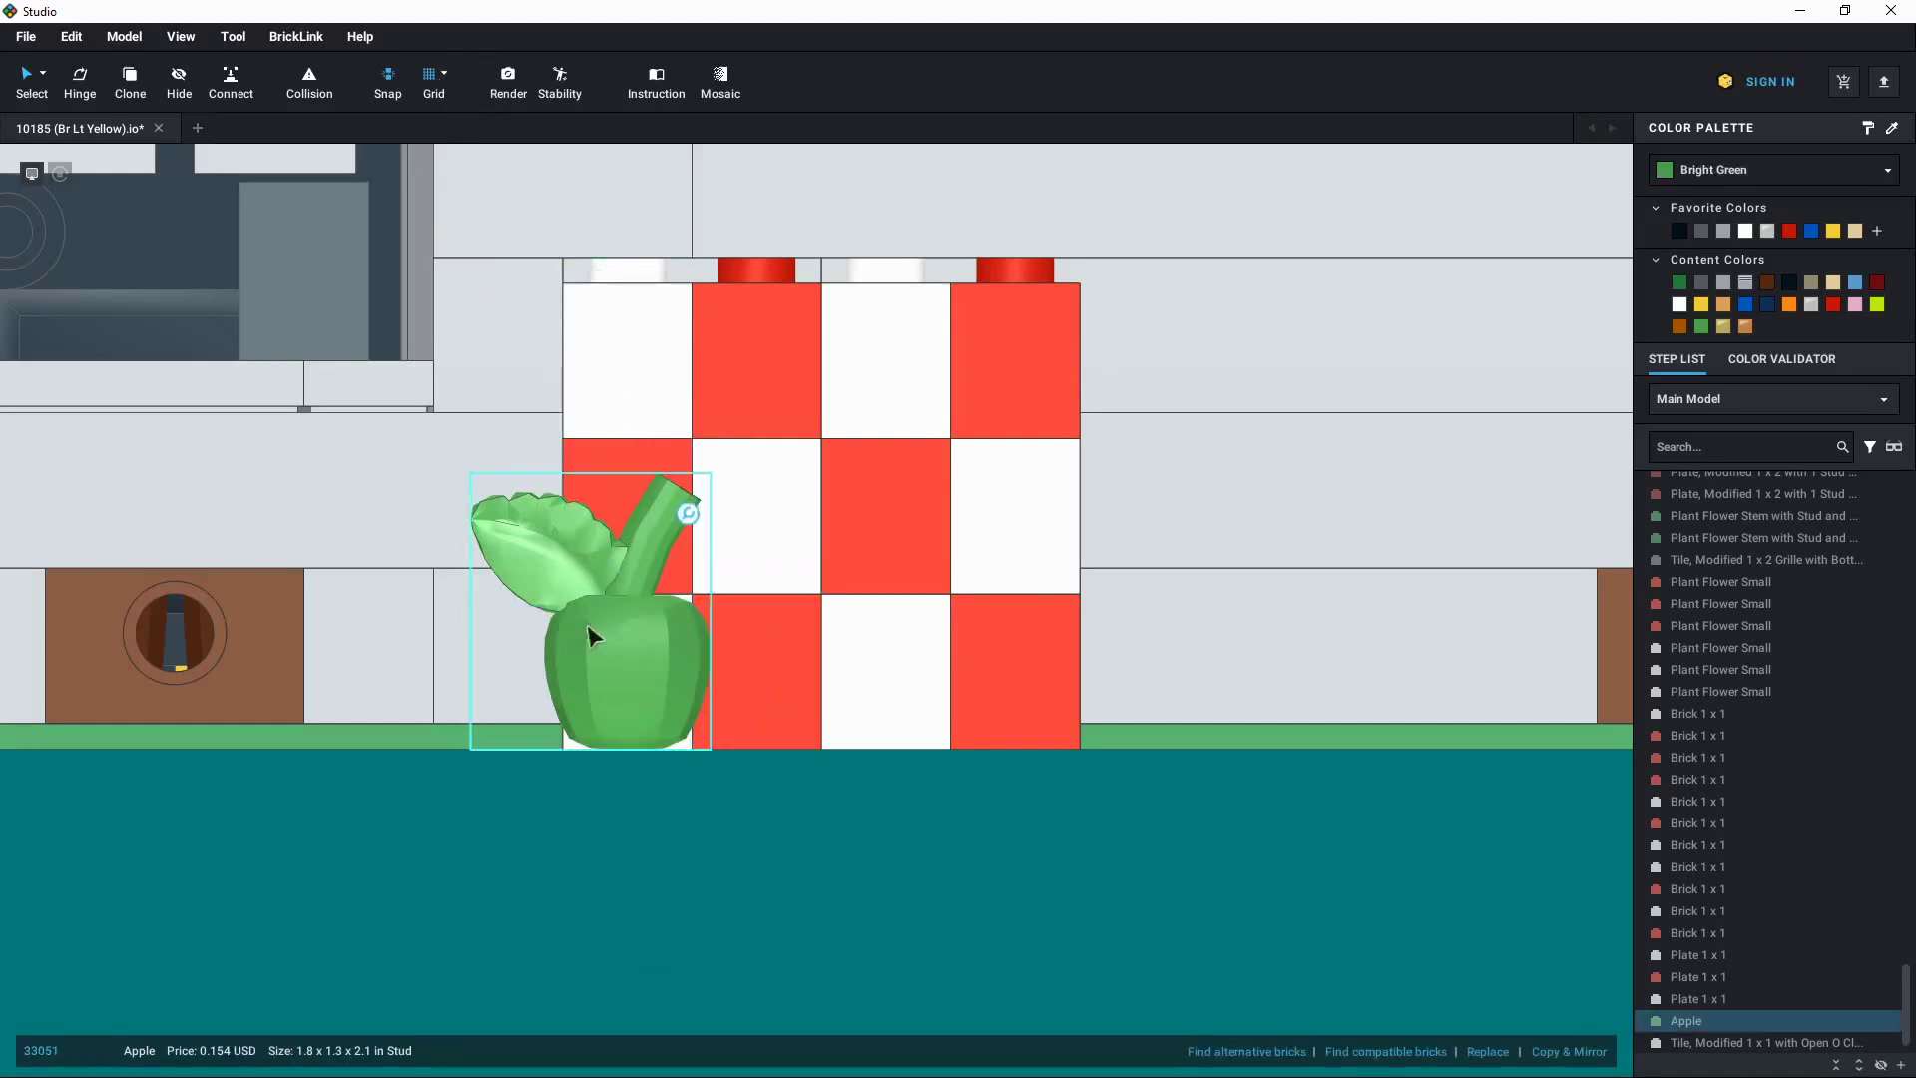
{"action": "left_click", "coordinate": [710, 513]}
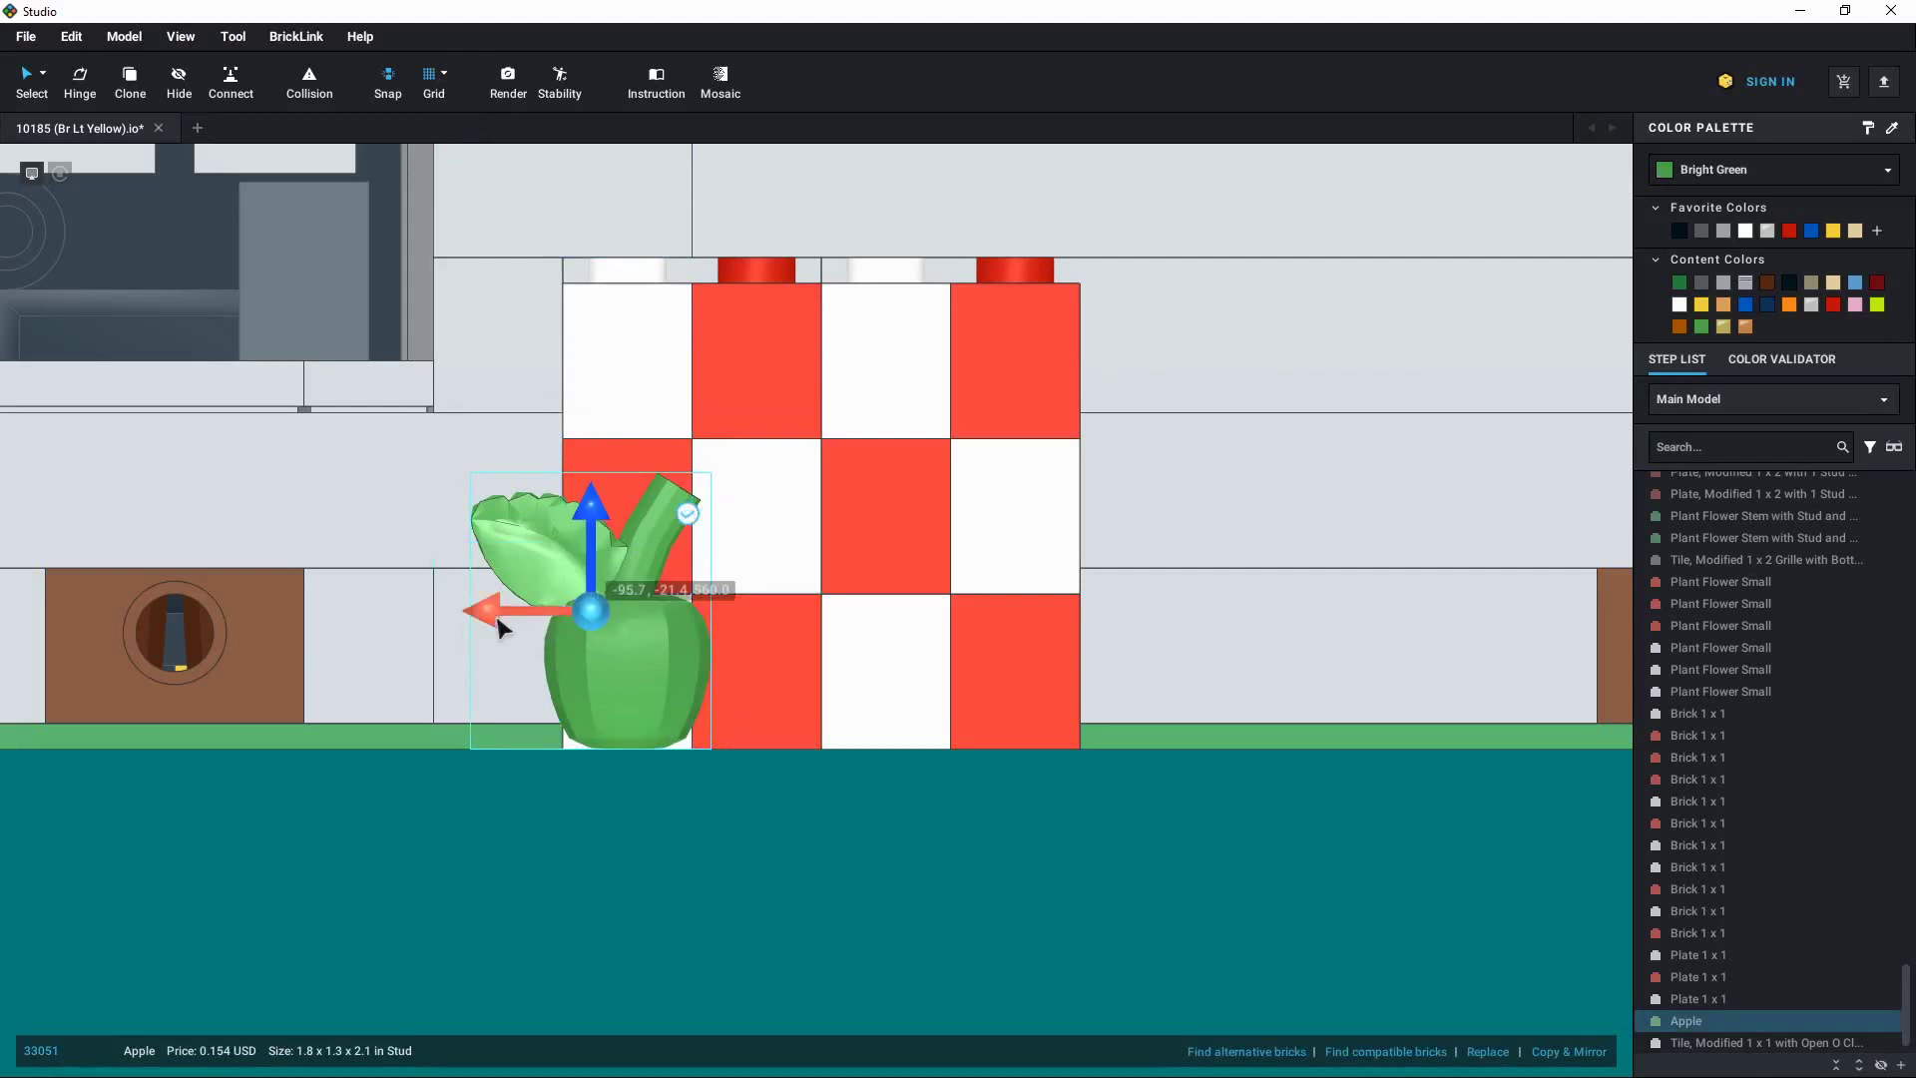
{"action": "left_click_drag", "start_coordinate": [506, 617], "coordinate": [509, 666]}
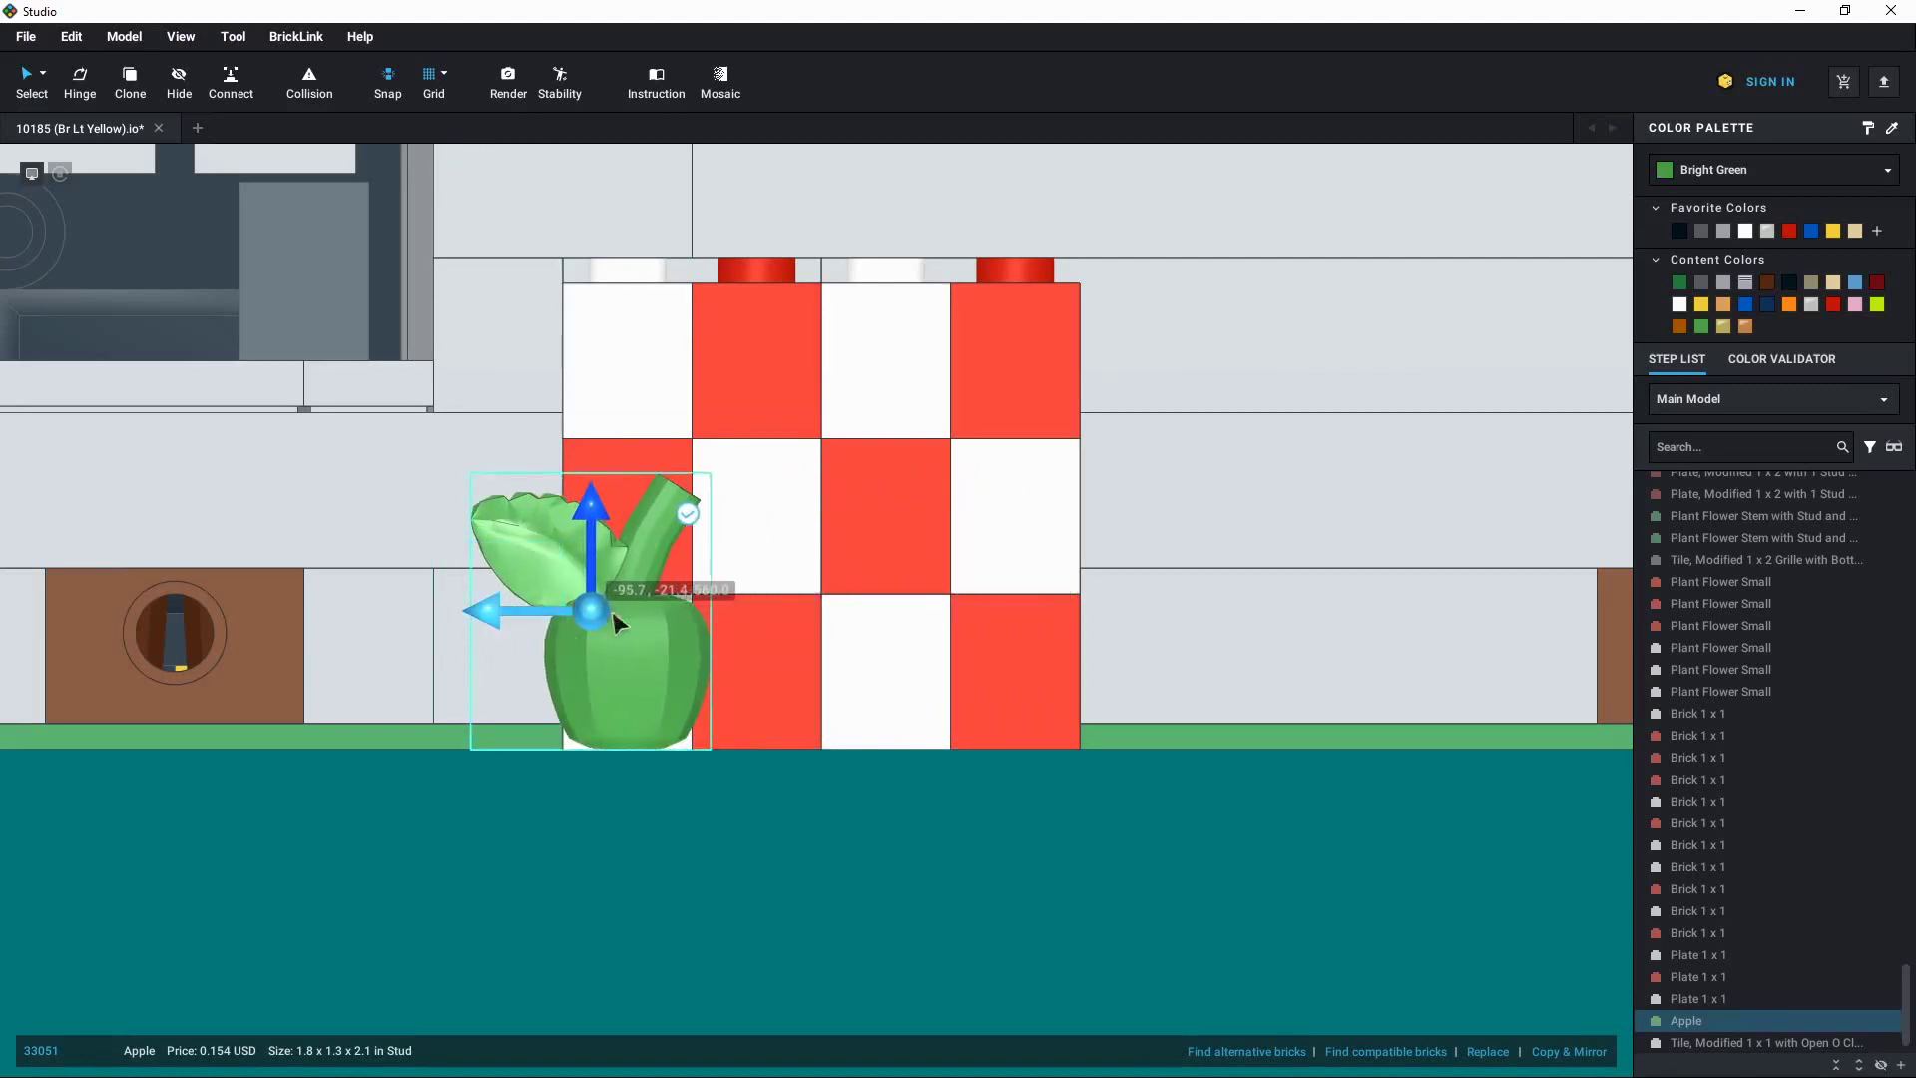
{"action": "mouse_move", "coordinate": [595, 520]}
{"action": "left_mouse_down"}
{"action": "mouse_move", "coordinate": [619, 335]}
{"action": "mouse_move", "coordinate": [595, 170]}
{"action": "mouse_move", "coordinate": [594, 534]}
{"action": "left_mouse_up"}
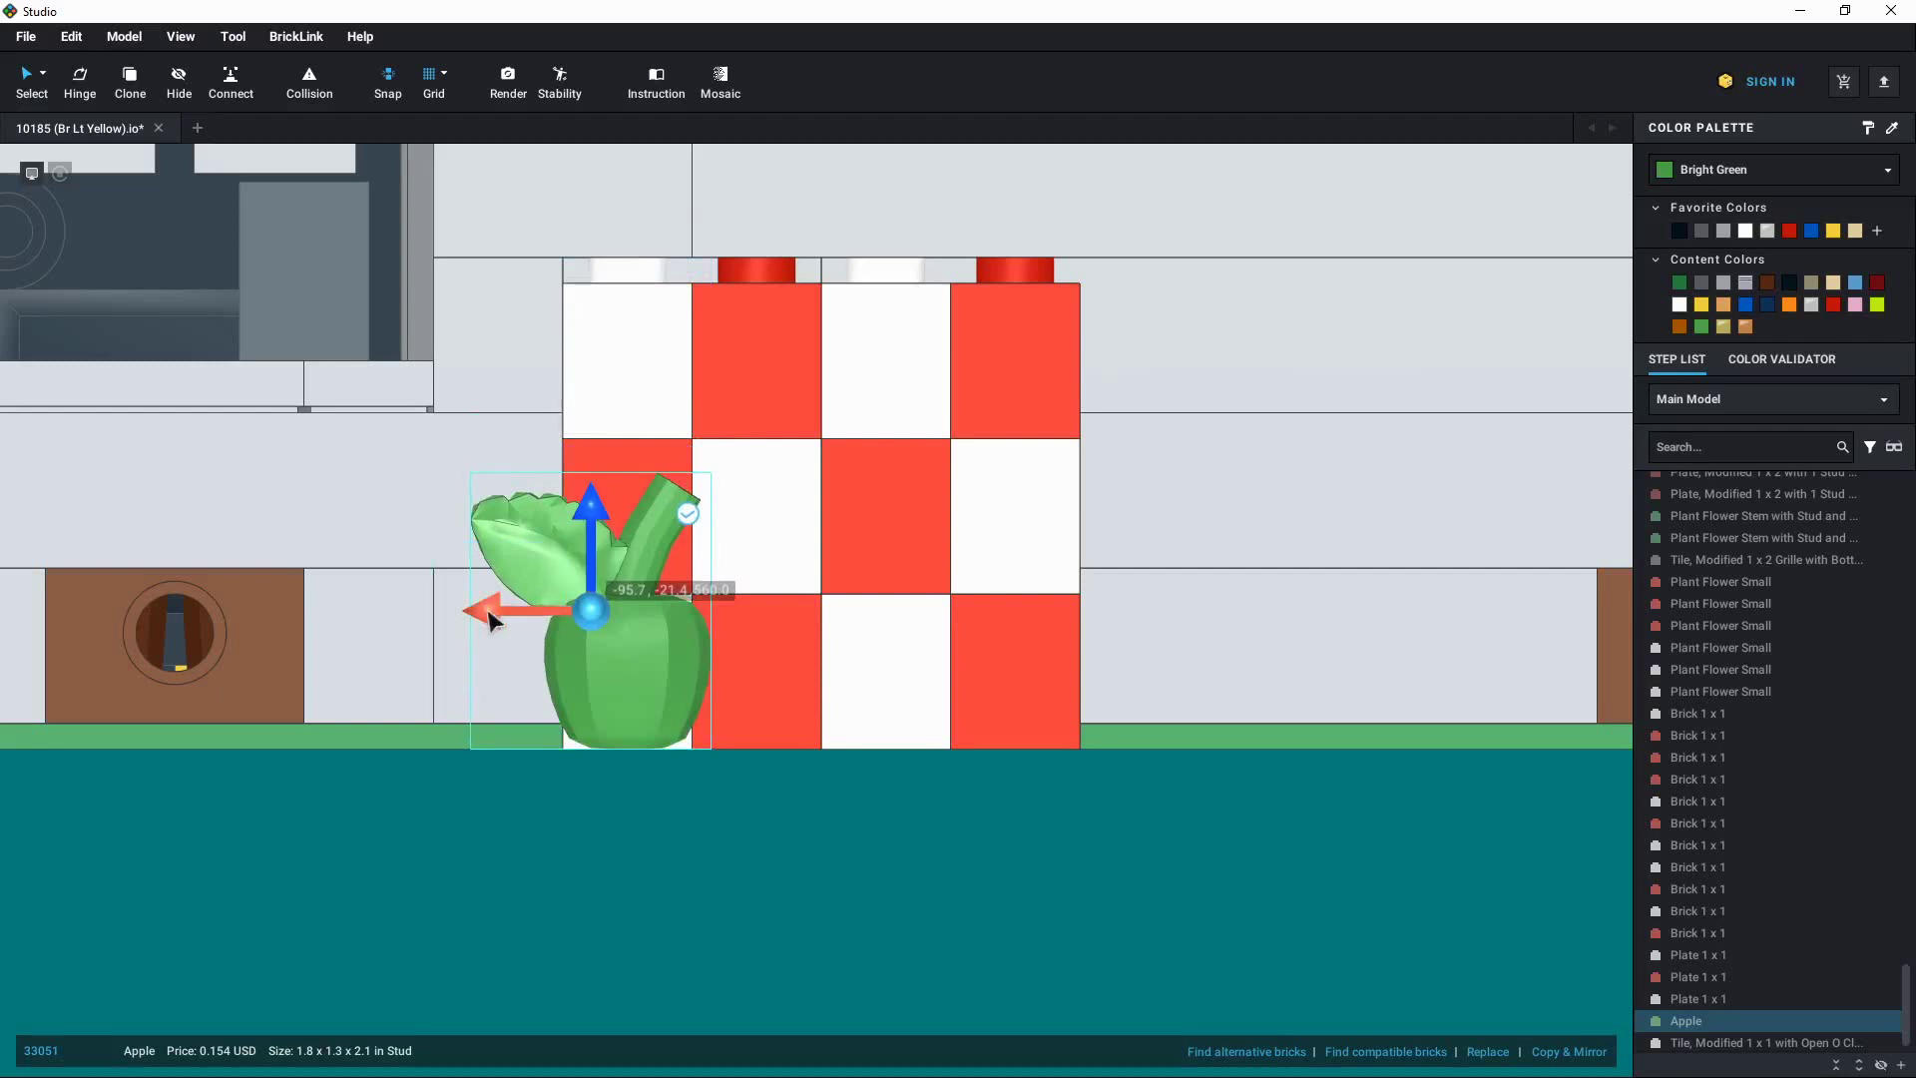
{"action": "left_click_drag", "start_coordinate": [488, 618], "coordinate": [617, 627]}
{"action": "mouse_move", "coordinate": [624, 533]}
{"action": "left_mouse_down"}
{"action": "mouse_move", "coordinate": [648, 464]}
{"action": "mouse_move", "coordinate": [630, 451]}
{"action": "mouse_move", "coordinate": [618, 559]}
{"action": "left_mouse_up"}
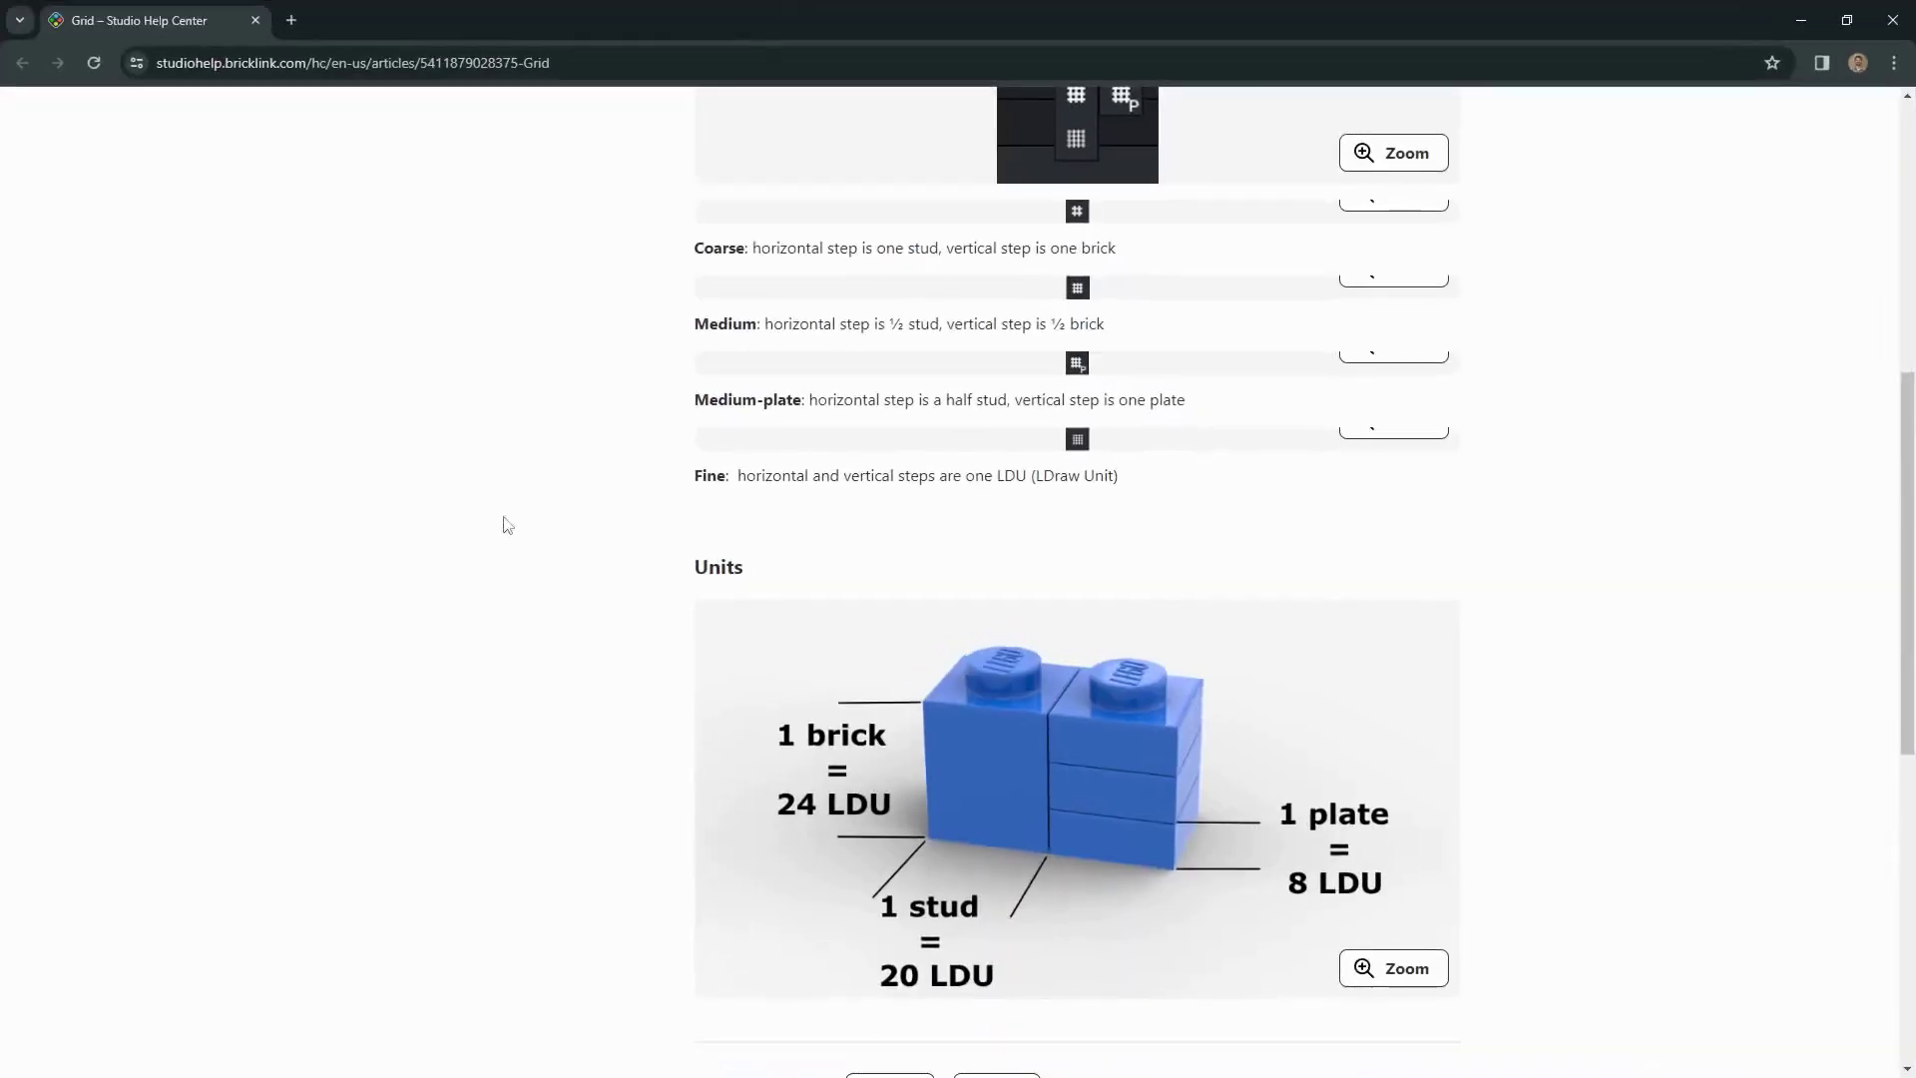
Switch to the browser's Grid help article, read the fine grid step and the LDU unit diagram, and return to Studio
{"action": "scroll", "coordinate": [525, 594], "scroll_direction": "down", "scroll_amount": 1}
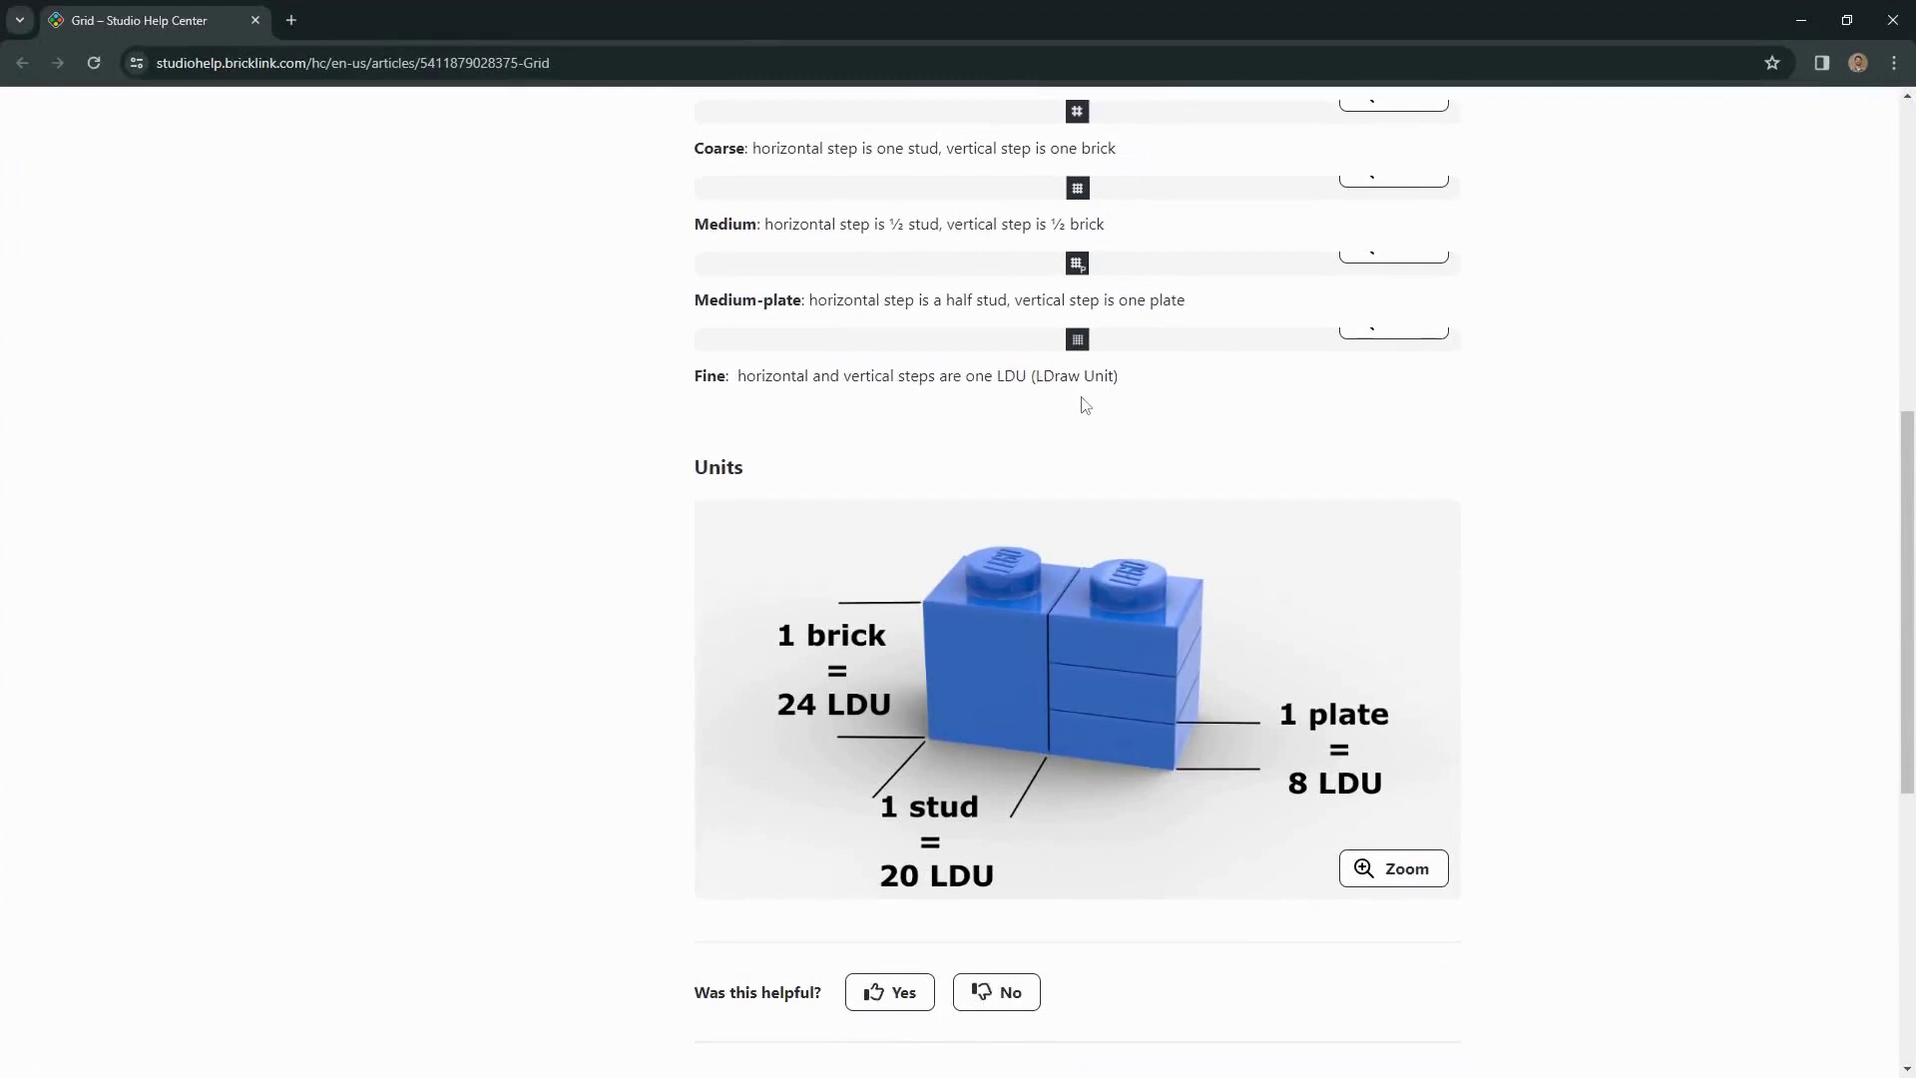
{"action": "scroll", "coordinate": [664, 483], "scroll_direction": "down", "scroll_amount": 1}
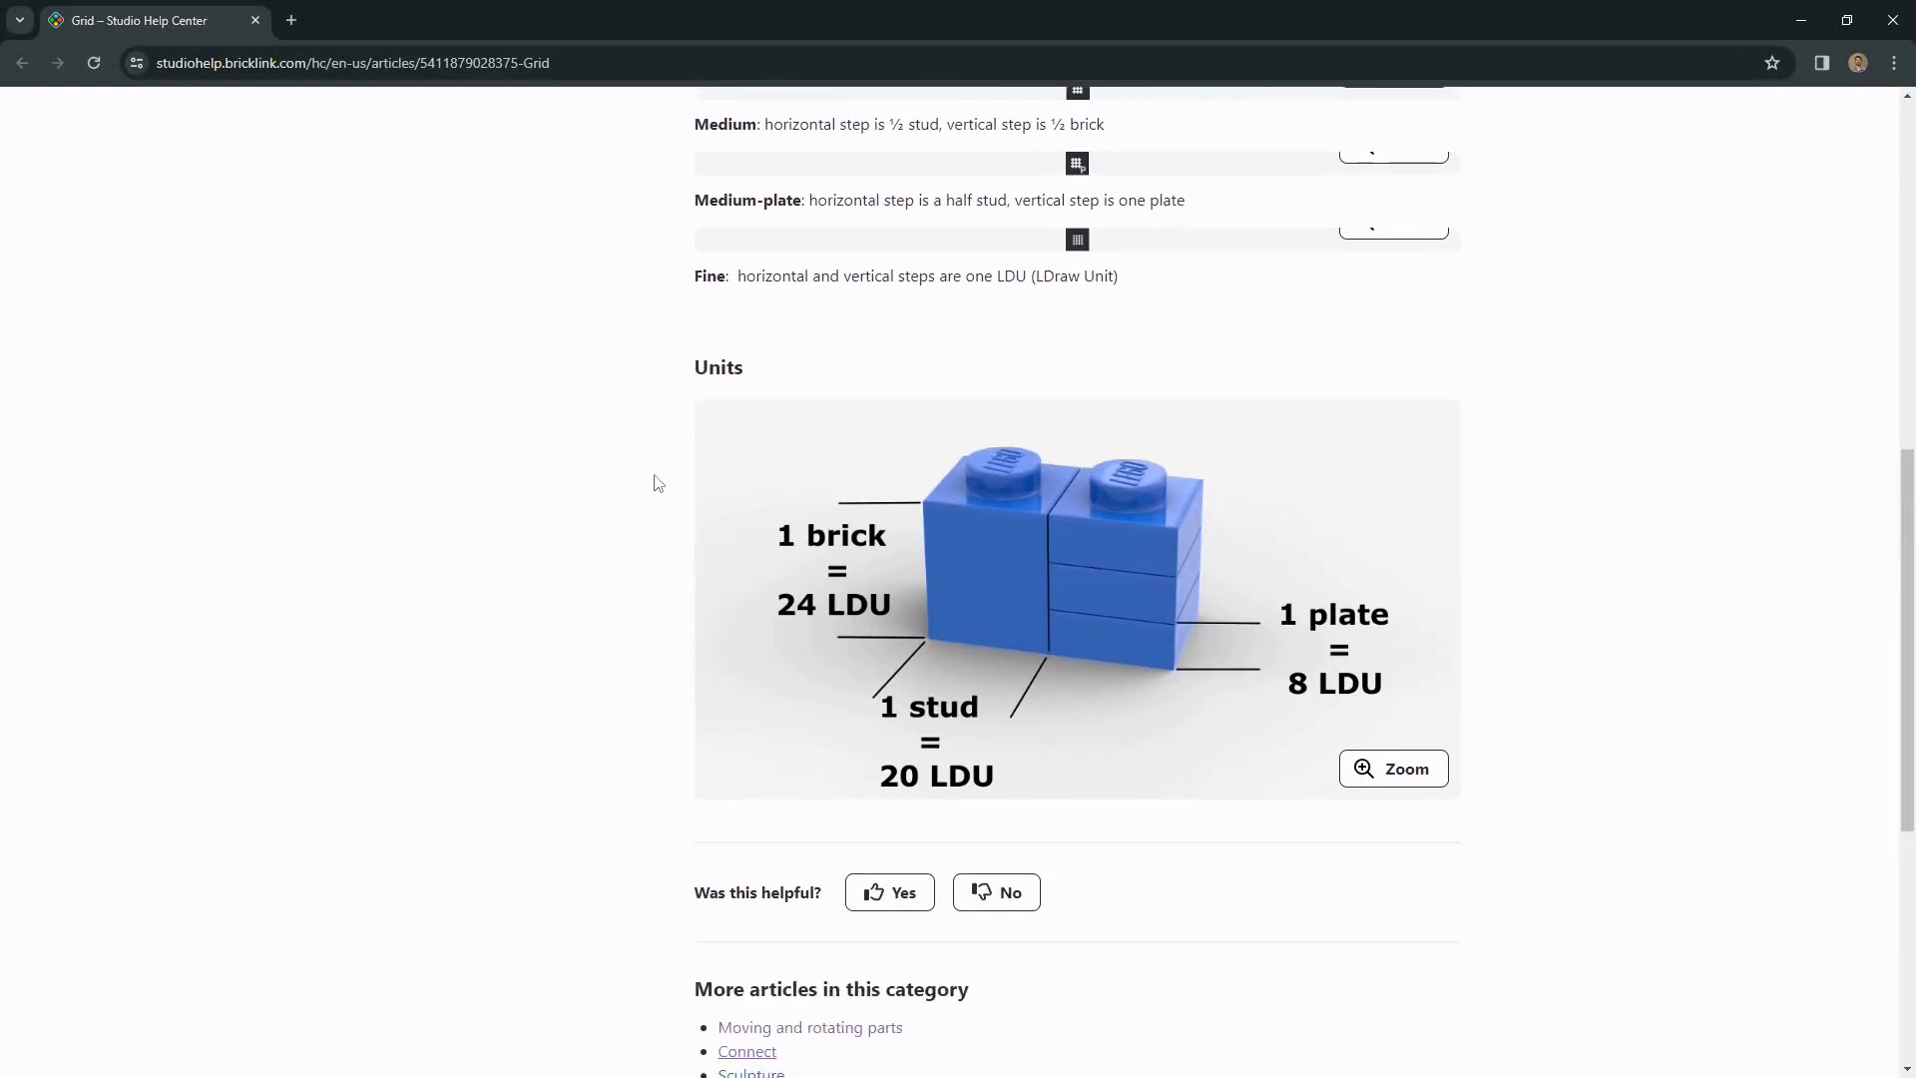
{"action": "scroll", "coordinate": [661, 509], "scroll_direction": "down", "scroll_amount": 1}
{"action": "scroll", "coordinate": [679, 564], "scroll_direction": "up", "scroll_amount": 1}
{"action": "left_click", "coordinate": [1801, 20]}
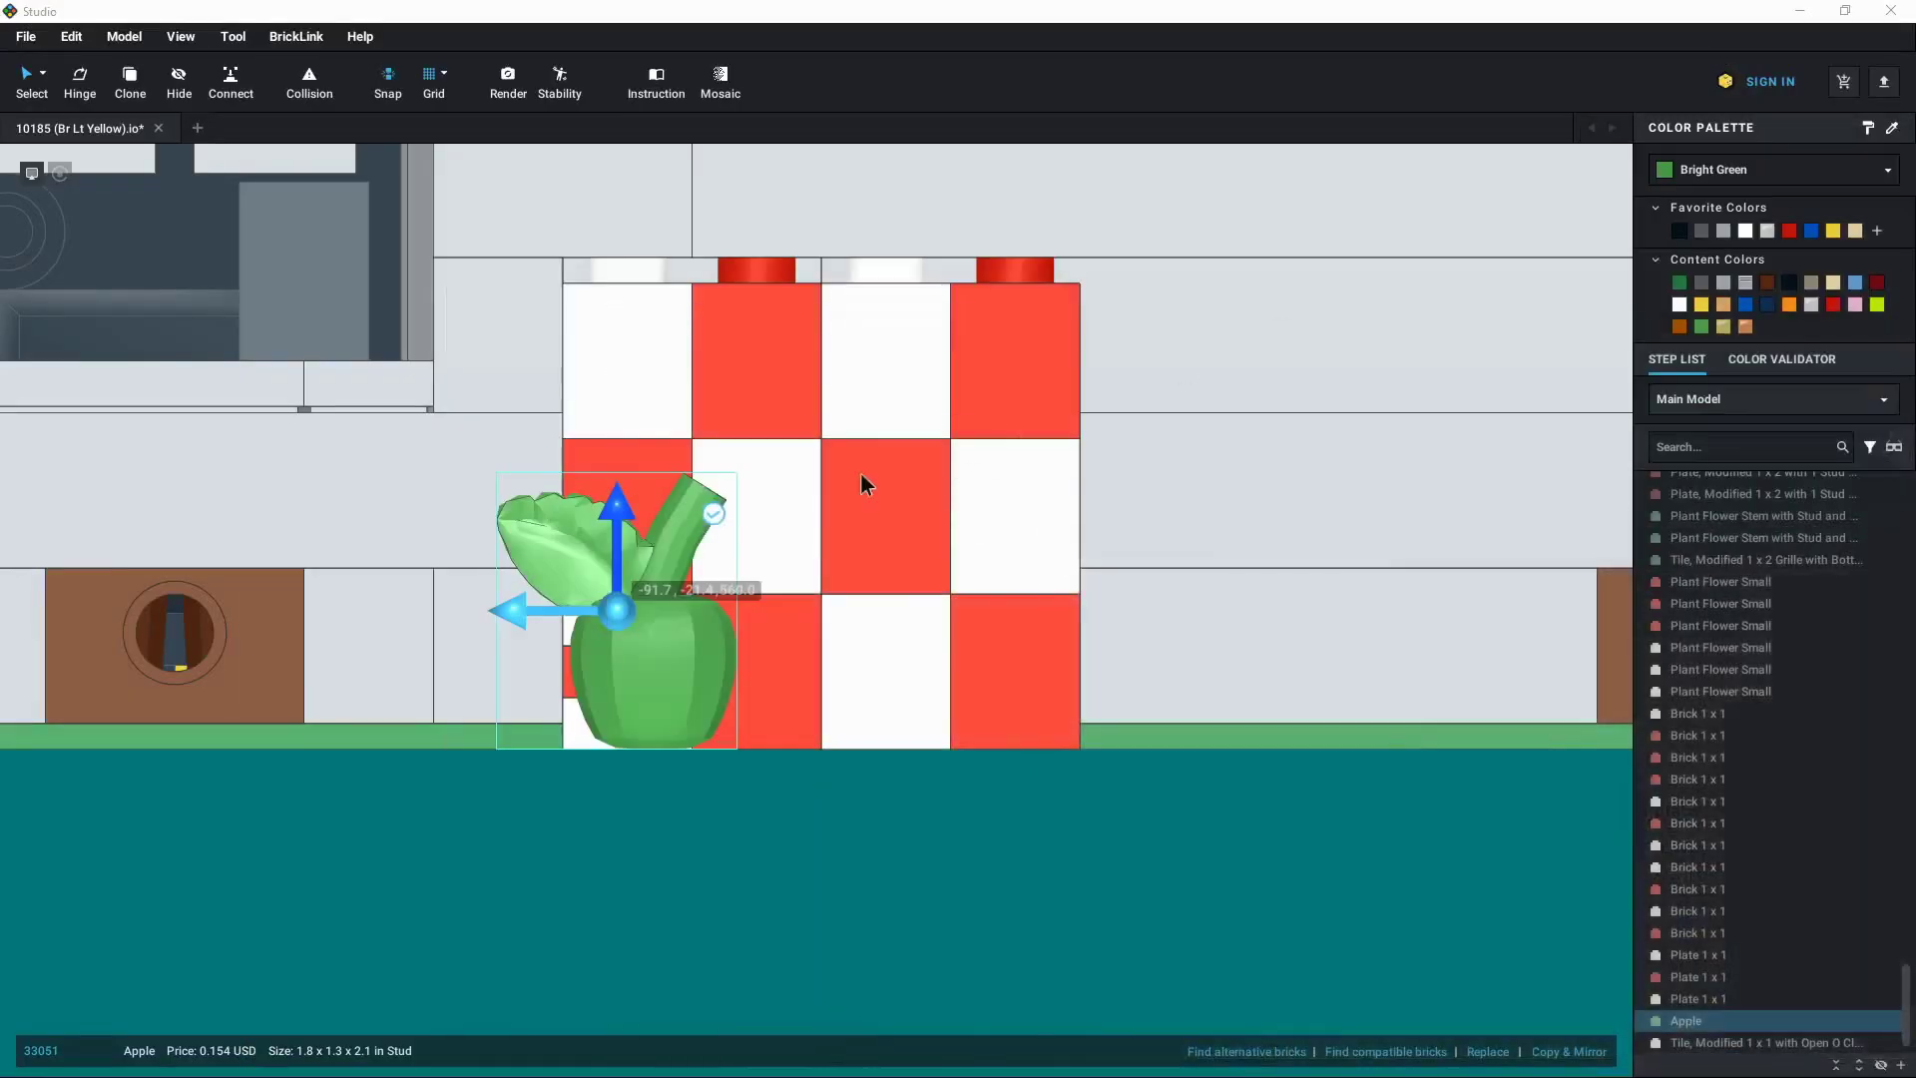
Move the apple back 4 LDU and up one brick, and set its X coordinate to -95 and back to -95.7
{"action": "left_click_drag", "start_coordinate": [515, 621], "coordinate": [496, 667]}
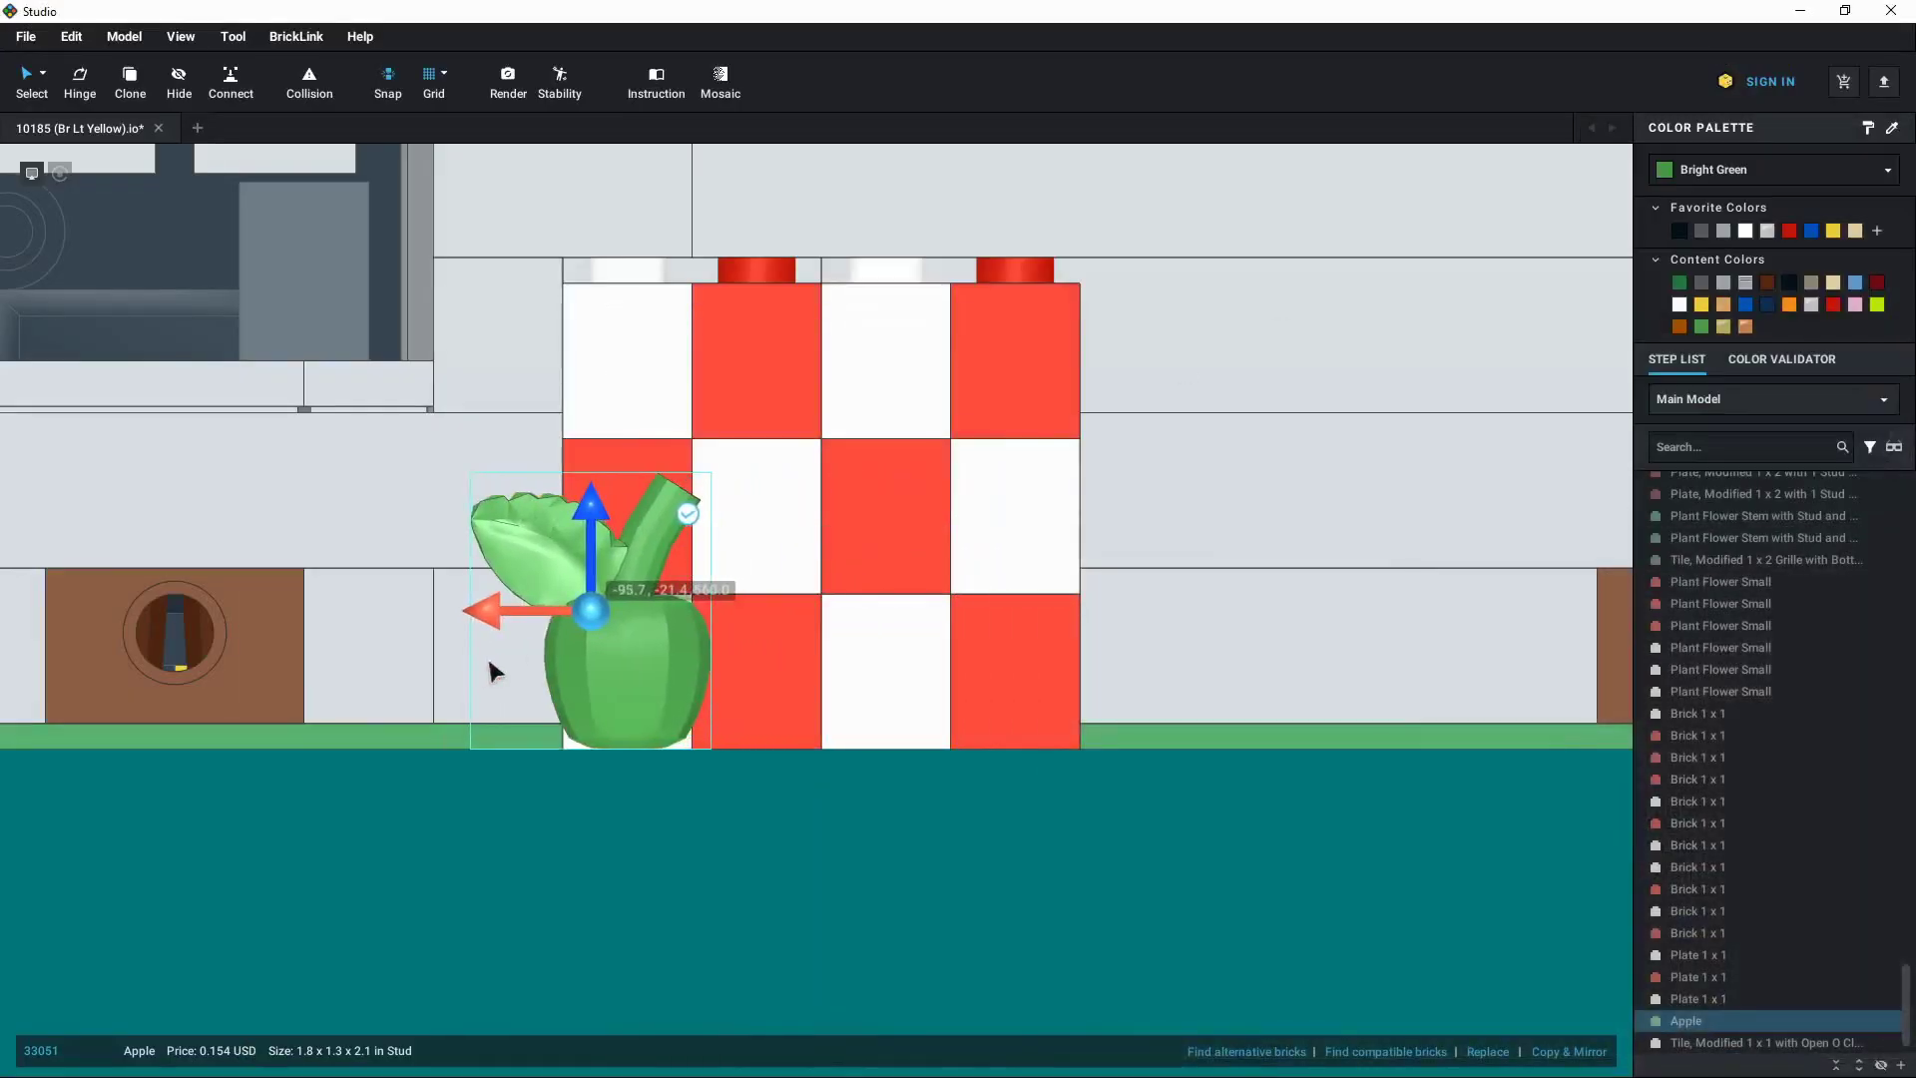
{"action": "left_click_drag", "start_coordinate": [597, 537], "coordinate": [621, 445]}
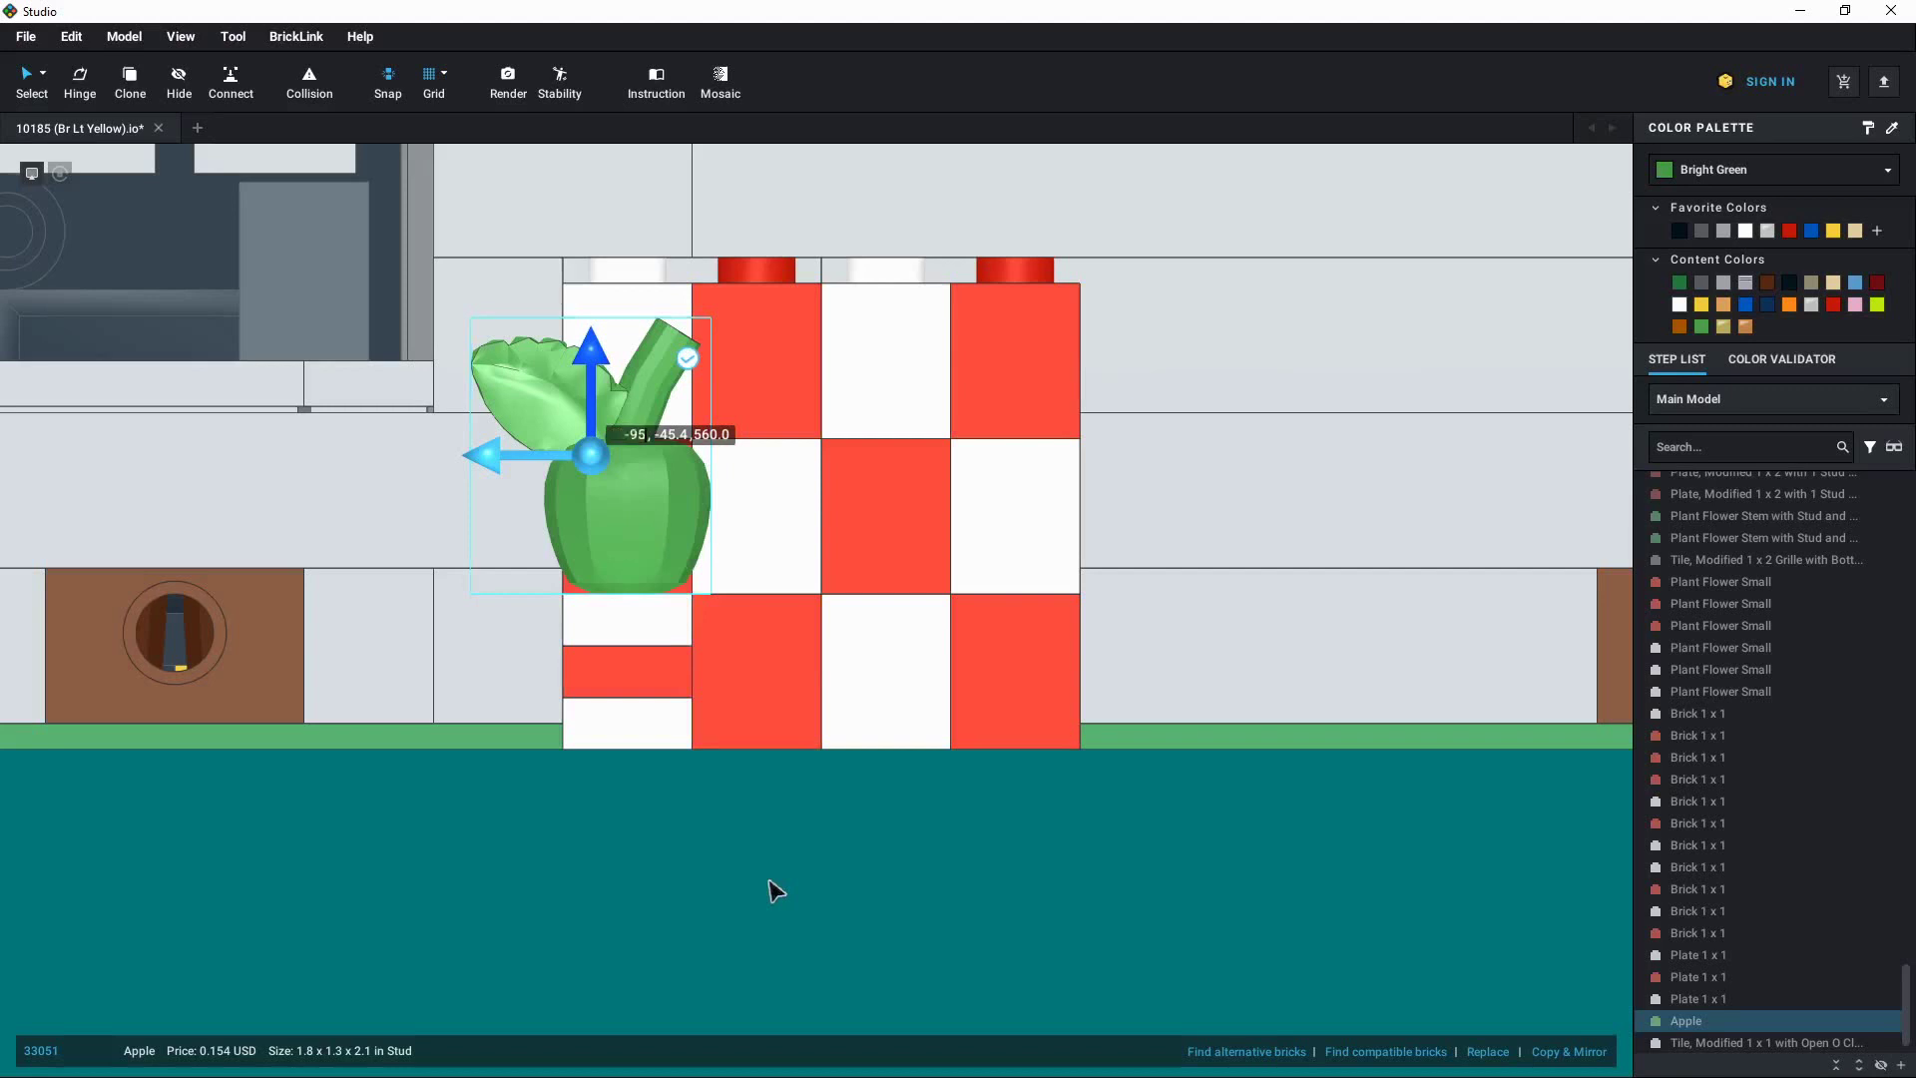
{"action": "key", "text": "Return"}
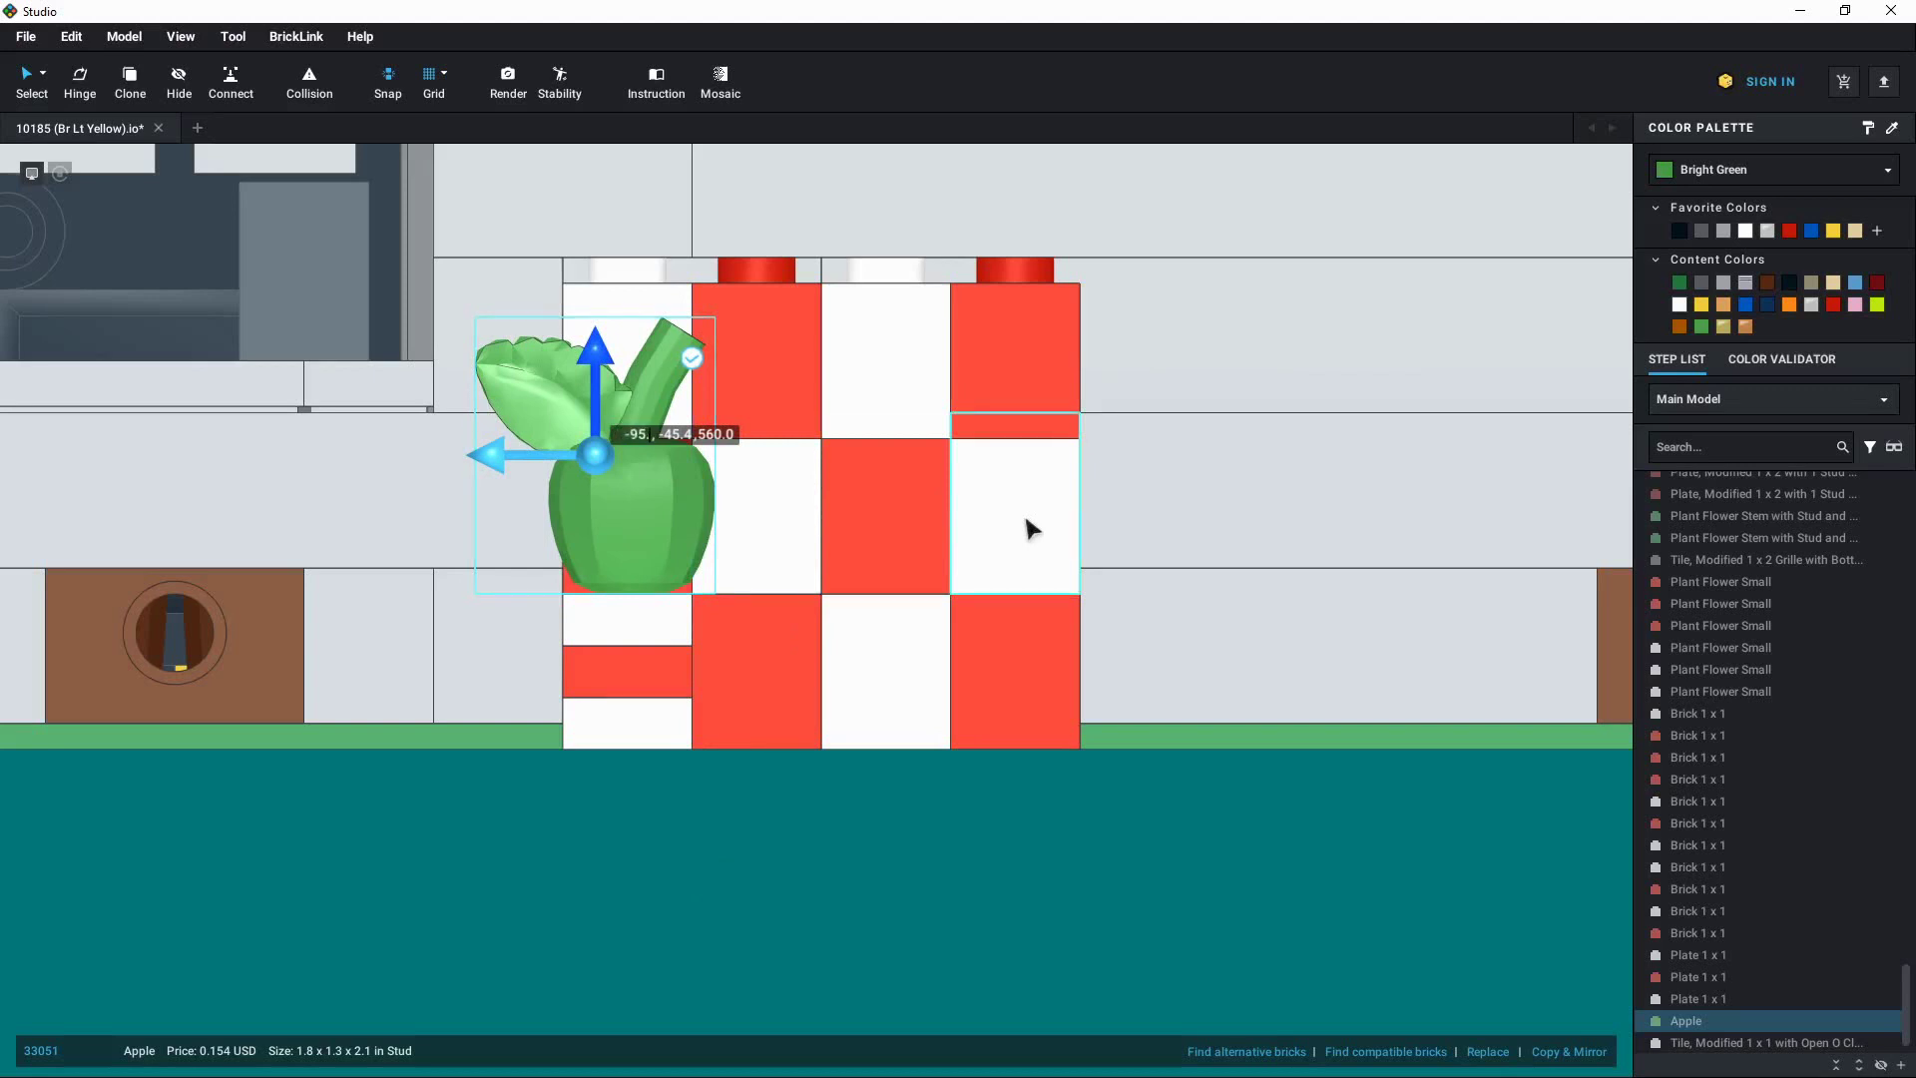
{"action": "key", "text": "Return"}
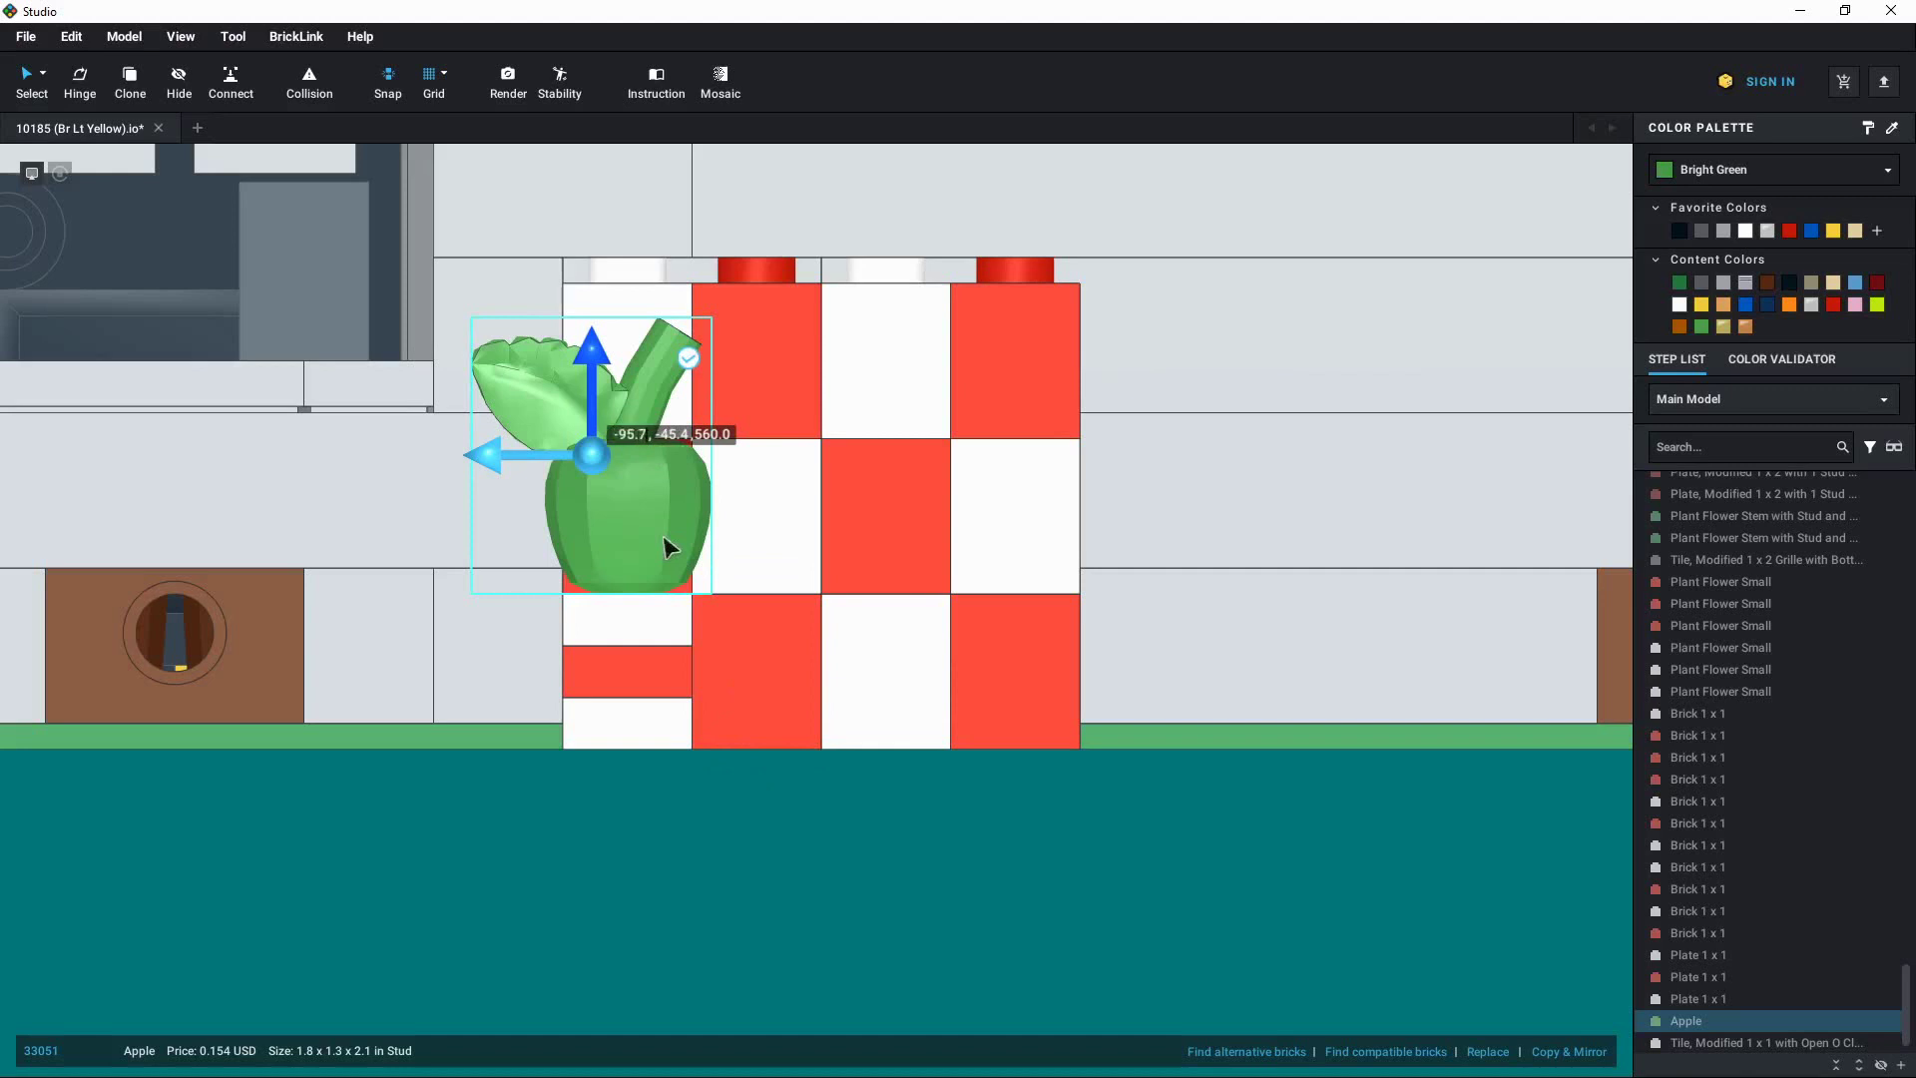
Set the grid to medium, lower the apple one brick to the wall's base, and deselect it
{"action": "left_click", "coordinate": [445, 82]}
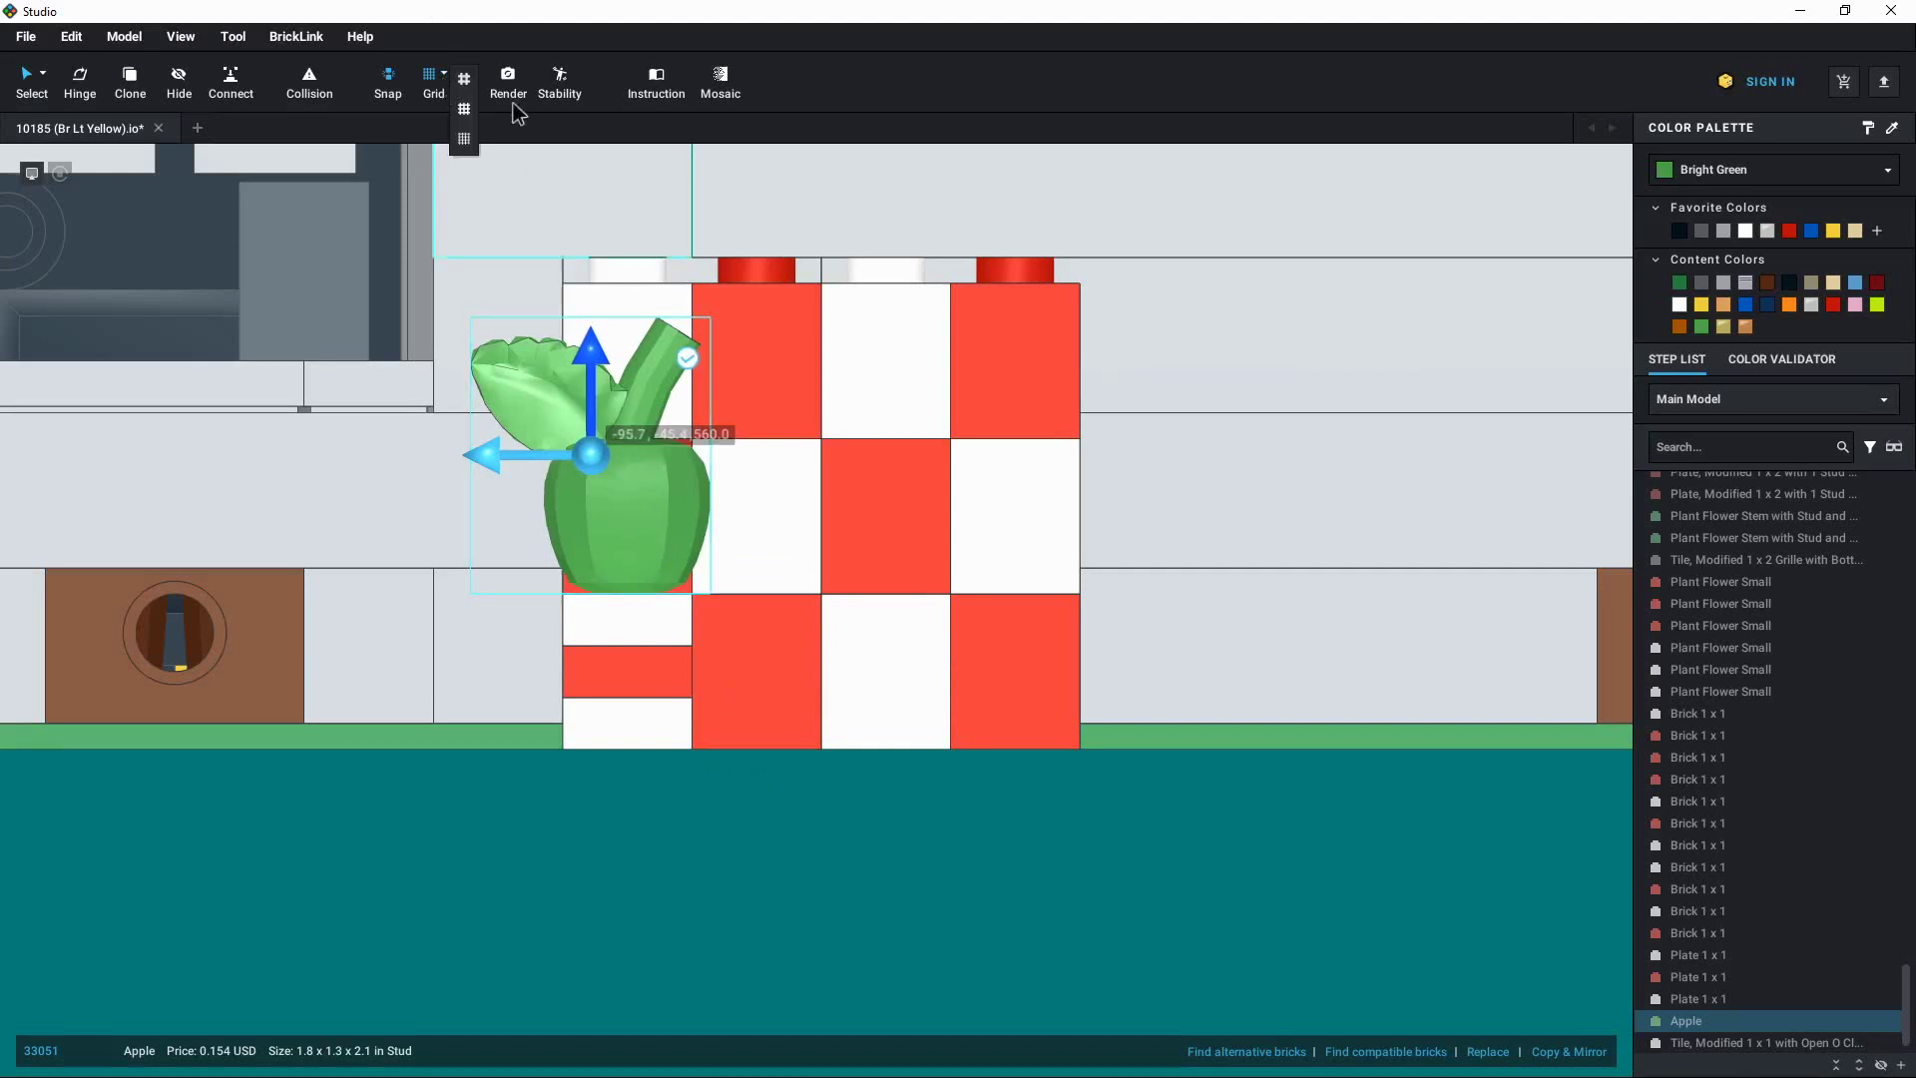
{"action": "left_click", "coordinate": [468, 110]}
{"action": "scroll", "coordinate": [562, 523], "scroll_direction": "down", "scroll_amount": 3}
{"action": "scroll", "coordinate": [596, 523], "scroll_direction": "down", "scroll_amount": 5}
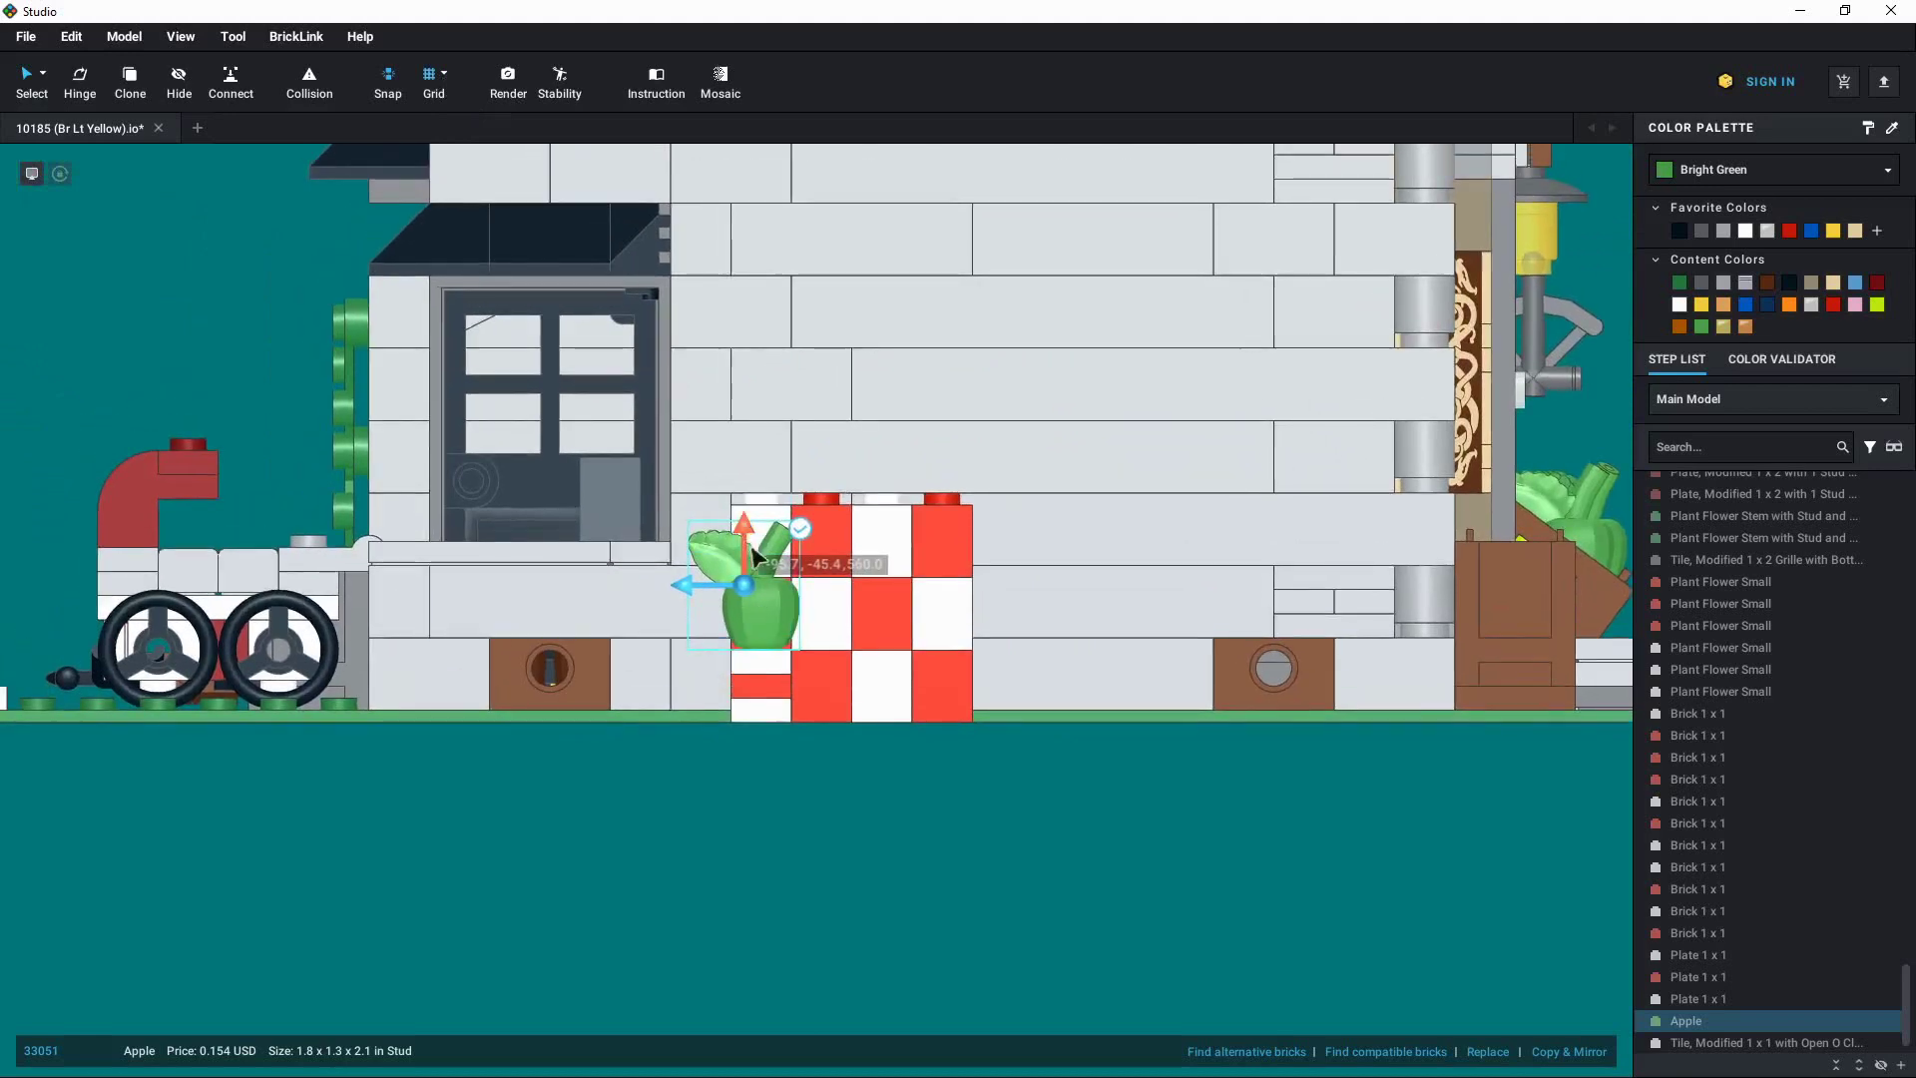
{"action": "left_click_drag", "start_coordinate": [755, 556], "coordinate": [726, 675]}
{"action": "left_click", "coordinate": [788, 786]}
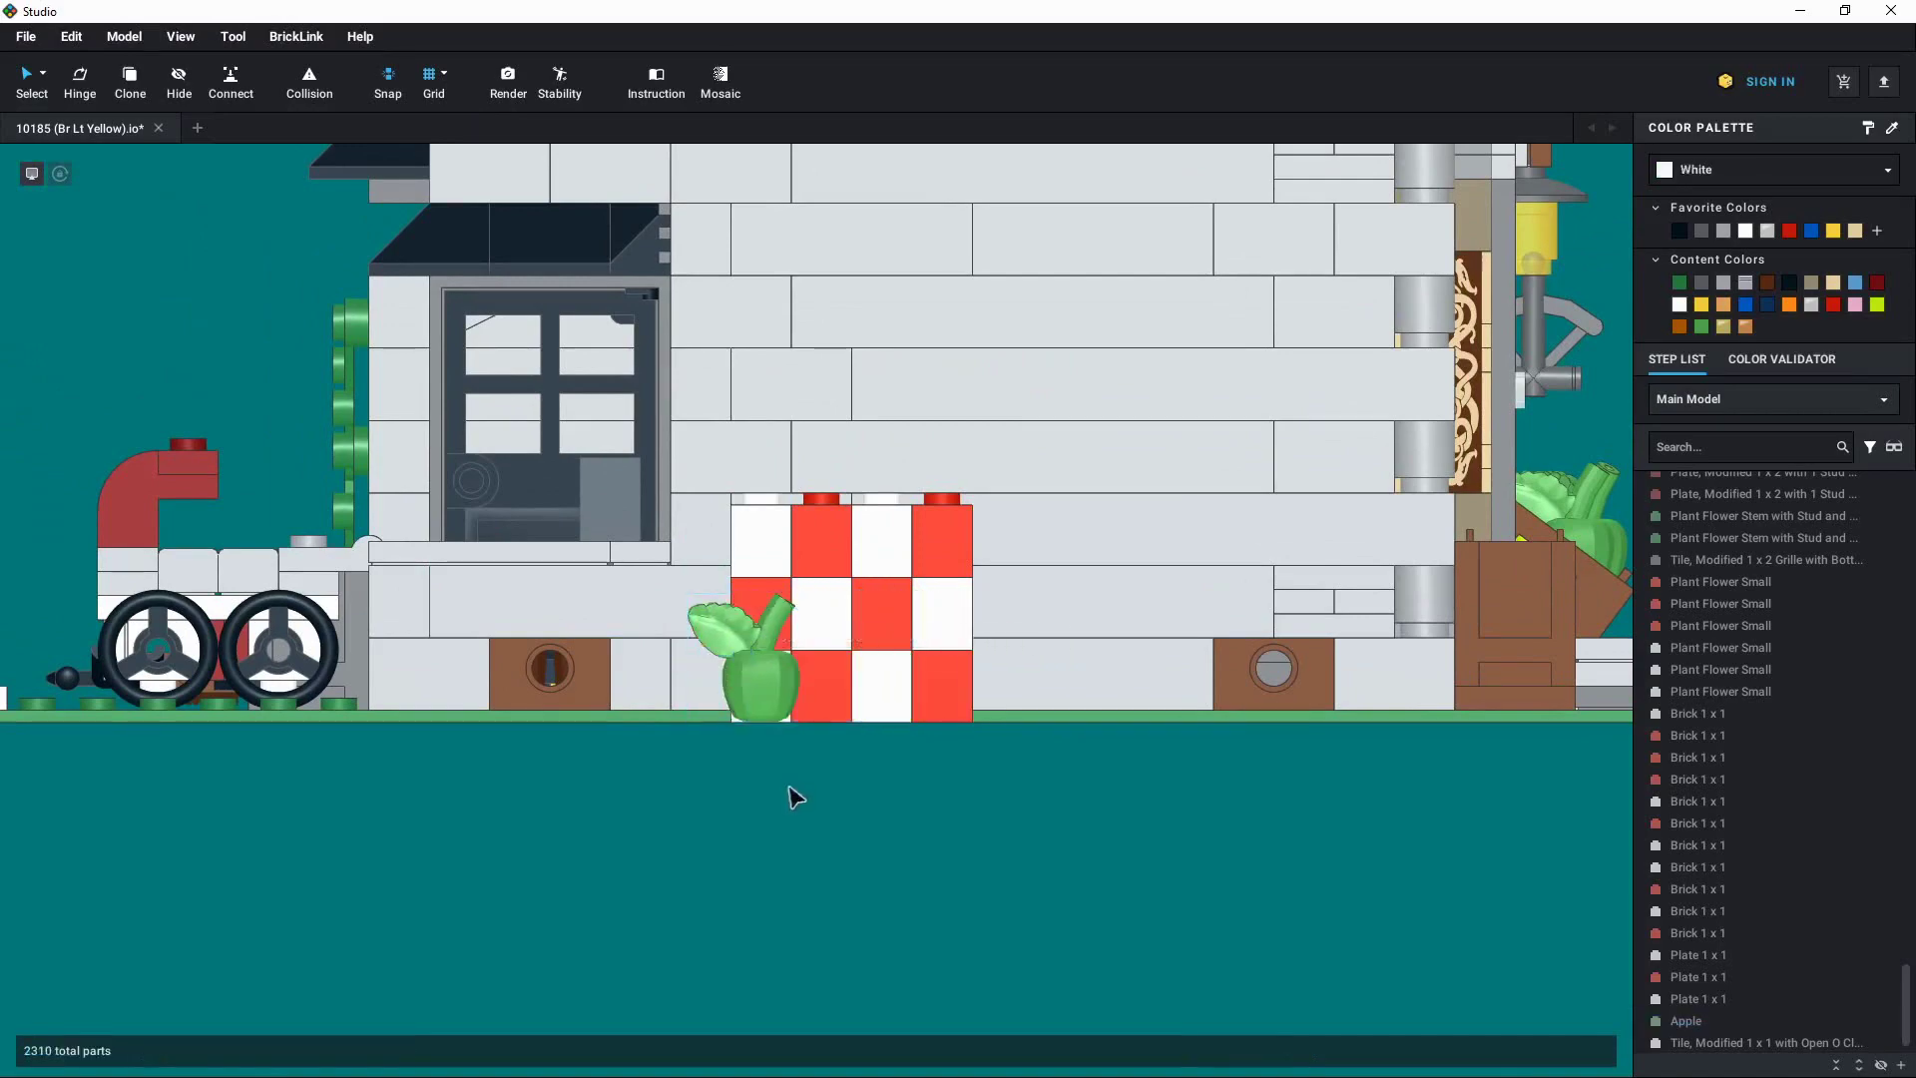
Leave the straight-on side view and switch the model display to the perspective camera
{"action": "right_click_drag", "start_coordinate": [789, 788], "coordinate": [804, 827]}
{"action": "middle_click_drag", "start_coordinate": [803, 829], "coordinate": [818, 693]}
{"action": "middle_click_drag", "start_coordinate": [732, 751], "coordinate": [847, 683]}
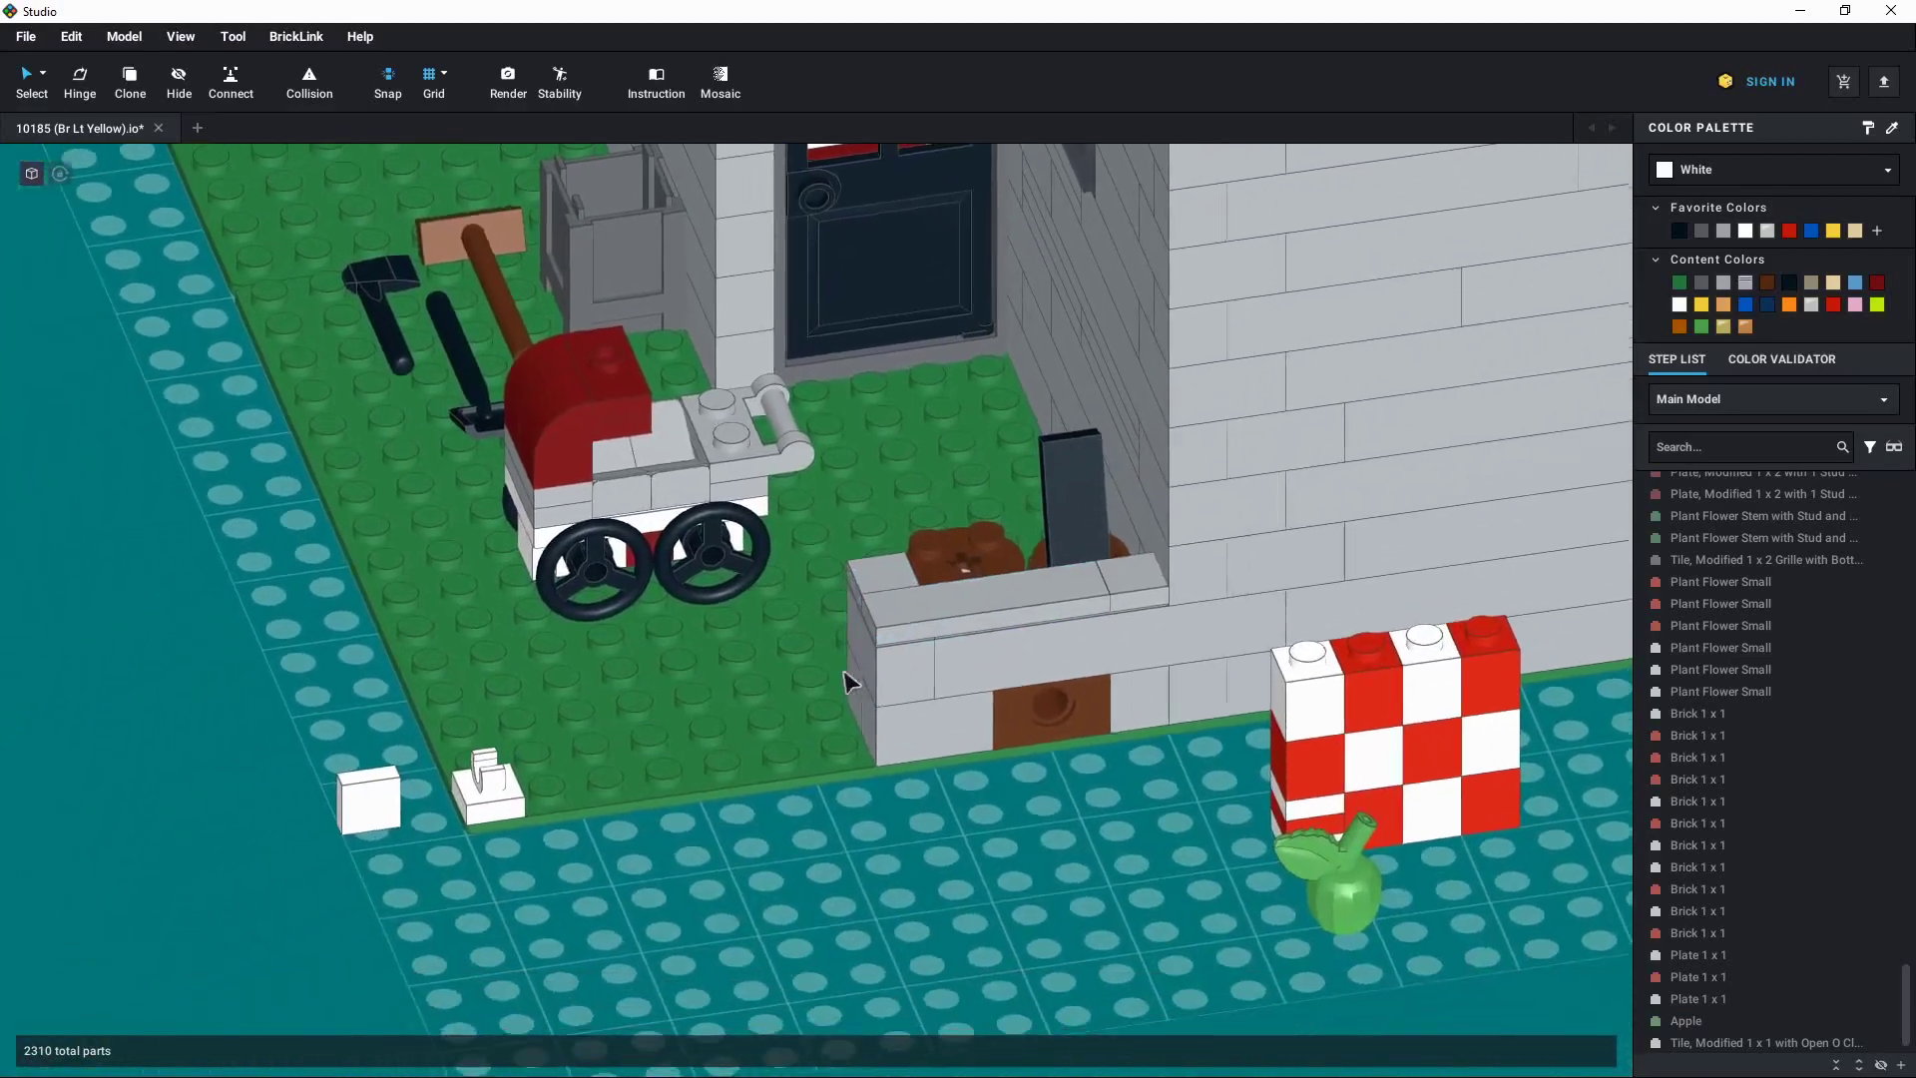
{"action": "scroll", "coordinate": [609, 772], "scroll_direction": "up", "scroll_amount": 3}
{"action": "right_click_drag", "start_coordinate": [834, 834], "coordinate": [751, 798]}
{"action": "scroll", "coordinate": [739, 778], "scroll_direction": "down", "scroll_amount": 8}
{"action": "scroll", "coordinate": [754, 806], "scroll_direction": "down", "scroll_amount": 3}
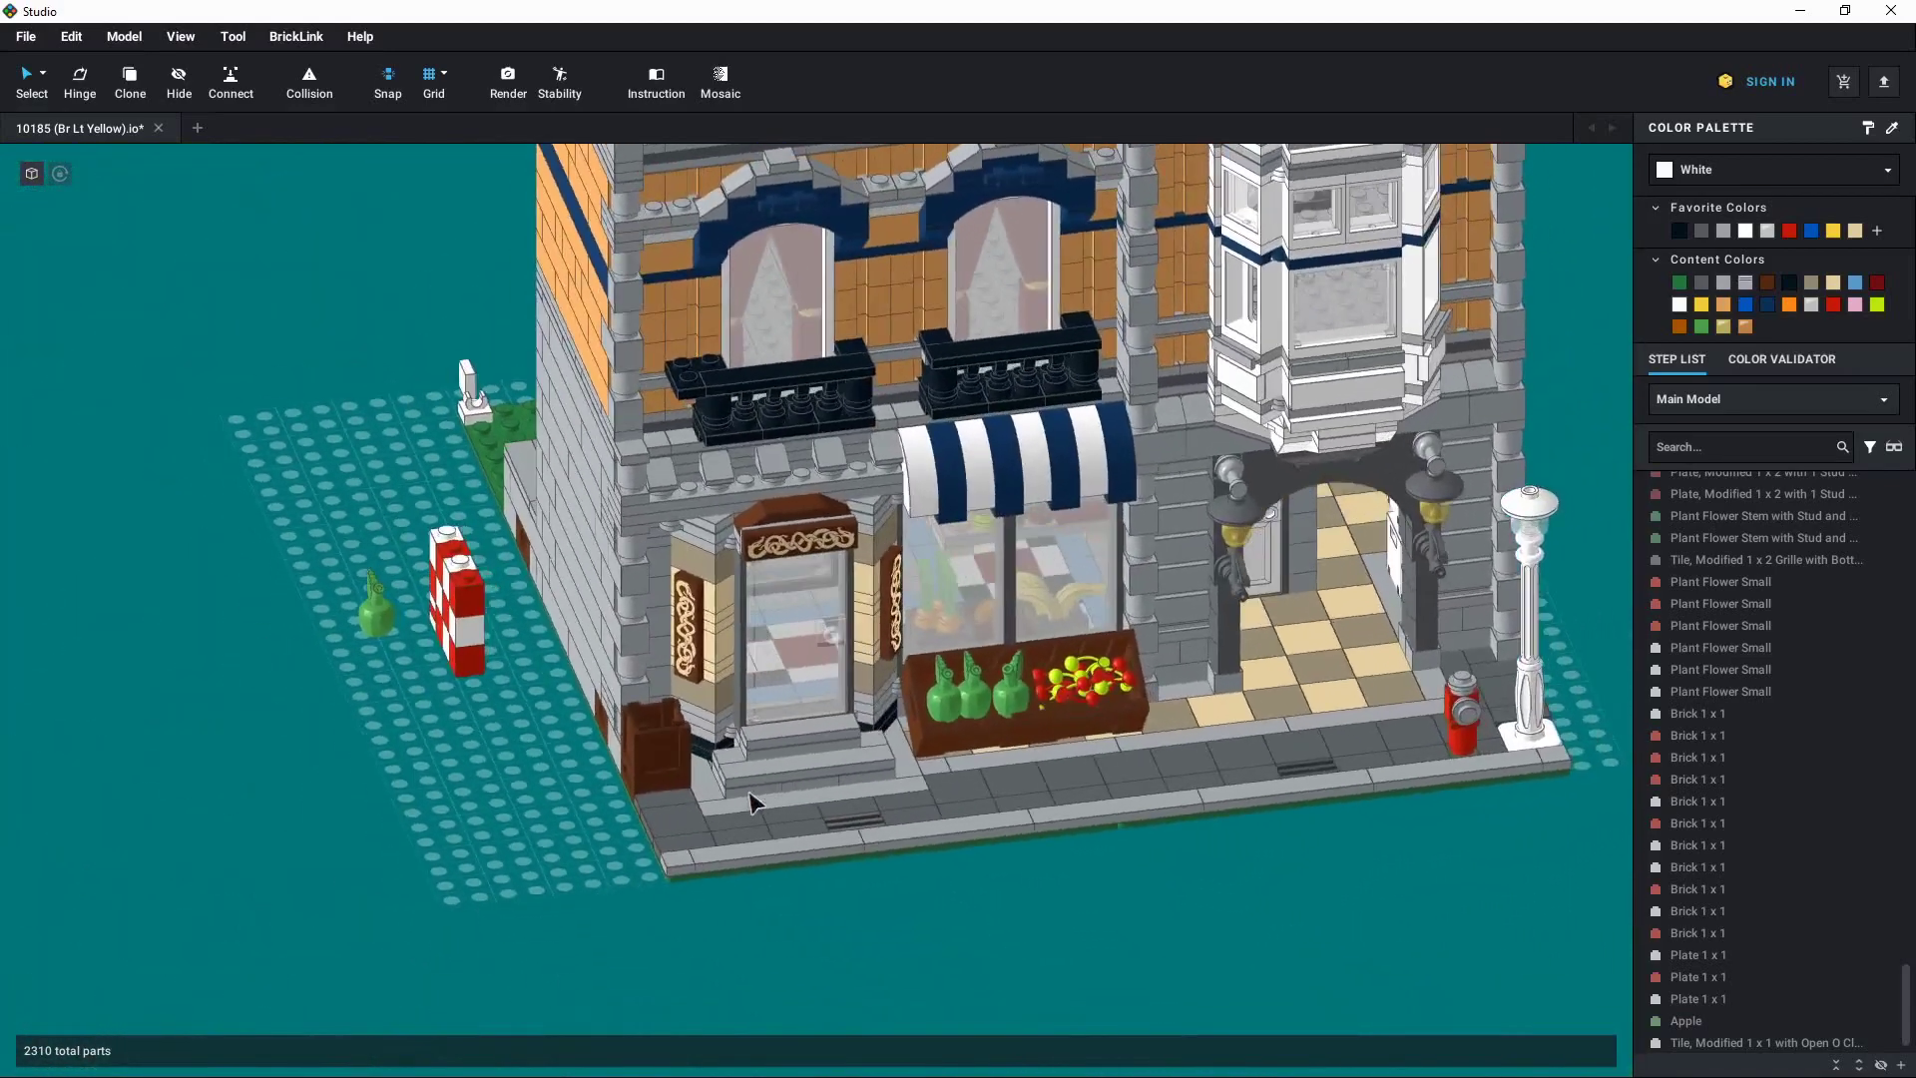
{"action": "scroll", "coordinate": [949, 799], "scroll_direction": "up", "scroll_amount": 3}
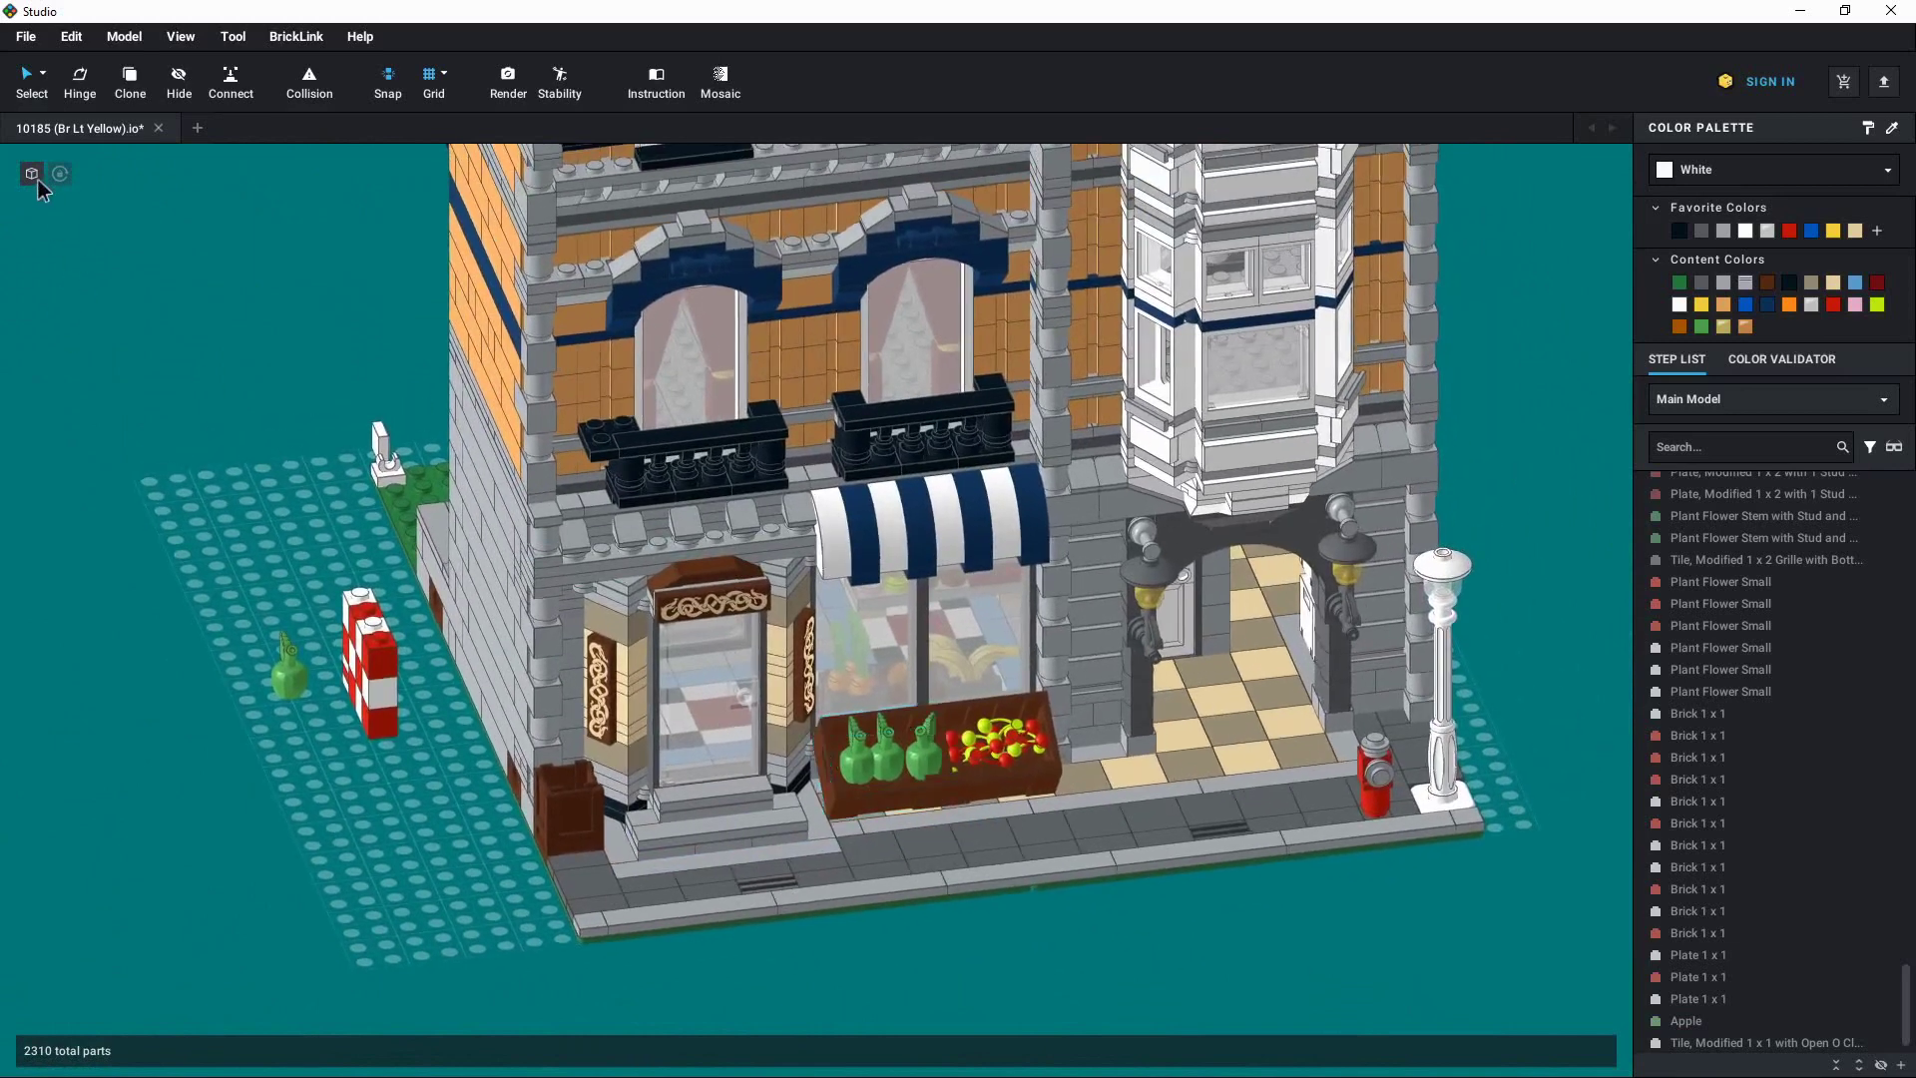
{"action": "mouse_move", "coordinate": [43, 188]}
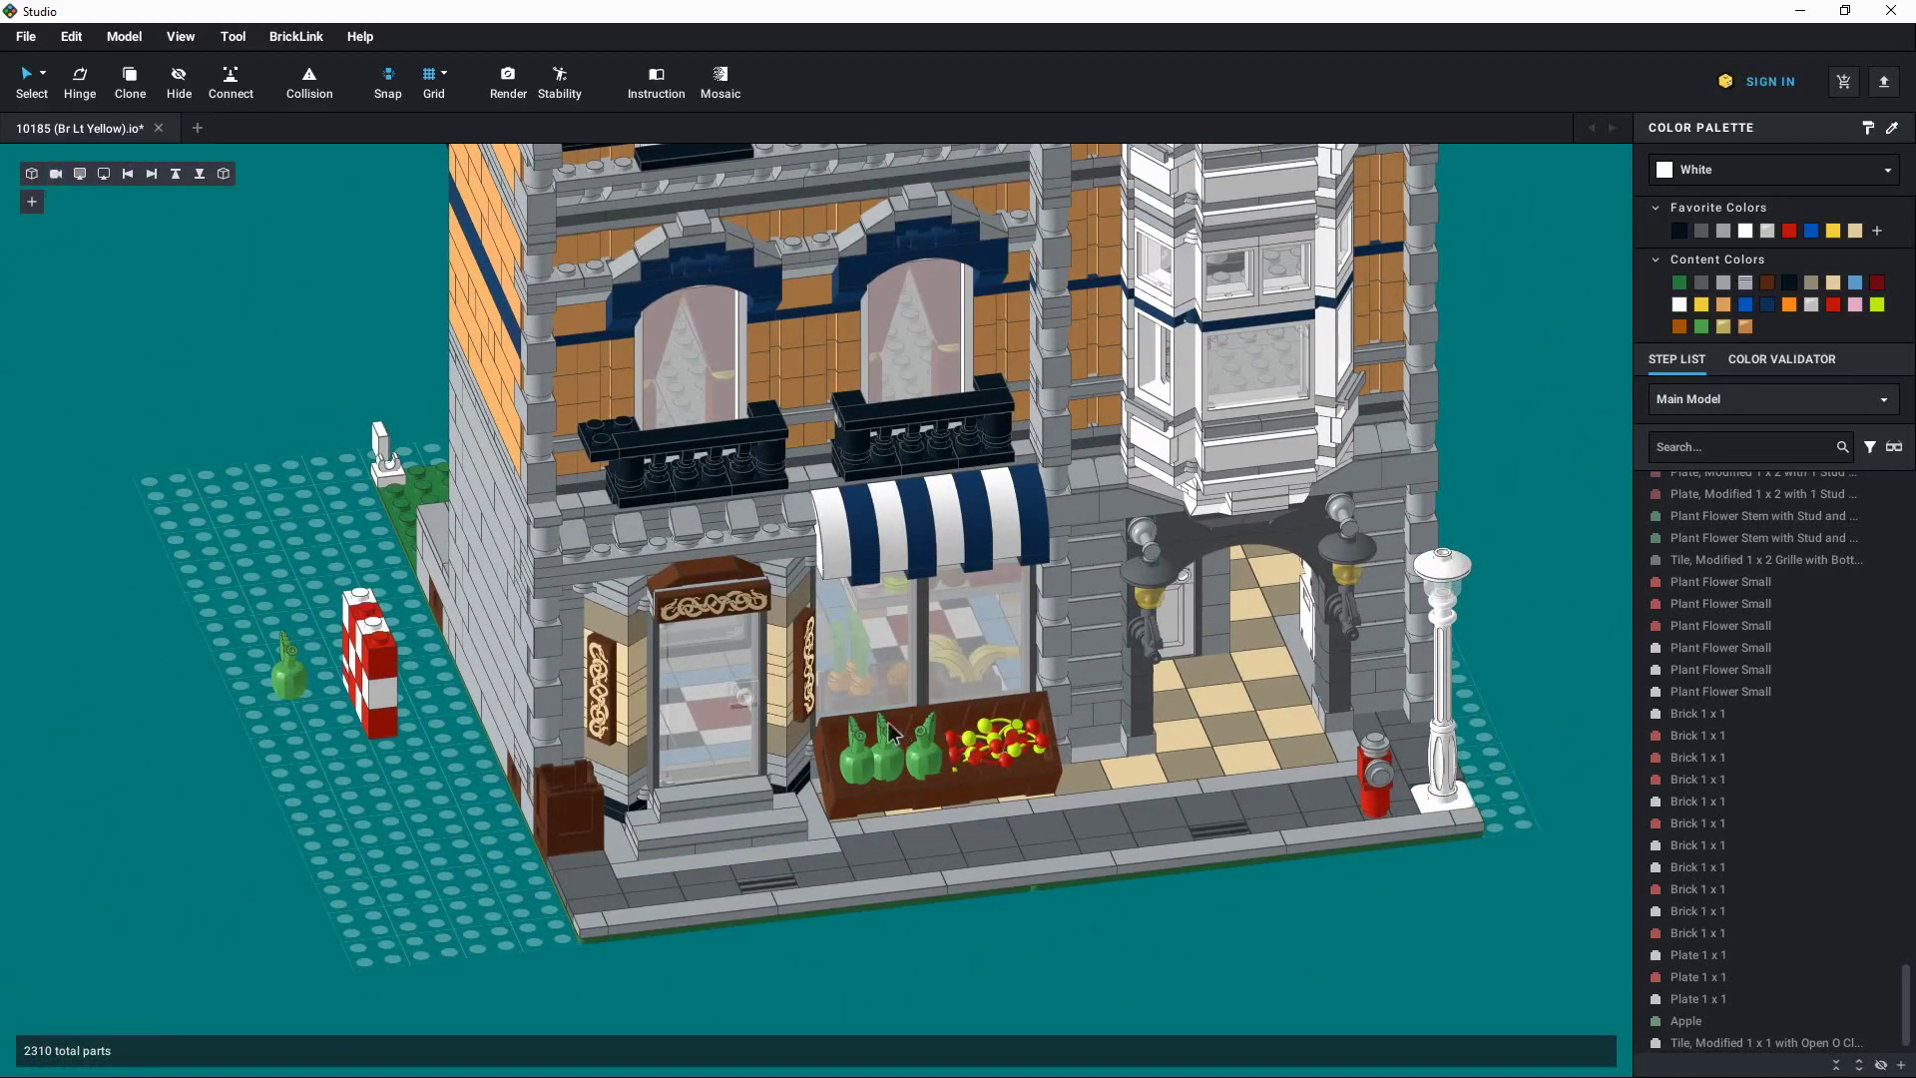
{"action": "left_click", "coordinate": [56, 176]}
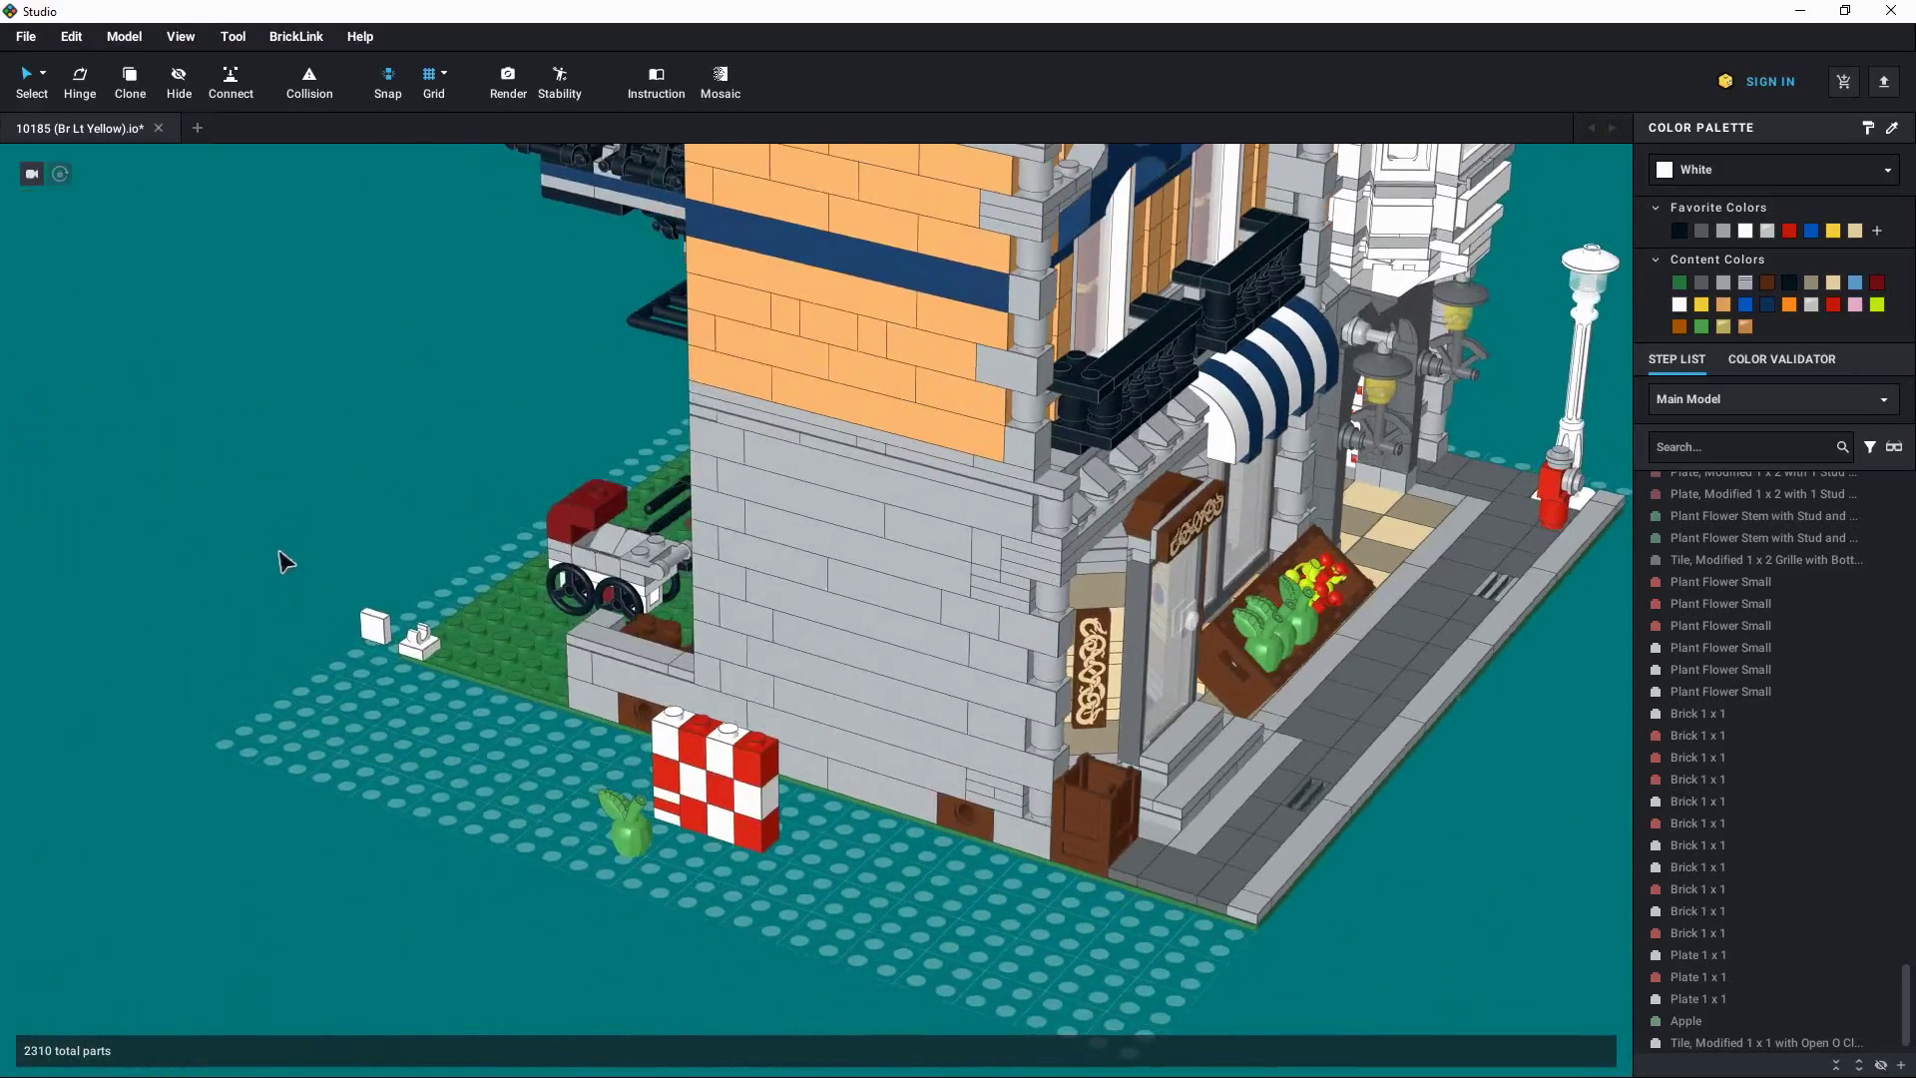
Examine the building, the cart and the loose parts from several angles in the perspective view
{"action": "scroll", "coordinate": [554, 636], "scroll_direction": "up", "scroll_amount": 3}
{"action": "middle_click_drag", "start_coordinate": [425, 734], "coordinate": [778, 555]}
{"action": "scroll", "coordinate": [728, 584], "scroll_direction": "up", "scroll_amount": 2}
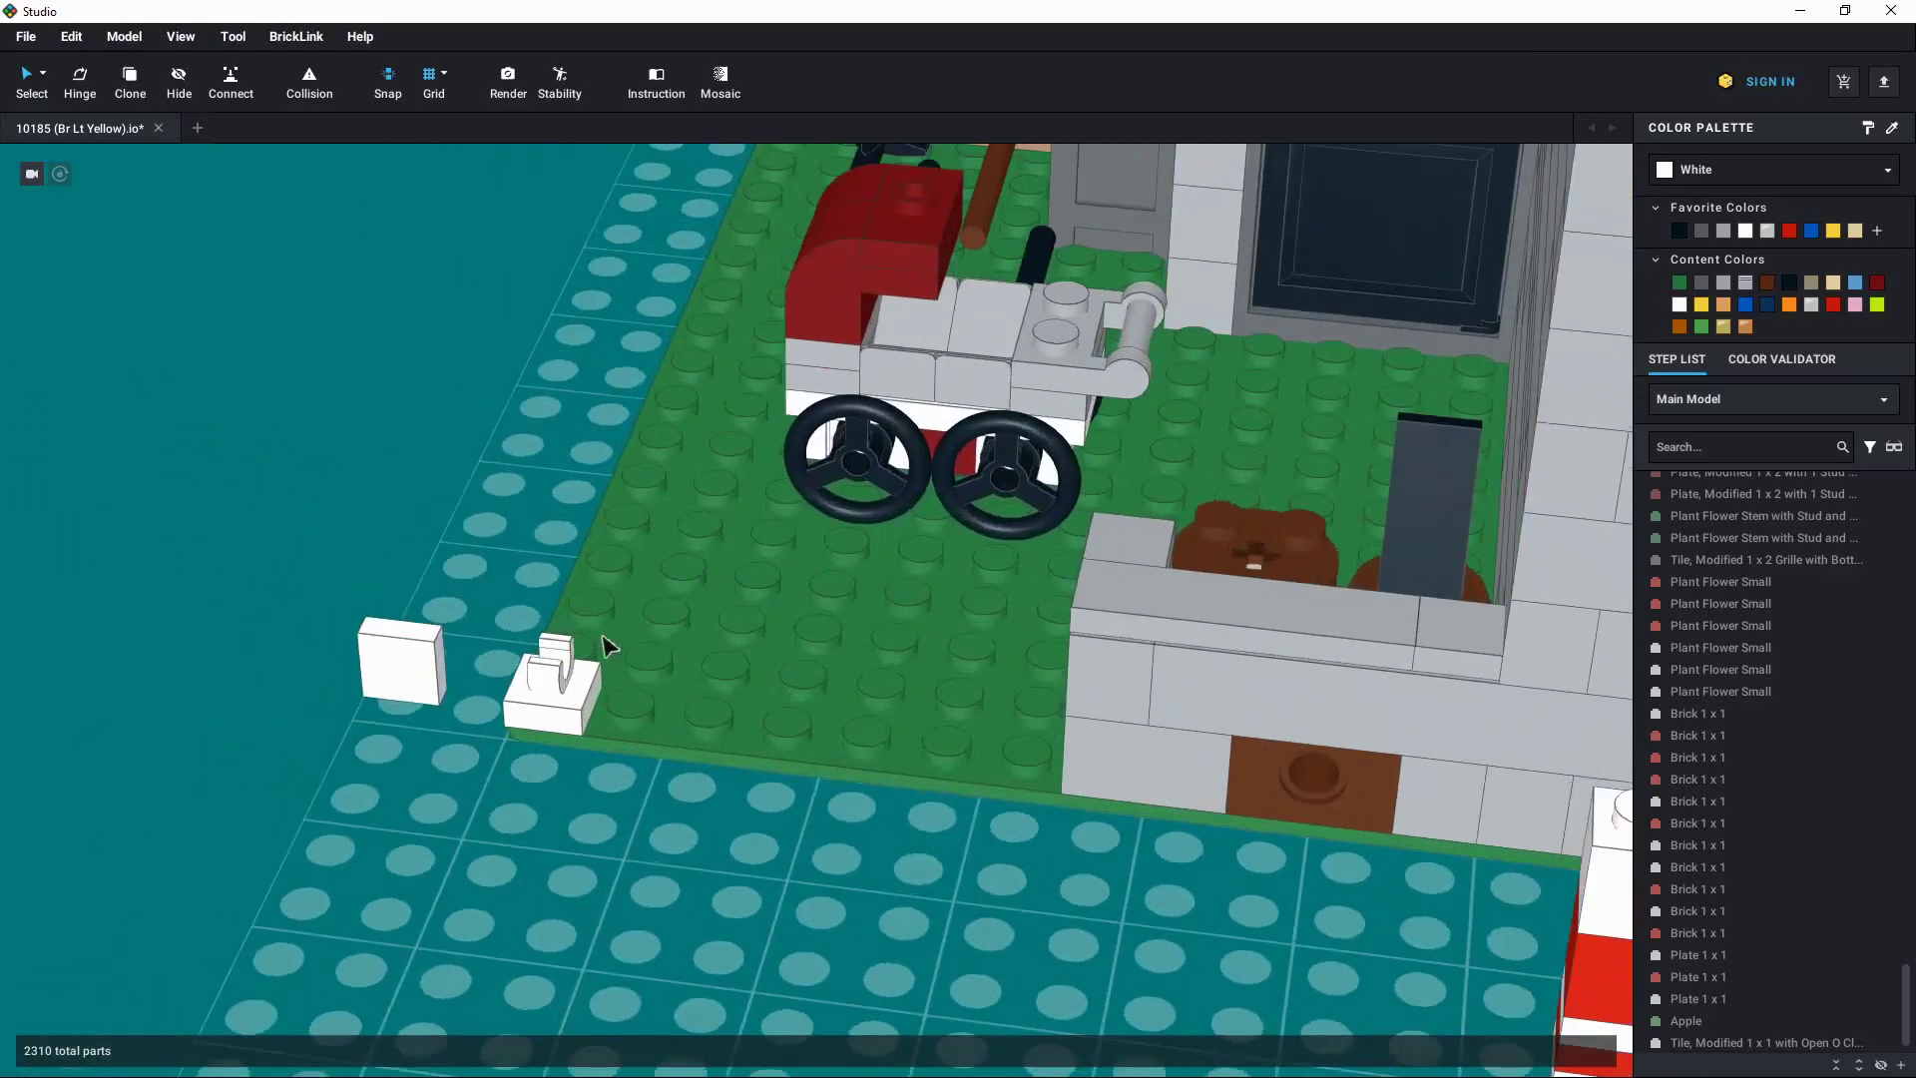
{"action": "scroll", "coordinate": [881, 705], "scroll_direction": "down", "scroll_amount": 5}
{"action": "middle_click_drag", "start_coordinate": [1008, 688], "coordinate": [807, 748]}
{"action": "right_click_drag", "start_coordinate": [806, 746], "coordinate": [775, 754]}
{"action": "middle_click_drag", "start_coordinate": [347, 784], "coordinate": [465, 777]}
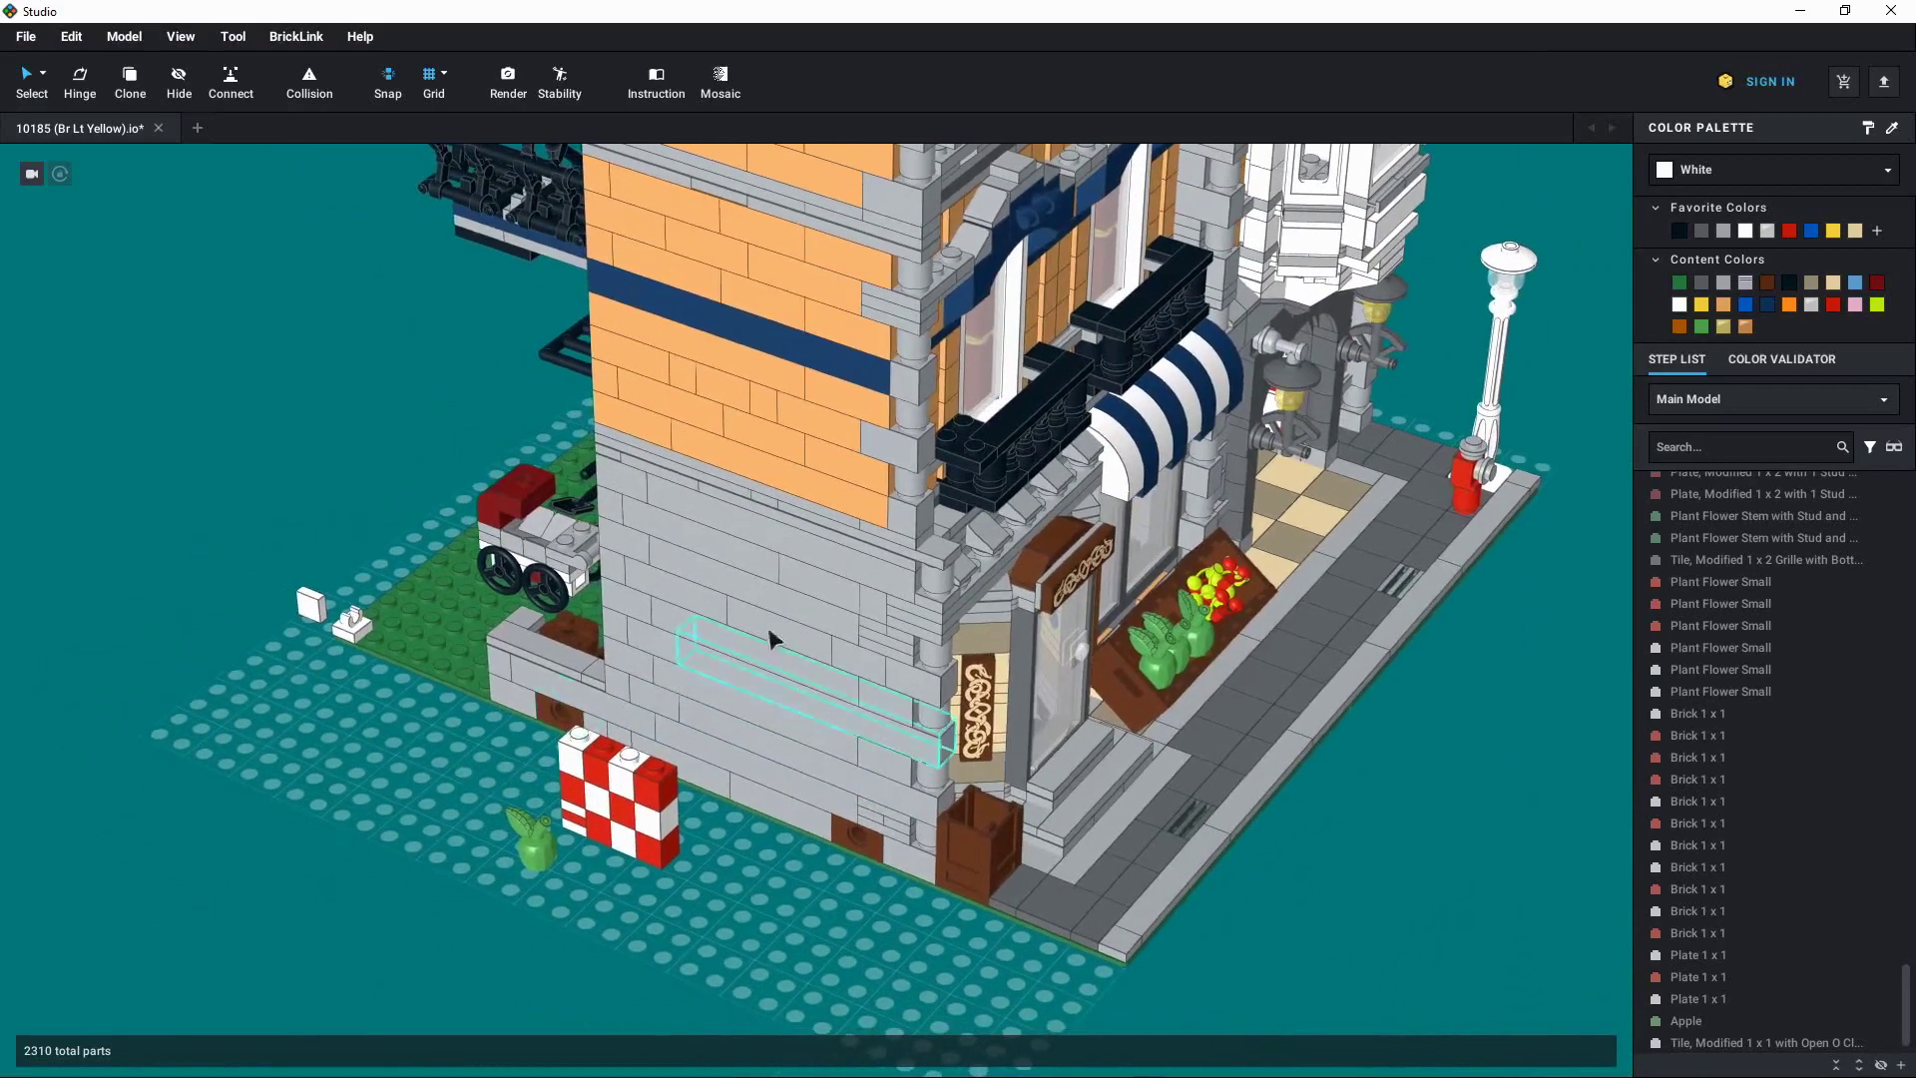
{"action": "middle_click_drag", "start_coordinate": [1073, 429], "coordinate": [968, 509]}
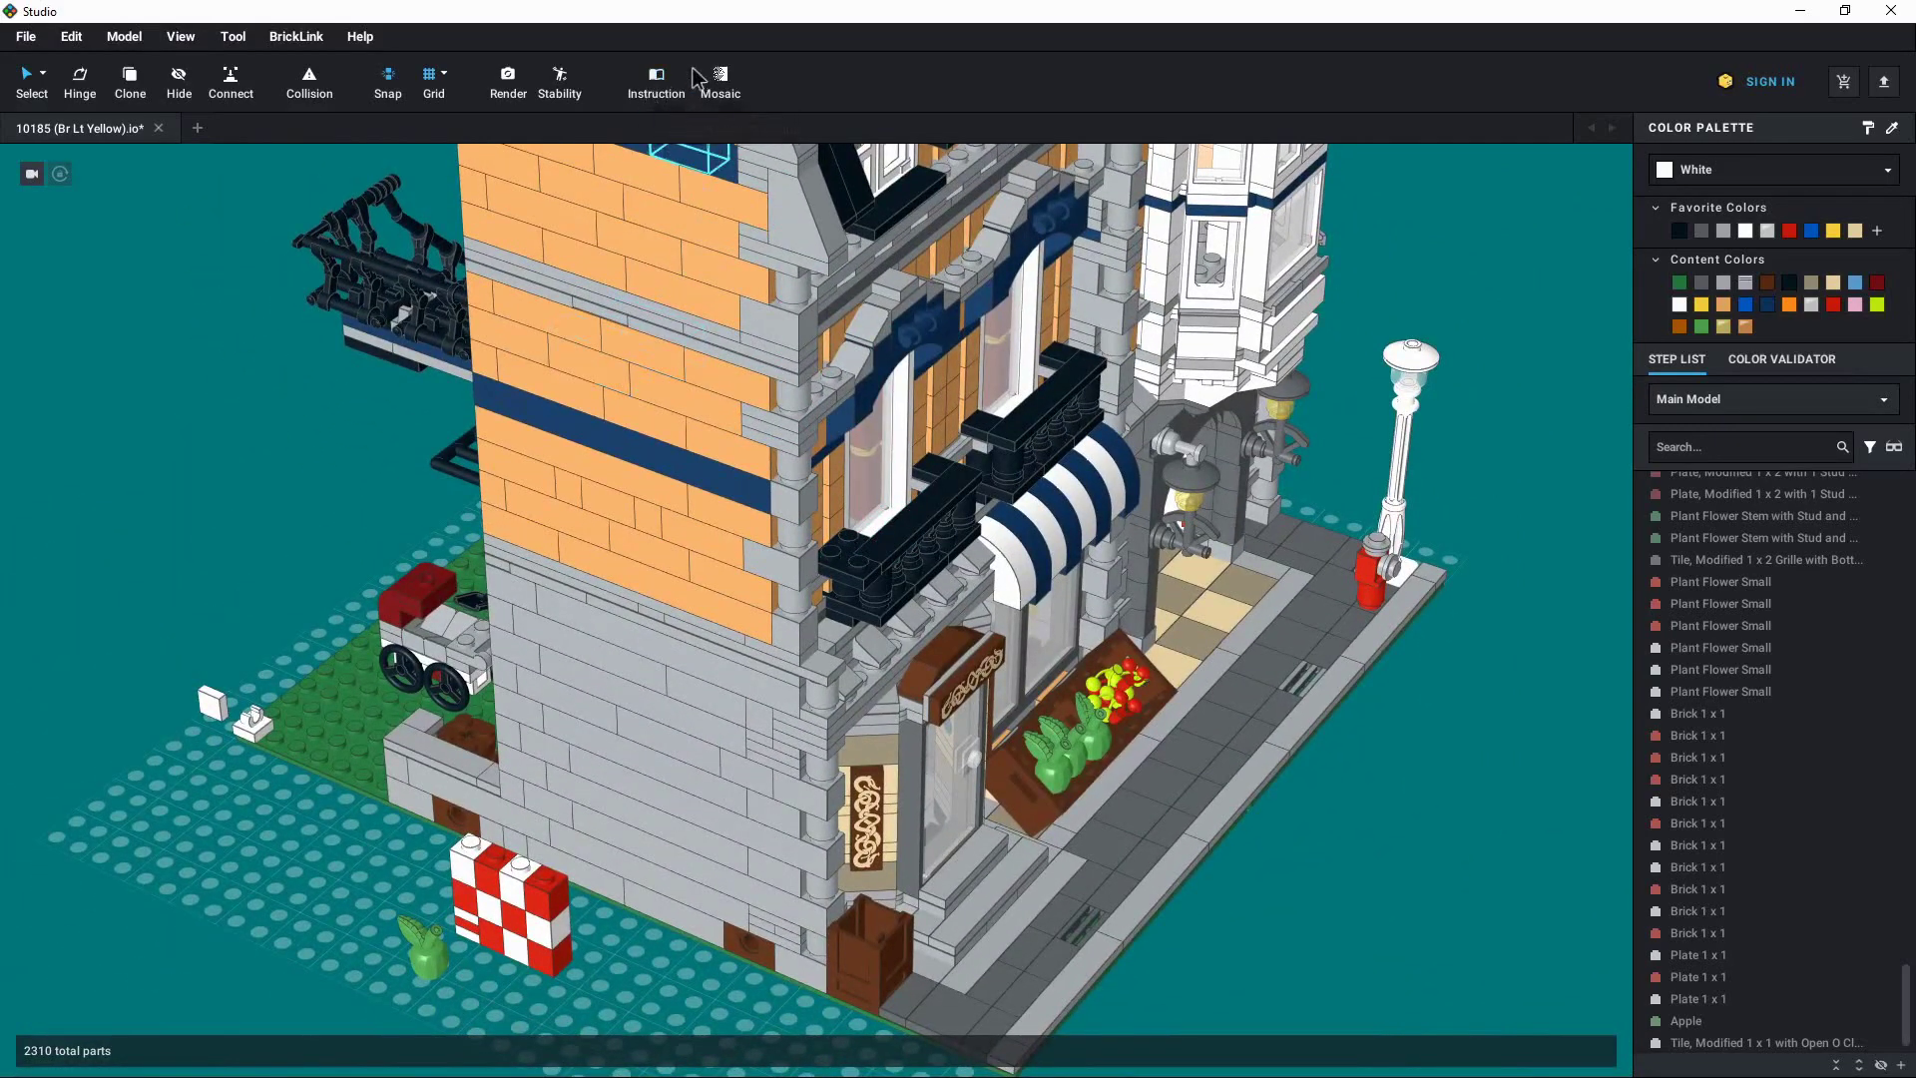
Move the loose white Tile 1 x 1 to the other side of the clip tile, just outside the baseplate, and deselect it
{"action": "scroll", "coordinate": [470, 398], "scroll_direction": "up", "scroll_amount": 10}
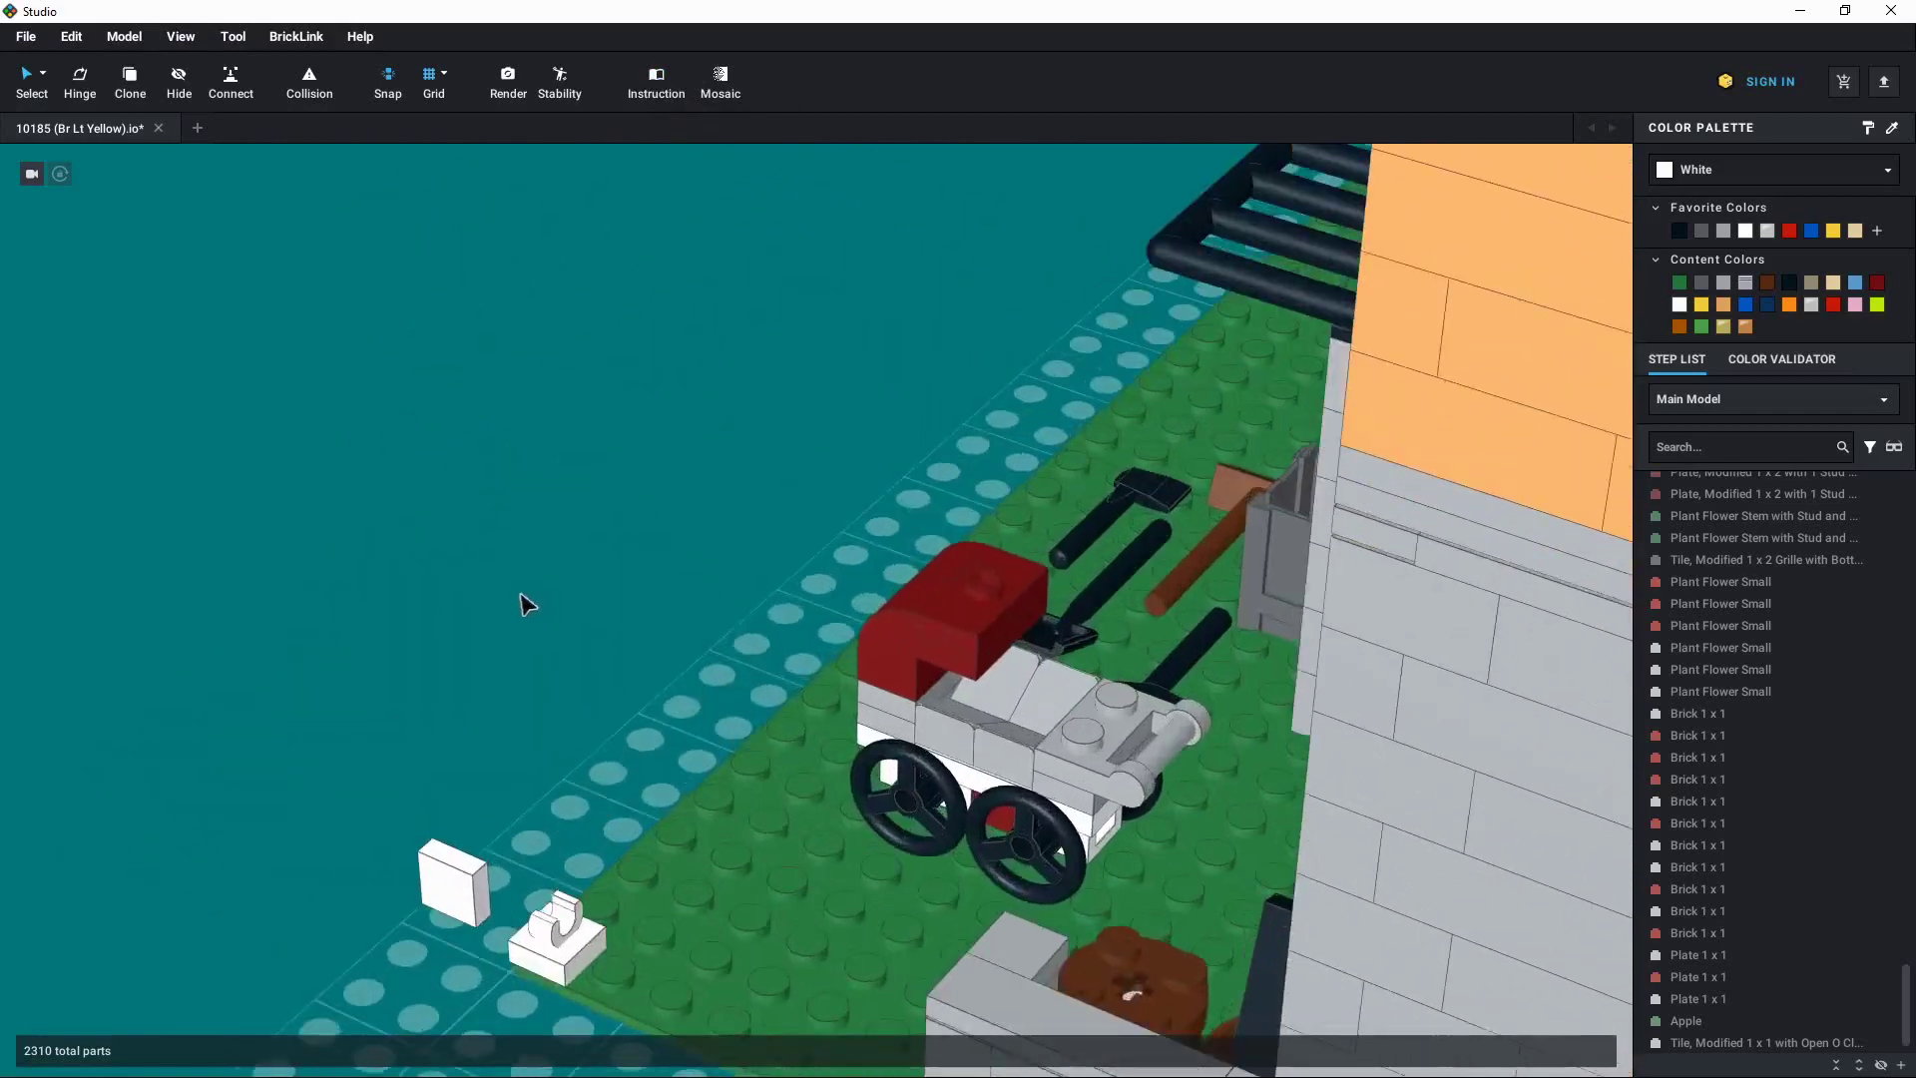
{"action": "middle_click_drag", "start_coordinate": [542, 636], "coordinate": [511, 474]}
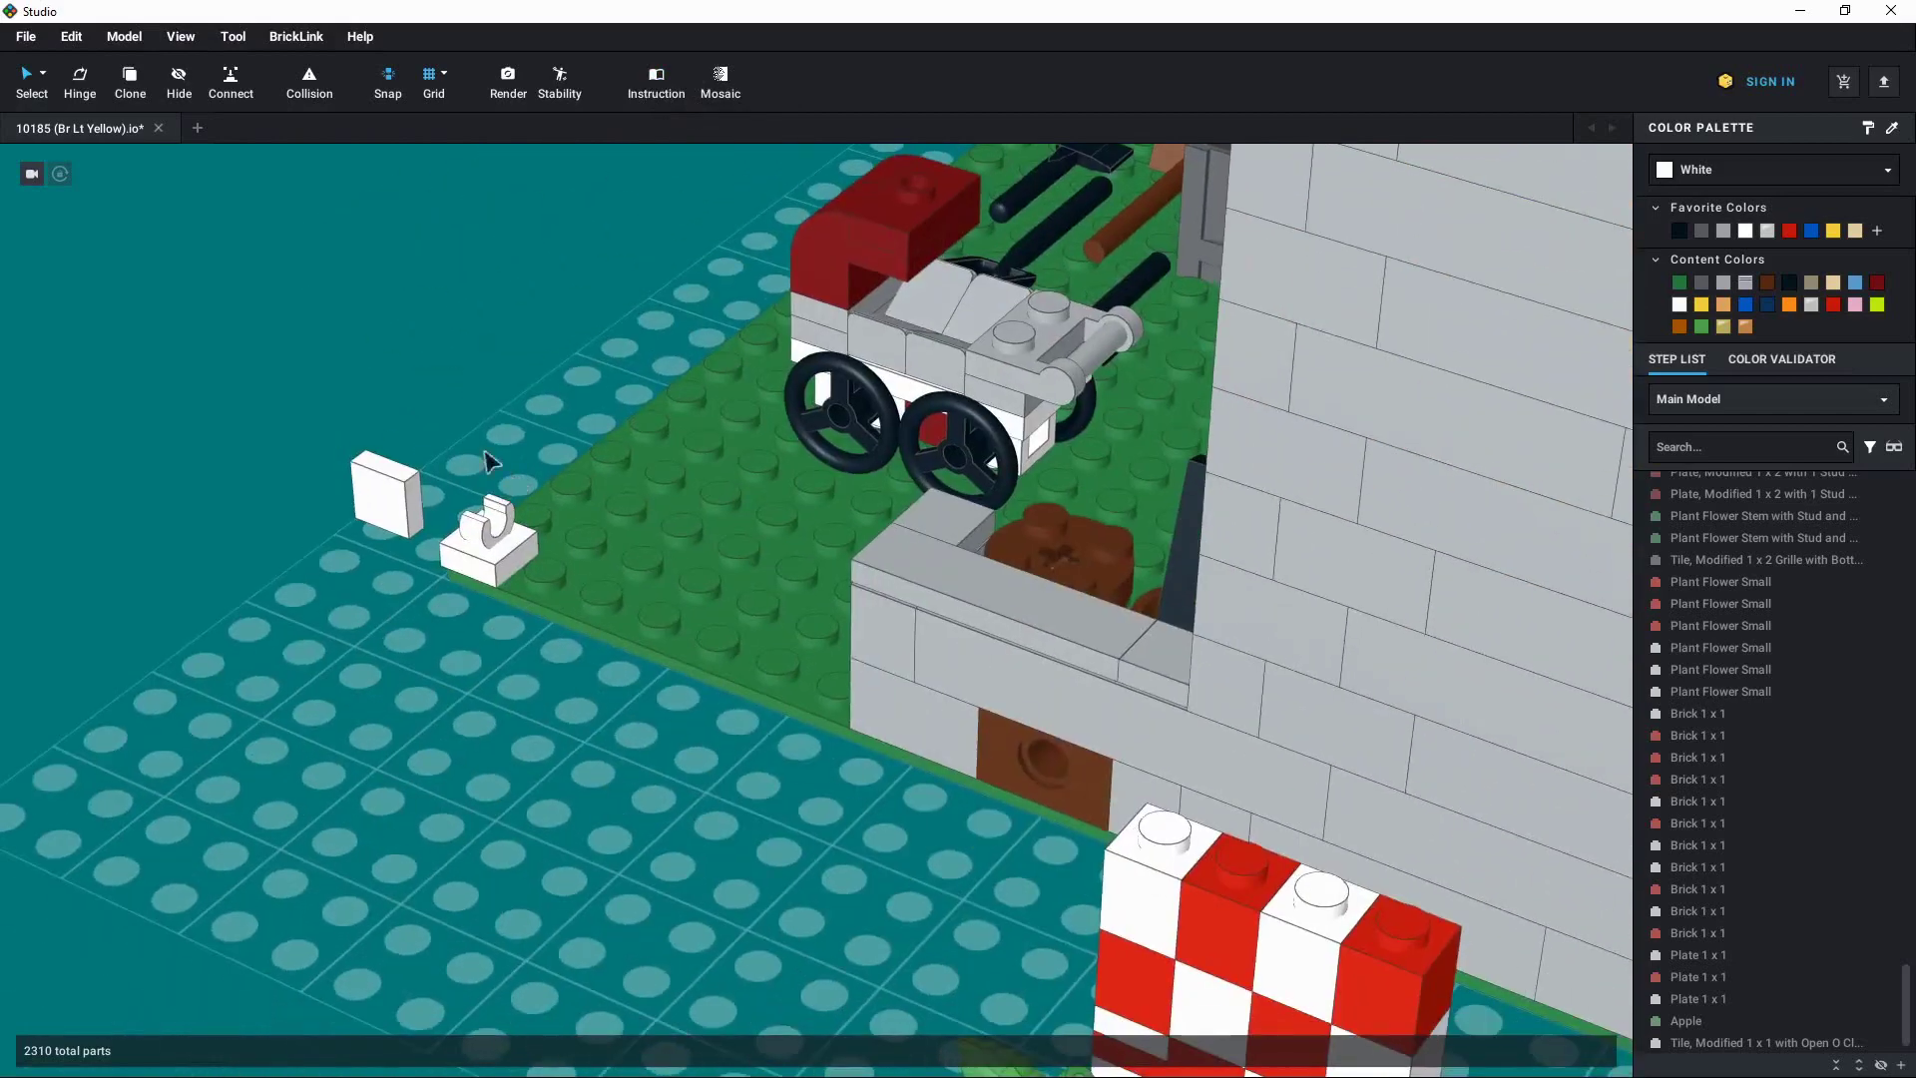
{"action": "right_click_drag", "start_coordinate": [620, 696], "coordinate": [642, 702]}
{"action": "left_click", "coordinate": [499, 650]}
{"action": "left_click_drag", "start_coordinate": [498, 651], "coordinate": [756, 774]}
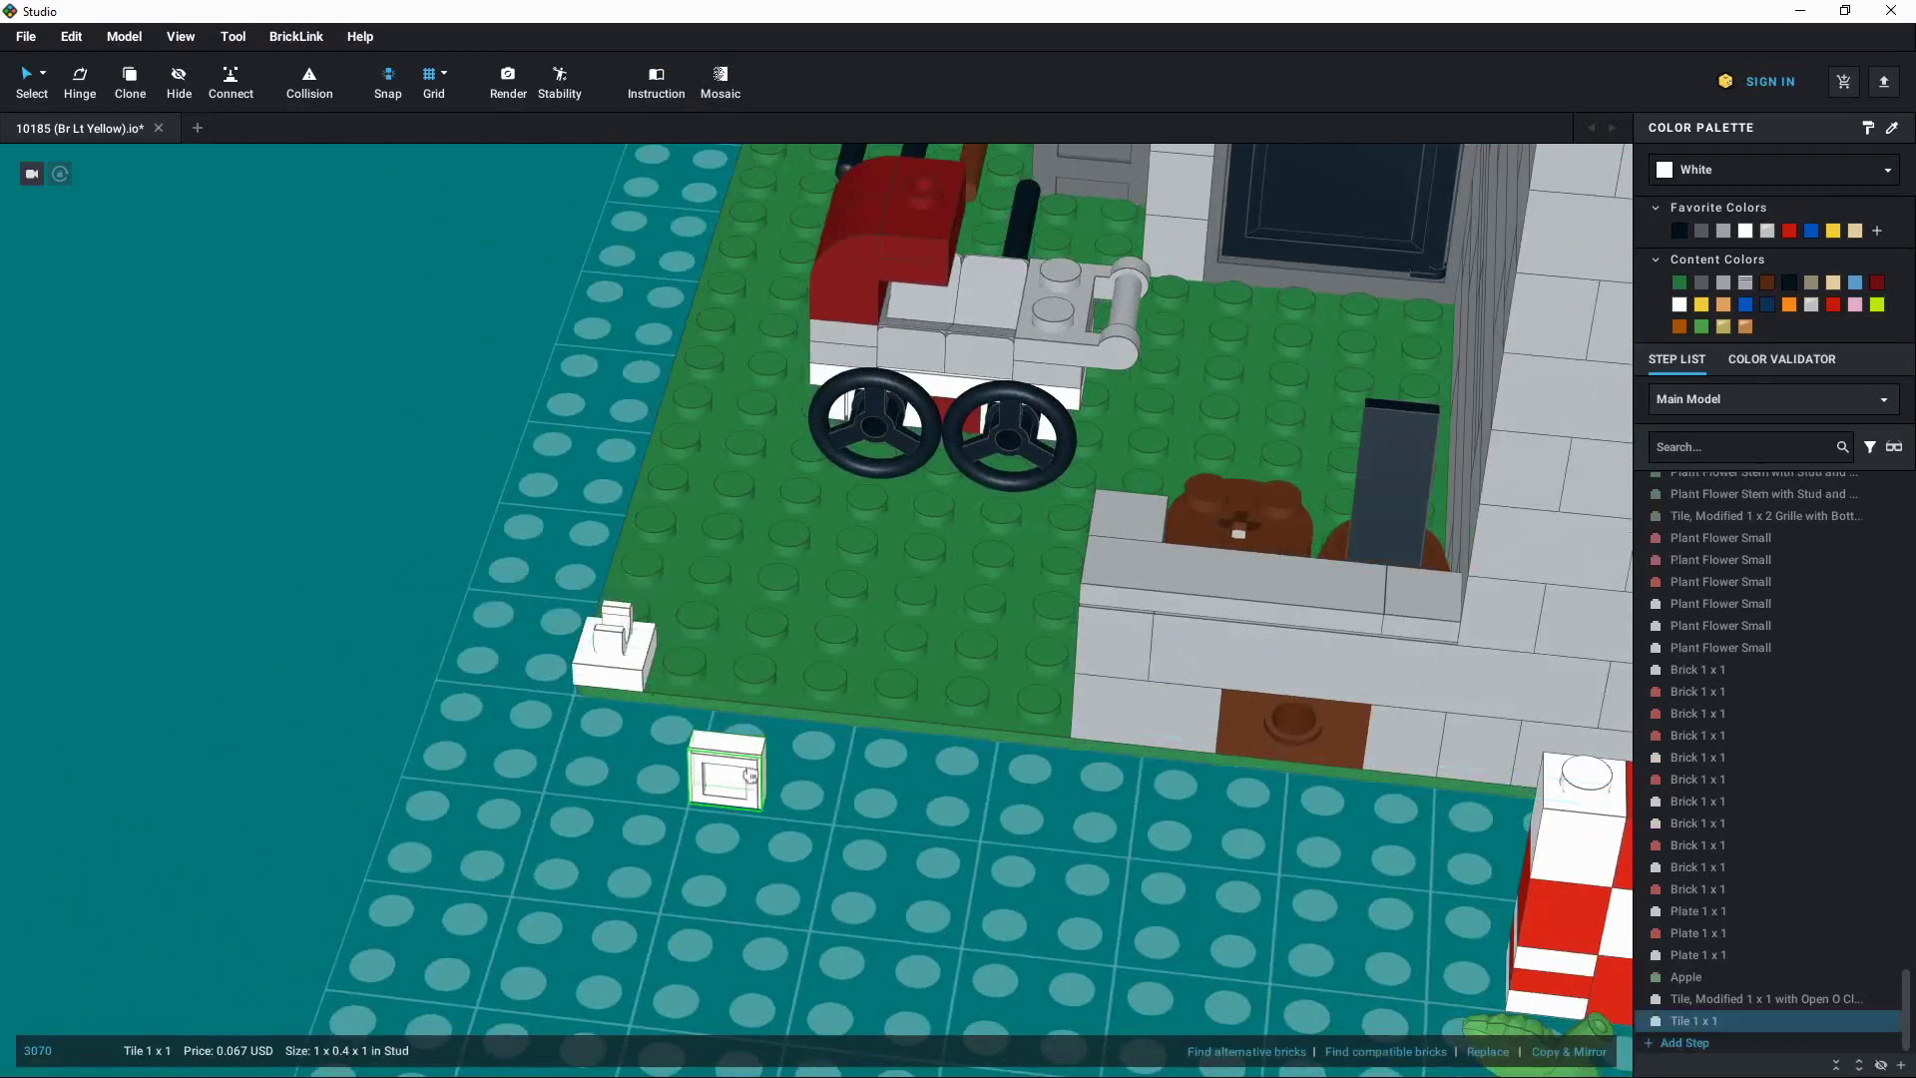
{"action": "left_click", "coordinate": [616, 771]}
Move the upright white Tile 1 x 1 up against the green baseplate's edge beside the clip tile, and deselect it
{"action": "right_click_drag", "start_coordinate": [616, 771], "coordinate": [693, 755]}
{"action": "scroll", "coordinate": [1126, 554], "scroll_direction": "up", "scroll_amount": 3}
{"action": "middle_click_drag", "start_coordinate": [1108, 553], "coordinate": [858, 624]}
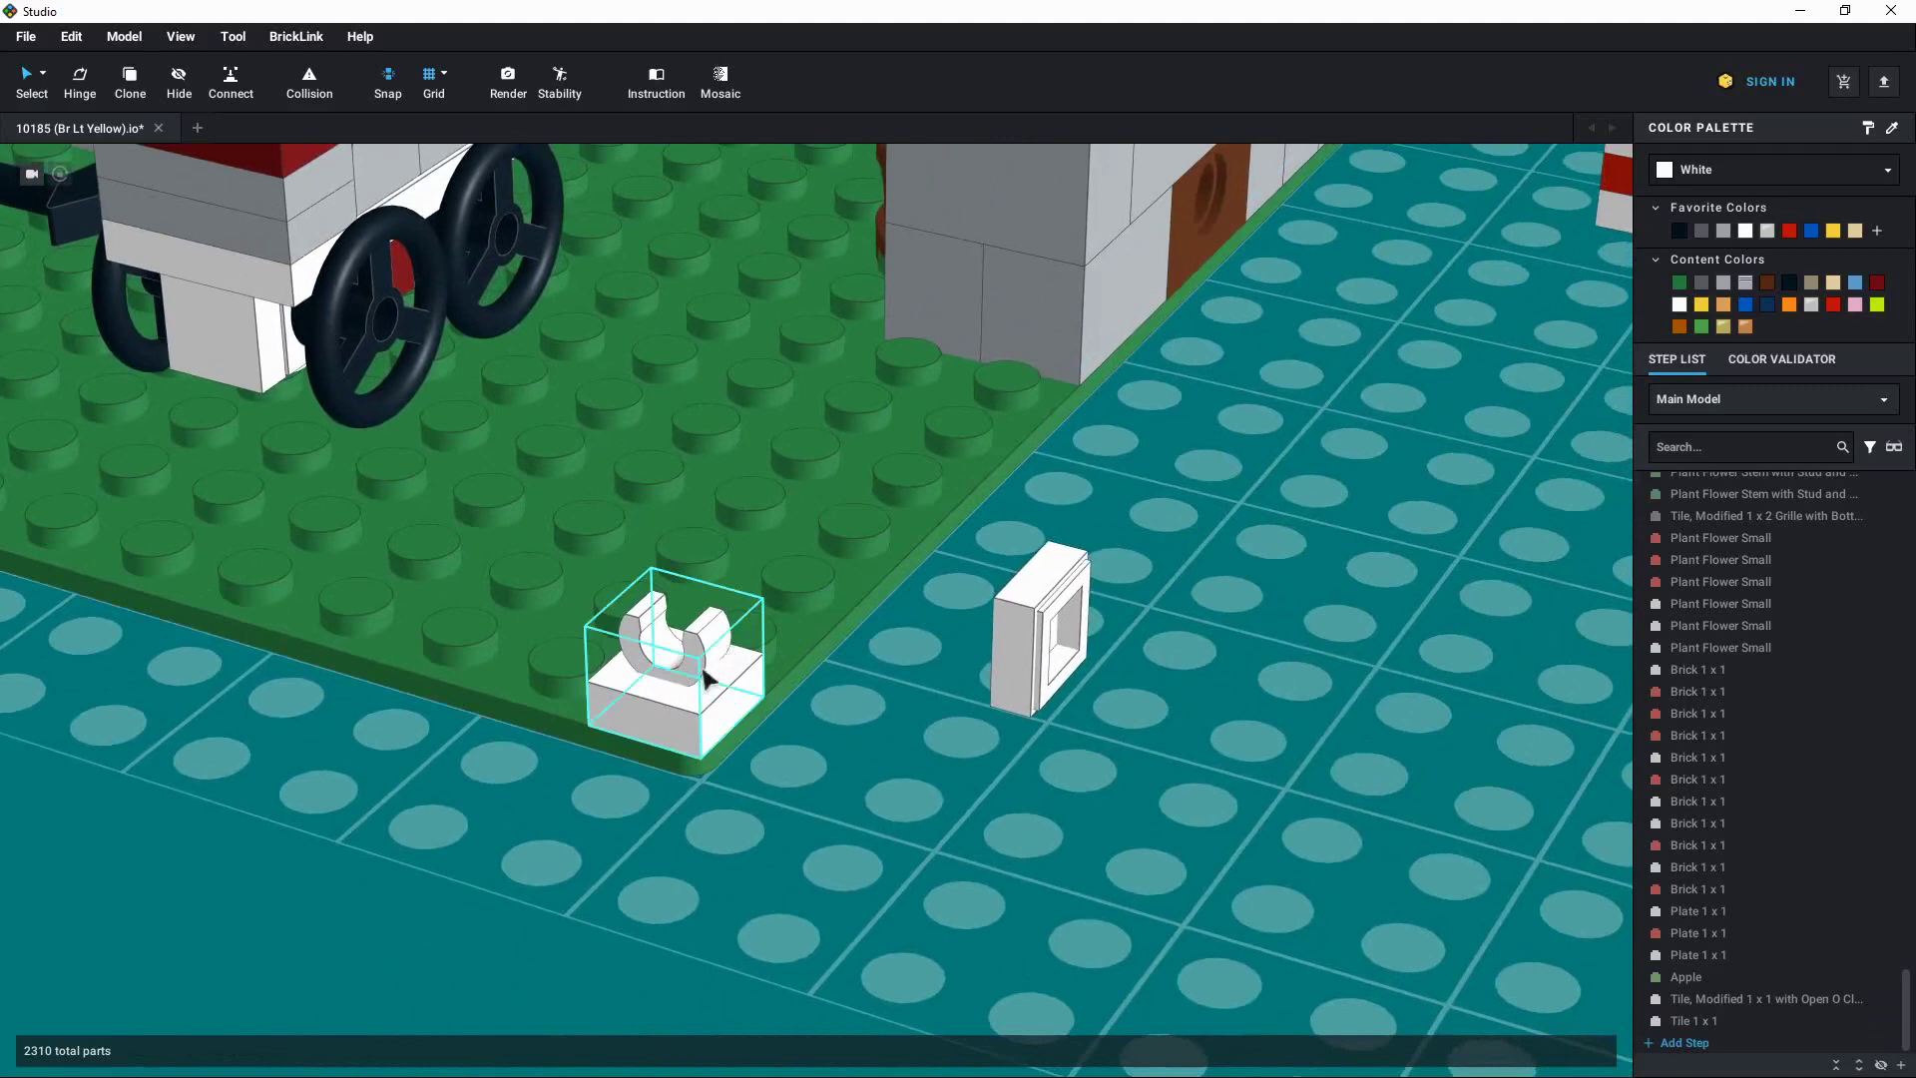
{"action": "right_click_drag", "start_coordinate": [720, 666], "coordinate": [907, 676]}
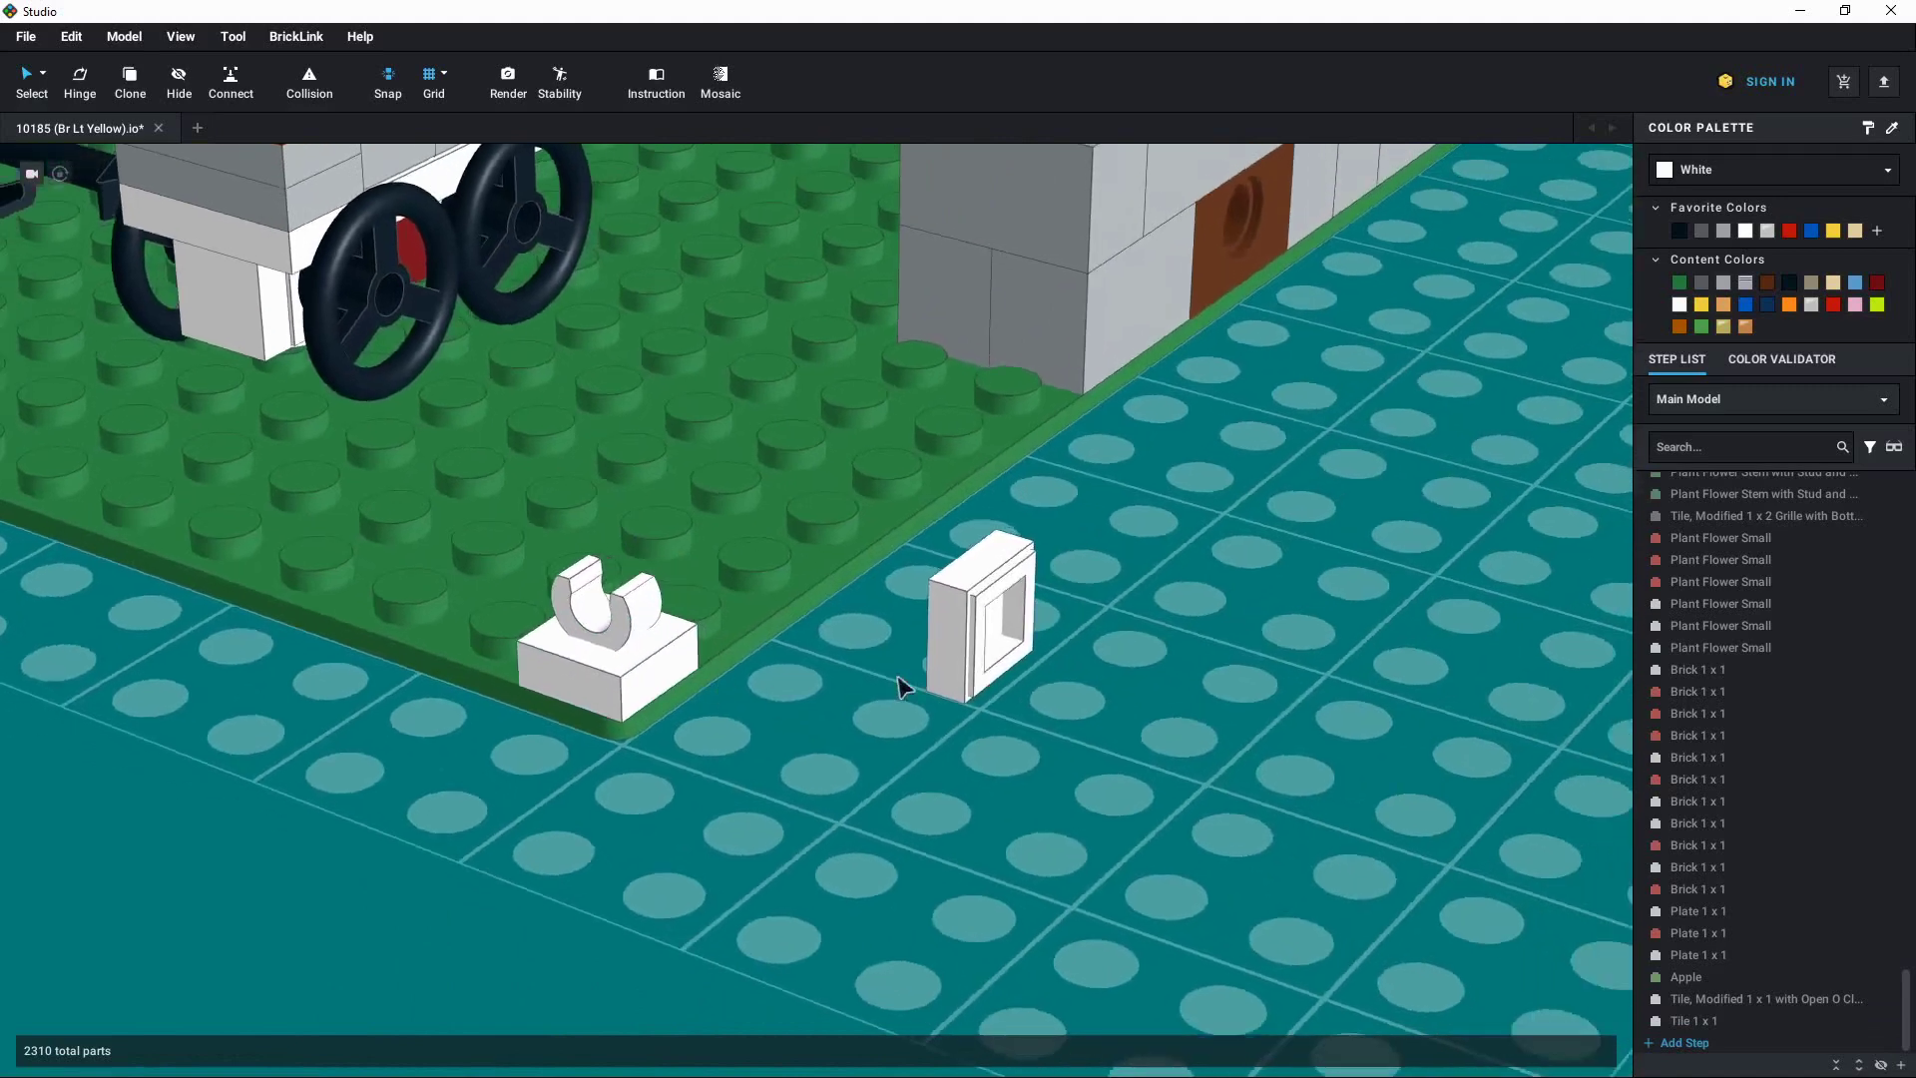
{"action": "left_click_drag", "start_coordinate": [923, 663], "coordinate": [902, 574]}
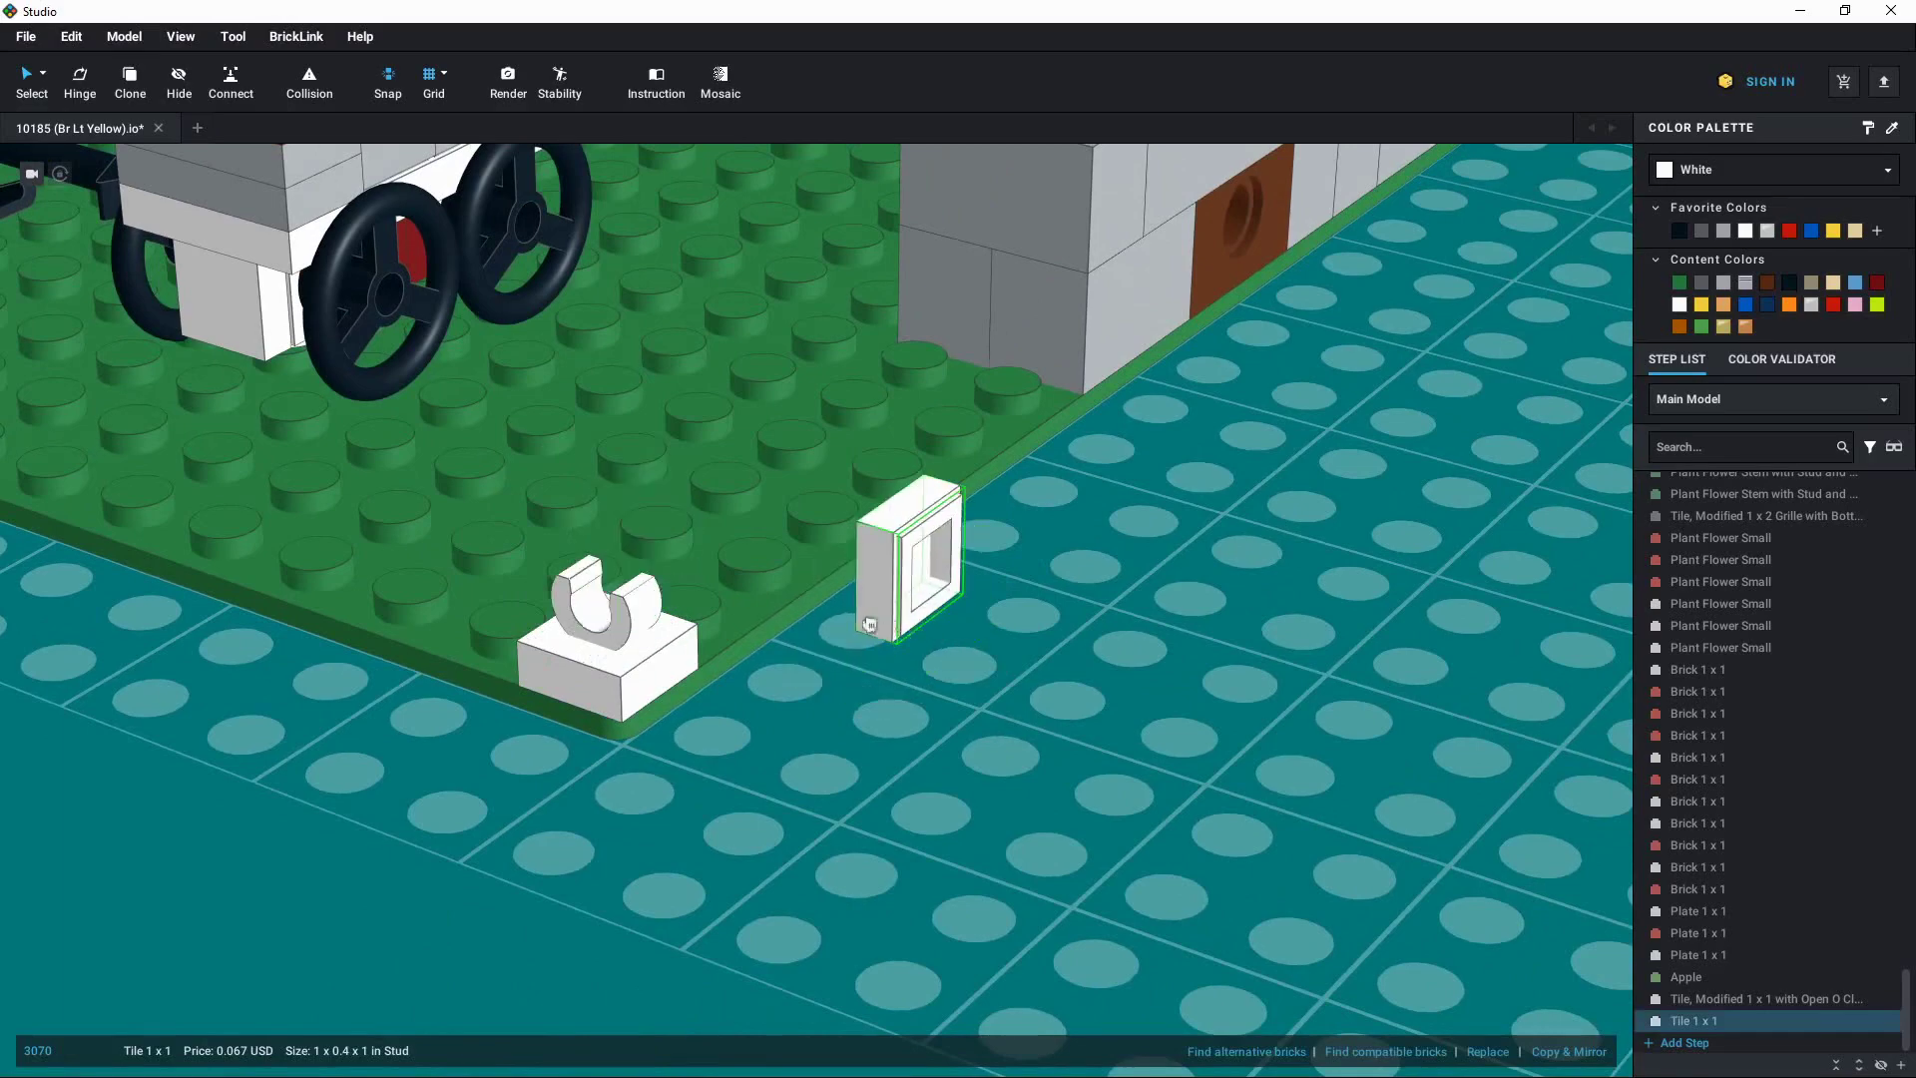
{"action": "left_click", "coordinate": [924, 736]}
Insert one white Tile, Modified 1 x 1 with Clip on the baseplate edge, one stud beyond the corner clip tile
{"action": "scroll", "coordinate": [958, 769], "scroll_direction": "up", "scroll_amount": 2}
{"action": "scroll", "coordinate": [932, 780], "scroll_direction": "down", "scroll_amount": 3}
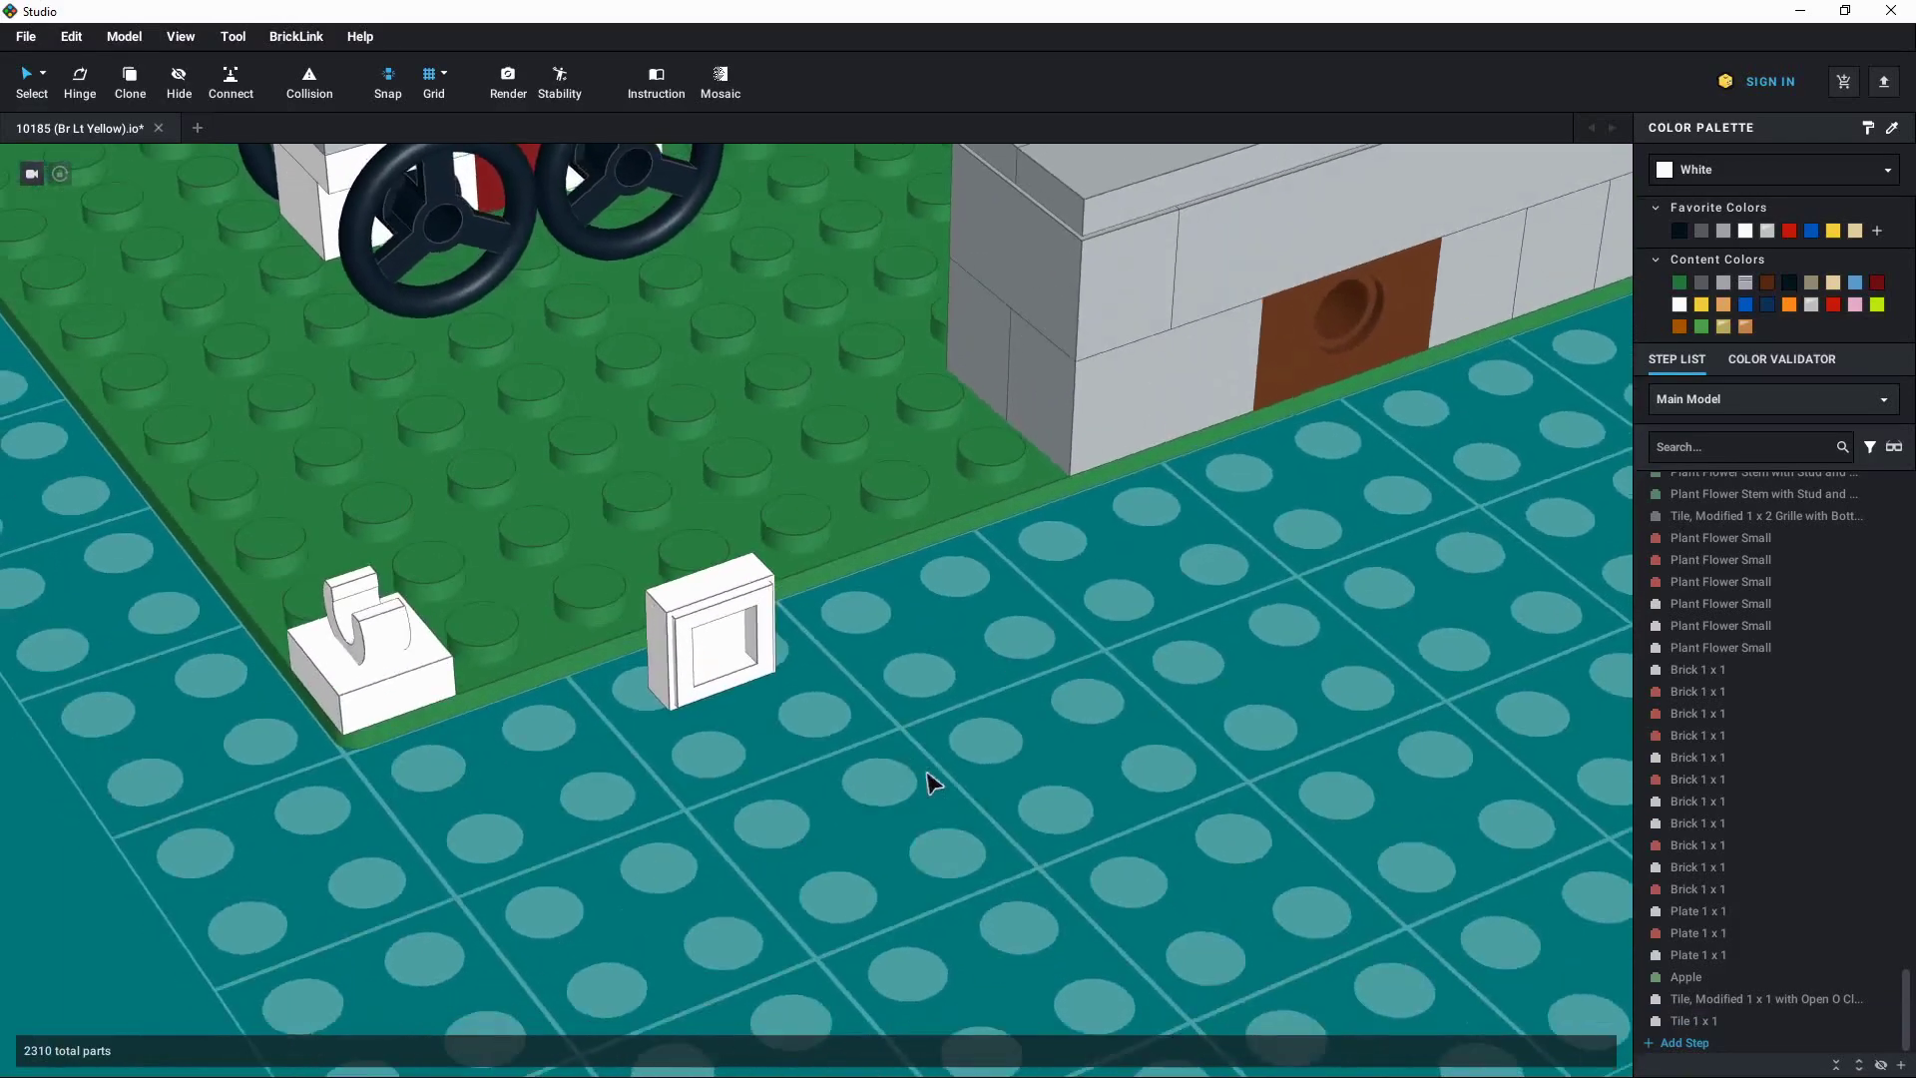
{"action": "scroll", "coordinate": [825, 757], "scroll_direction": "up", "scroll_amount": 4}
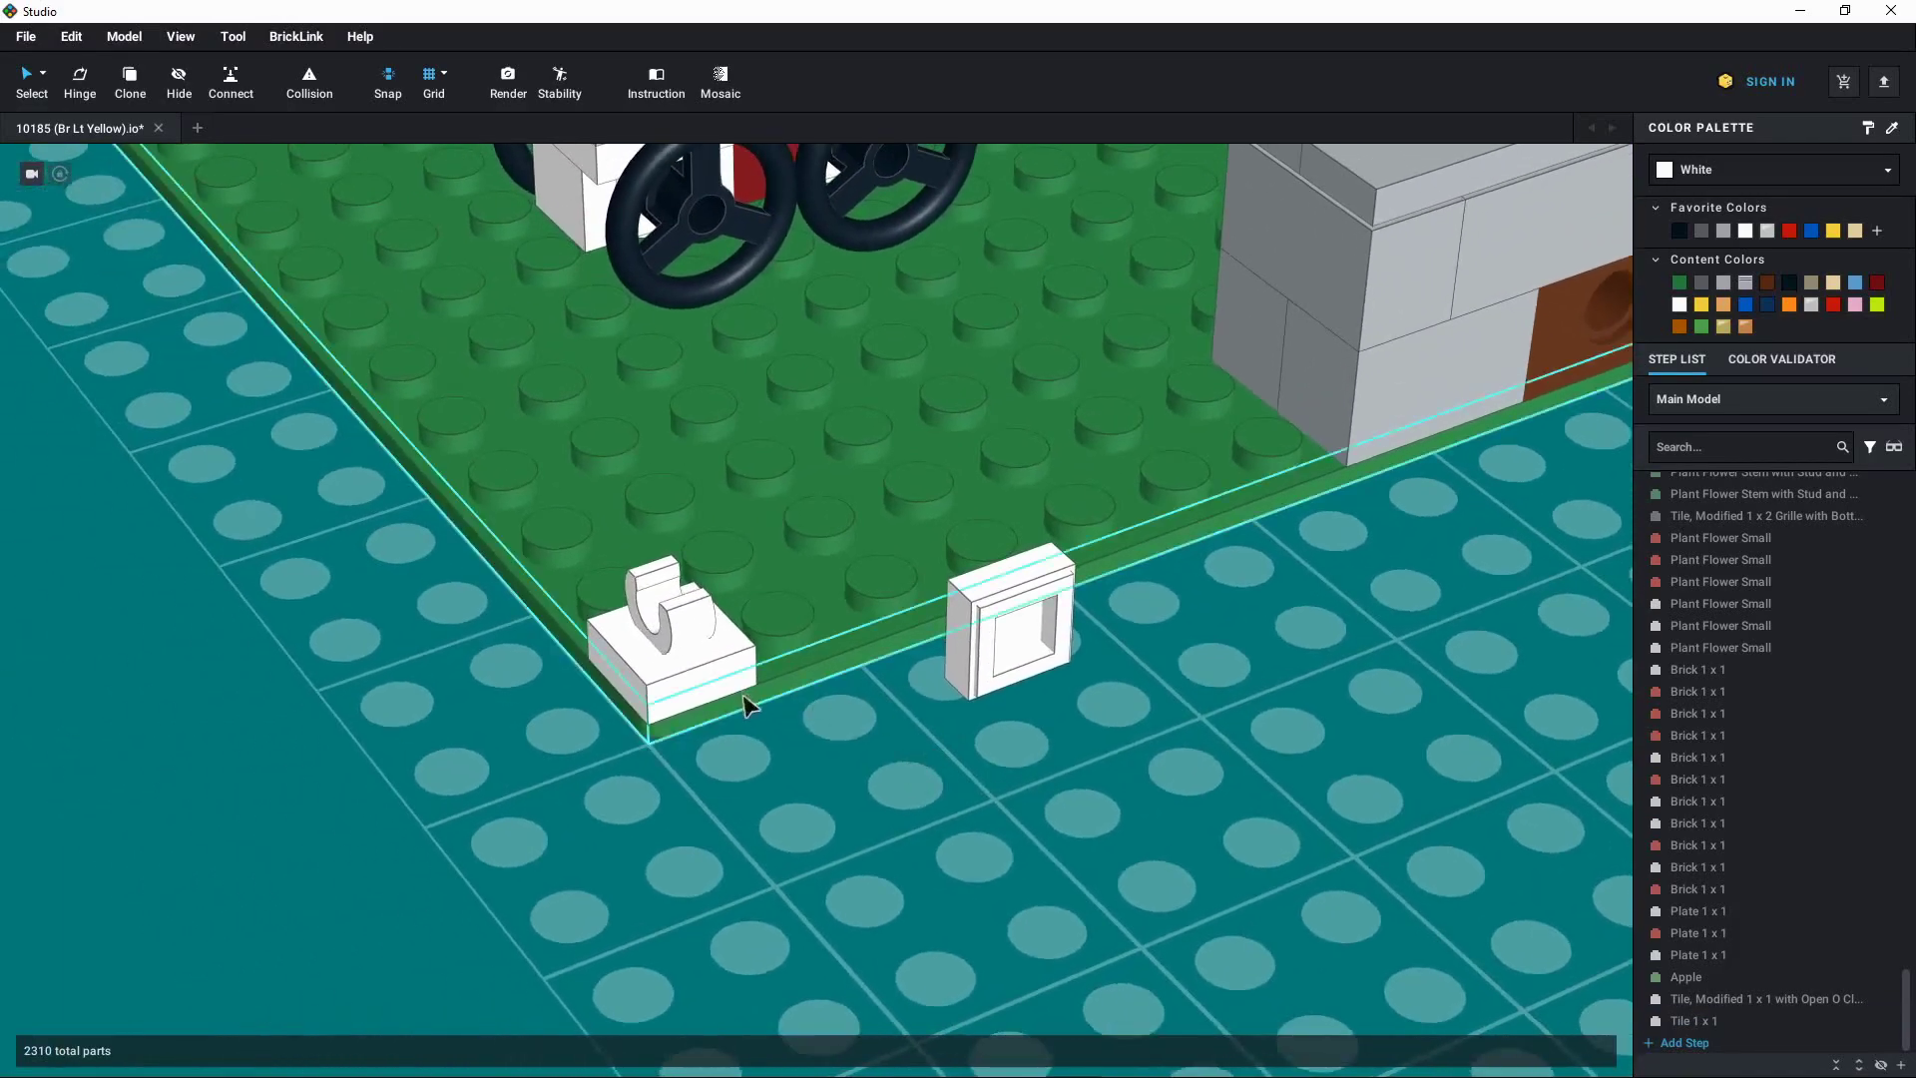
{"action": "key", "text": "space"}
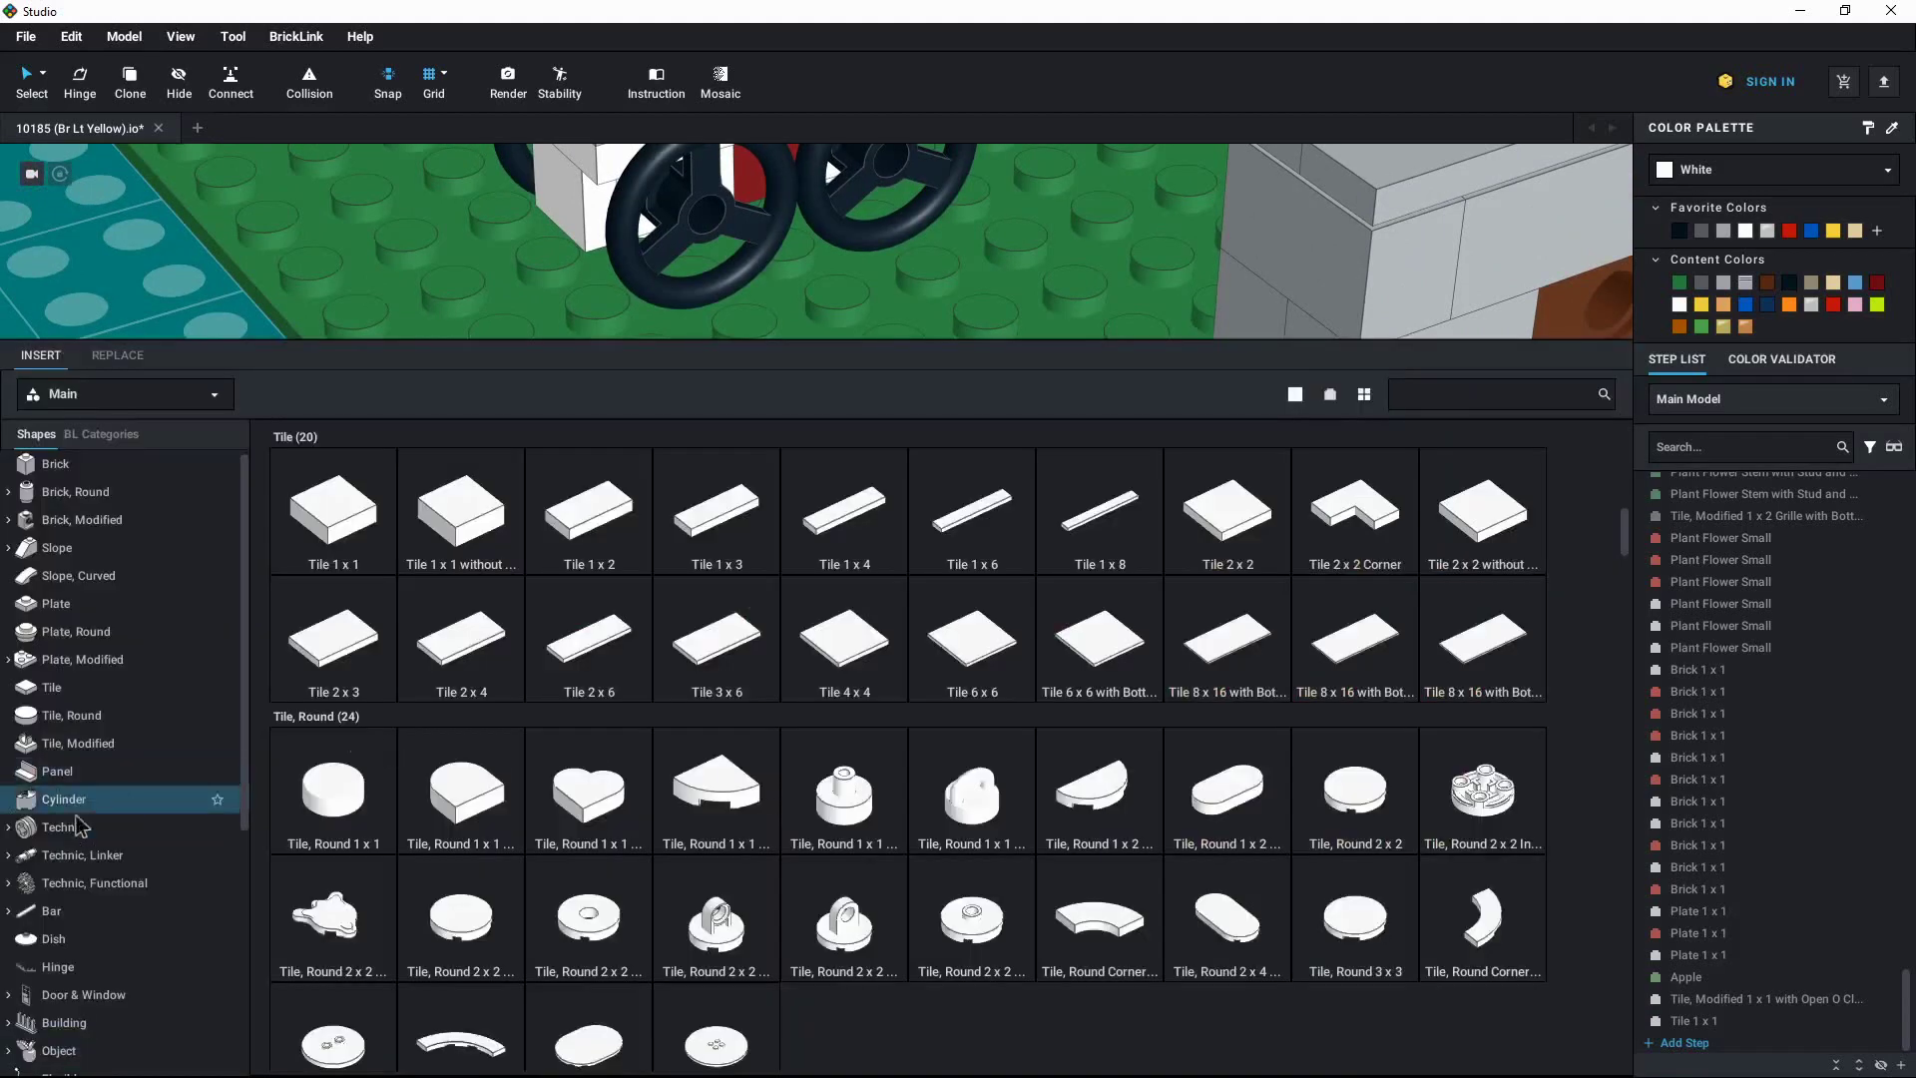
{"action": "left_click", "coordinate": [90, 746]}
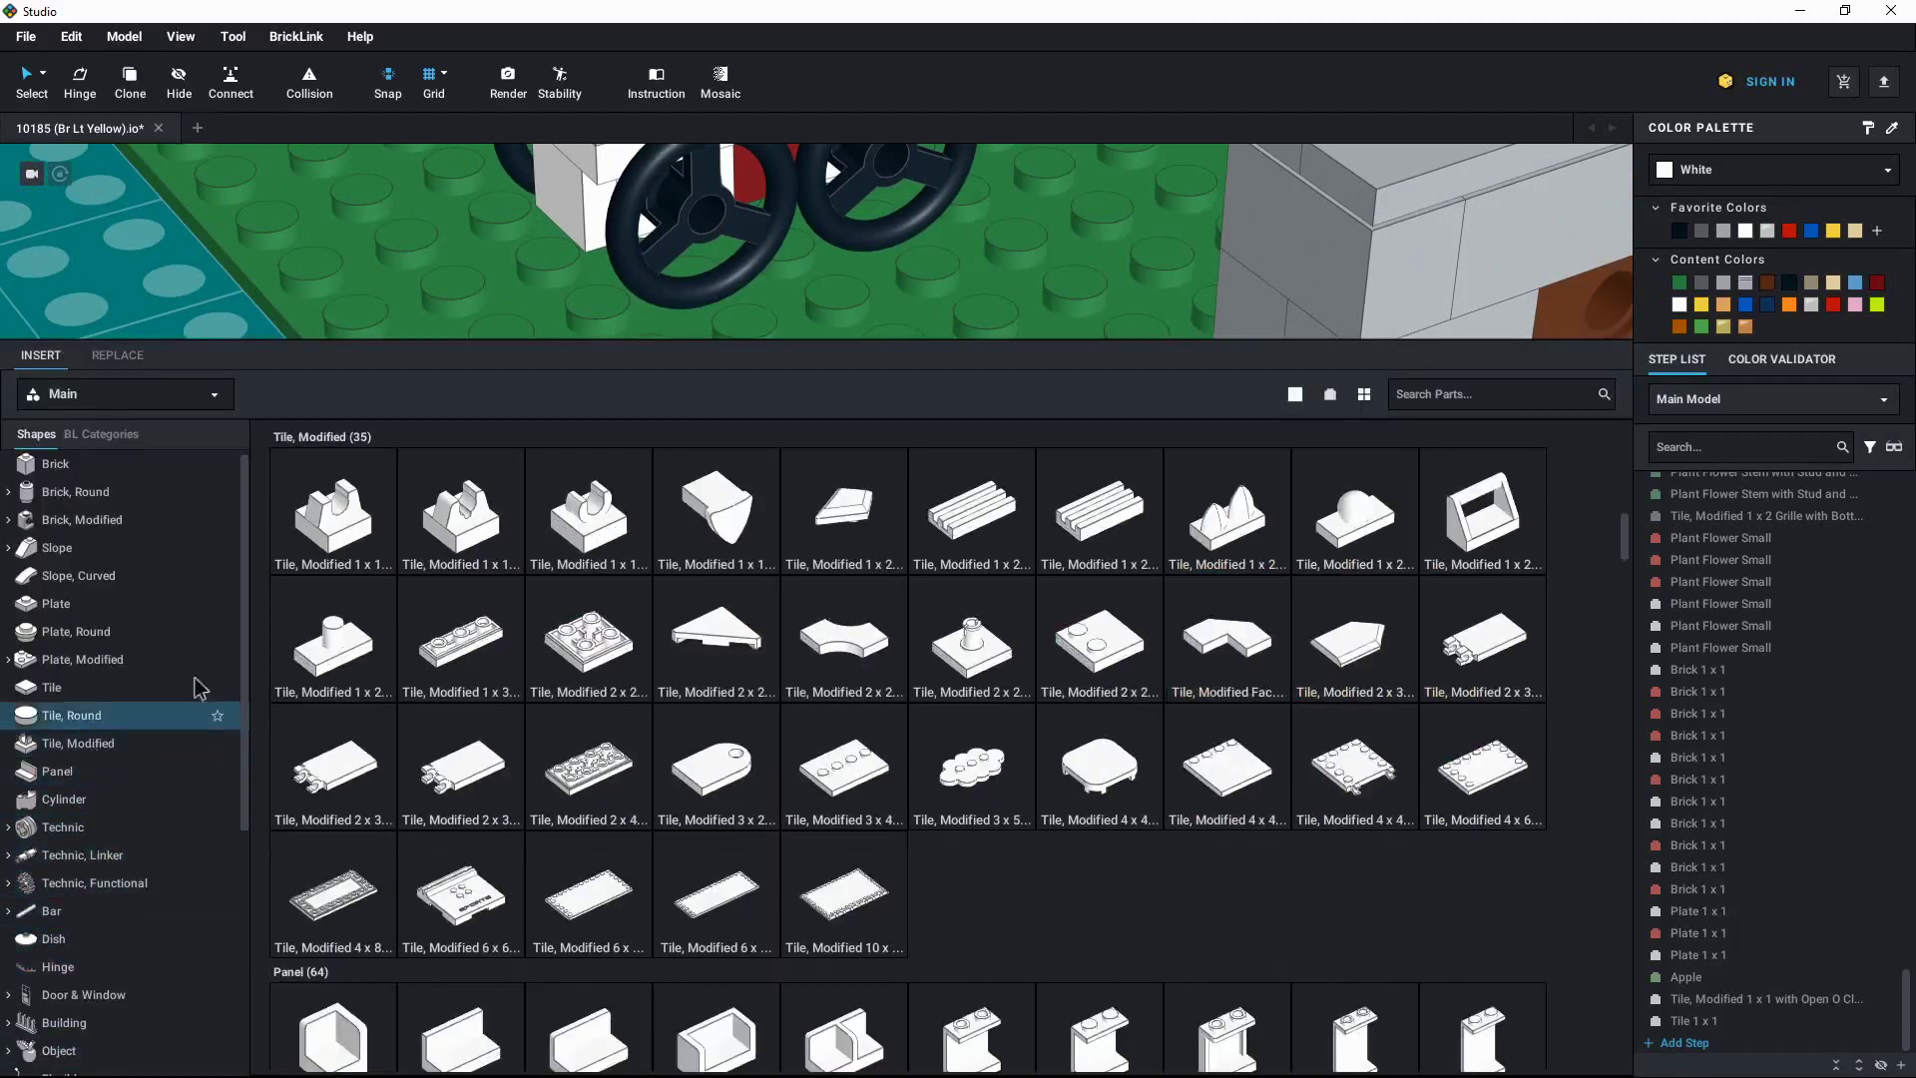
{"action": "left_click", "coordinate": [347, 520]}
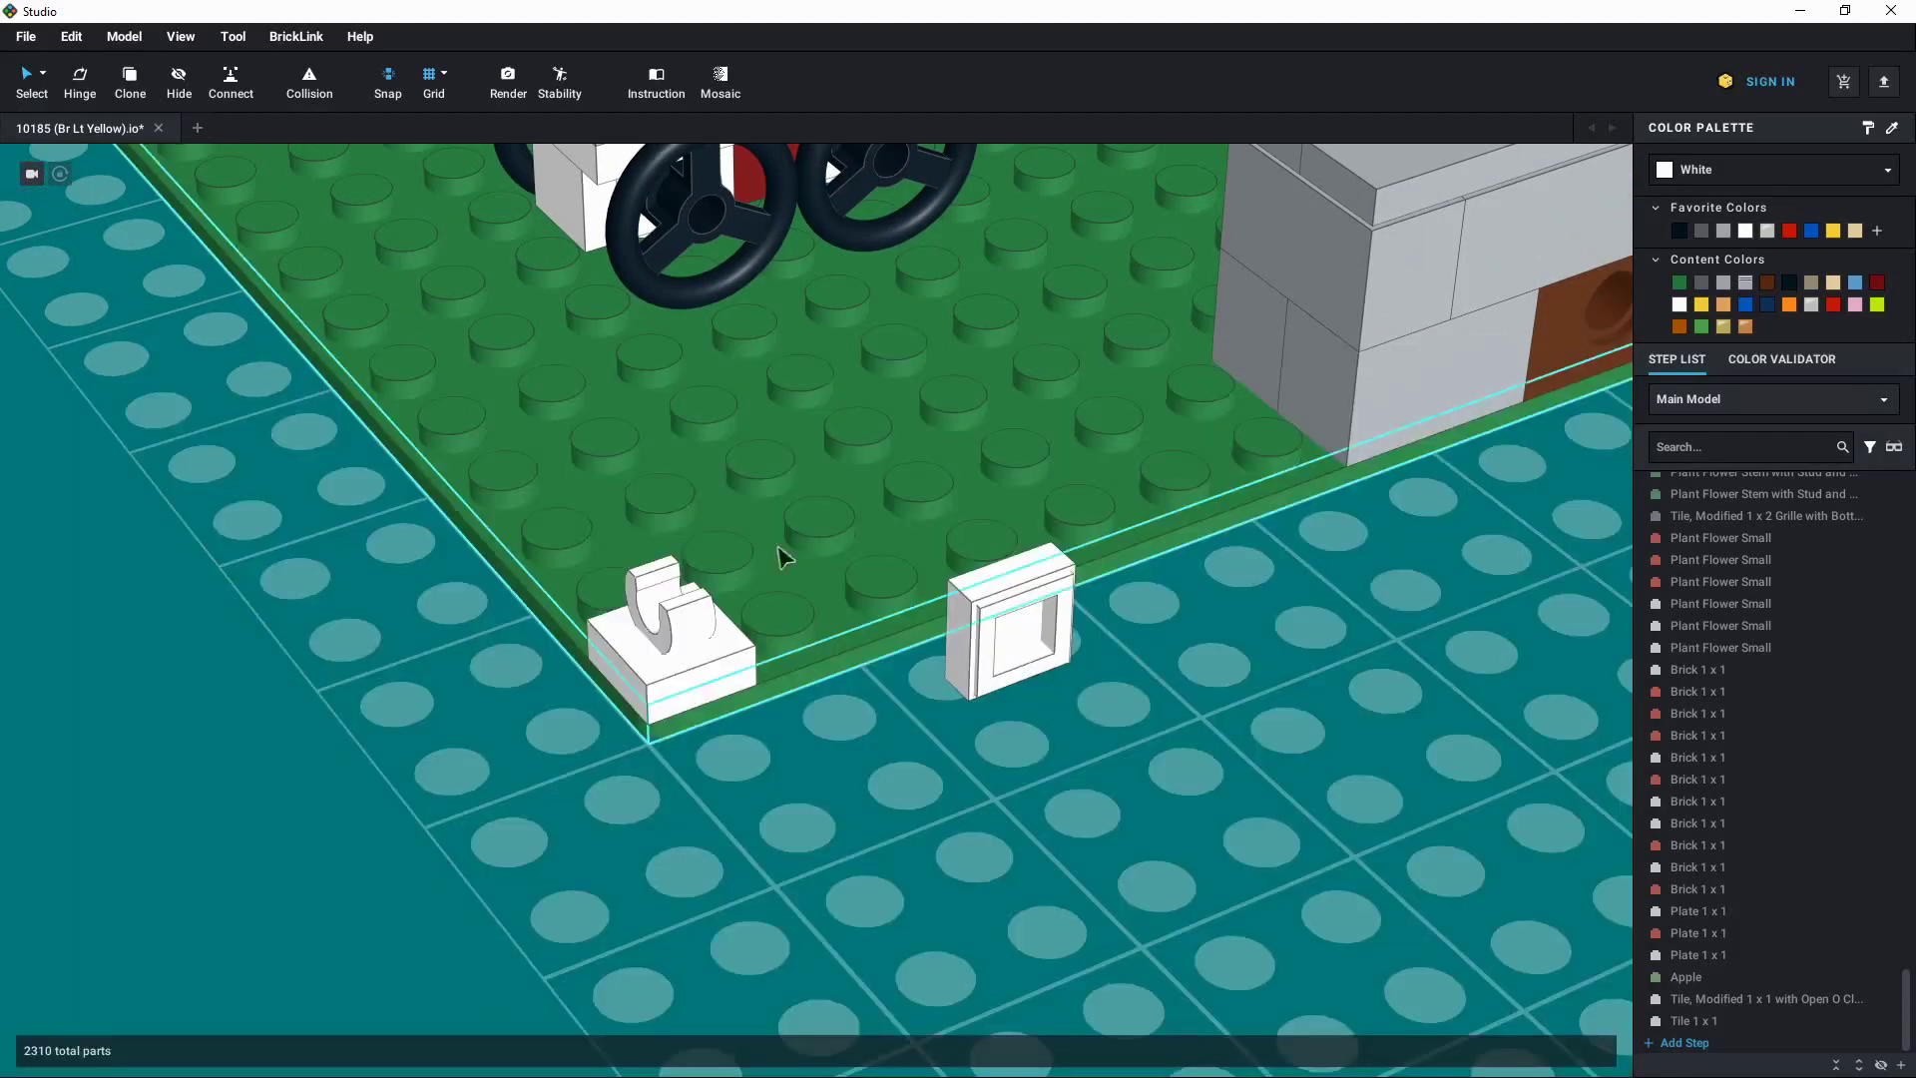
{"action": "left_click", "coordinate": [600, 641]}
{"action": "left_click", "coordinate": [356, 540]}
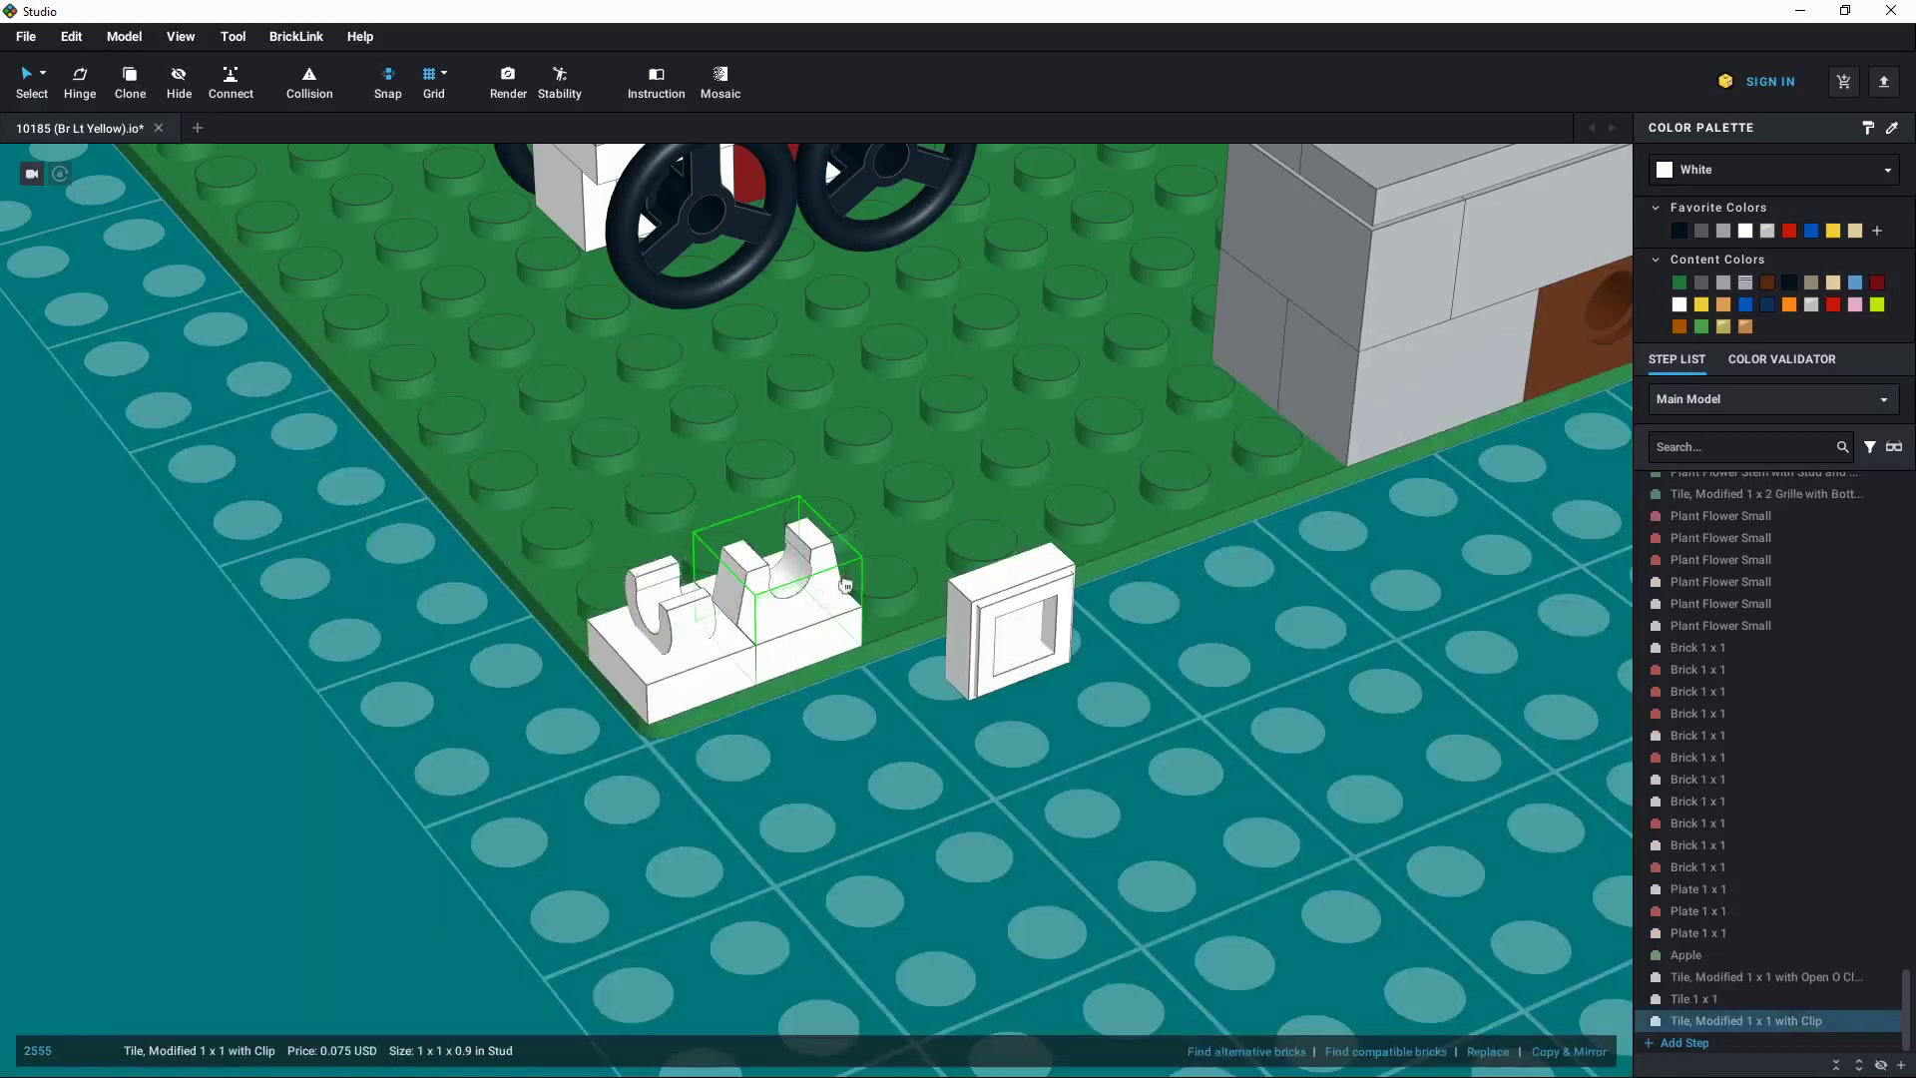
{"action": "left_click", "coordinate": [861, 583]}
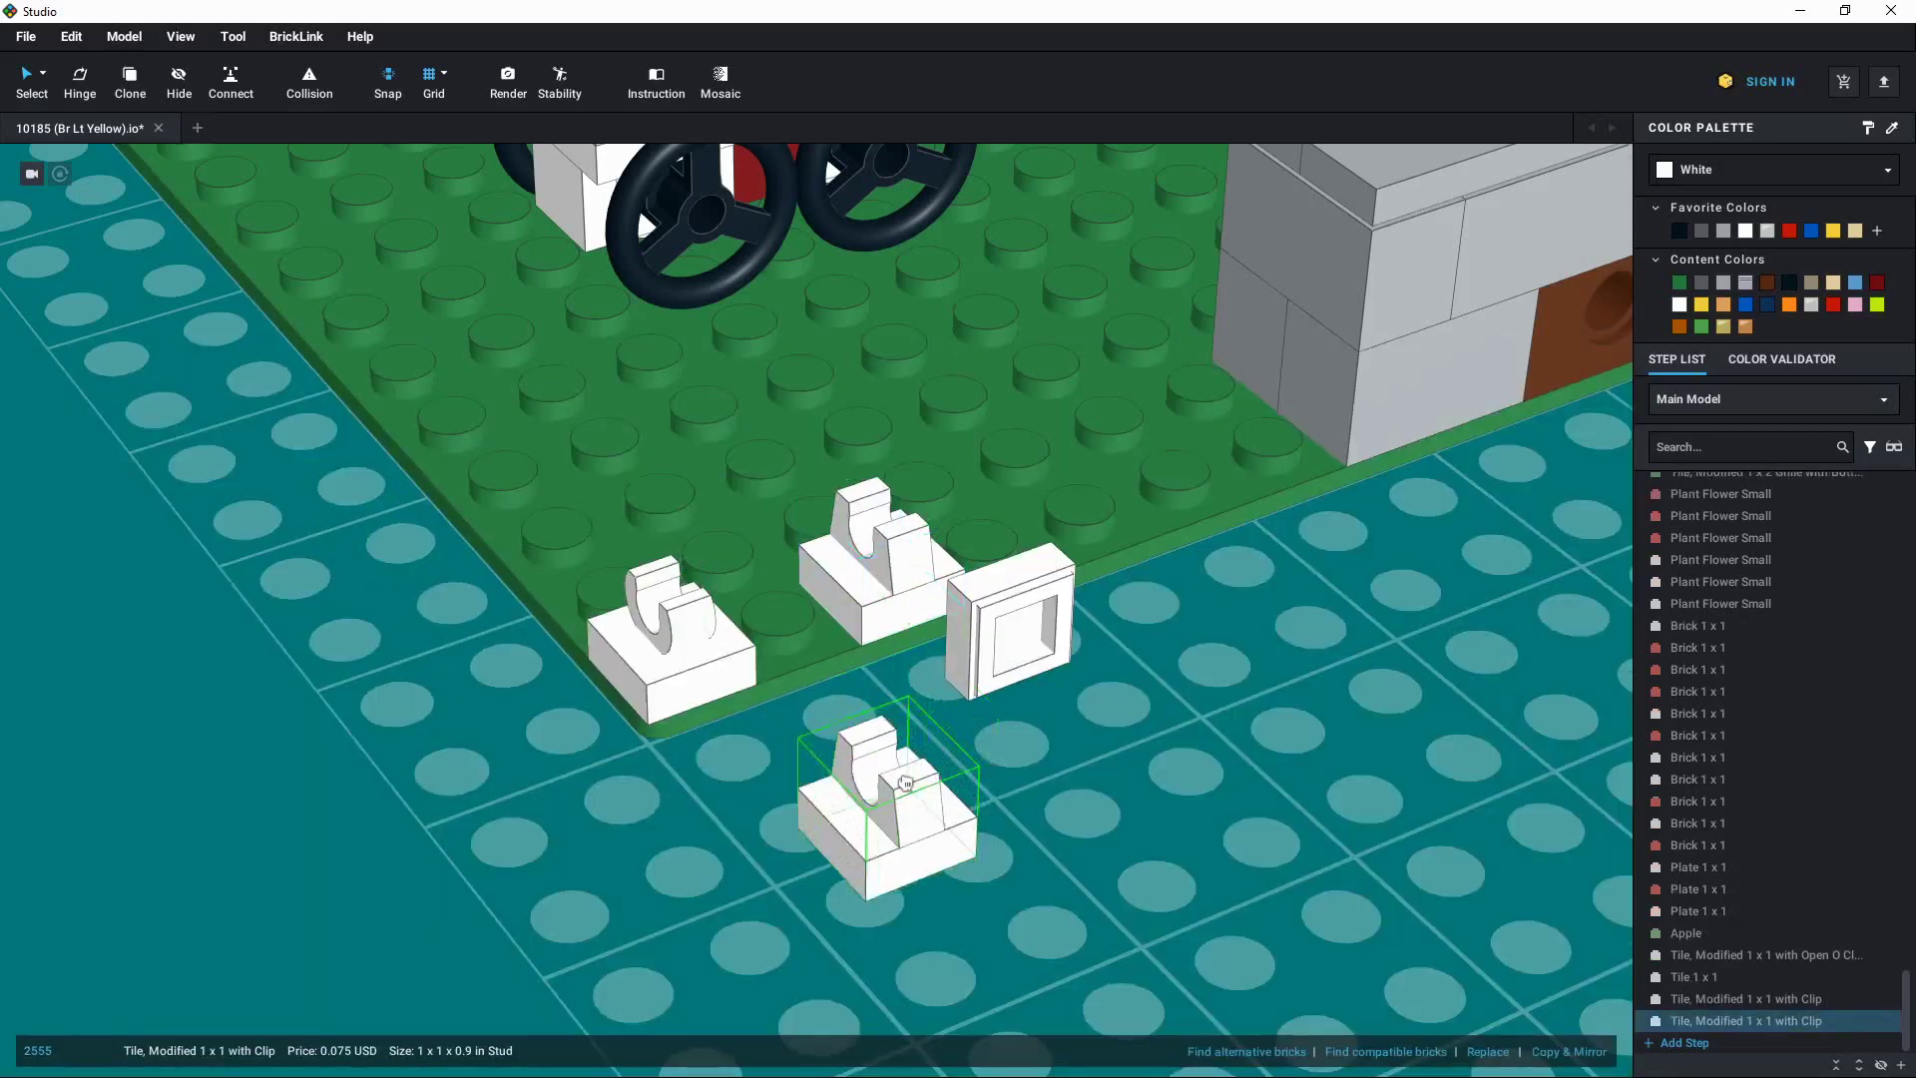
{"action": "right_click_drag", "start_coordinate": [887, 828], "coordinate": [911, 820]}
{"action": "key", "text": "Escape"}
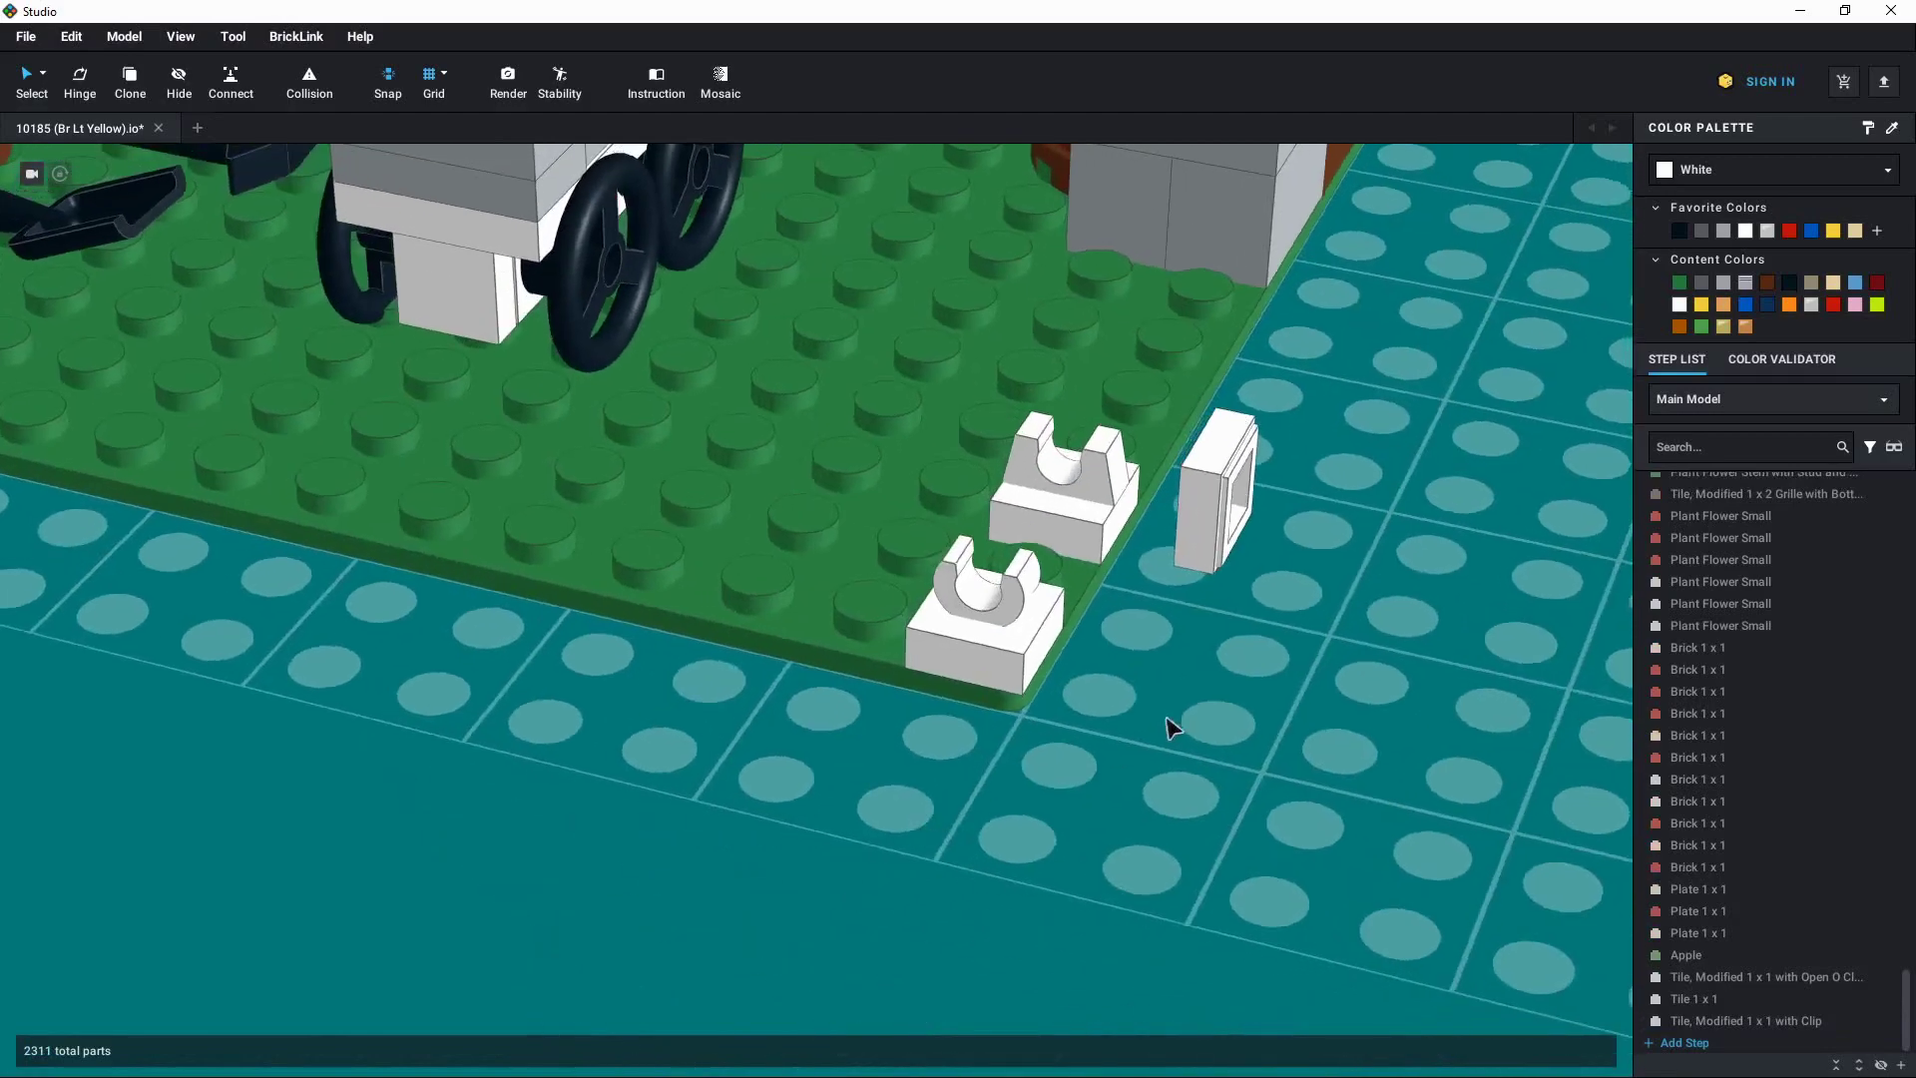
Move the upright white Tile 1 x 1 from the baseplate's edge into the open clip of the corner tile, and deselect it
{"action": "middle_click_drag", "start_coordinate": [1165, 717], "coordinate": [1048, 778]}
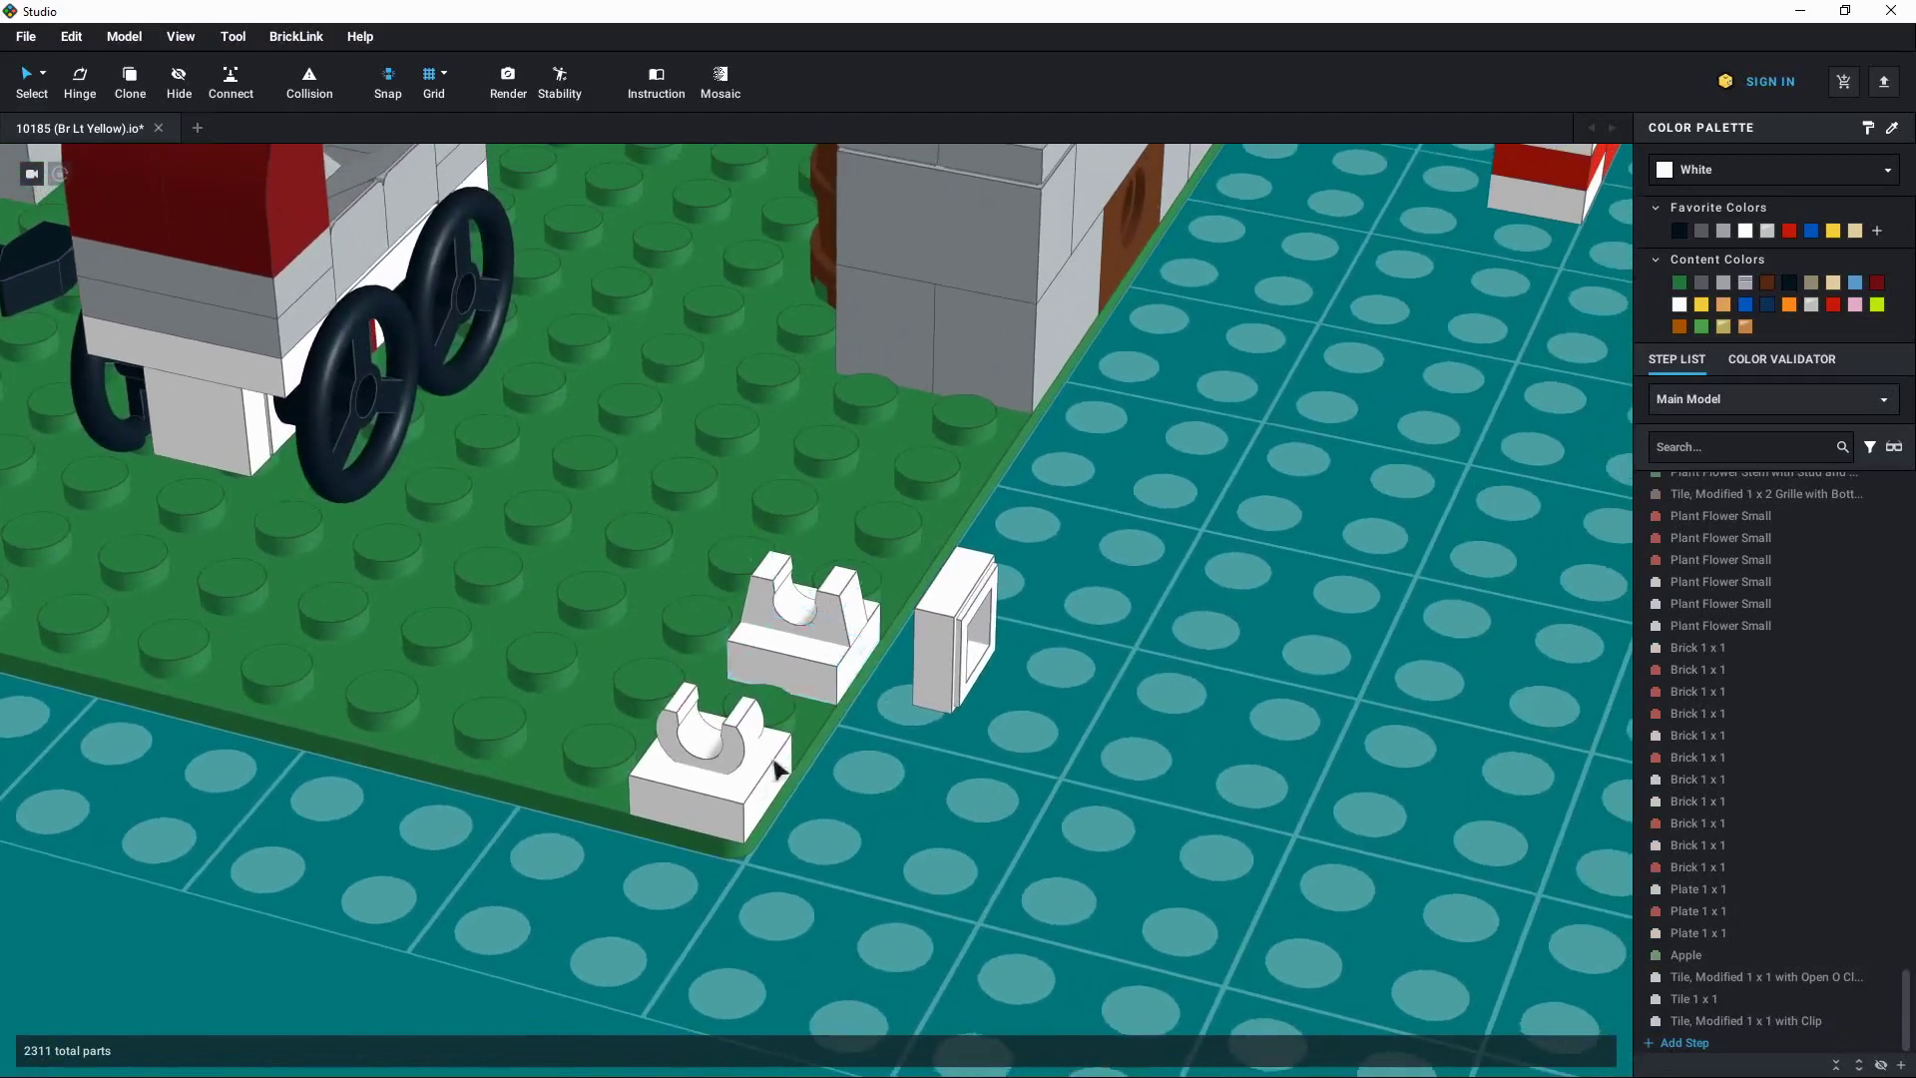
{"action": "left_click", "coordinate": [743, 782]}
{"action": "left_click", "coordinate": [864, 840]}
{"action": "middle_click_drag", "start_coordinate": [902, 860], "coordinate": [866, 823]}
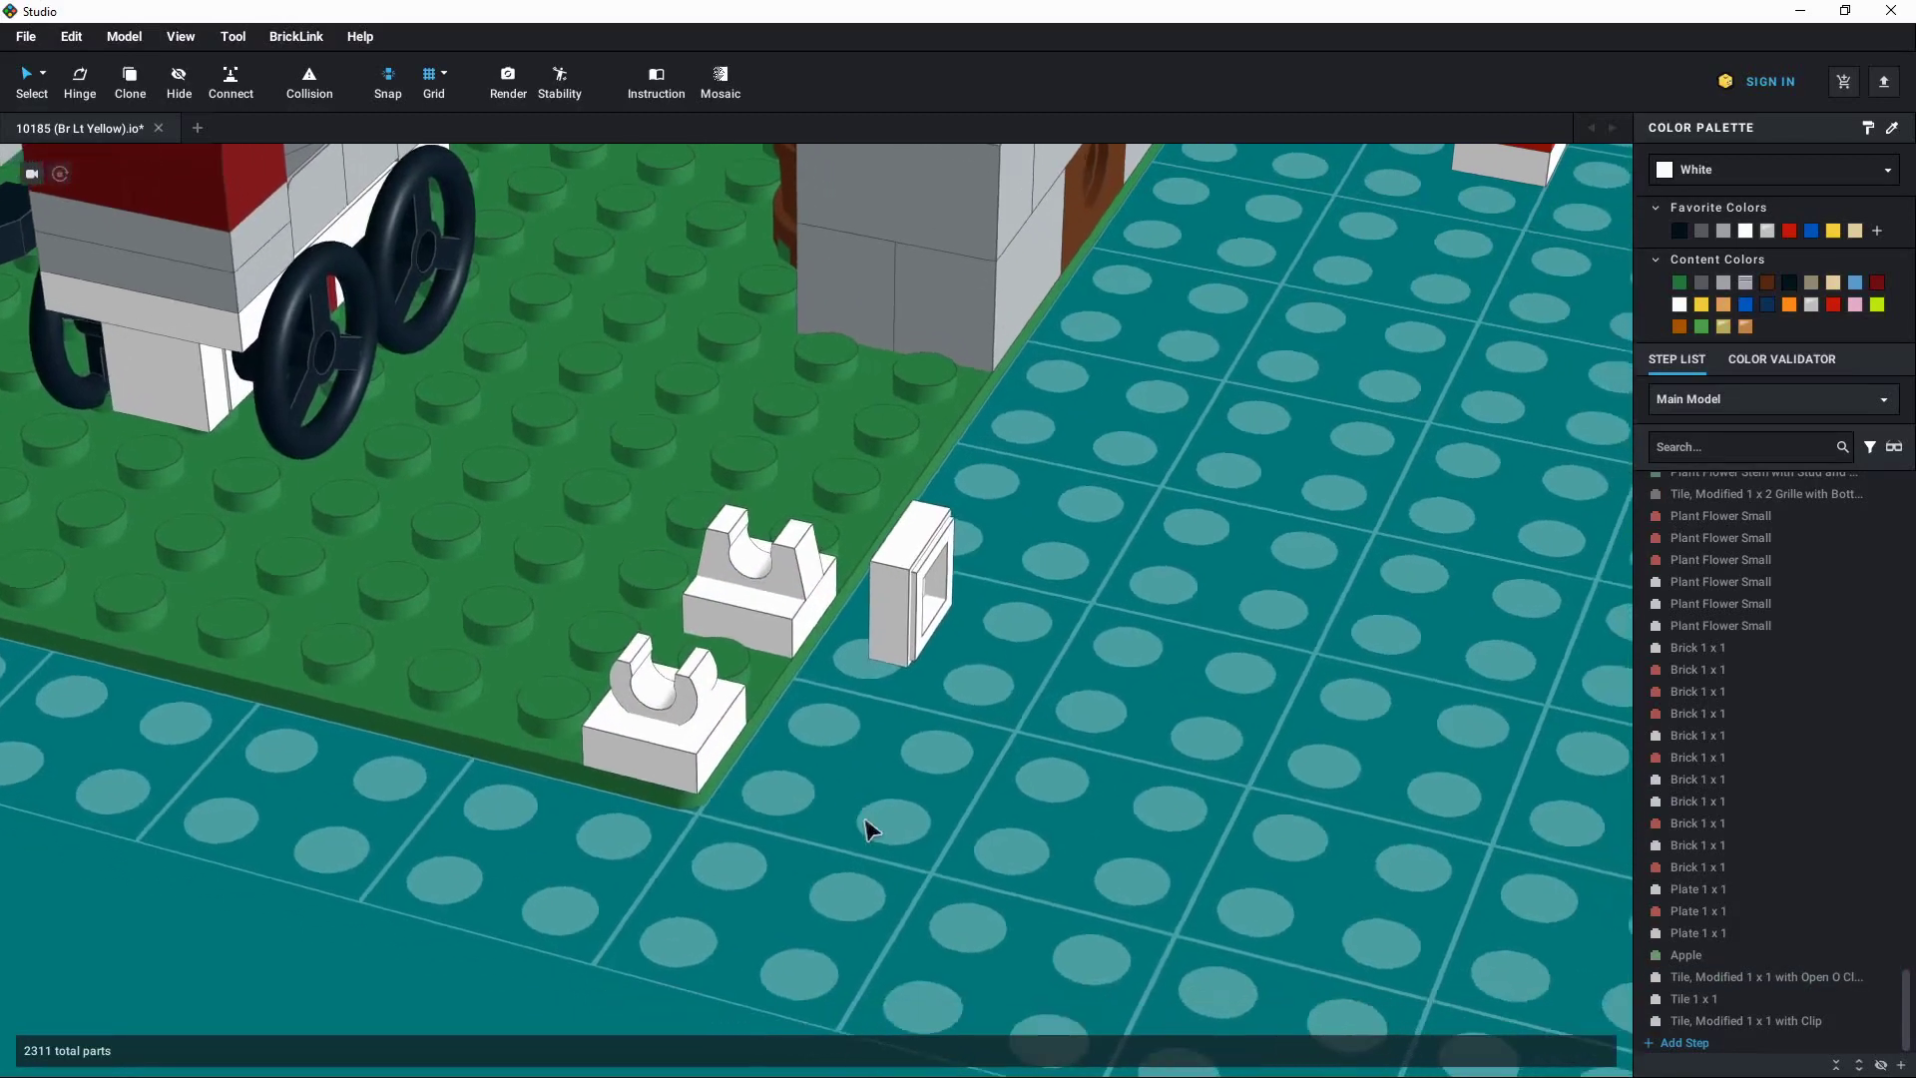
{"action": "right_click_drag", "start_coordinate": [865, 820], "coordinate": [946, 801]}
{"action": "middle_click_drag", "start_coordinate": [920, 785], "coordinate": [998, 786]}
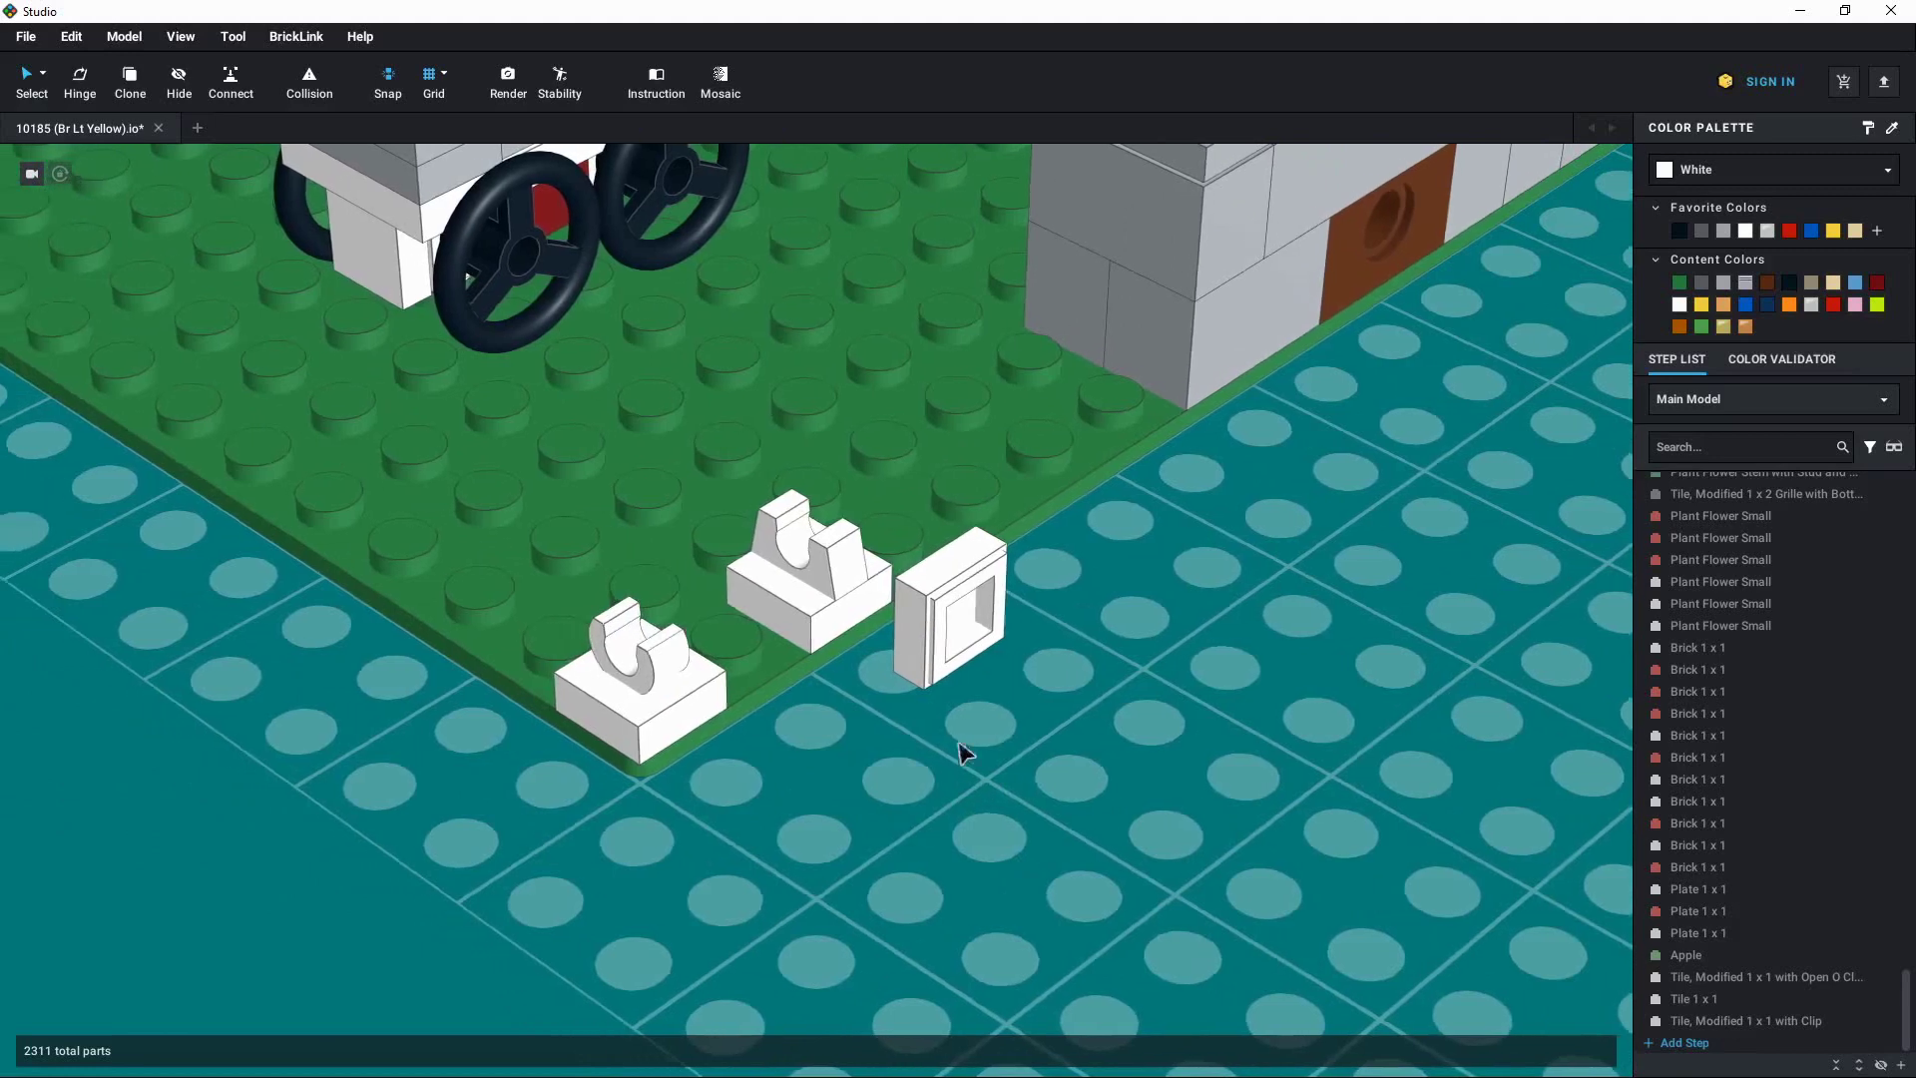
{"action": "left_click_drag", "start_coordinate": [943, 654], "coordinate": [645, 614]}
{"action": "left_click", "coordinate": [798, 778]}
Slide the upright Tile 1 x 1 sideways to the 430.0 coordinate, centring it in the corner clip, and deselect it
{"action": "right_click_drag", "start_coordinate": [838, 801], "coordinate": [876, 784]}
{"action": "middle_click_drag", "start_coordinate": [956, 709], "coordinate": [864, 788]}
{"action": "scroll", "coordinate": [889, 683], "scroll_direction": "up", "scroll_amount": 3}
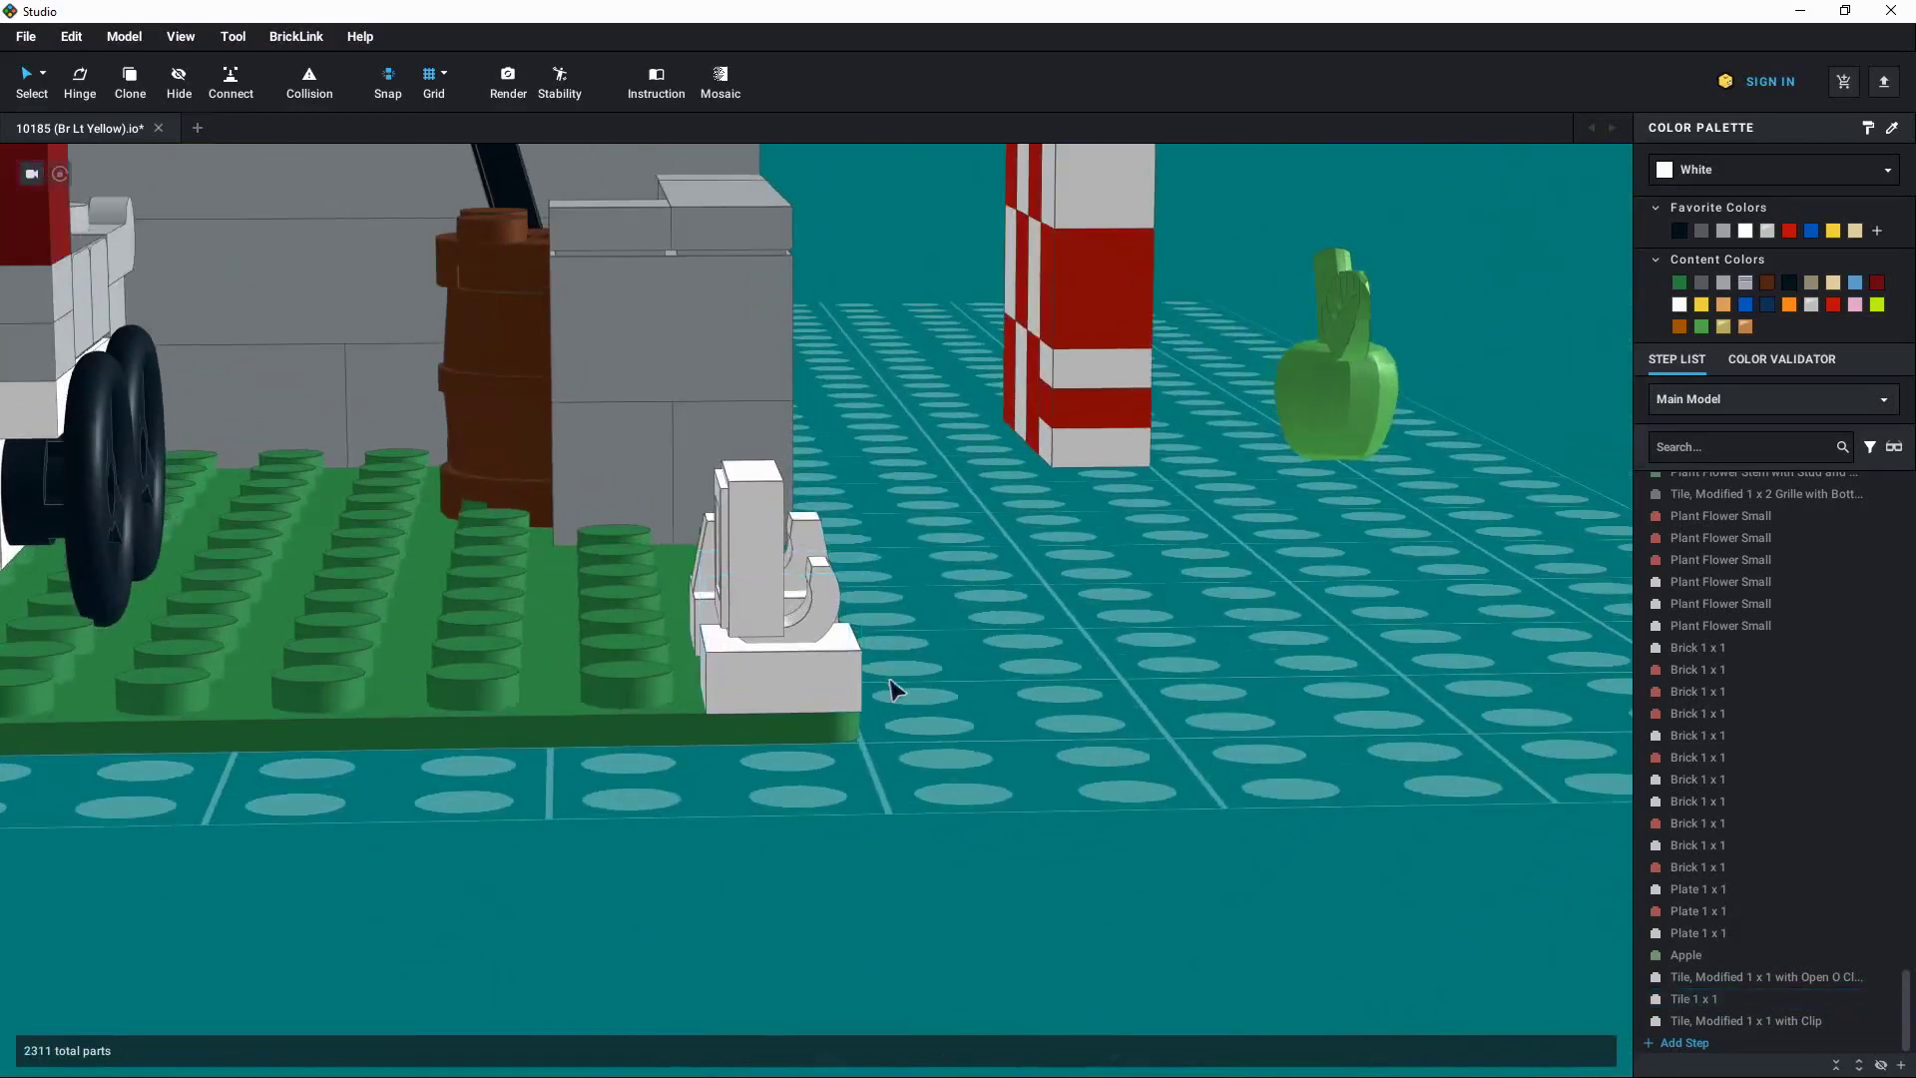
{"action": "mouse_move", "coordinate": [889, 681]}
{"action": "right_mouse_down"}
{"action": "mouse_move", "coordinate": [900, 700]}
{"action": "mouse_move", "coordinate": [862, 700]}
{"action": "mouse_move", "coordinate": [889, 705]}
{"action": "right_mouse_up"}
{"action": "middle_click_drag", "start_coordinate": [891, 715], "coordinate": [846, 730]}
{"action": "scroll", "coordinate": [885, 735], "scroll_direction": "down", "scroll_amount": 2}
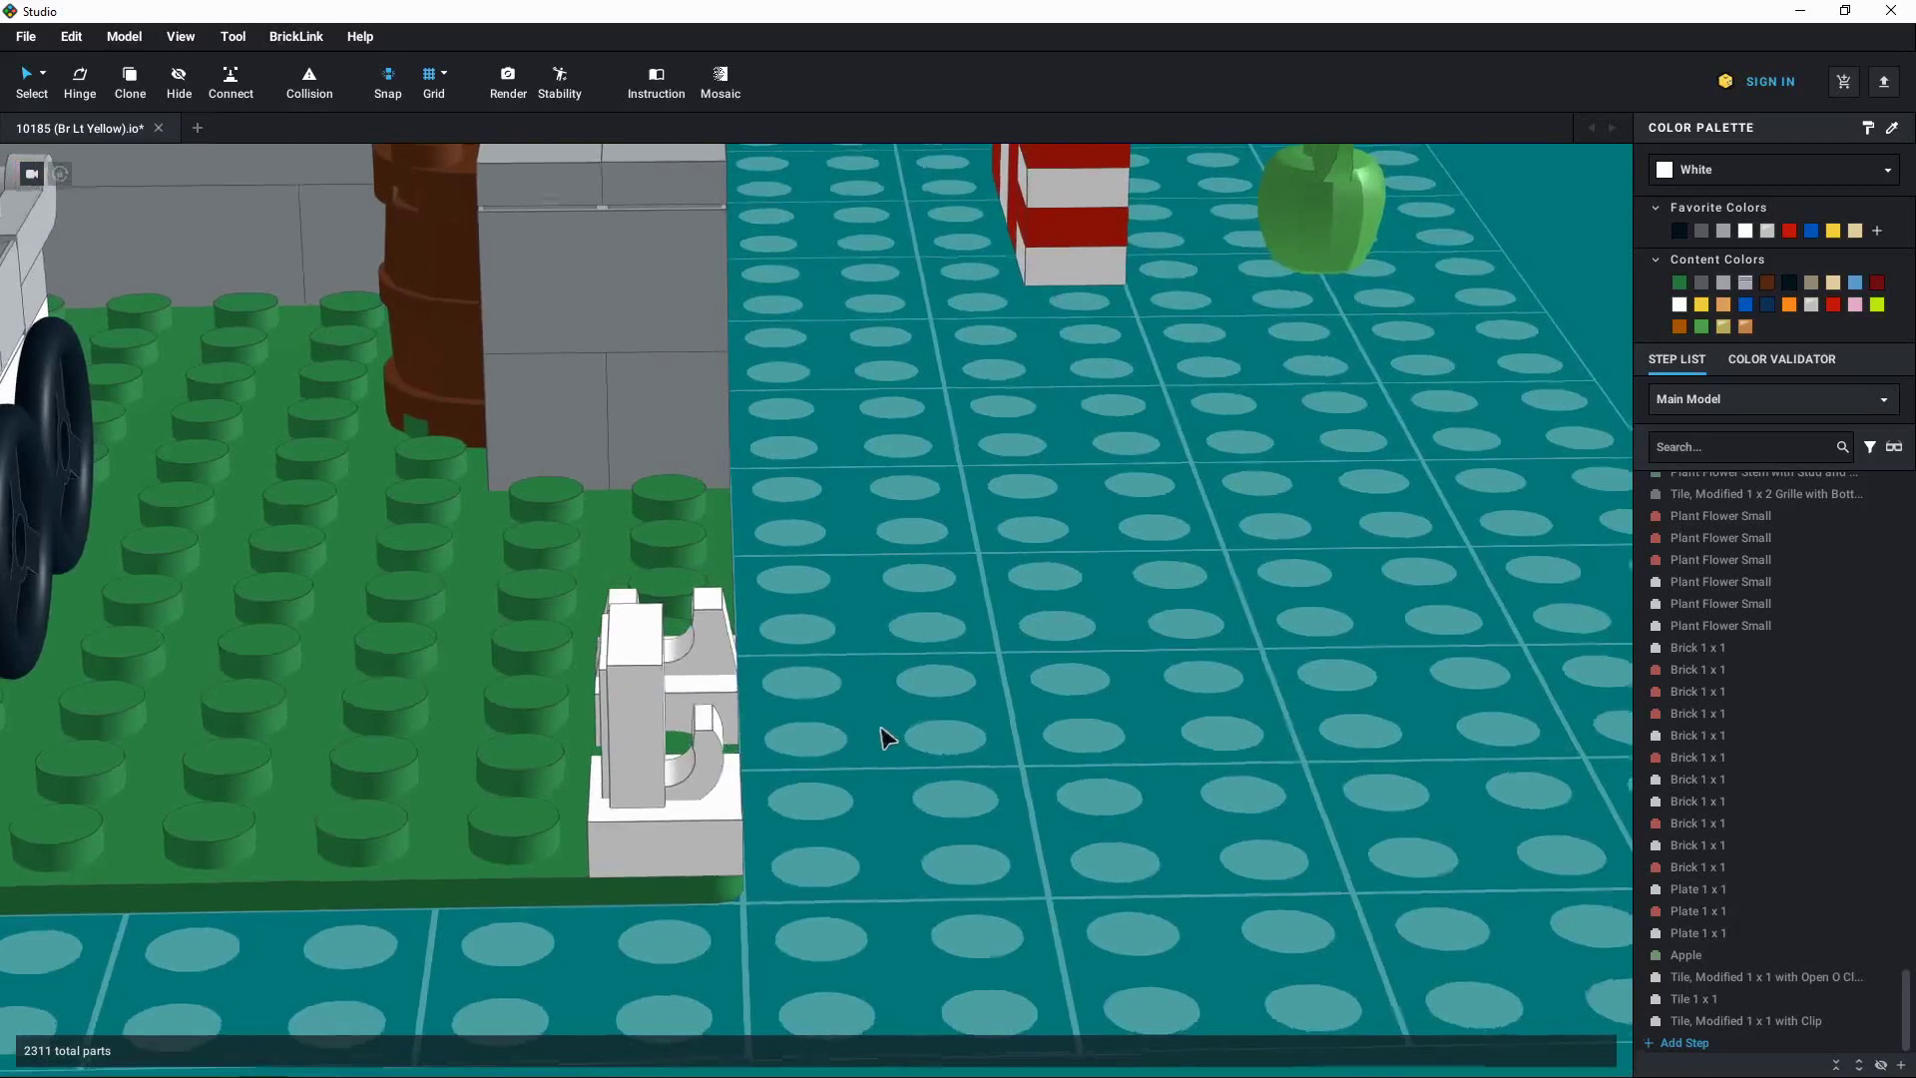
{"action": "scroll", "coordinate": [885, 736], "scroll_direction": "up", "scroll_amount": 2}
{"action": "left_click", "coordinate": [653, 687]}
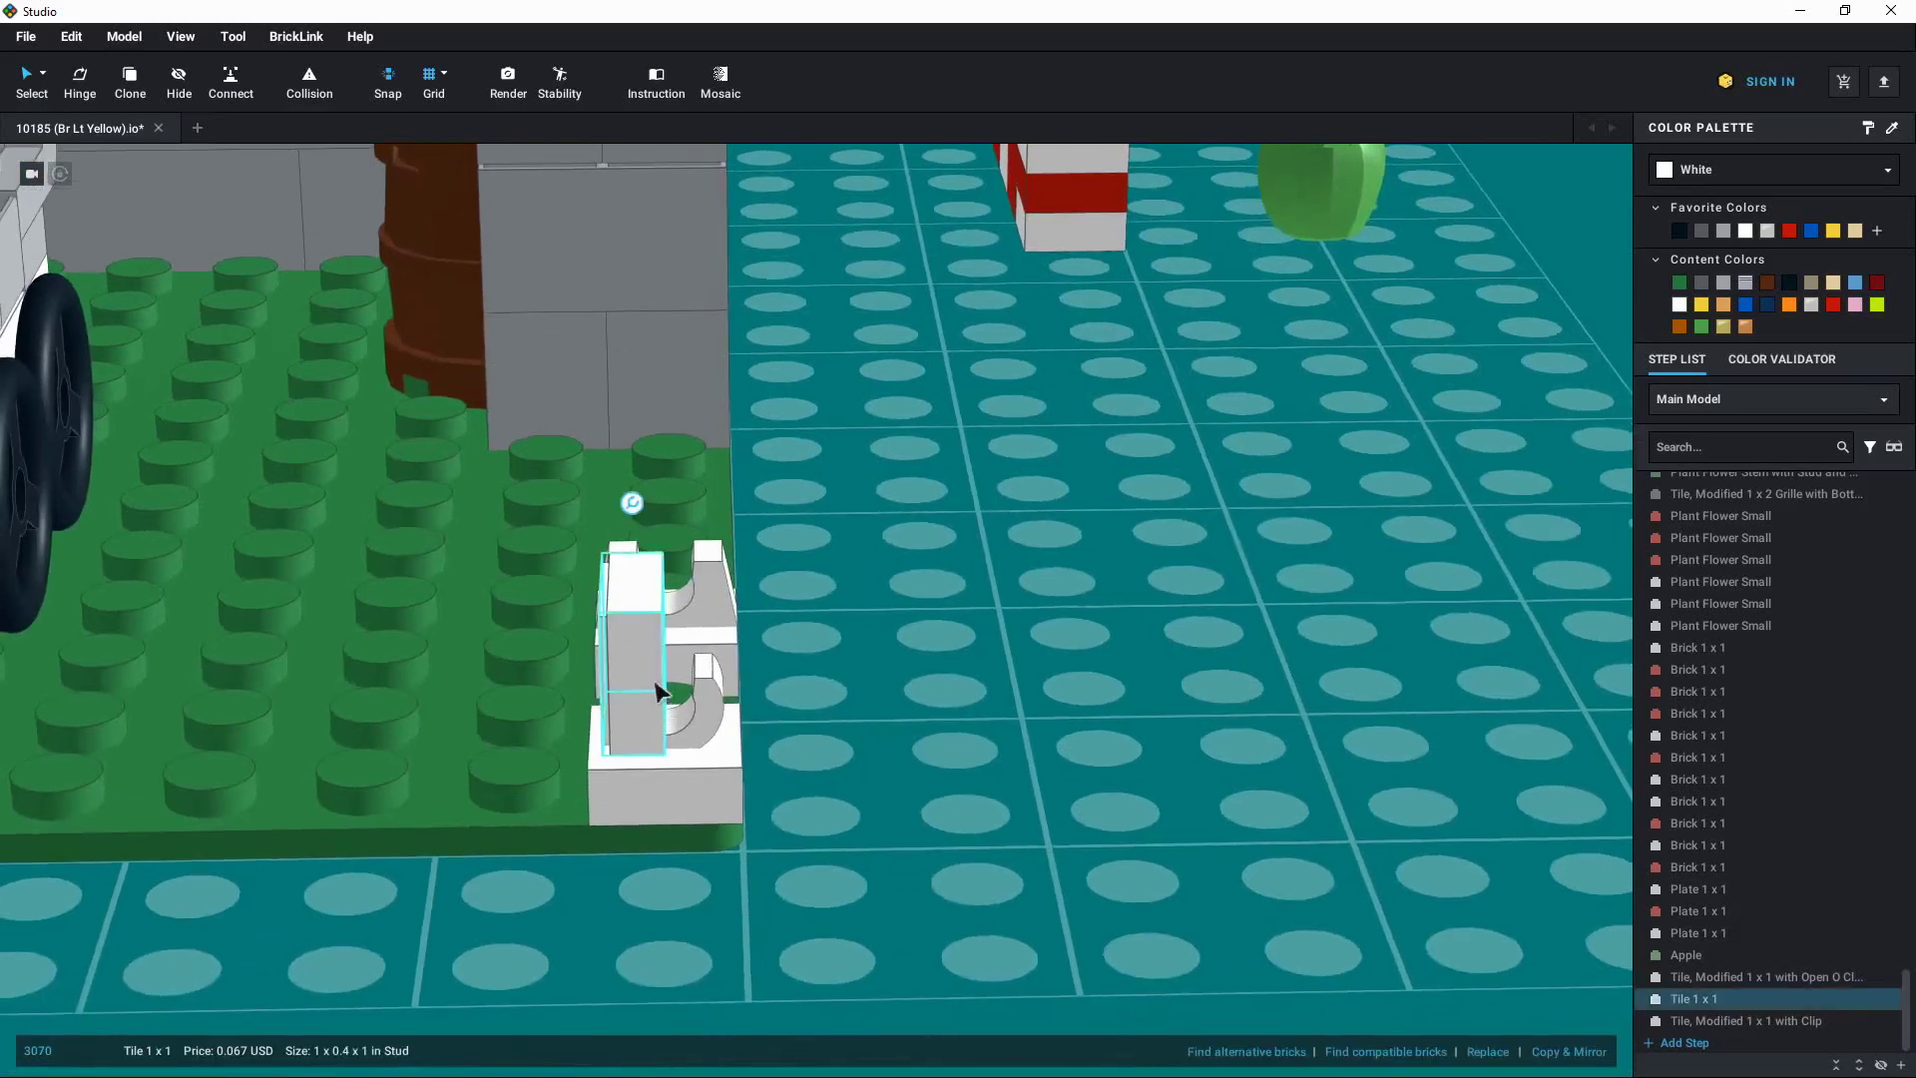
{"action": "left_click", "coordinate": [655, 505]}
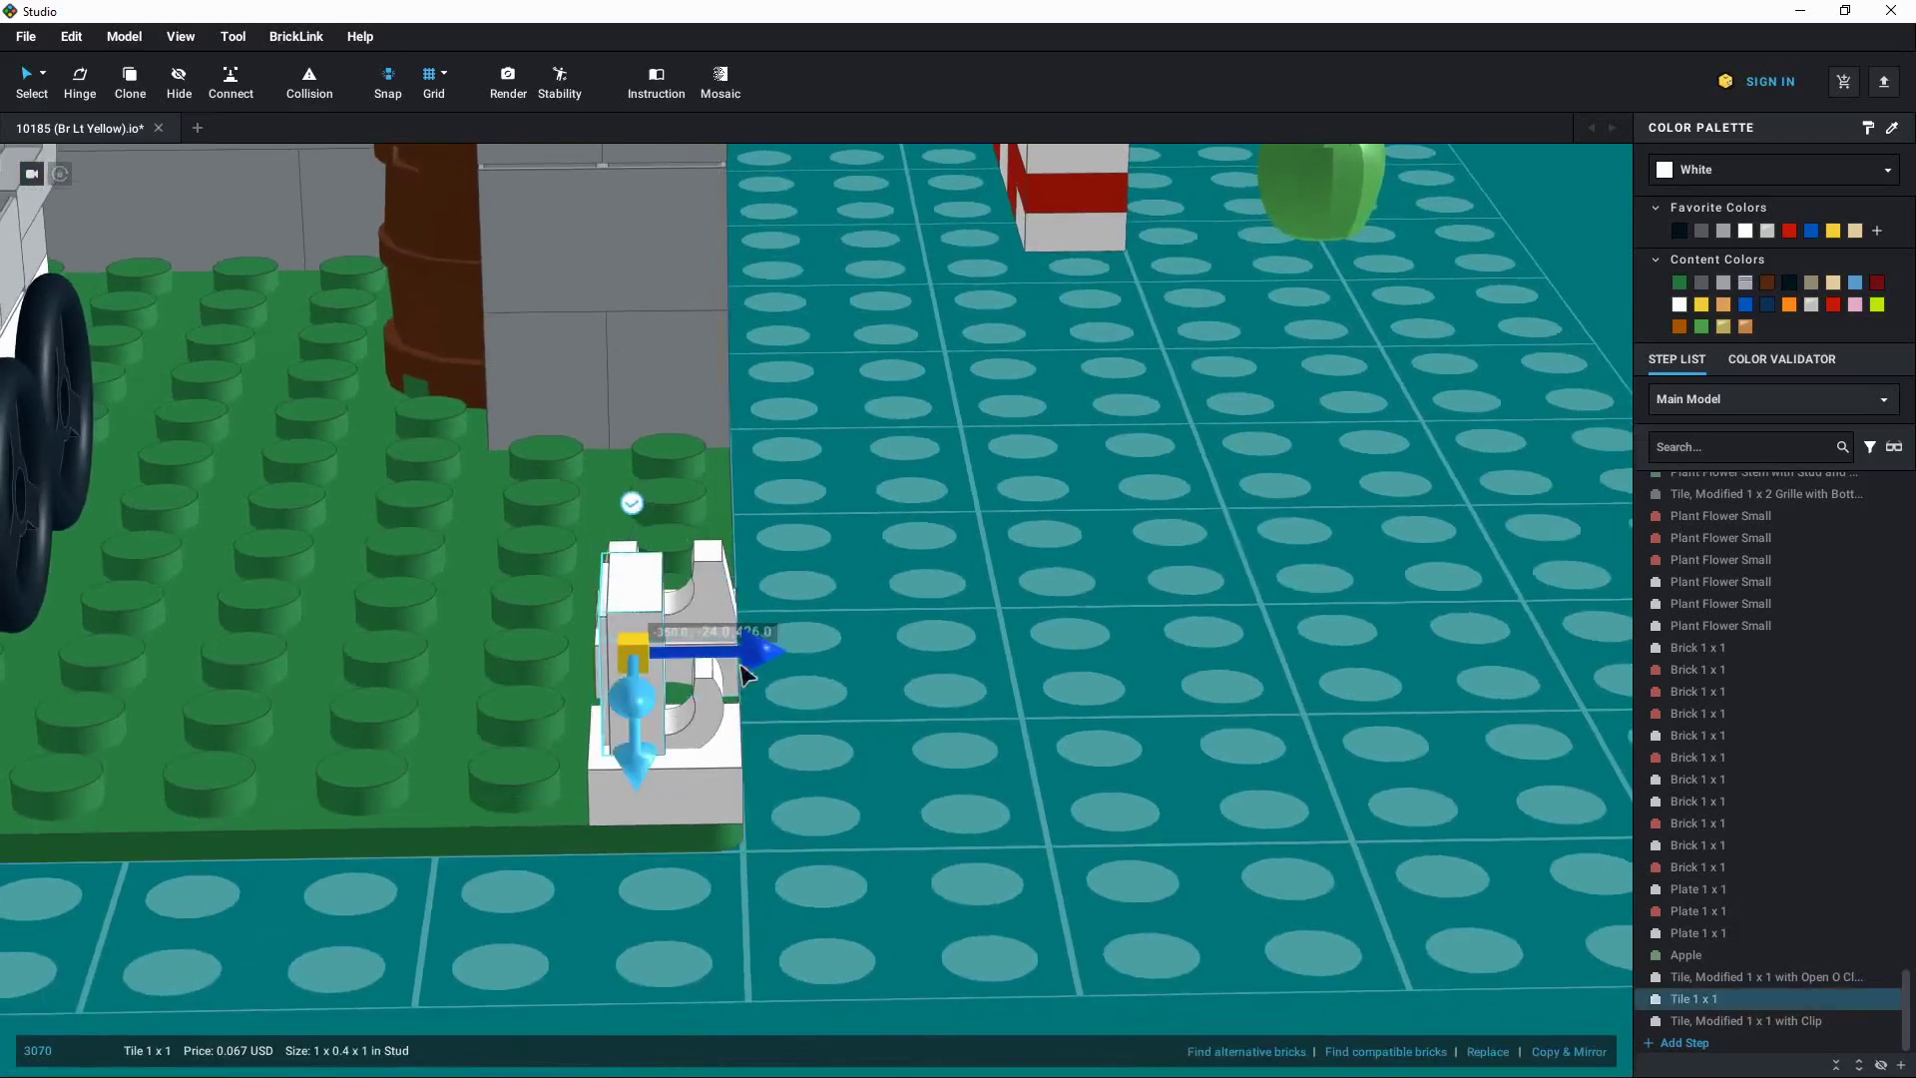
{"action": "left_click_drag", "start_coordinate": [785, 661], "coordinate": [817, 656]}
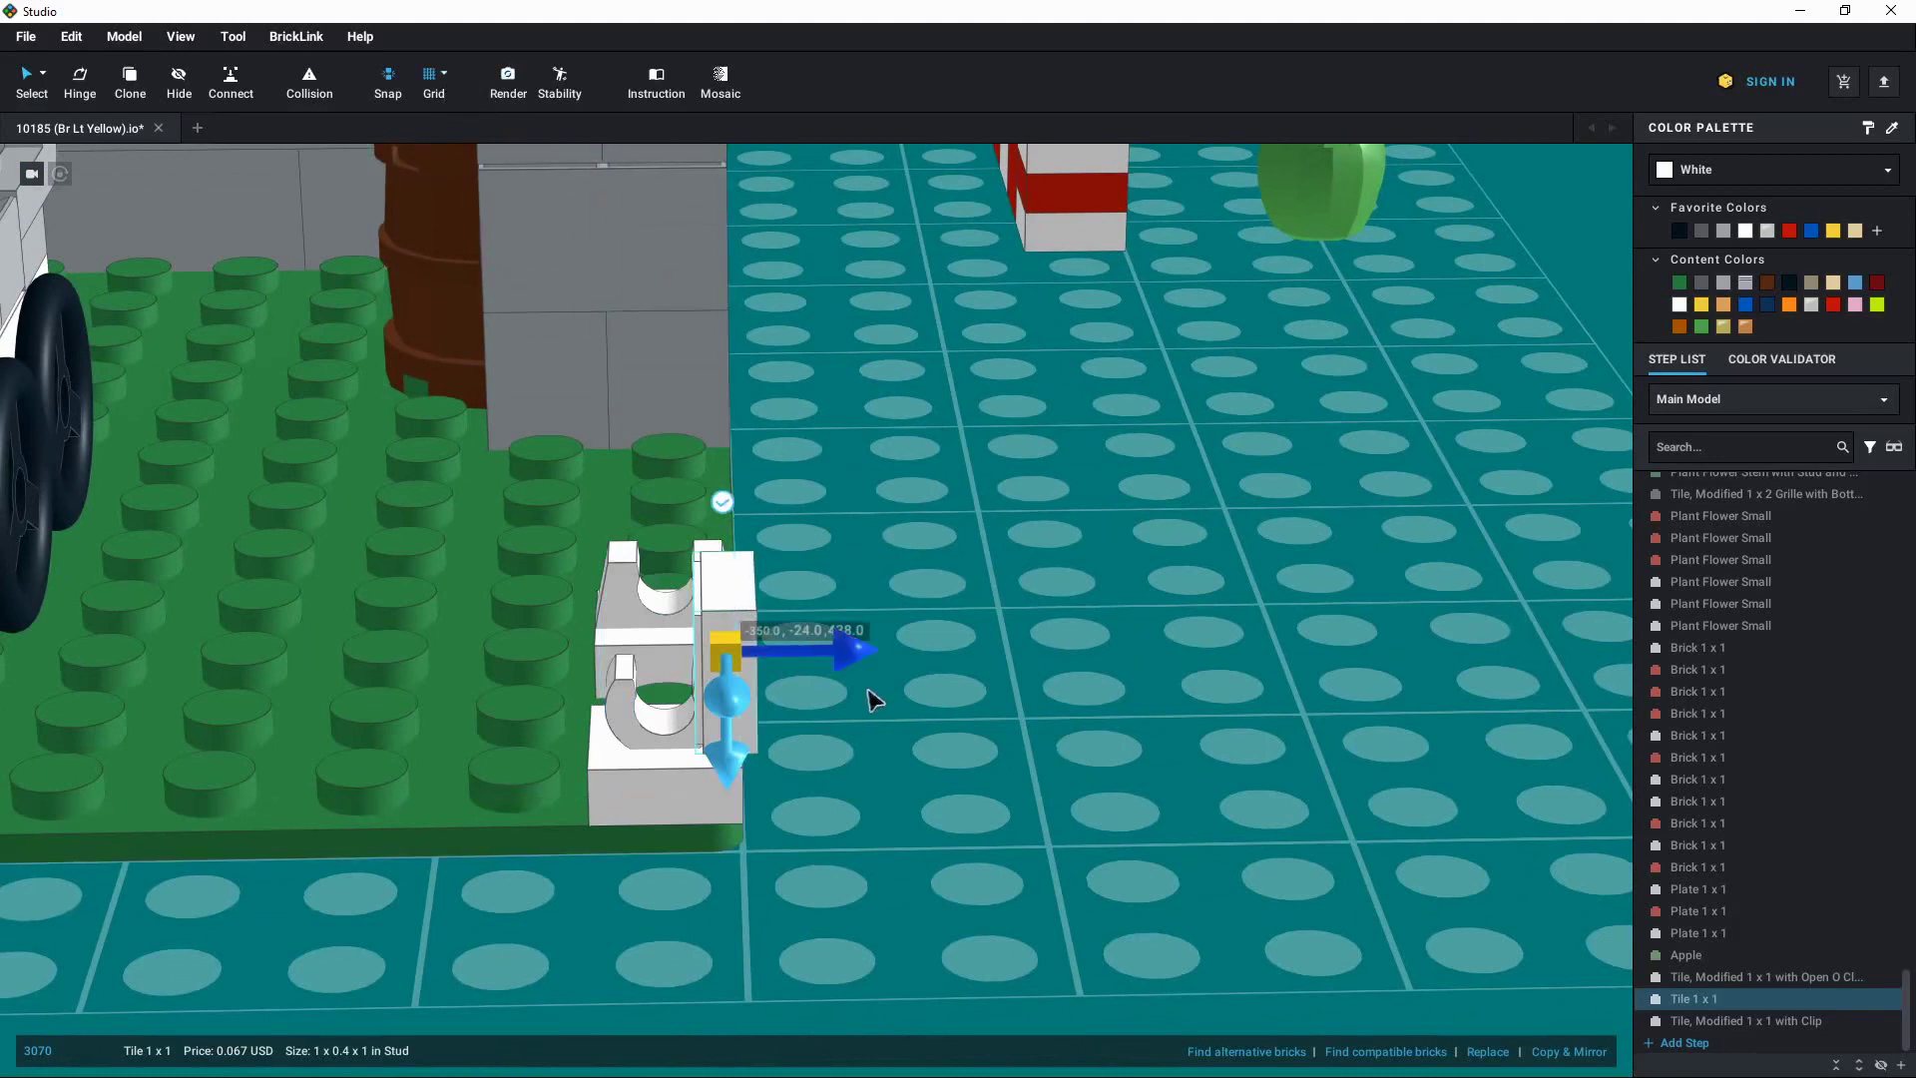
{"action": "left_click_drag", "start_coordinate": [846, 663], "coordinate": [788, 653]}
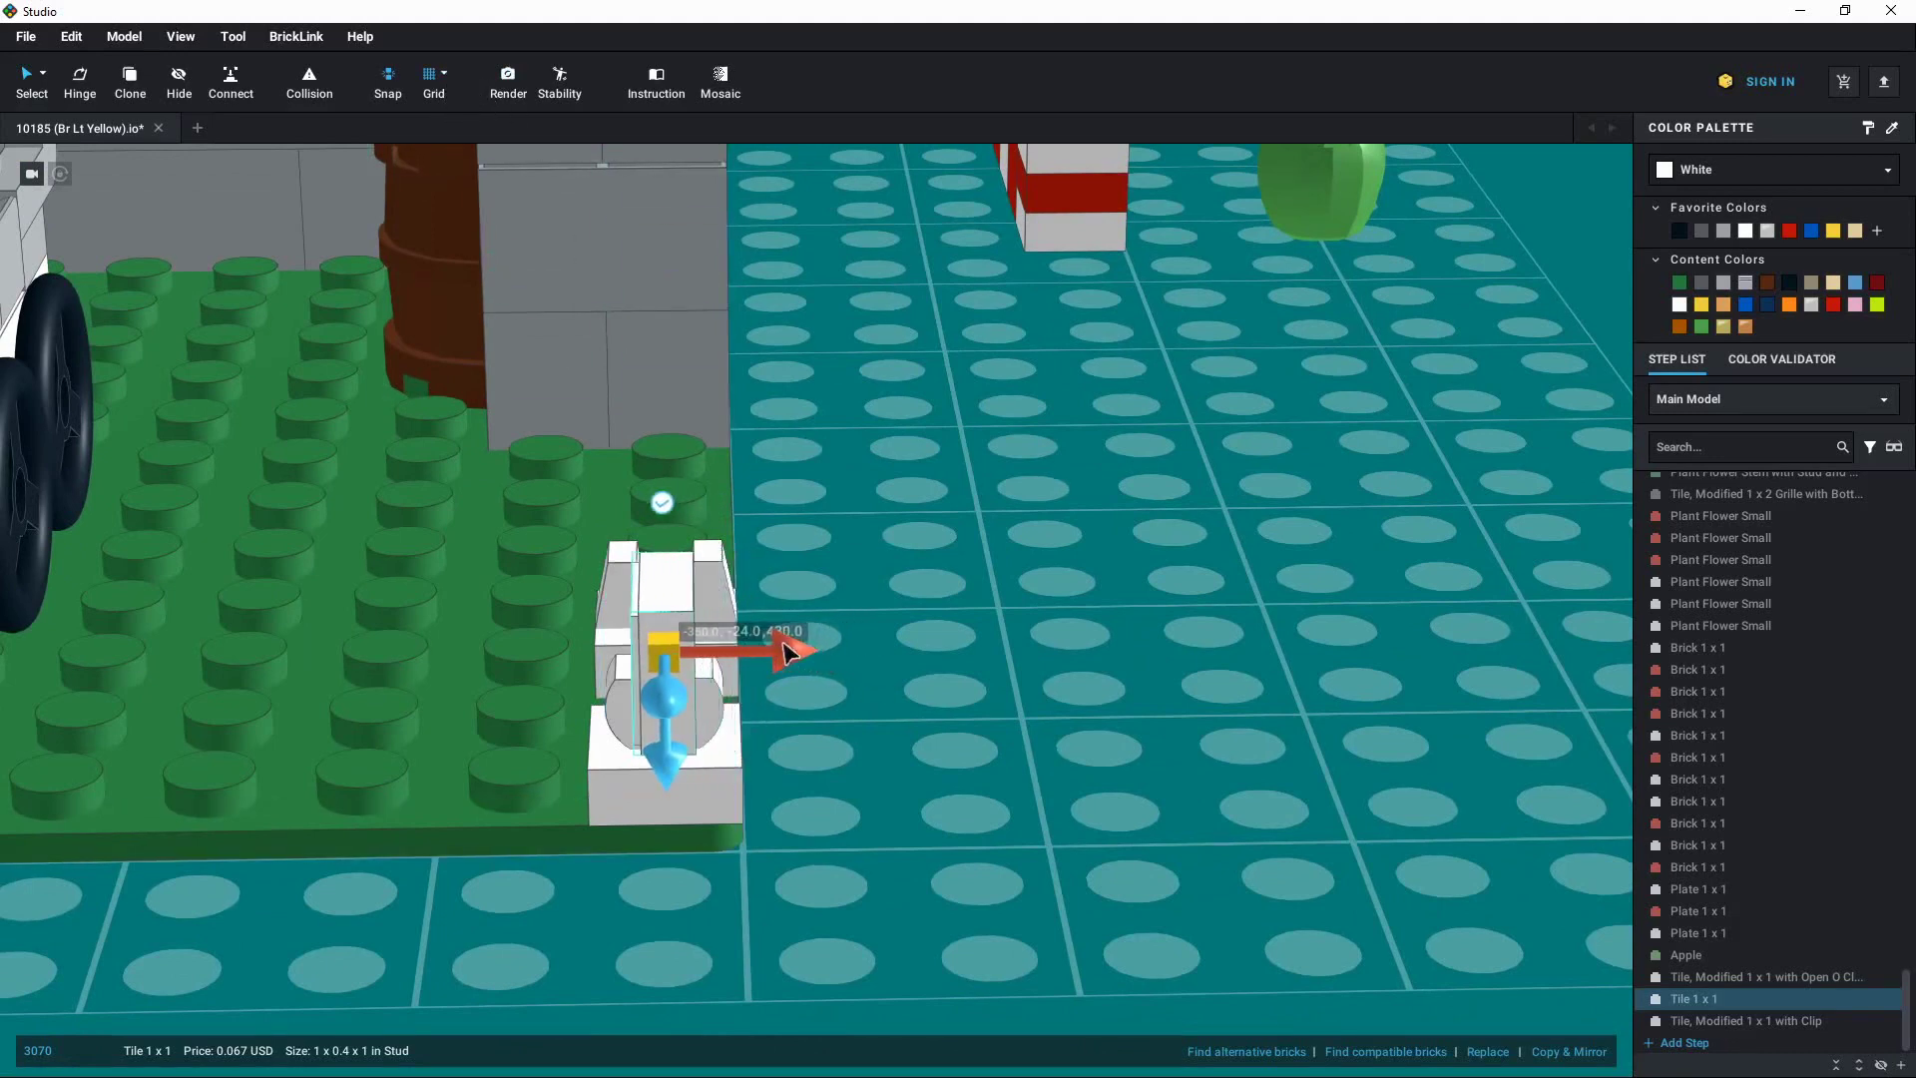
{"action": "left_click", "coordinate": [867, 765]}
Raise the Tile 1 x 1 in the corner clip to the height coordinate -25.0 and deselect it
{"action": "mouse_move", "coordinate": [867, 768]}
{"action": "right_mouse_down"}
{"action": "mouse_move", "coordinate": [779, 794]}
{"action": "mouse_move", "coordinate": [847, 785]}
{"action": "right_mouse_up"}
{"action": "right_click_drag", "start_coordinate": [700, 744], "coordinate": [722, 719]}
{"action": "middle_click_drag", "start_coordinate": [722, 719], "coordinate": [716, 770]}
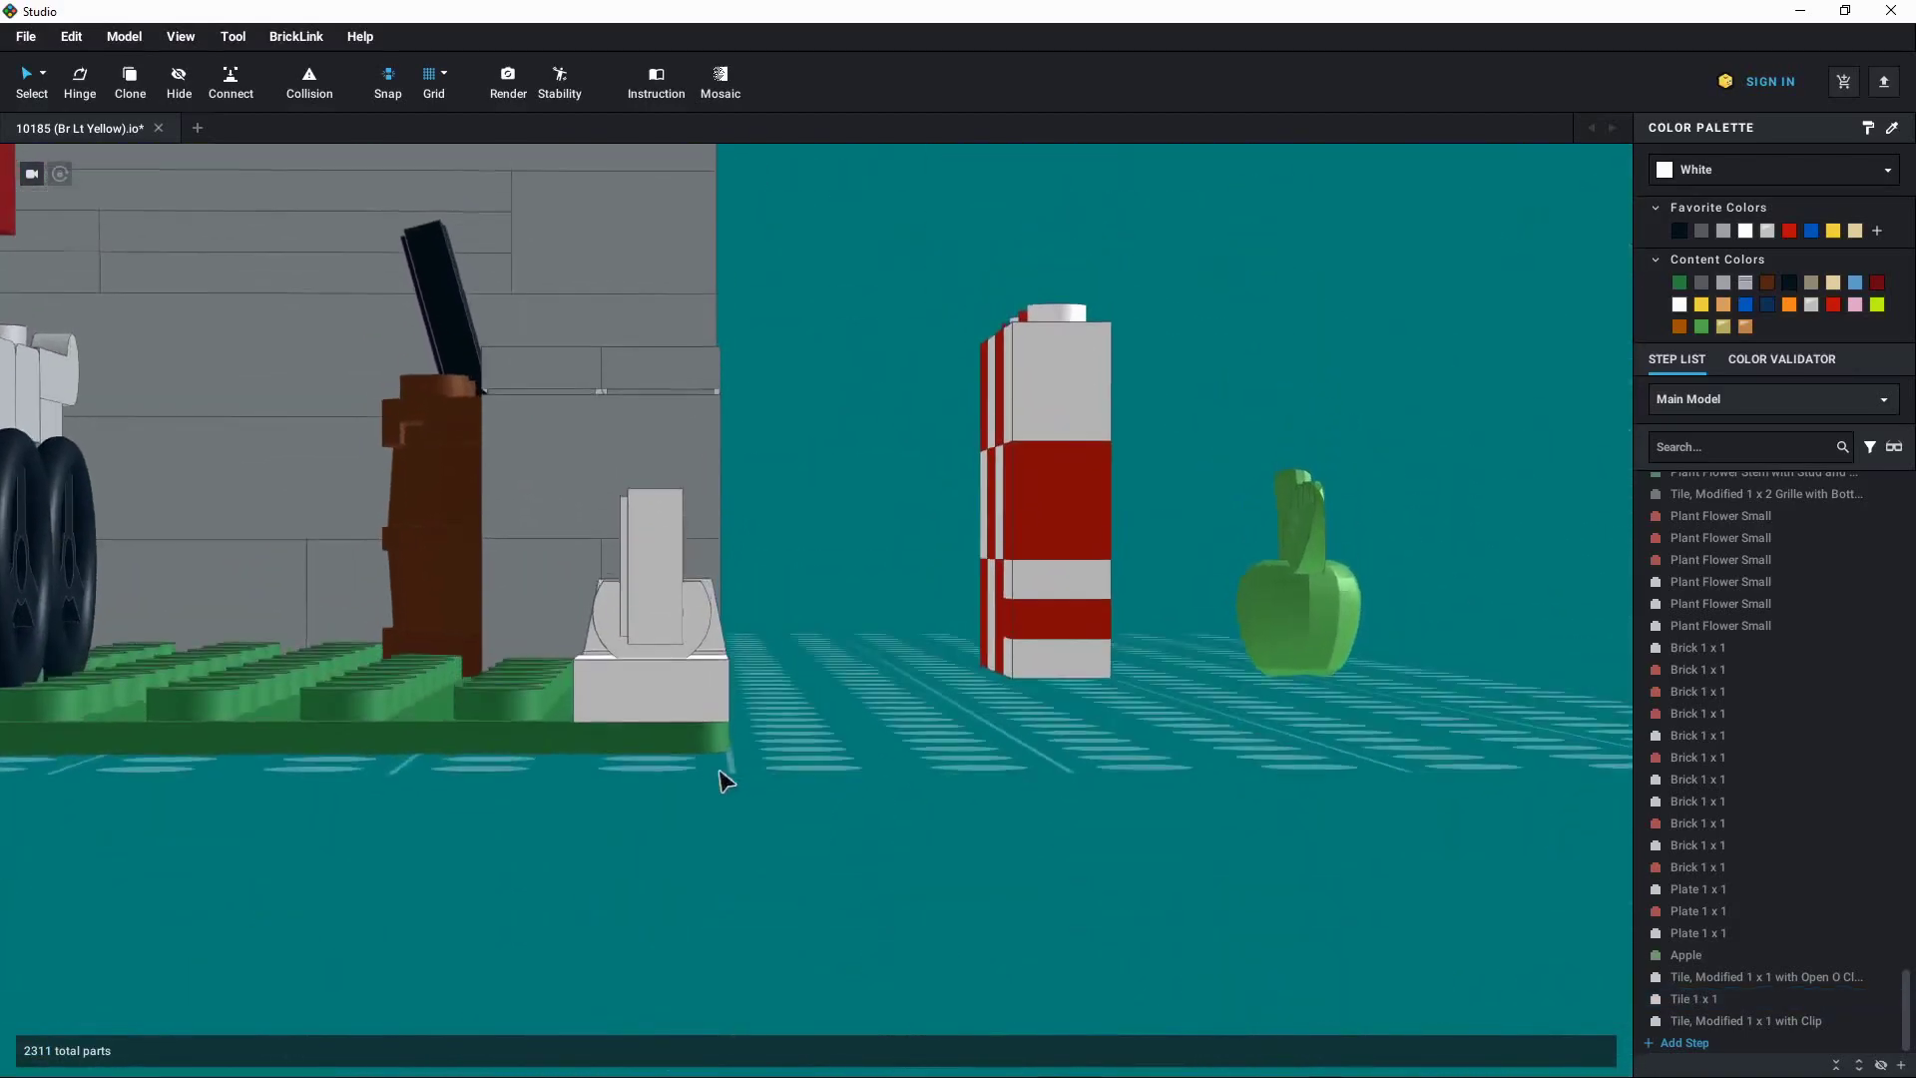
{"action": "left_click", "coordinate": [673, 605]}
{"action": "left_click", "coordinate": [652, 454]}
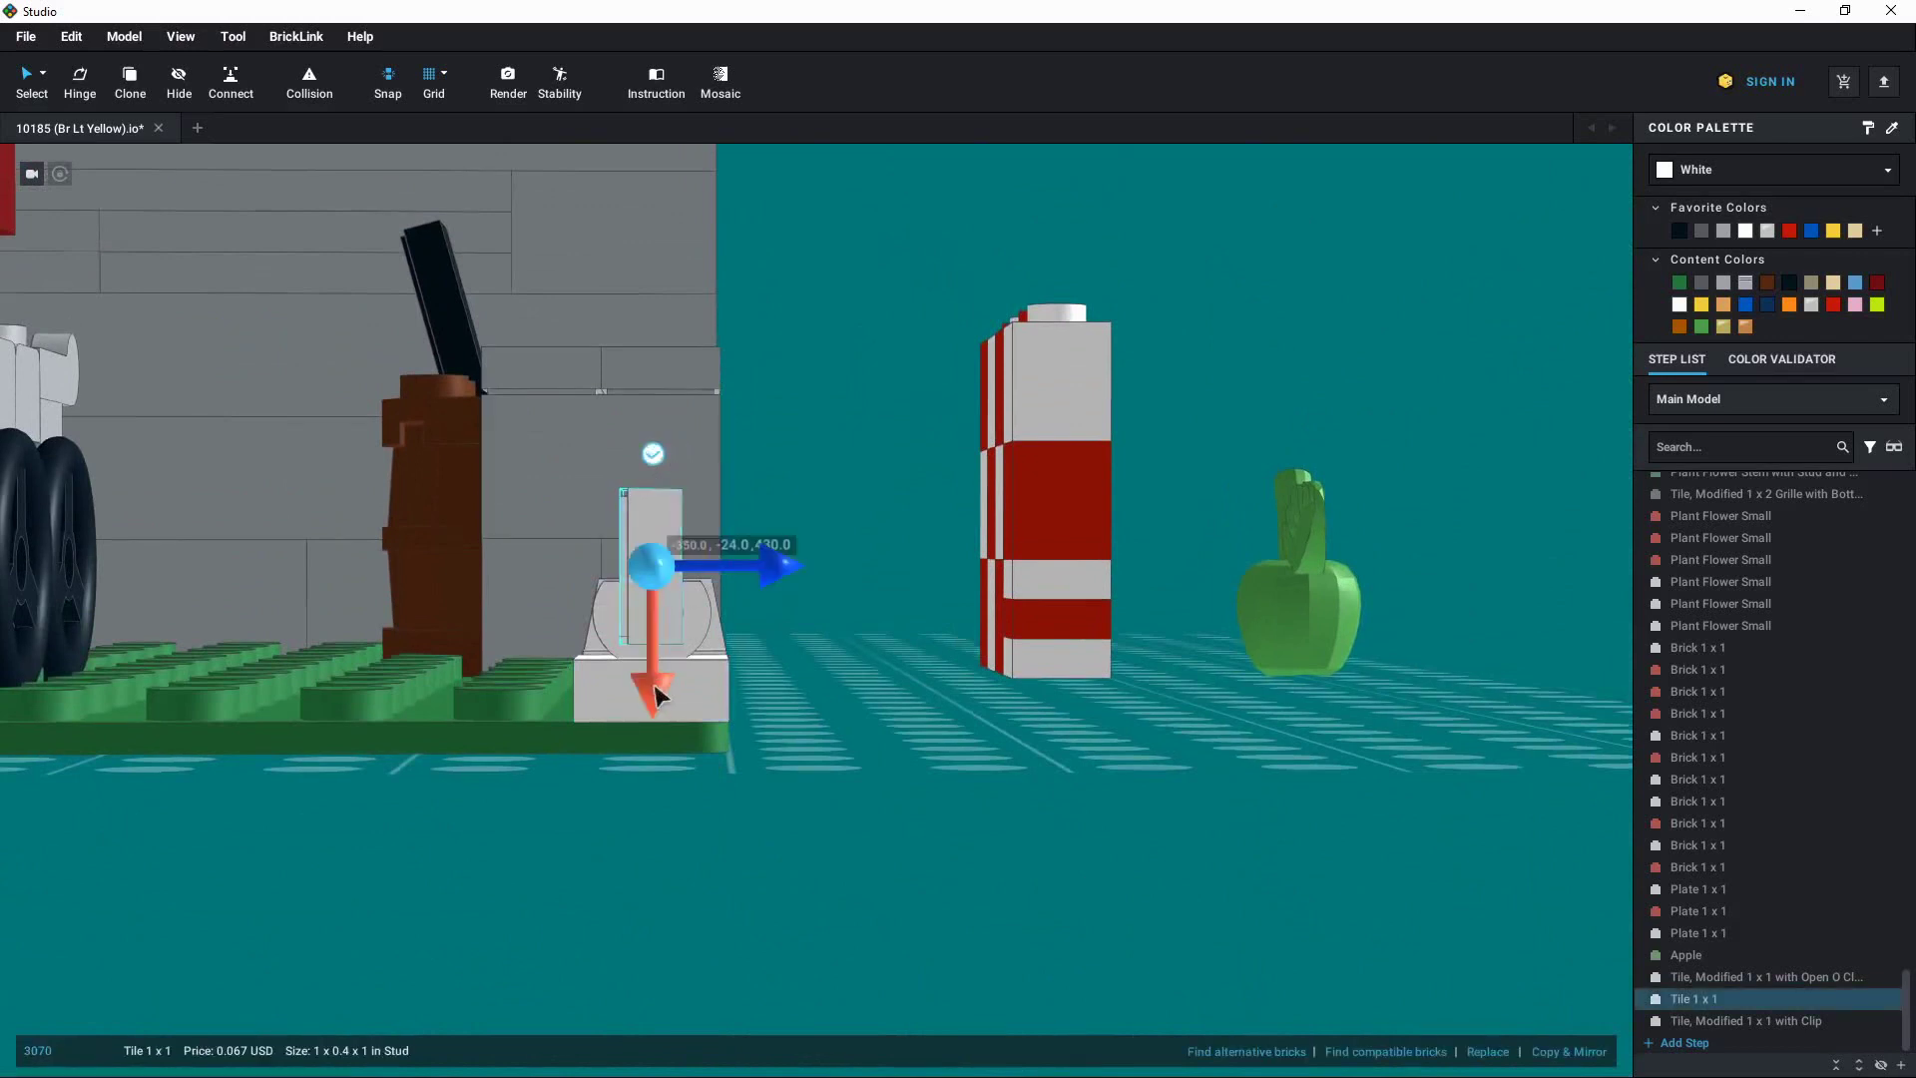
{"action": "left_click_drag", "start_coordinate": [654, 686], "coordinate": [656, 678]}
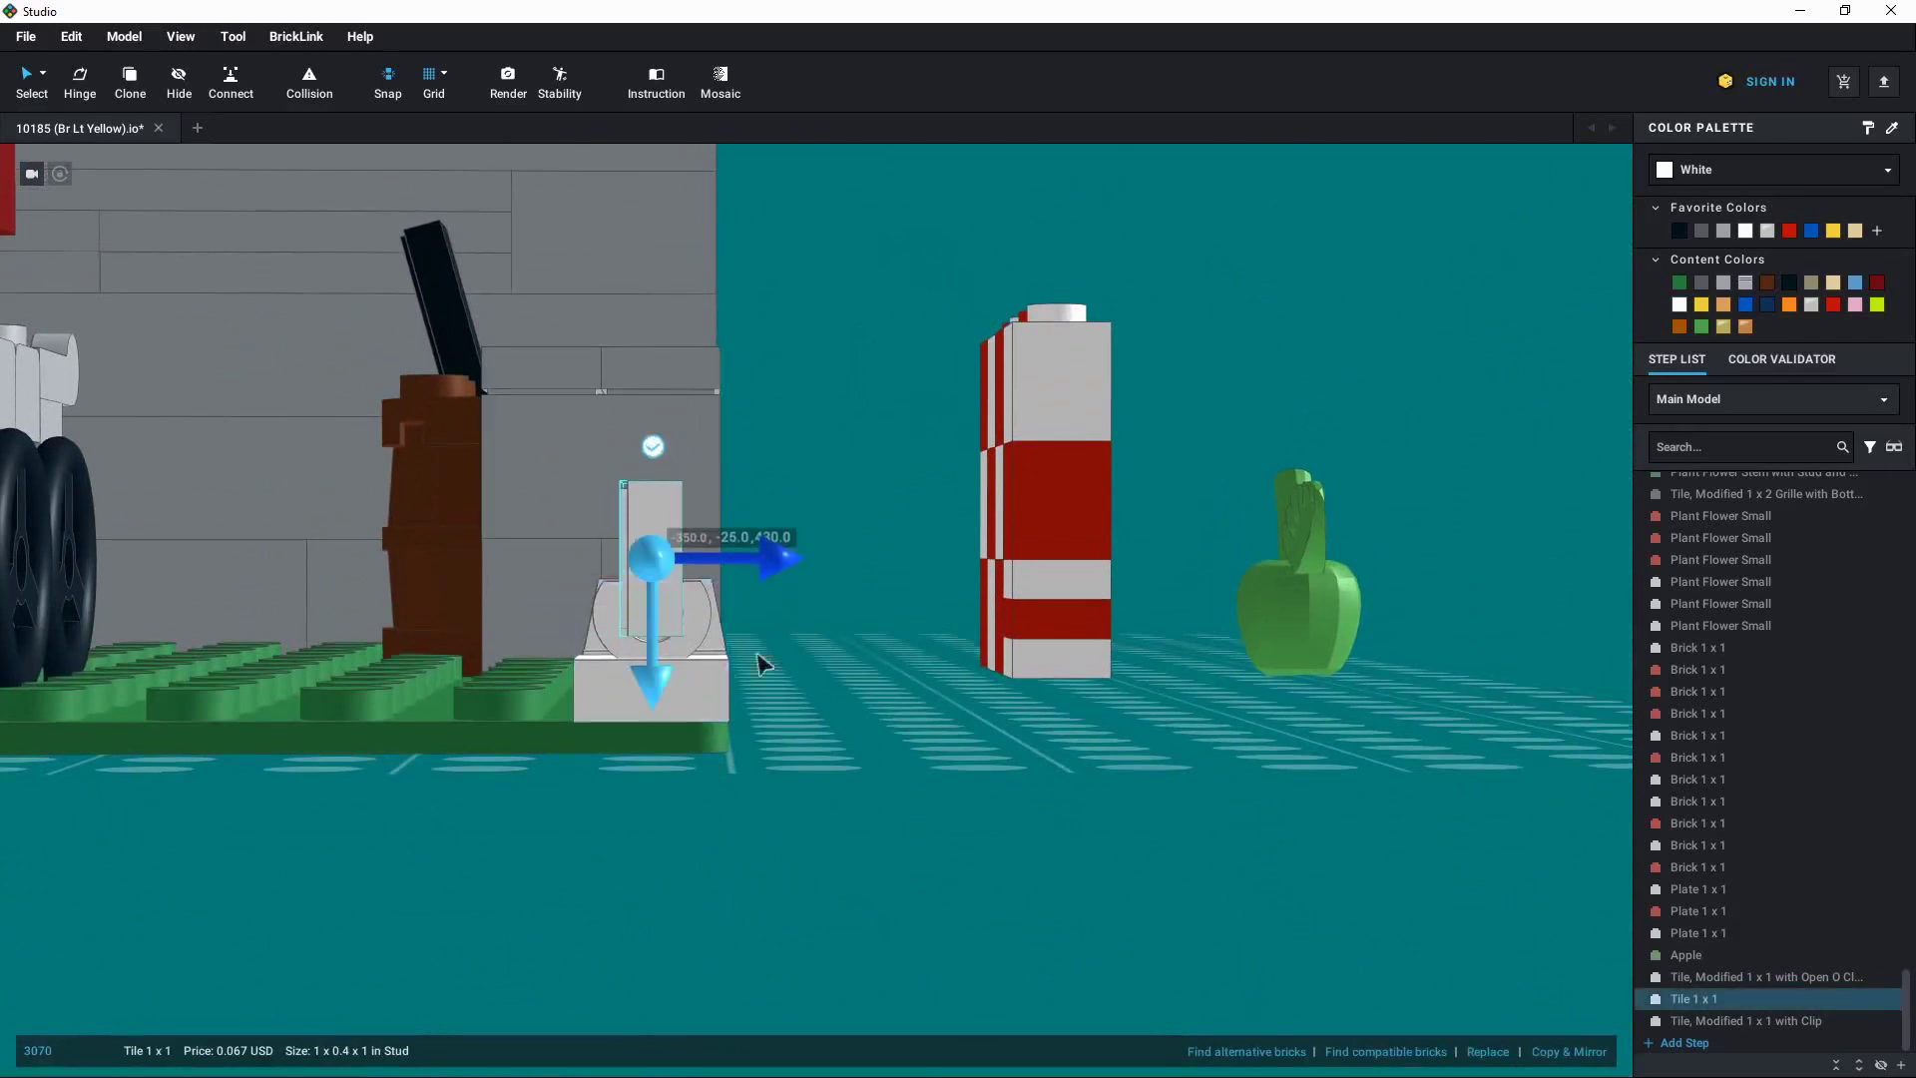
{"action": "left_click", "coordinate": [834, 654]}
Rotate the Tile 1 x 1 slightly so it leans towards the barrel in the corner clip, and deselect it
{"action": "left_click", "coordinate": [655, 556]}
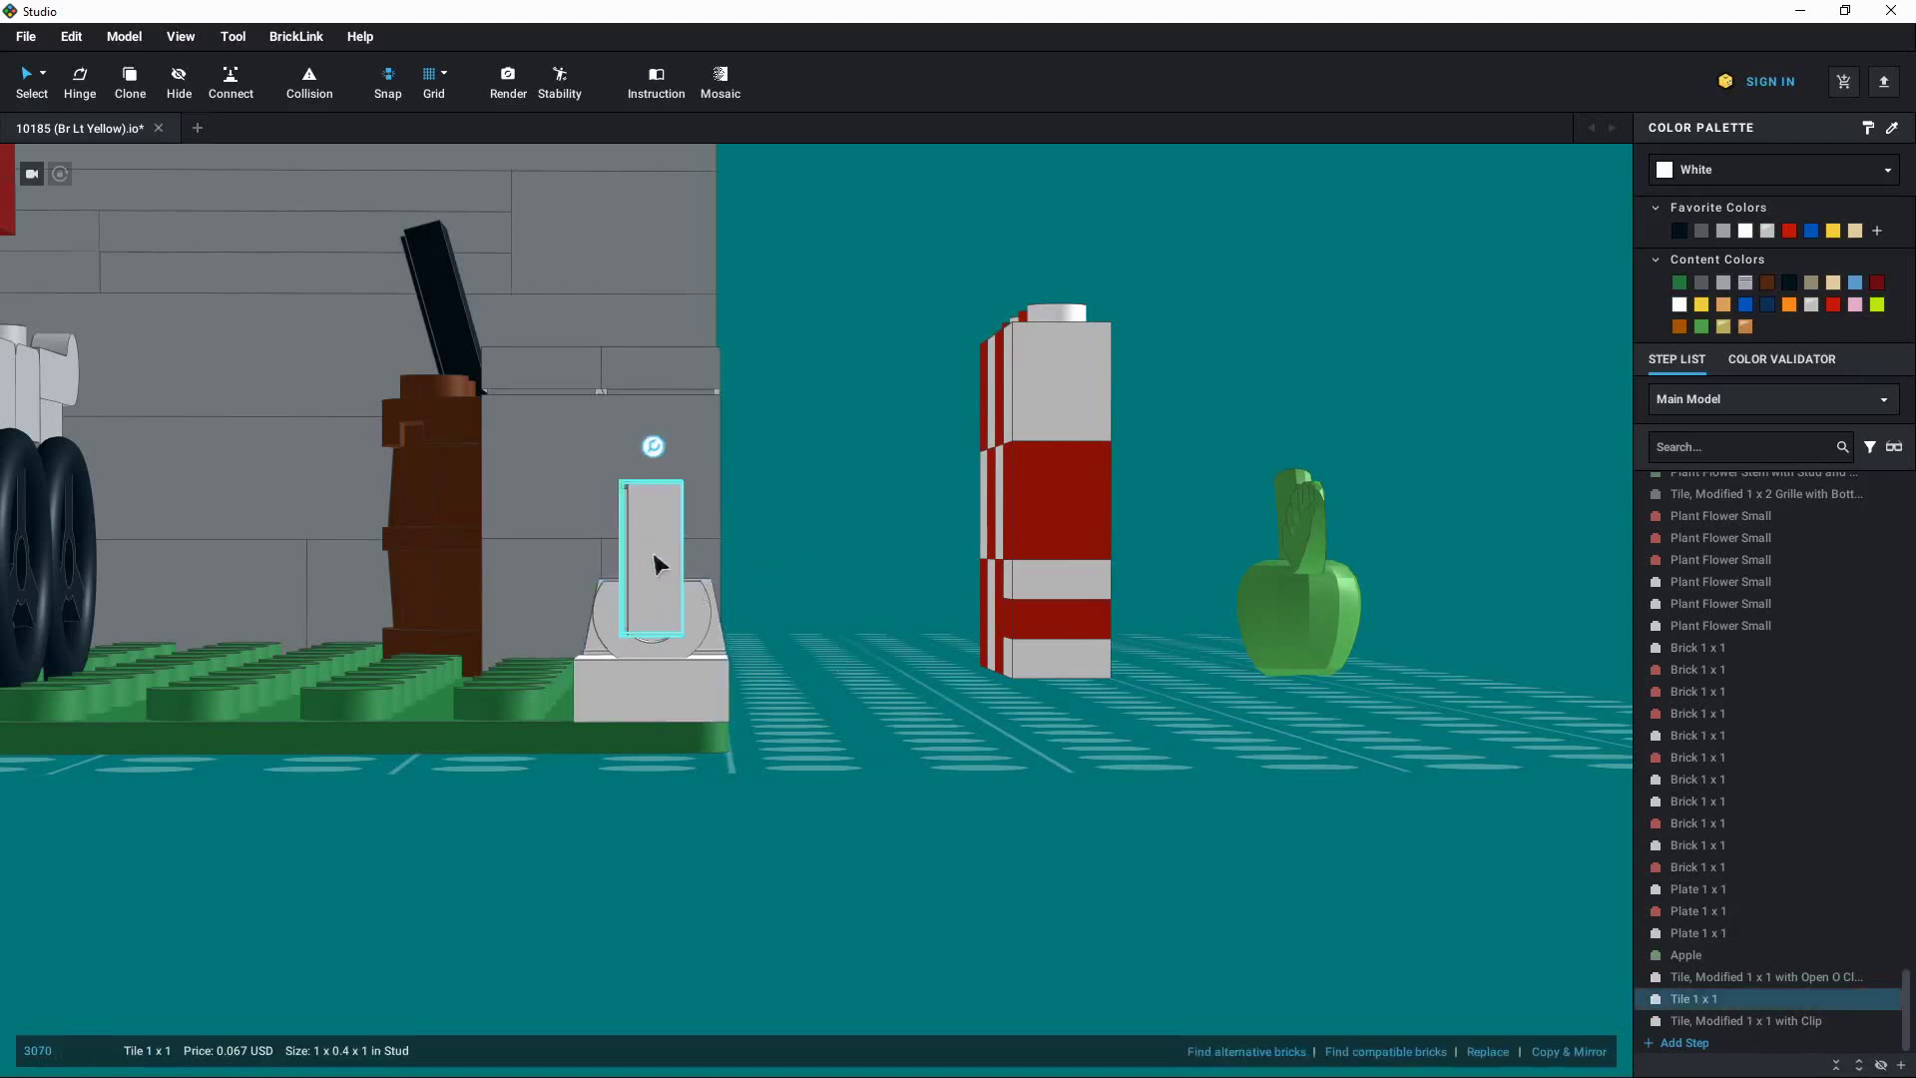
{"action": "left_click", "coordinate": [651, 447]}
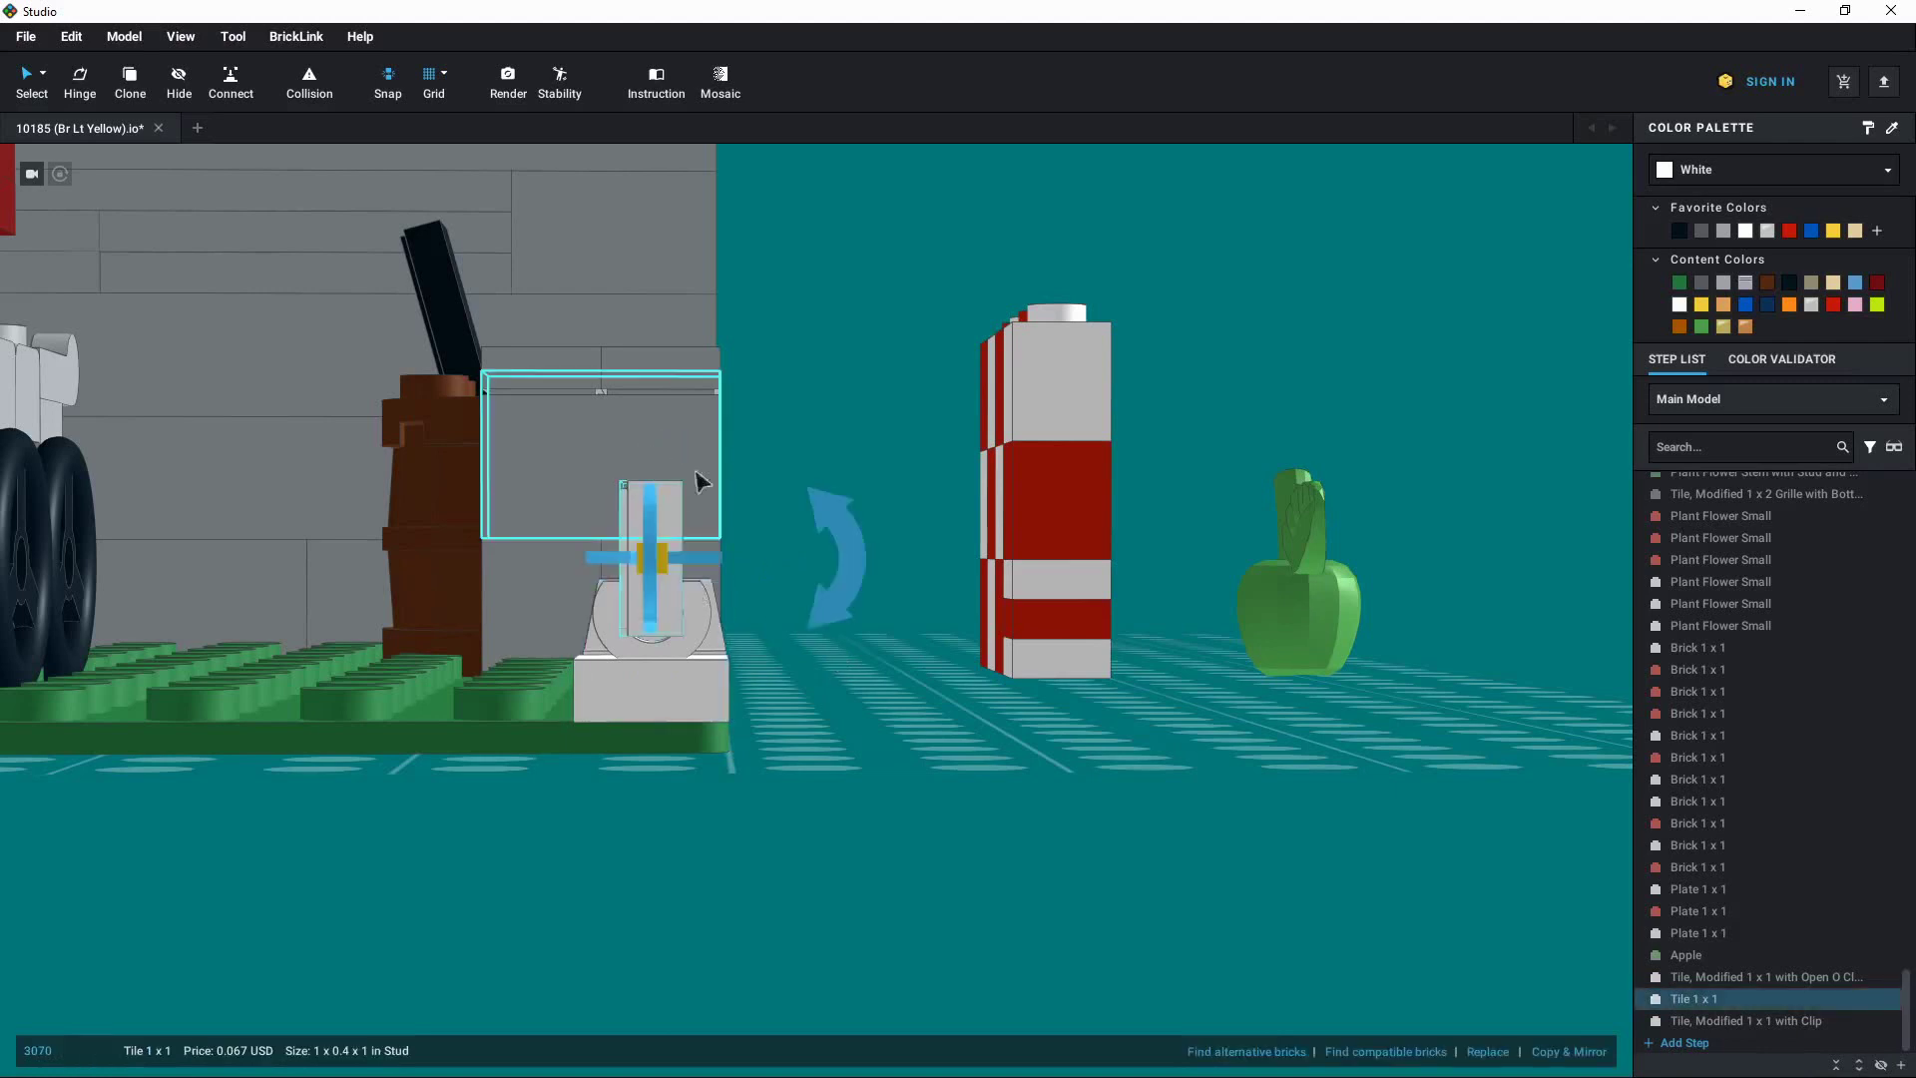
{"action": "left_click_drag", "start_coordinate": [859, 577], "coordinate": [868, 532]}
{"action": "left_click", "coordinate": [974, 637]}
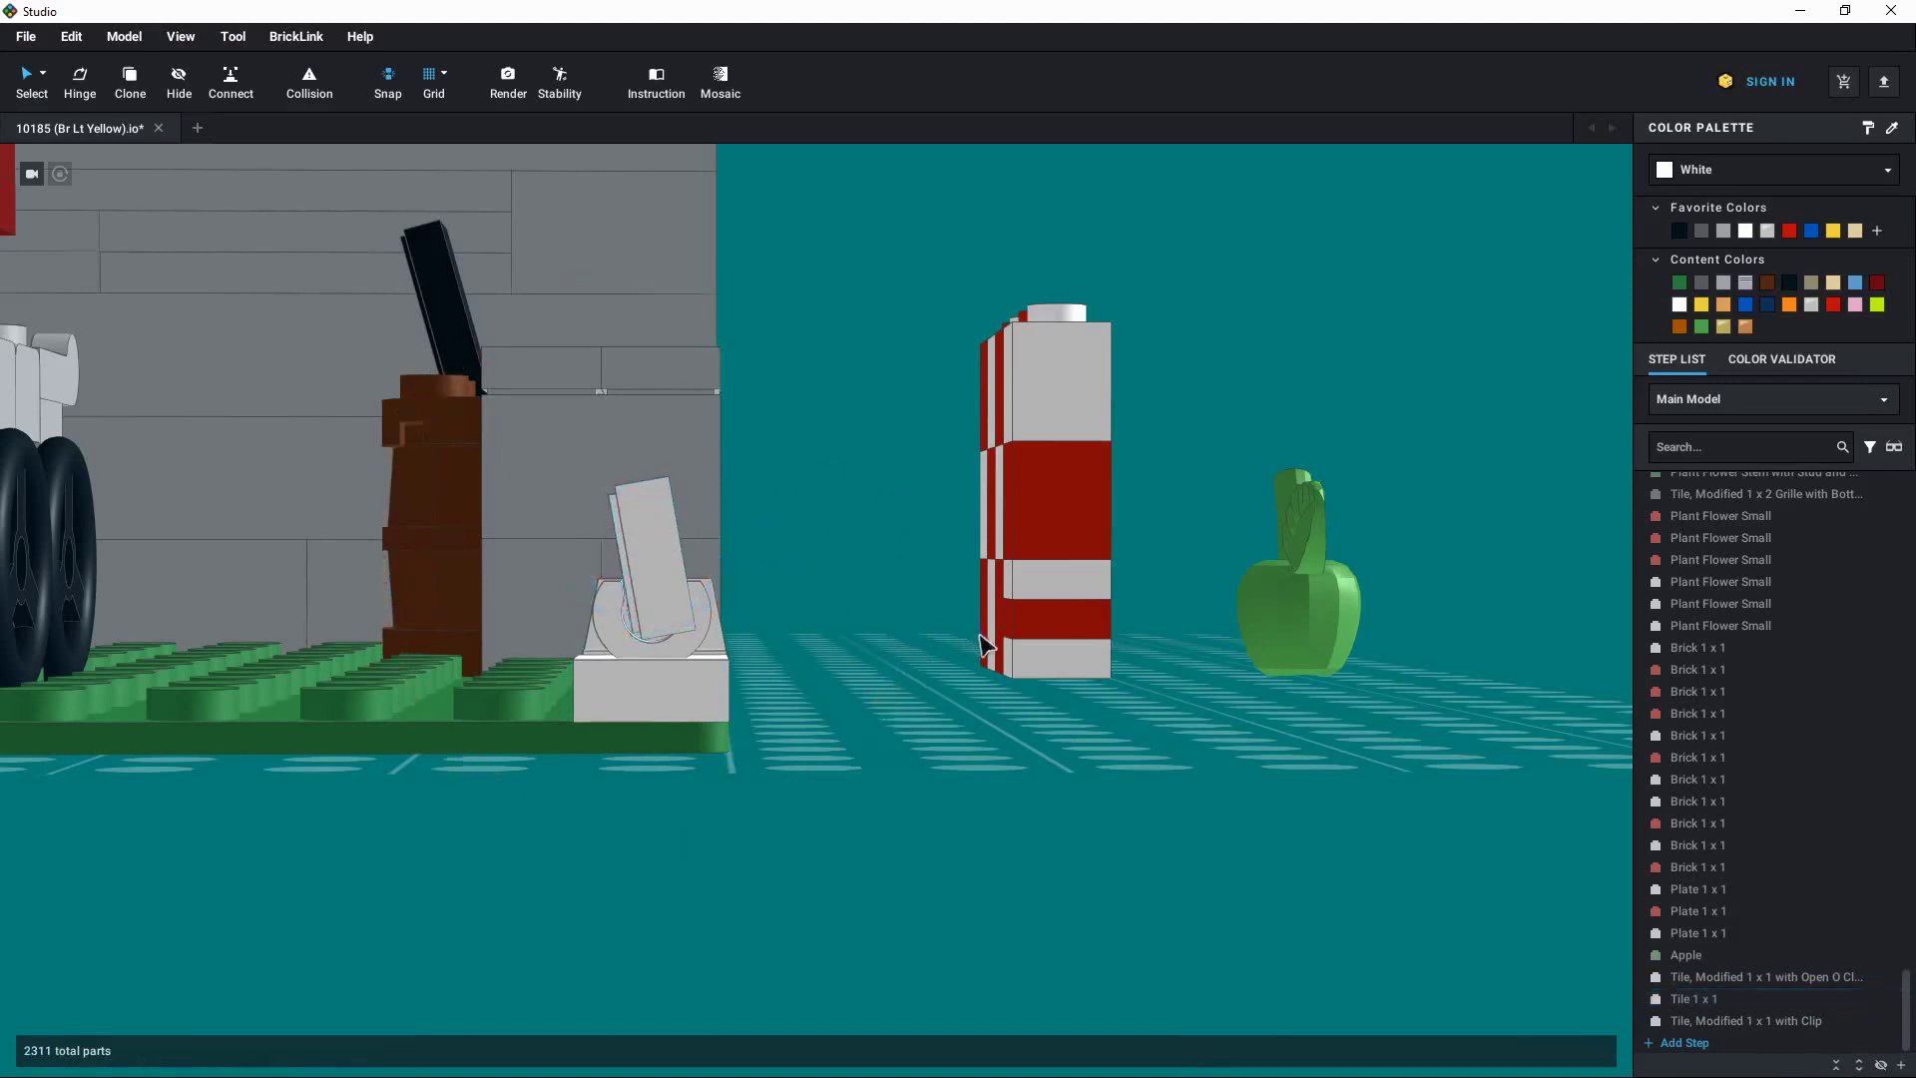
Nudge the leaning Tile 1 x 1 slightly towards the barrel along its own tilted axis, and deselect it
{"action": "left_click", "coordinate": [654, 560]}
{"action": "left_click", "coordinate": [686, 448]}
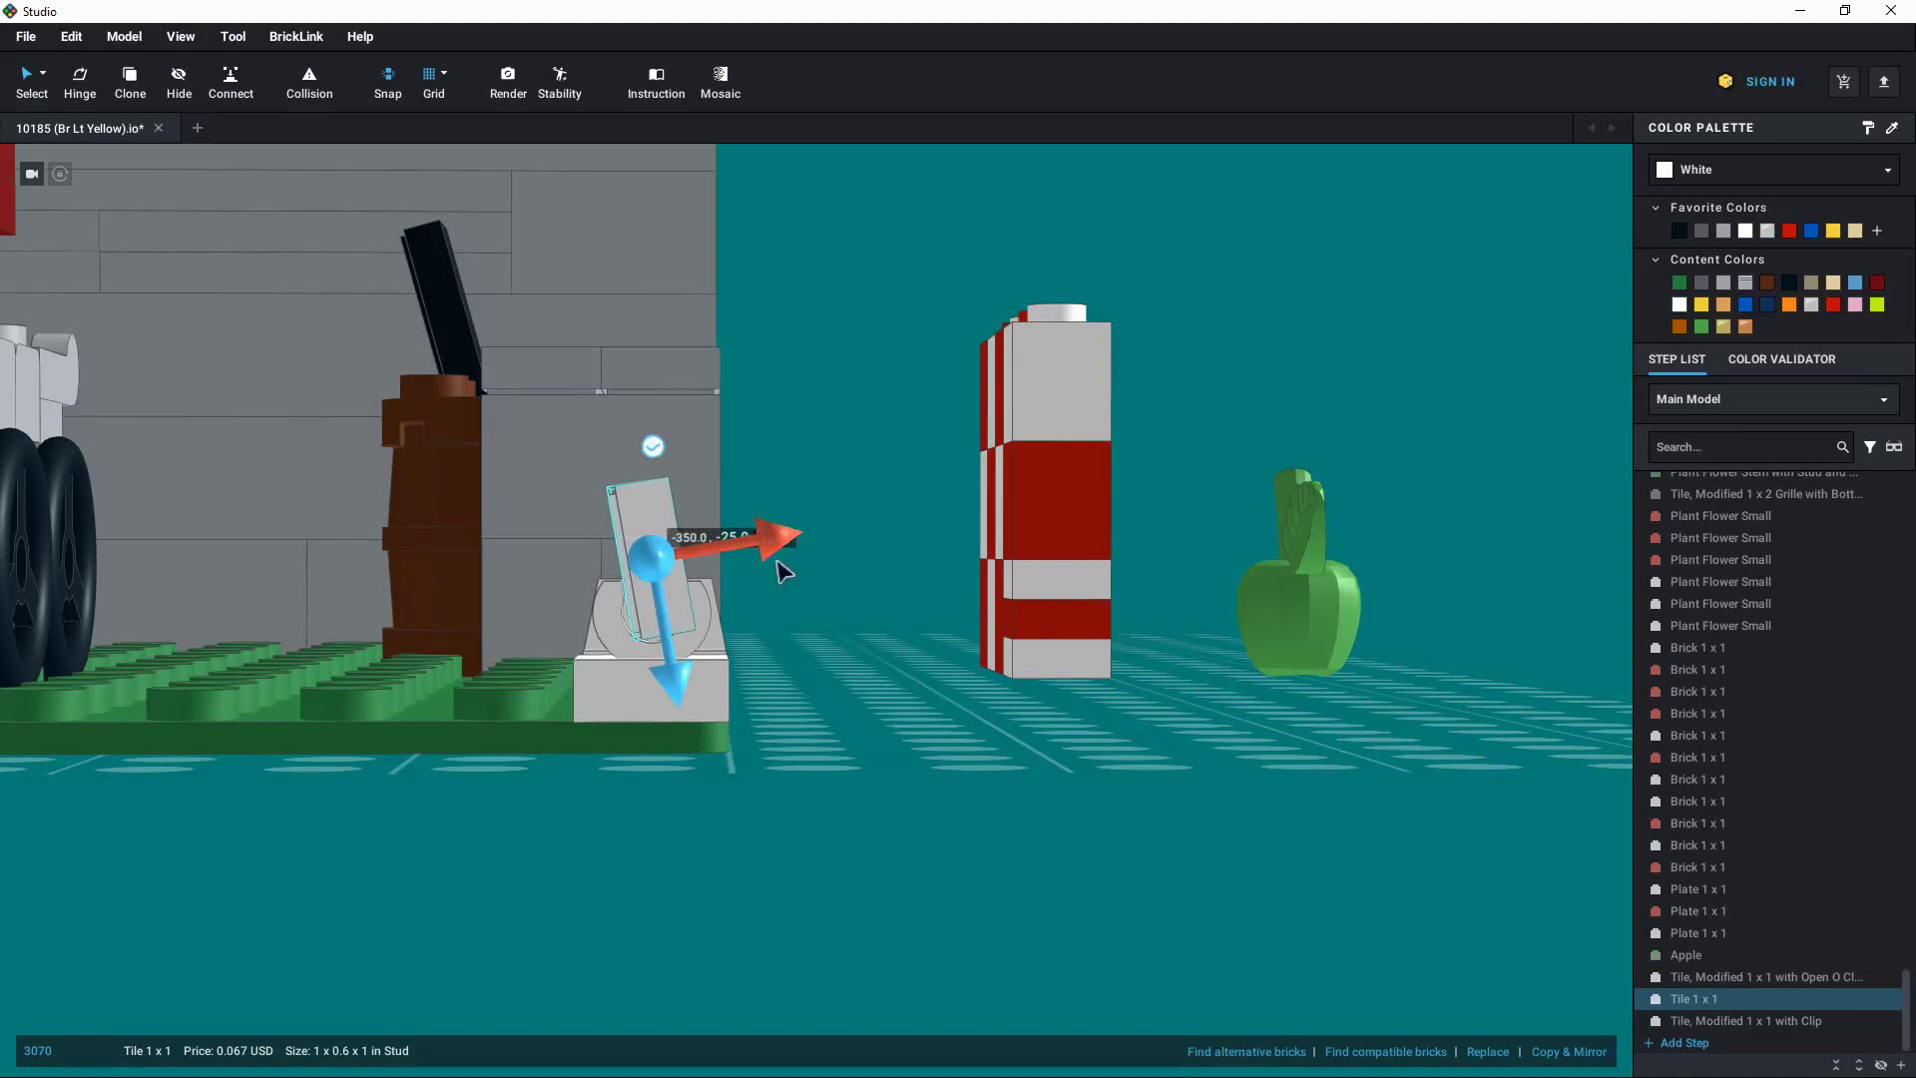
{"action": "left_click", "coordinate": [791, 611]}
{"action": "left_click", "coordinate": [661, 583]}
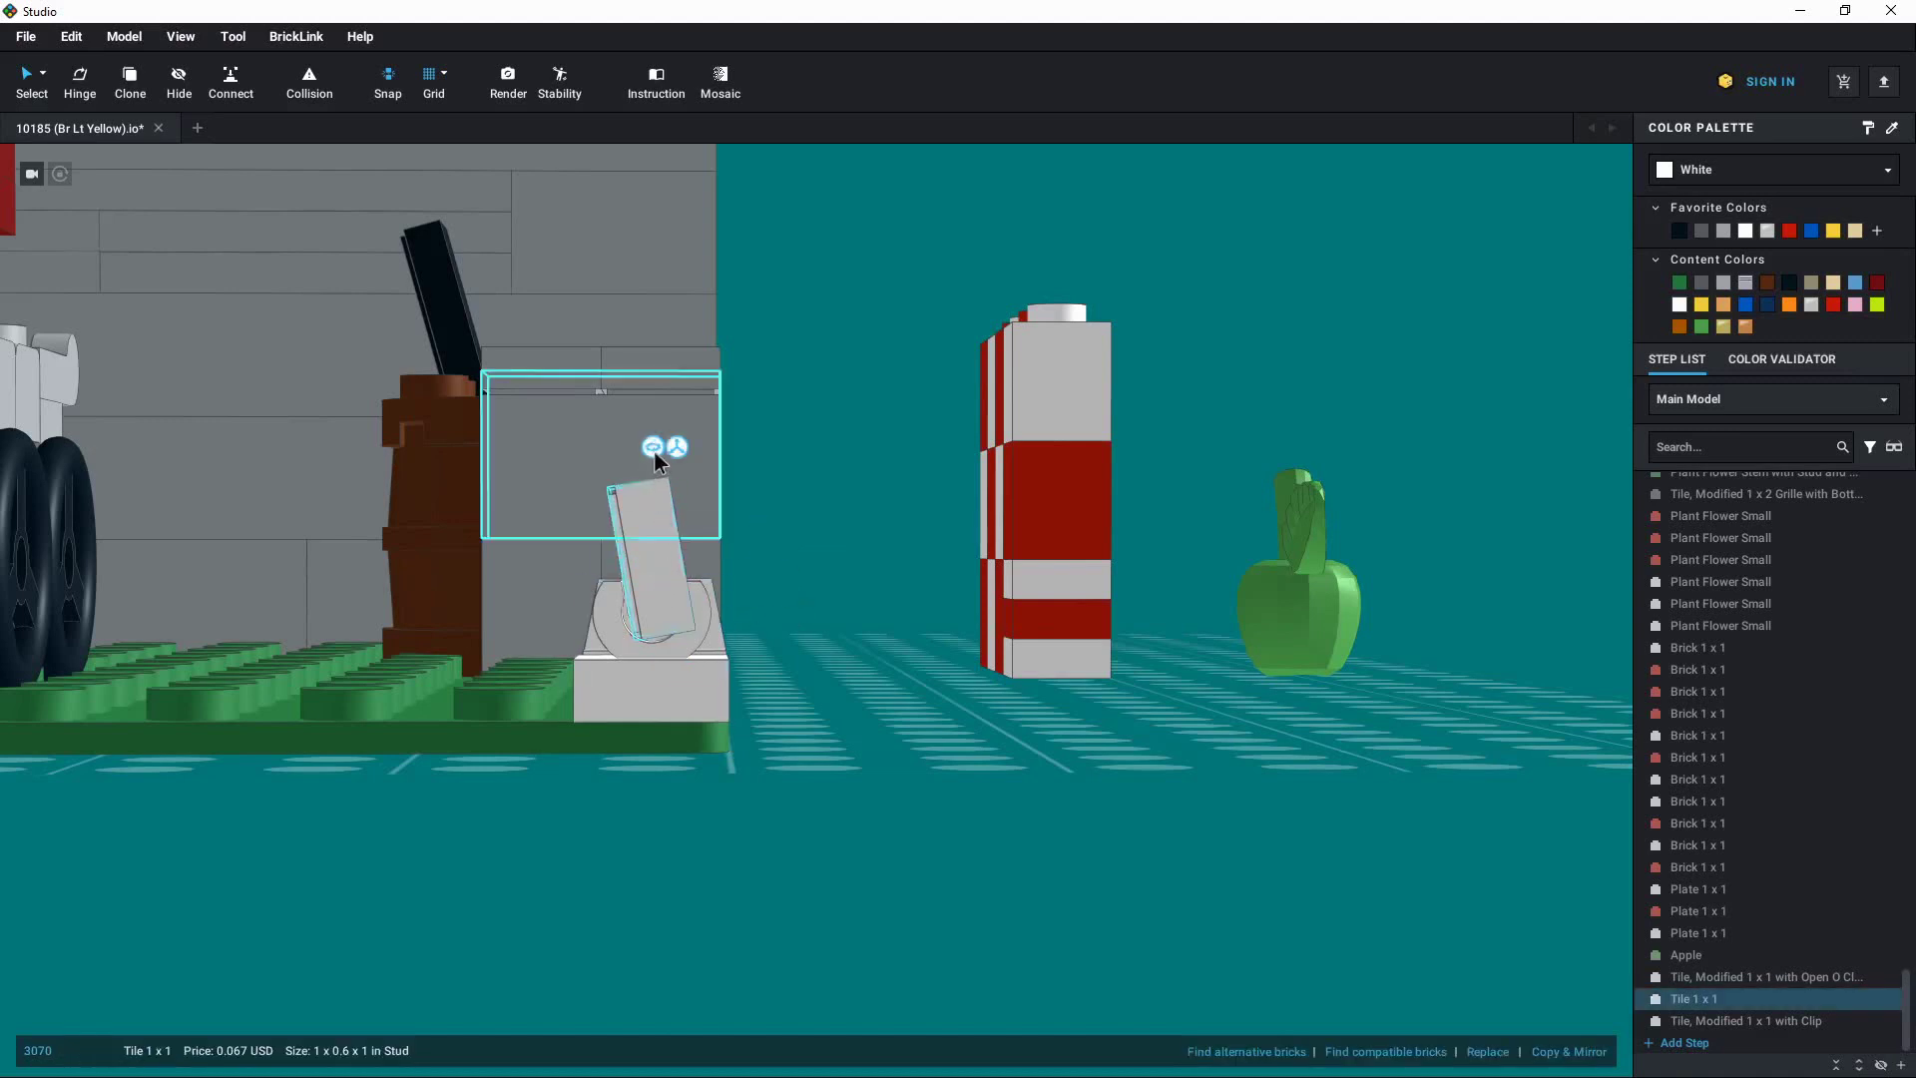
{"action": "left_click", "coordinate": [676, 447]}
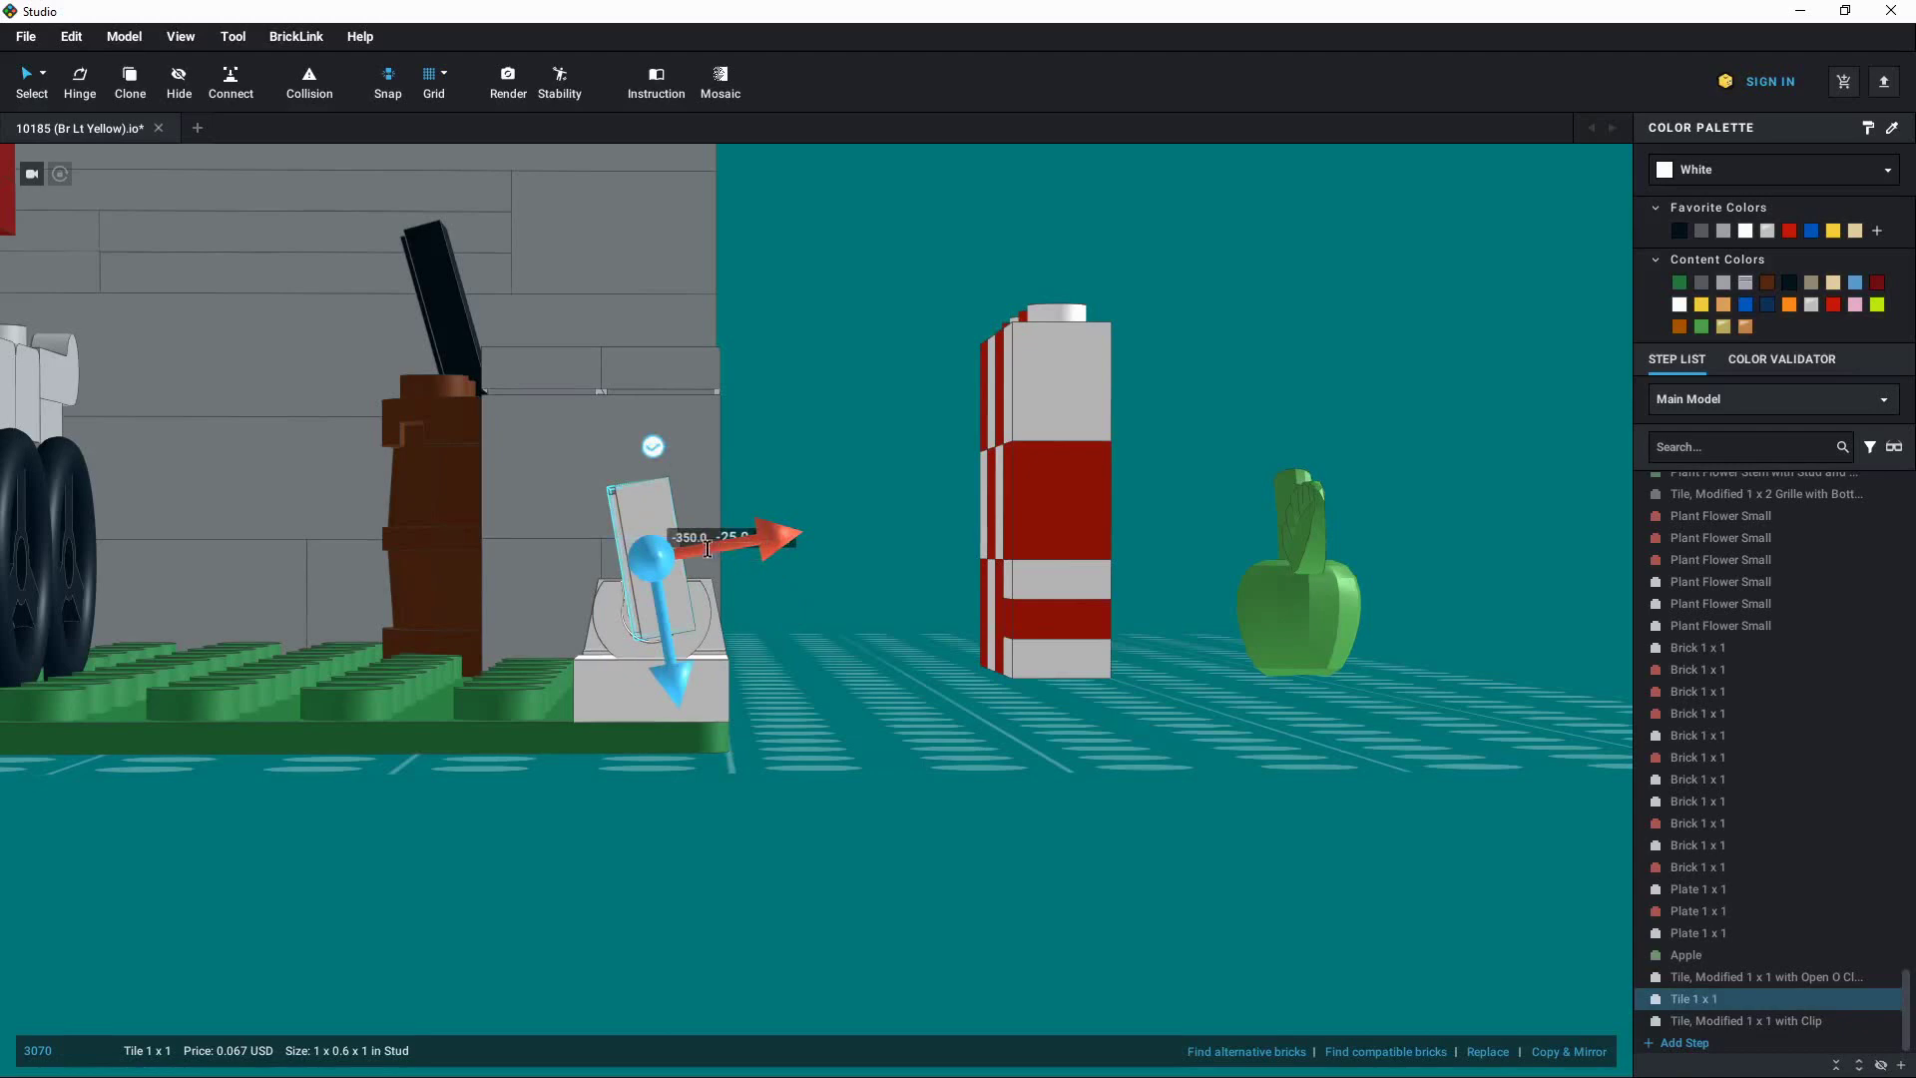
{"action": "left_click_drag", "start_coordinate": [770, 559], "coordinate": [758, 564]}
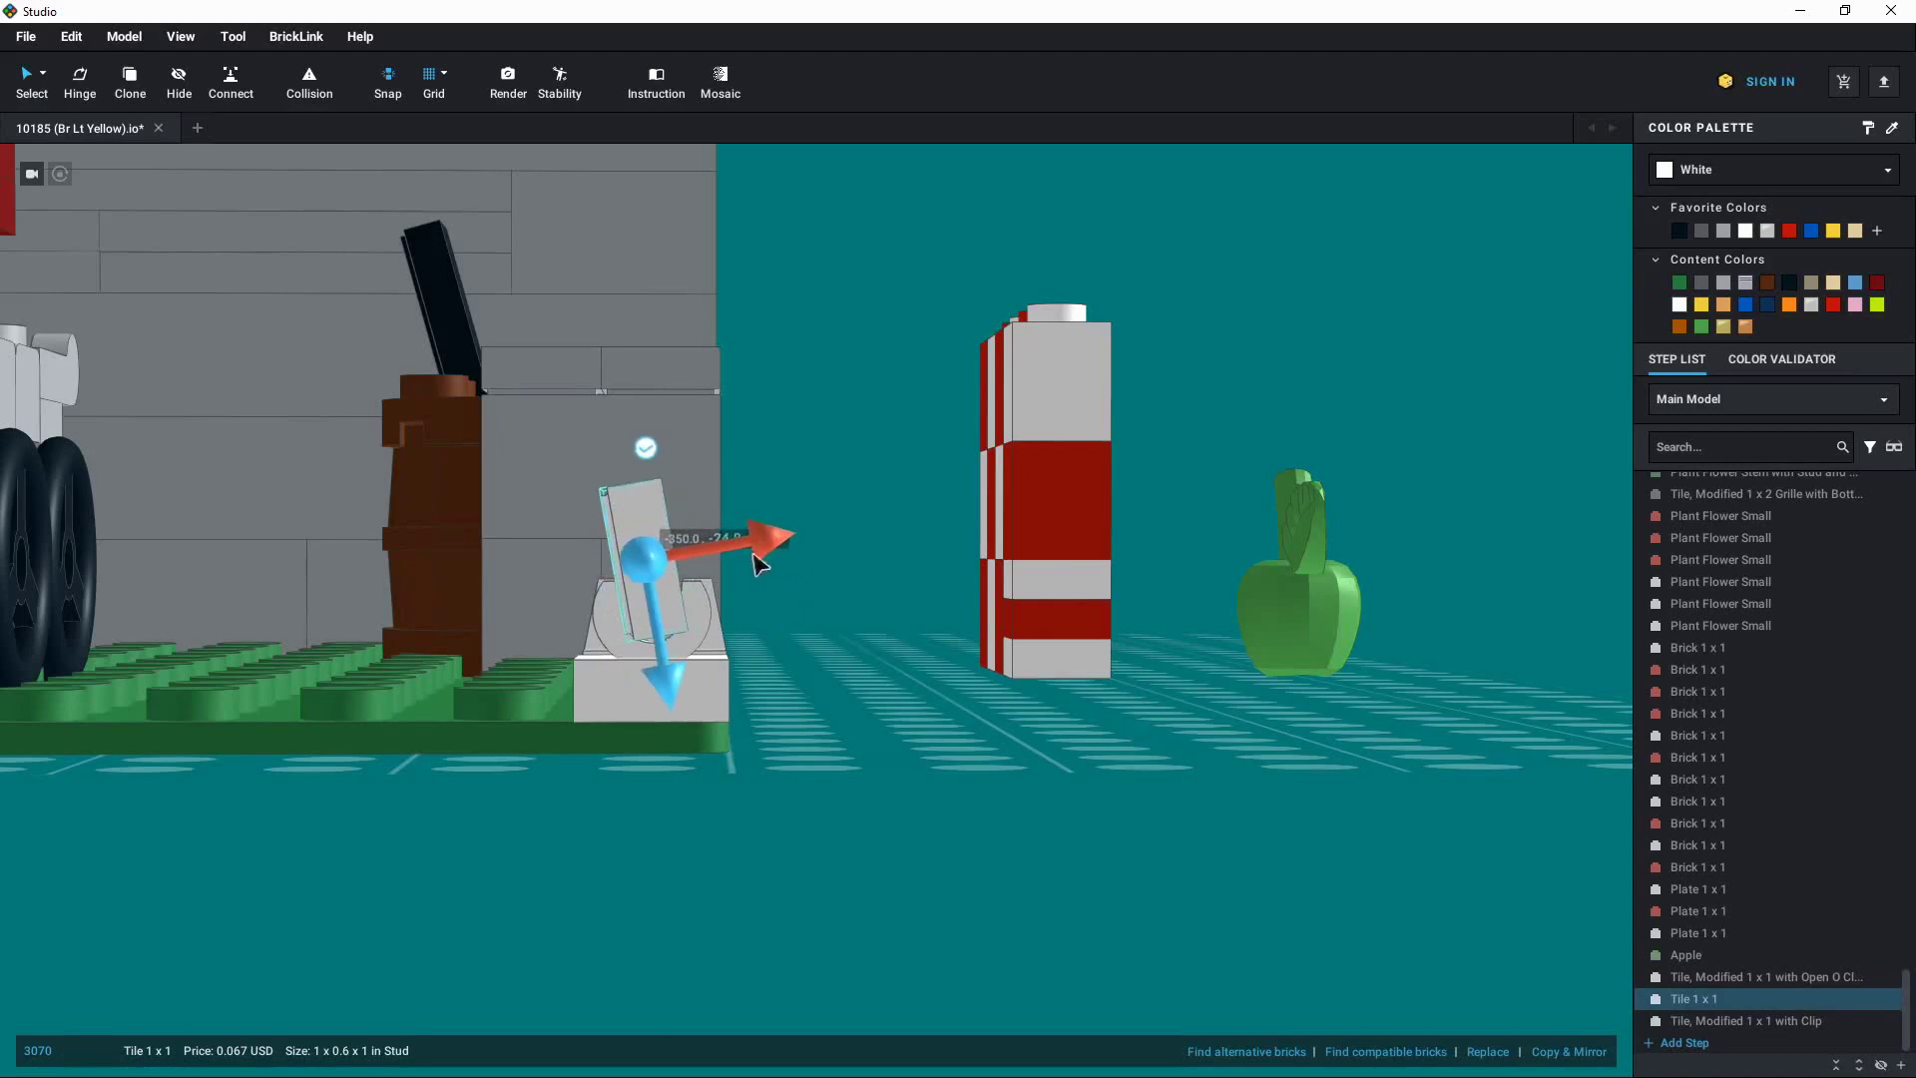
{"action": "left_click", "coordinate": [809, 675]}
Examine how the leaning Tile 1 x 1 sits in the corner clip from several angles
{"action": "right_click_drag", "start_coordinate": [808, 675], "coordinate": [779, 768]}
{"action": "scroll", "coordinate": [733, 728], "scroll_direction": "up", "scroll_amount": 6}
{"action": "scroll", "coordinate": [788, 775], "scroll_direction": "down", "scroll_amount": 3}
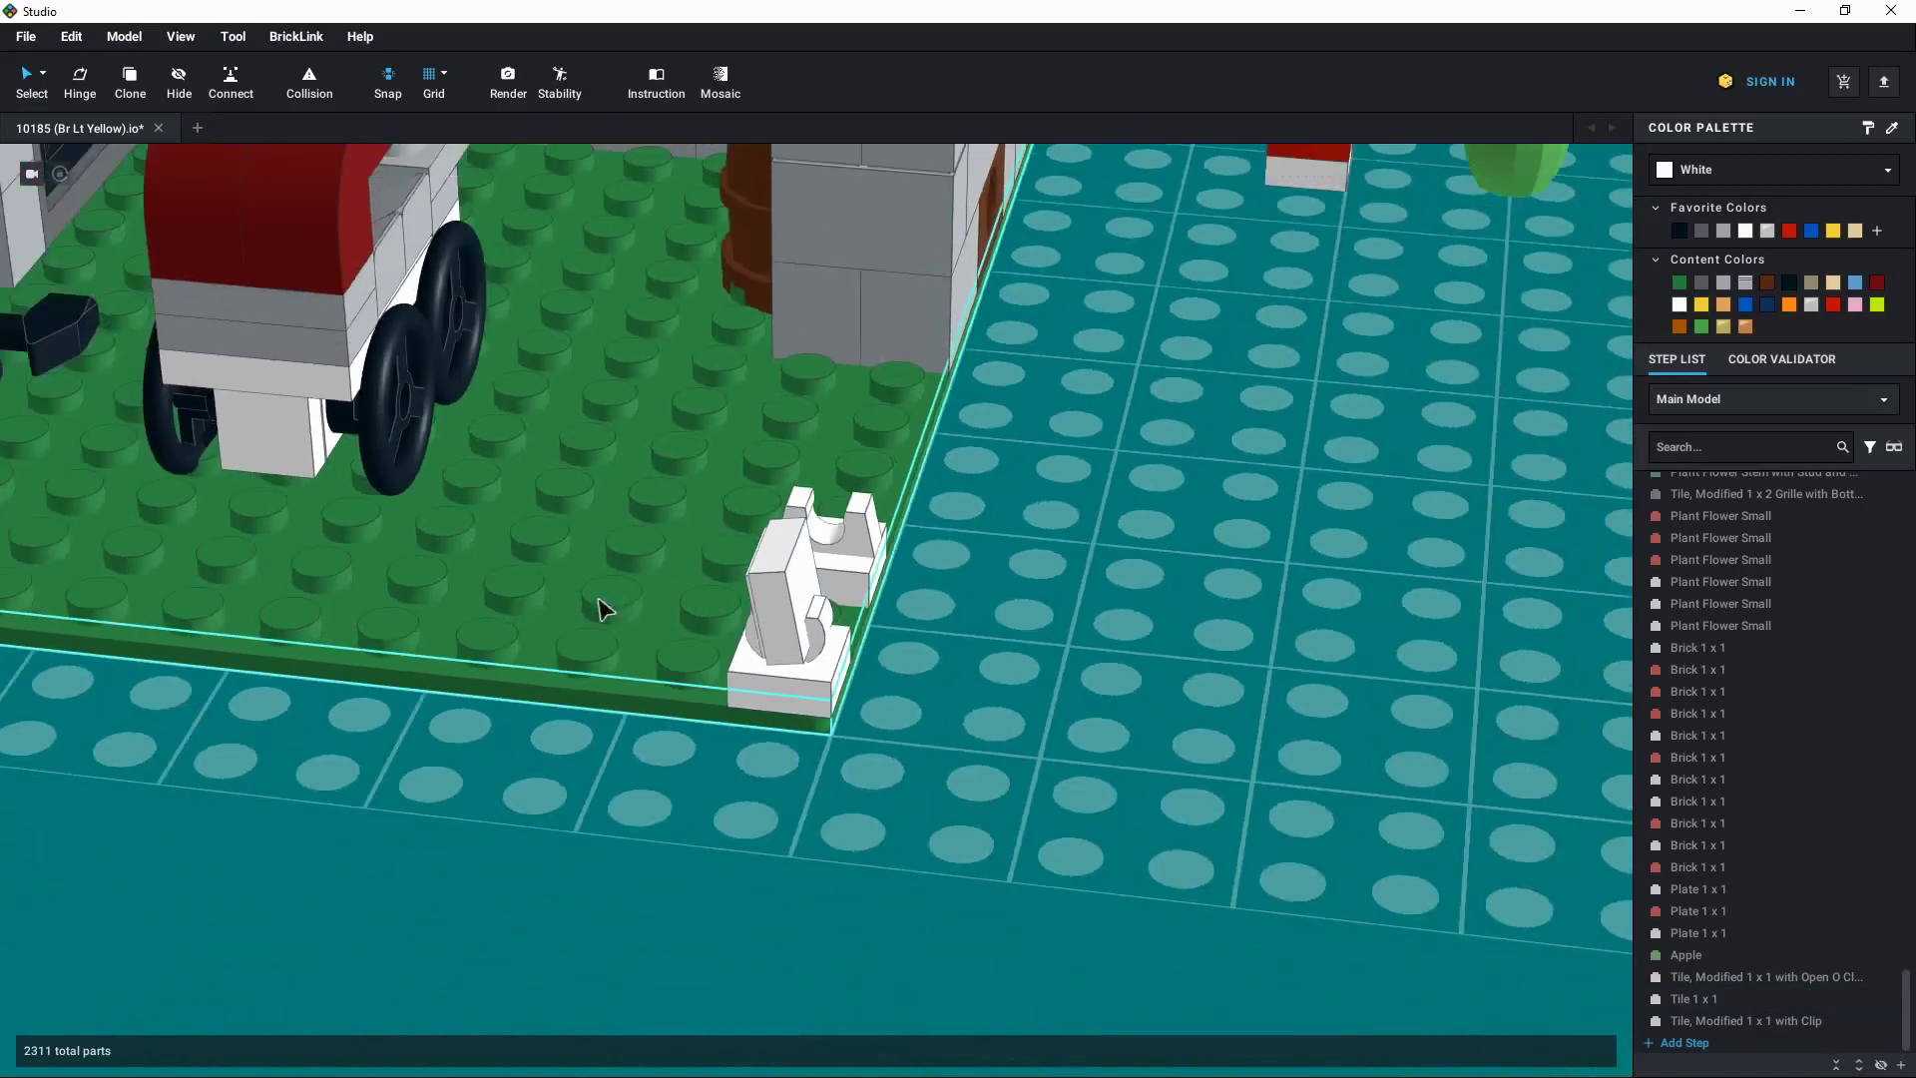
{"action": "middle_click_drag", "start_coordinate": [784, 586], "coordinate": [611, 666]}
{"action": "scroll", "coordinate": [692, 423], "scroll_direction": "down", "scroll_amount": 4}
{"action": "middle_click_drag", "start_coordinate": [763, 394], "coordinate": [741, 535]}
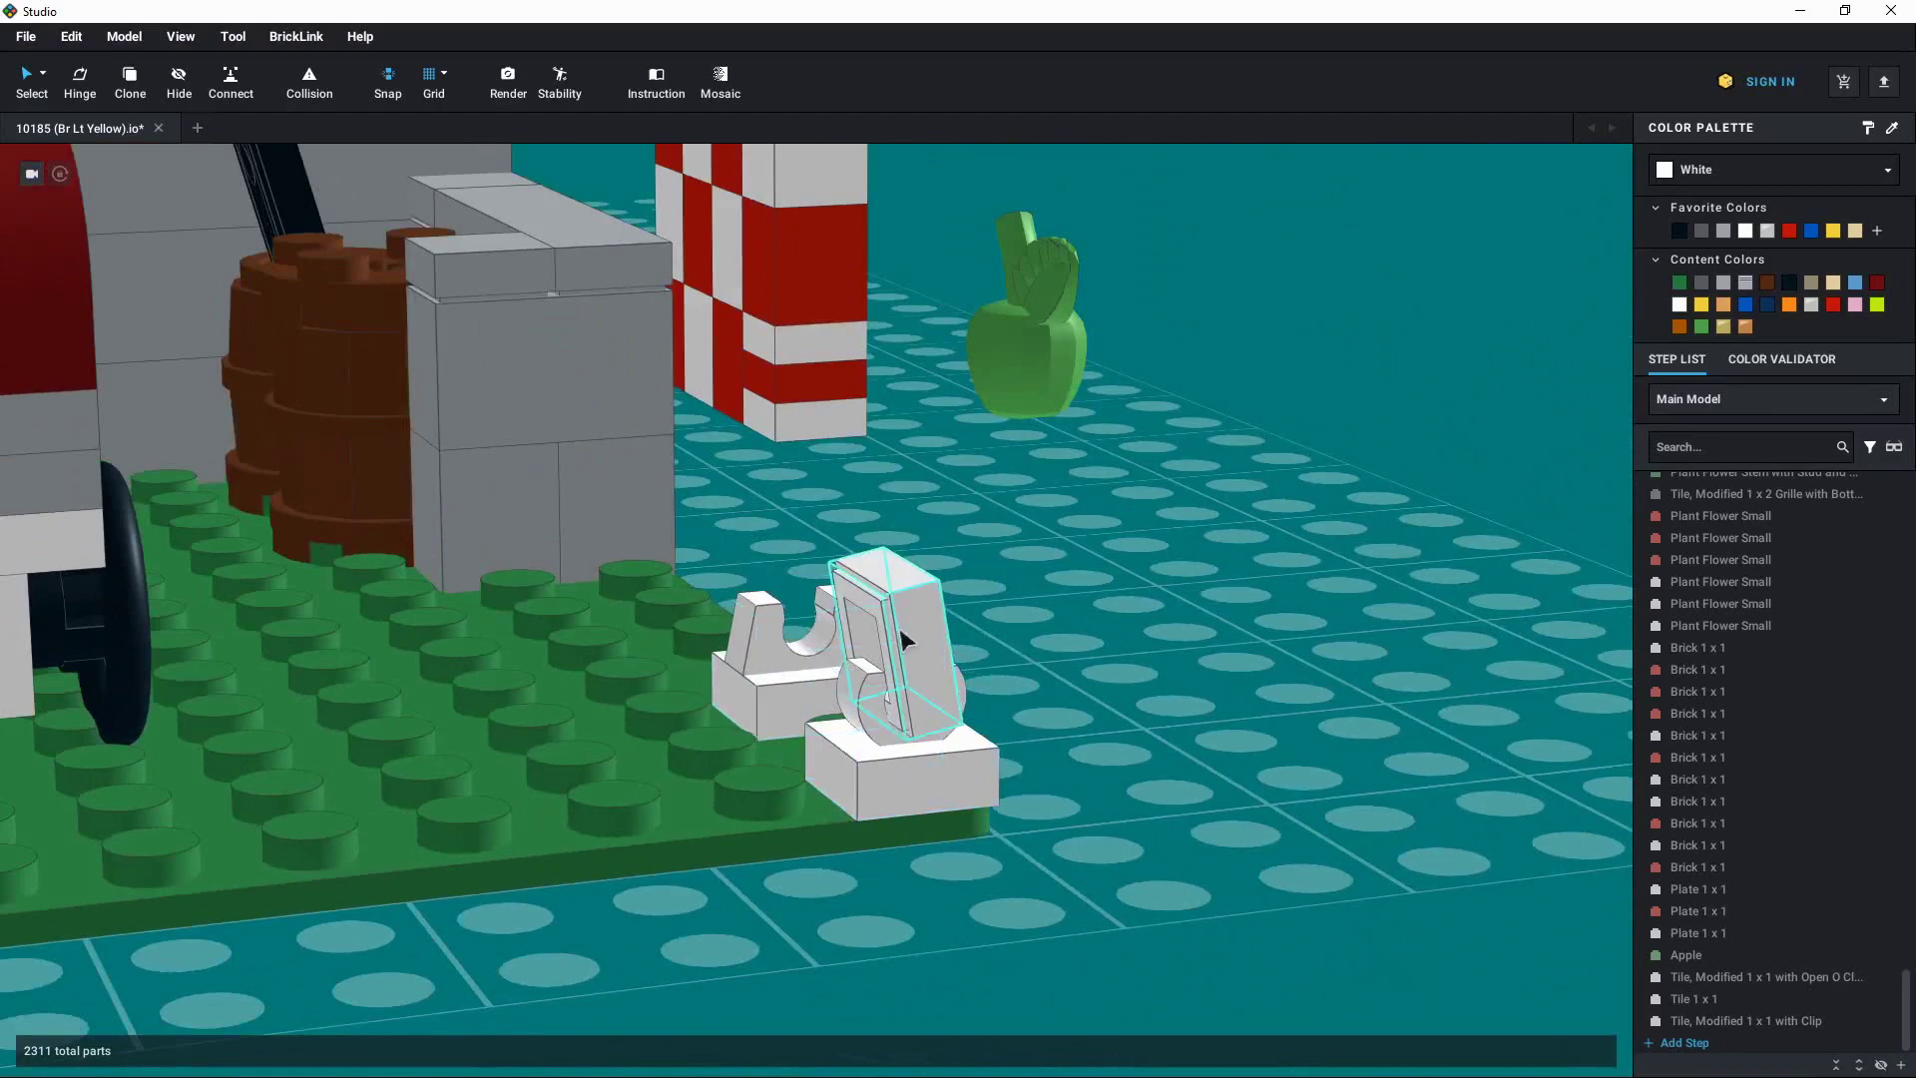
{"action": "left_click", "coordinate": [900, 629]}
{"action": "left_click", "coordinate": [1062, 682]}
{"action": "right_click_drag", "start_coordinate": [1062, 683], "coordinate": [984, 711]}
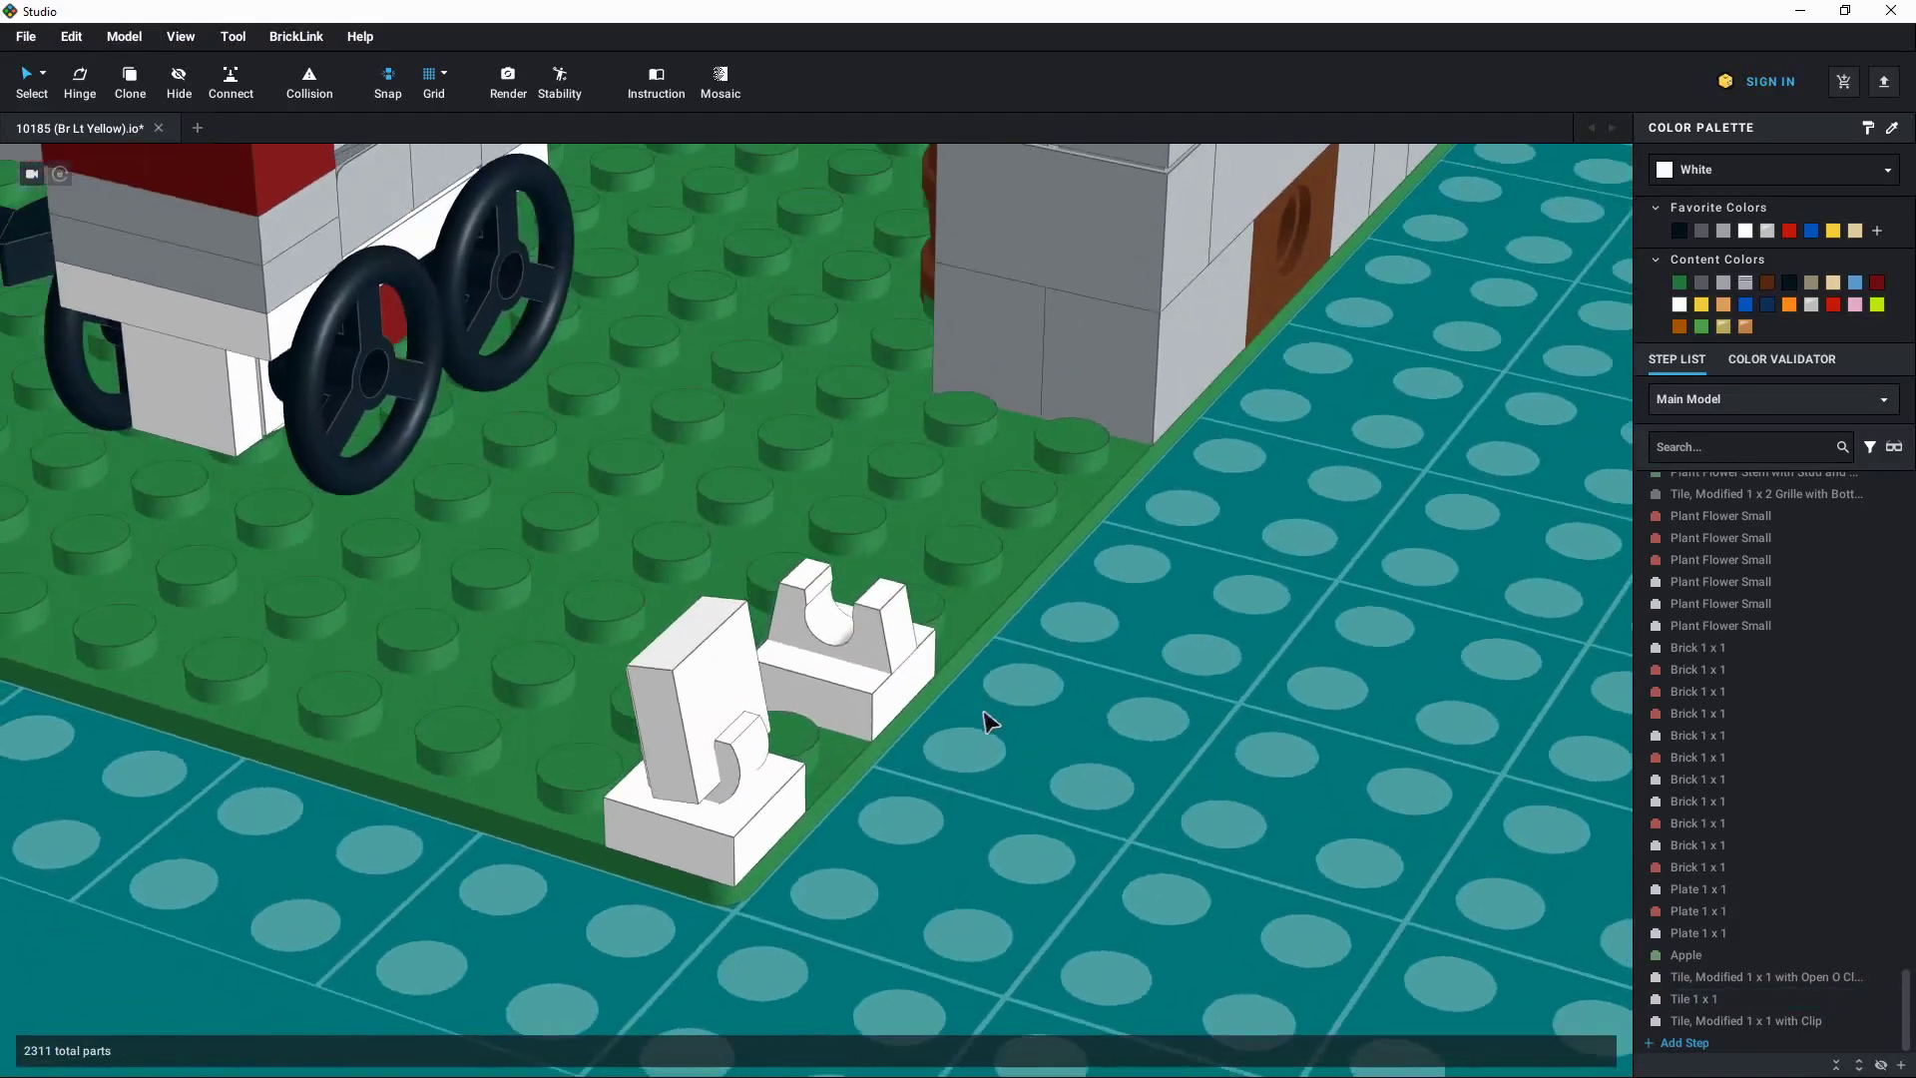
Rotate the Tile 1 x 1 to a different tilt in the corner clip and deselect it
{"action": "left_click", "coordinate": [700, 708]}
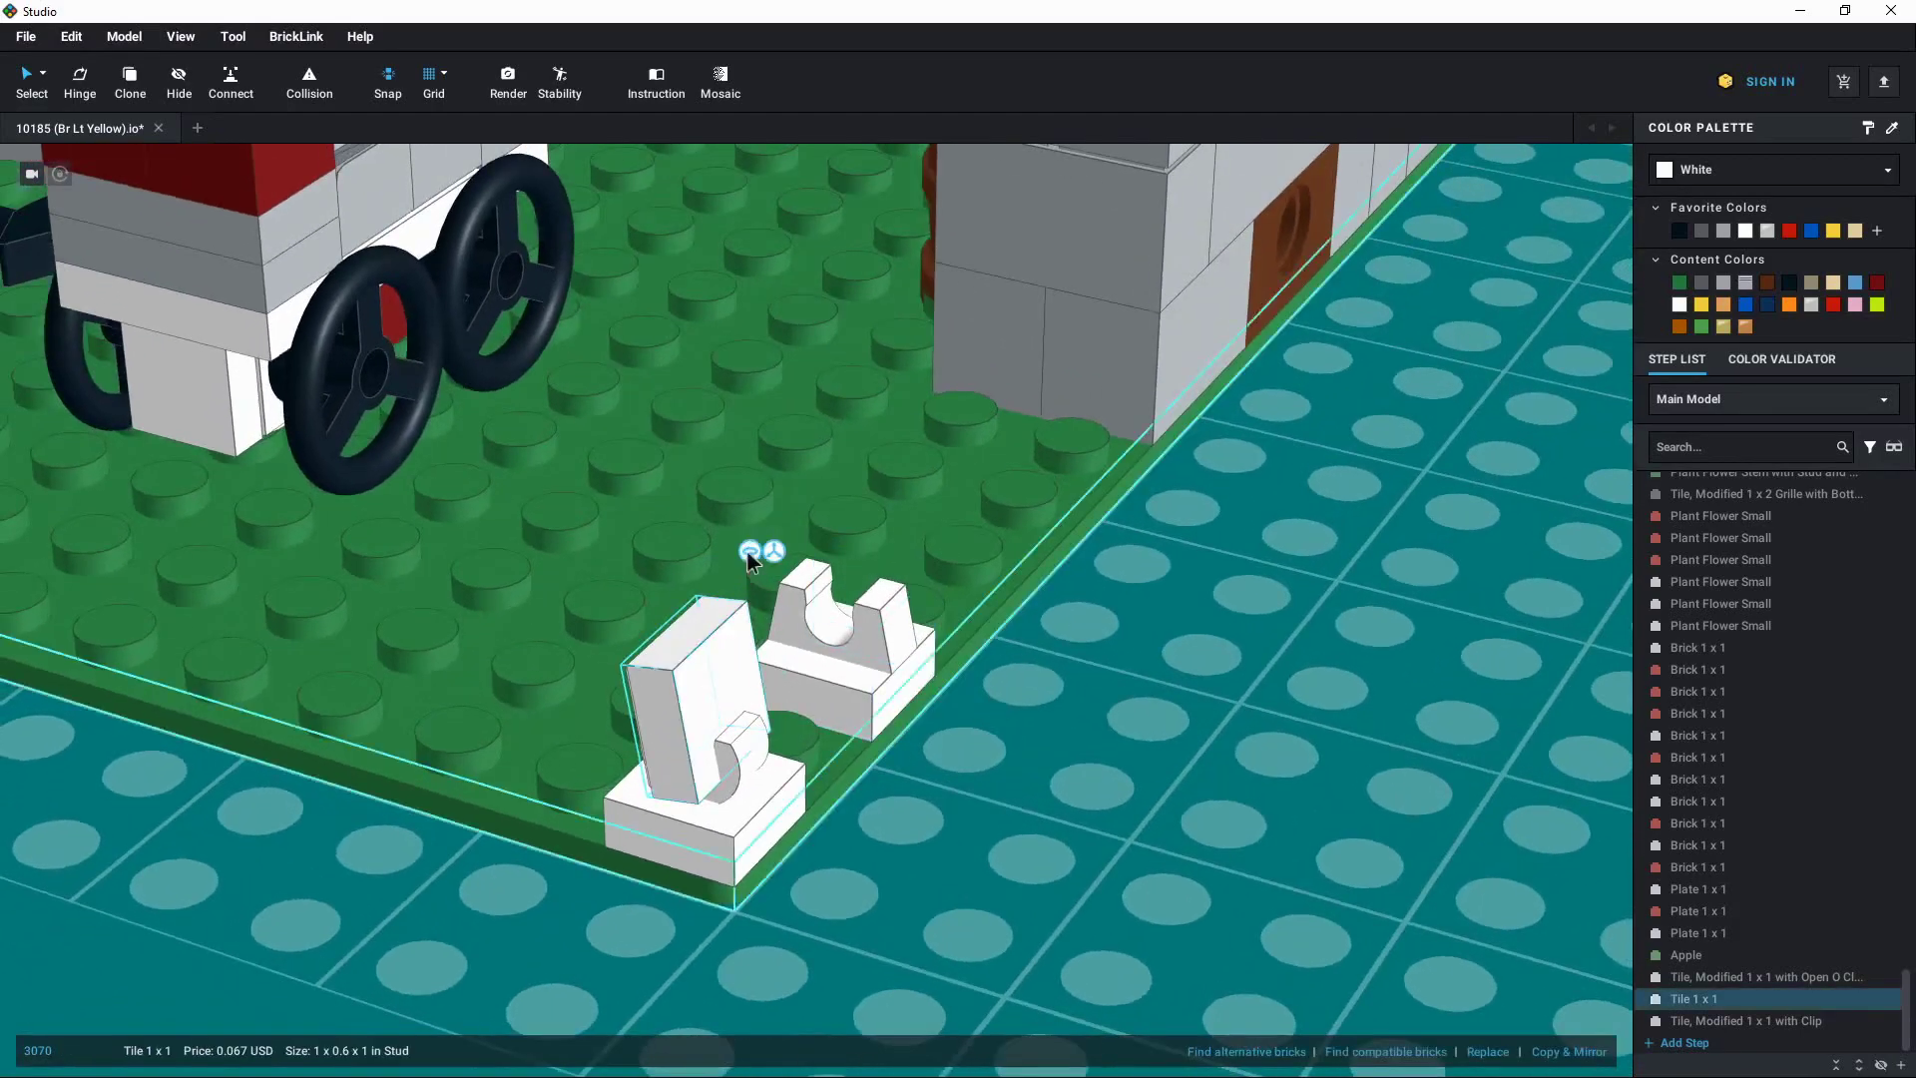
{"action": "left_click_drag", "start_coordinate": [604, 794], "coordinate": [798, 674]}
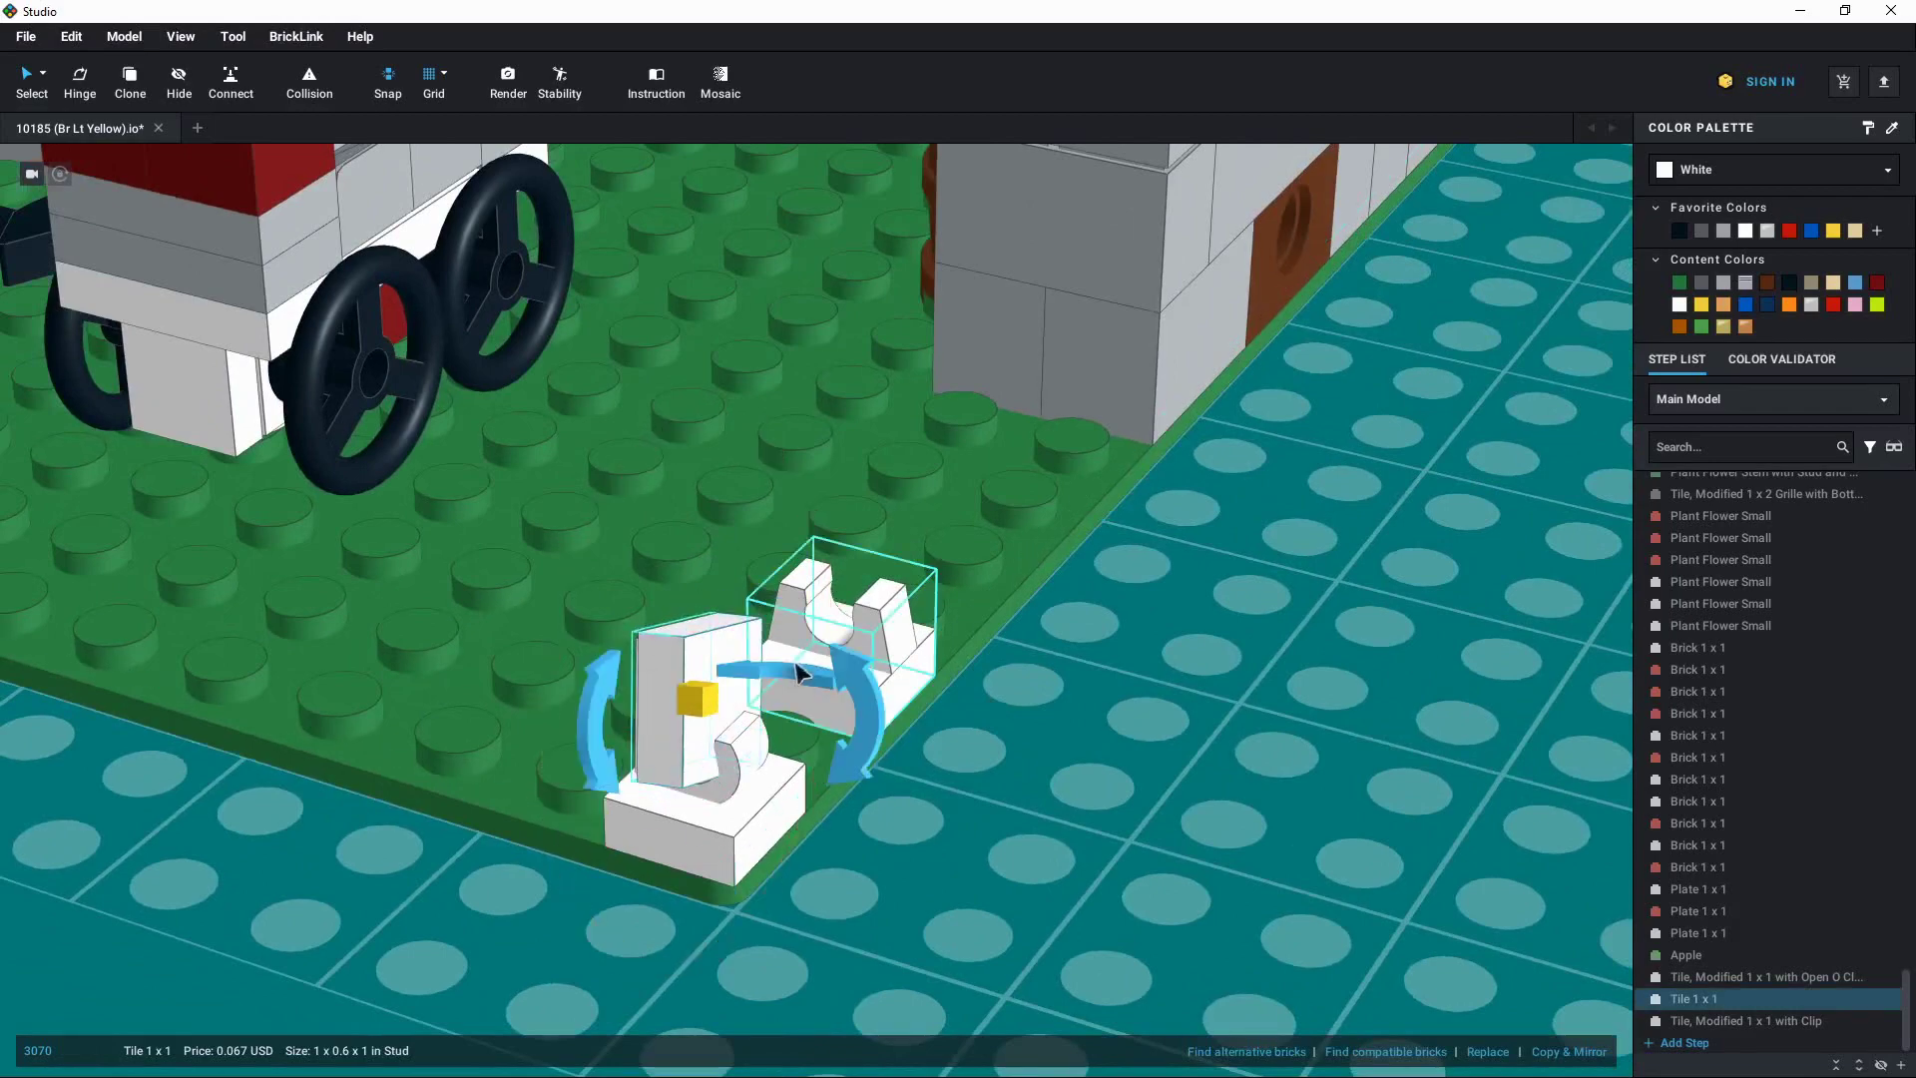
{"action": "left_click", "coordinate": [894, 766]}
Examine the tilted tile from the other side and the whole building with its loose parts from further away
{"action": "right_click_drag", "start_coordinate": [786, 791], "coordinate": [923, 798]}
{"action": "scroll", "coordinate": [1097, 650], "scroll_direction": "down", "scroll_amount": 2}
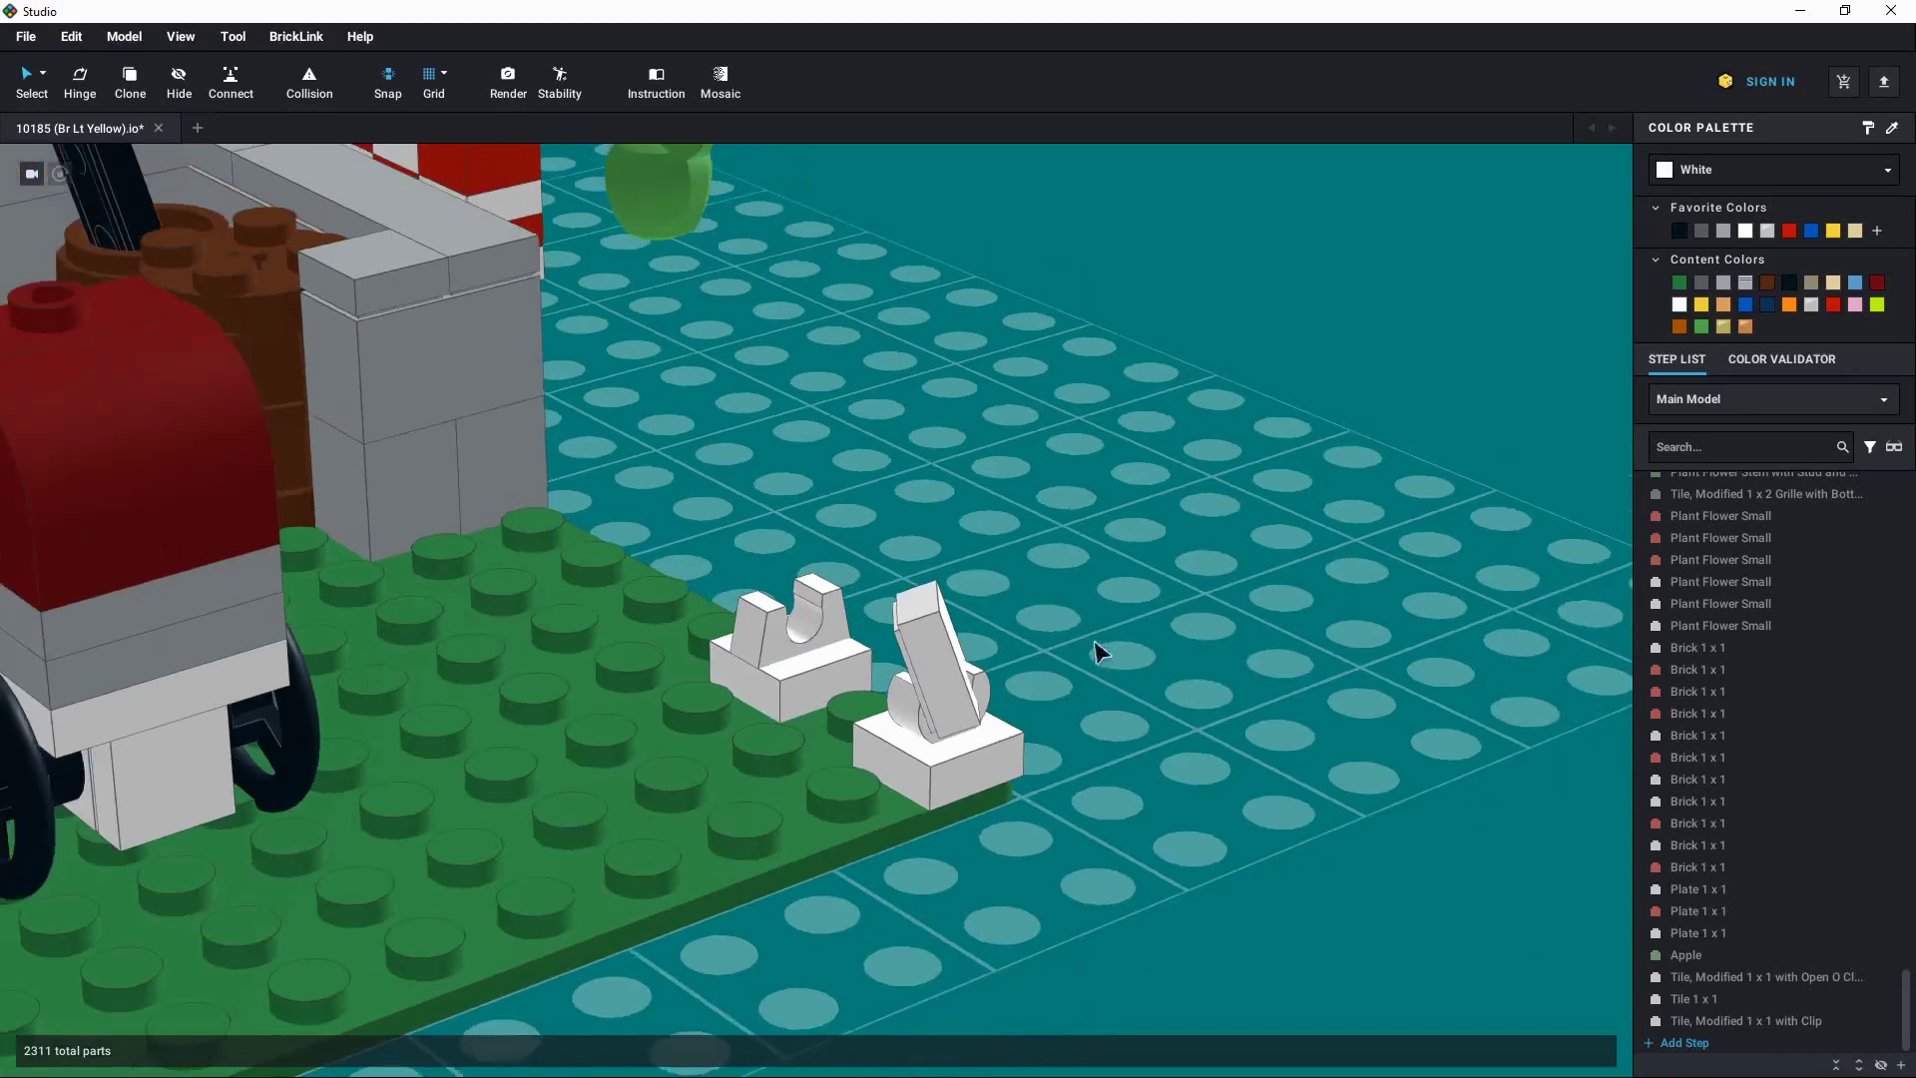
{"action": "right_click_drag", "start_coordinate": [1130, 662], "coordinate": [679, 766]}
{"action": "scroll", "coordinate": [919, 740], "scroll_direction": "down", "scroll_amount": 2}
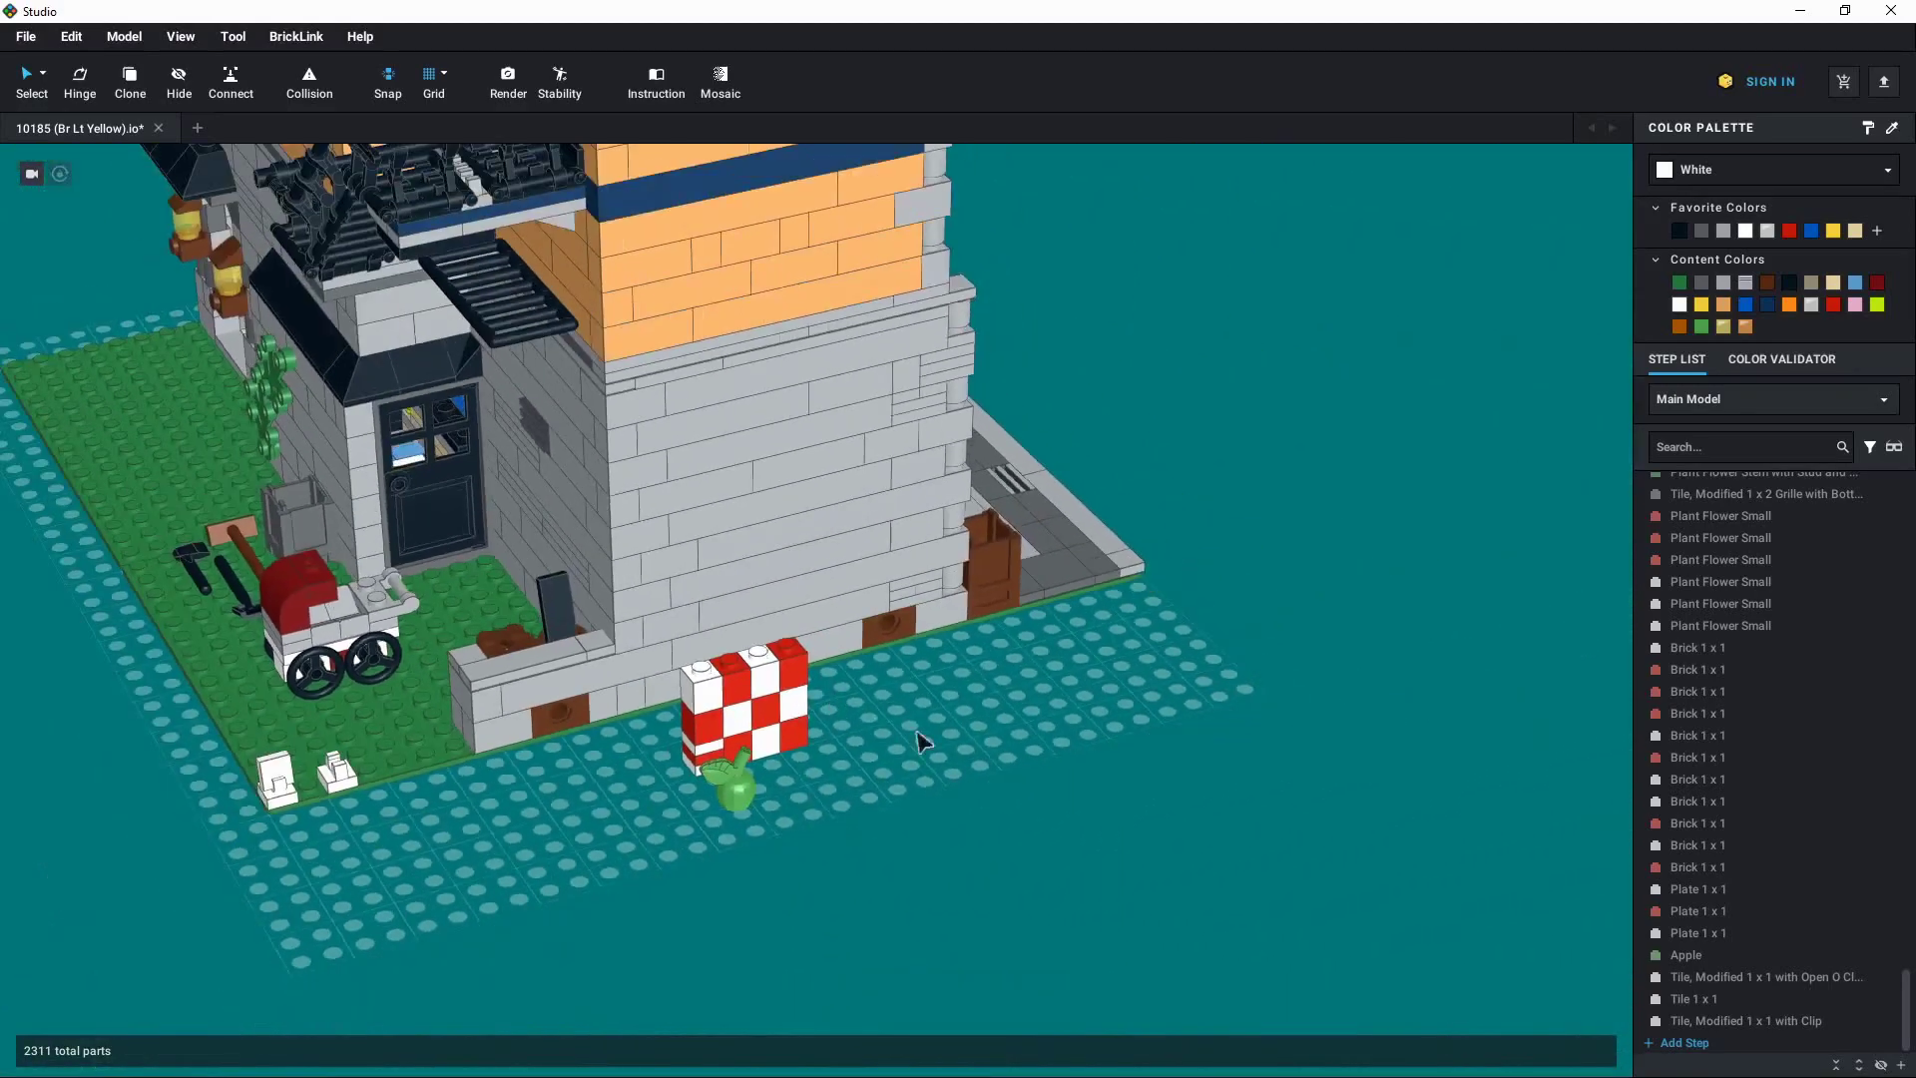
{"action": "right_click_drag", "start_coordinate": [919, 740], "coordinate": [870, 823]}
{"action": "middle_click_drag", "start_coordinate": [754, 811], "coordinate": [903, 874]}
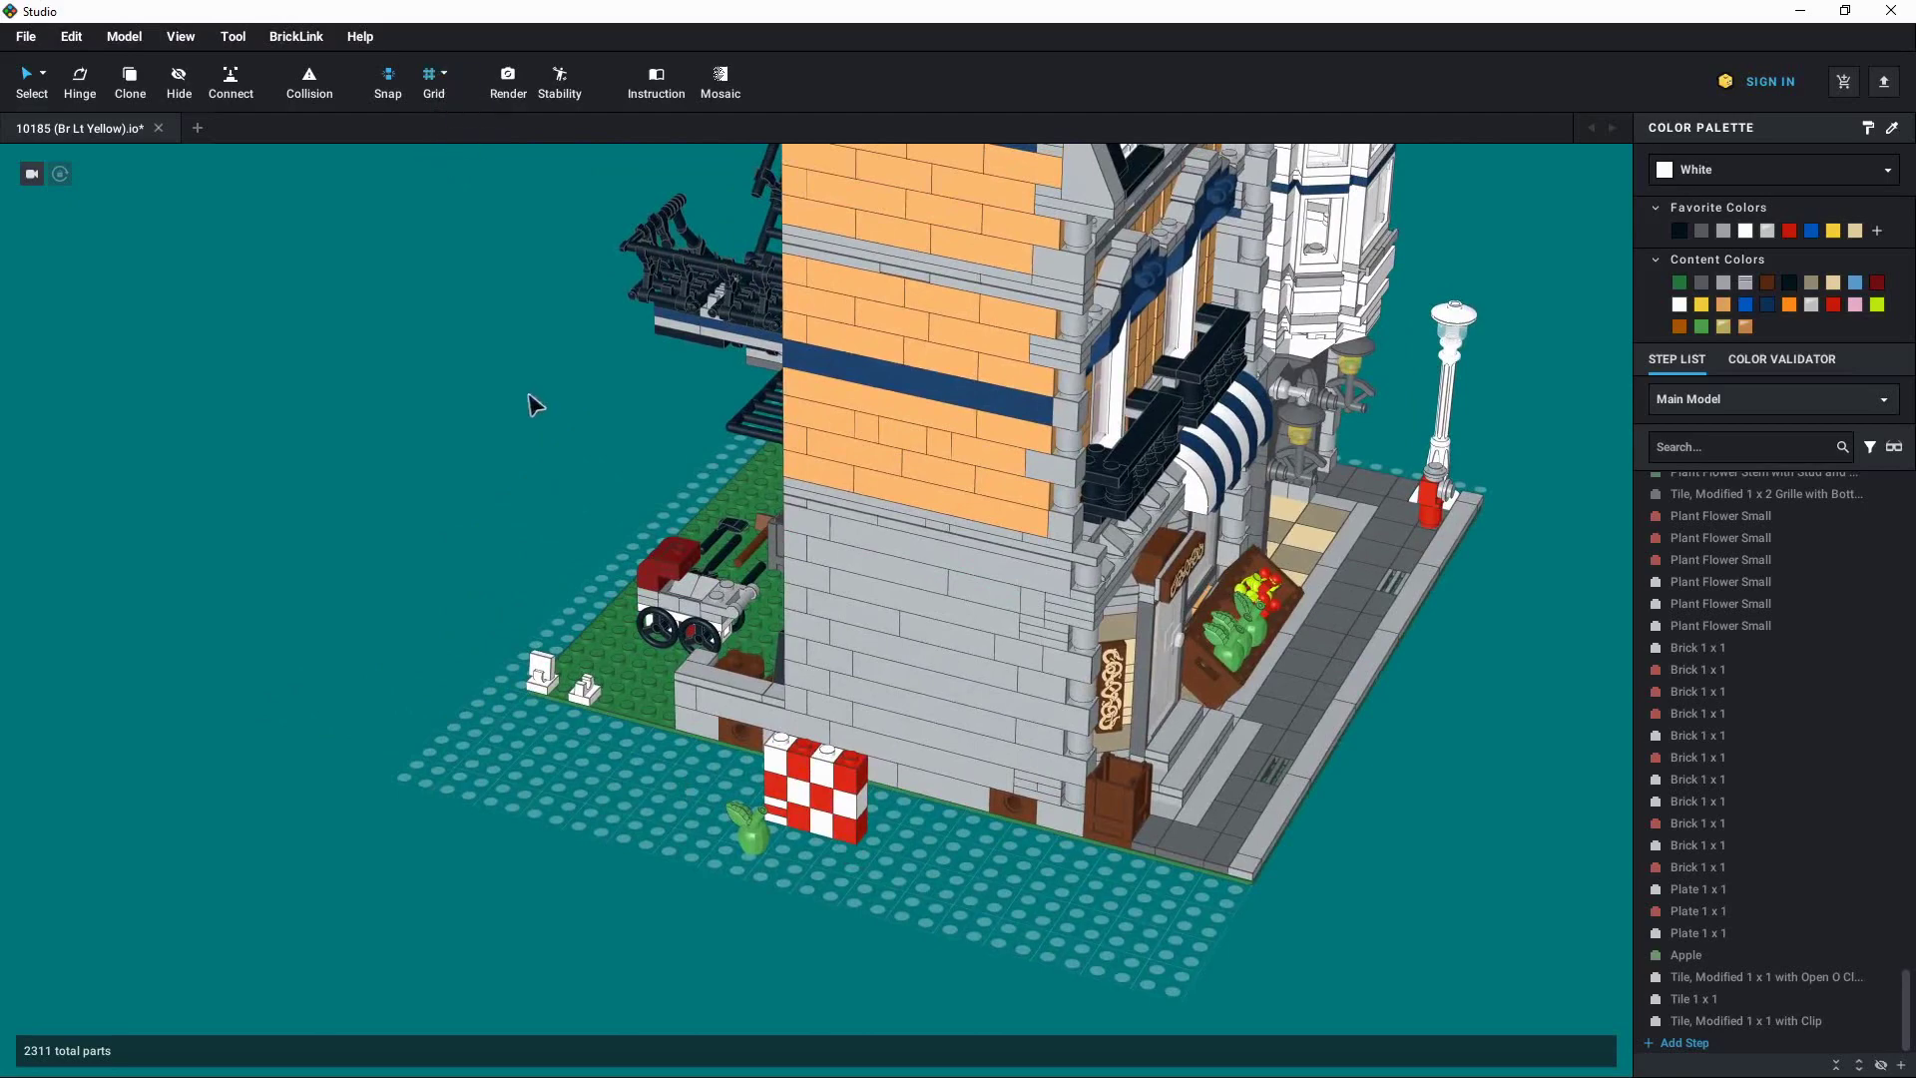
Examine the two white clip tiles at the baseplate corner and the building's side wall with the cart behind it
{"action": "scroll", "coordinate": [505, 578], "scroll_direction": "up", "scroll_amount": 8}
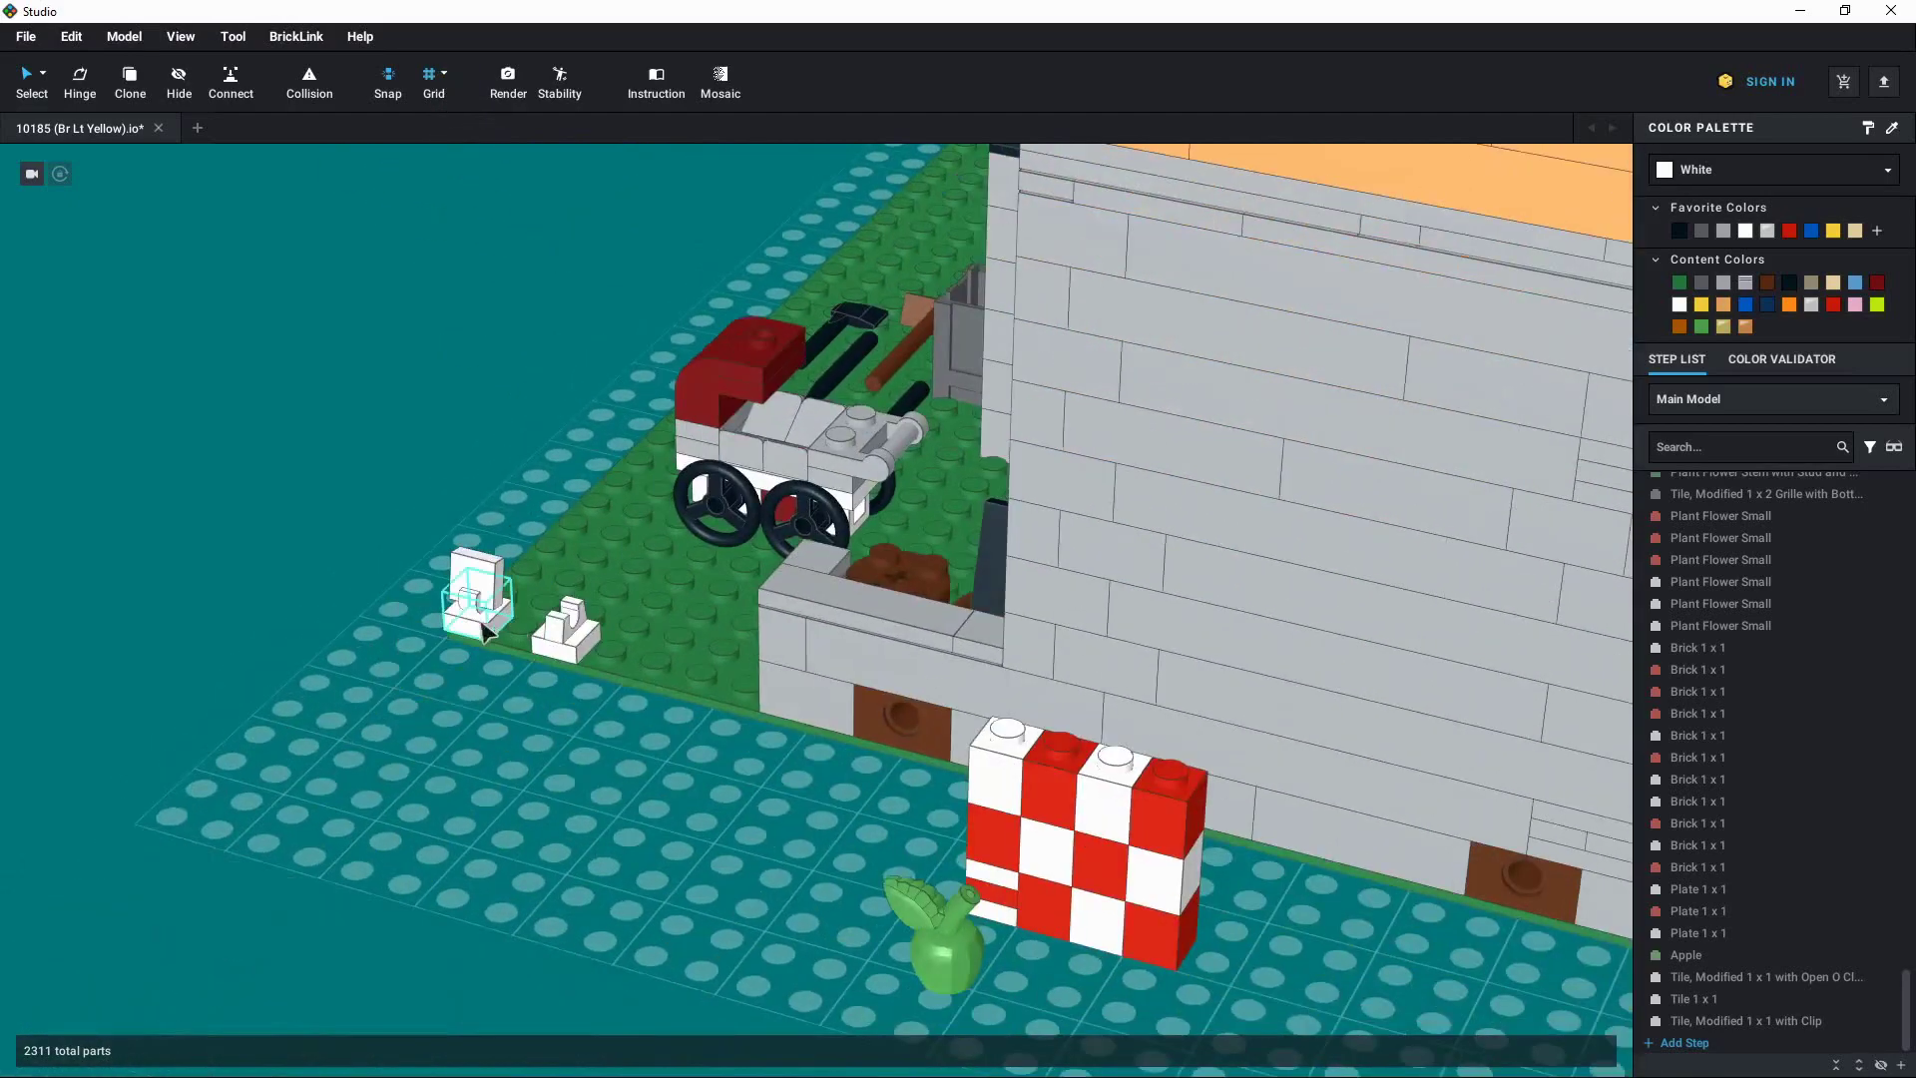
{"action": "scroll", "coordinate": [492, 668], "scroll_direction": "down", "scroll_amount": 3}
{"action": "middle_click_drag", "start_coordinate": [571, 726], "coordinate": [419, 770]}
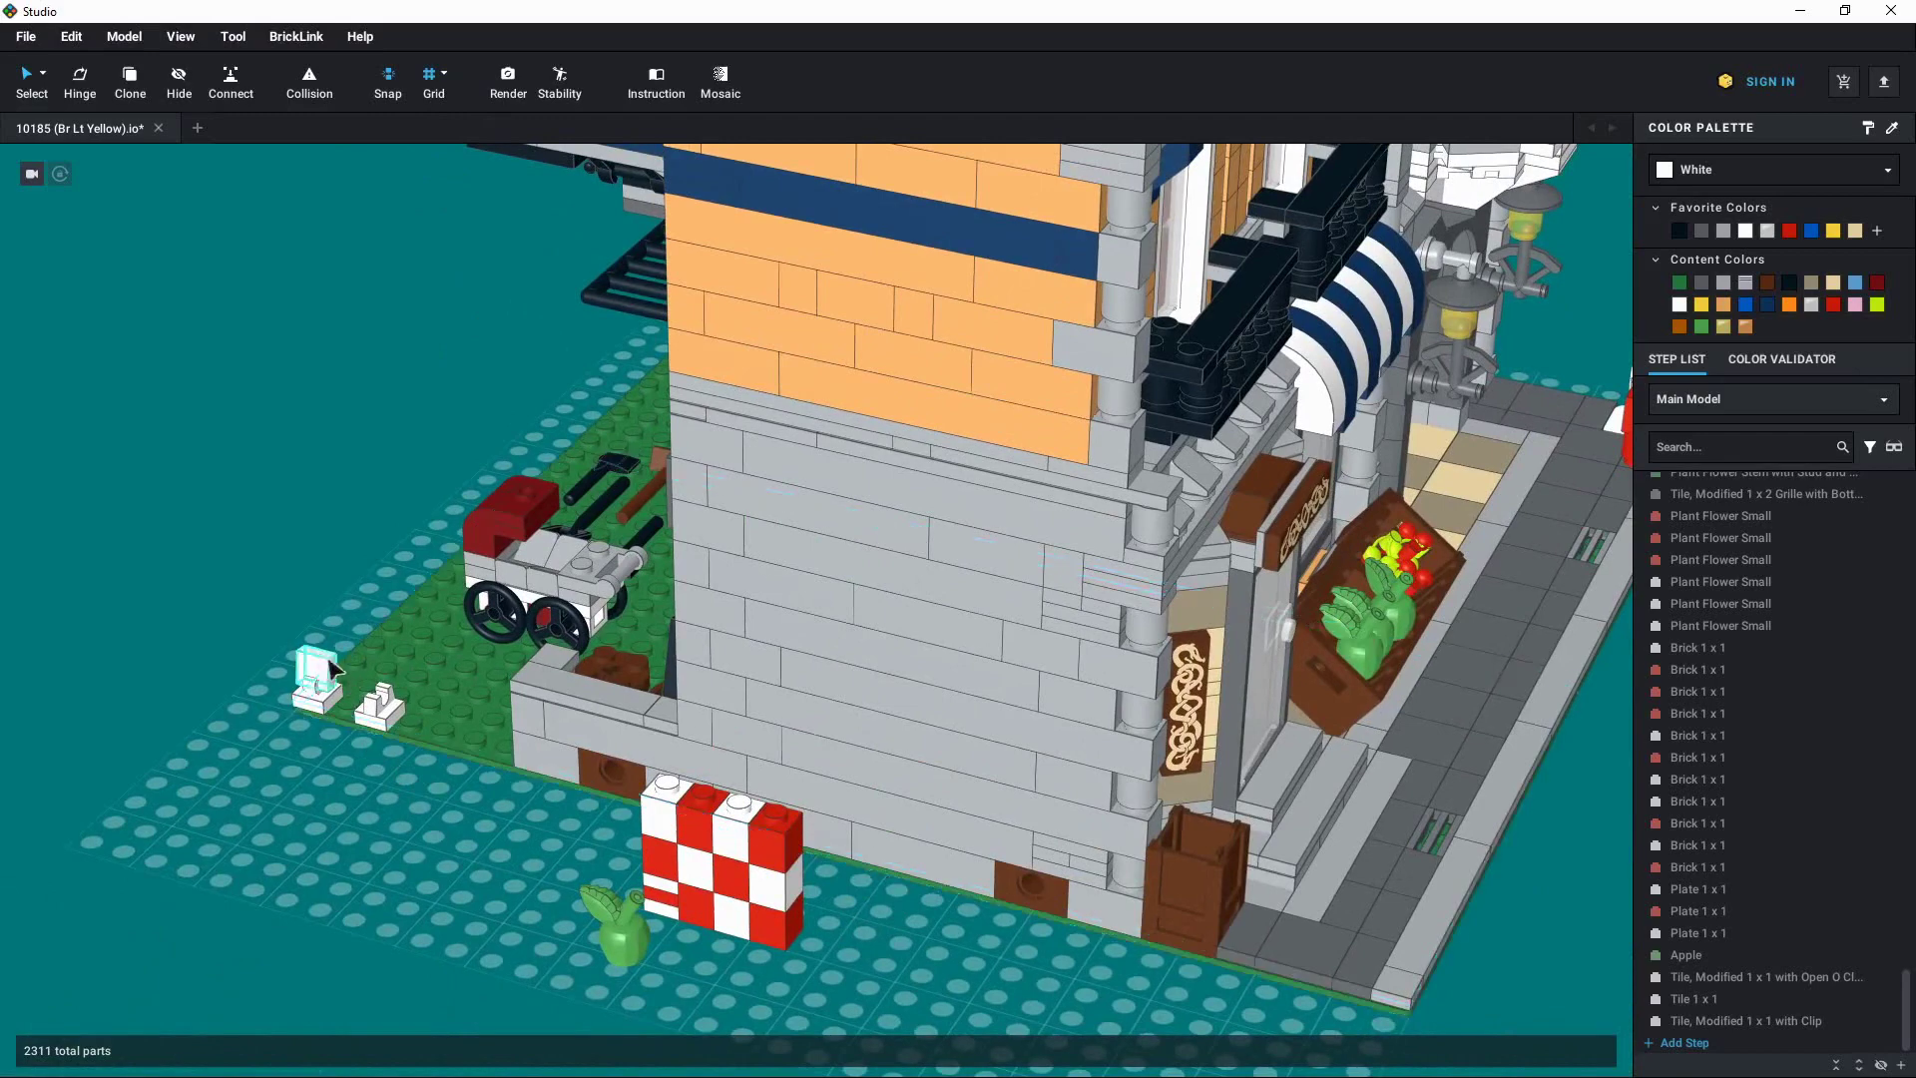
{"action": "scroll", "coordinate": [457, 824], "scroll_direction": "down", "scroll_amount": 2}
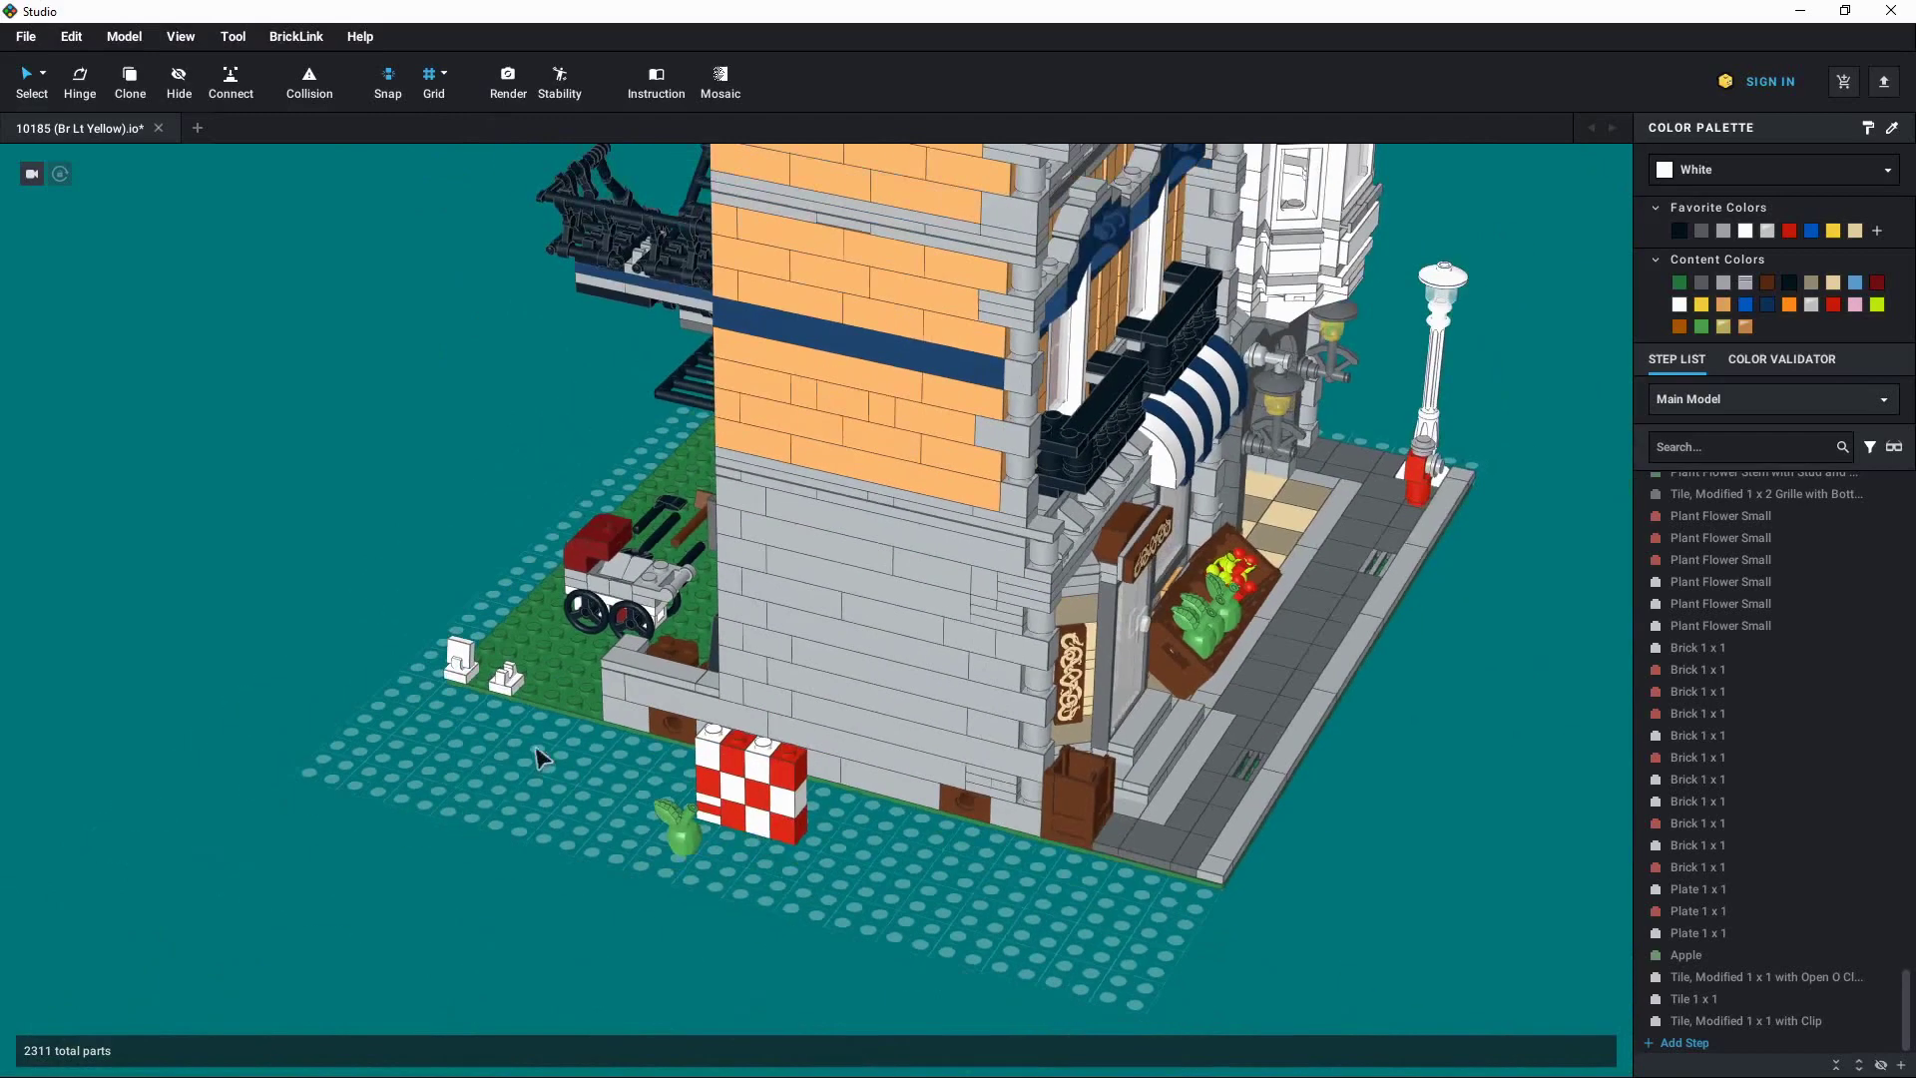
{"action": "scroll", "coordinate": [454, 753], "scroll_direction": "up", "scroll_amount": 3}
{"action": "scroll", "coordinate": [451, 750], "scroll_direction": "down", "scroll_amount": 3}
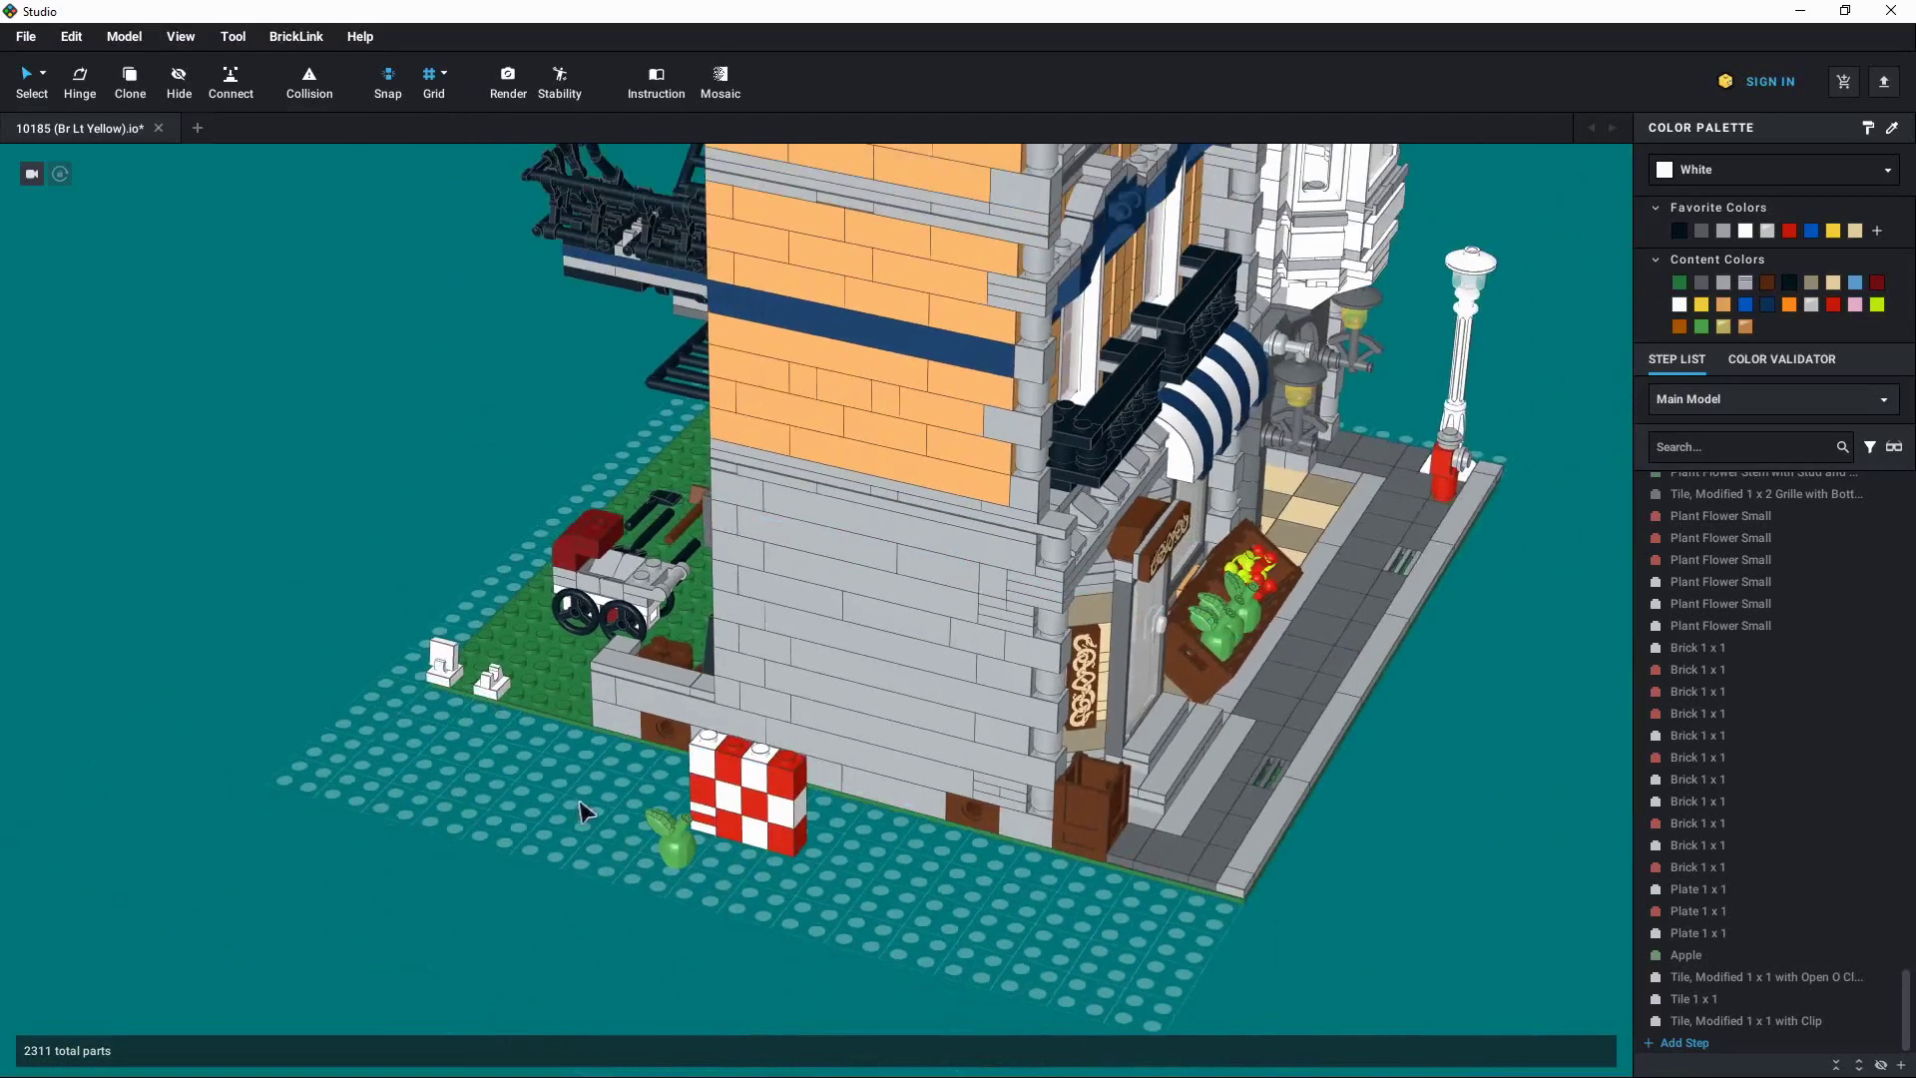
{"action": "middle_click_drag", "start_coordinate": [586, 811], "coordinate": [477, 833]}
{"action": "scroll", "coordinate": [442, 686], "scroll_direction": "up", "scroll_amount": 6}
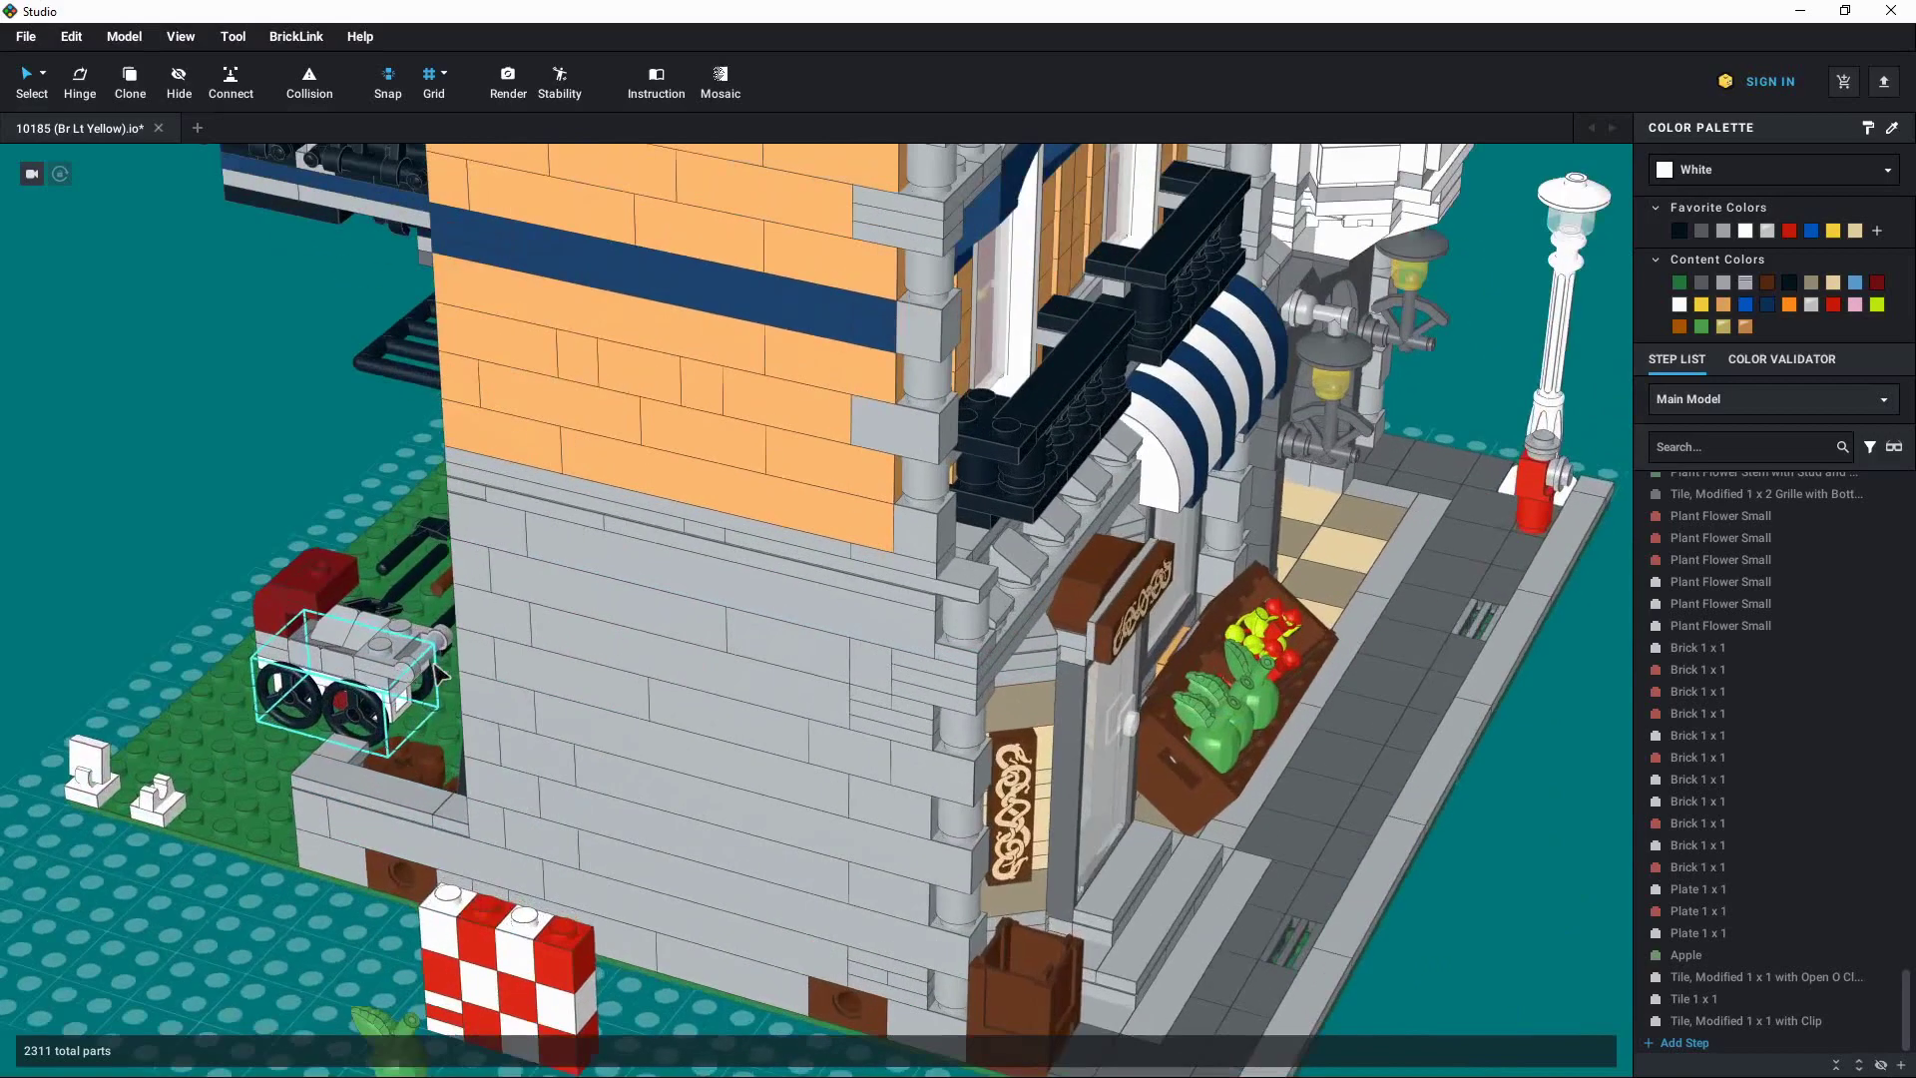
{"action": "scroll", "coordinate": [671, 701], "scroll_direction": "up", "scroll_amount": 3}
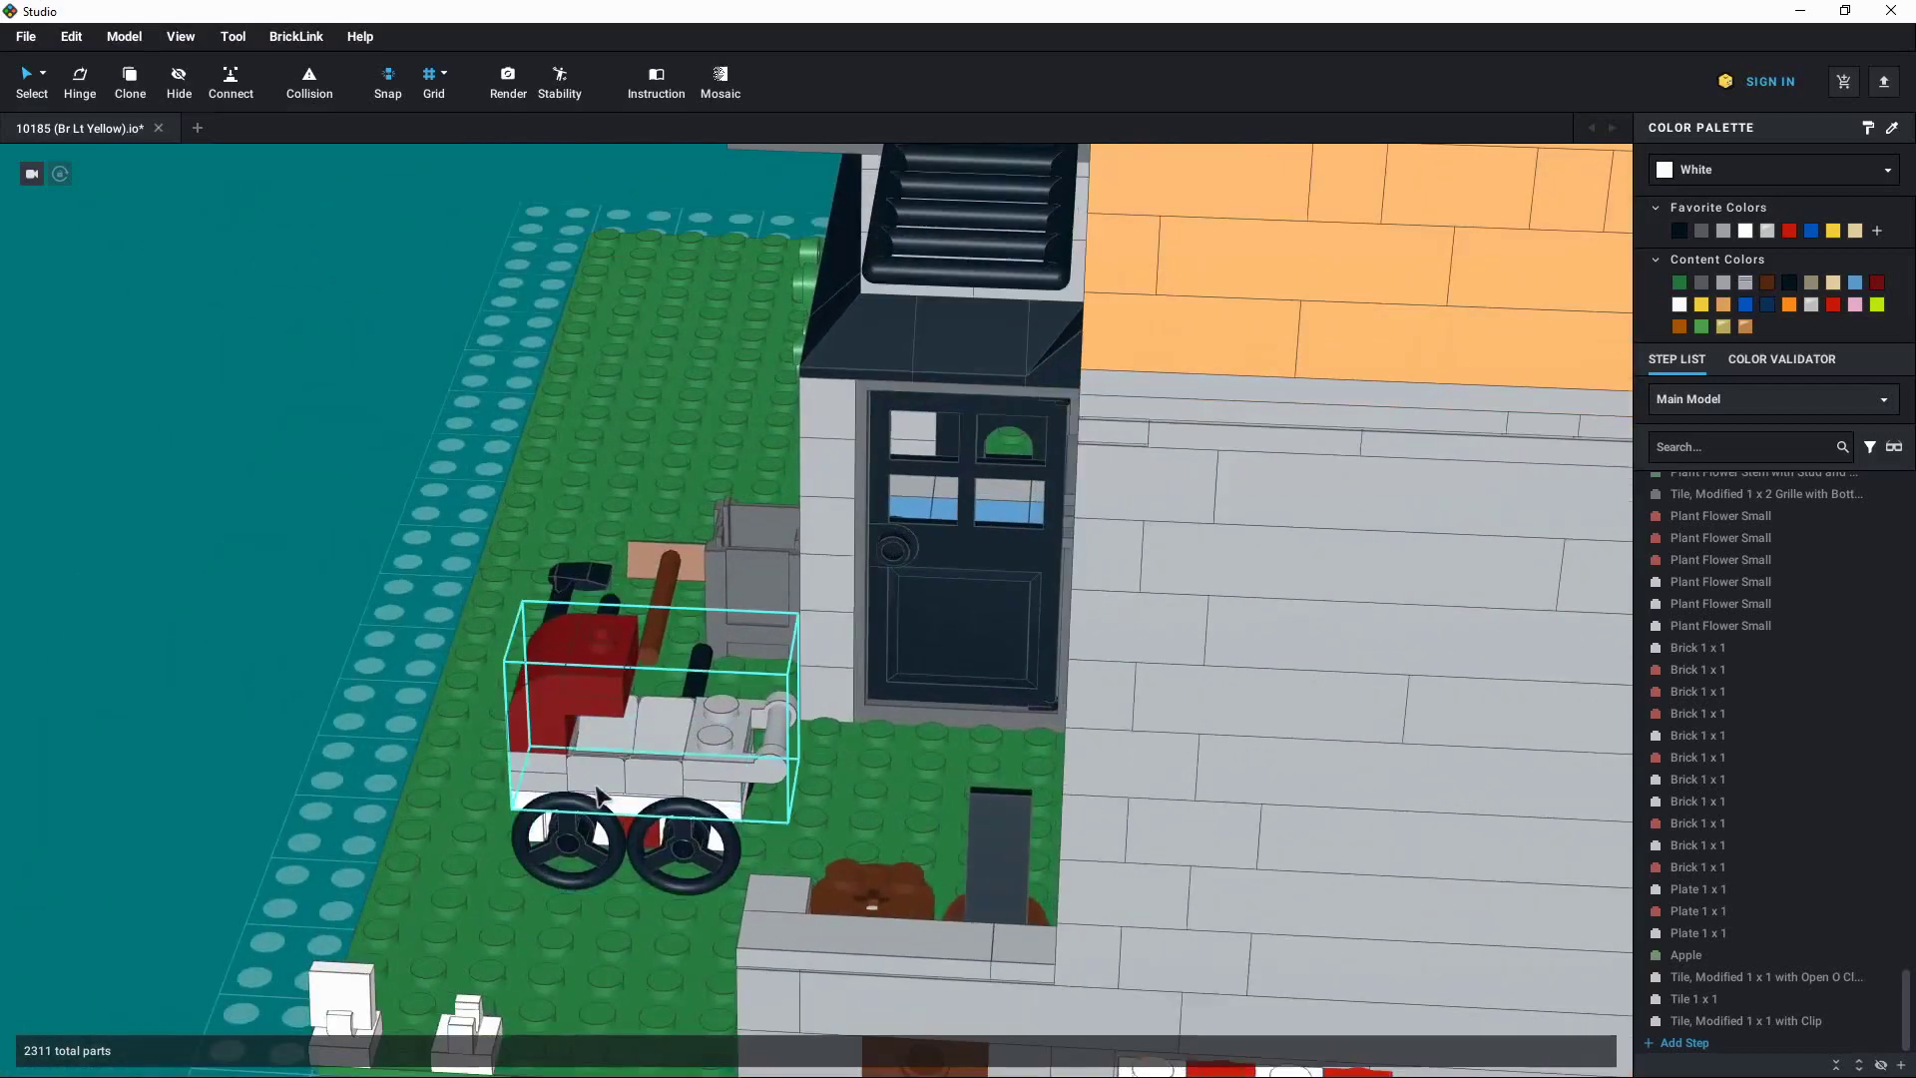
Move the empty Tile, Modified 1 x 1 with Clip across the green baseplate, past the cart to the open studs beyond the tools
{"action": "middle_click_drag", "start_coordinate": [459, 1030], "coordinate": [611, 662]}
{"action": "left_click_drag", "start_coordinate": [606, 672], "coordinate": [619, 514]}
{"action": "middle_click_drag", "start_coordinate": [618, 513], "coordinate": [736, 740]}
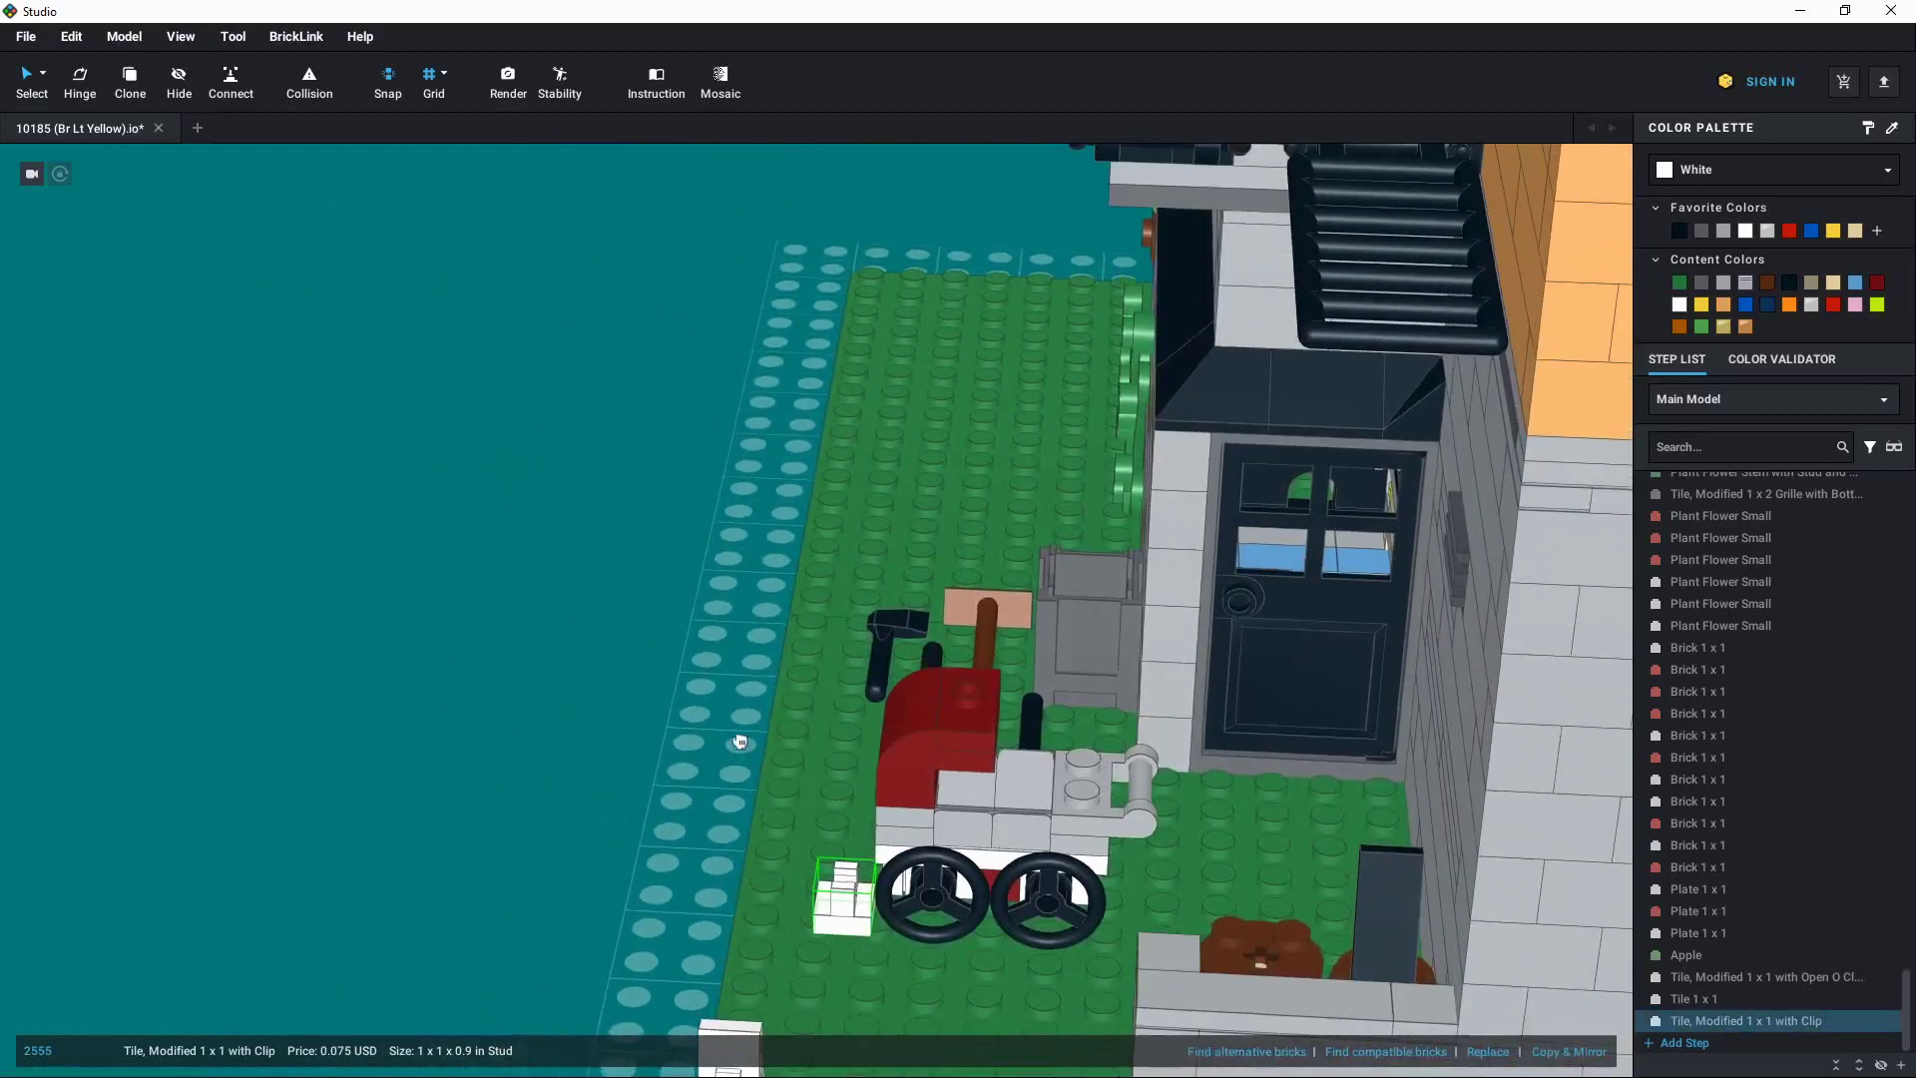
{"action": "left_click_drag", "start_coordinate": [735, 739], "coordinate": [846, 504]}
{"action": "right_click_drag", "start_coordinate": [846, 504], "coordinate": [1068, 638]}
{"action": "left_click_drag", "start_coordinate": [1068, 638], "coordinate": [778, 686]}
{"action": "middle_click_drag", "start_coordinate": [778, 687], "coordinate": [921, 743]}
{"action": "left_click_drag", "start_coordinate": [921, 743], "coordinate": [746, 534]}
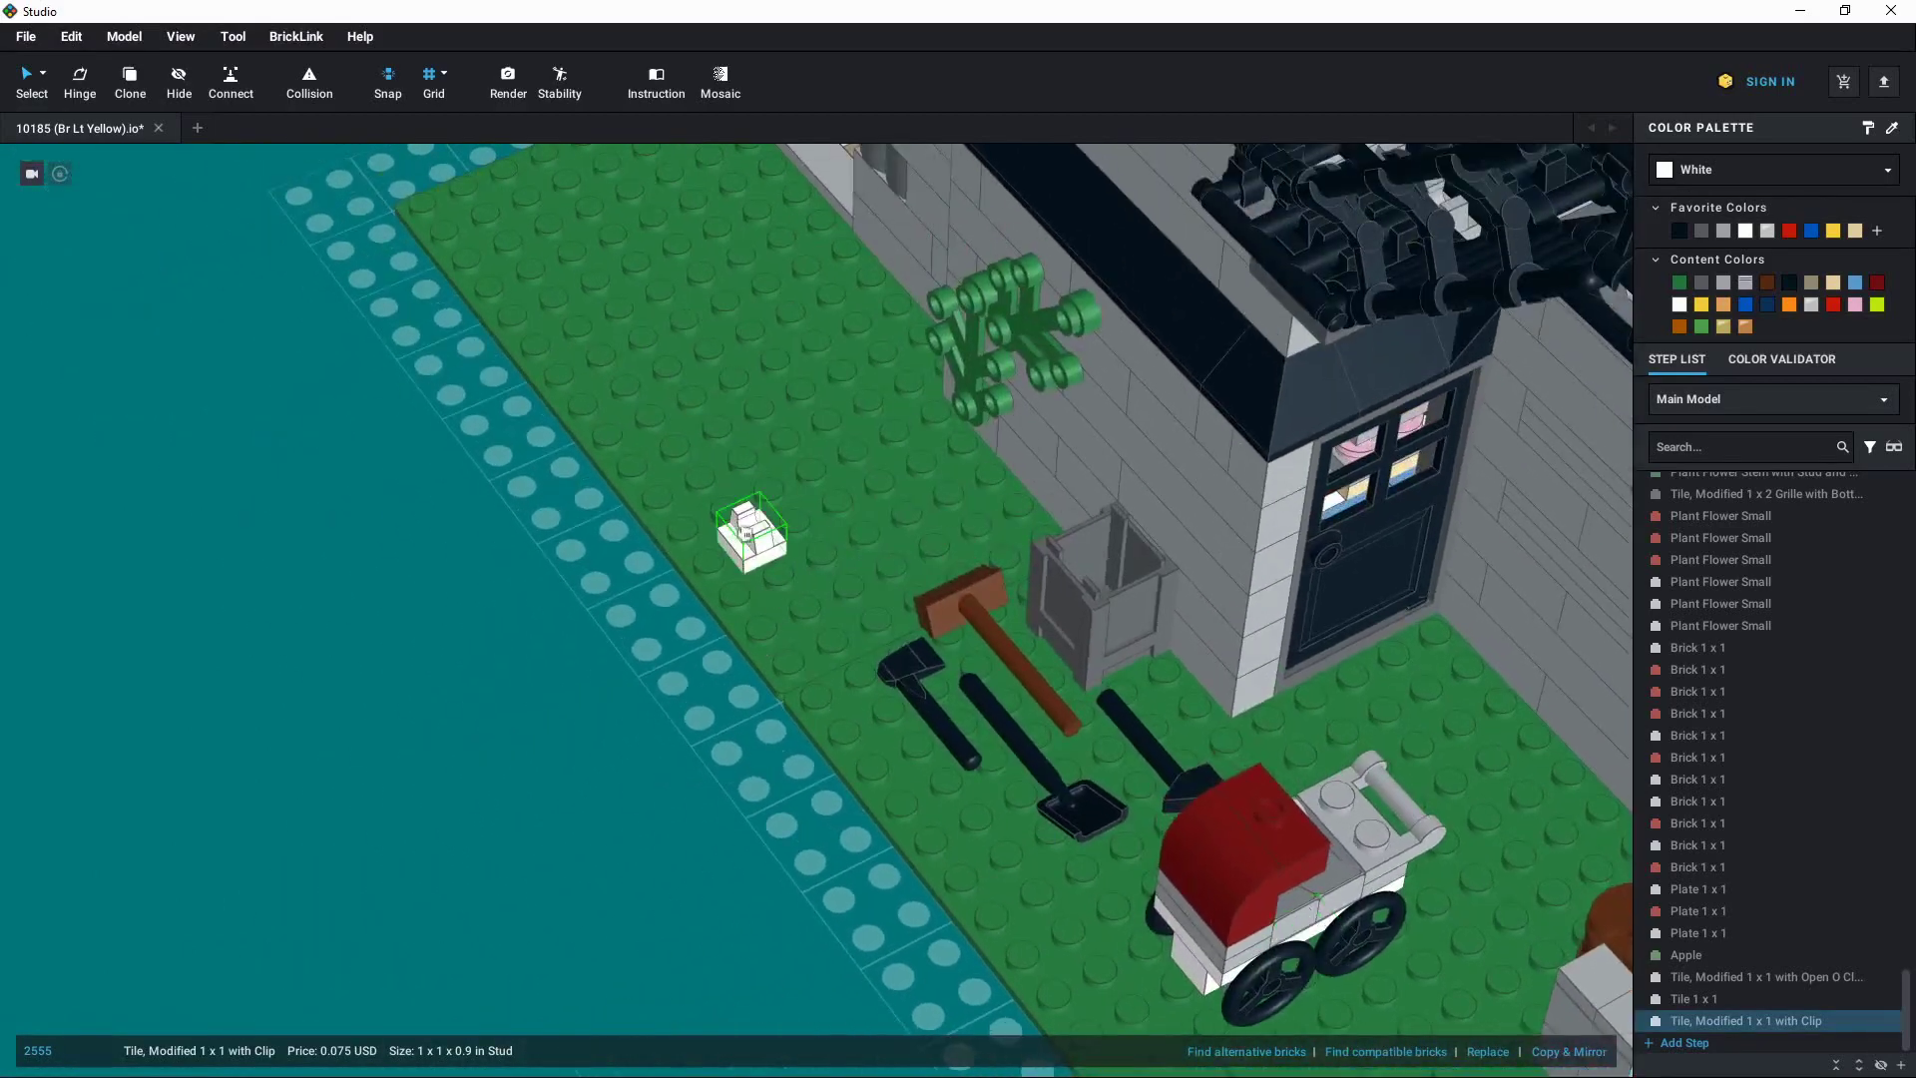
{"action": "left_click_drag", "start_coordinate": [824, 443], "coordinate": [805, 449]}
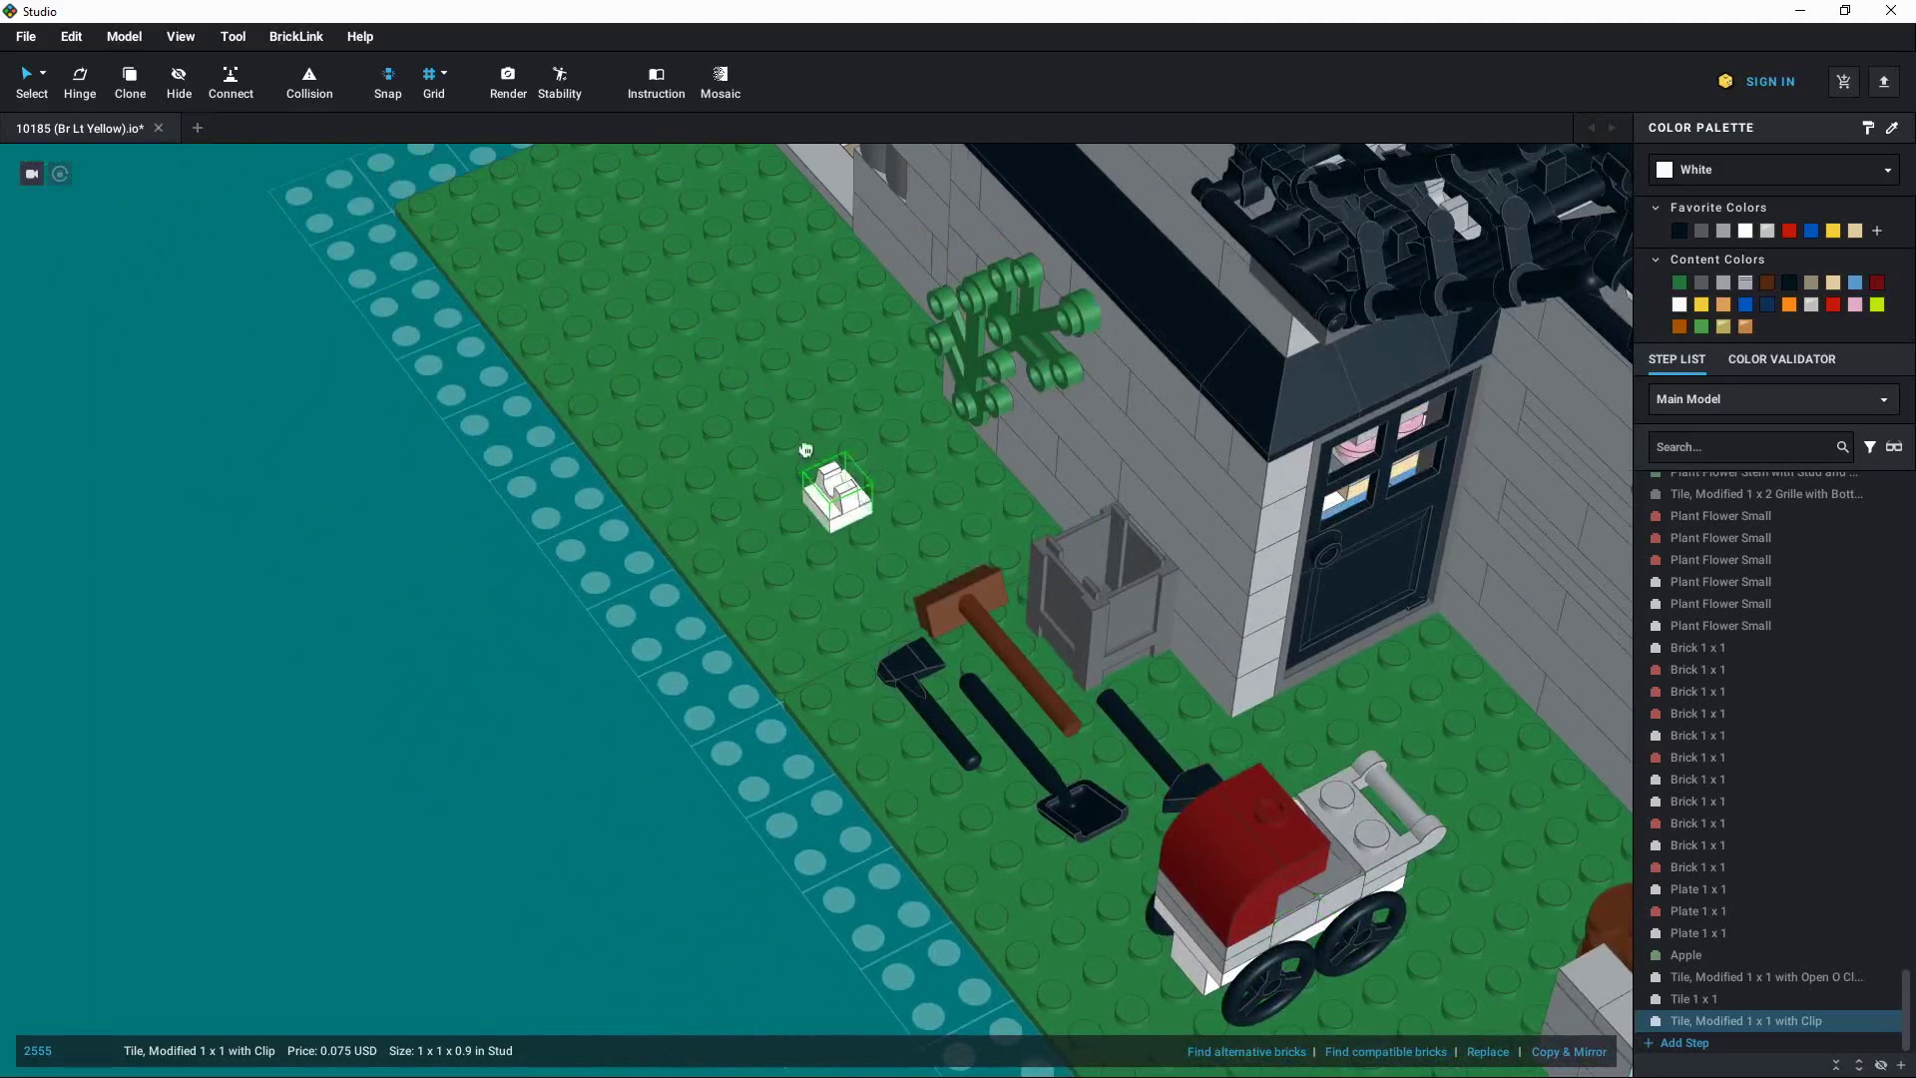
Bring the empty clip tile back to the baseplate's edge, one stud away from the corner clip holding the tile, and deselect it
{"action": "left_click_drag", "start_coordinate": [827, 513], "coordinate": [877, 710]}
{"action": "middle_click_drag", "start_coordinate": [878, 710], "coordinate": [749, 539]}
{"action": "left_click_drag", "start_coordinate": [748, 539], "coordinate": [906, 664]}
{"action": "middle_click_drag", "start_coordinate": [1077, 970], "coordinate": [893, 659]}
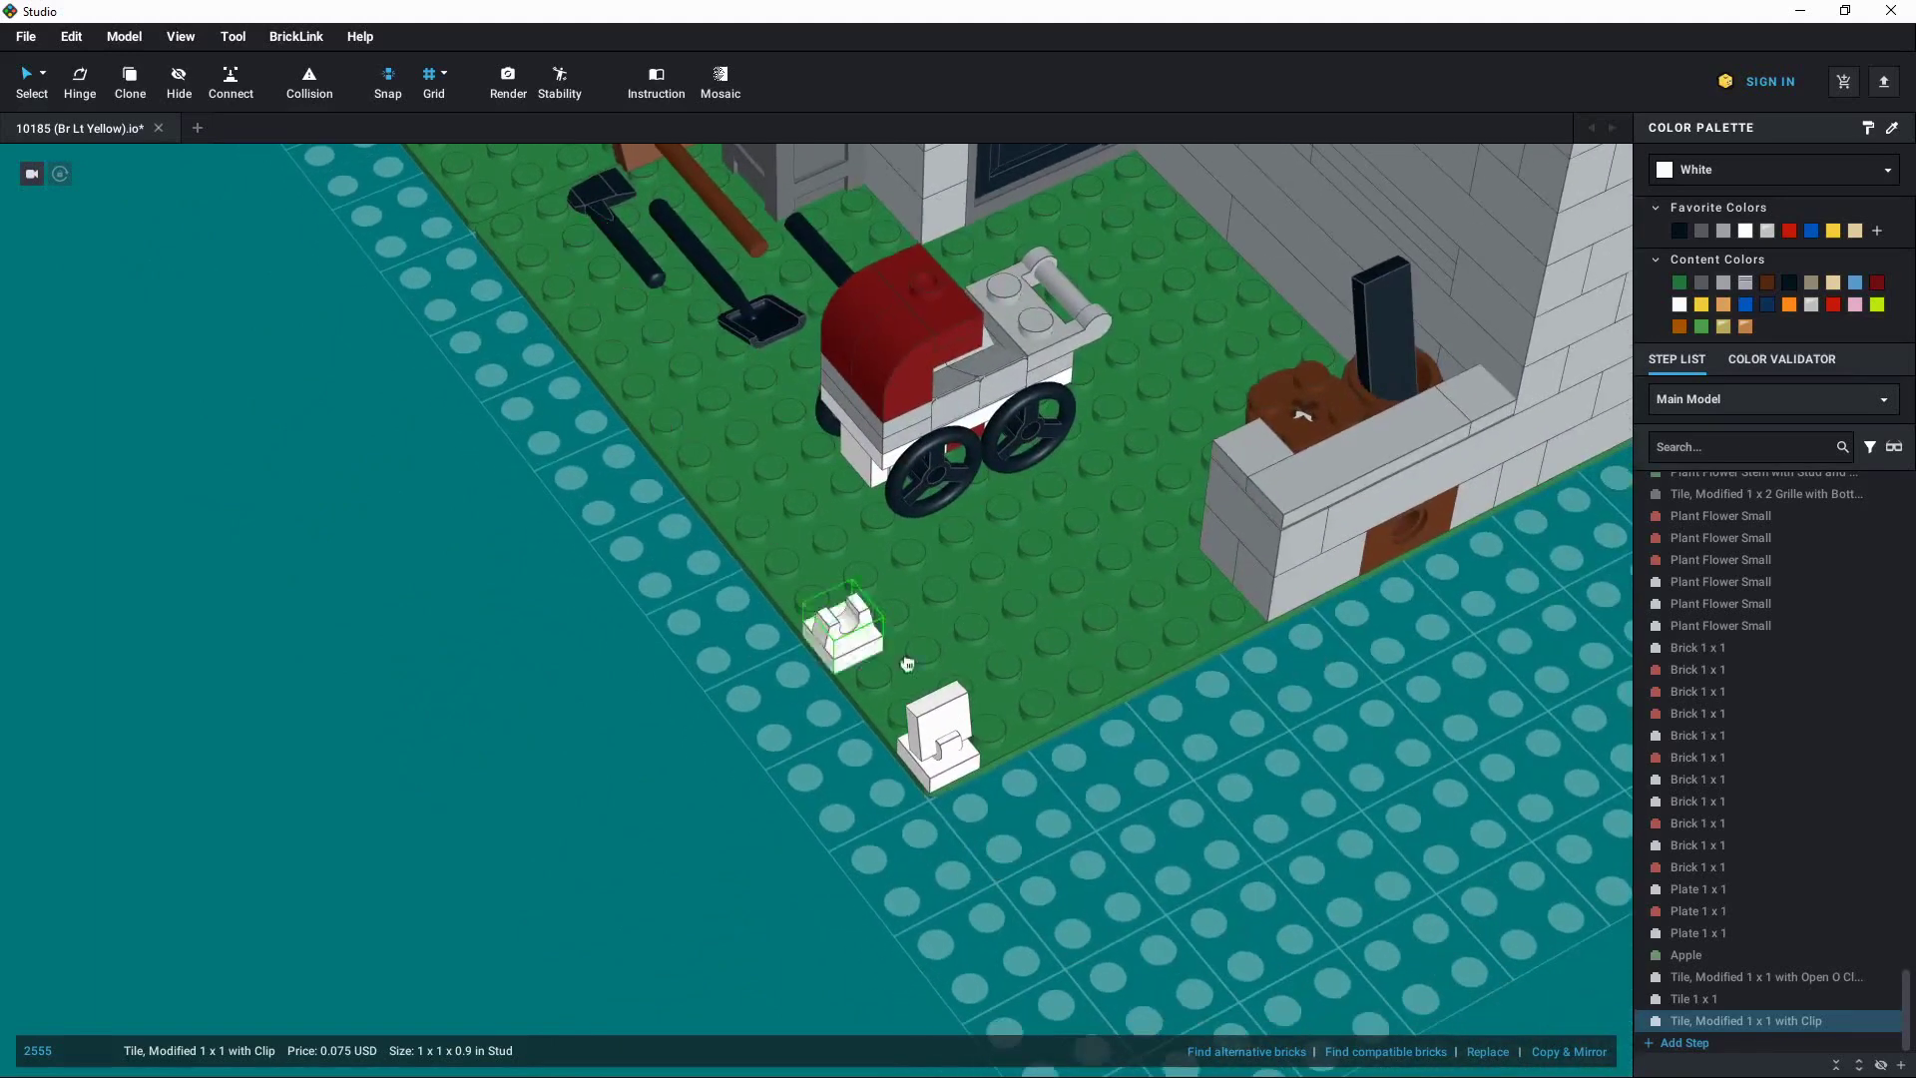
{"action": "scroll", "coordinate": [928, 669], "scroll_direction": "up", "scroll_amount": 2}
{"action": "left_click_drag", "start_coordinate": [906, 665], "coordinate": [998, 703]}
{"action": "middle_click_drag", "start_coordinate": [1099, 732], "coordinate": [913, 641]}
{"action": "left_click_drag", "start_coordinate": [998, 702], "coordinate": [944, 668]}
{"action": "left_click", "coordinate": [988, 763]}
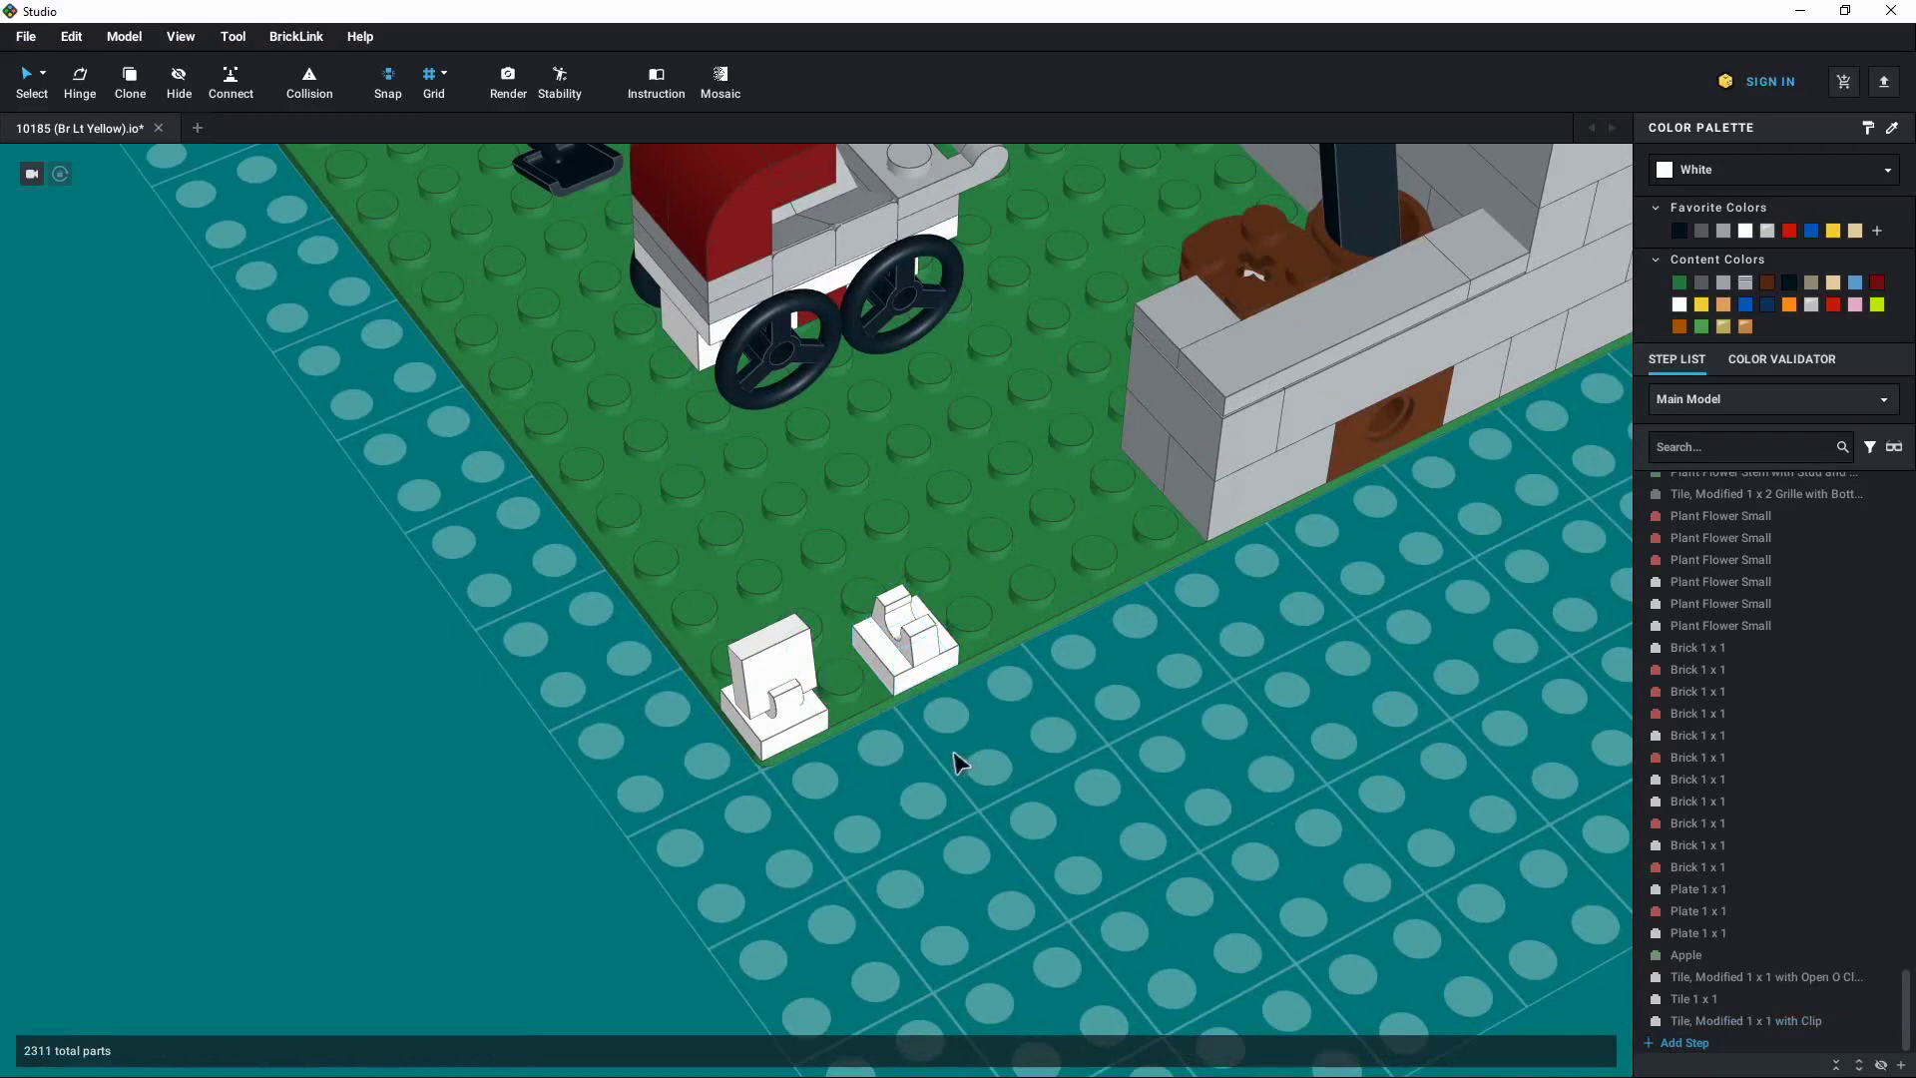
Move the empty clip tile inward from the baseplate's edge onto the studs in front of the cart and deselect everything
{"action": "scroll", "coordinate": [928, 743], "scroll_direction": "up", "scroll_amount": 2}
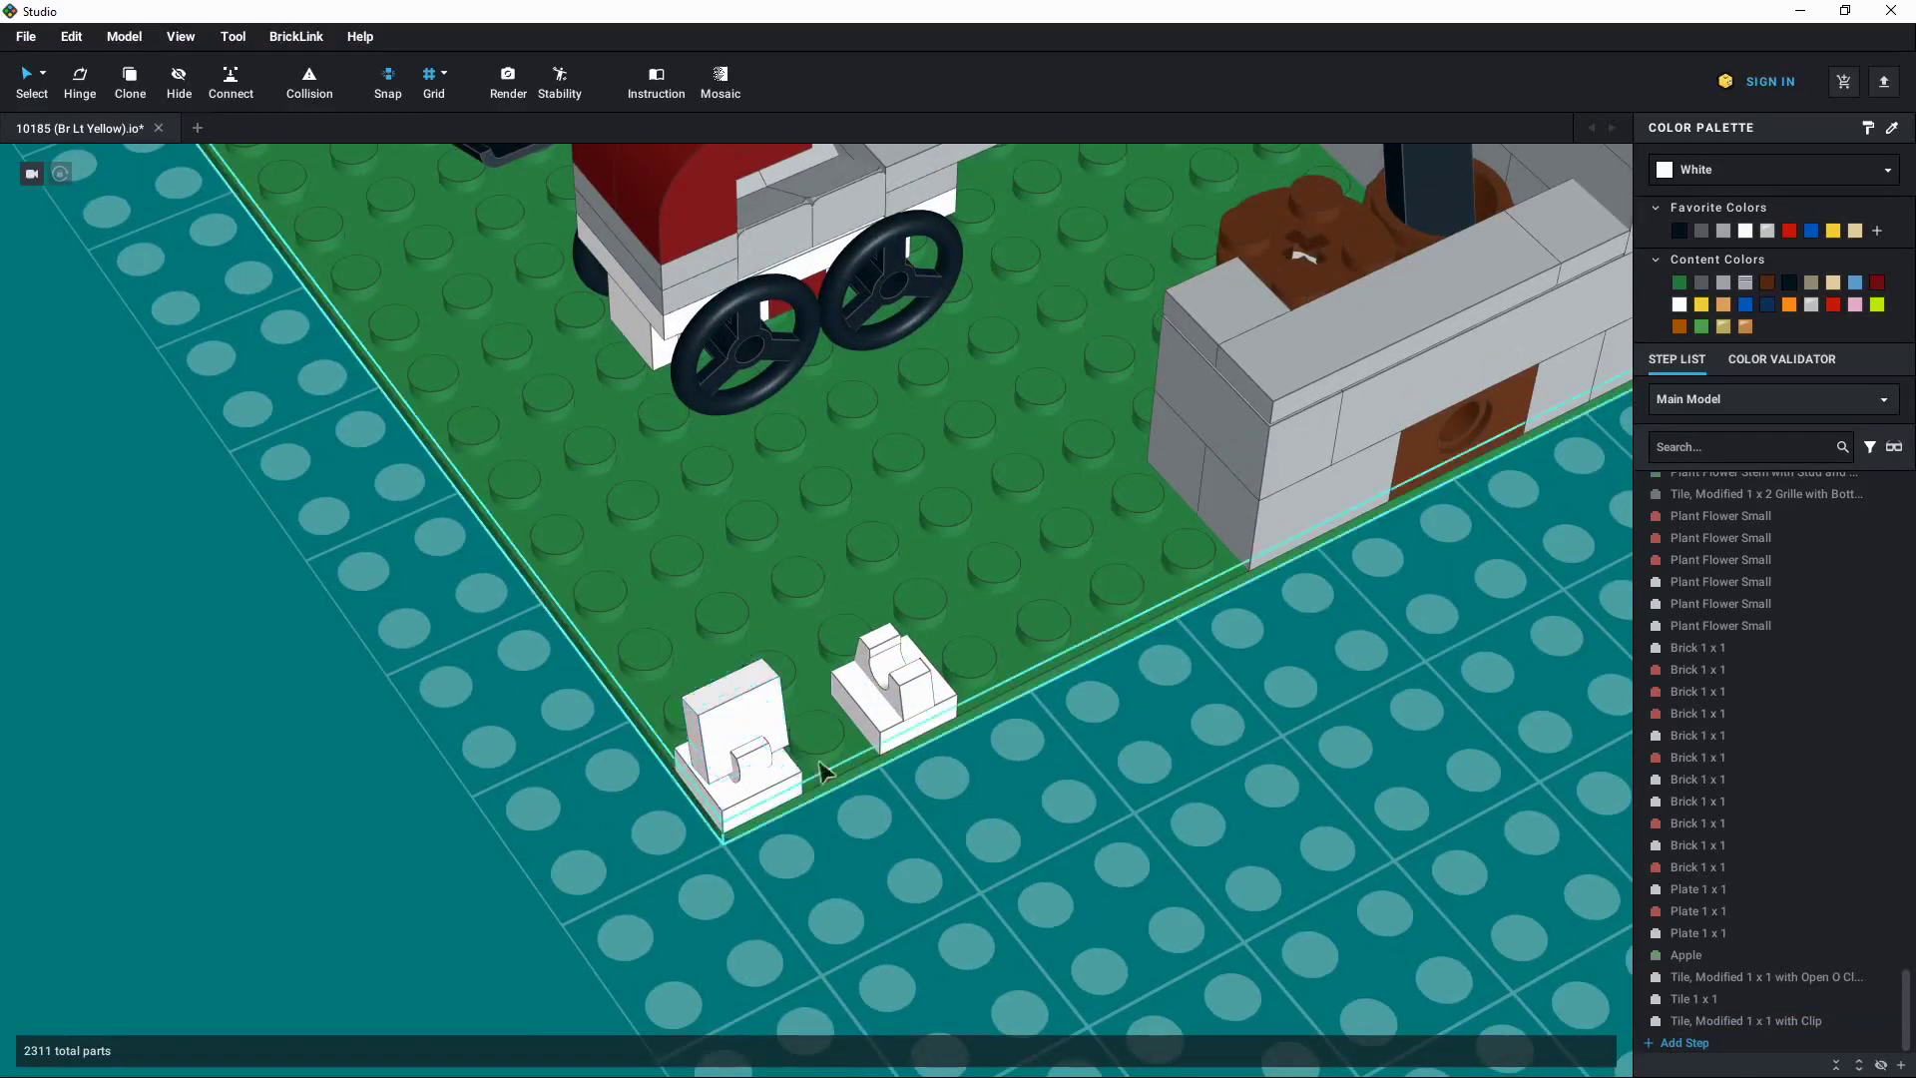
{"action": "scroll", "coordinate": [949, 760], "scroll_direction": "down", "scroll_amount": 3}
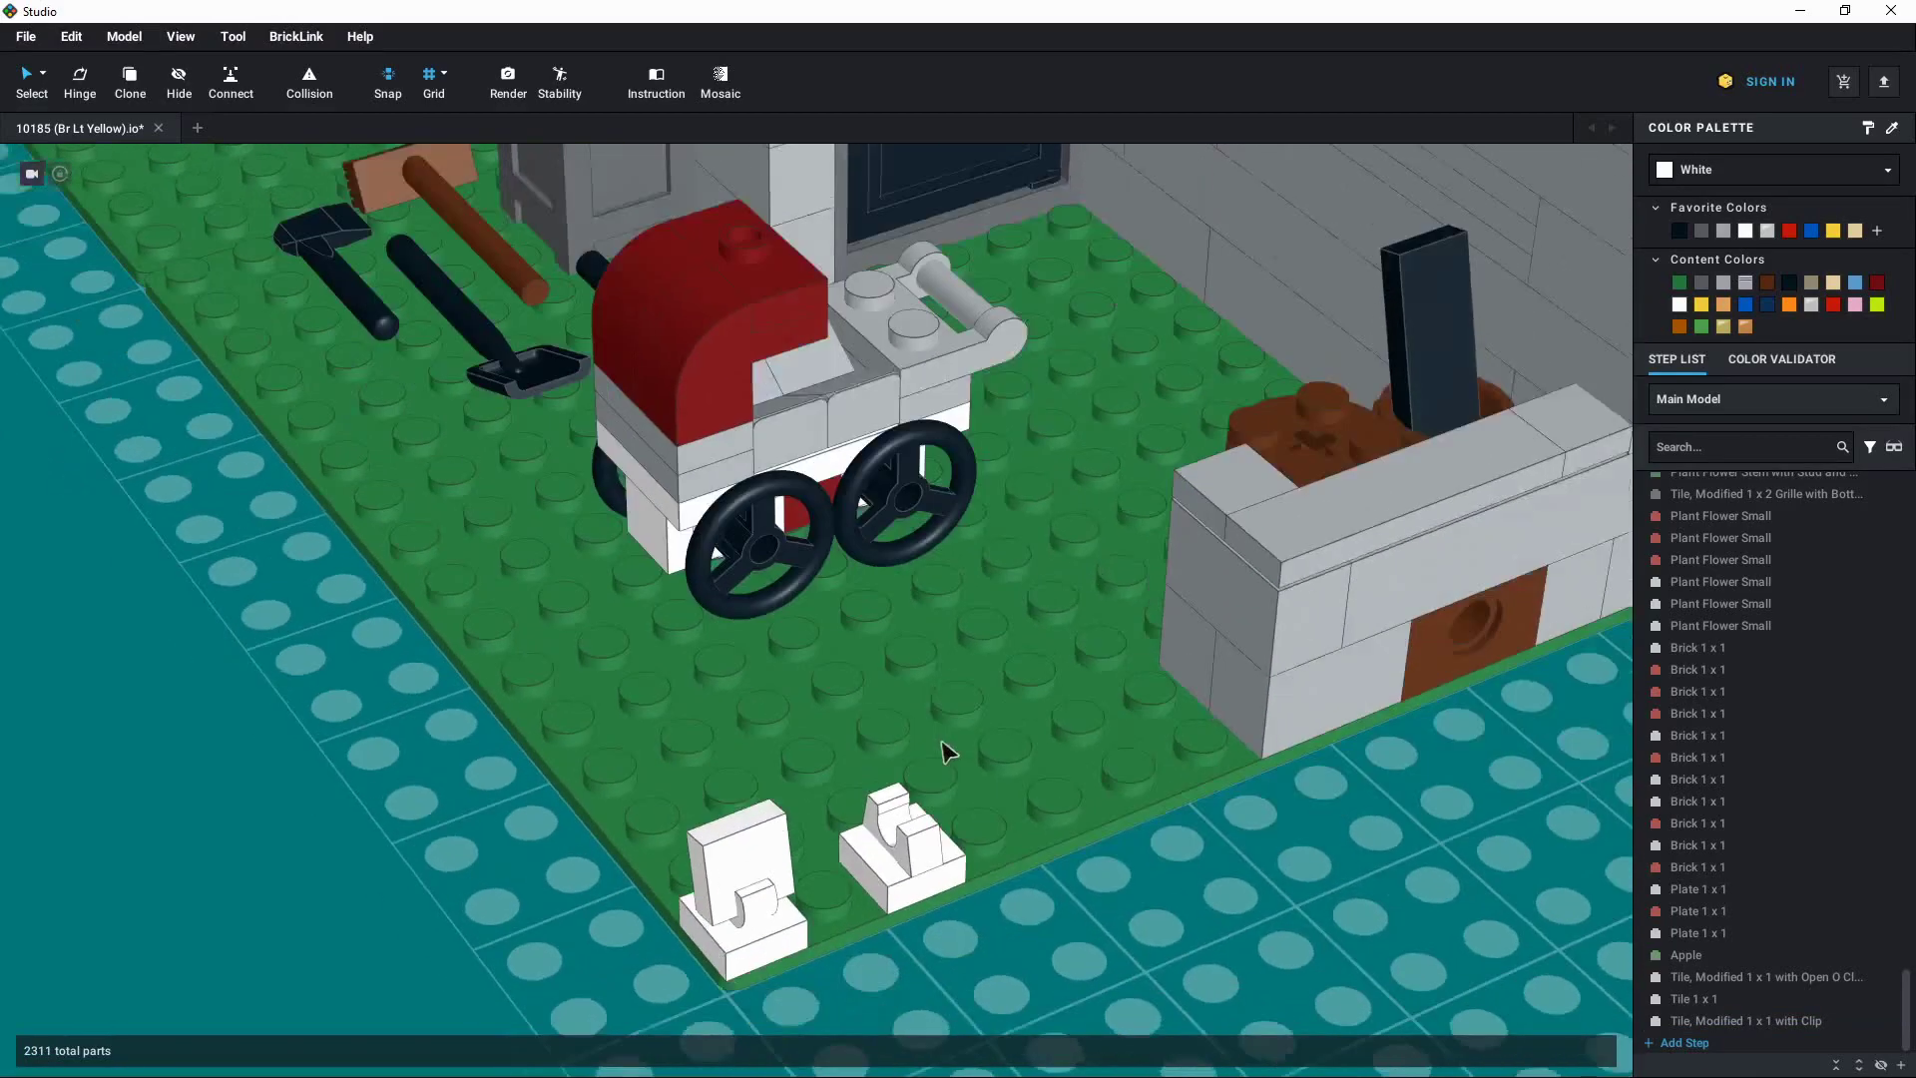
{"action": "scroll", "coordinate": [928, 758], "scroll_direction": "up", "scroll_amount": 4}
{"action": "middle_click_drag", "start_coordinate": [1013, 676], "coordinate": [893, 741]}
{"action": "left_click_drag", "start_coordinate": [915, 760], "coordinate": [991, 591]}
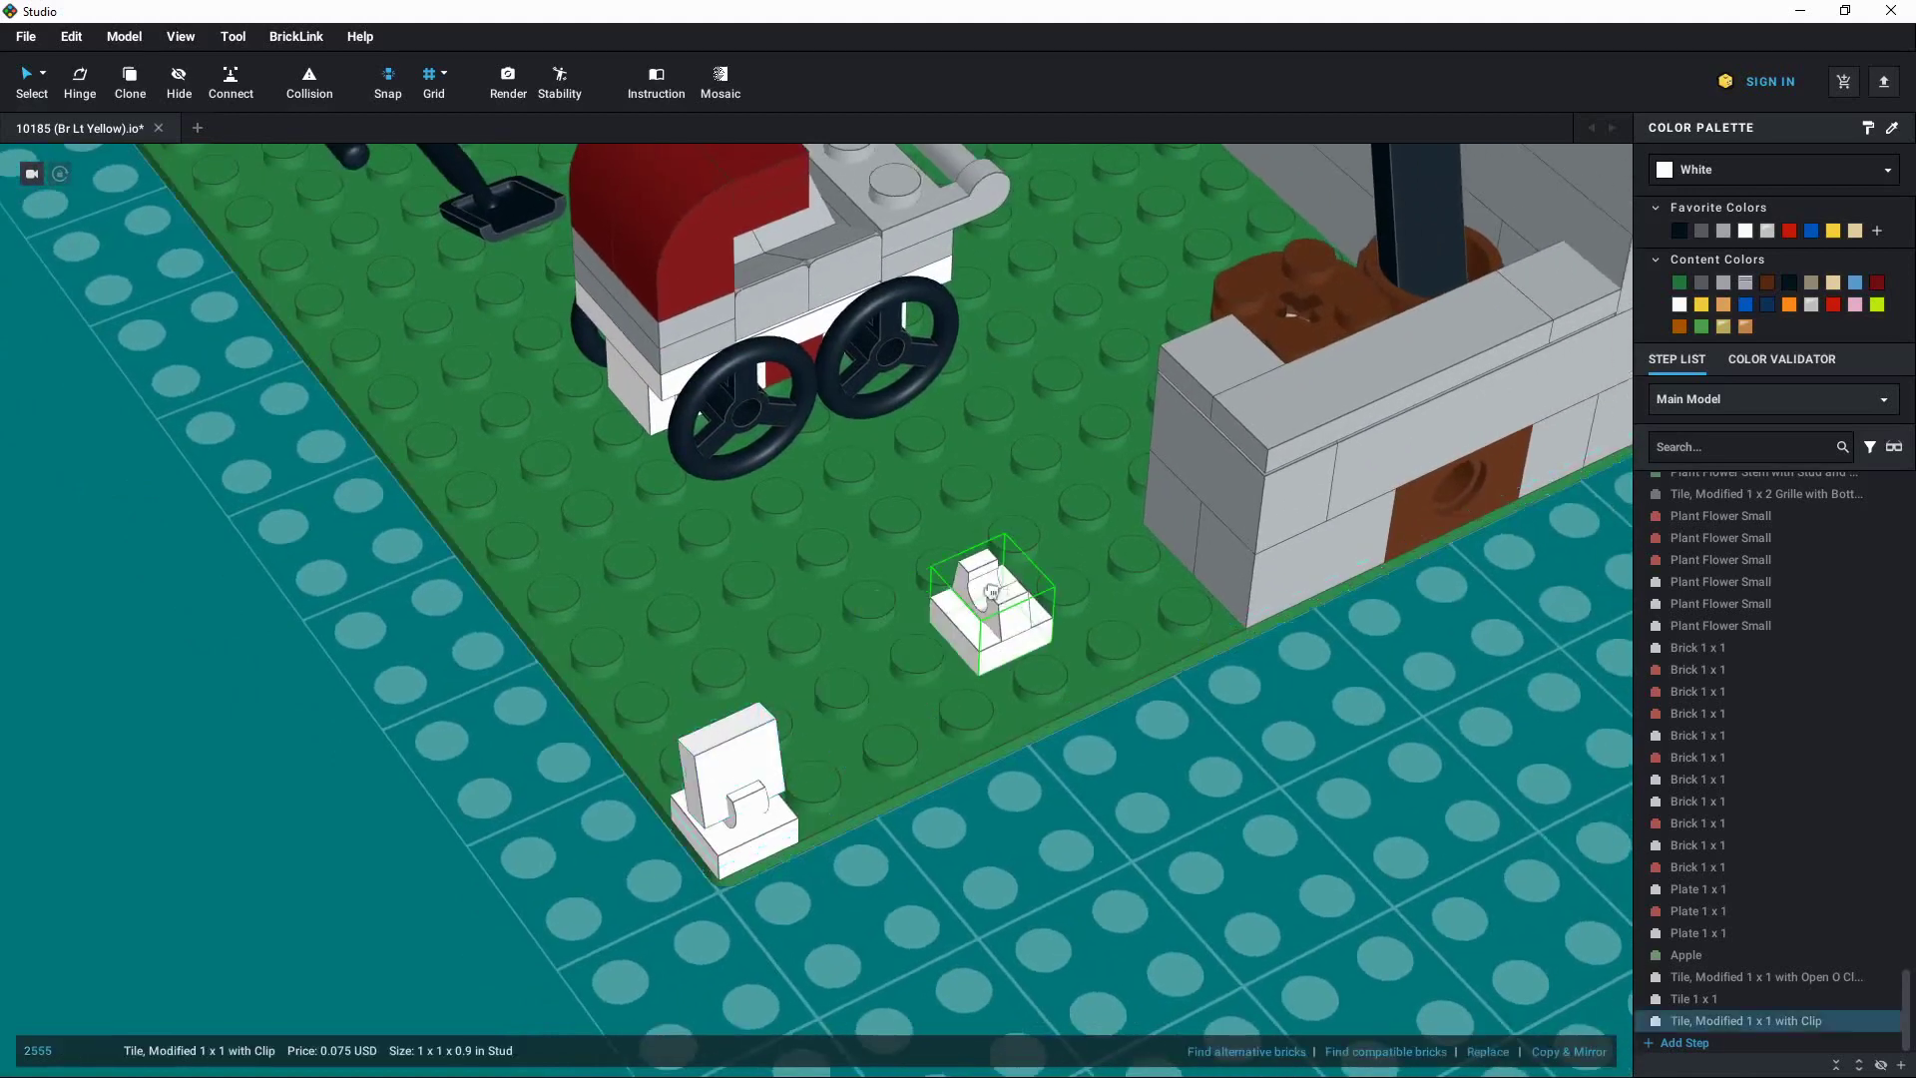
{"action": "left_click", "coordinate": [998, 738]}
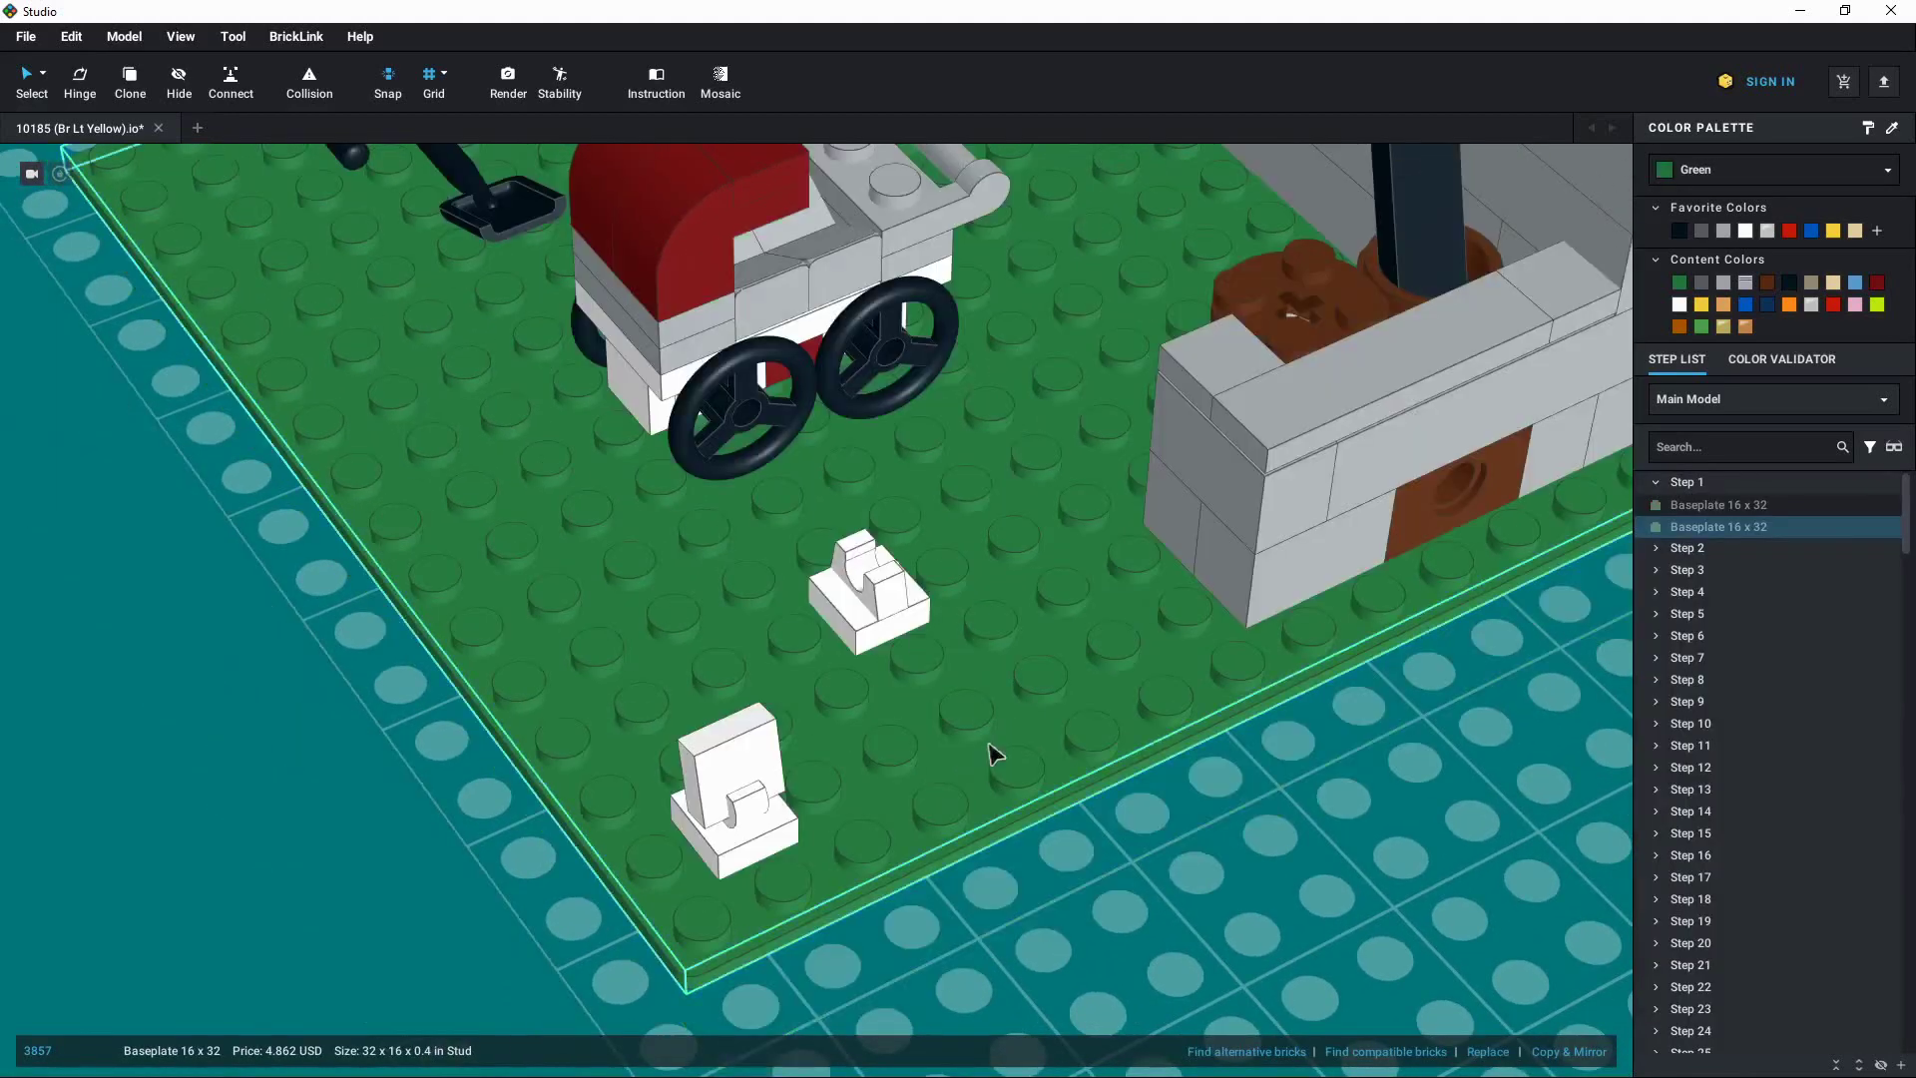
{"action": "left_click", "coordinate": [1152, 846]}
Examine the whole building from the side wall with the loose bricks around to the roof, street front and entrance
{"action": "scroll", "coordinate": [1142, 839], "scroll_direction": "down", "scroll_amount": 5}
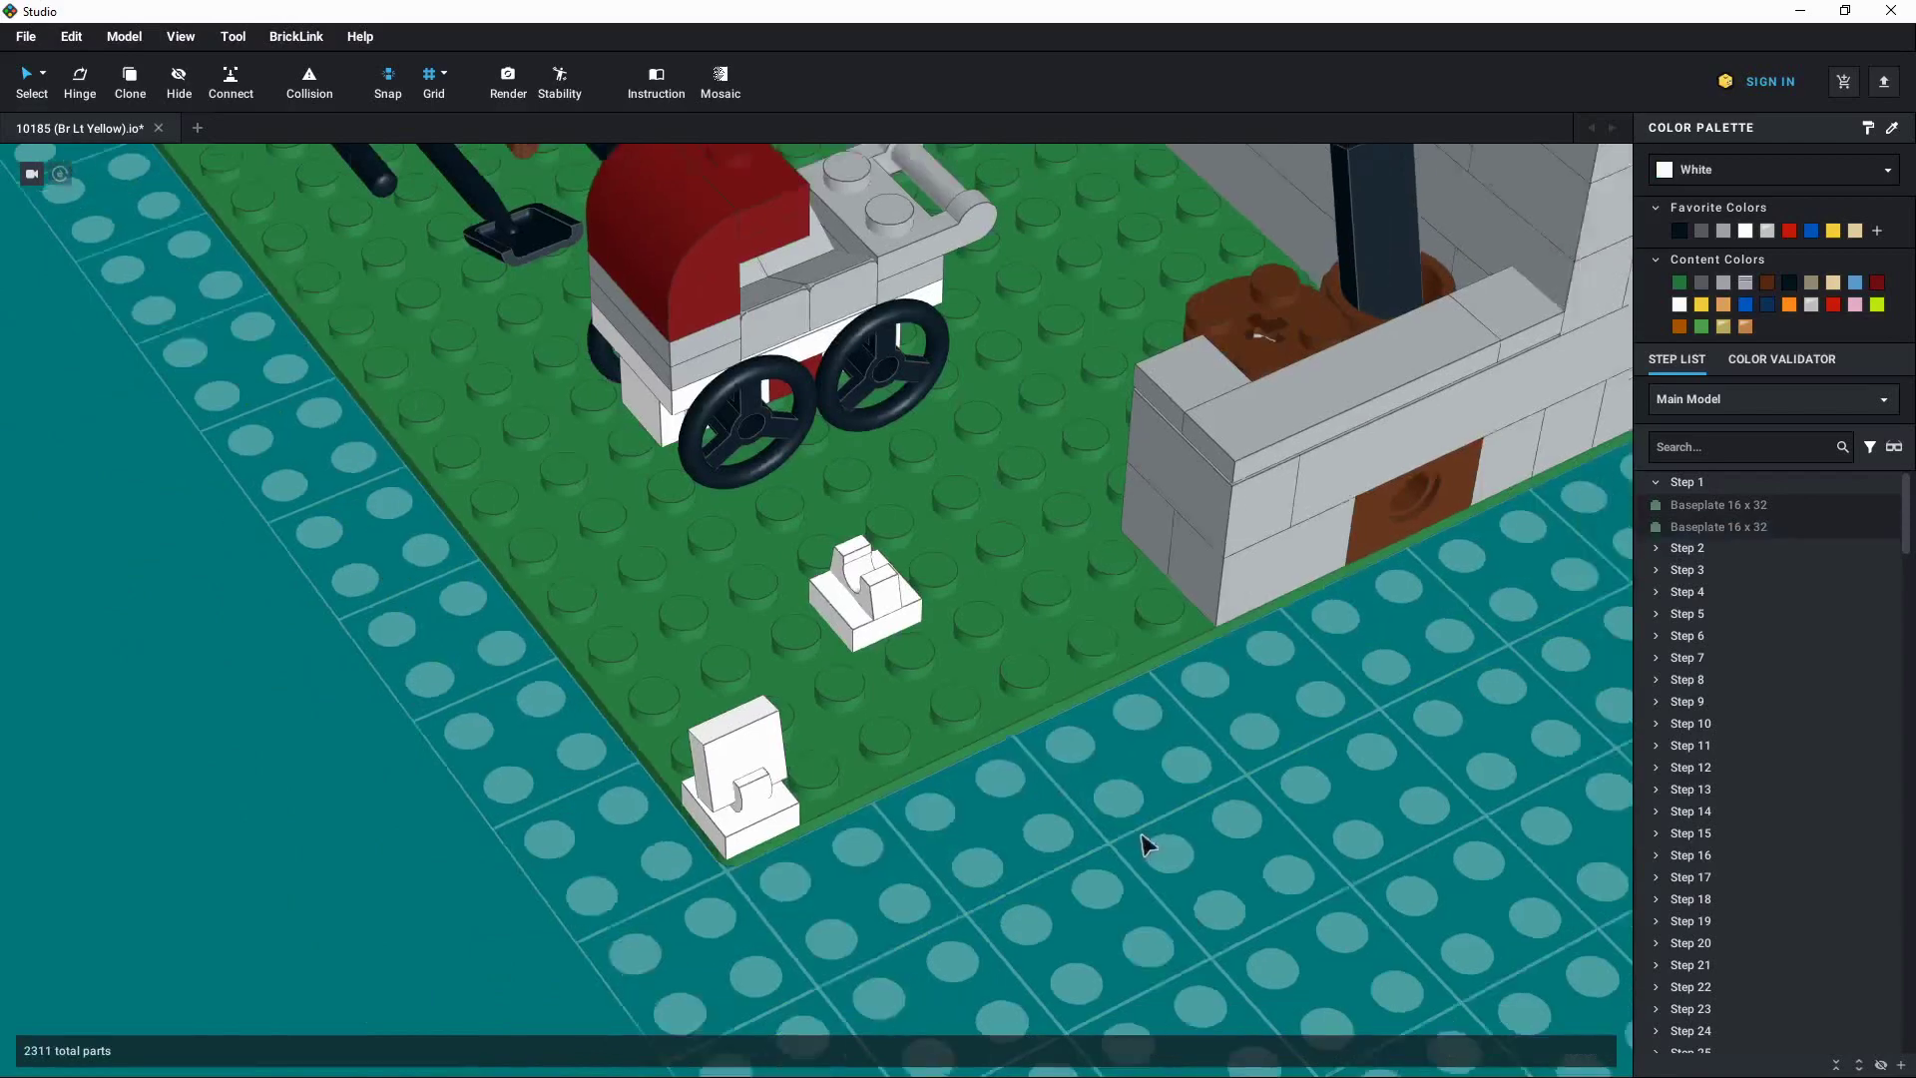
{"action": "right_click_drag", "start_coordinate": [1152, 841], "coordinate": [1140, 821]}
{"action": "middle_click_drag", "start_coordinate": [1140, 821], "coordinate": [946, 764]}
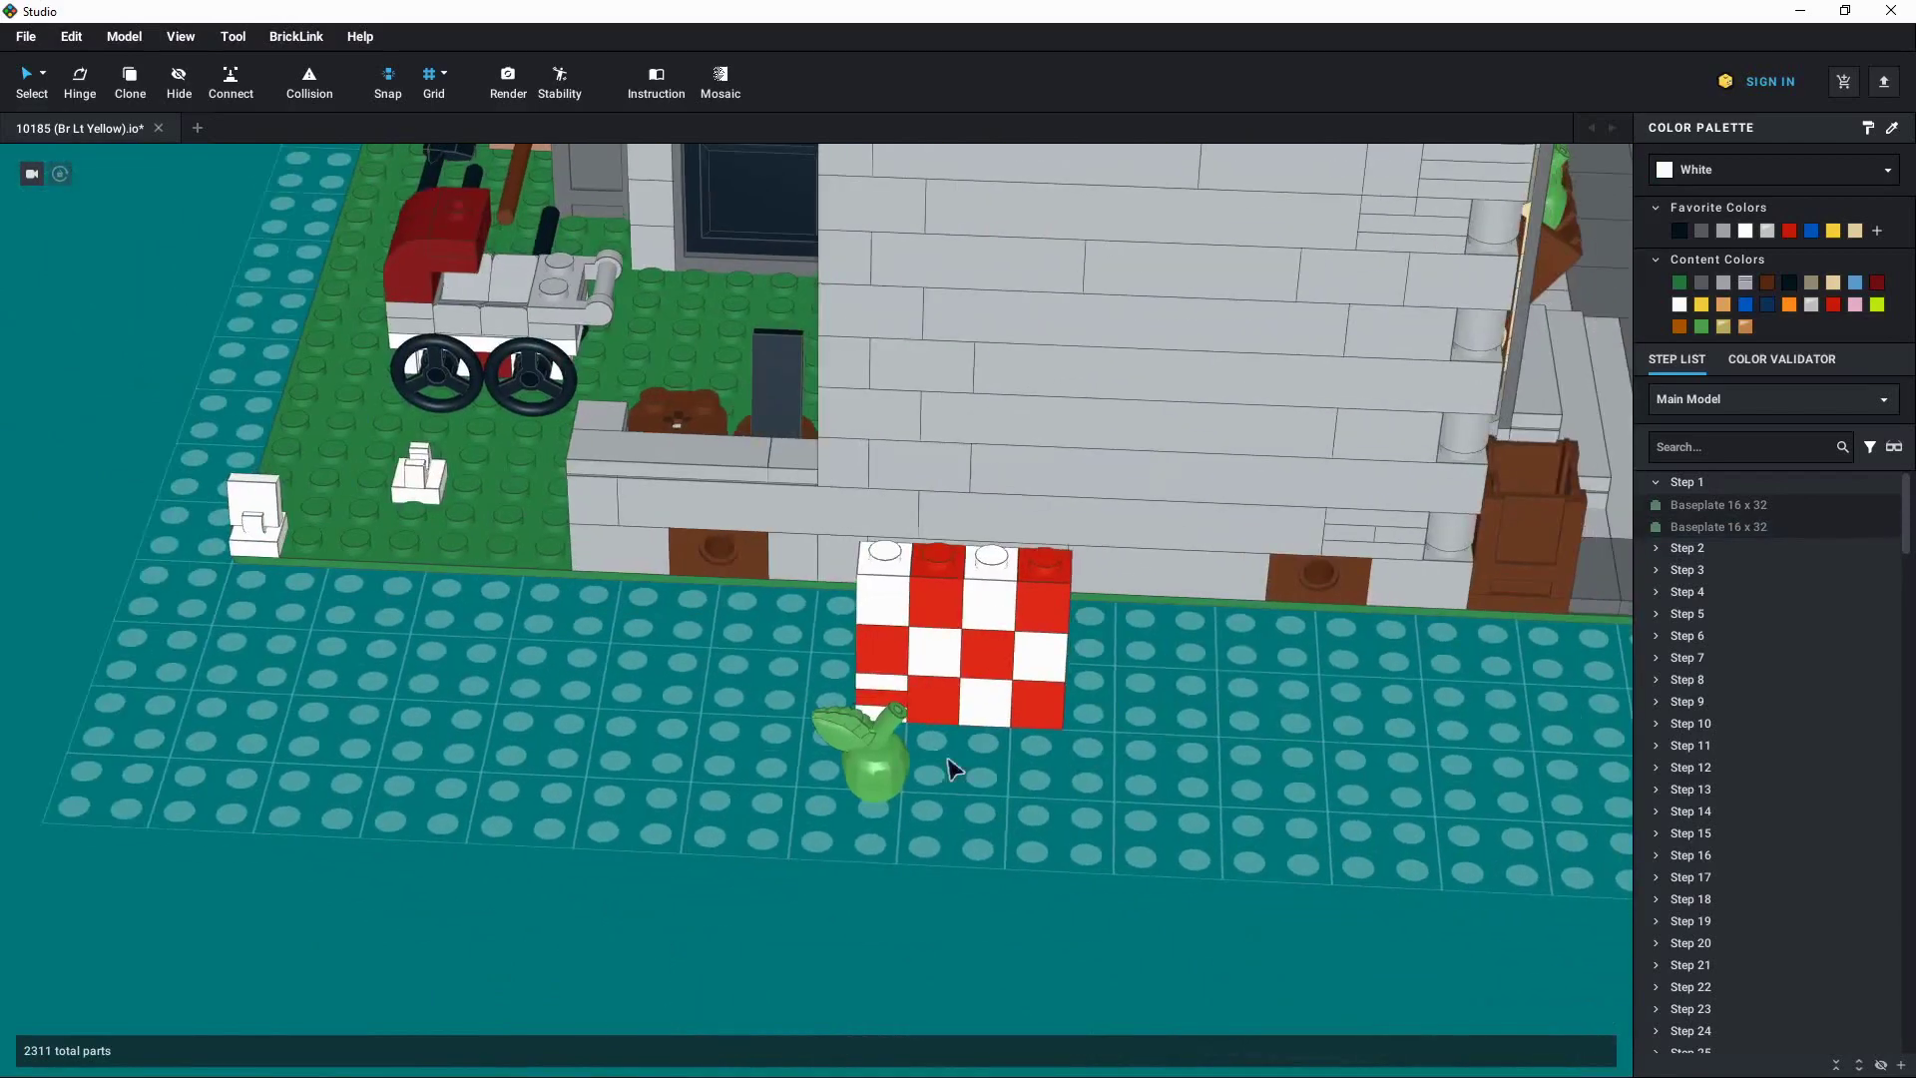
{"action": "right_click_drag", "start_coordinate": [946, 764], "coordinate": [1005, 766]}
{"action": "middle_click_drag", "start_coordinate": [1006, 766], "coordinate": [815, 759]}
{"action": "scroll", "coordinate": [977, 664], "scroll_direction": "down", "scroll_amount": 4}
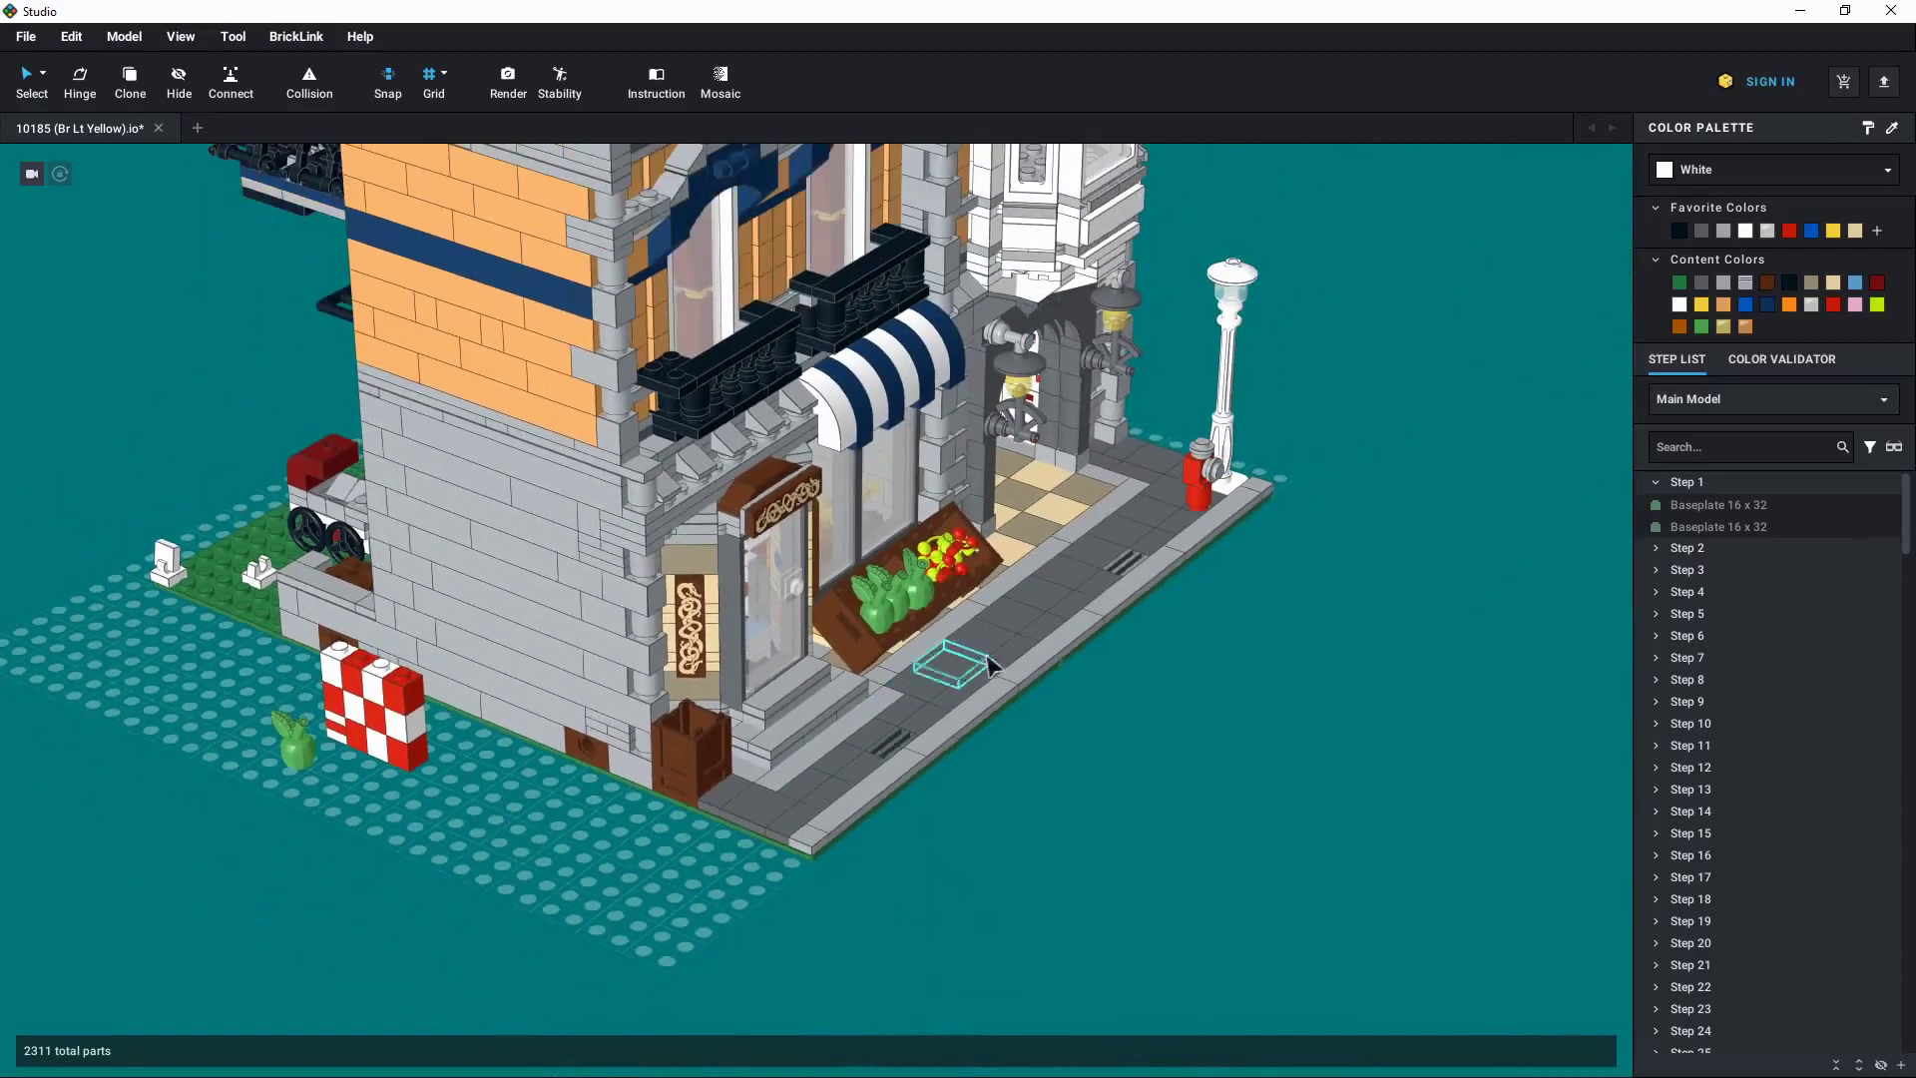
{"action": "mouse_move", "coordinate": [983, 658]}
{"action": "right_mouse_down"}
{"action": "mouse_move", "coordinate": [923, 629]}
{"action": "mouse_move", "coordinate": [968, 643]}
{"action": "right_mouse_up"}
{"action": "middle_click_drag", "start_coordinate": [767, 362], "coordinate": [949, 694]}
{"action": "scroll", "coordinate": [953, 699], "scroll_direction": "up", "scroll_amount": 1}
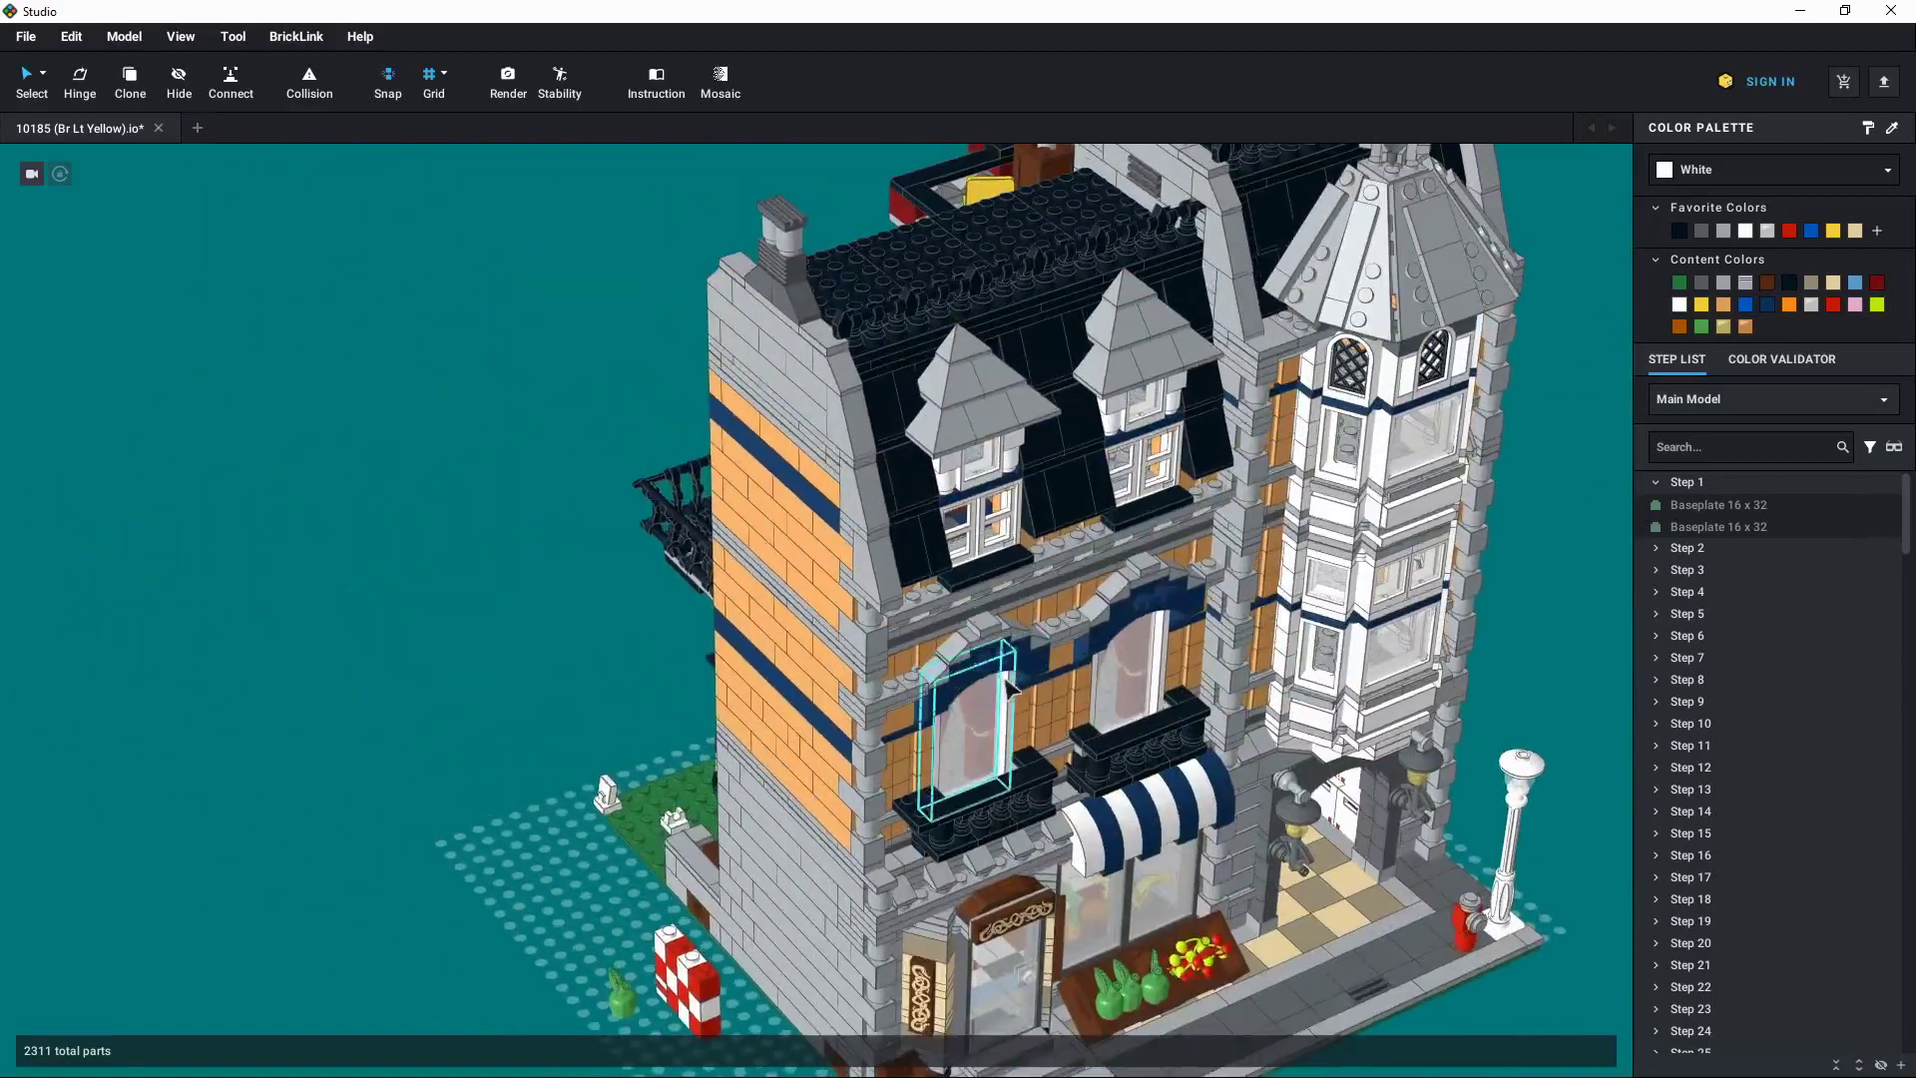
{"action": "middle_click_drag", "start_coordinate": [1127, 783], "coordinate": [875, 610]}
{"action": "scroll", "coordinate": [718, 659], "scroll_direction": "down", "scroll_amount": 4}
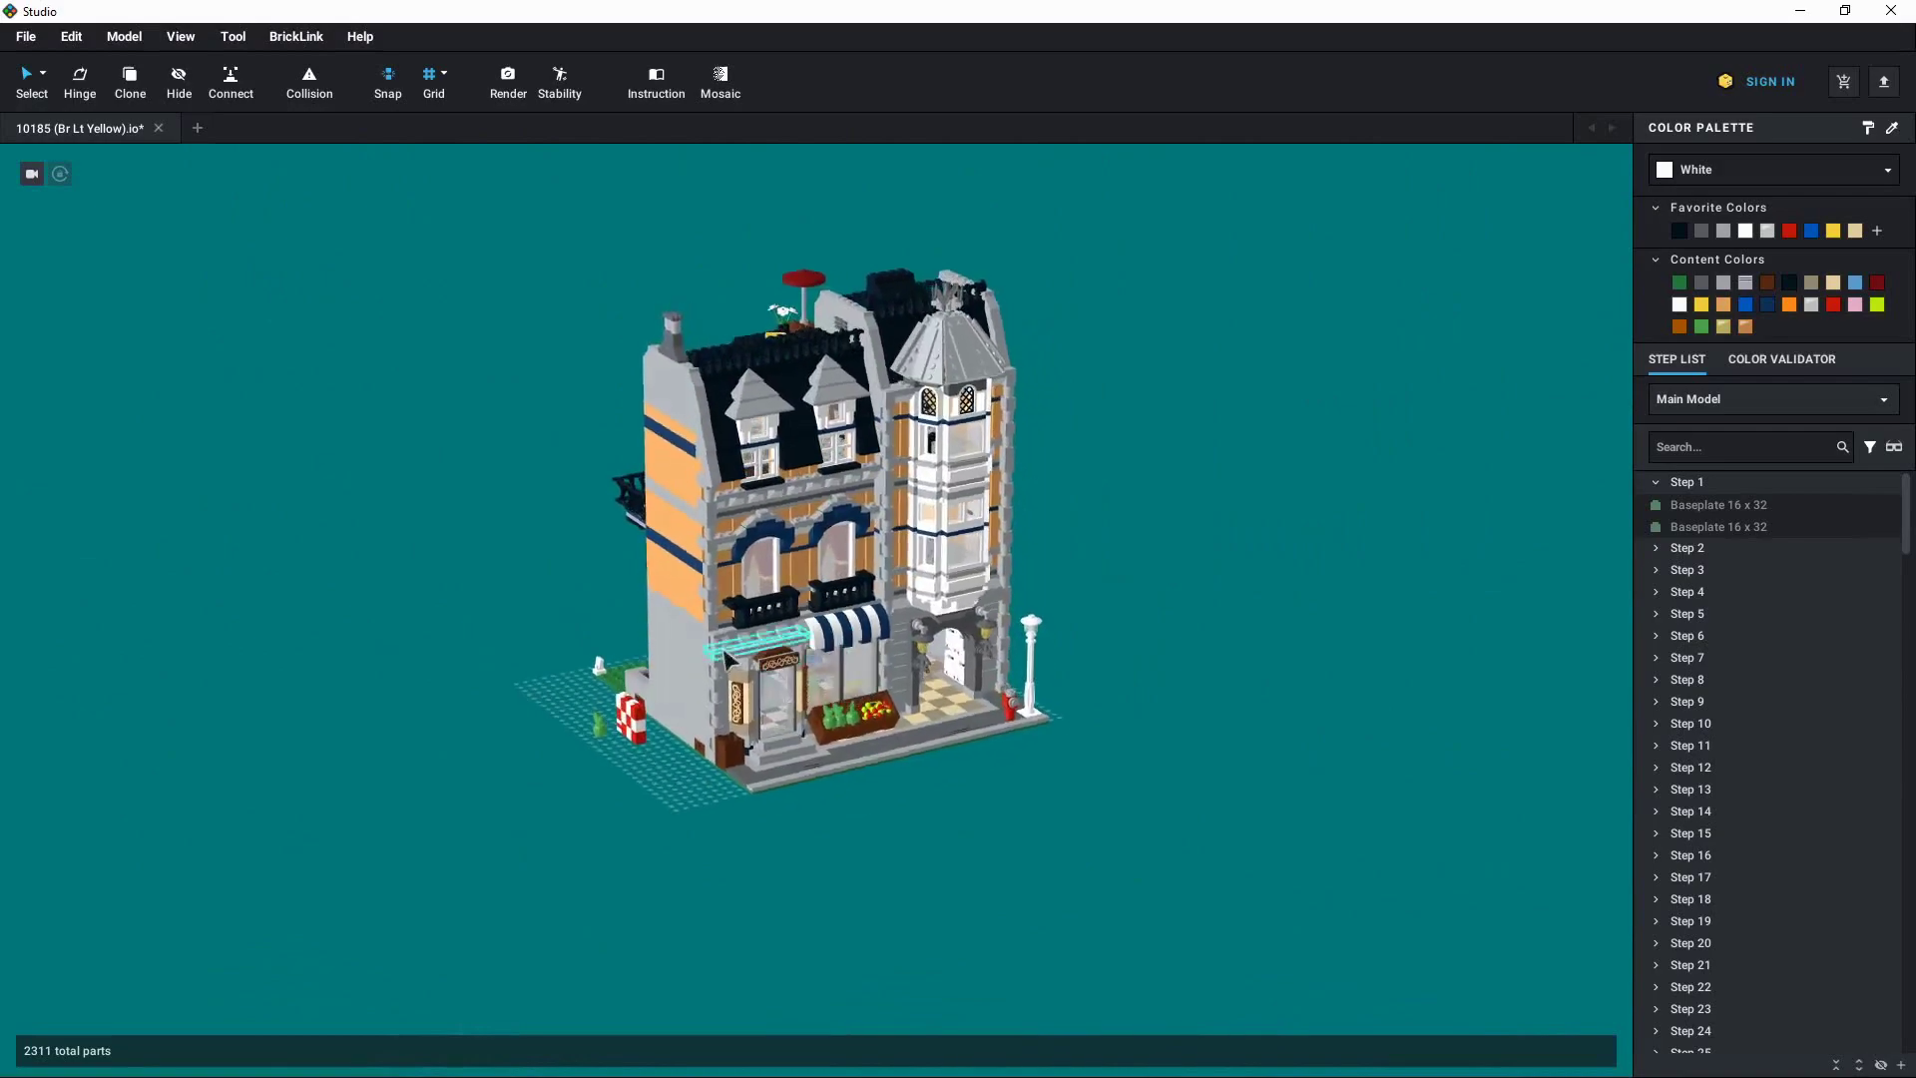
{"action": "scroll", "coordinate": [728, 659], "scroll_direction": "up", "scroll_amount": 5}
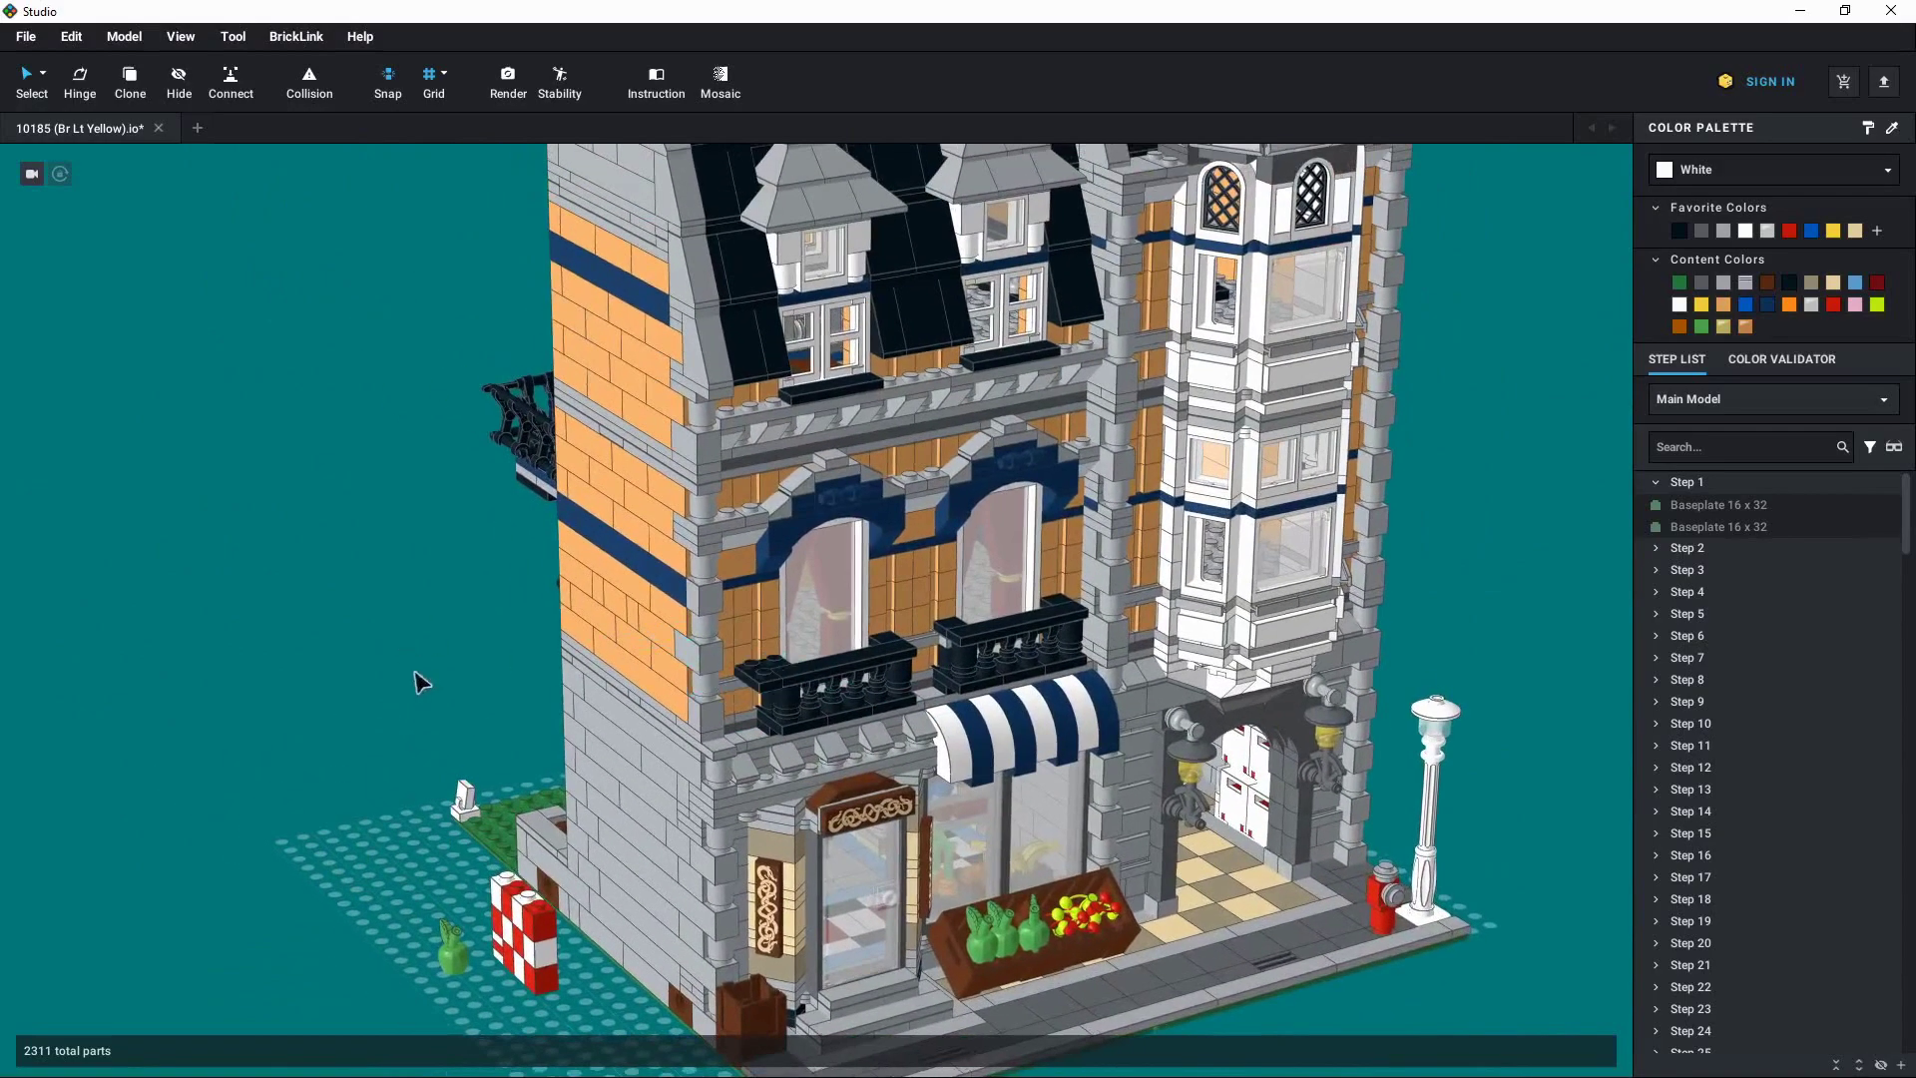
{"action": "right_click_drag", "start_coordinate": [414, 672], "coordinate": [421, 674]}
{"action": "middle_click_drag", "start_coordinate": [421, 674], "coordinate": [370, 616]}
{"action": "right_click_drag", "start_coordinate": [370, 616], "coordinate": [384, 615]}
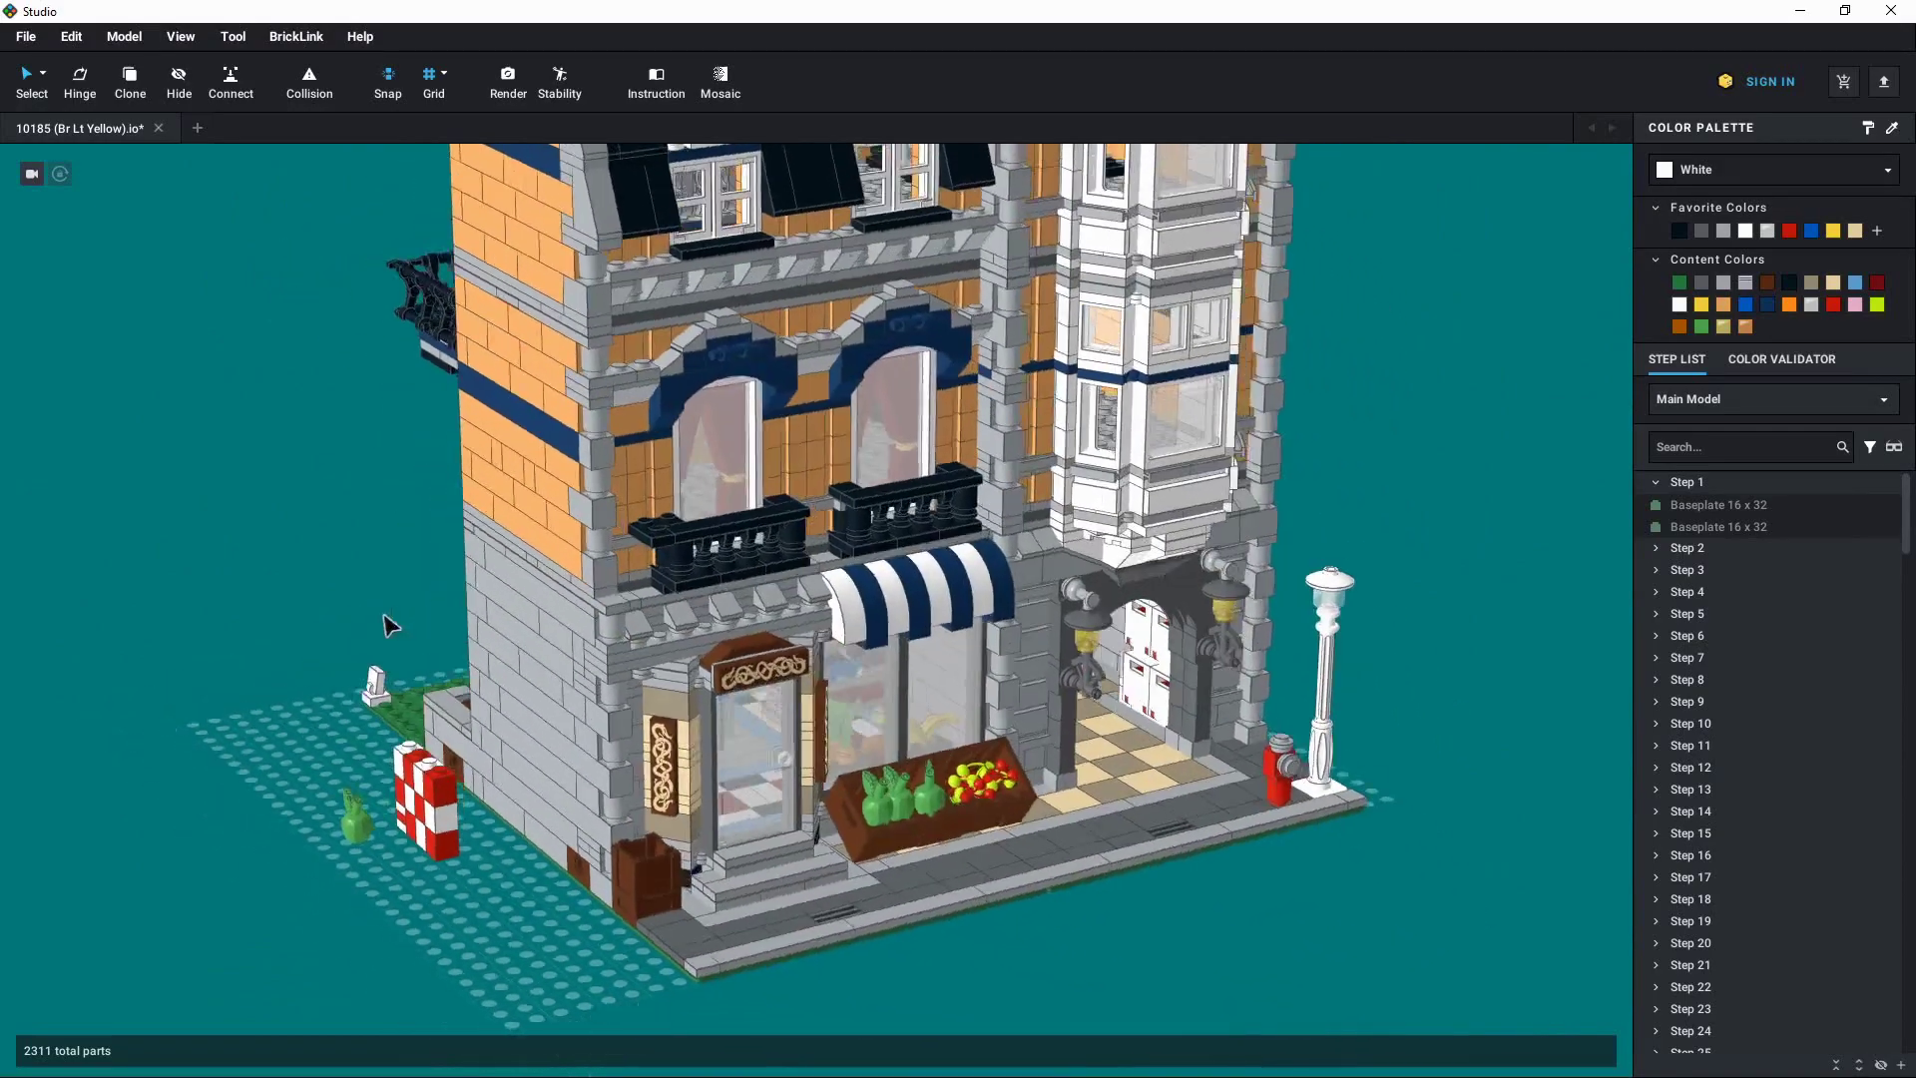